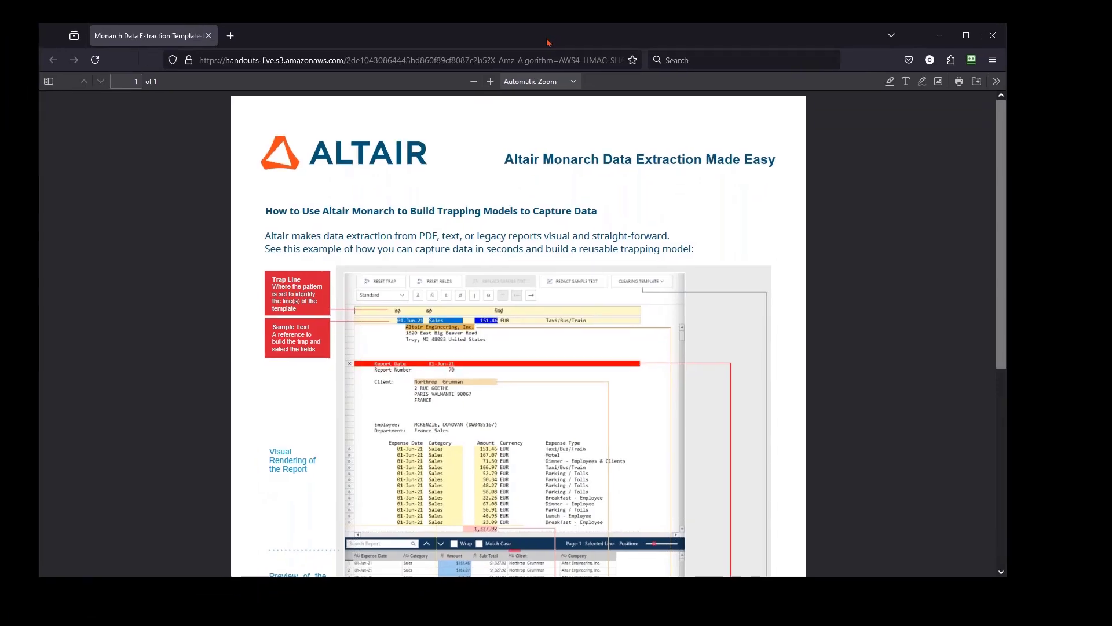
- Examine the trapping template types and notes beneath the sample report in the Monarch data extraction guide
{"action": "scroll", "coordinate": [593, 394], "scroll_direction": "down", "scroll_amount": 3}
{"action": "scroll", "coordinate": [631, 377], "scroll_direction": "down", "scroll_amount": 2}
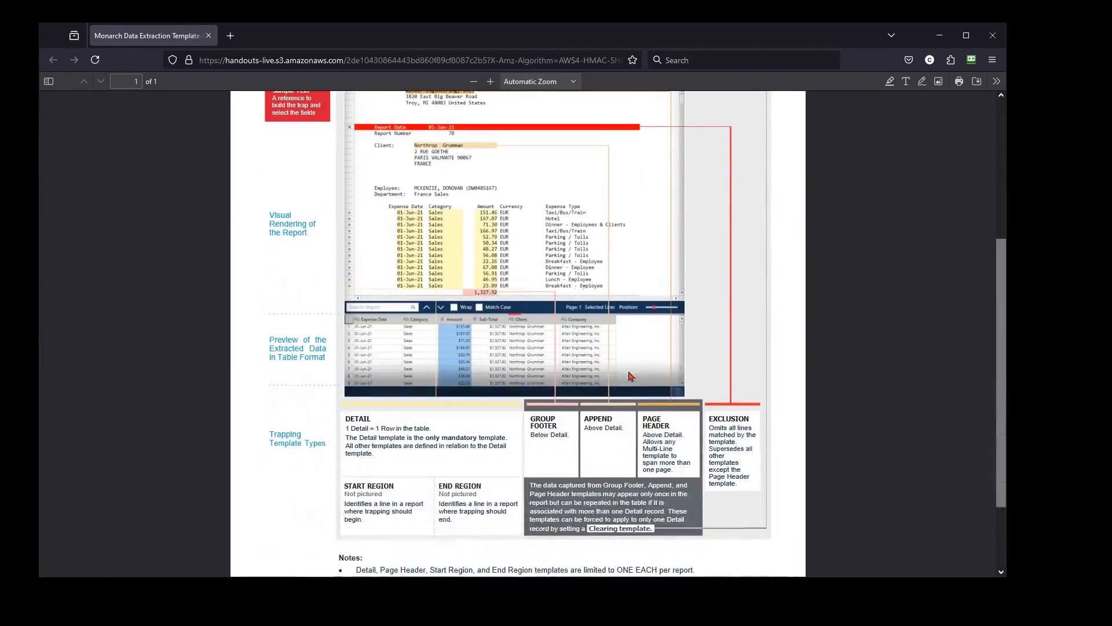
{"action": "scroll", "coordinate": [708, 404], "scroll_direction": "down", "scroll_amount": 2}
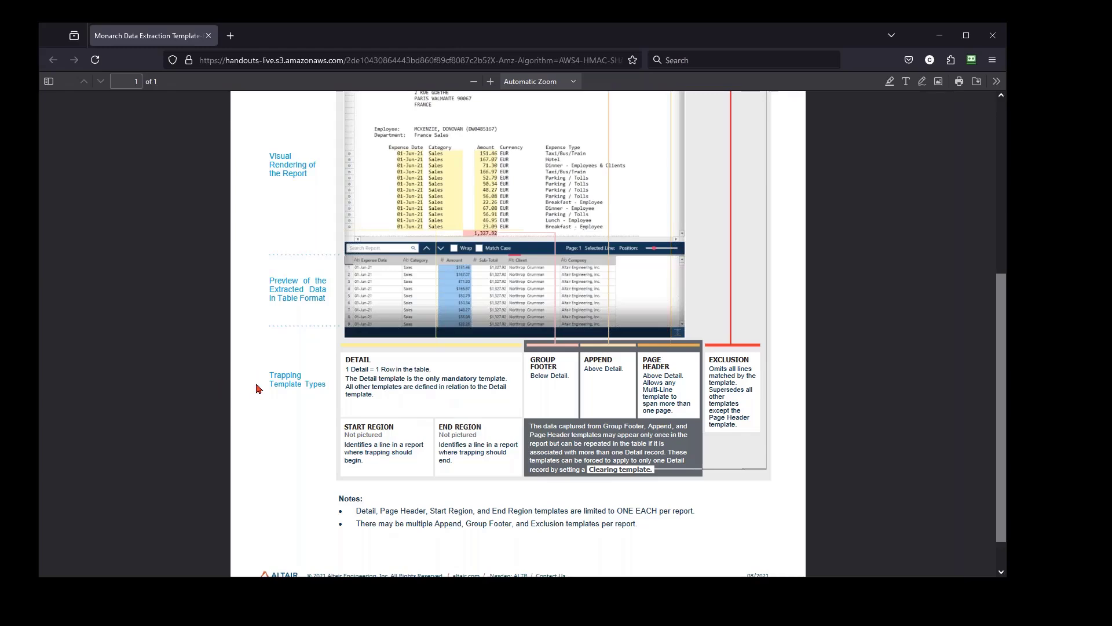
{"action": "scroll", "coordinate": [359, 392], "scroll_direction": "up", "scroll_amount": 1}
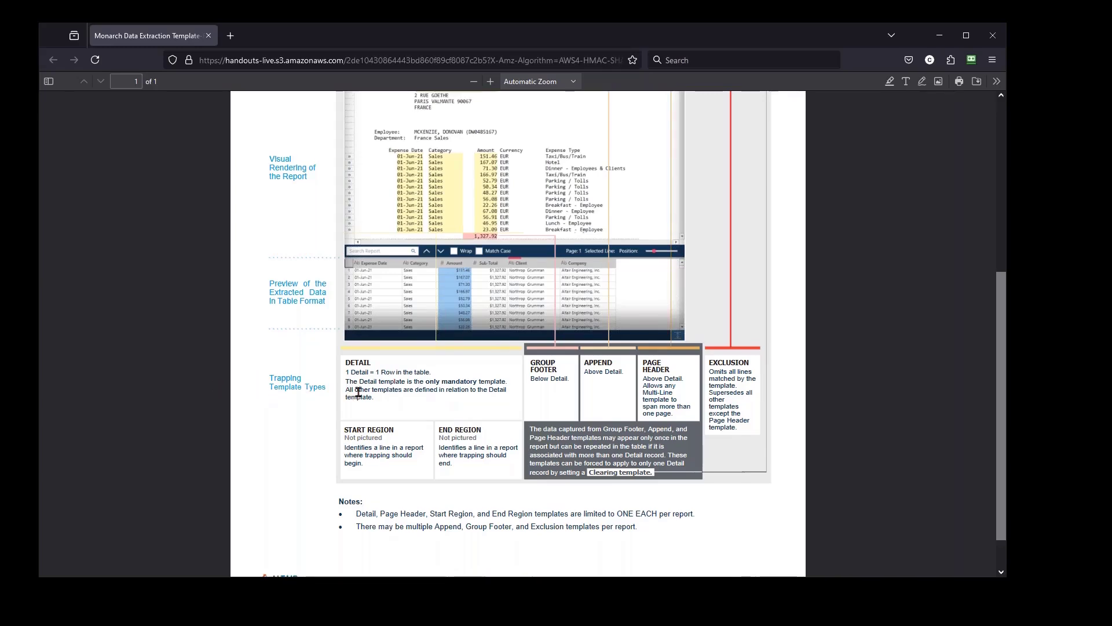
{"action": "scroll", "coordinate": [358, 393], "scroll_direction": "up", "scroll_amount": 2}
{"action": "scroll", "coordinate": [392, 401], "scroll_direction": "down", "scroll_amount": 1}
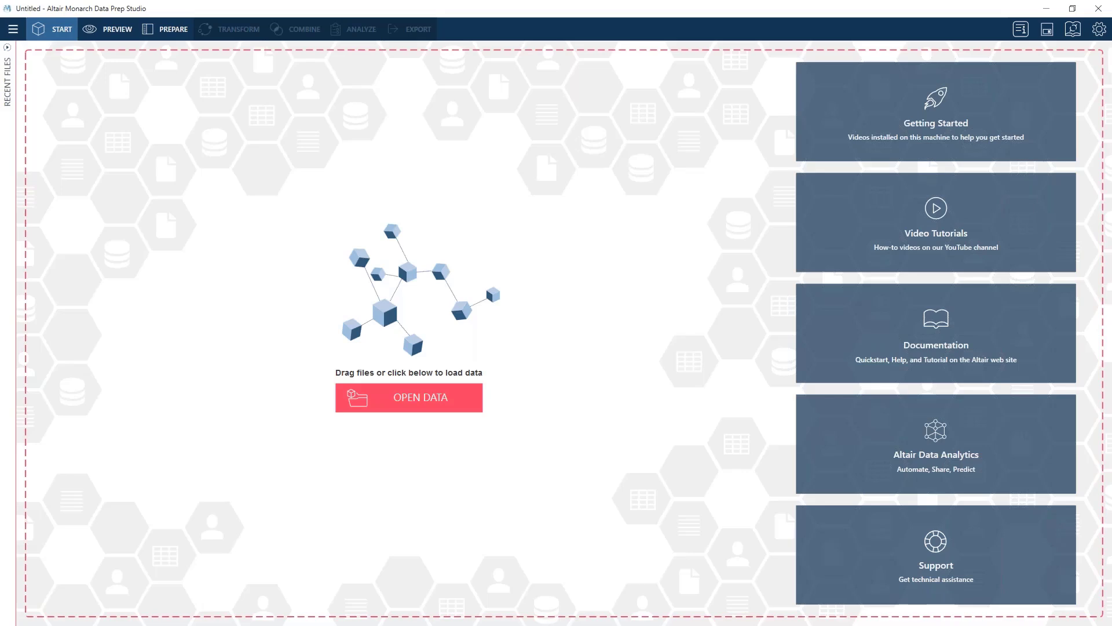
- Bring up the Altair Monarch 2023.2 release history PDF and examine its cover page and 2023.2 section
{"action": "left_click_drag", "start_coordinate": [0, 79], "coordinate": [676, 23]}
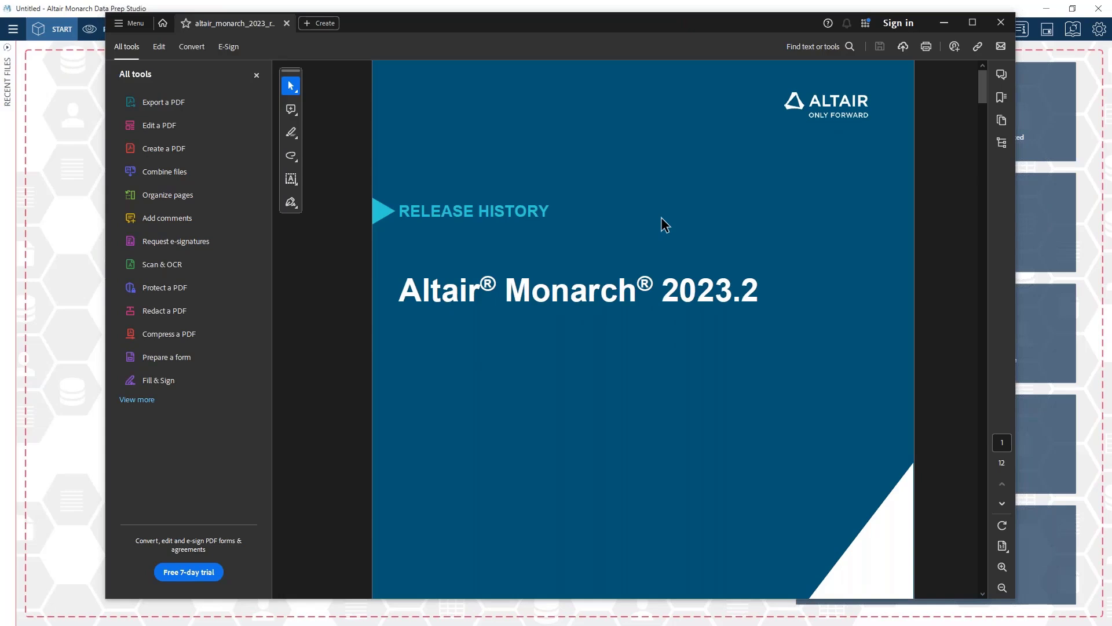
{"action": "scroll", "coordinate": [641, 237], "scroll_direction": "down", "scroll_amount": 4}
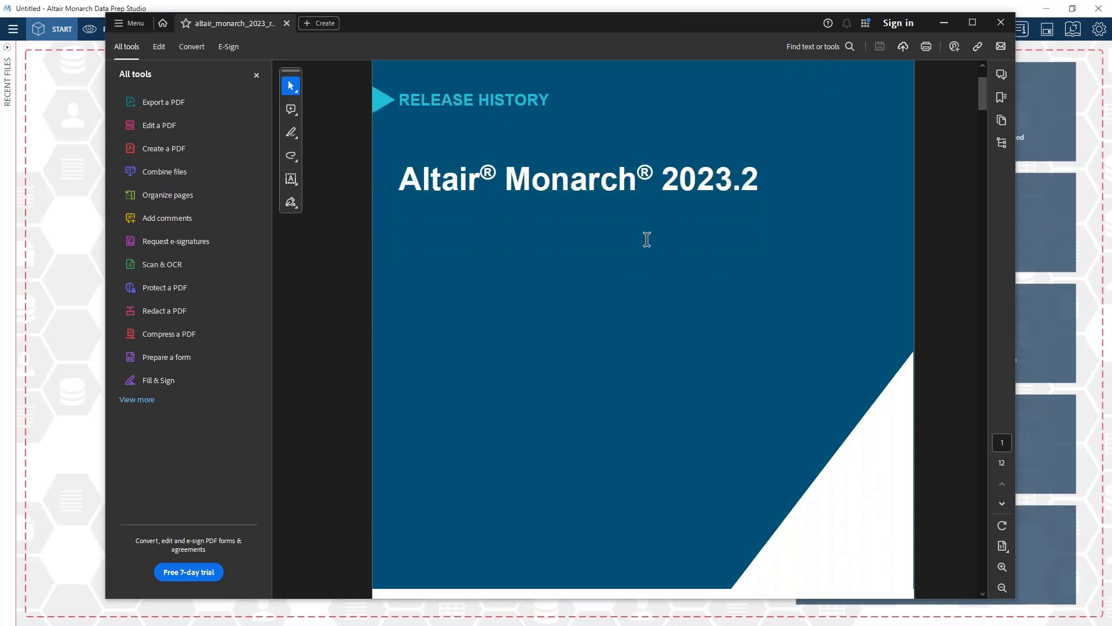
{"action": "scroll", "coordinate": [648, 242], "scroll_direction": "up", "scroll_amount": 2}
{"action": "scroll", "coordinate": [654, 243], "scroll_direction": "up", "scroll_amount": 2}
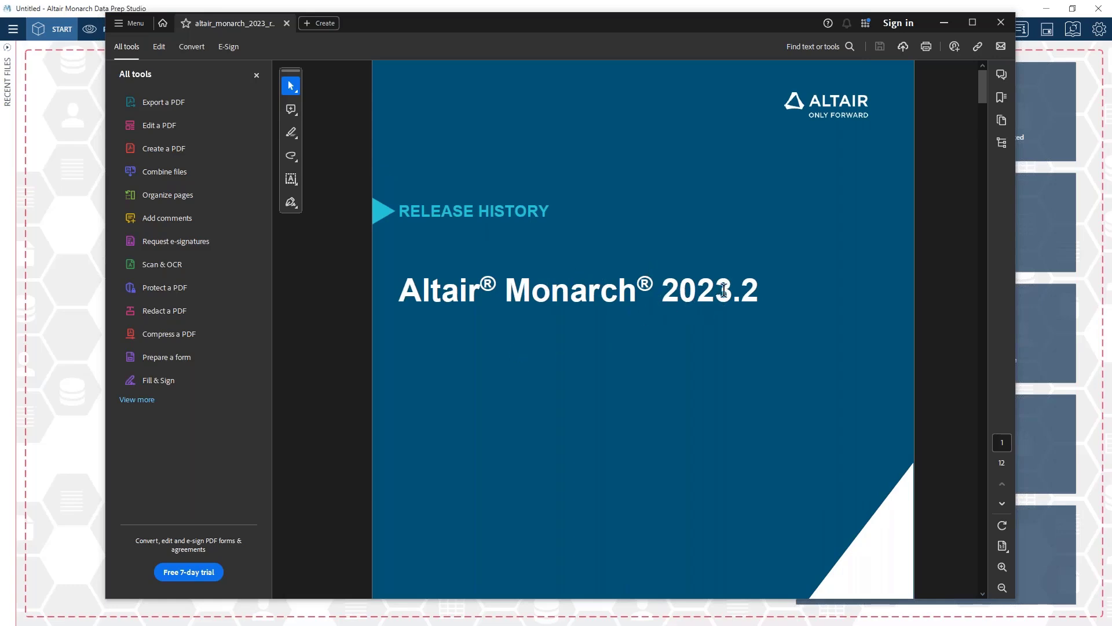
{"action": "scroll", "coordinate": [724, 306], "scroll_direction": "down", "scroll_amount": 10}
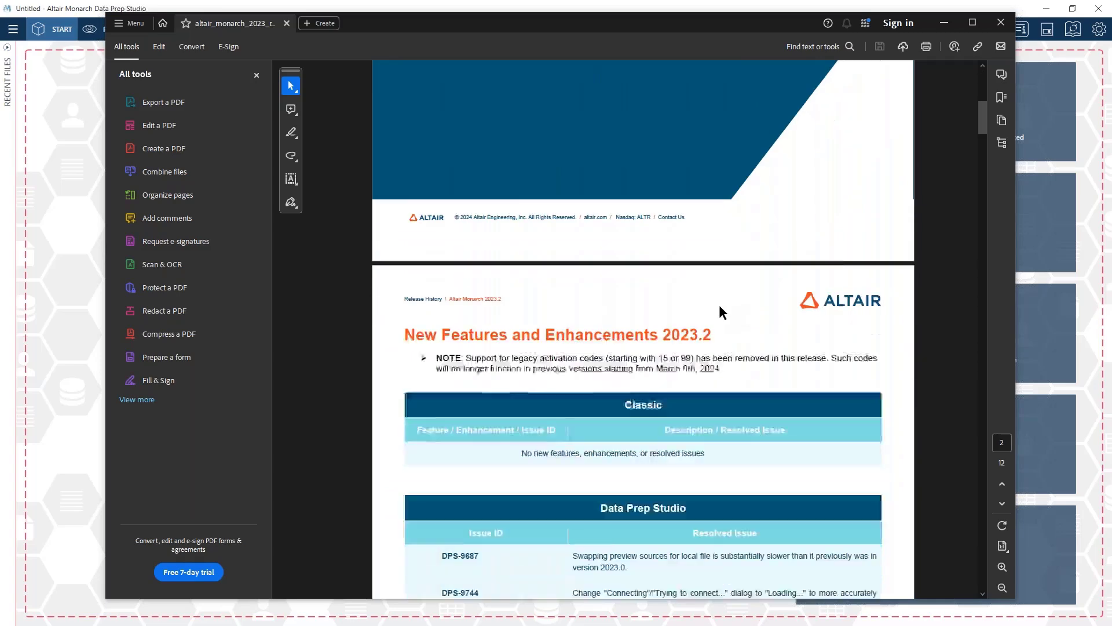
{"action": "scroll", "coordinate": [655, 244], "scroll_direction": "down", "scroll_amount": 3}
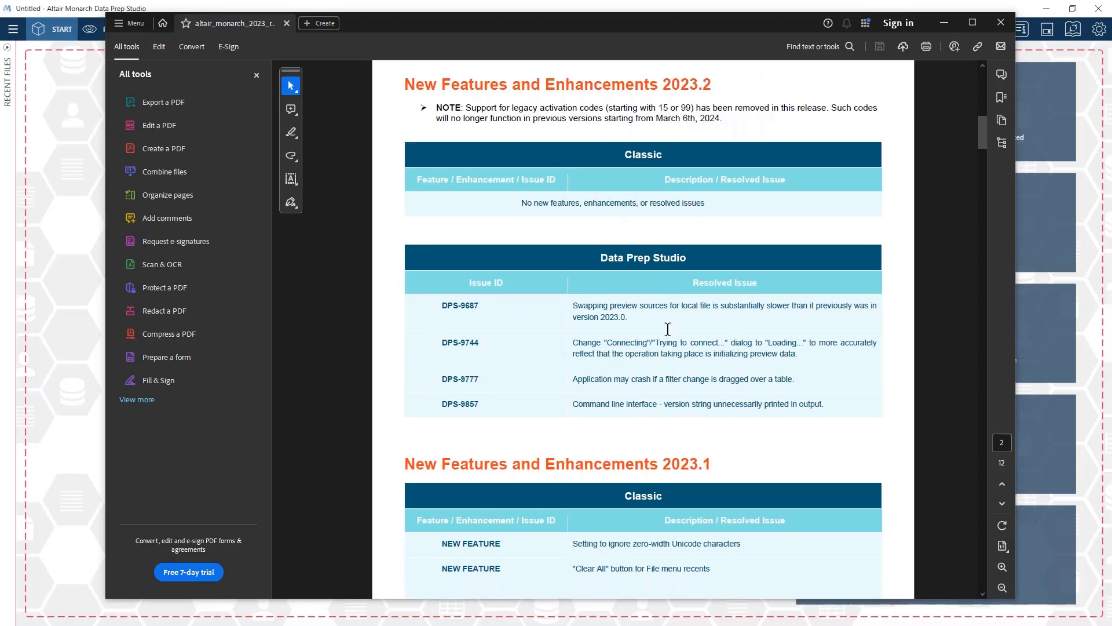
{"action": "scroll", "coordinate": [611, 339], "scroll_direction": "down", "scroll_amount": 3}
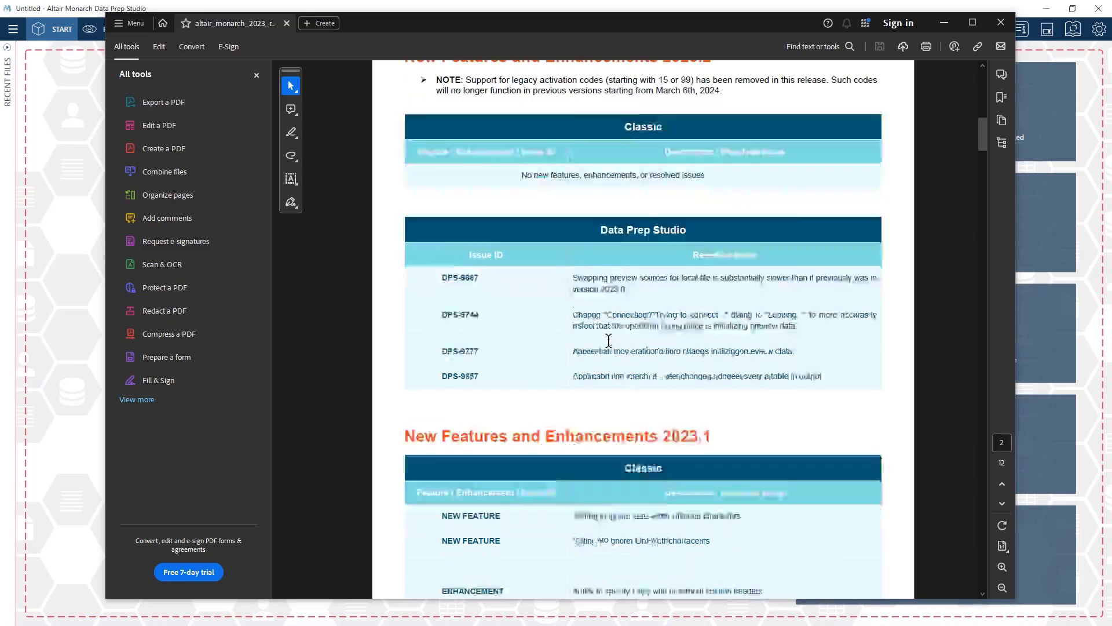
{"action": "left_click_drag", "start_coordinate": [719, 294], "coordinate": [647, 294]}
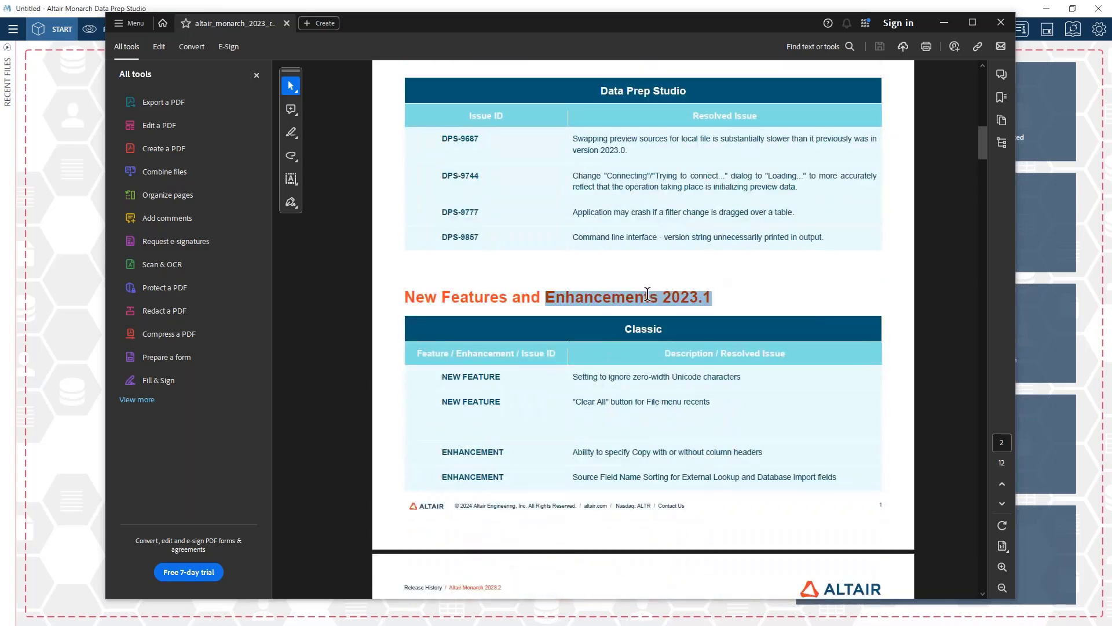
- Skim the release history tables from 2023.1 through 2023.0, and return to the cover page
{"action": "scroll", "coordinate": [647, 313], "scroll_direction": "down", "scroll_amount": 4}
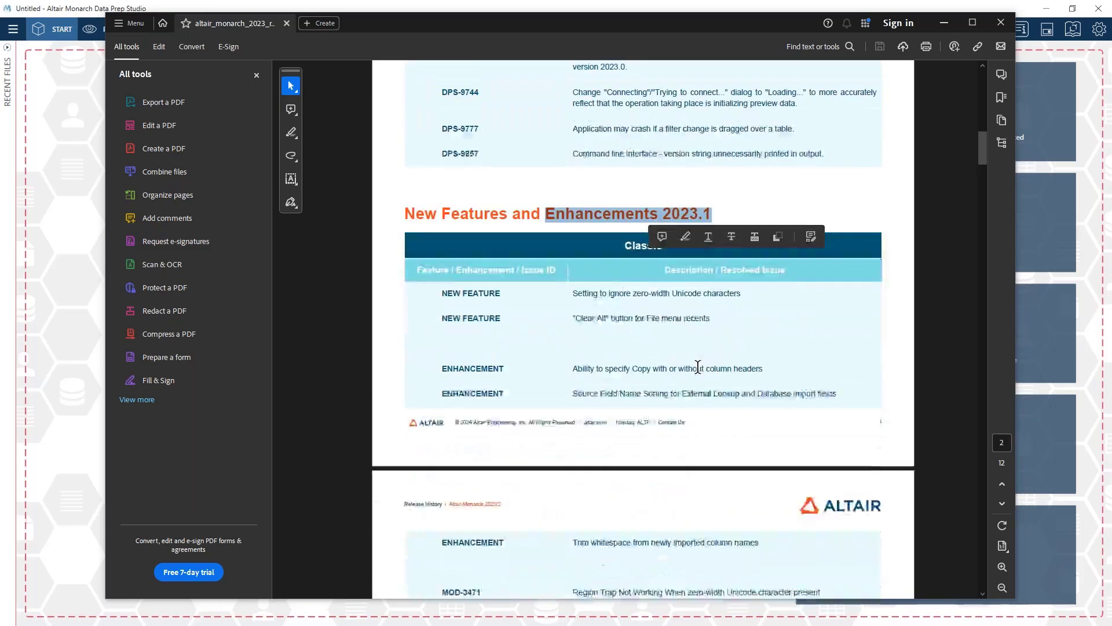
{"action": "scroll", "coordinate": [647, 322], "scroll_direction": "down", "scroll_amount": 13}
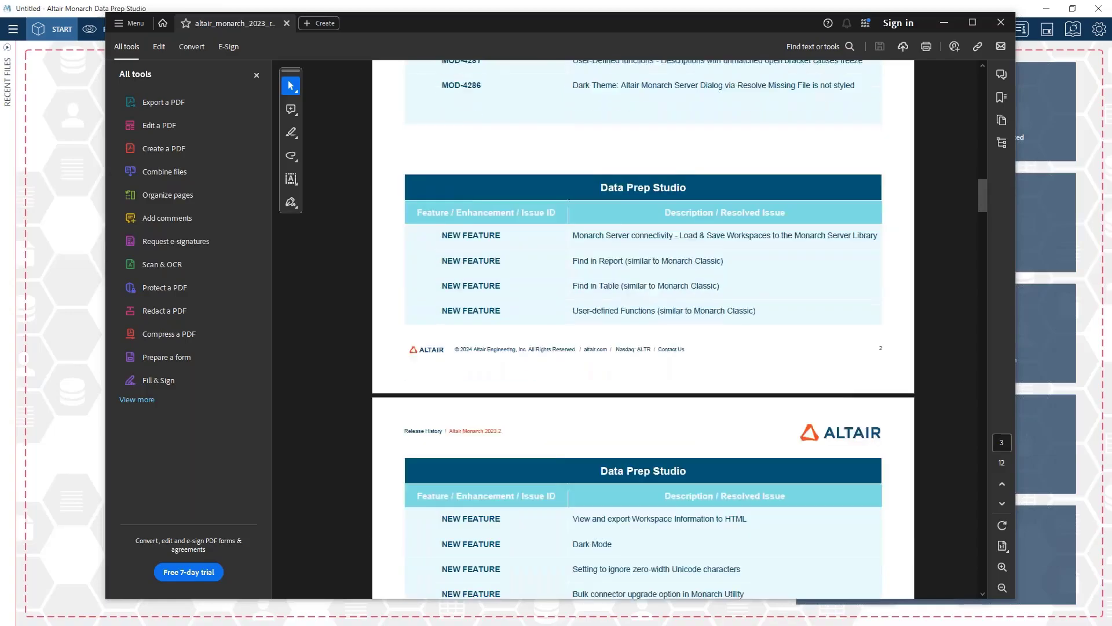
{"action": "scroll", "coordinate": [603, 283], "scroll_direction": "down", "scroll_amount": 20}
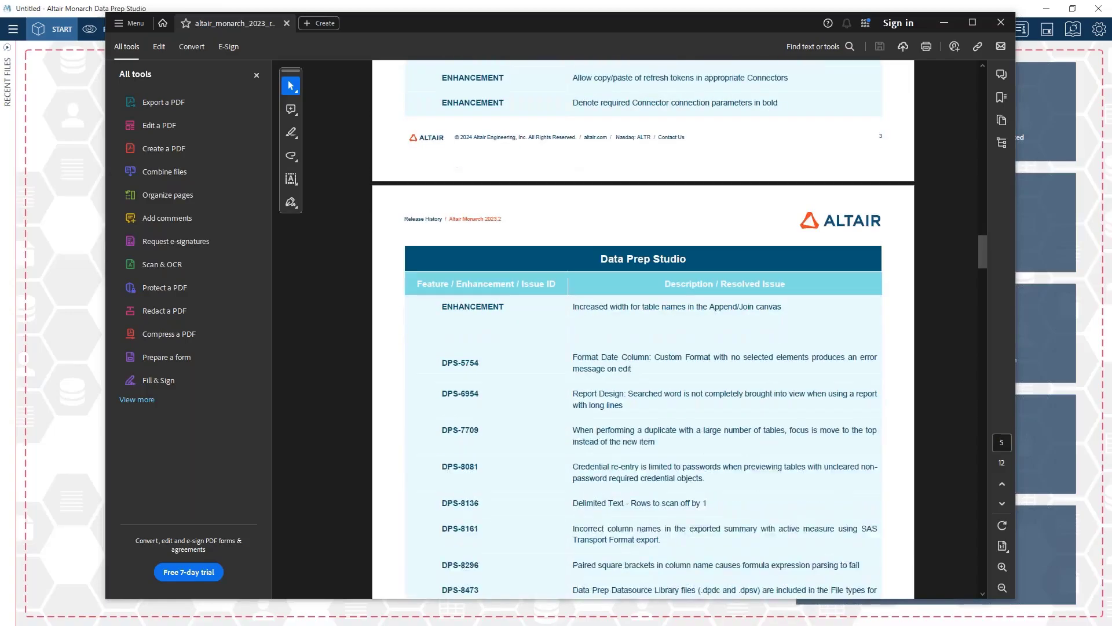
{"action": "scroll", "coordinate": [603, 282], "scroll_direction": "down", "scroll_amount": 20}
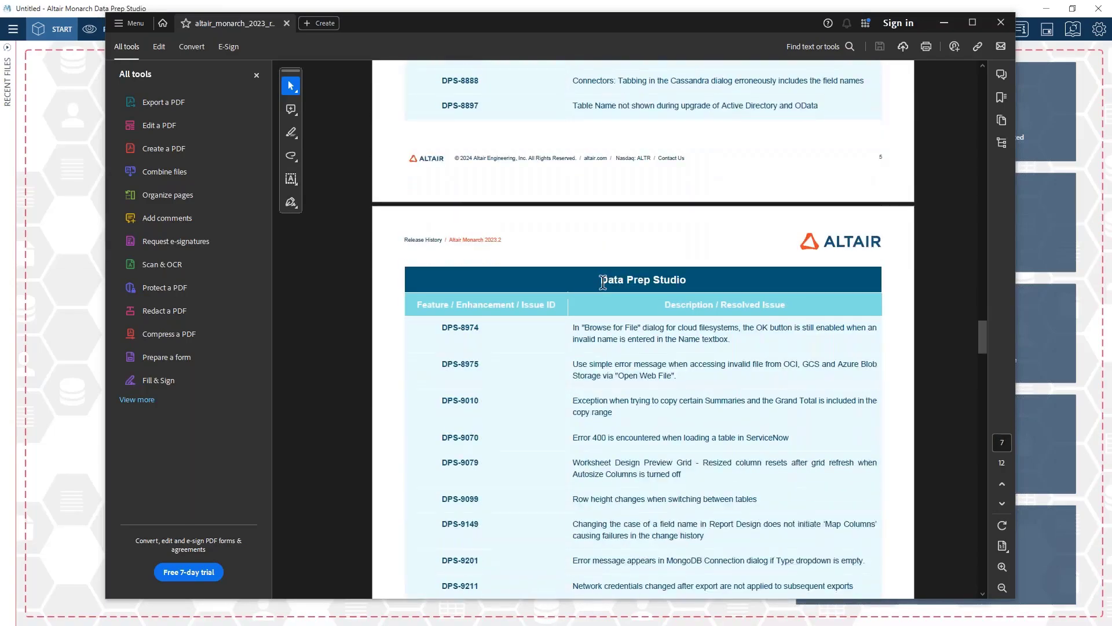
{"action": "scroll", "coordinate": [603, 282], "scroll_direction": "down", "scroll_amount": 20}
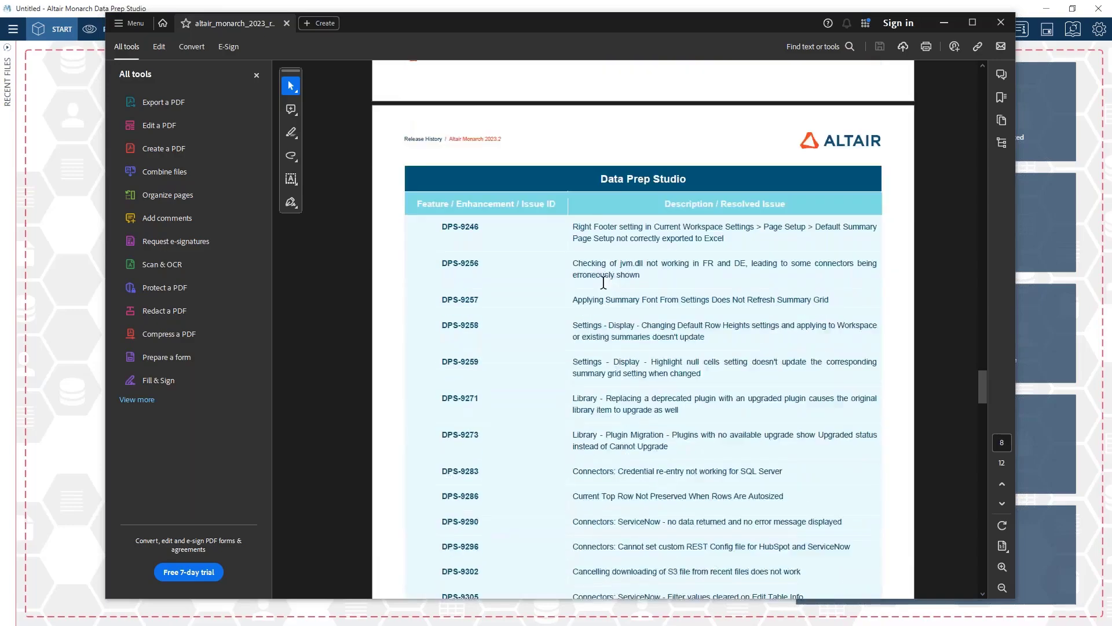
{"action": "scroll", "coordinate": [603, 282], "scroll_direction": "down", "scroll_amount": 10}
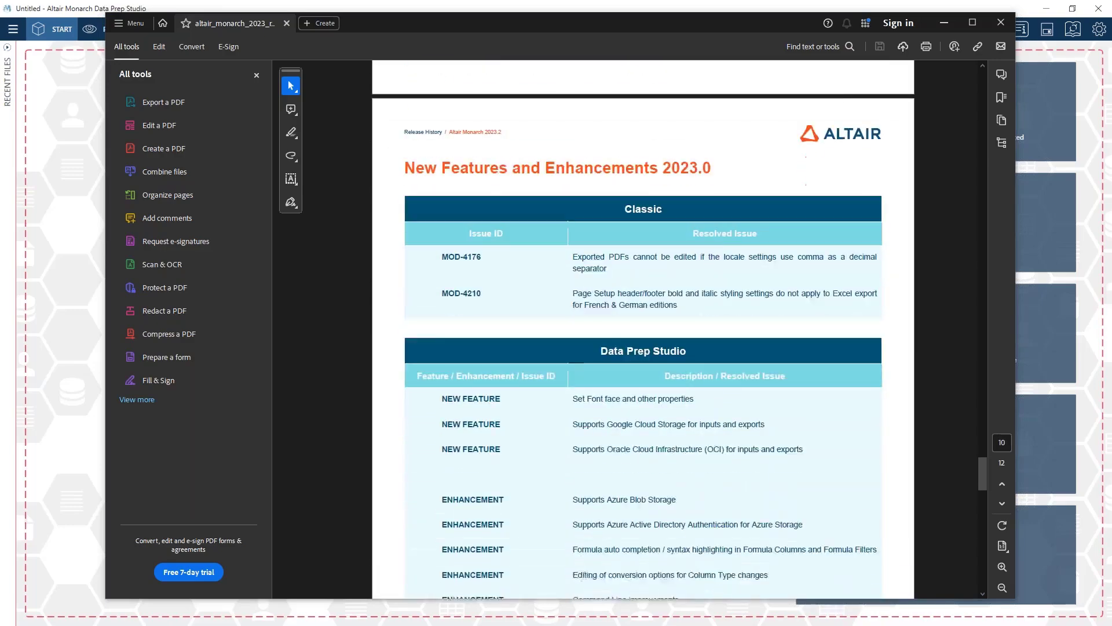
{"action": "scroll", "coordinate": [642, 481], "scroll_direction": "down", "scroll_amount": 5}
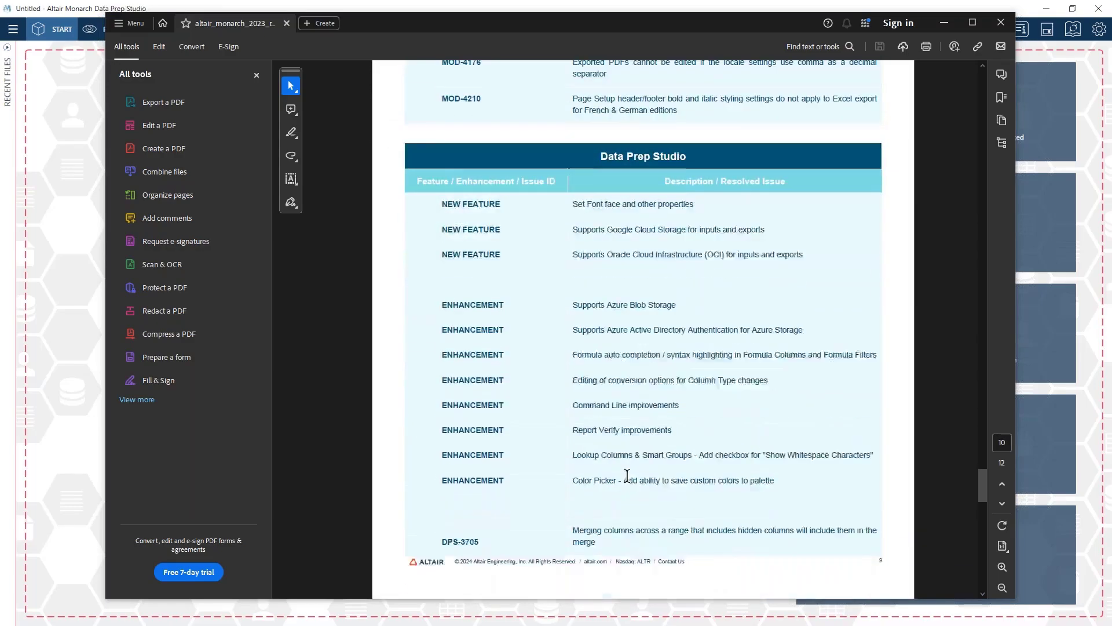
{"action": "scroll", "coordinate": [629, 473], "scroll_direction": "up", "scroll_amount": 6}
{"action": "scroll", "coordinate": [629, 473], "scroll_direction": "up", "scroll_amount": 12}
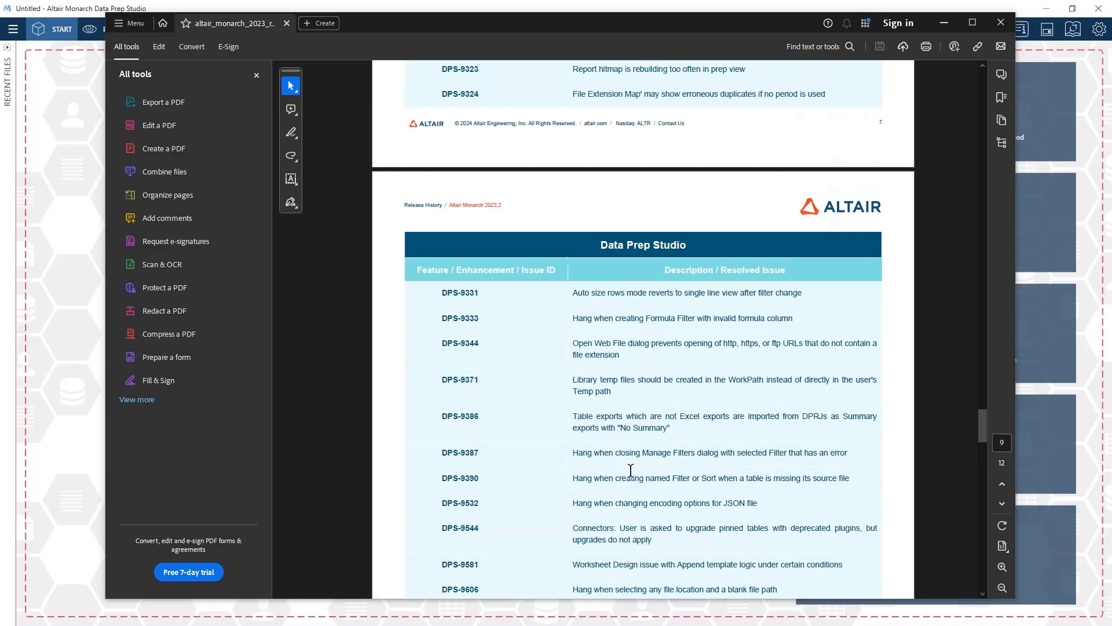
{"action": "scroll", "coordinate": [631, 470], "scroll_direction": "up", "scroll_amount": 20}
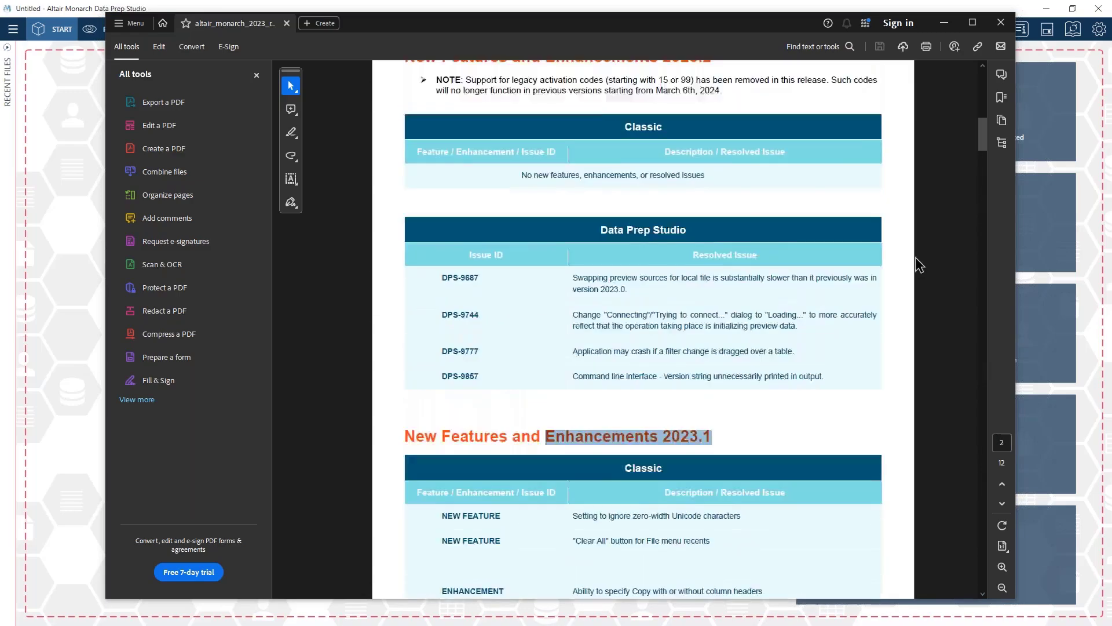
{"action": "scroll", "coordinate": [920, 265], "scroll_direction": "up", "scroll_amount": 10}
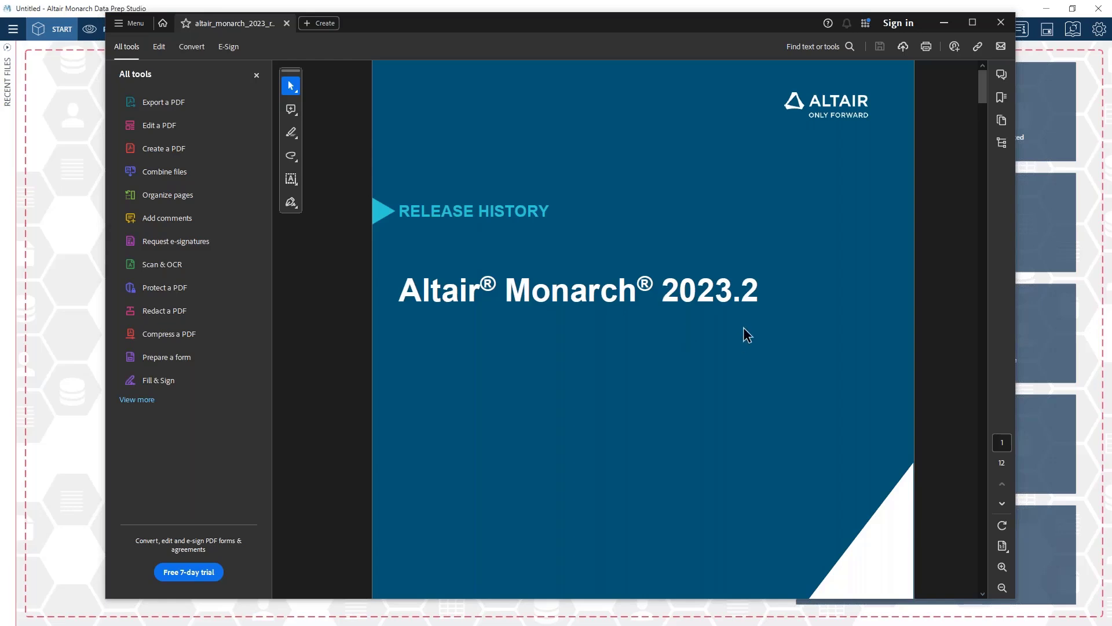
- Examine the 2023.2 Data Prep Studio table, selecting its issue rows to check the text, and clear the selection
{"action": "scroll", "coordinate": [775, 304], "scroll_direction": "down", "scroll_amount": 10}
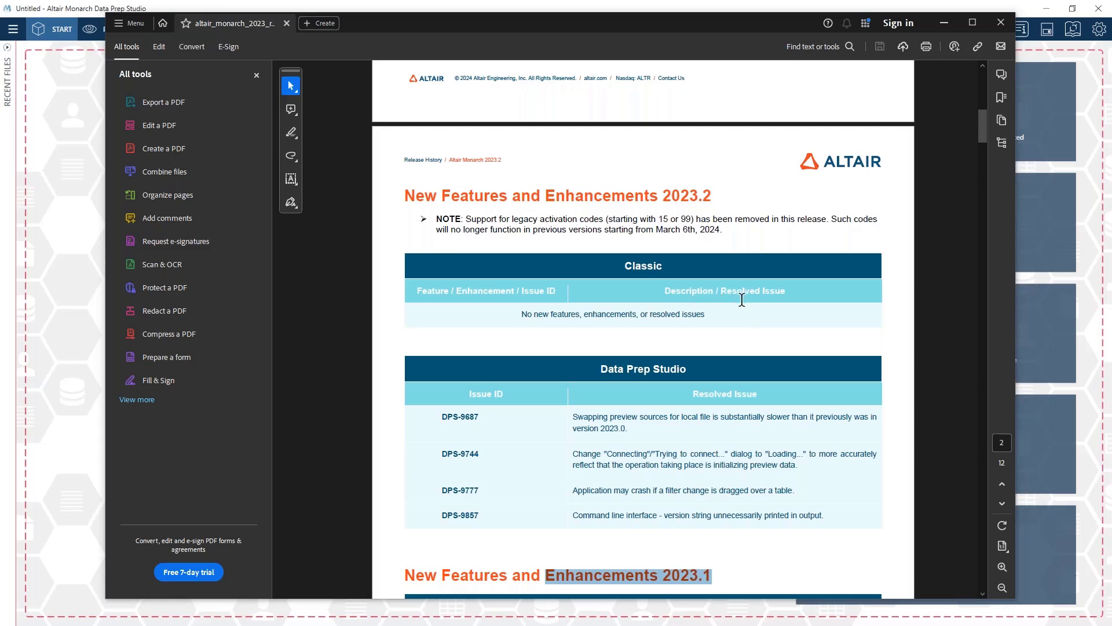
{"action": "left_click_drag", "start_coordinate": [766, 490], "coordinate": [702, 476]}
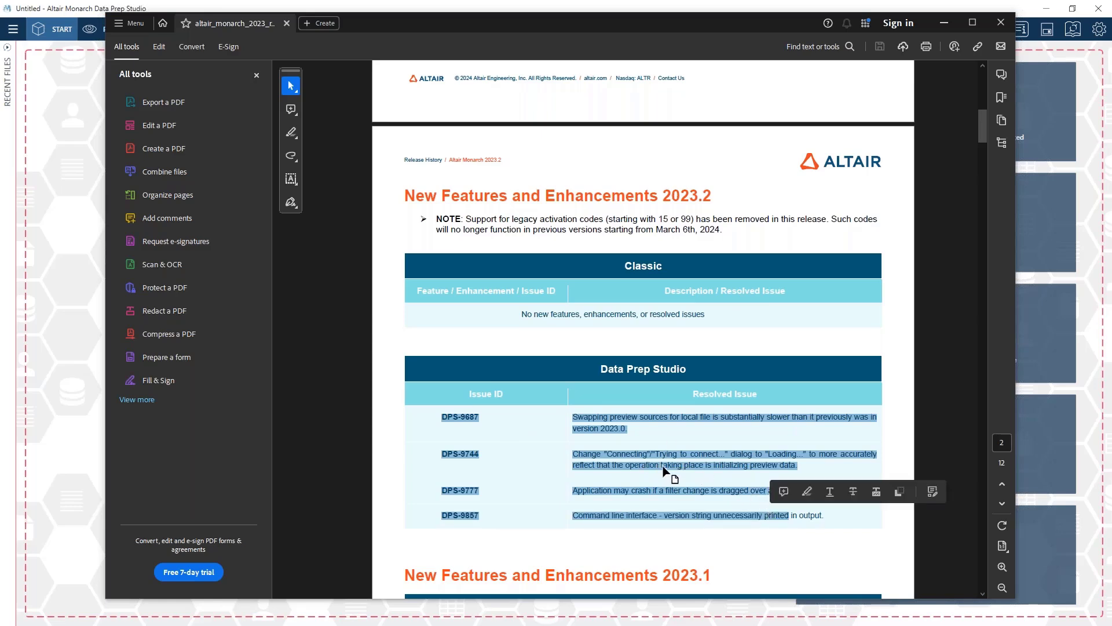
{"action": "scroll", "coordinate": [663, 465], "scroll_direction": "up", "scroll_amount": 1}
{"action": "left_click", "coordinate": [857, 189]}
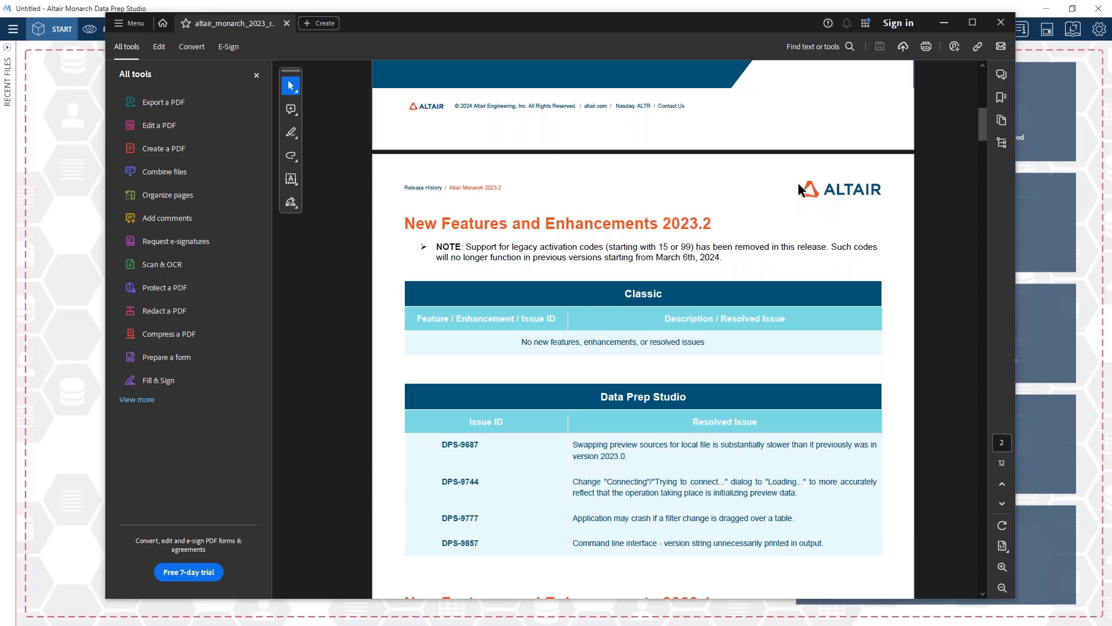
- Return to the release history's cover page and select the area around the Altair logo to inspect it
{"action": "scroll", "coordinate": [794, 216], "scroll_direction": "up", "scroll_amount": 10}
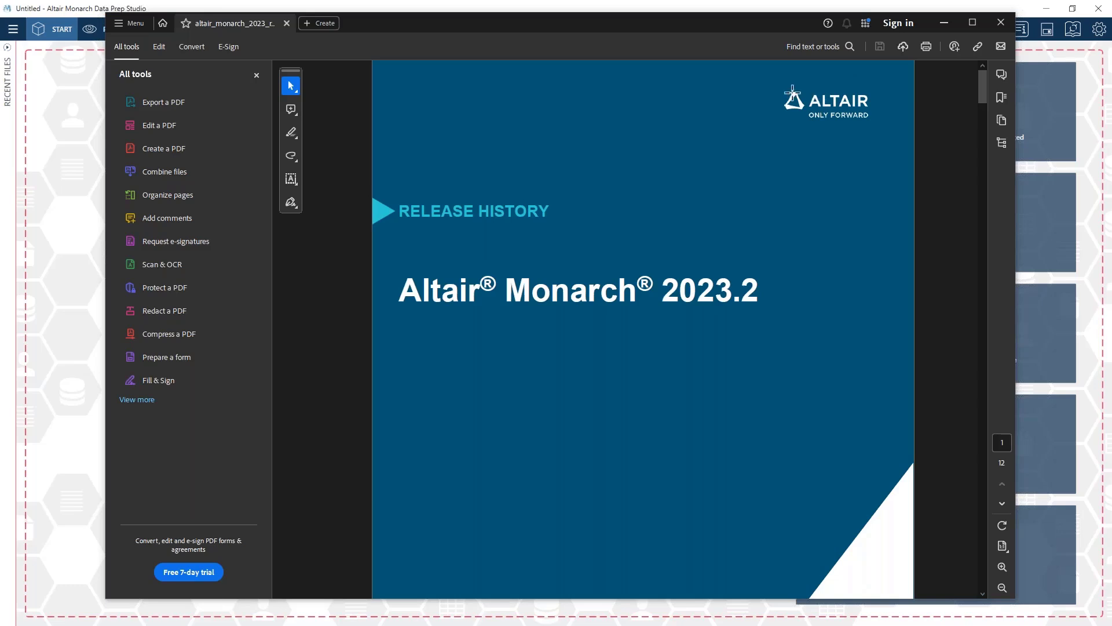
{"action": "left_click_drag", "start_coordinate": [792, 91], "coordinate": [887, 186]}
{"action": "left_click", "coordinate": [763, 96]}
{"action": "left_click_drag", "start_coordinate": [815, 106], "coordinate": [886, 240]}
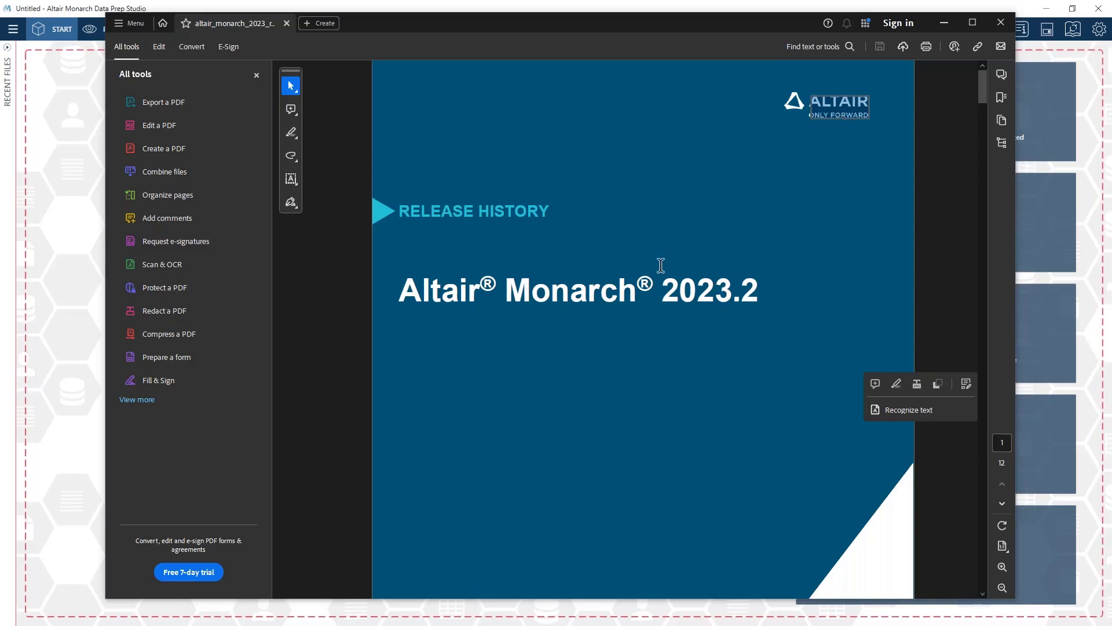
- Compare the cover page layout with the 2023.2 tables on the second page of the release history
{"action": "scroll", "coordinate": [728, 330], "scroll_direction": "down", "scroll_amount": 2}
{"action": "scroll", "coordinate": [731, 332], "scroll_direction": "up", "scroll_amount": 2}
{"action": "scroll", "coordinate": [731, 333], "scroll_direction": "down", "scroll_amount": 10}
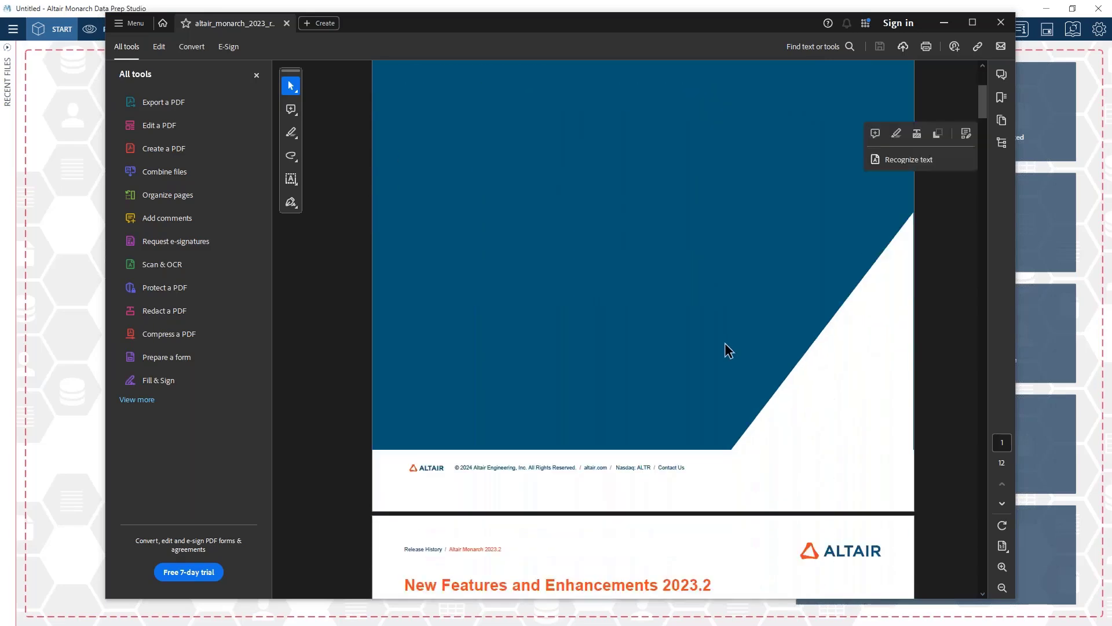
{"action": "scroll", "coordinate": [728, 349], "scroll_direction": "down", "scroll_amount": 2}
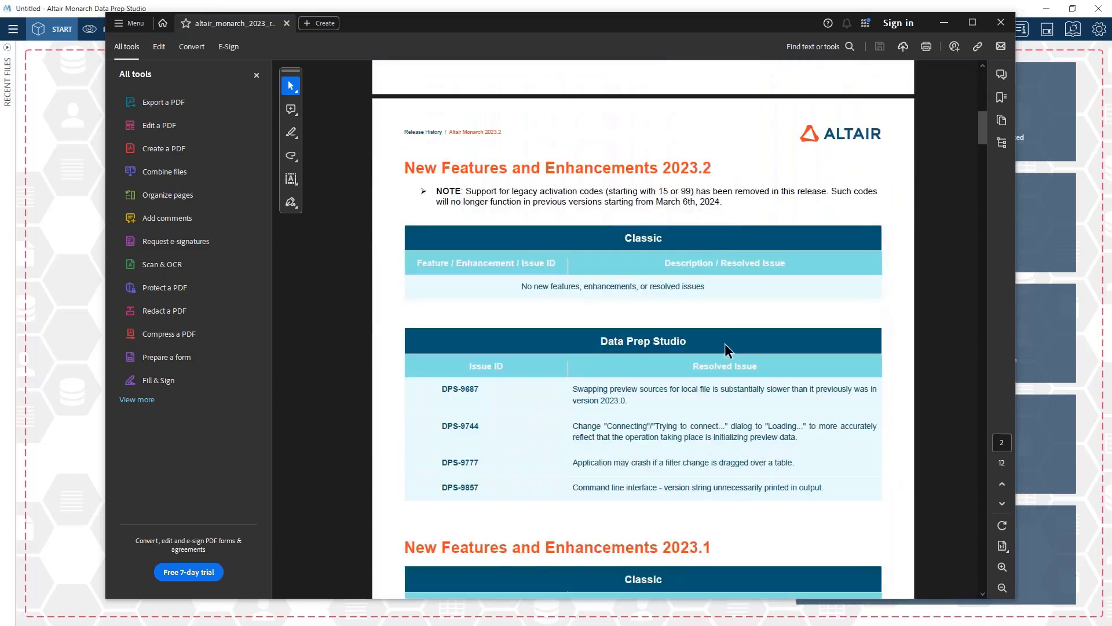
{"action": "scroll", "coordinate": [728, 345], "scroll_direction": "up", "scroll_amount": 4}
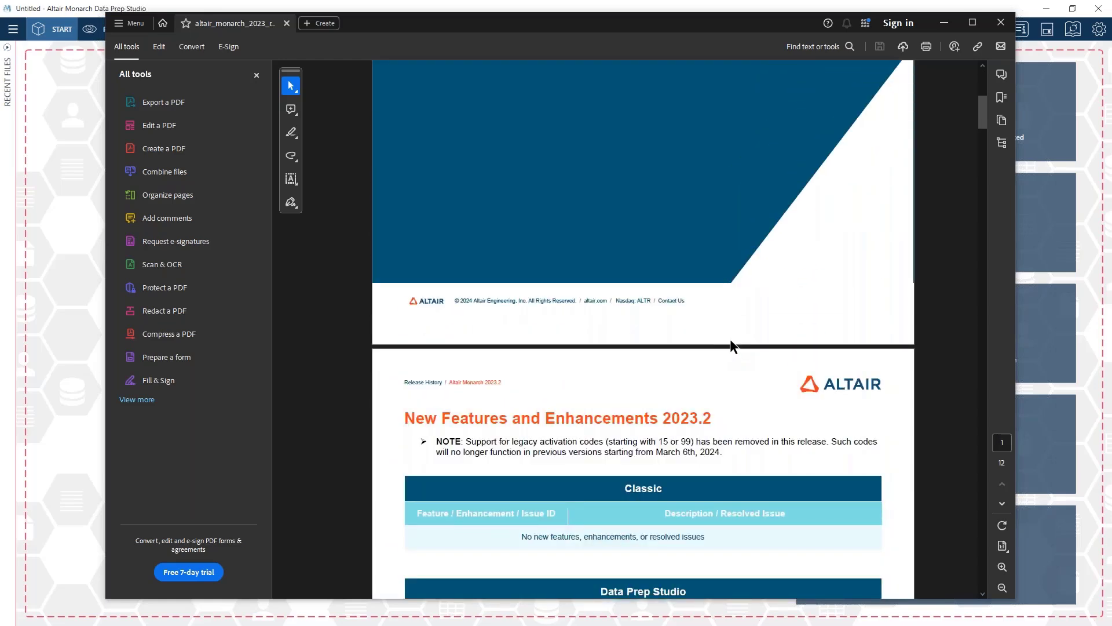
{"action": "scroll", "coordinate": [730, 343], "scroll_direction": "down", "scroll_amount": 1}
{"action": "scroll", "coordinate": [733, 342], "scroll_direction": "up", "scroll_amount": 7}
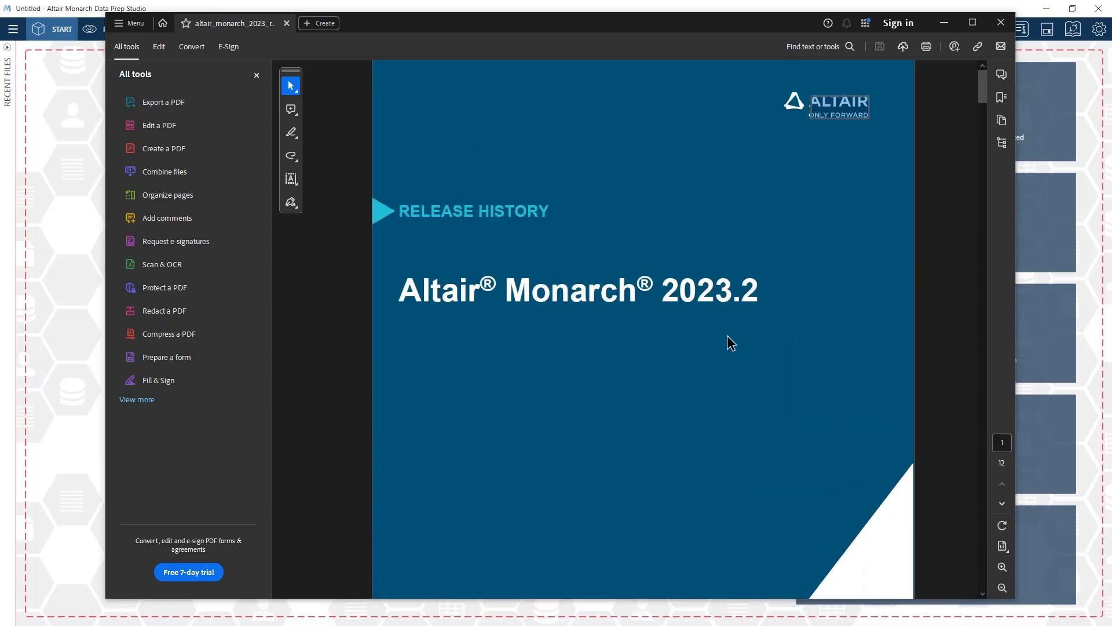
{"action": "left_click", "coordinate": [739, 339]}
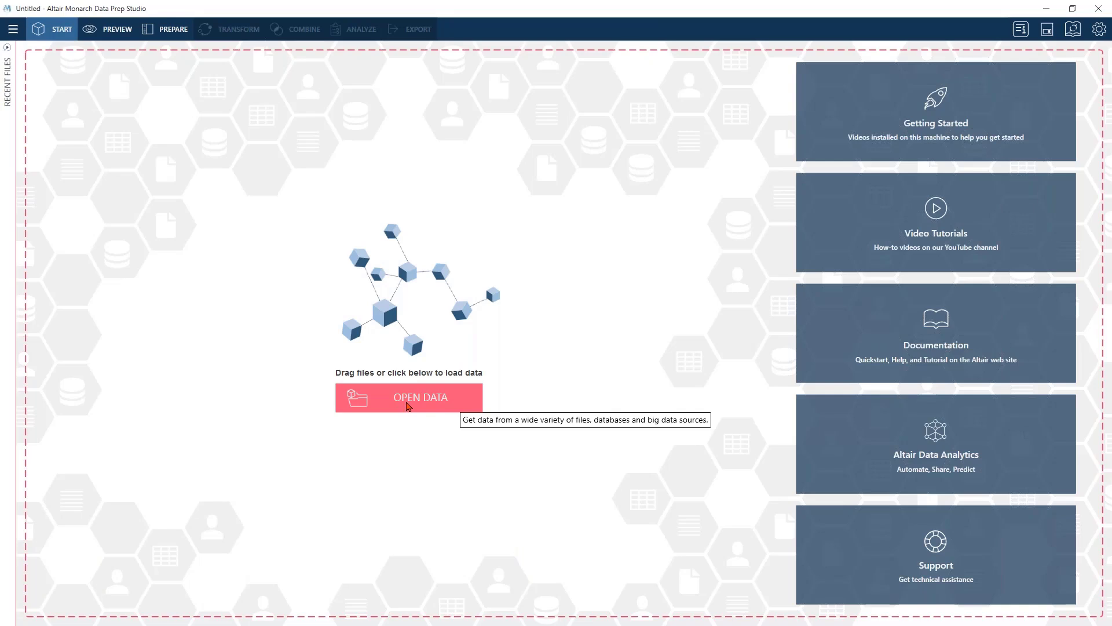
{"action": "left_click", "coordinate": [430, 397]}
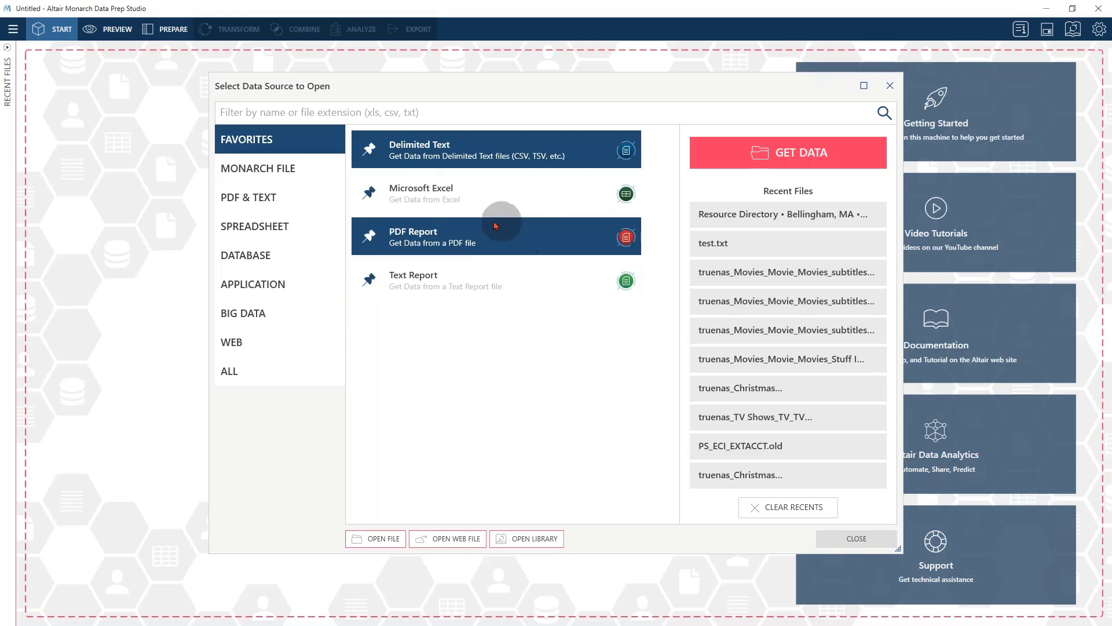
{"action": "left_click", "coordinate": [462, 238]}
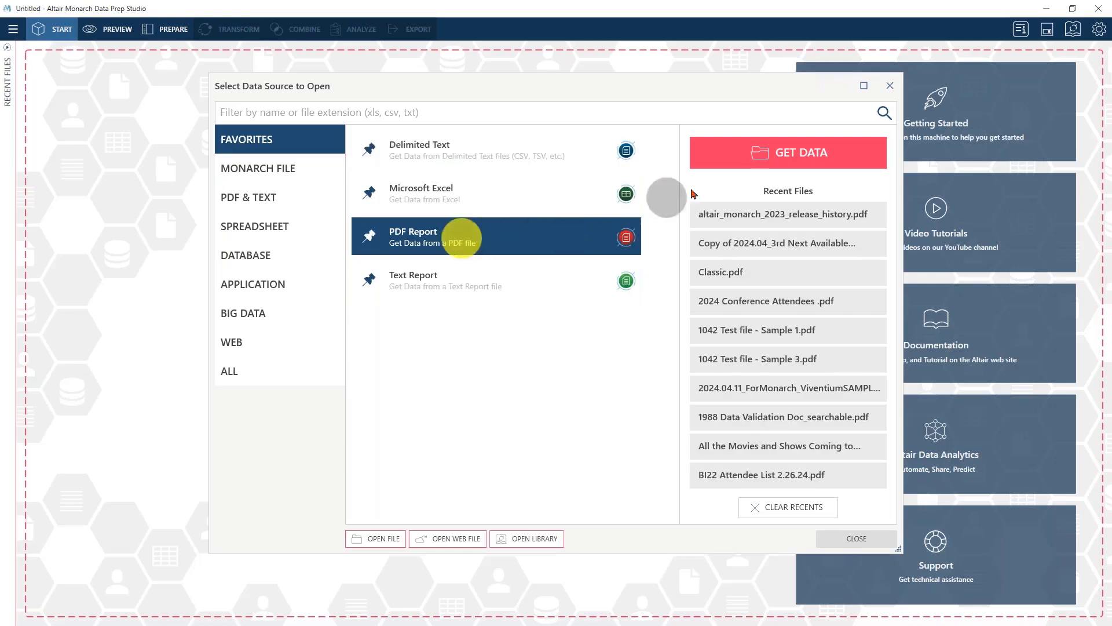
{"action": "left_click", "coordinate": [764, 154]}
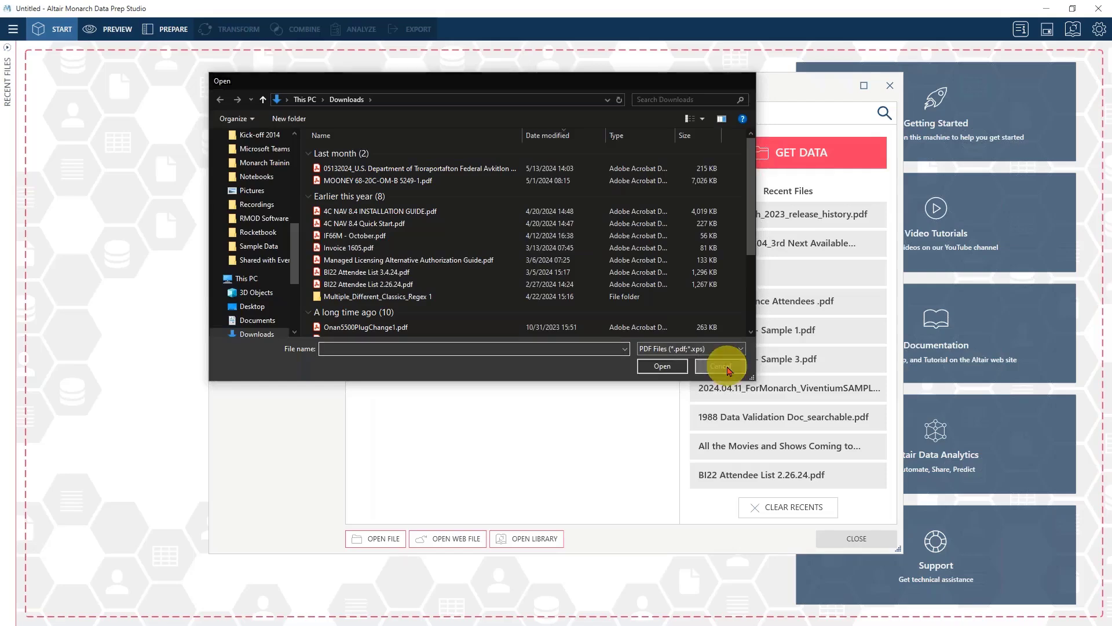
{"action": "left_click", "coordinate": [721, 366]}
{"action": "left_click", "coordinate": [889, 86]}
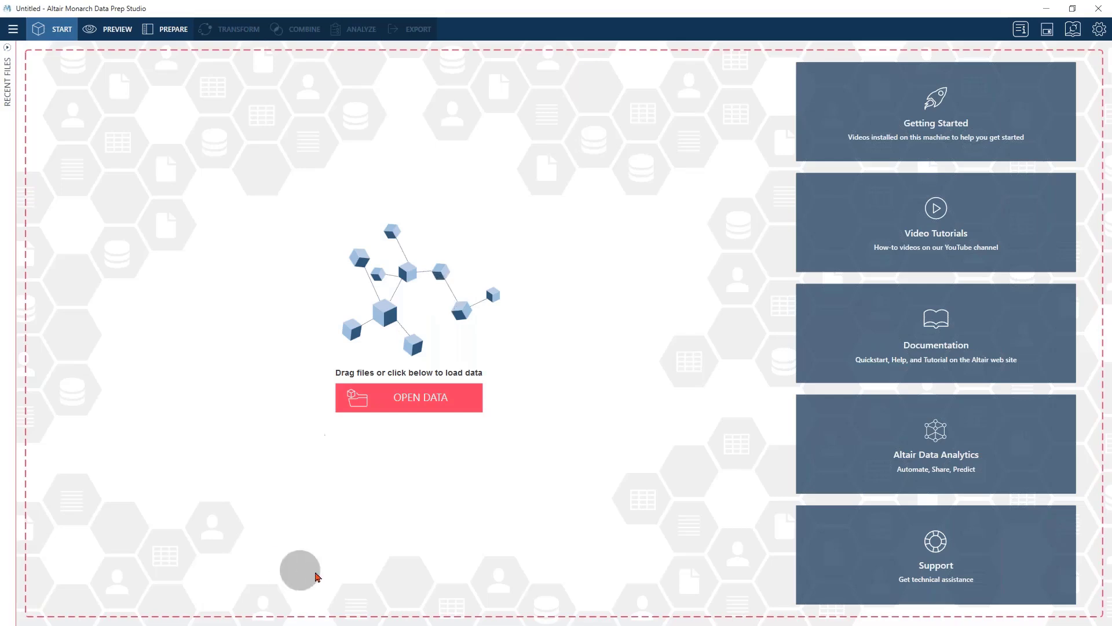
- Load altair_monarch_2023_release_history.pdf into Data Prep Studio for report design
{"action": "left_click_drag", "start_coordinate": [243, 625], "coordinate": [534, 53]}
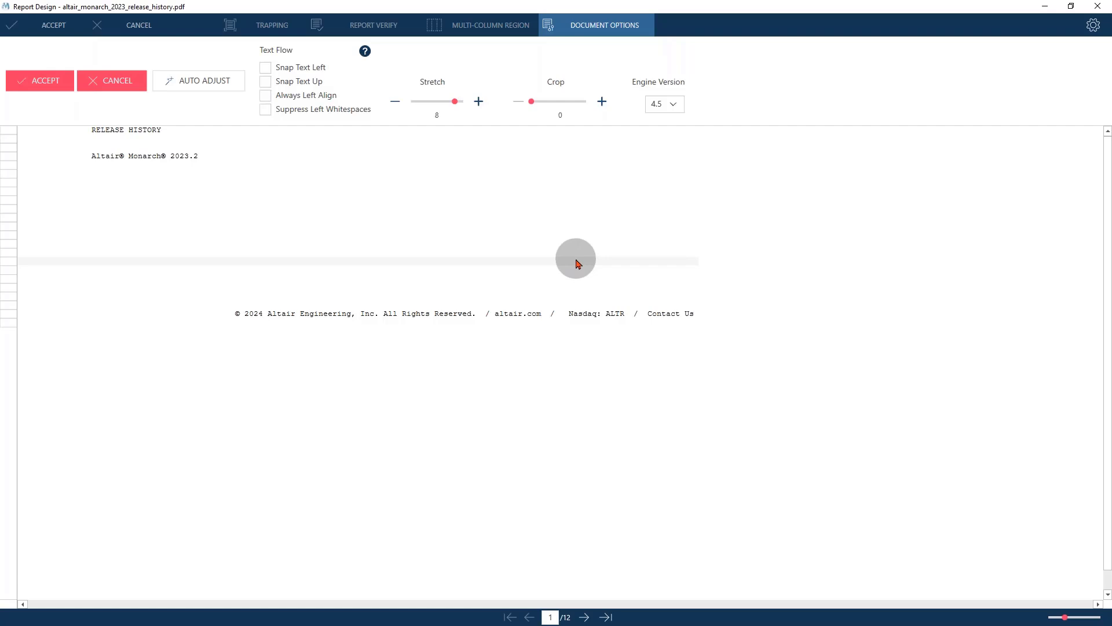
- Switch the PDF engine version to 4.0 to compare its text flow options, and restore version 4.5
{"action": "left_click", "coordinate": [672, 106]}
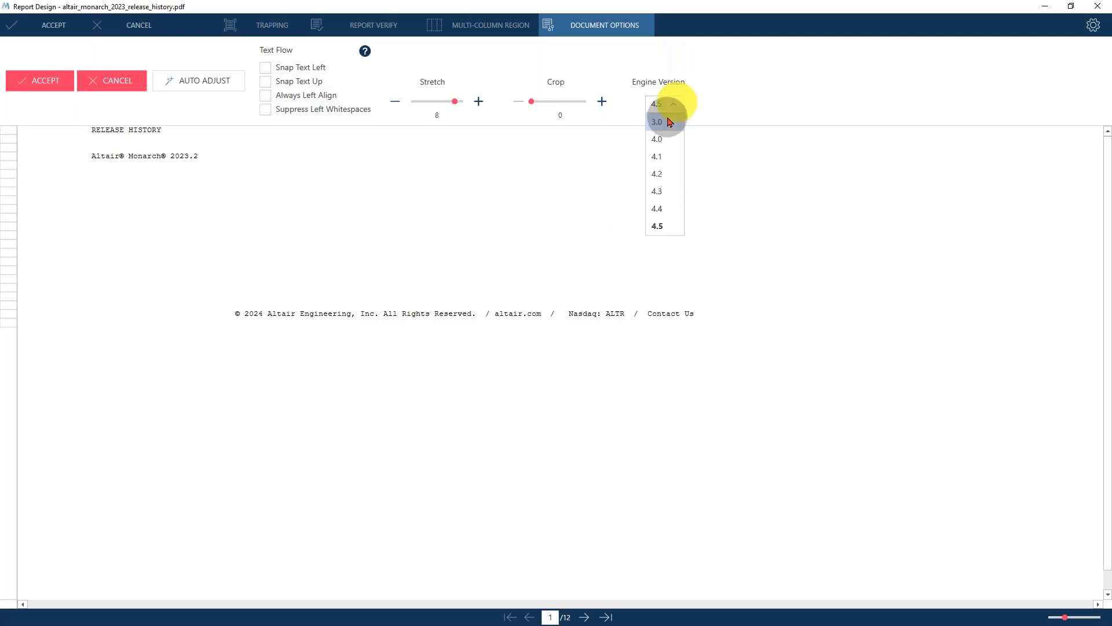
{"action": "left_click", "coordinate": [746, 207]}
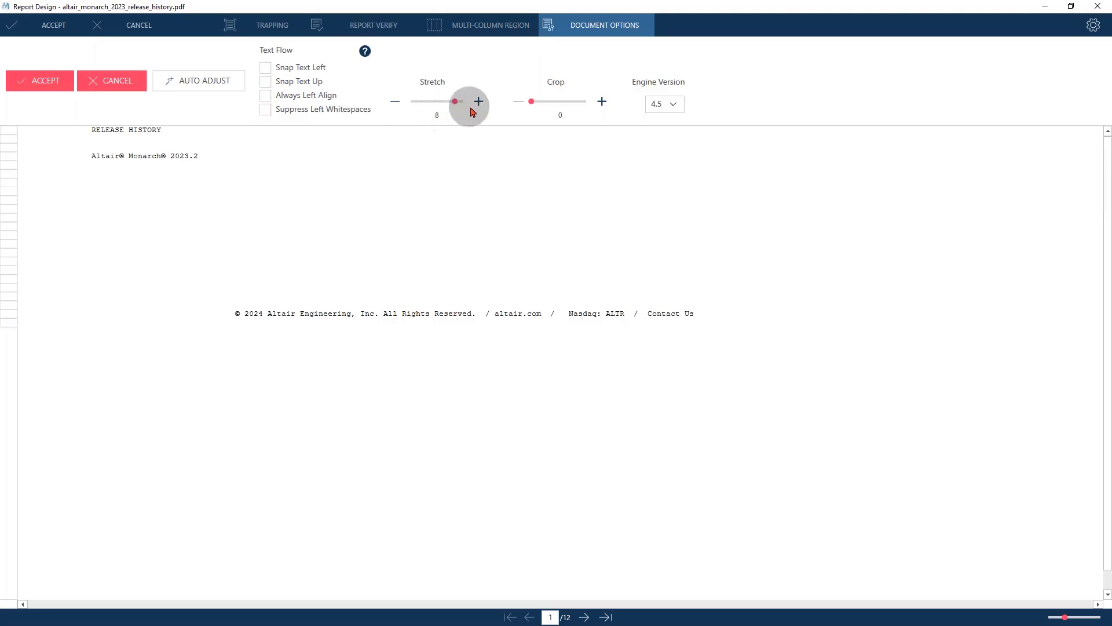
{"action": "left_click", "coordinate": [669, 108]}
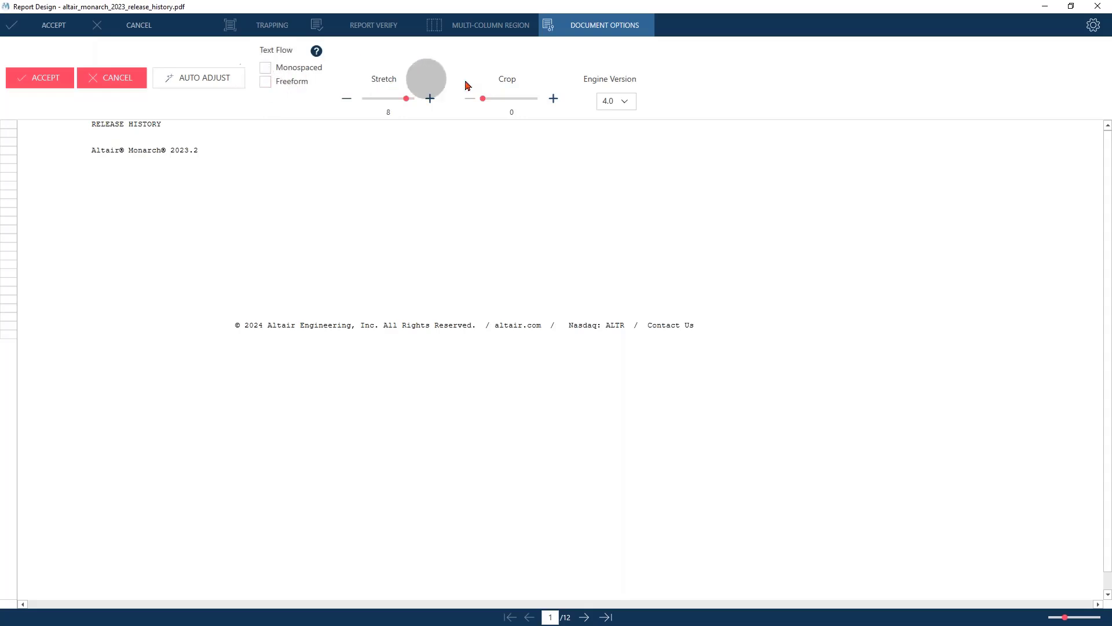
{"action": "left_click", "coordinate": [620, 102]}
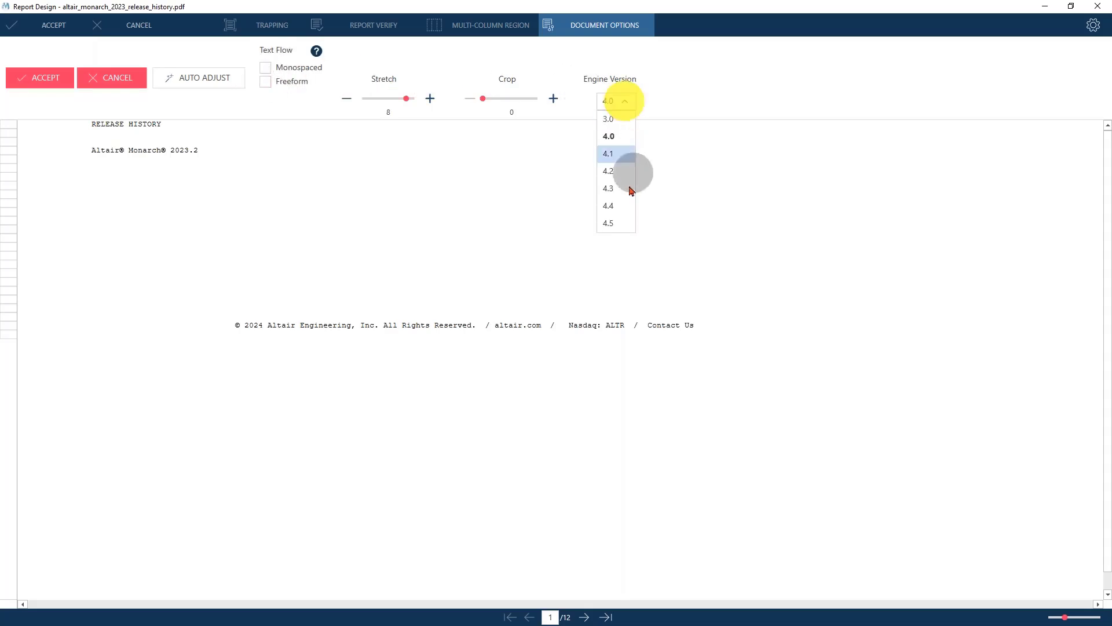
{"action": "left_click", "coordinate": [617, 222]}
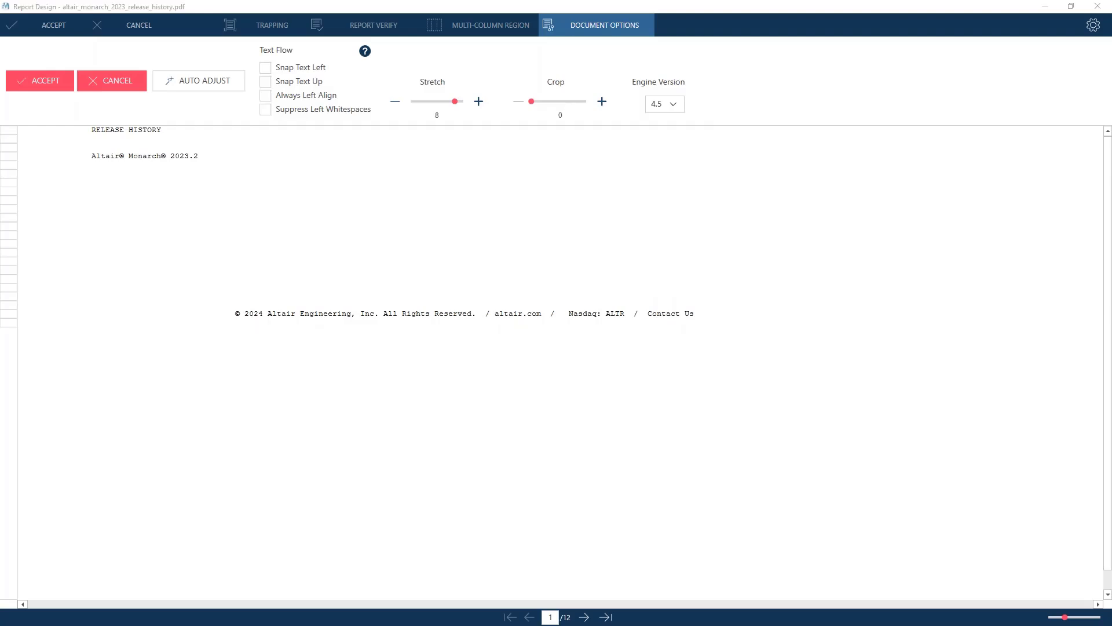
- Compare the imported cover page with the original PDF in Acrobat, selecting the RELEASE HISTORY and Altair Monarch 2023.2 titles
{"action": "left_click_drag", "start_coordinate": [0, 336], "coordinate": [636, 250]}
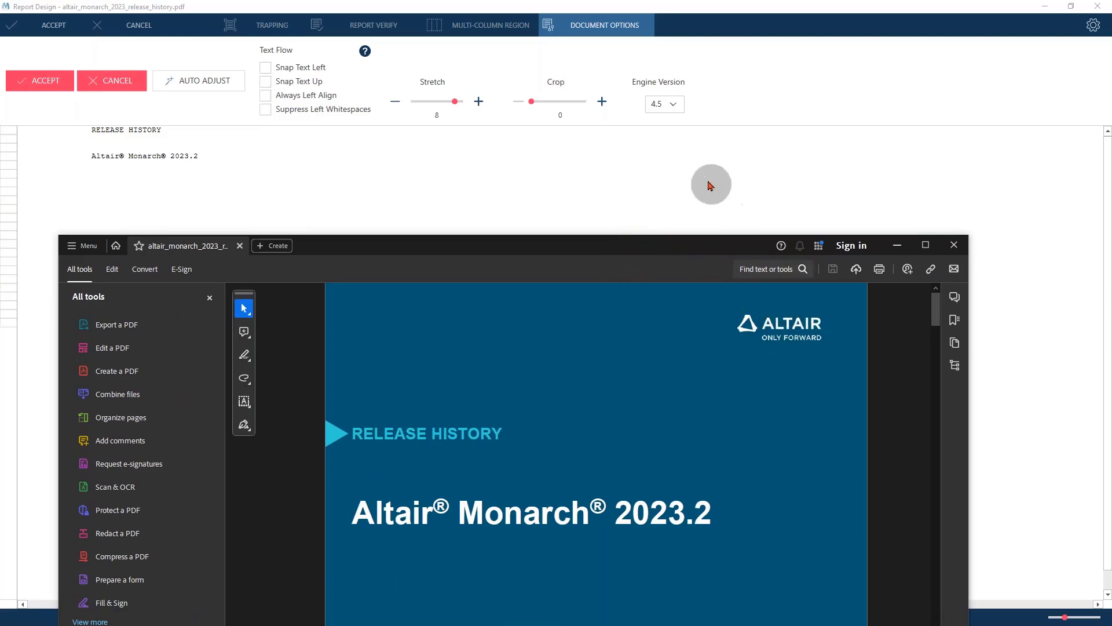
{"action": "left_click_drag", "start_coordinate": [355, 433], "coordinate": [512, 434]}
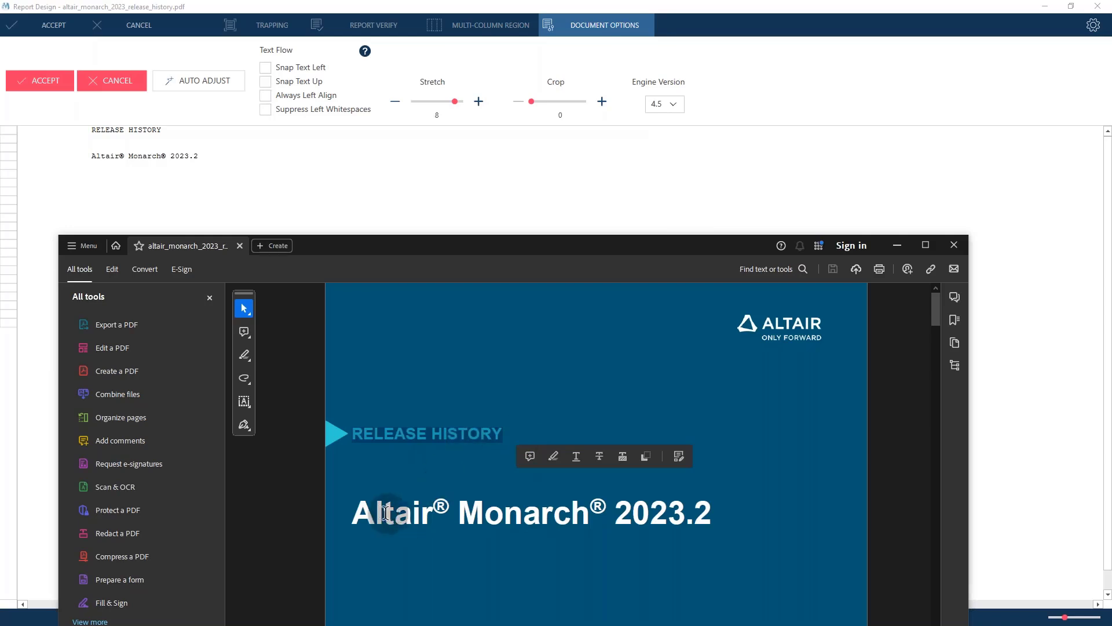
{"action": "left_click_drag", "start_coordinate": [355, 511], "coordinate": [708, 510]}
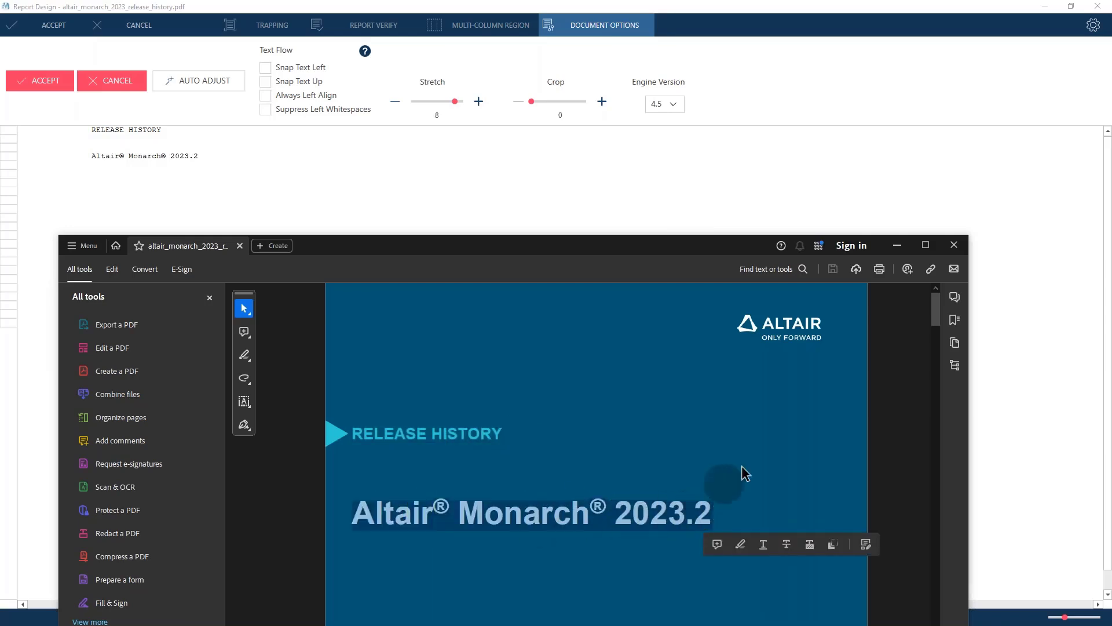
{"action": "left_click", "coordinate": [898, 245]}
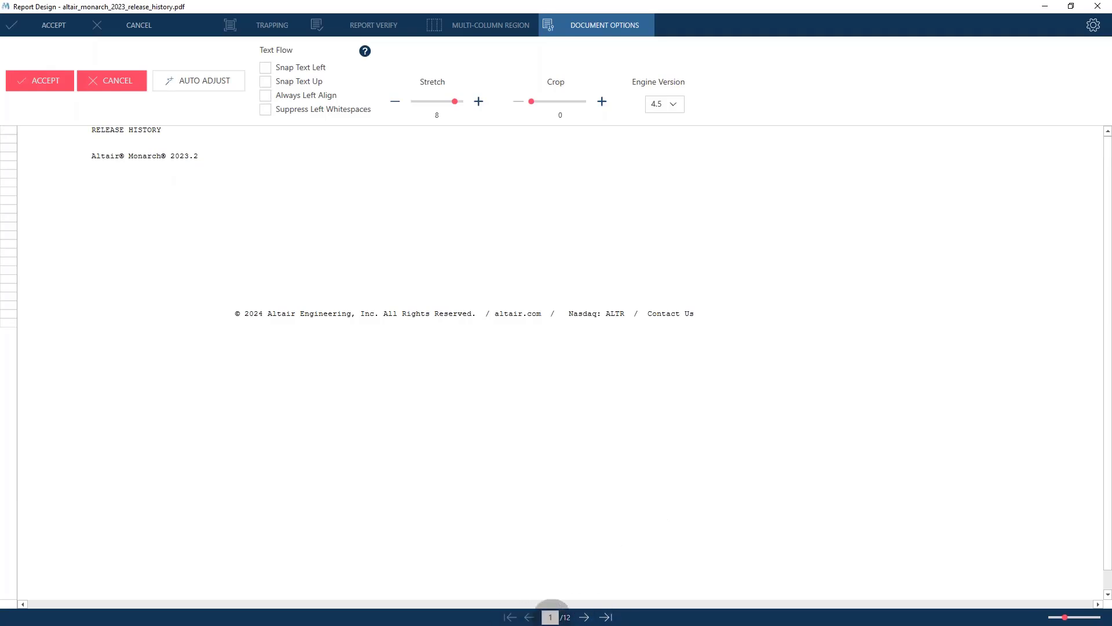
- Go to page 2 of the imported report and examine its extracted text layout
{"action": "left_click", "coordinate": [584, 617]}
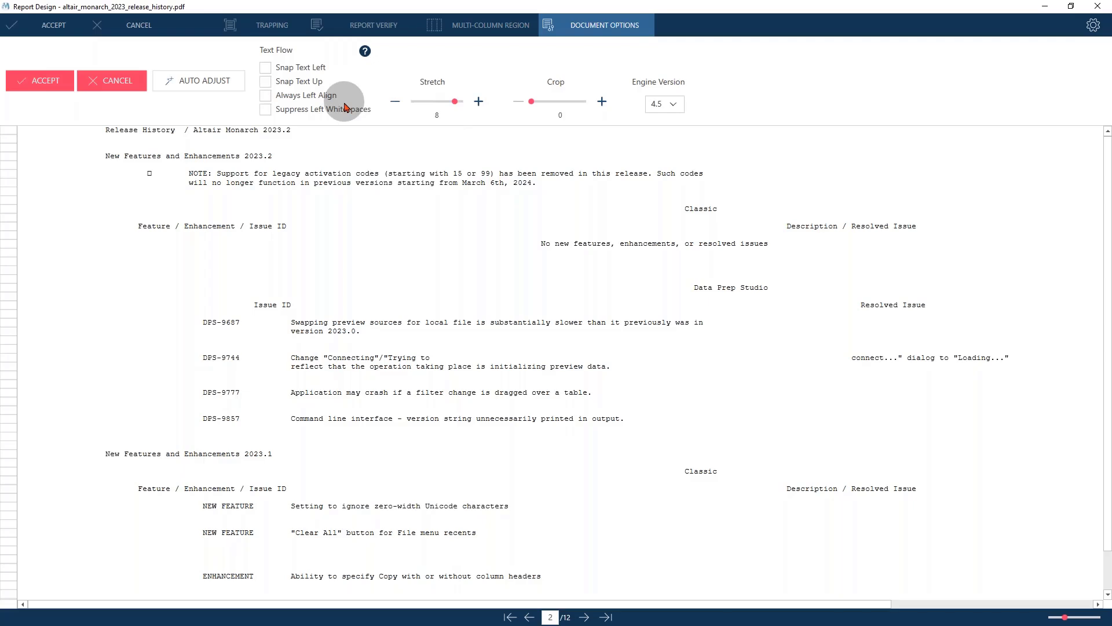
{"action": "left_click", "coordinate": [340, 322]}
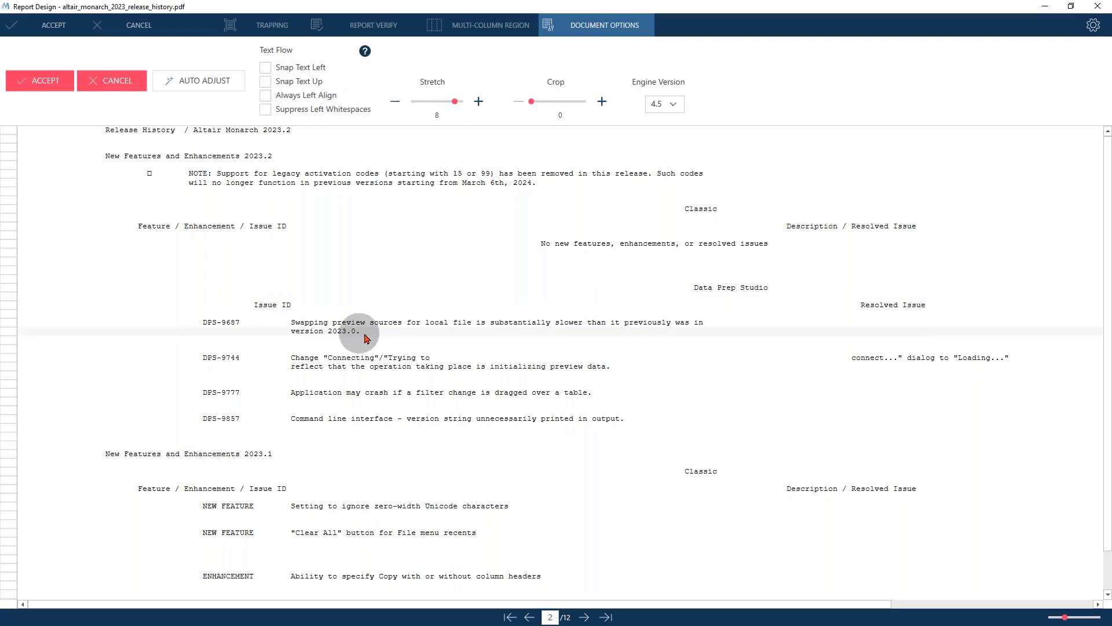
{"action": "scroll", "coordinate": [347, 323], "scroll_direction": "down", "scroll_amount": 1}
{"action": "scroll", "coordinate": [354, 324], "scroll_direction": "up", "scroll_amount": 1}
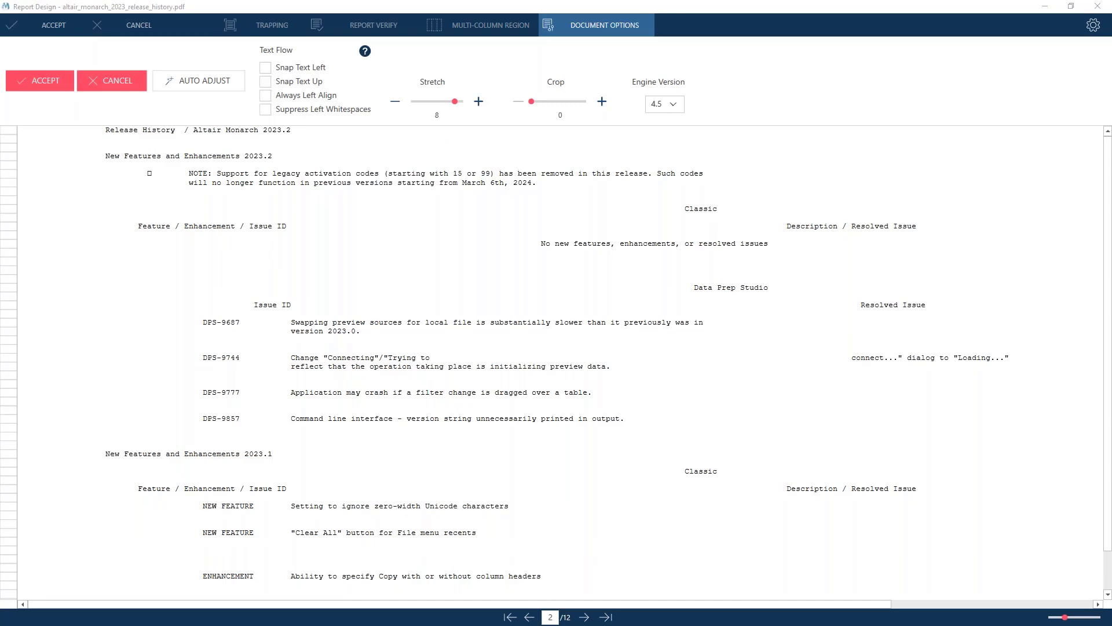
- Inspect the original PDF's second page in Acrobat, selecting the 2023.2 release heading and the Classic and Data Prep Studio table titles
{"action": "left_click_drag", "start_coordinate": [487, 625], "coordinate": [514, 39]}
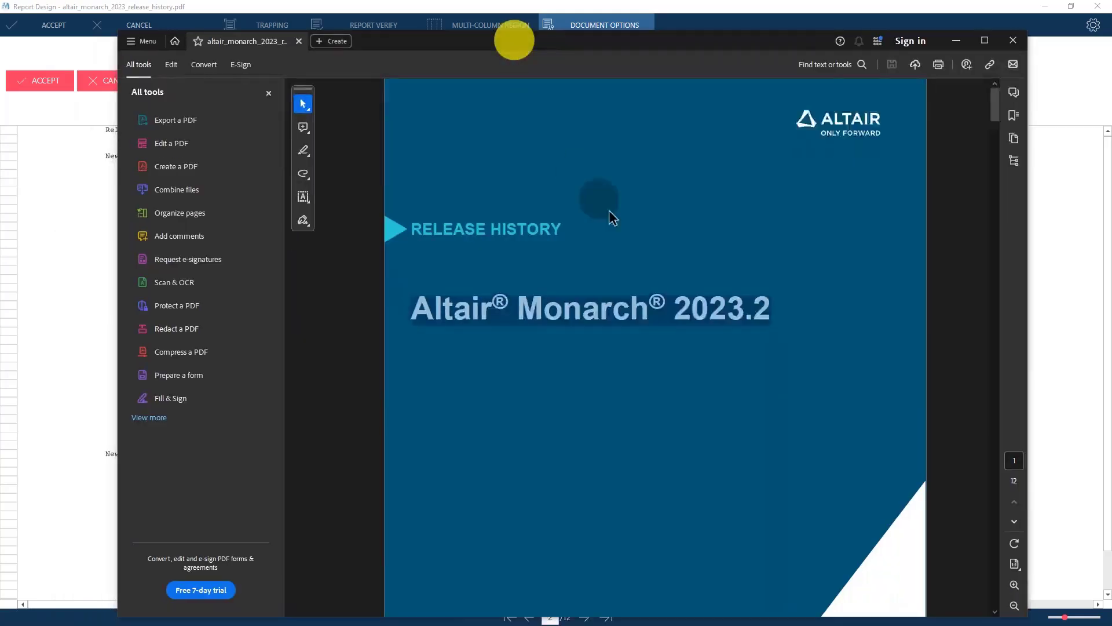
{"action": "scroll", "coordinate": [638, 261], "scroll_direction": "down", "scroll_amount": 10}
{"action": "scroll", "coordinate": [639, 264], "scroll_direction": "down", "scroll_amount": 3}
{"action": "scroll", "coordinate": [640, 263], "scroll_direction": "up", "scroll_amount": 2}
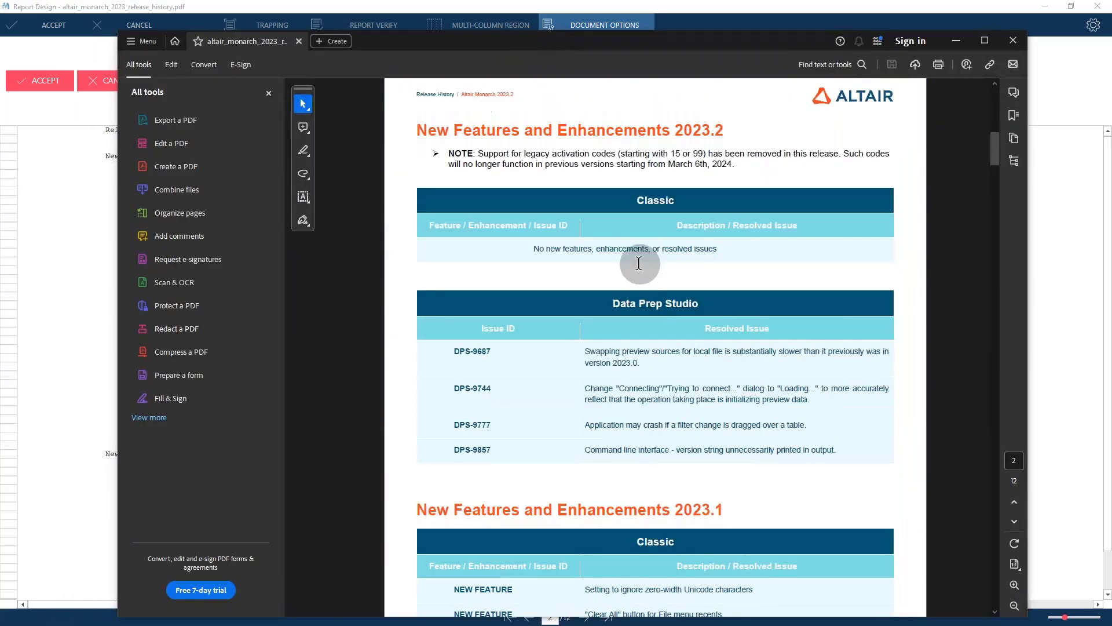
{"action": "left_click_drag", "start_coordinate": [724, 130], "coordinate": [423, 133]}
{"action": "left_click", "coordinate": [686, 130]}
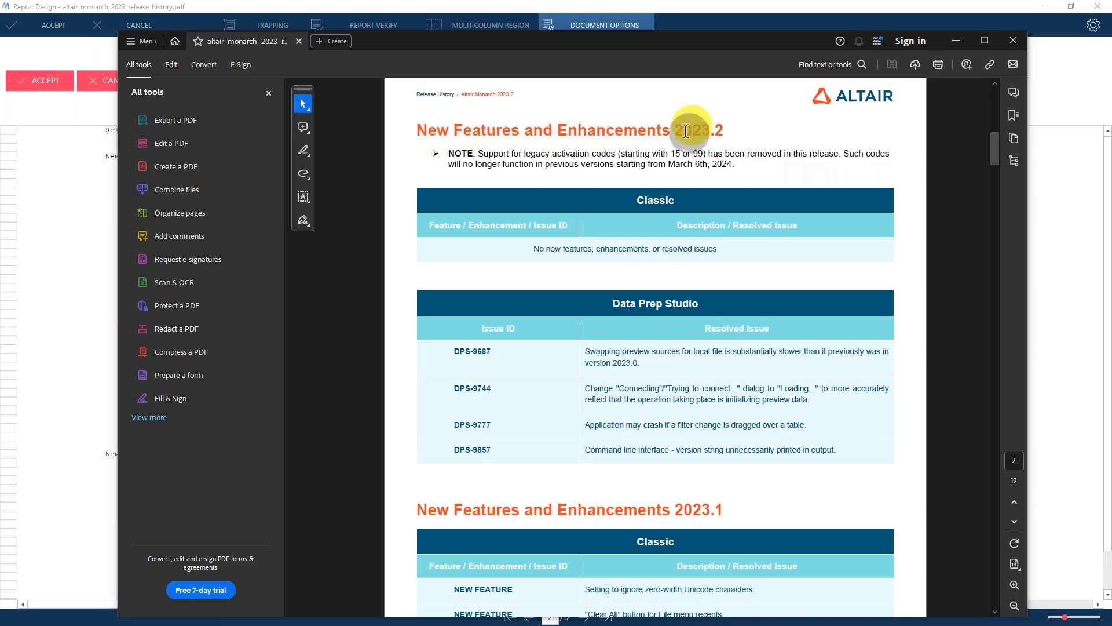
{"action": "left_click_drag", "start_coordinate": [685, 130], "coordinate": [724, 127]}
{"action": "left_click_drag", "start_coordinate": [636, 202], "coordinate": [680, 195]}
{"action": "left_click_drag", "start_coordinate": [606, 302], "coordinate": [703, 305]}
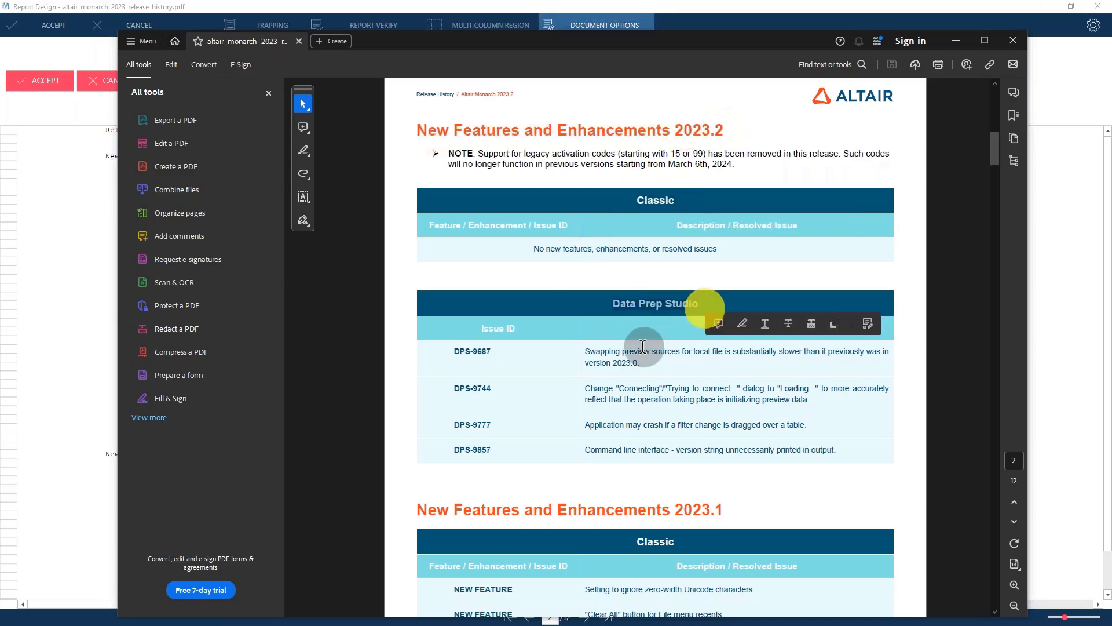
- Examine how the 2023.1 Classic table continues onto page 3, selecting issue rows MOD-4196 through MOD-4286, and return to Report Design
{"action": "scroll", "coordinate": [643, 346], "scroll_direction": "down", "scroll_amount": 3}
{"action": "scroll", "coordinate": [566, 226], "scroll_direction": "up", "scroll_amount": 3}
{"action": "scroll", "coordinate": [637, 365], "scroll_direction": "down", "scroll_amount": 2}
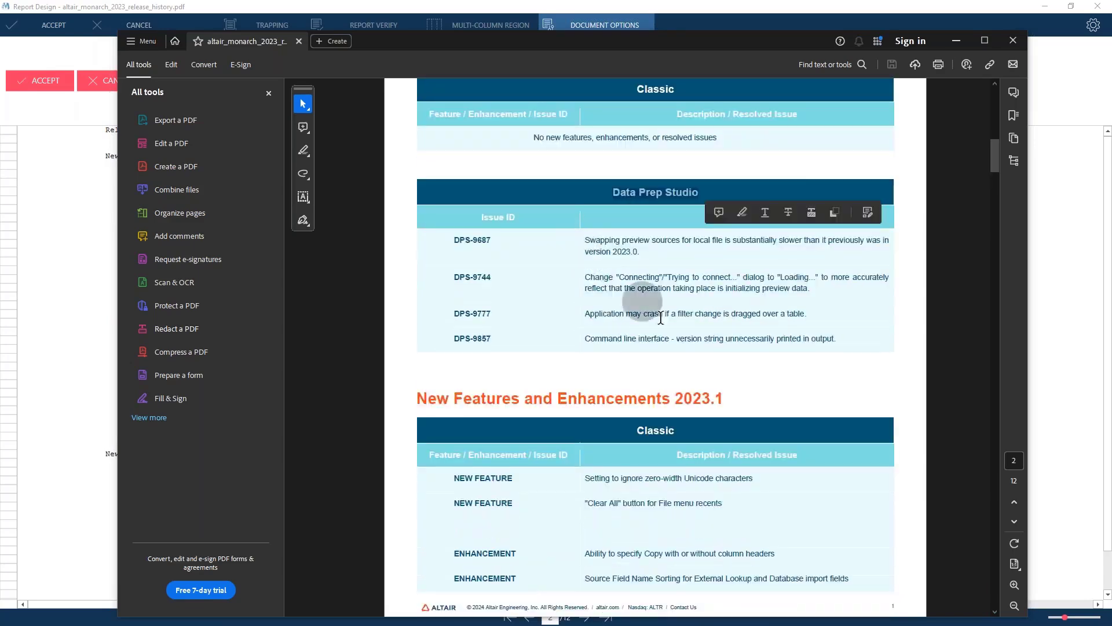
{"action": "scroll", "coordinate": [640, 167], "scroll_direction": "up", "scroll_amount": 3}
{"action": "scroll", "coordinate": [740, 293], "scroll_direction": "down", "scroll_amount": 4}
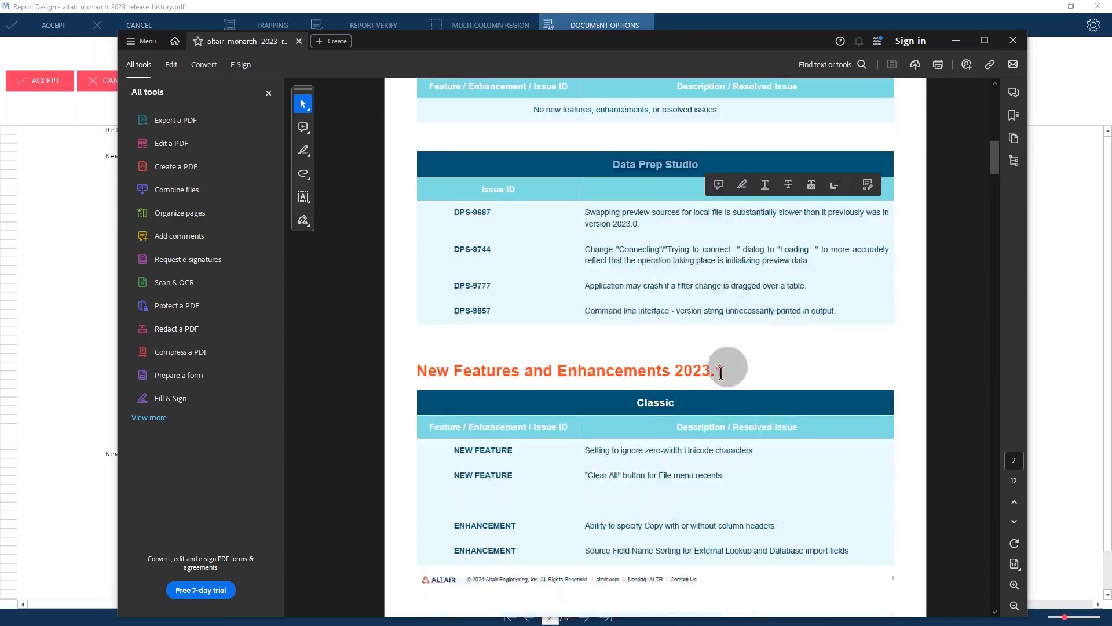
{"action": "scroll", "coordinate": [637, 406], "scroll_direction": "down", "scroll_amount": 10}
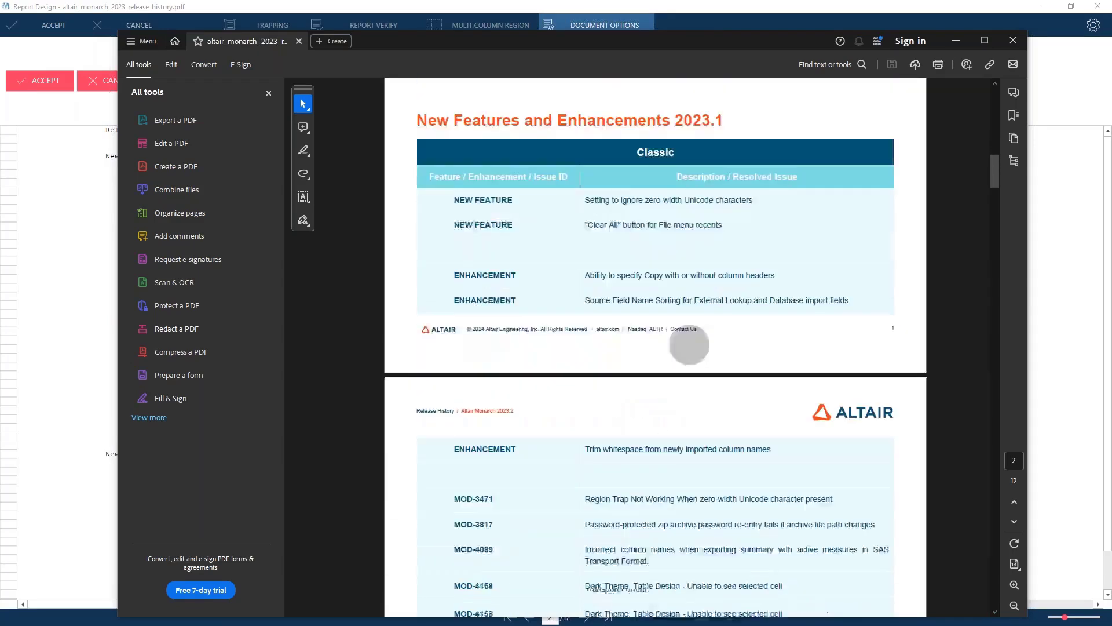
{"action": "scroll", "coordinate": [684, 409], "scroll_direction": "down", "scroll_amount": 3}
{"action": "left_click_drag", "start_coordinate": [452, 222], "coordinate": [785, 380]}
{"action": "left_click", "coordinate": [958, 42]}
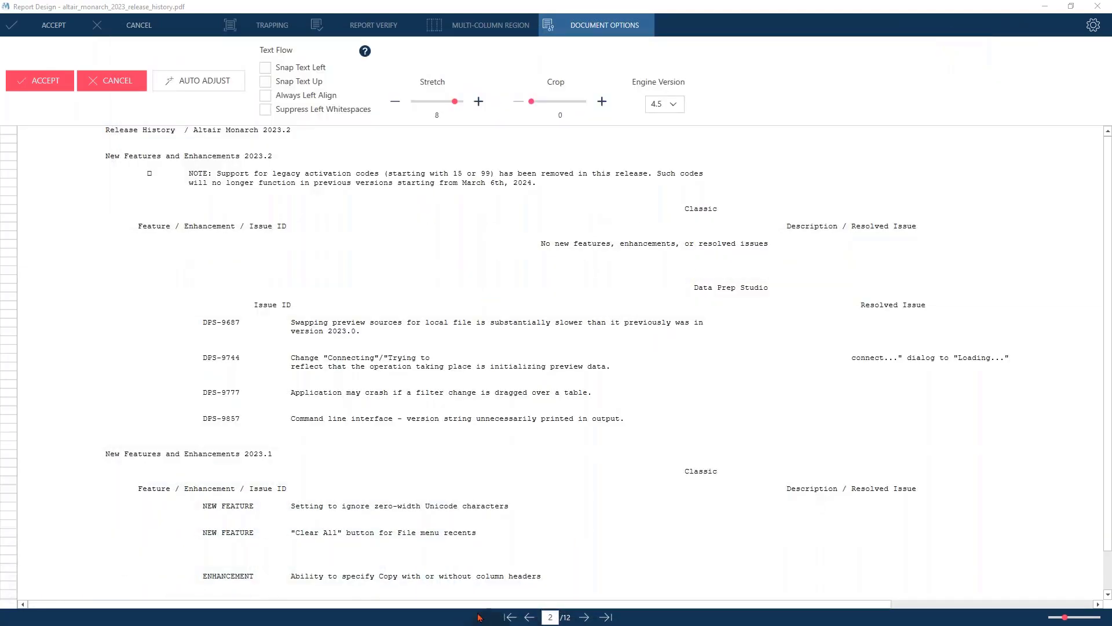
- Locate the 2023.2 and 2023.1 release headings and the Classic and Data Prep Studio titles in the imported page 2 text
{"action": "scroll", "coordinate": [479, 208], "scroll_direction": "down", "scroll_amount": 1}
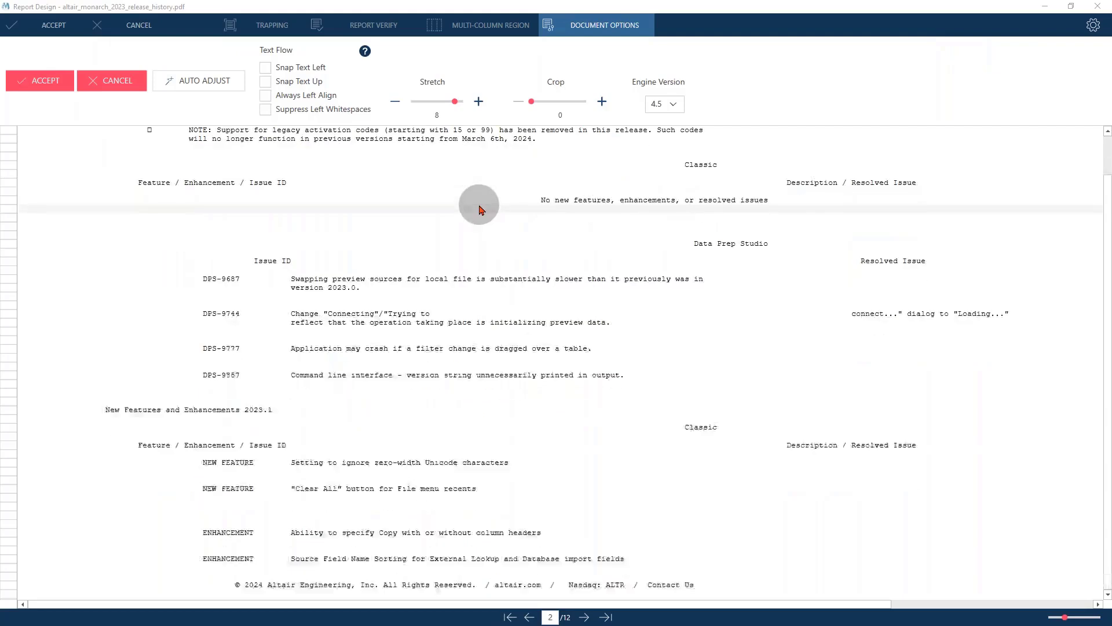
{"action": "scroll", "coordinate": [458, 232], "scroll_direction": "up", "scroll_amount": 1}
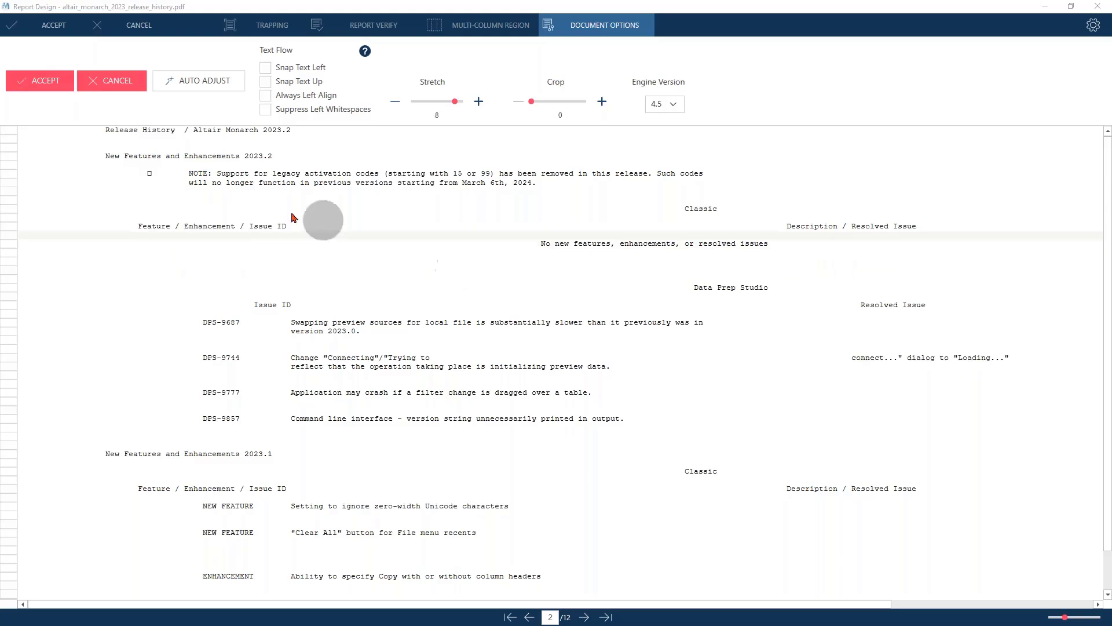
{"action": "left_click_drag", "start_coordinate": [111, 157], "coordinate": [272, 158]}
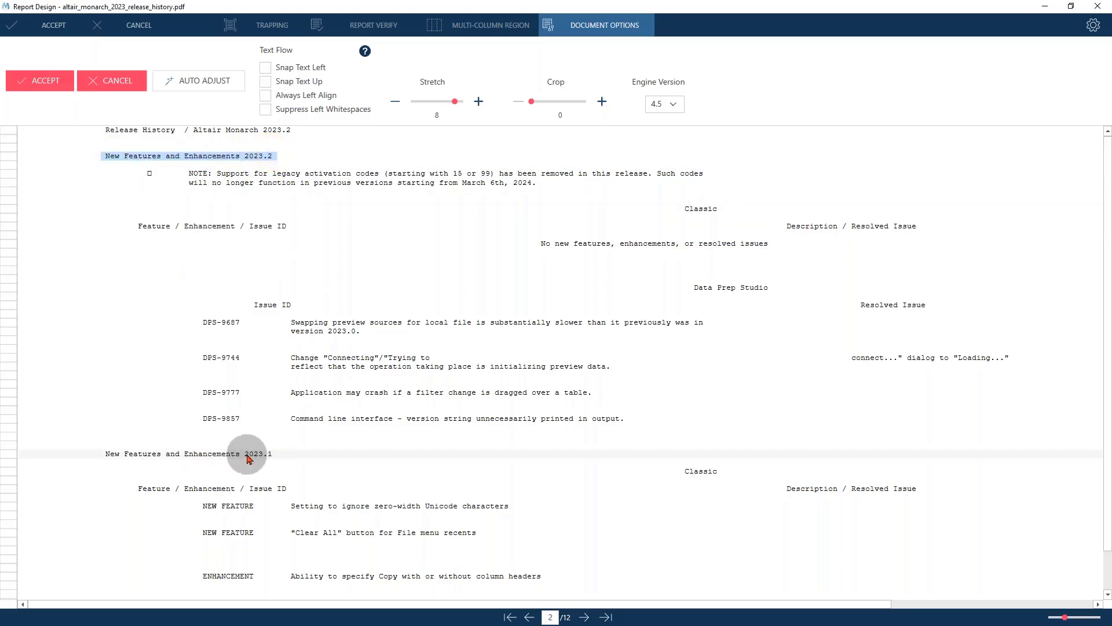
{"action": "left_click_drag", "start_coordinate": [247, 457], "coordinate": [272, 455]}
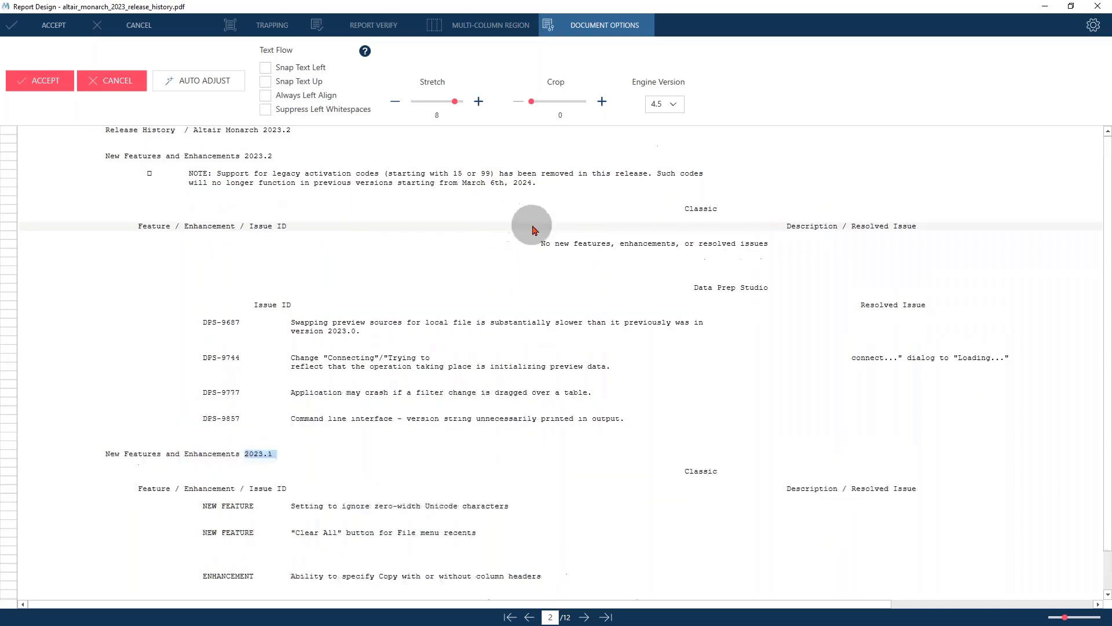
{"action": "left_click_drag", "start_coordinate": [694, 210], "coordinate": [744, 209]}
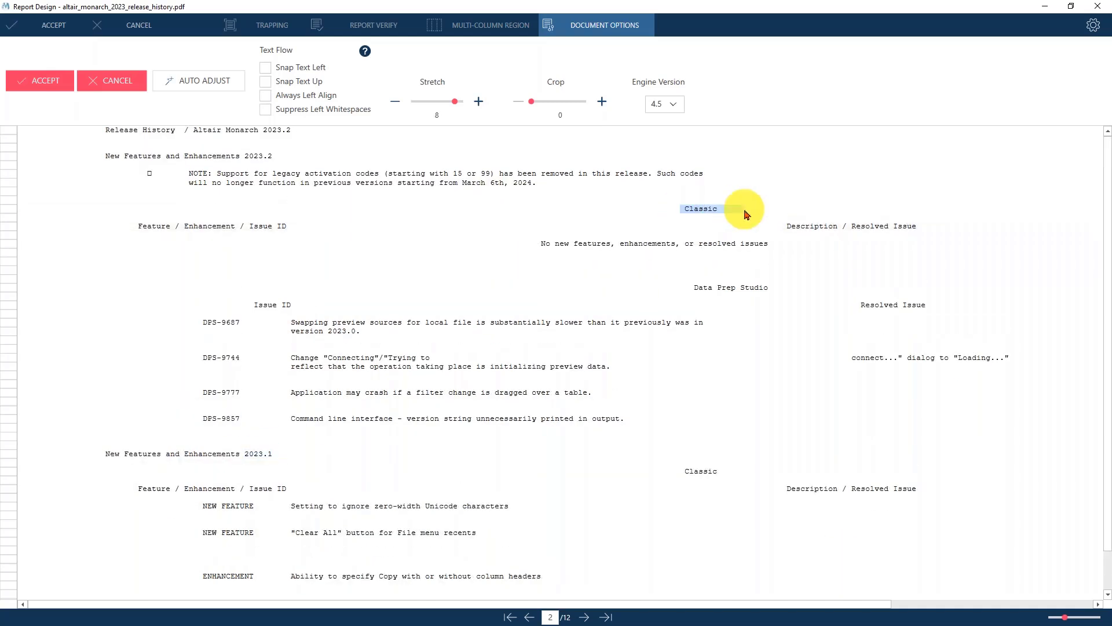
{"action": "left_click_drag", "start_coordinate": [693, 287], "coordinate": [769, 287]}
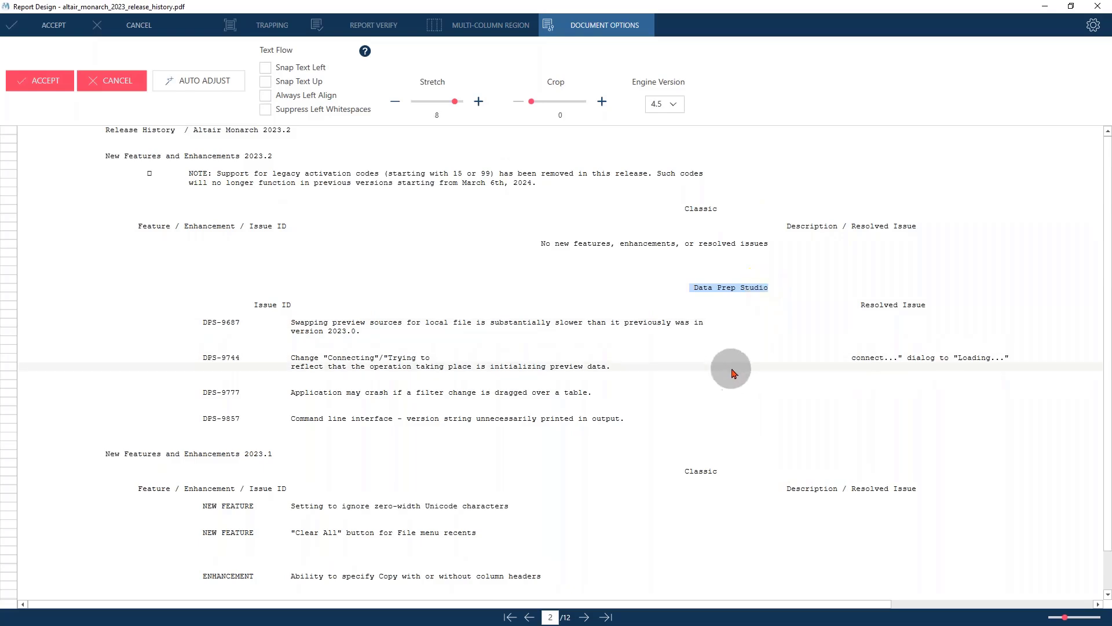
{"action": "left_click", "coordinate": [724, 297]}
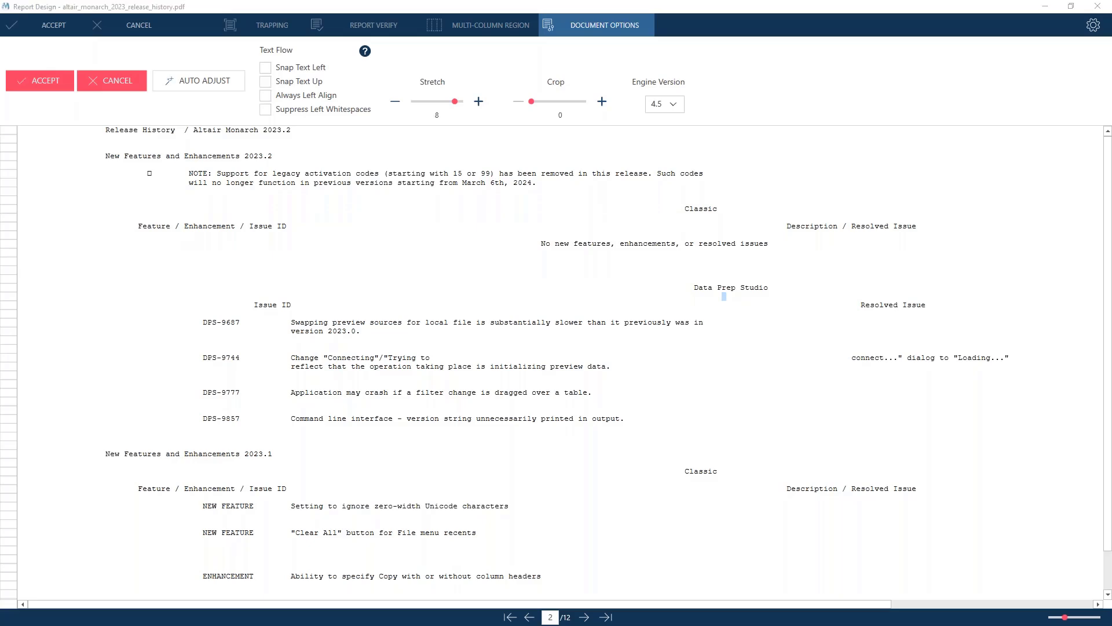
- Recheck the 2023.1 Classic and Data Prep Studio tables in the Acrobat PDF, and return to Report Design
{"action": "key", "text": "alt+Tab"}
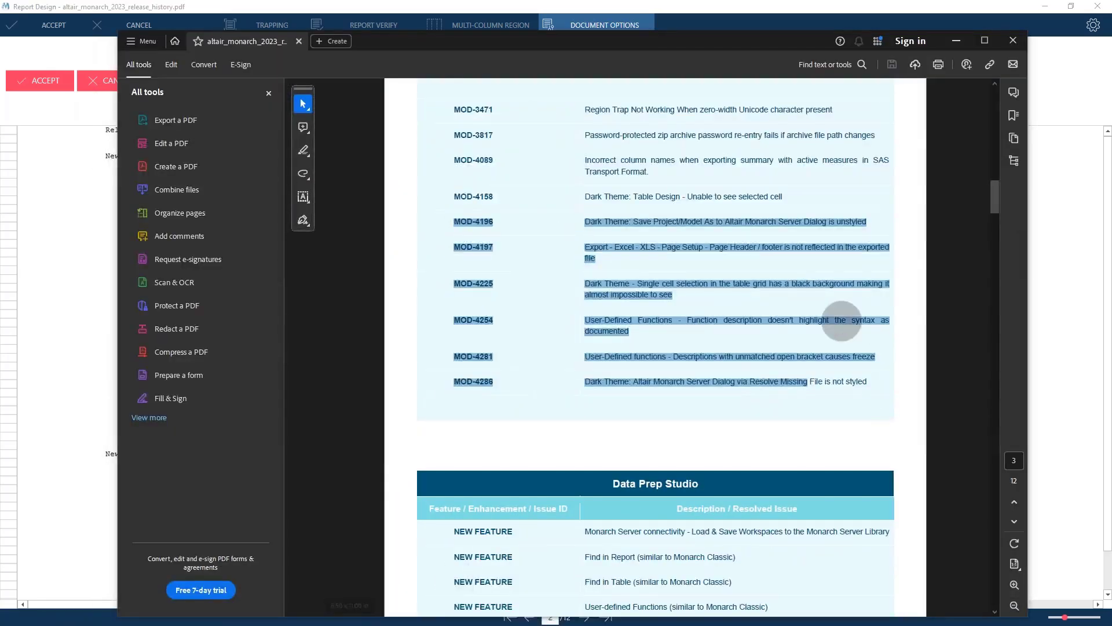
{"action": "scroll", "coordinate": [718, 360], "scroll_direction": "up", "scroll_amount": 5}
{"action": "scroll", "coordinate": [718, 362], "scroll_direction": "up", "scroll_amount": 4}
{"action": "scroll", "coordinate": [717, 361], "scroll_direction": "down", "scroll_amount": 3}
{"action": "scroll", "coordinate": [648, 298], "scroll_direction": "up", "scroll_amount": 2}
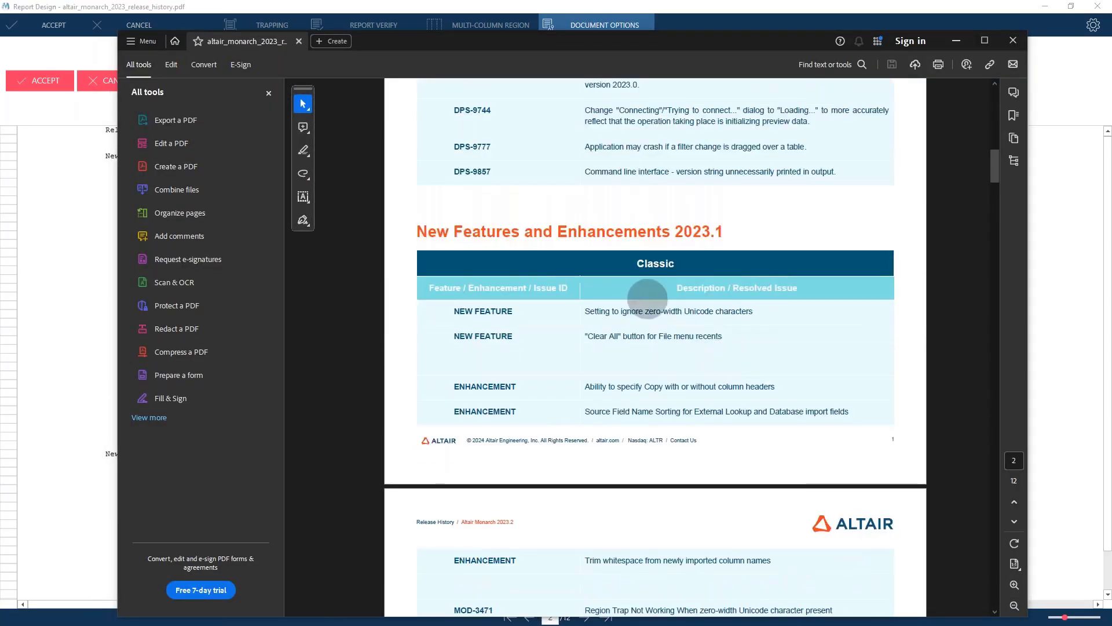
{"action": "scroll", "coordinate": [647, 262], "scroll_direction": "down", "scroll_amount": 10}
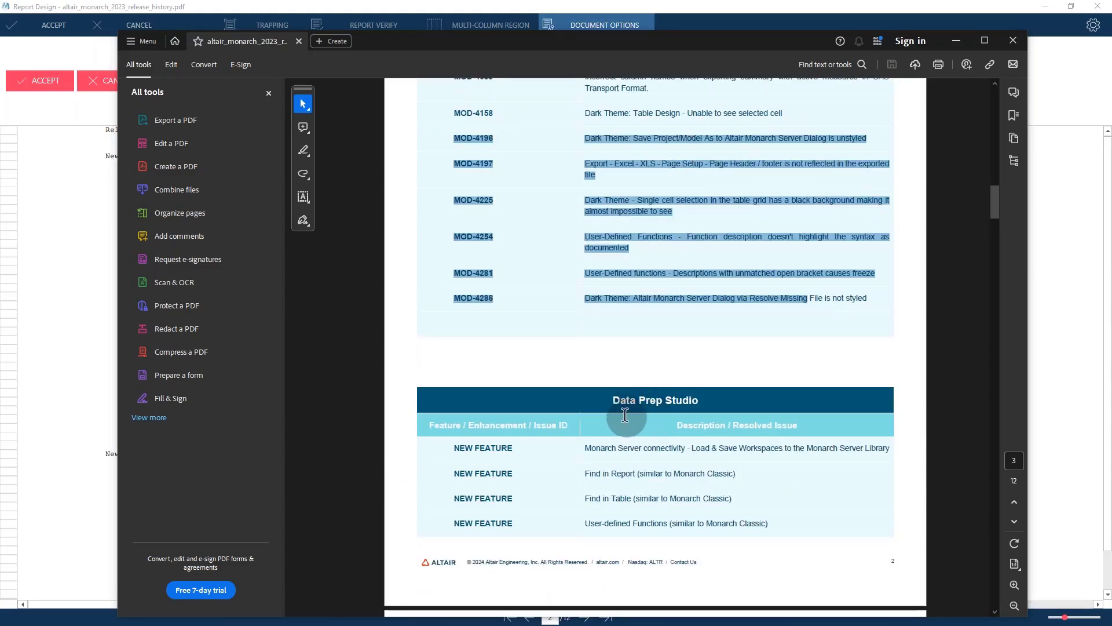
{"action": "left_click", "coordinate": [957, 40]}
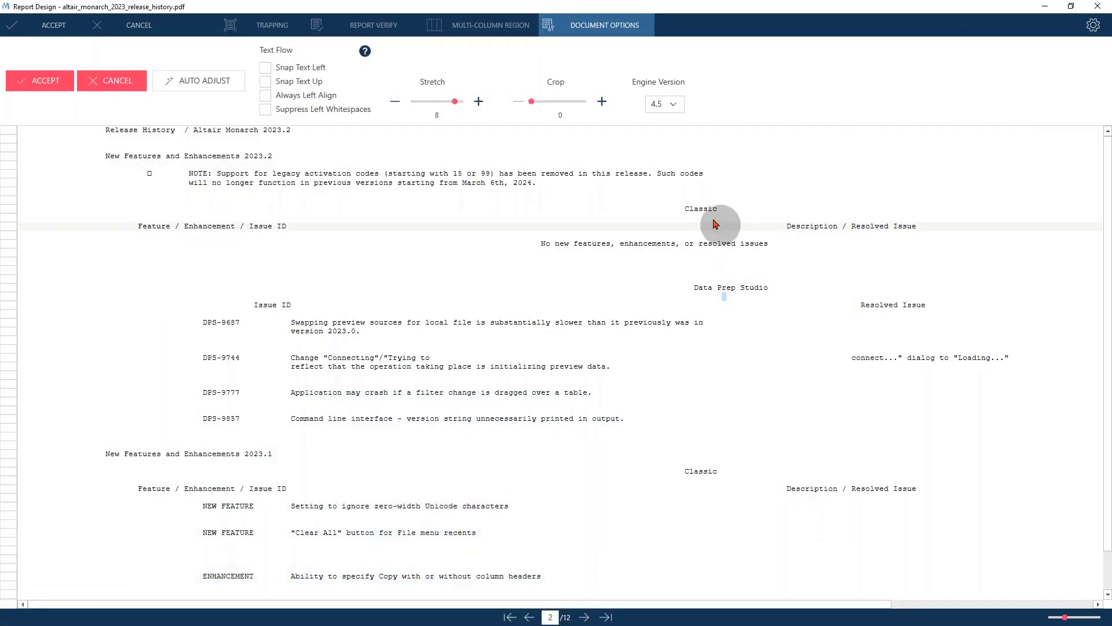
- Check the alignment of the Classic and Data Prep Studio titles by selecting a vertical strip between them, and examine the issue rows
{"action": "left_click", "coordinate": [687, 206]}
{"action": "mouse_move", "coordinate": [688, 240]}
{"action": "left_mouse_down"}
{"action": "mouse_move", "coordinate": [670, 293]}
{"action": "mouse_move", "coordinate": [746, 297]}
{"action": "left_mouse_up"}
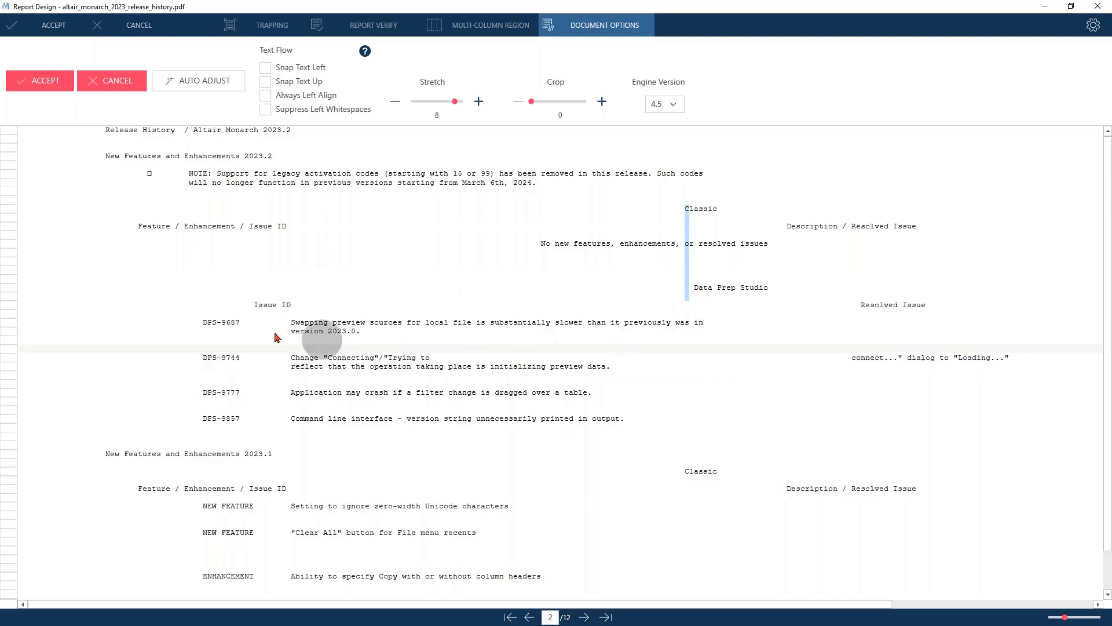
{"action": "left_click", "coordinate": [364, 325]}
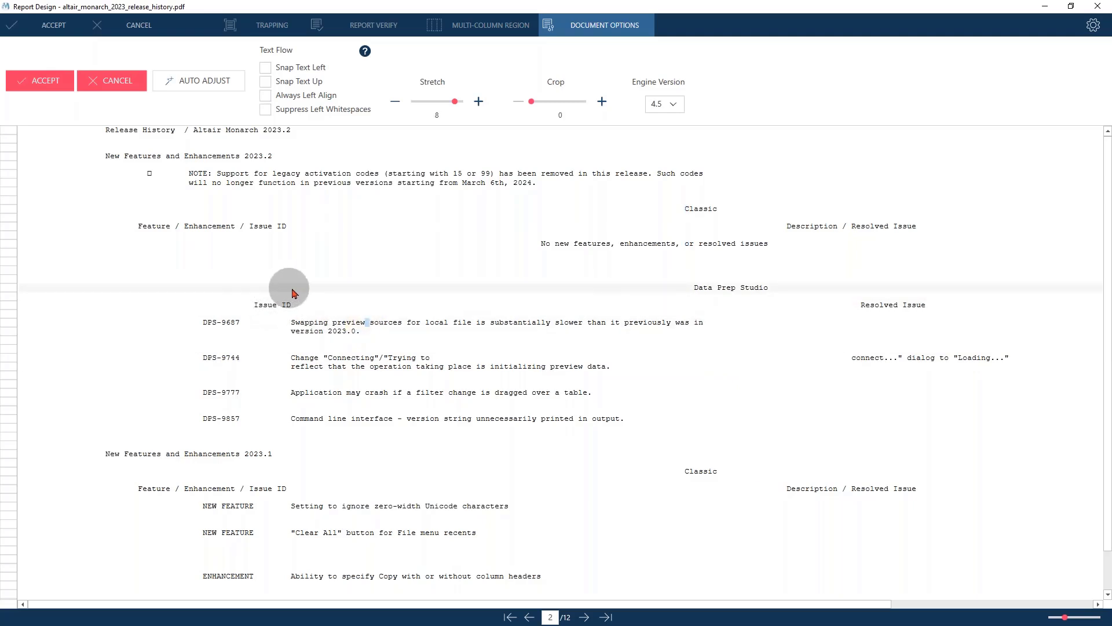
{"action": "scroll", "coordinate": [289, 292], "scroll_direction": "down", "scroll_amount": 1}
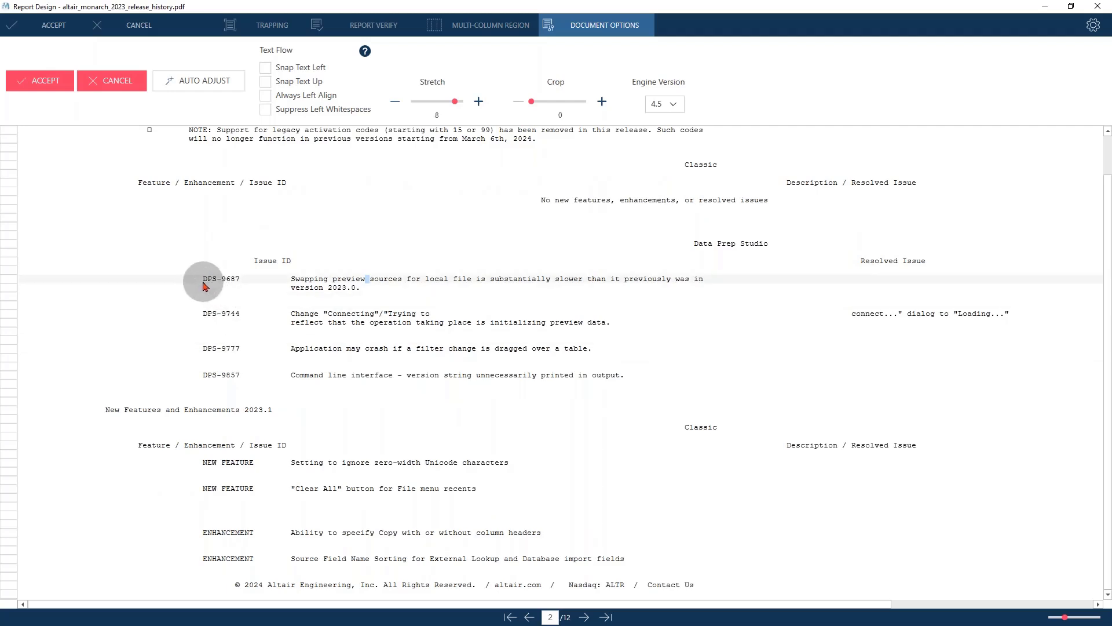
- Check the alignment of the issue ID column on pages 2 and 3 by selecting vertical strips along its entries
{"action": "left_click_drag", "start_coordinate": [207, 281], "coordinate": [207, 574]}
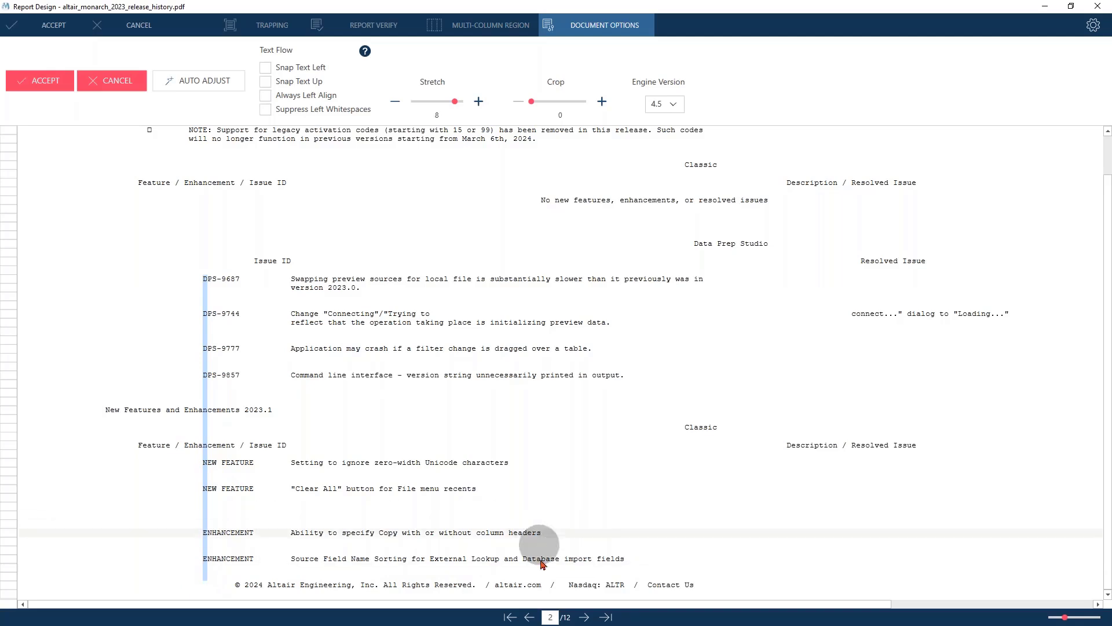
{"action": "left_click", "coordinate": [586, 618]}
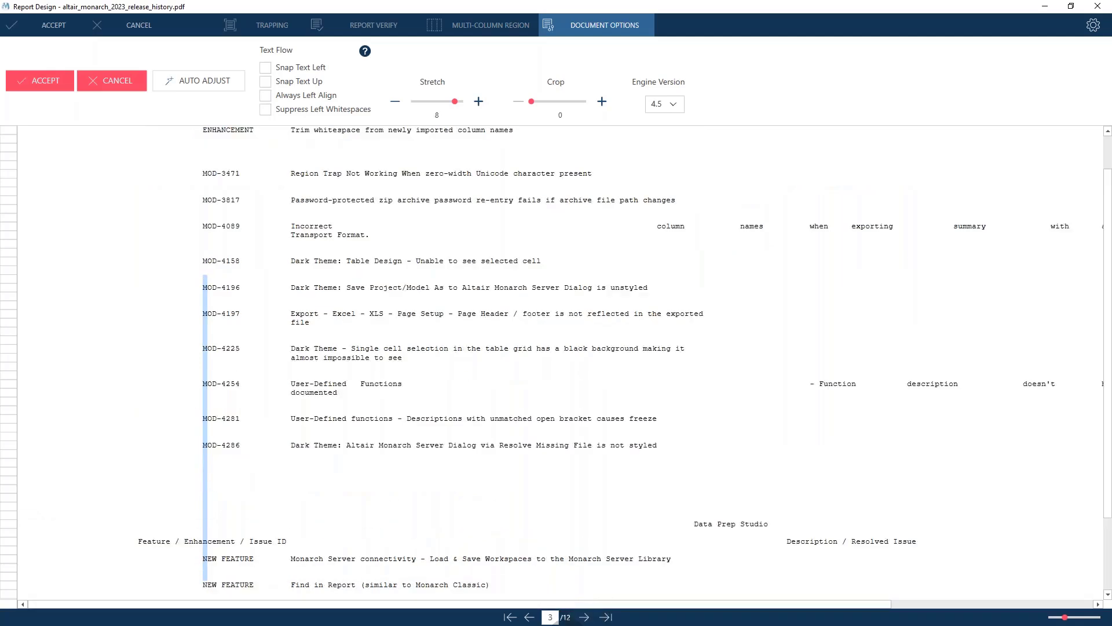
{"action": "scroll", "coordinate": [456, 492], "scroll_direction": "up", "scroll_amount": 1}
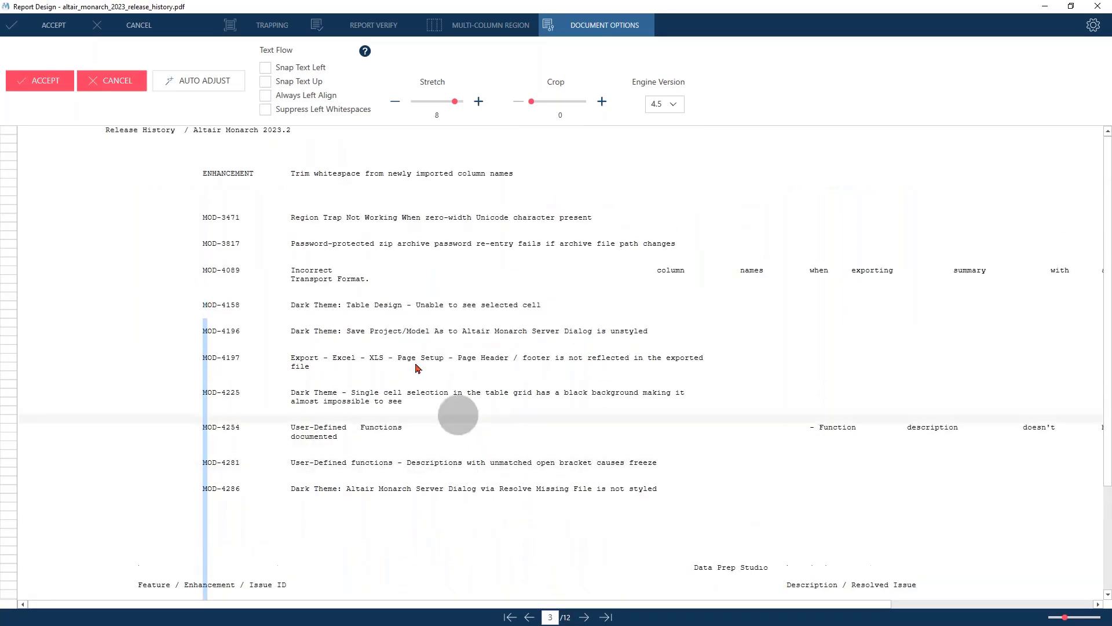
{"action": "left_click", "coordinate": [206, 223]}
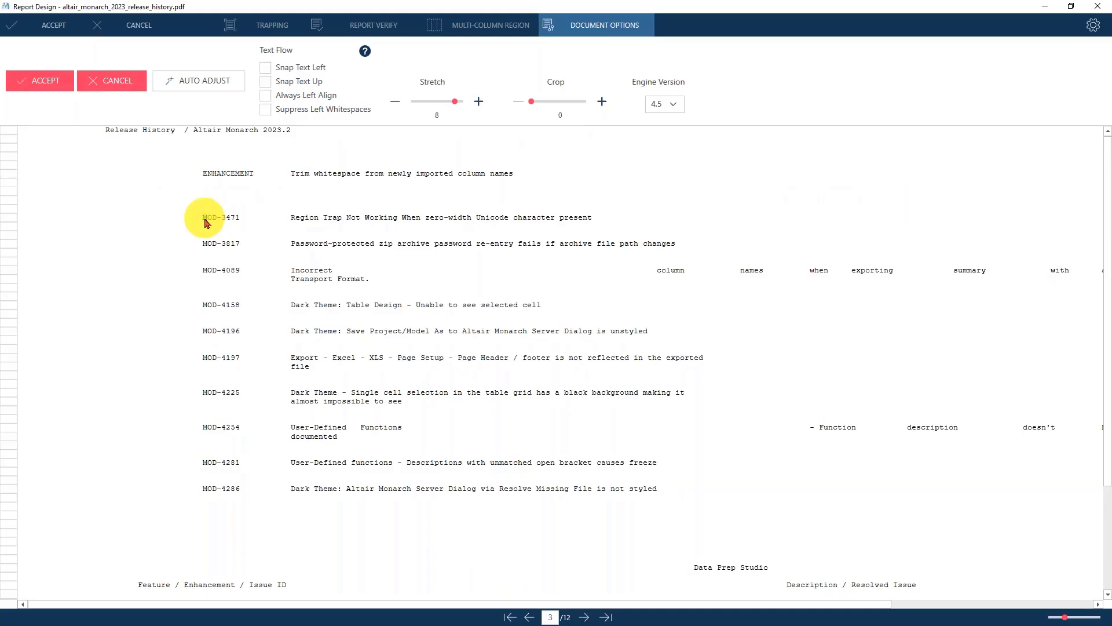
{"action": "left_click_drag", "start_coordinate": [206, 223], "coordinate": [210, 515]}
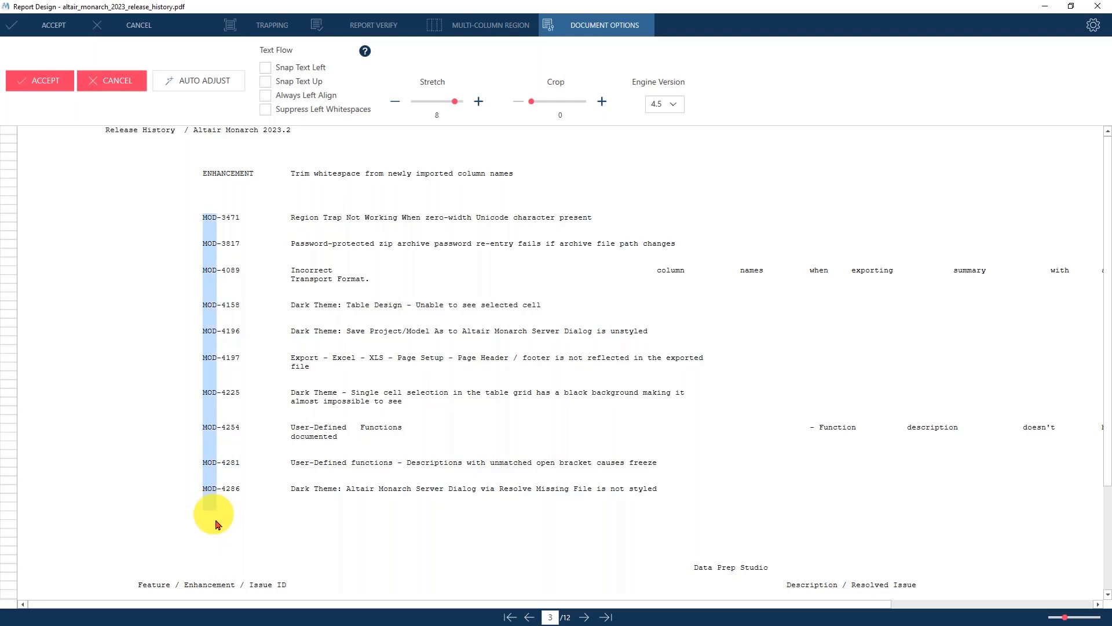
{"action": "left_click_drag", "start_coordinate": [217, 524], "coordinate": [296, 555]}
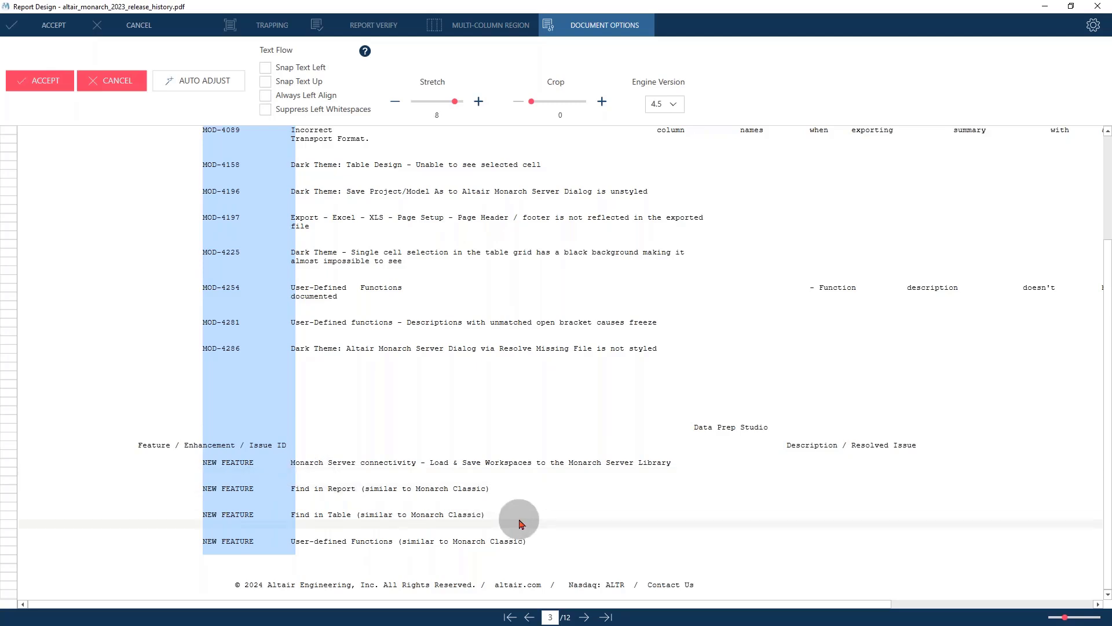
- Compare the selected issue ID column strip against the feature, enhancement and DPS issue rows on pages 3 to 5
{"action": "scroll", "coordinate": [502, 475], "scroll_direction": "up", "scroll_amount": 2}
{"action": "scroll", "coordinate": [503, 475], "scroll_direction": "up", "scroll_amount": 3}
{"action": "scroll", "coordinate": [502, 476], "scroll_direction": "down", "scroll_amount": 4}
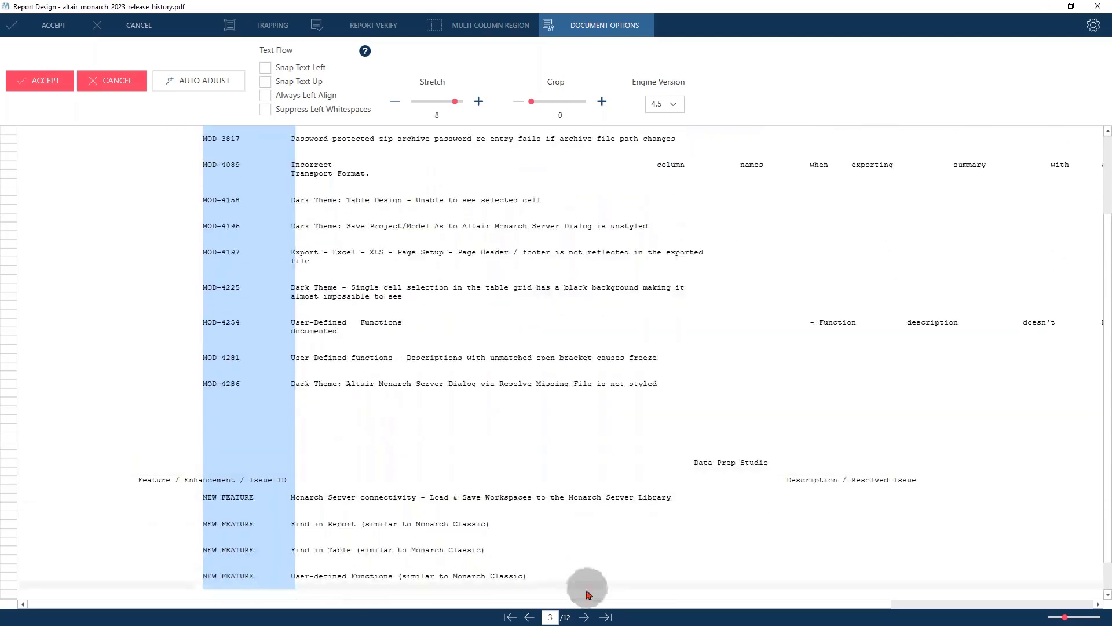
{"action": "left_click", "coordinate": [585, 618]}
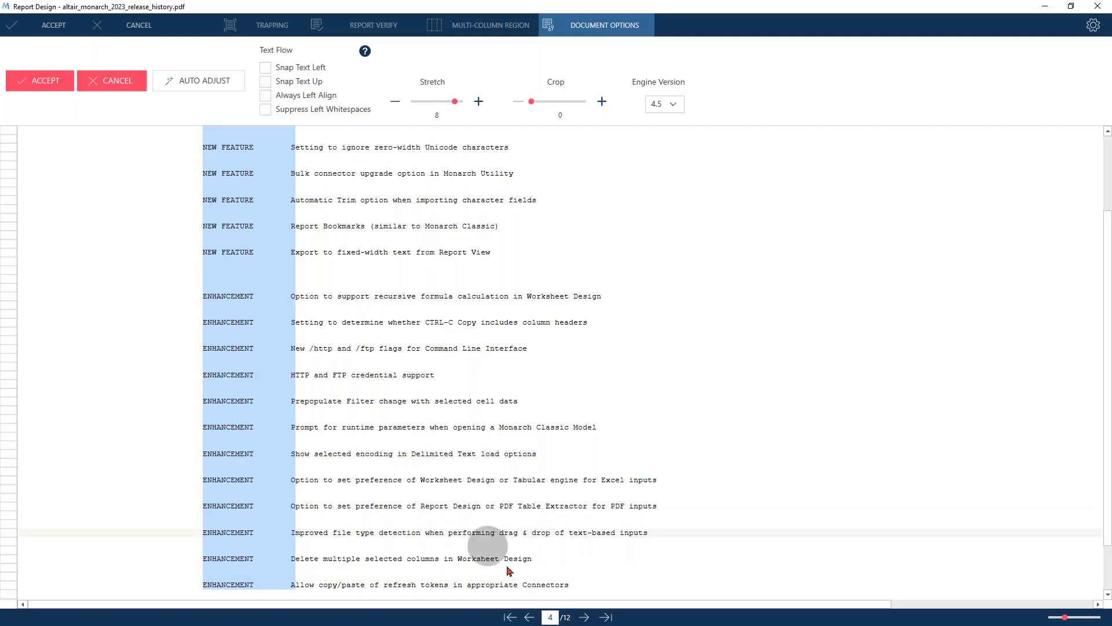
{"action": "left_click", "coordinate": [584, 618]}
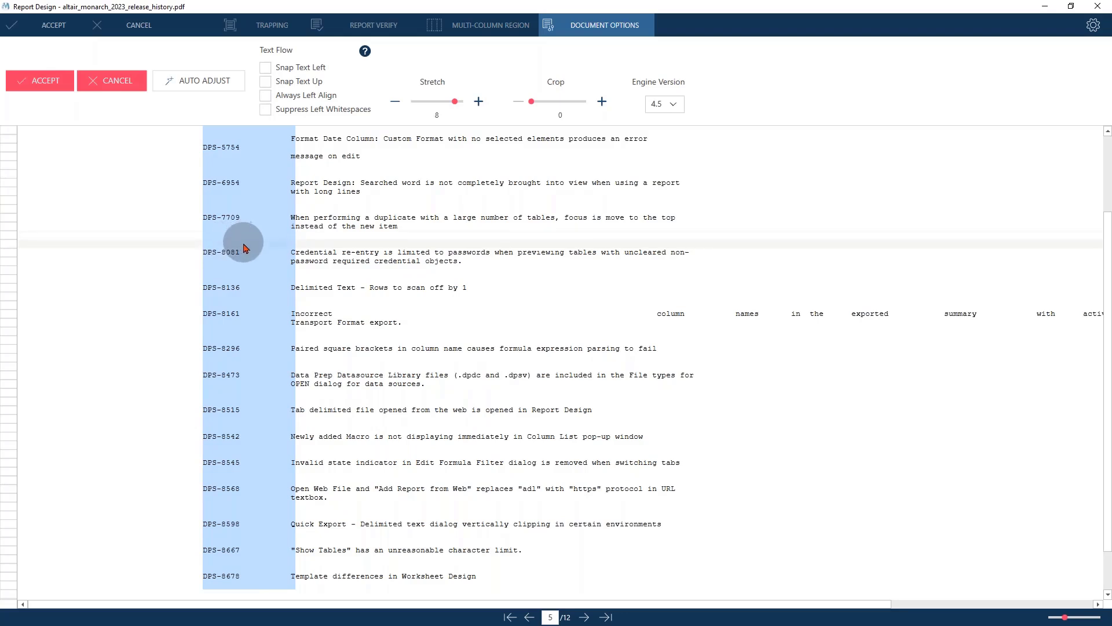
{"action": "scroll", "coordinate": [495, 380], "scroll_direction": "up", "scroll_amount": 3}
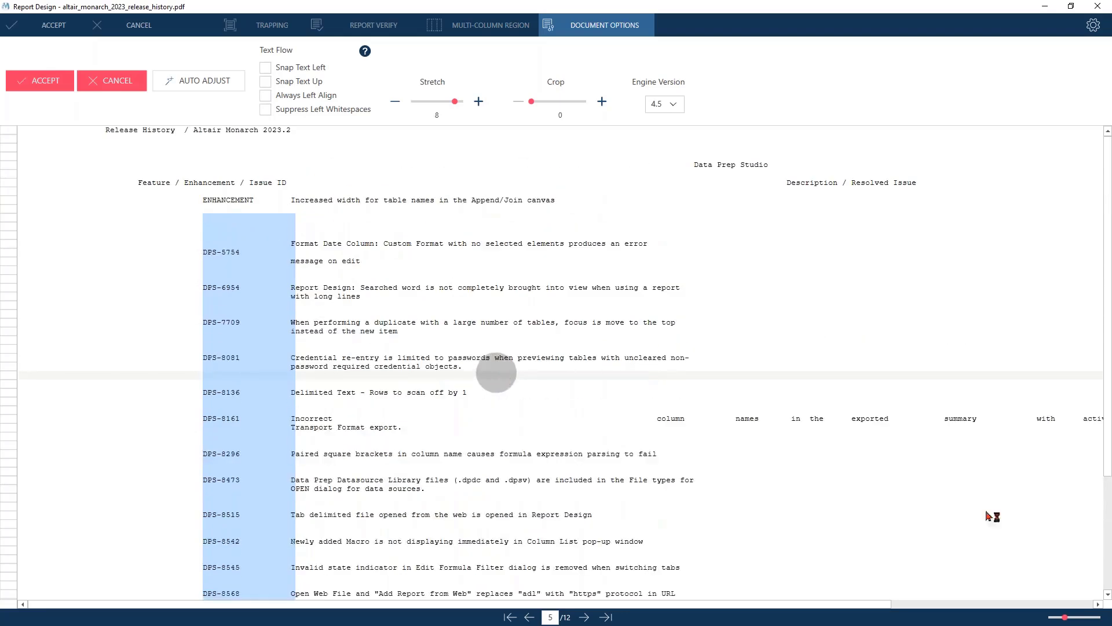
- Examine the spacing of the DPS-8161 description on page 5 by selecting its first text line
{"action": "scroll", "coordinate": [667, 449], "scroll_direction": "down", "scroll_amount": 2}
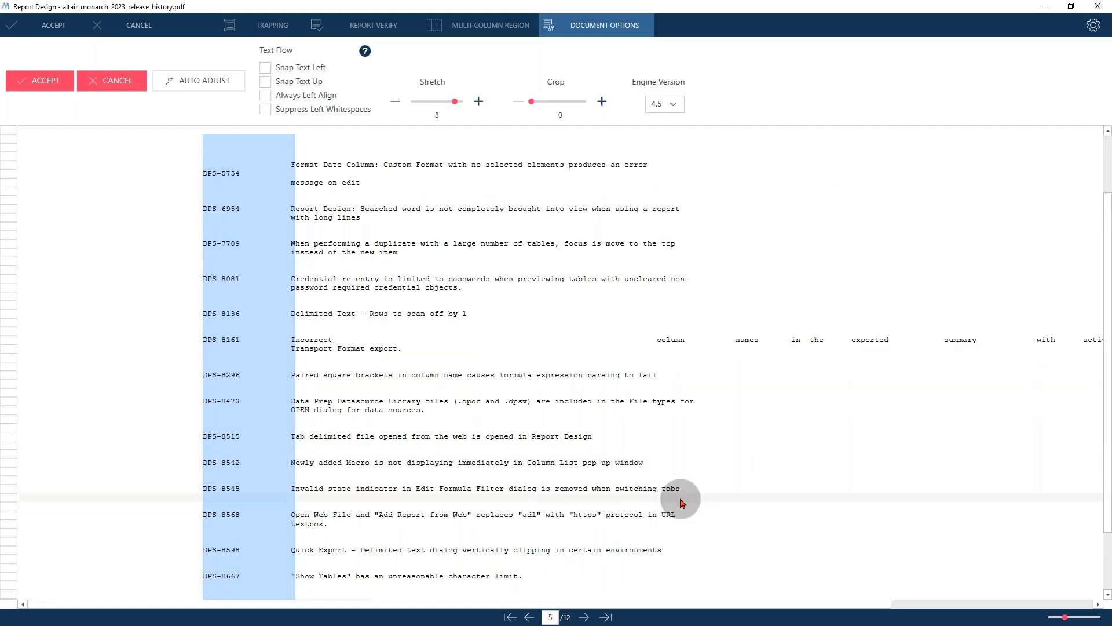
{"action": "scroll", "coordinate": [676, 493], "scroll_direction": "up", "scroll_amount": 2}
{"action": "scroll", "coordinate": [568, 510], "scroll_direction": "down", "scroll_amount": 2}
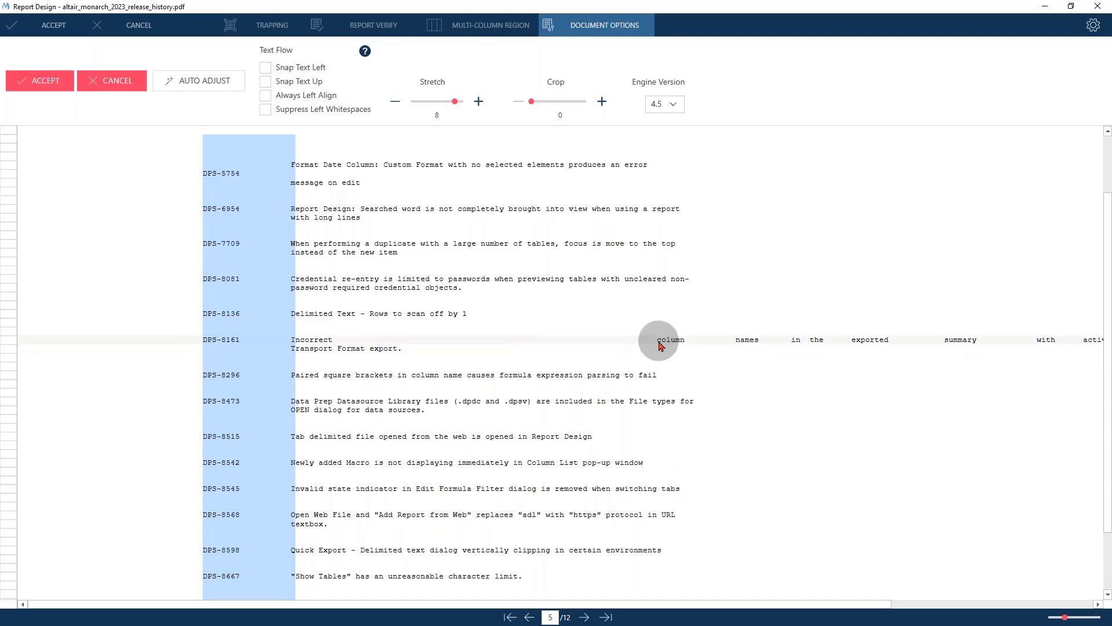
{"action": "left_click_drag", "start_coordinate": [293, 341], "coordinate": [590, 346]}
{"action": "left_click", "coordinate": [589, 345]}
{"action": "left_click_drag", "start_coordinate": [294, 346], "coordinate": [1053, 344]}
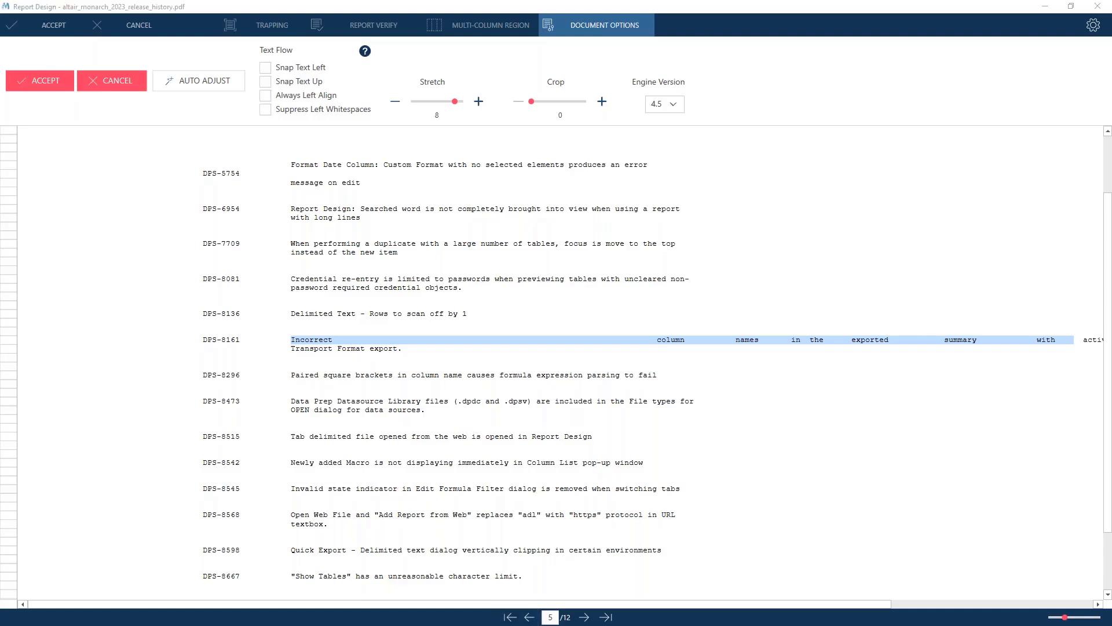
- Switch to the Acrobat PDF, check the original DPS-8161 row on page 5 by selecting it, and return to Report Design
{"action": "left_click", "coordinate": [316, 625]}
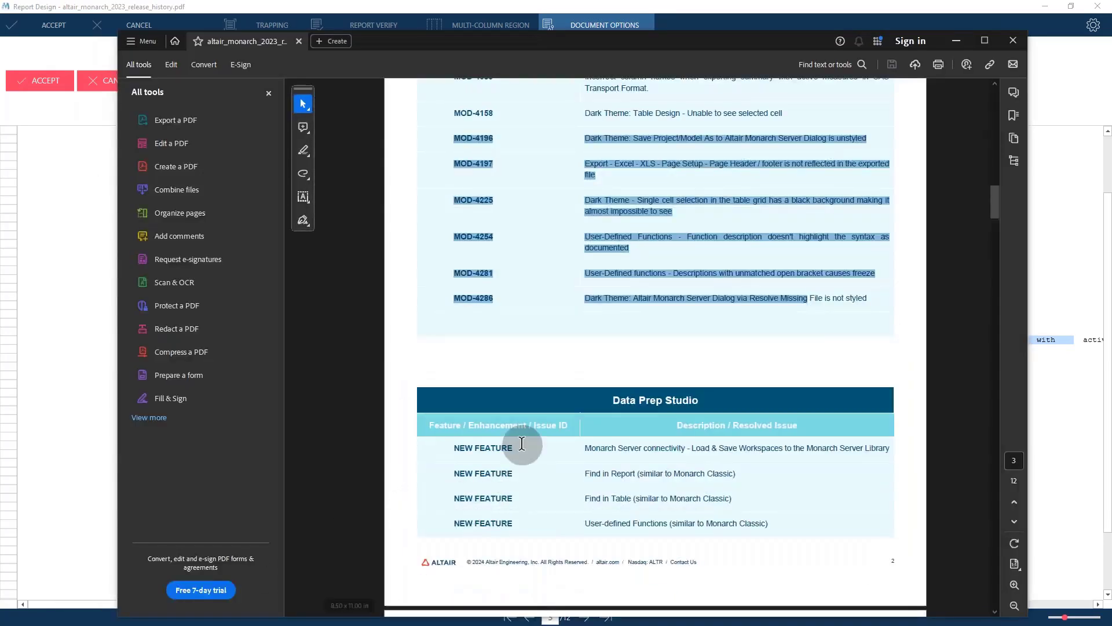
{"action": "scroll", "coordinate": [524, 443], "scroll_direction": "up", "scroll_amount": 3}
{"action": "scroll", "coordinate": [524, 442], "scroll_direction": "down", "scroll_amount": 8}
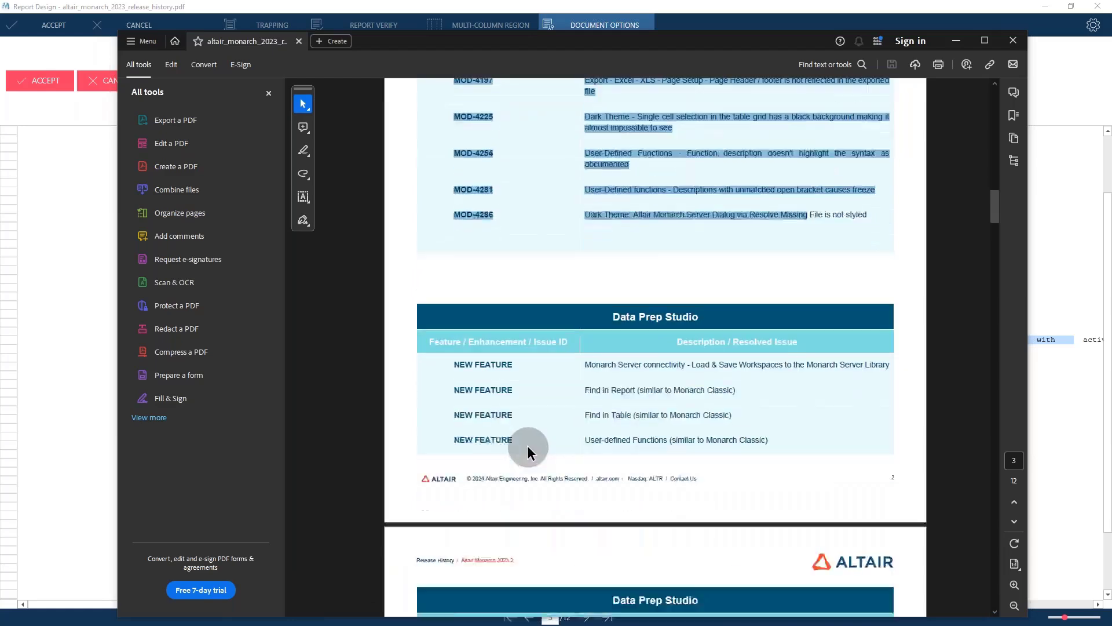
{"action": "scroll", "coordinate": [527, 449], "scroll_direction": "down", "scroll_amount": 10}
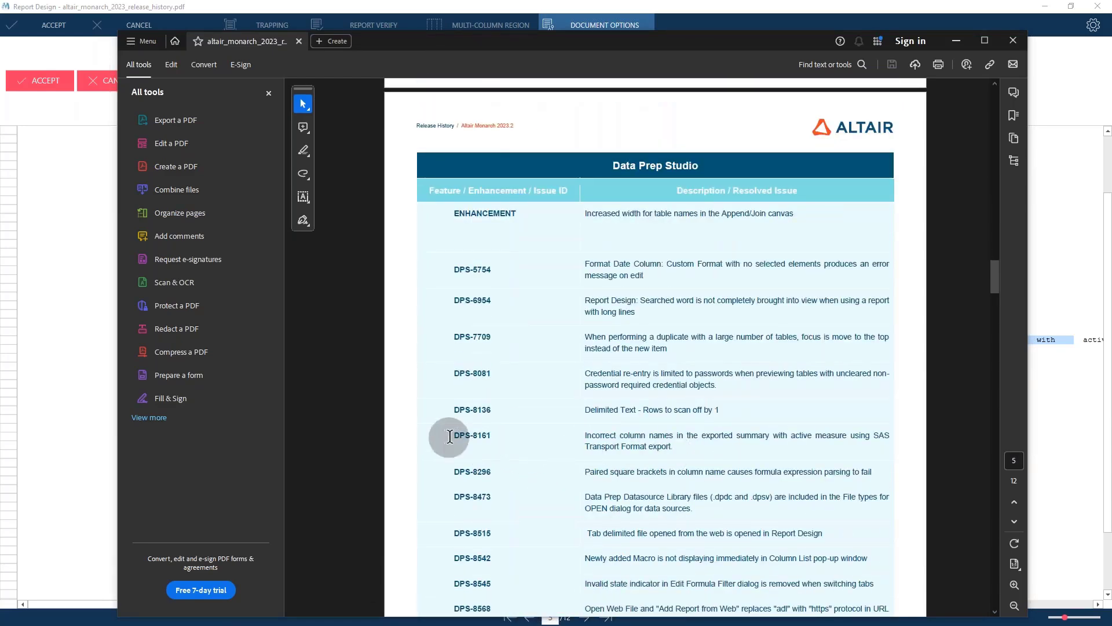
{"action": "left_click_drag", "start_coordinate": [449, 436], "coordinate": [869, 444]}
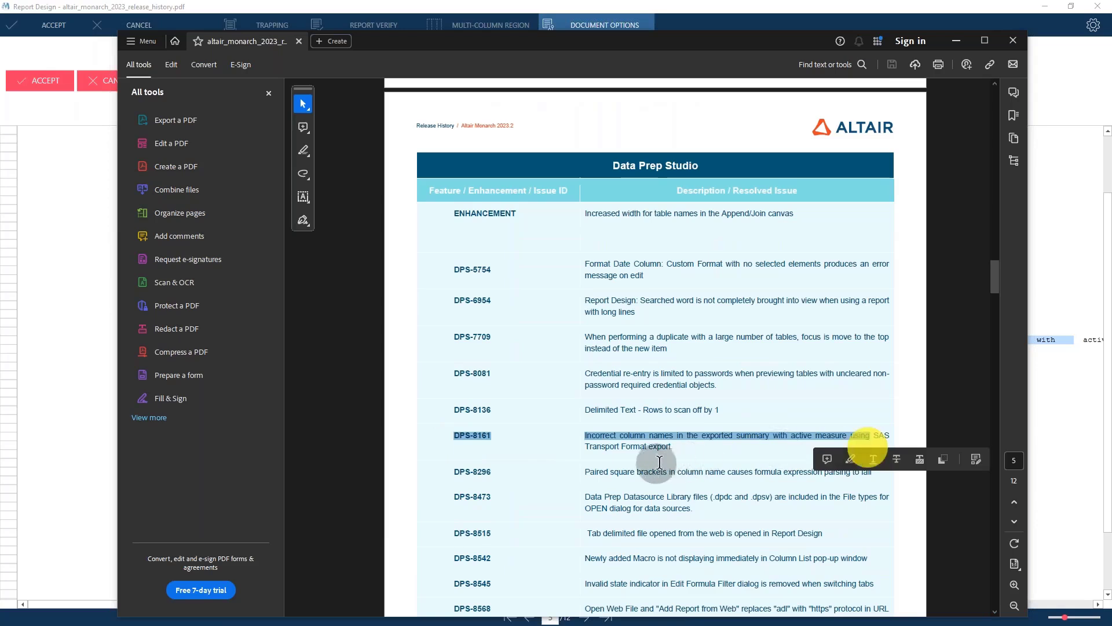
{"action": "left_click", "coordinate": [666, 454]}
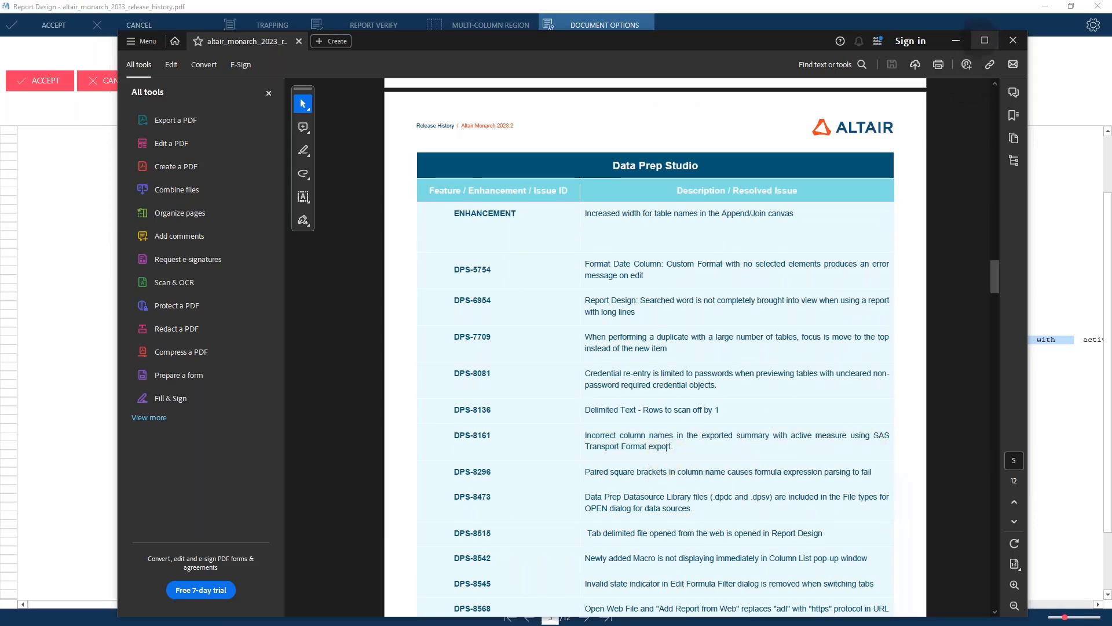
{"action": "left_click", "coordinate": [965, 43]}
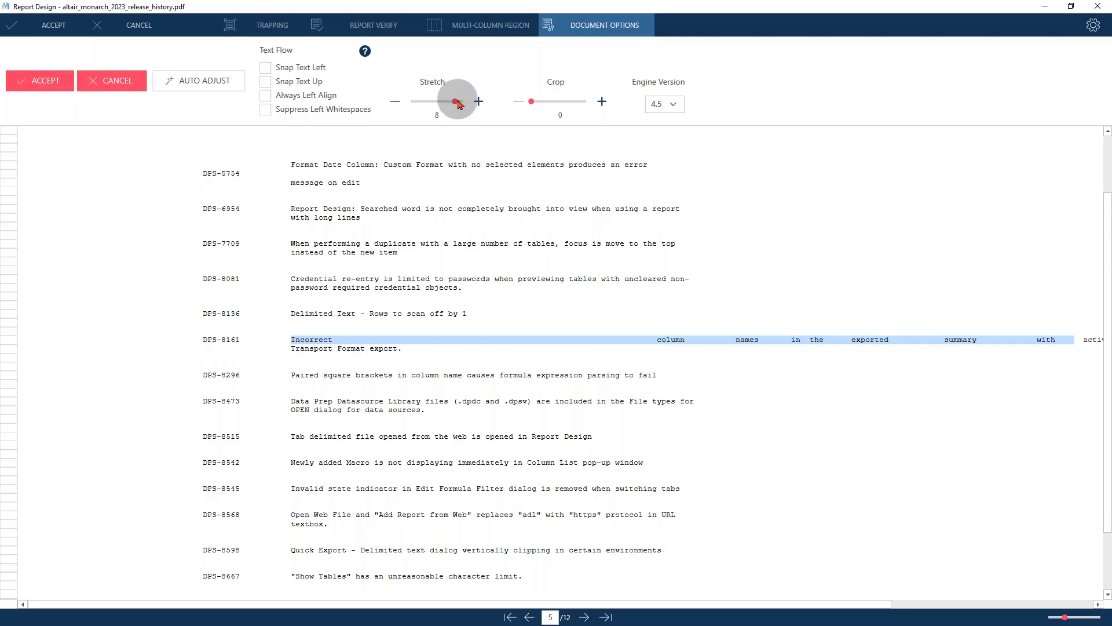
- Try Stretch values of 4.2 and 6.6 on the page 5 text, selecting the DPS-8161 description to check its spacing
{"action": "left_click_drag", "start_coordinate": [458, 106], "coordinate": [433, 107]}
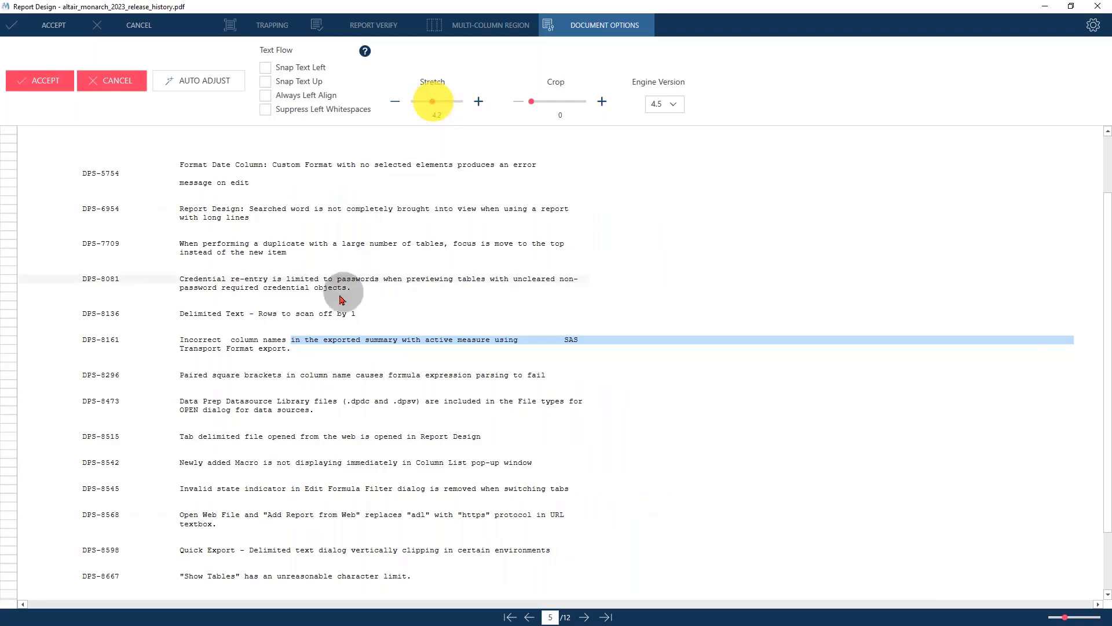
{"action": "left_click_drag", "start_coordinate": [195, 348], "coordinate": [552, 345]}
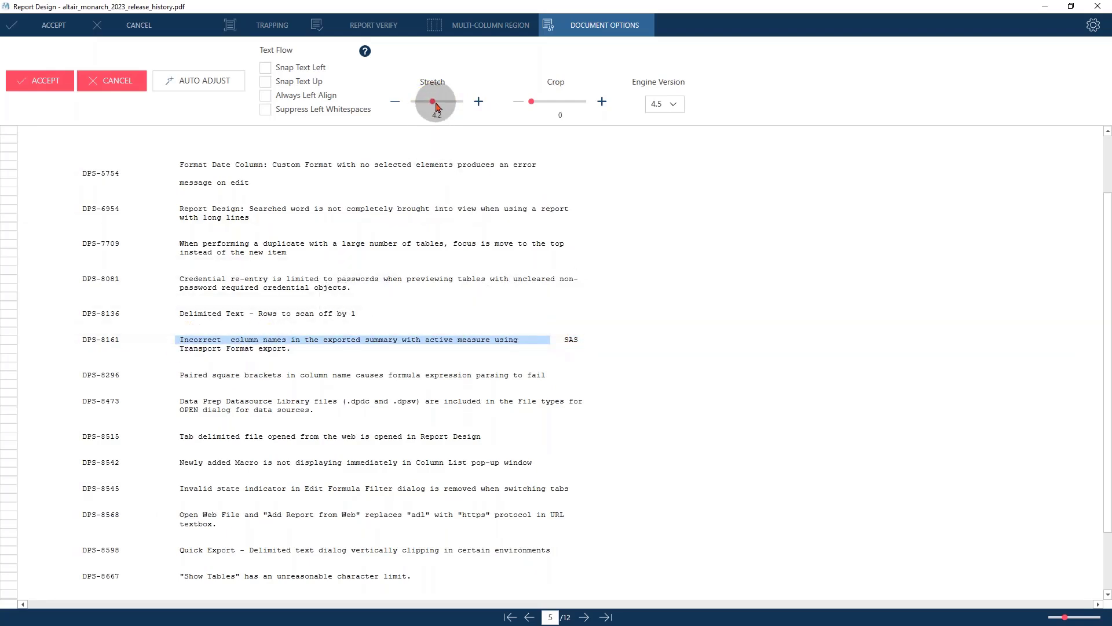
{"action": "left_click_drag", "start_coordinate": [436, 106], "coordinate": [438, 107]}
{"action": "left_click_drag", "start_coordinate": [439, 108], "coordinate": [447, 104]}
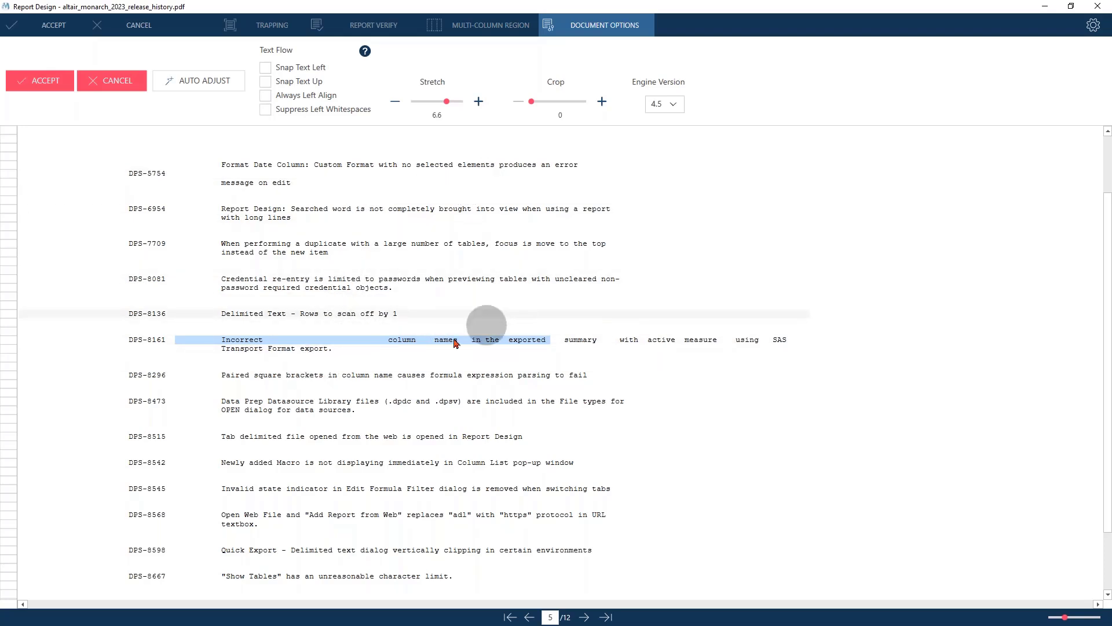
- Try a Stretch value of 0 on the page 5 text, and restore the automatic setting with Auto Adjust
{"action": "left_click_drag", "start_coordinate": [447, 102], "coordinate": [407, 104]}
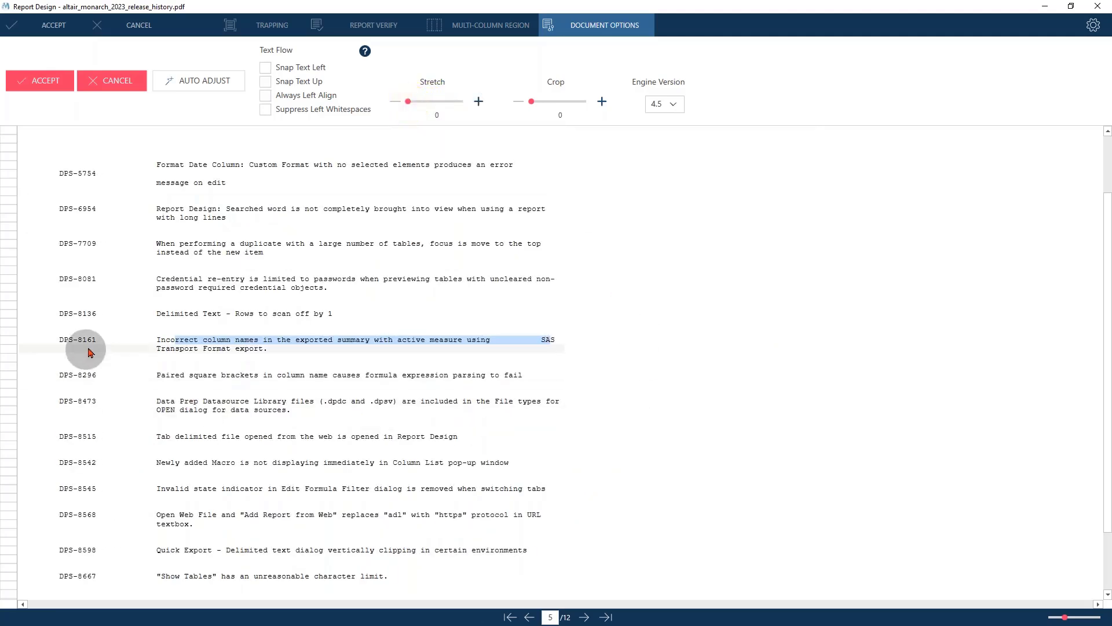
{"action": "scroll", "coordinate": [139, 339], "scroll_direction": "down", "scroll_amount": 3}
{"action": "scroll", "coordinate": [182, 354], "scroll_direction": "up", "scroll_amount": 6}
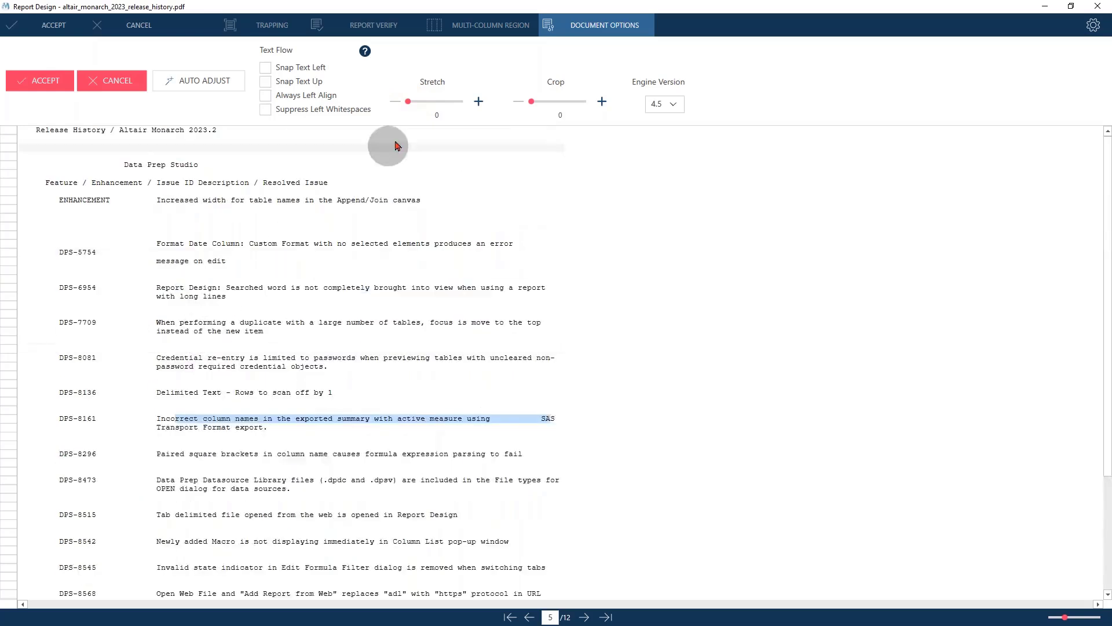
{"action": "left_click", "coordinate": [219, 85]}
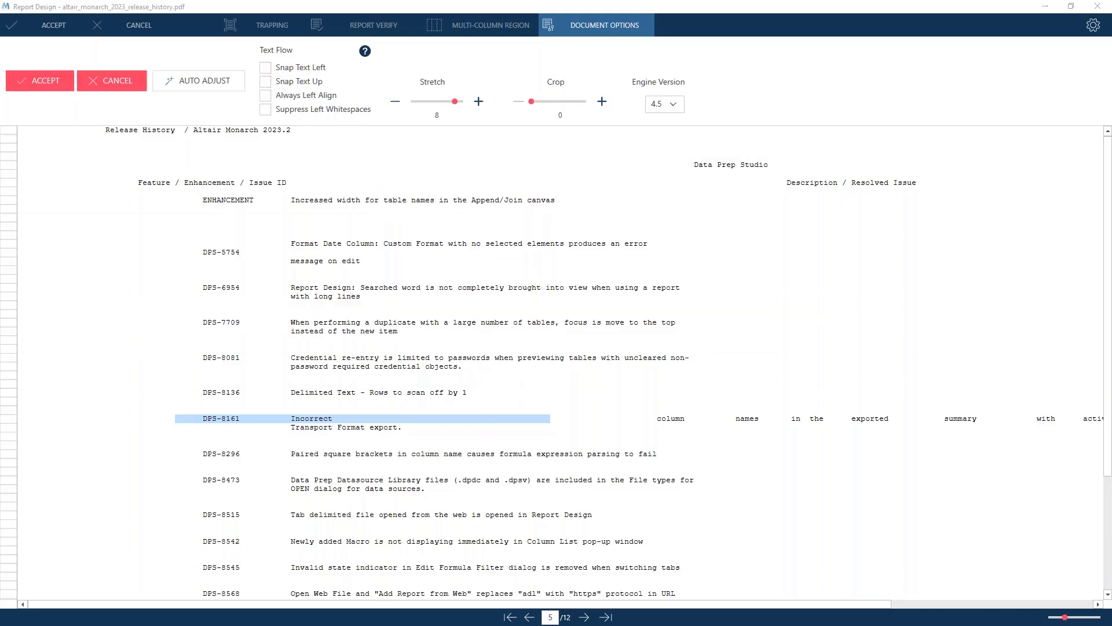
- Switch to the Acrobat PDF and examine the column header row of the 2023.1 Classic table on page 2
{"action": "left_click", "coordinate": [443, 624]}
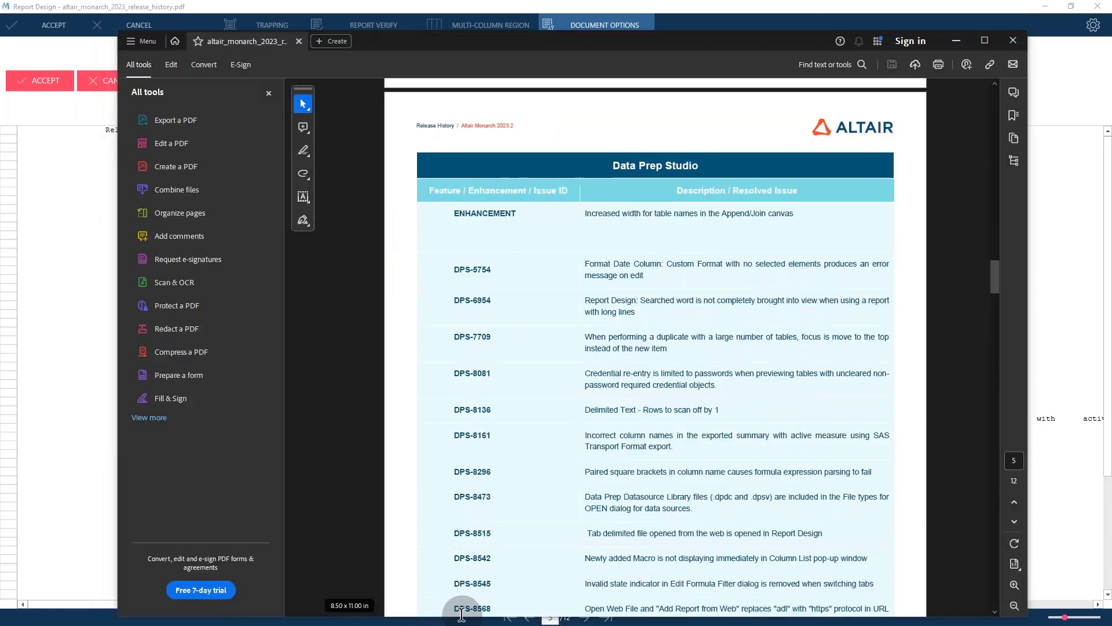
{"action": "scroll", "coordinate": [805, 426], "scroll_direction": "up", "scroll_amount": 10}
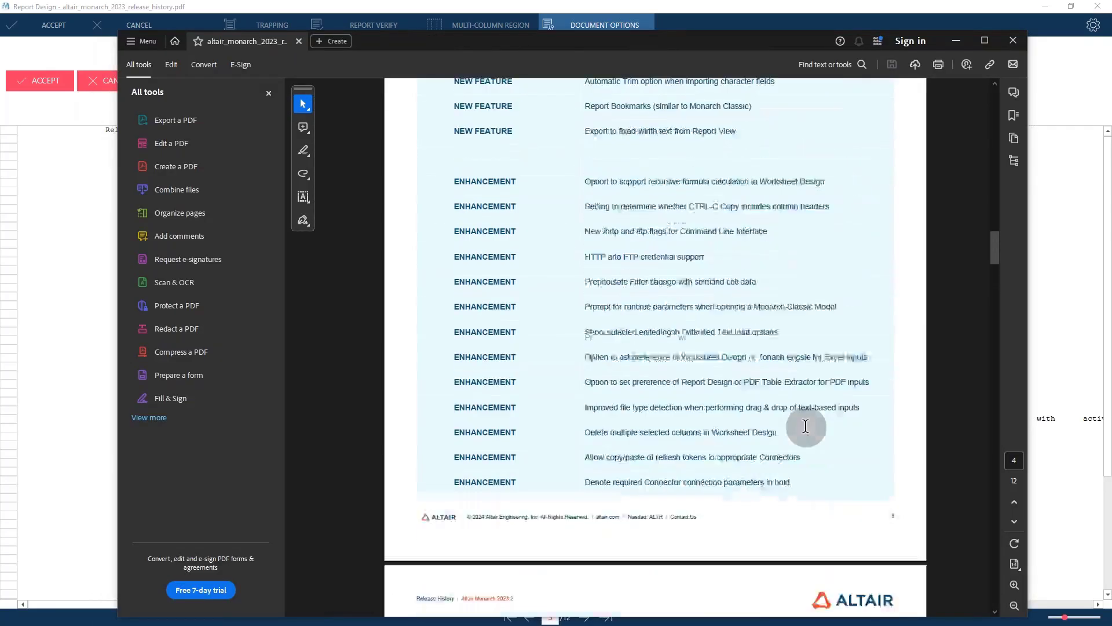
{"action": "scroll", "coordinate": [805, 426], "scroll_direction": "up", "scroll_amount": 10}
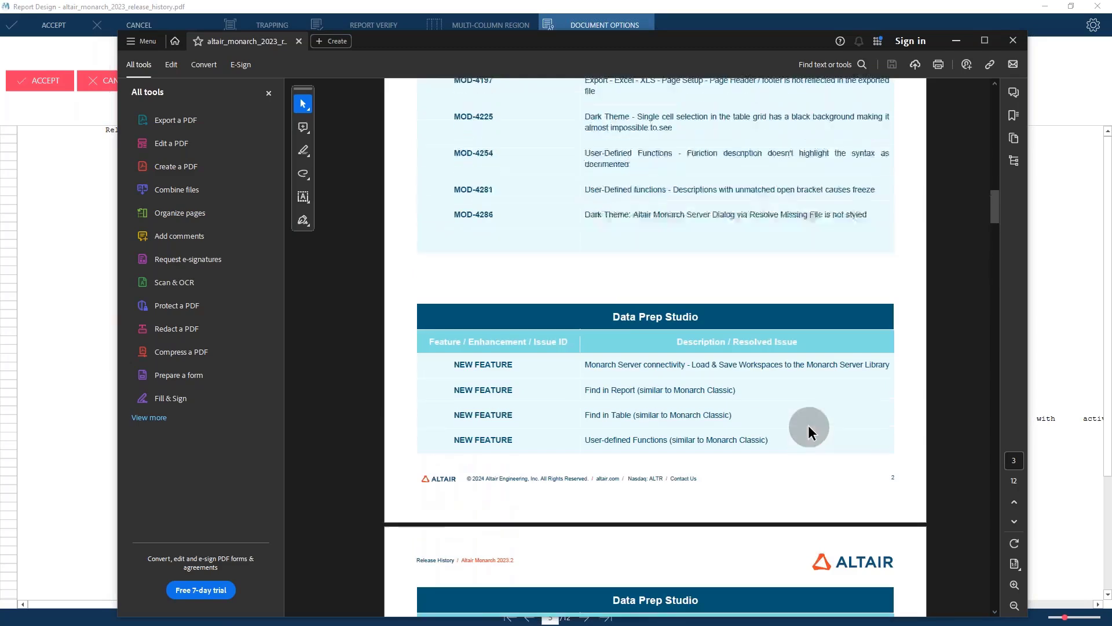
{"action": "scroll", "coordinate": [806, 427], "scroll_direction": "up", "scroll_amount": 10}
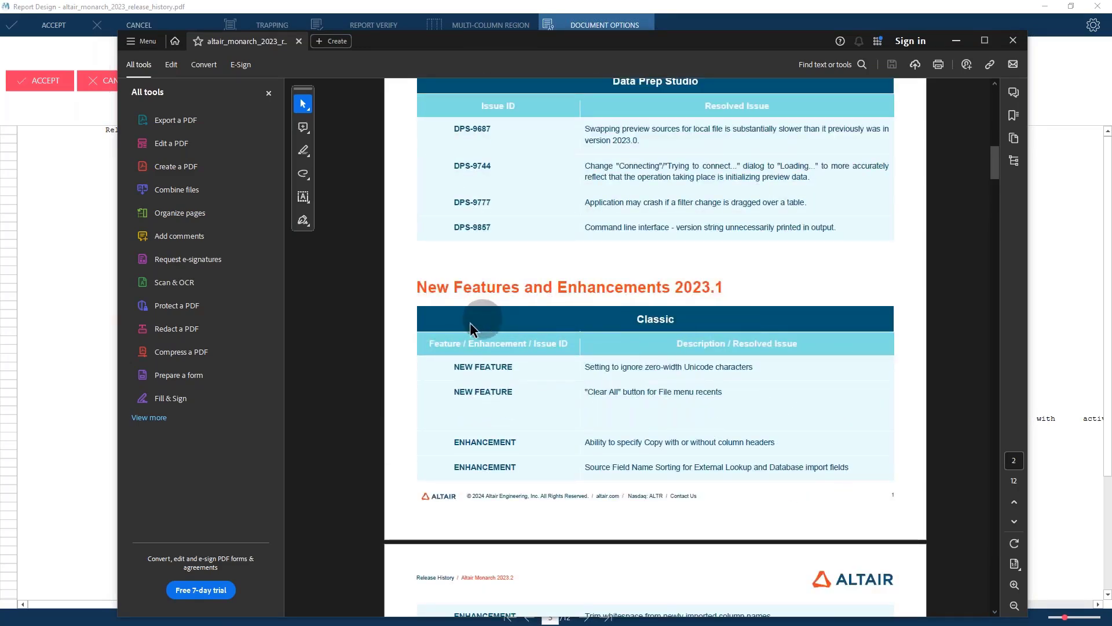
{"action": "left_click_drag", "start_coordinate": [441, 345], "coordinate": [807, 340]}
{"action": "left_click", "coordinate": [679, 342]}
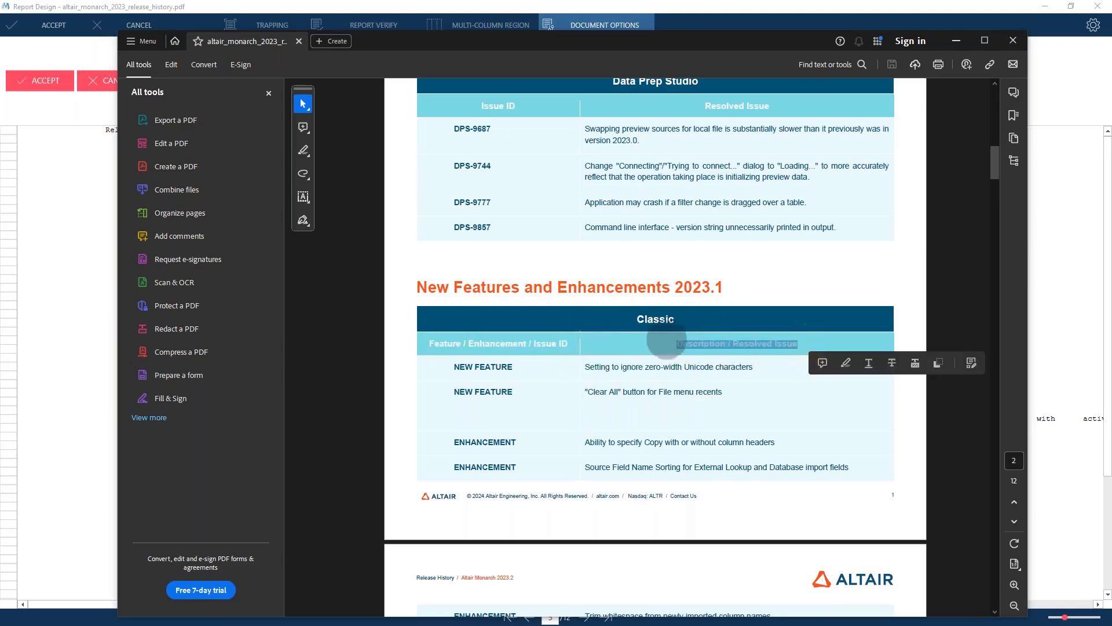
{"action": "left_click", "coordinate": [655, 337]}
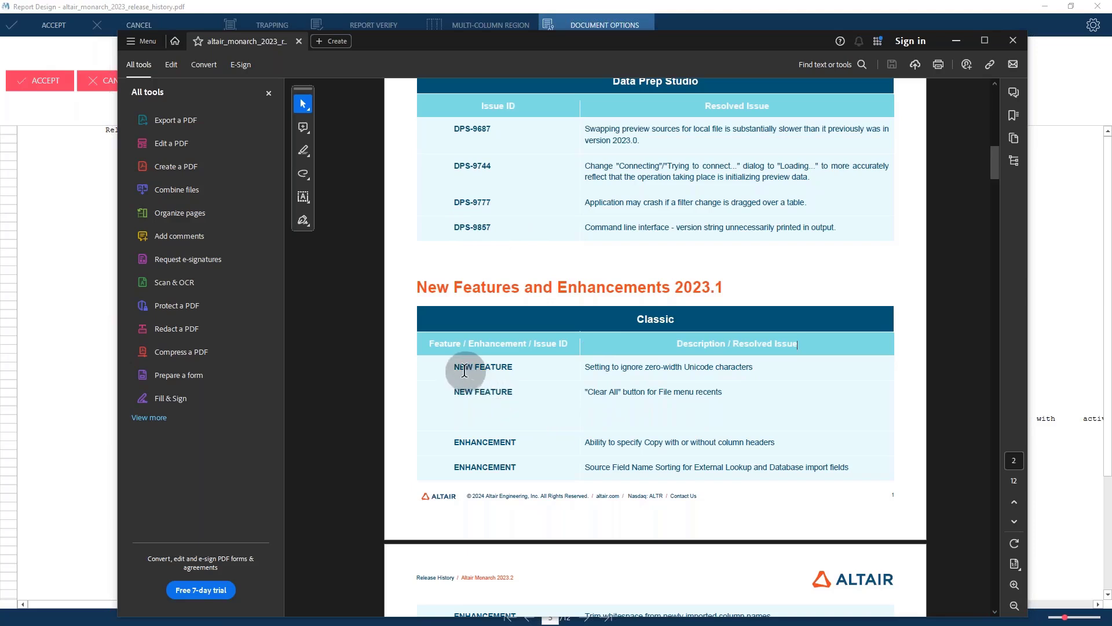
- Examine the NEW FEATURE and ENHANCEMENT entries of the 2023.1 Classic table, selecting the first NEW FEATURE label
{"action": "left_click_drag", "start_coordinate": [456, 367], "coordinate": [511, 367]}
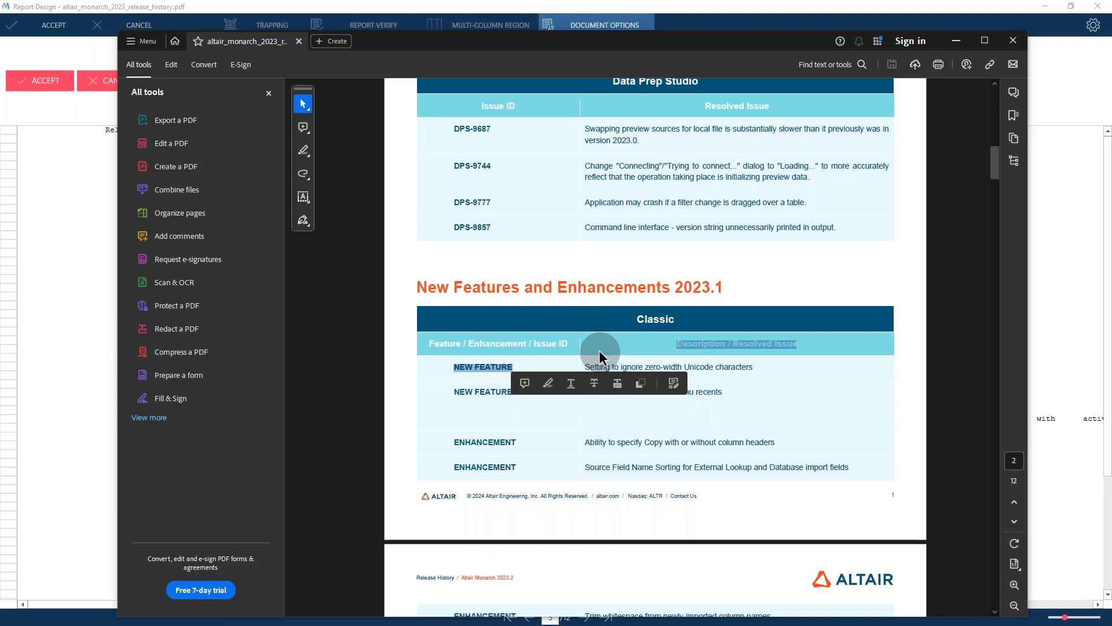
{"action": "left_click", "coordinate": [488, 418]}
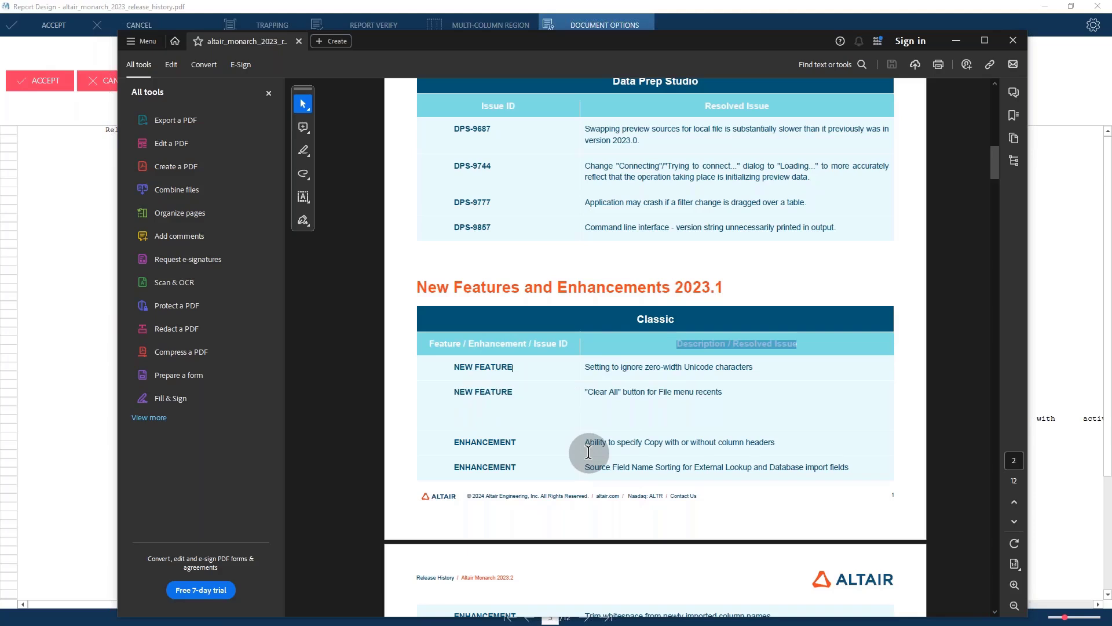
{"action": "left_click_drag", "start_coordinate": [454, 366], "coordinate": [507, 366]}
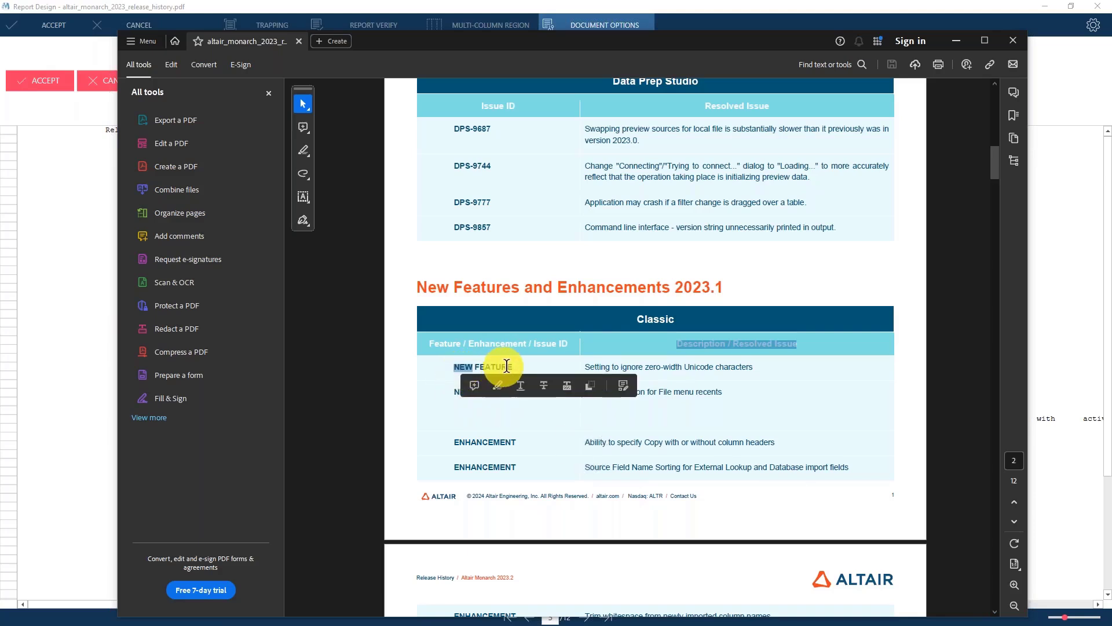
{"action": "left_click", "coordinate": [496, 464]}
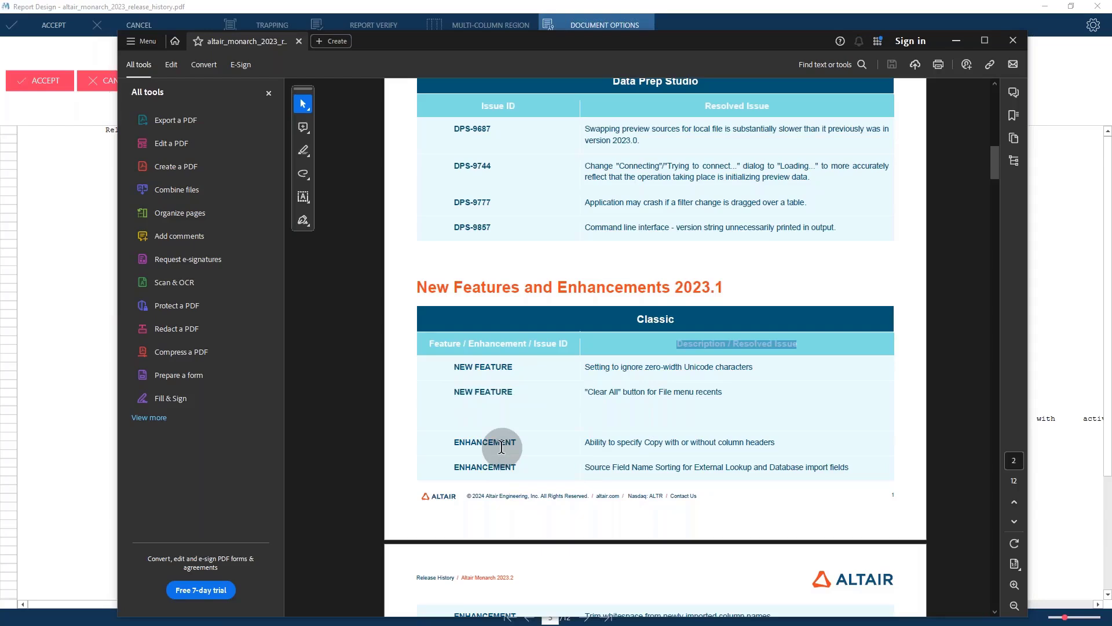
- Return from the Acrobat PDF to the Monarch report design and enable Snap Text Left, accepting its performance warning
{"action": "left_click_drag", "start_coordinate": [584, 367], "coordinate": [753, 368]}
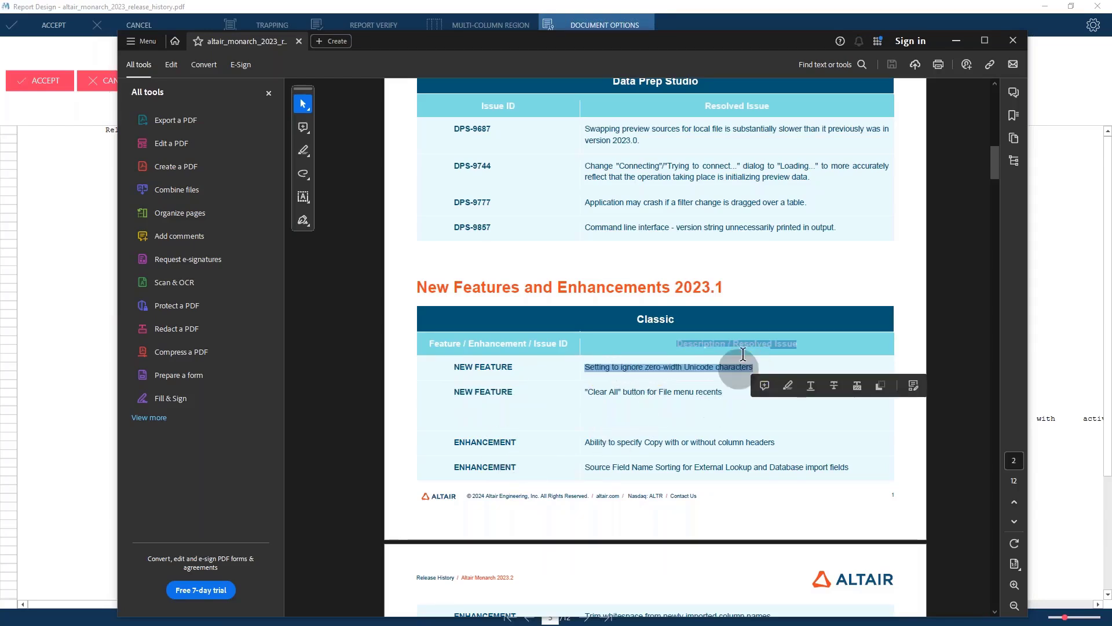
{"action": "left_click", "coordinate": [957, 40]}
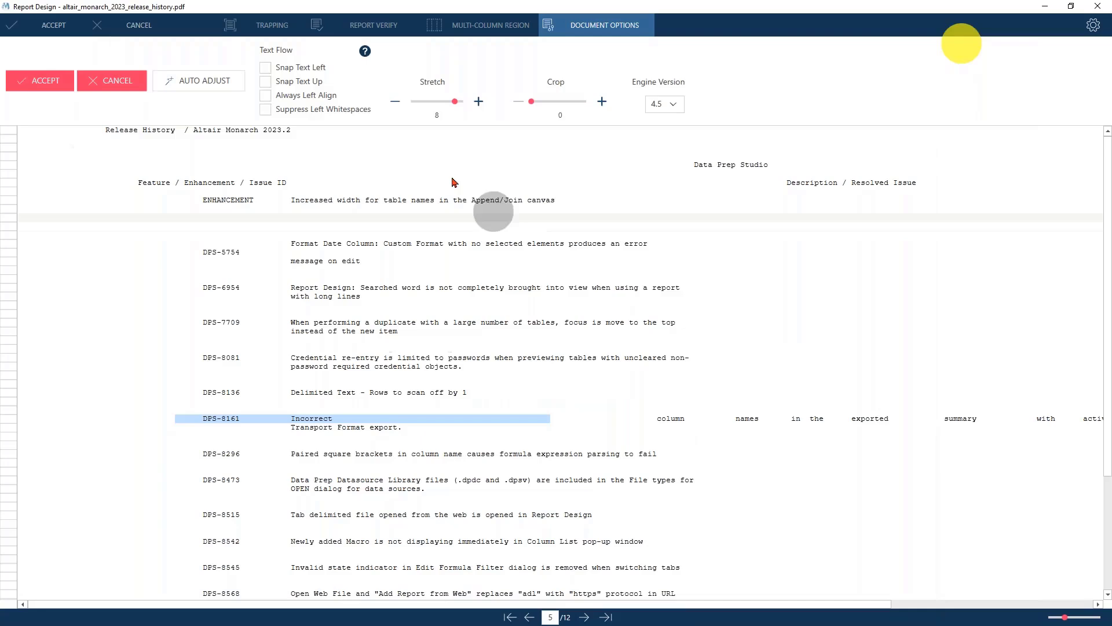
{"action": "left_click", "coordinate": [265, 68]}
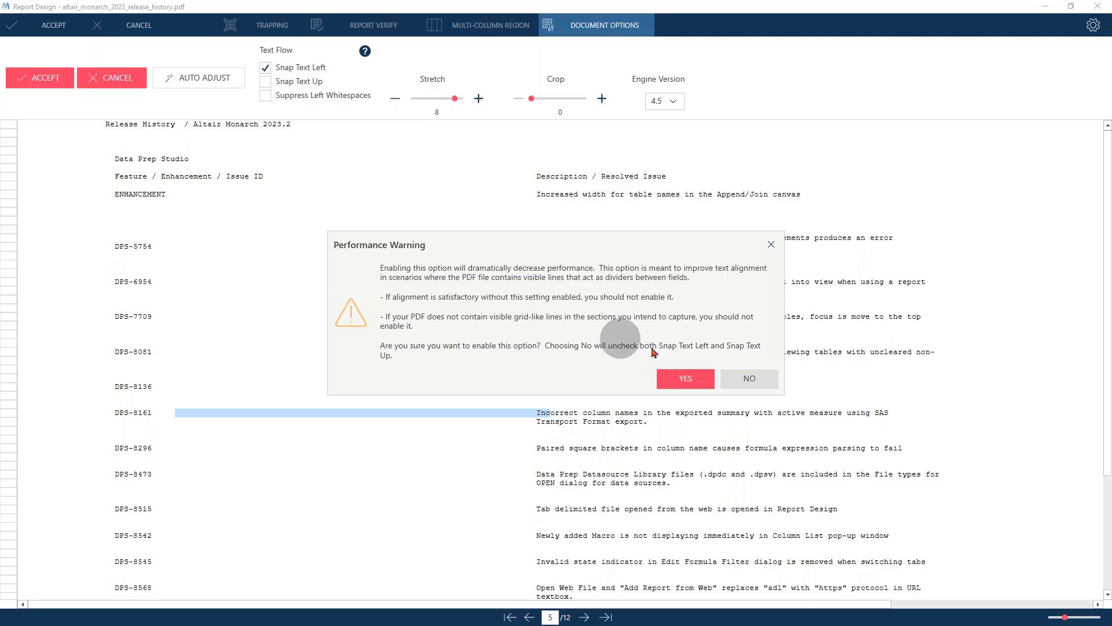
{"action": "left_click", "coordinate": [687, 386]}
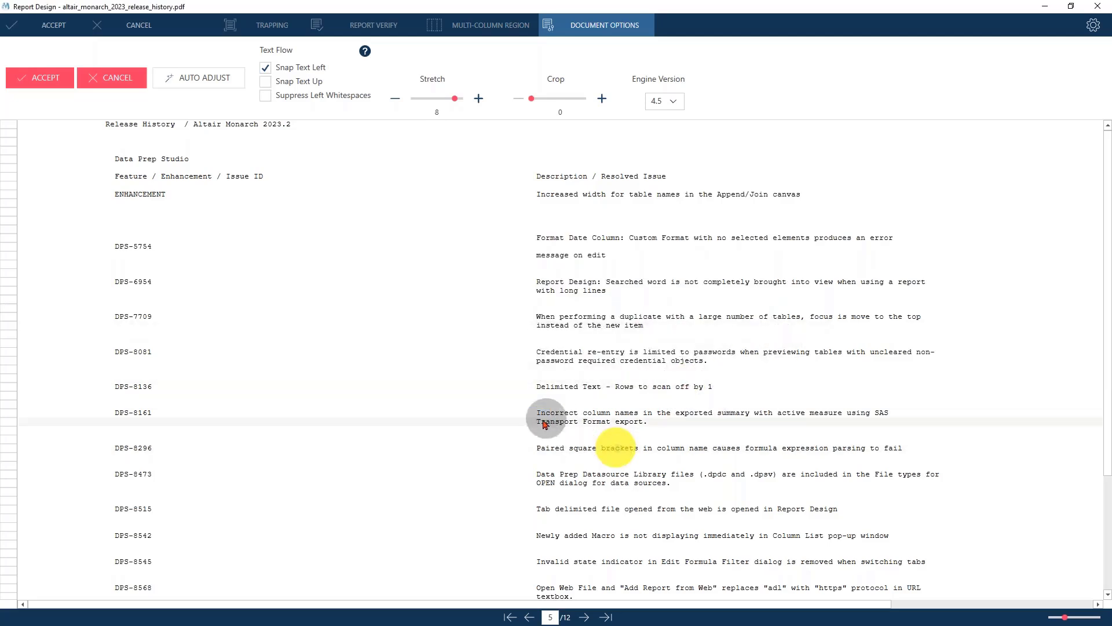
- Check the snapped alignment on page 5 using the DPS-8161 description and the issue ID column, and go back to page 2
{"action": "left_click_drag", "start_coordinate": [538, 416], "coordinate": [883, 416]}
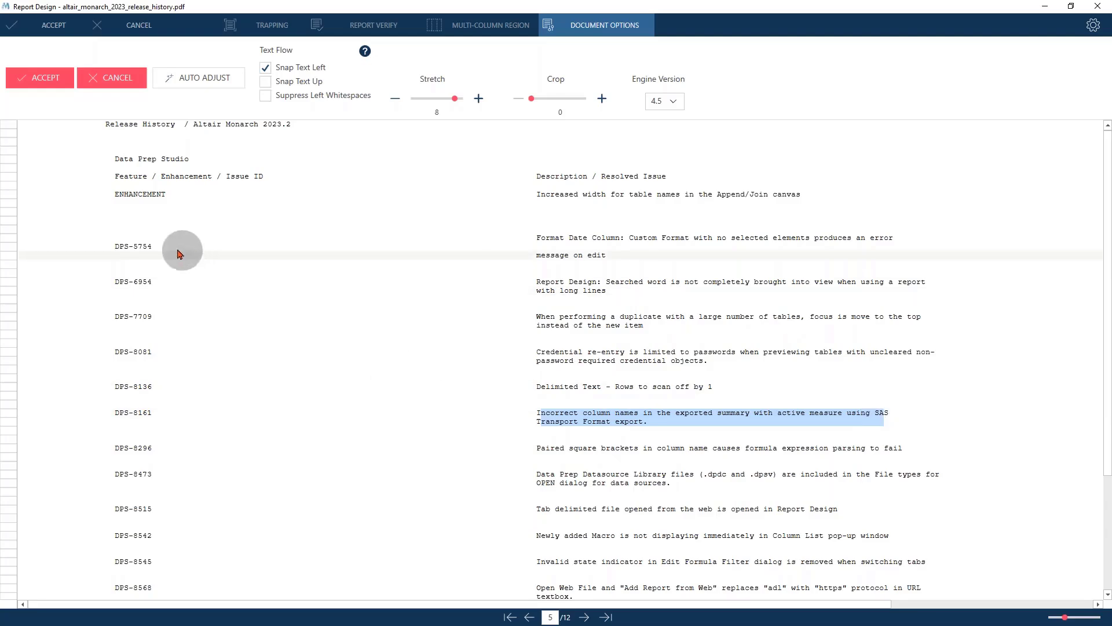
{"action": "left_click_drag", "start_coordinate": [118, 245], "coordinate": [541, 540]}
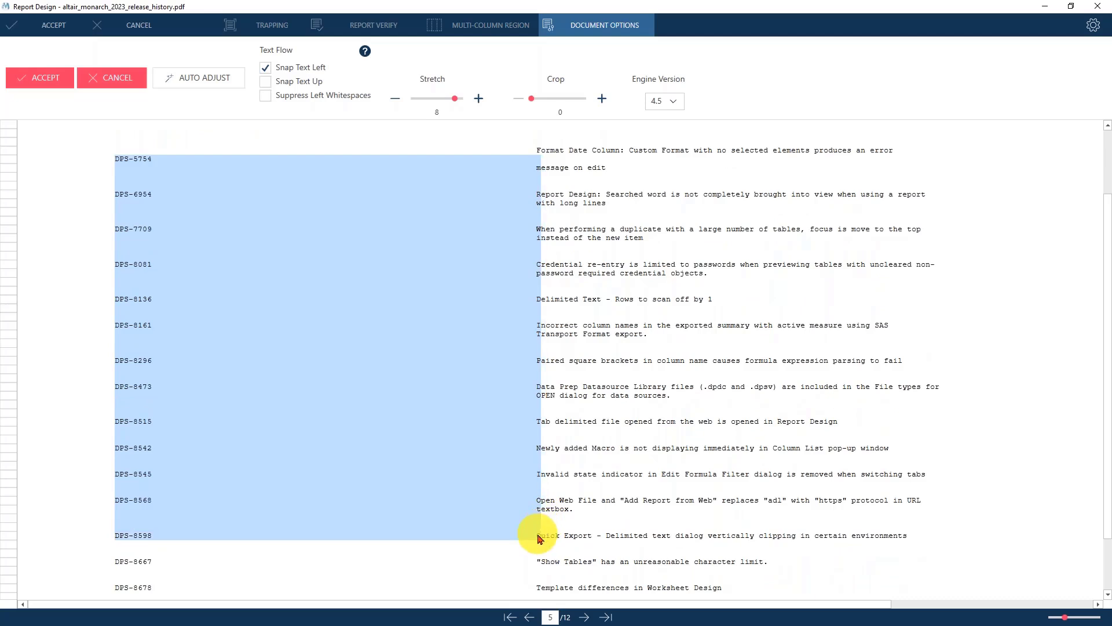
{"action": "left_click", "coordinate": [529, 617]}
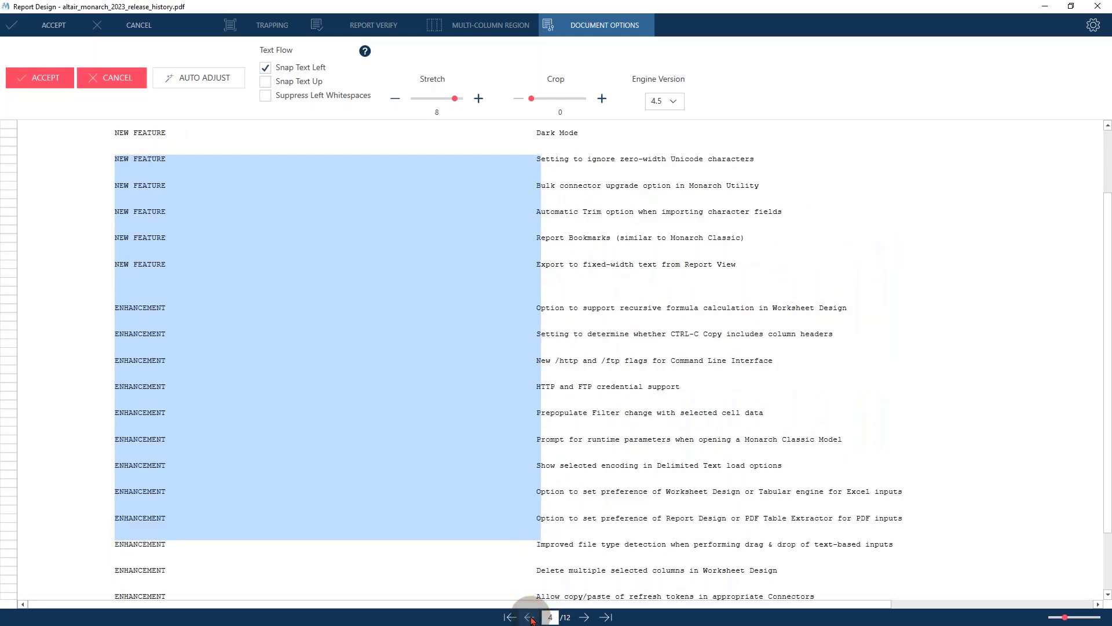
{"action": "left_click", "coordinate": [529, 617]}
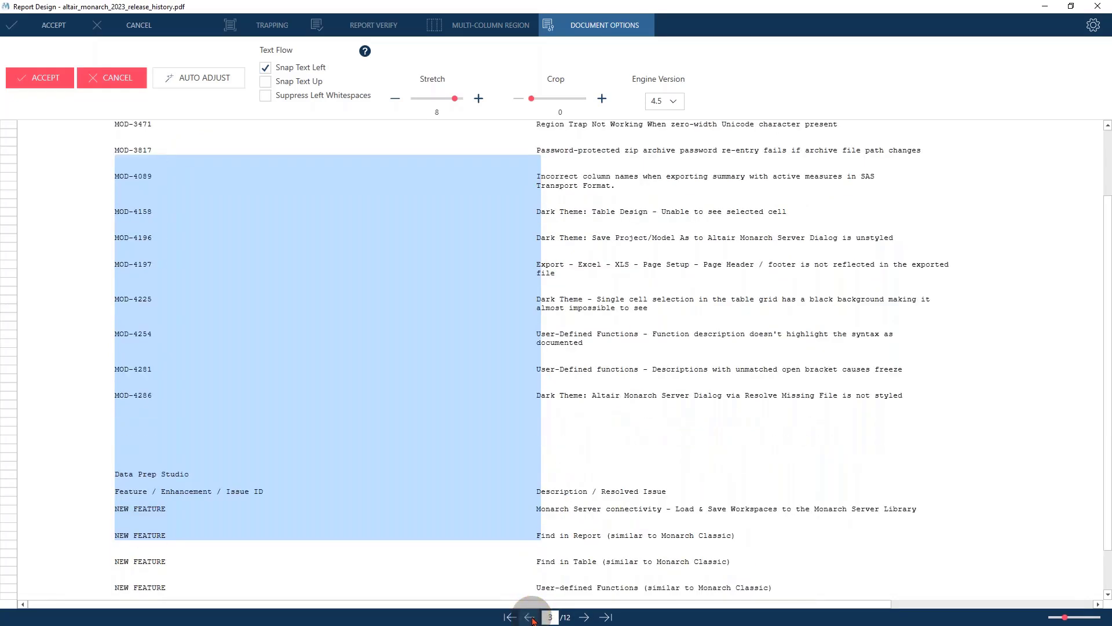
{"action": "left_click", "coordinate": [529, 617]}
- Examine the left alignment of the first column on page 2, from the 2023.2 Classic heading down to the last ENHANCEMENT label
{"action": "left_click", "coordinate": [545, 582]}
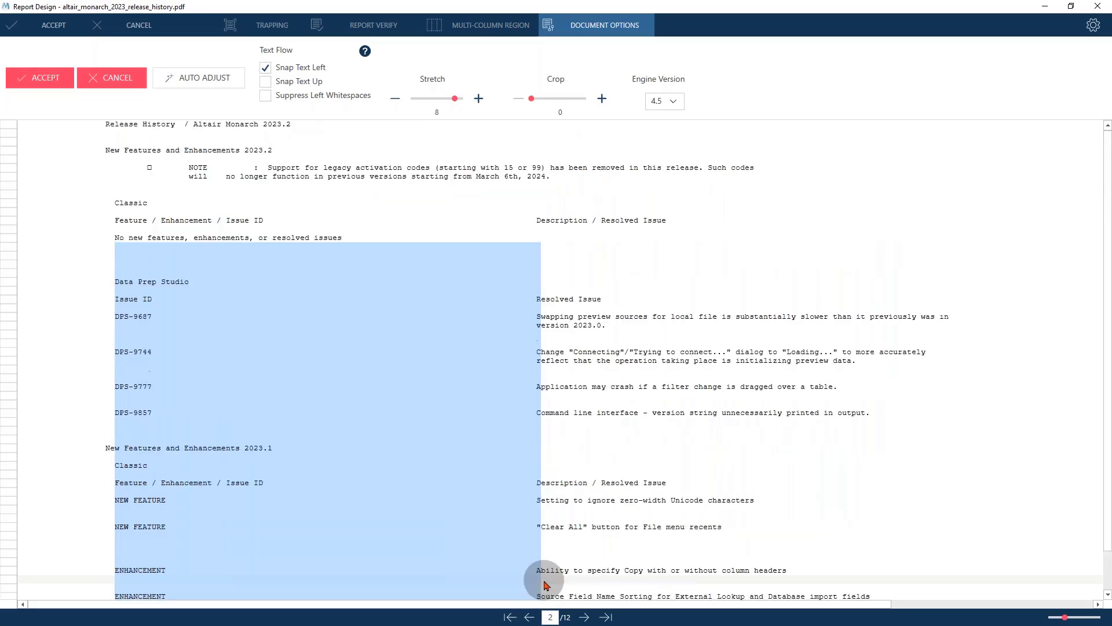
{"action": "left_click", "coordinate": [520, 500]}
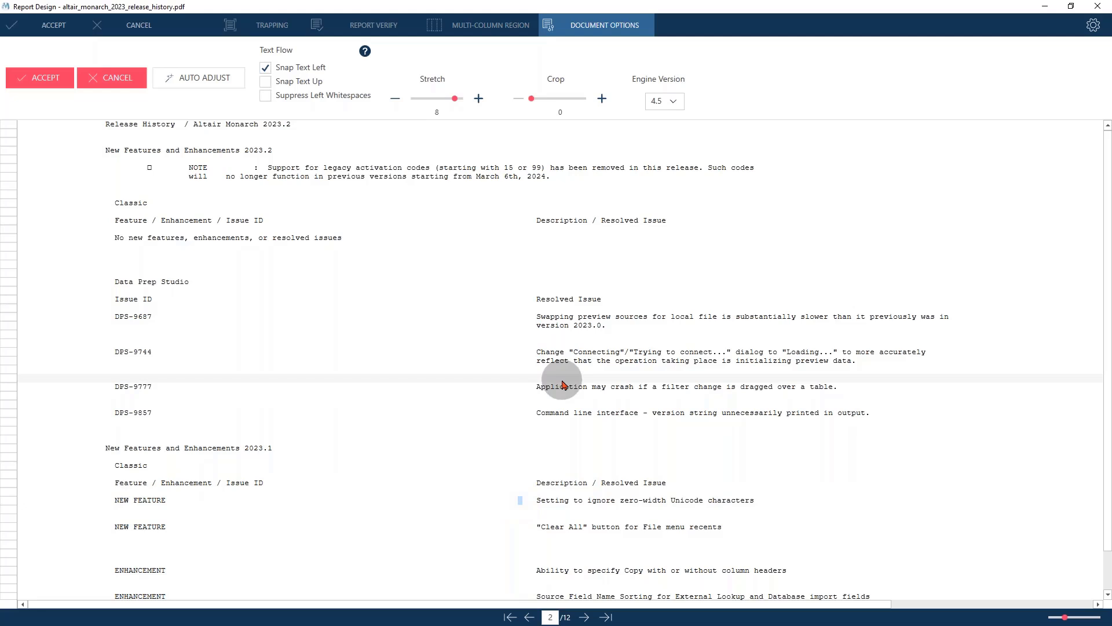
{"action": "left_click", "coordinate": [130, 212]}
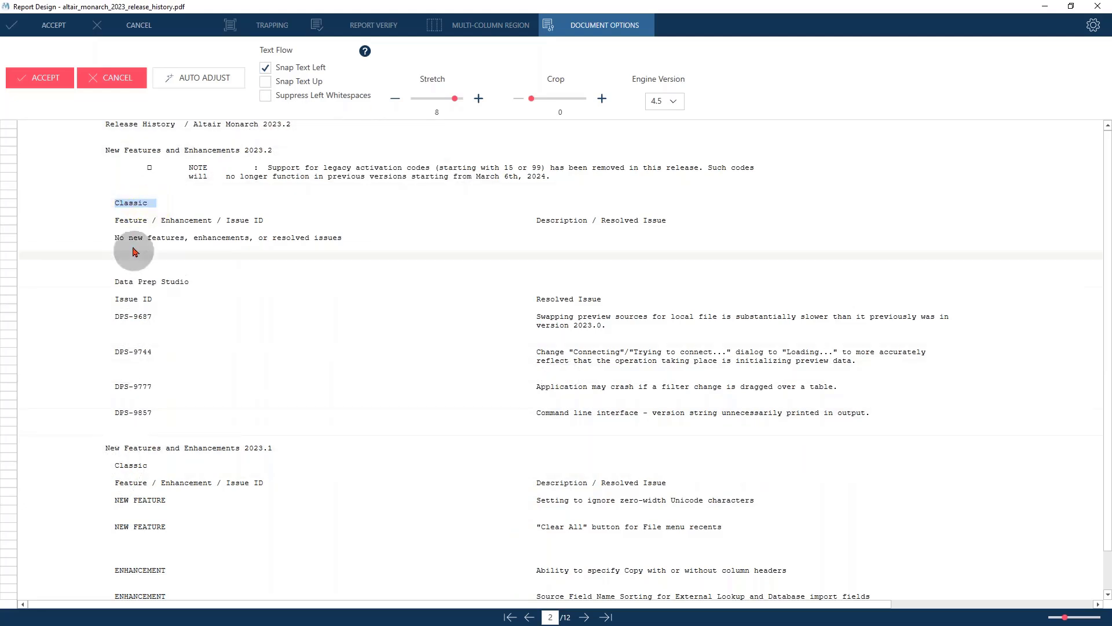
{"action": "left_click_drag", "start_coordinate": [111, 203], "coordinate": [161, 231]}
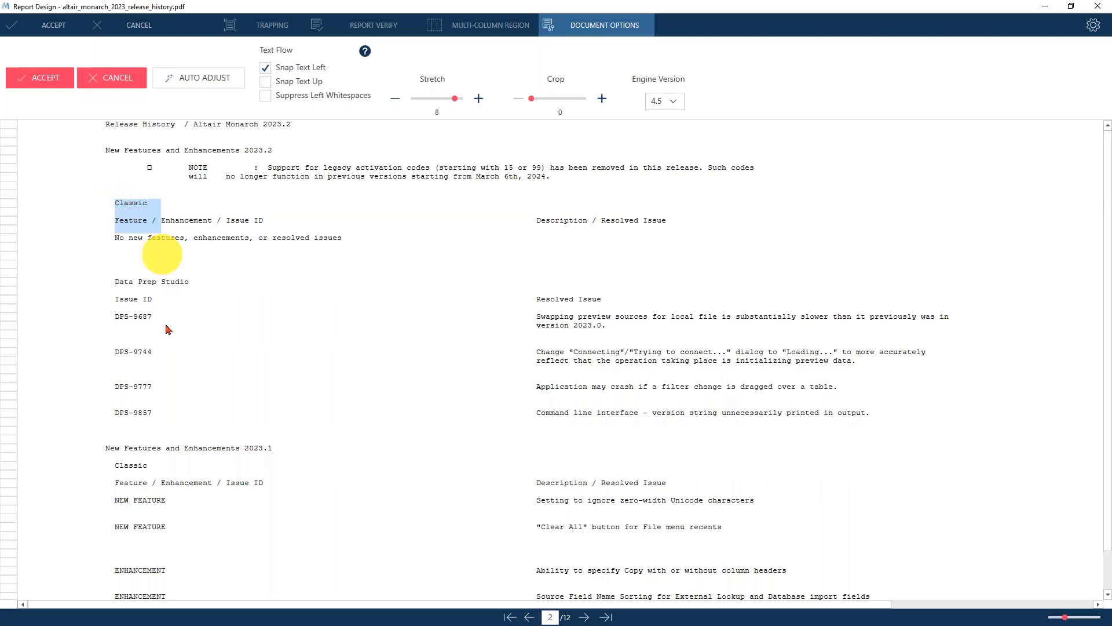
{"action": "left_click_drag", "start_coordinate": [166, 329], "coordinate": [171, 486]}
{"action": "left_click_drag", "start_coordinate": [171, 484], "coordinate": [175, 605]}
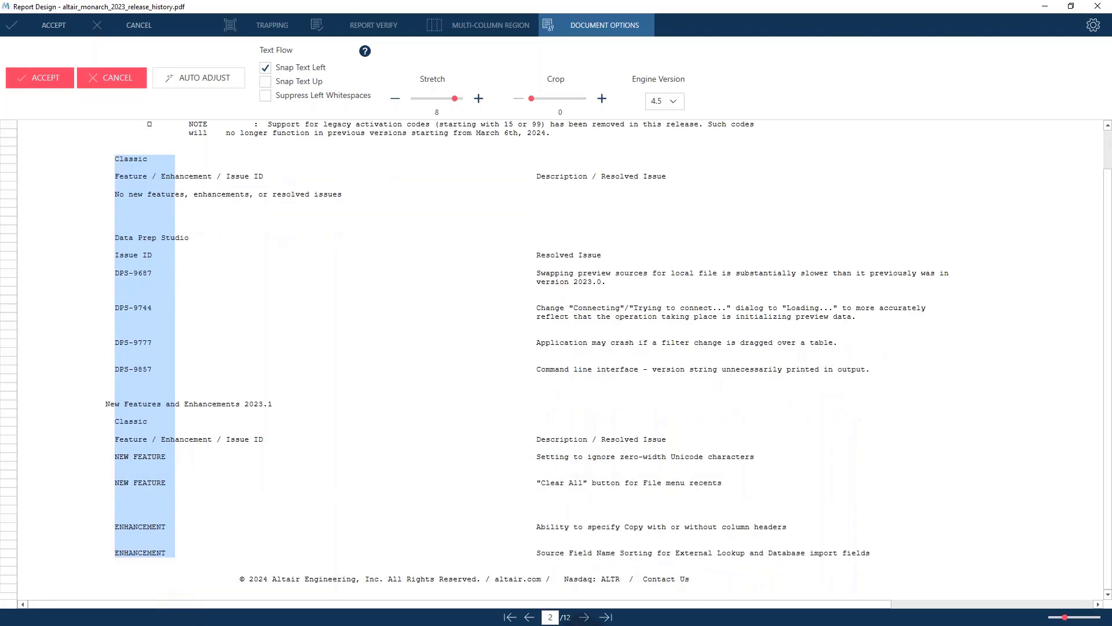
- Examine the alignment of the issue IDs and descriptions across page 3
{"action": "left_click", "coordinate": [584, 617]}
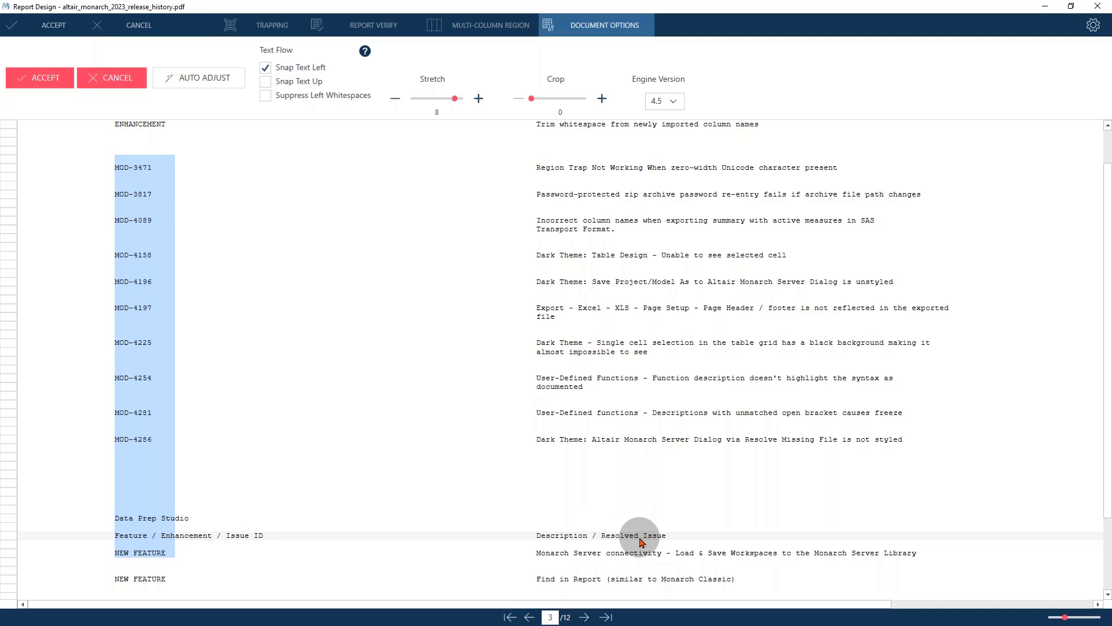
{"action": "left_click", "coordinate": [505, 405]}
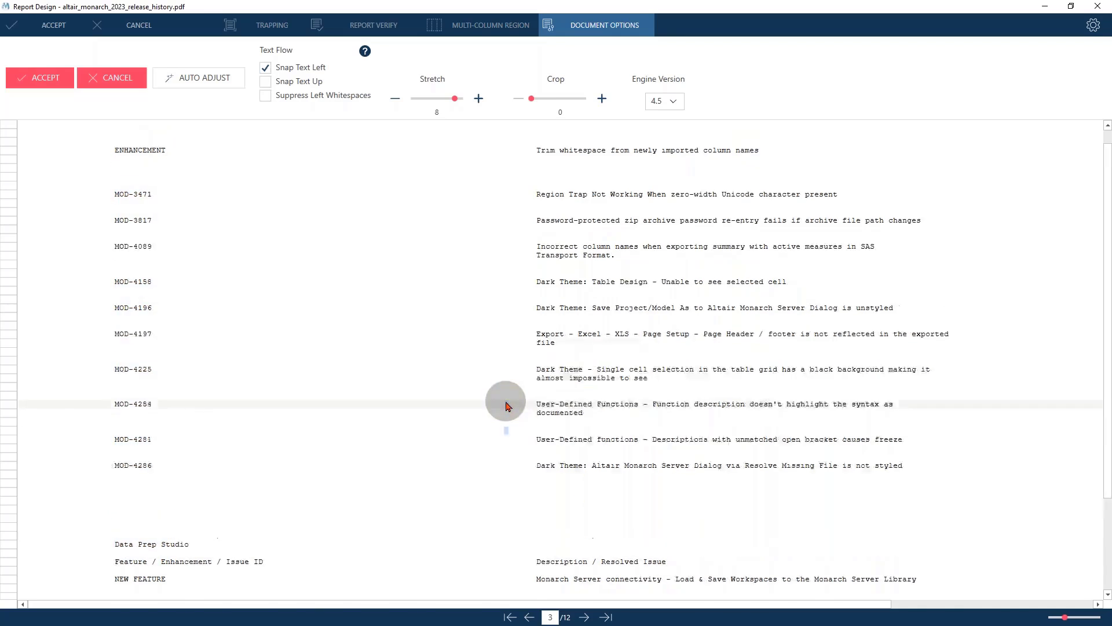
{"action": "scroll", "coordinate": [505, 405], "scroll_direction": "up", "scroll_amount": 1}
{"action": "scroll", "coordinate": [513, 400], "scroll_direction": "down", "scroll_amount": 3}
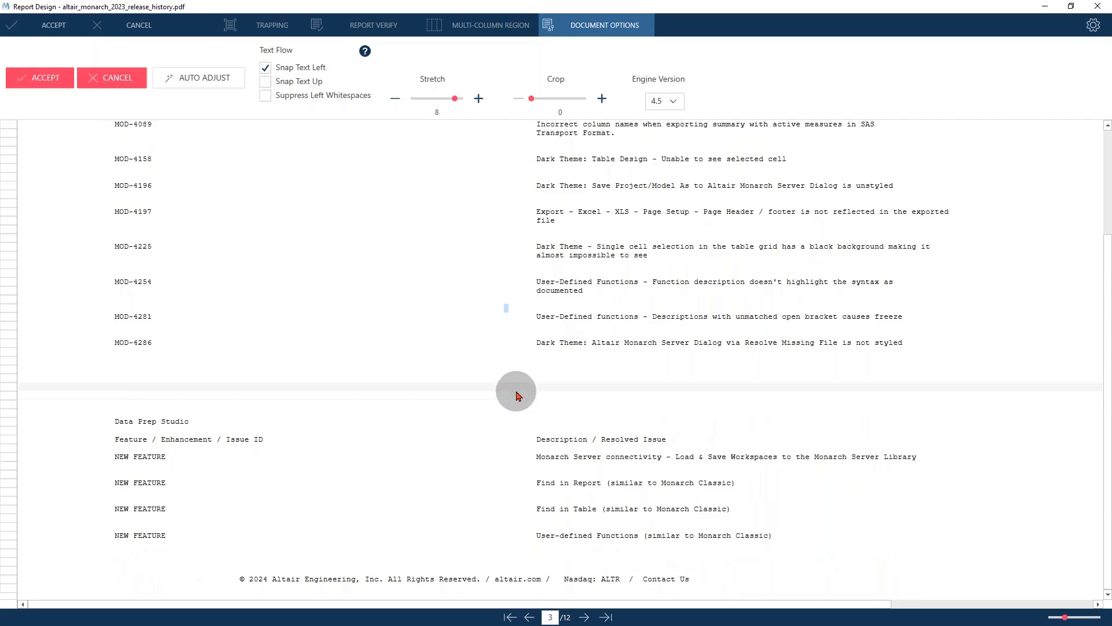
{"action": "scroll", "coordinate": [518, 399], "scroll_direction": "up", "scroll_amount": 3}
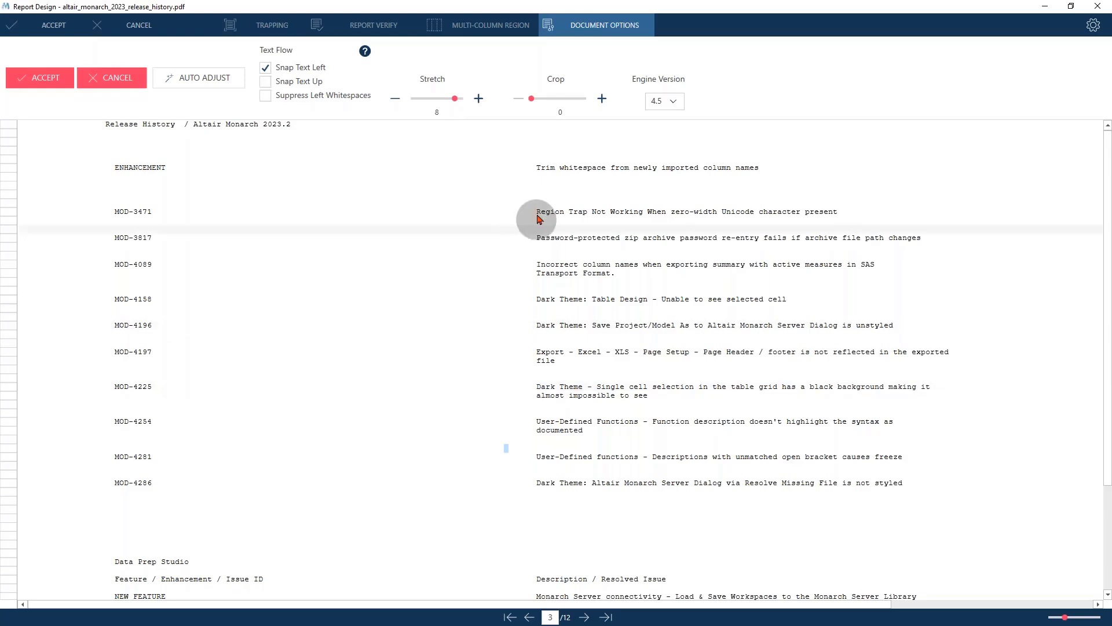
- Accept the document options and switch the report design to Trapping
{"action": "left_click", "coordinate": [47, 86]}
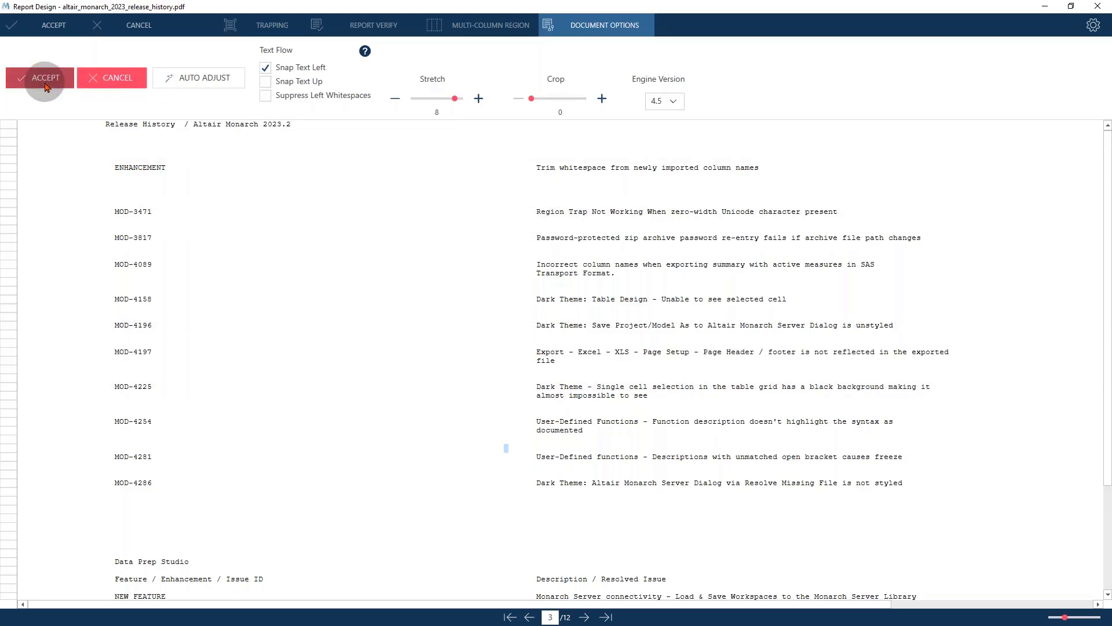
{"action": "left_click", "coordinate": [273, 26]}
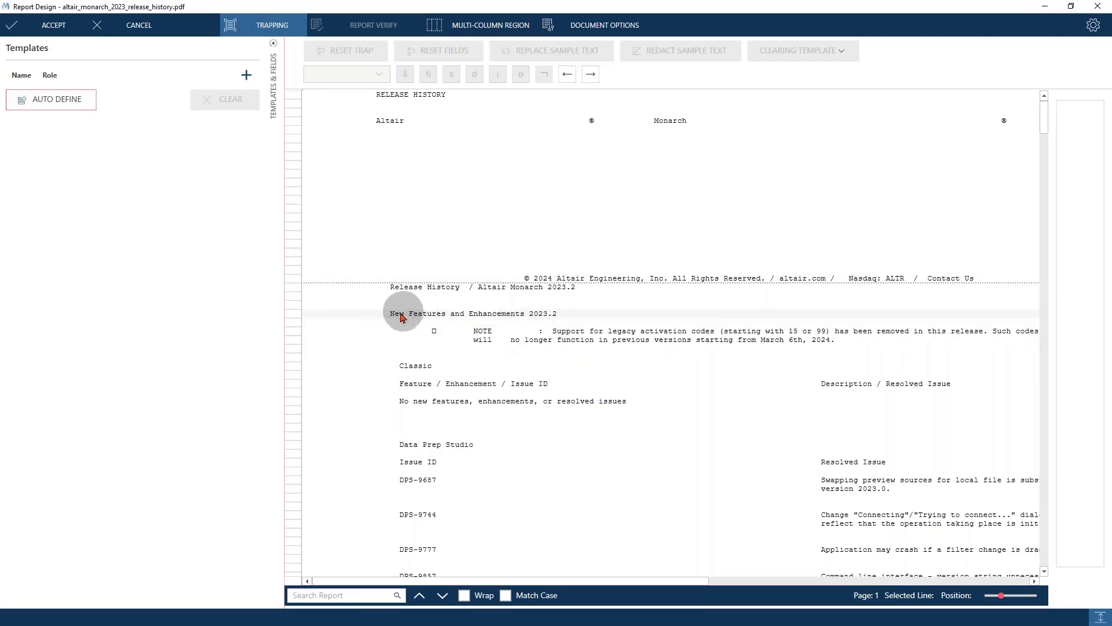
- Point out the values to capture from the headings by selecting the 2023.2 version number, Classic and Data Prep Studio
{"action": "double_click", "coordinate": [556, 314]}
{"action": "left_click_drag", "start_coordinate": [556, 317], "coordinate": [562, 316]}
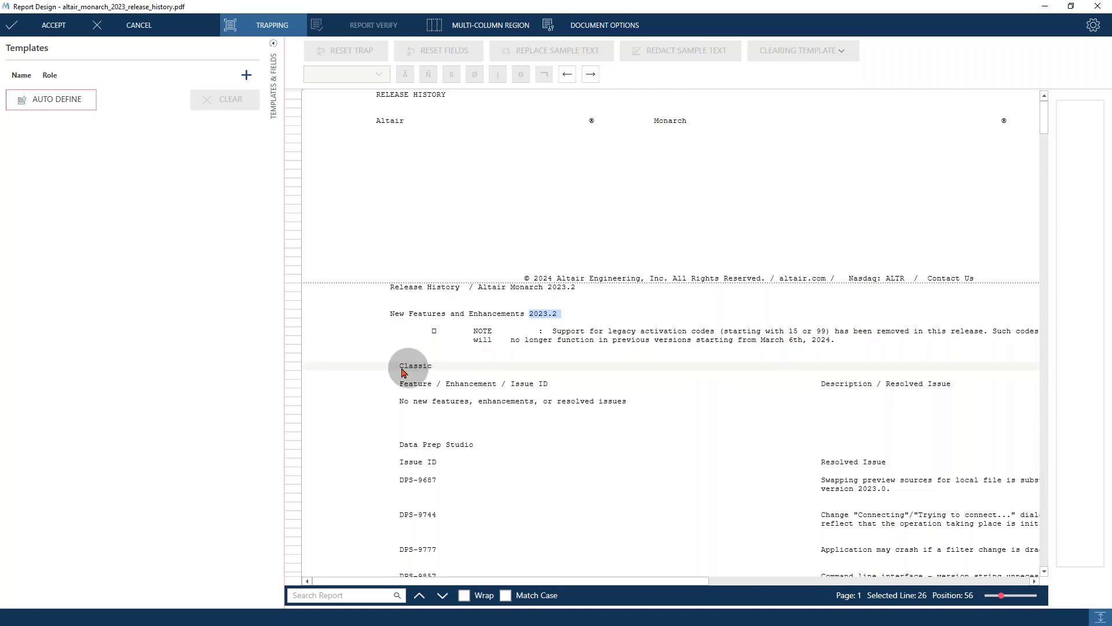
{"action": "left_click_drag", "start_coordinate": [412, 367], "coordinate": [440, 367]}
{"action": "left_click_drag", "start_coordinate": [410, 441], "coordinate": [486, 444]}
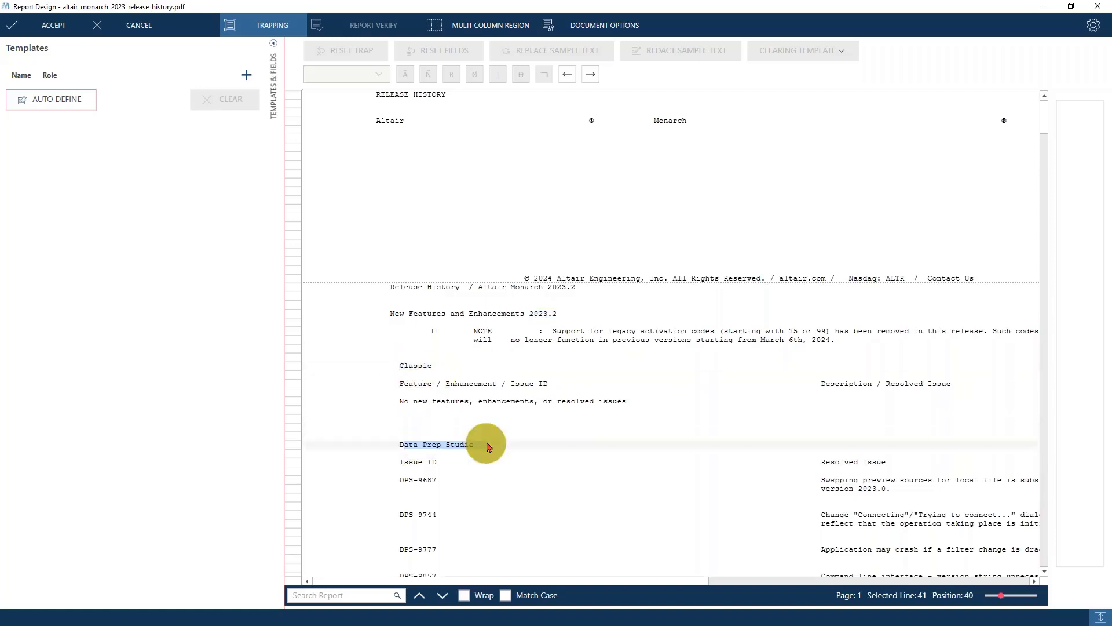
- Examine the Feature / Enhancement / Issue ID column, selecting its header and the DPS-9687, NEW FEATURE and ENHANCEMENT entries
{"action": "scroll", "coordinate": [529, 417], "scroll_direction": "down", "scroll_amount": 3}
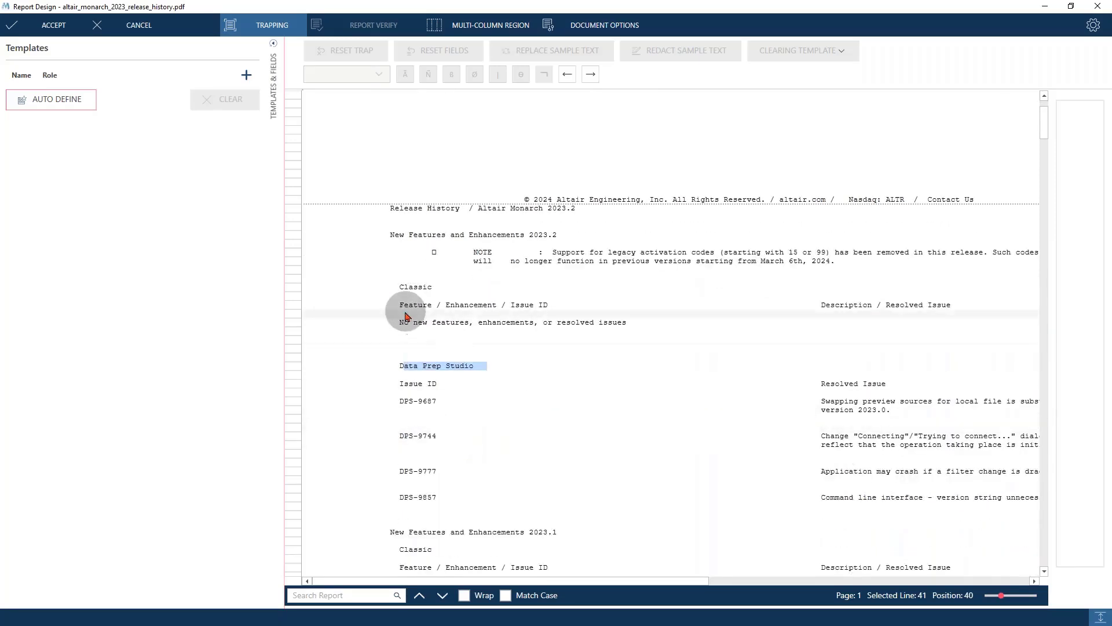
{"action": "left_click_drag", "start_coordinate": [398, 306], "coordinate": [554, 311]}
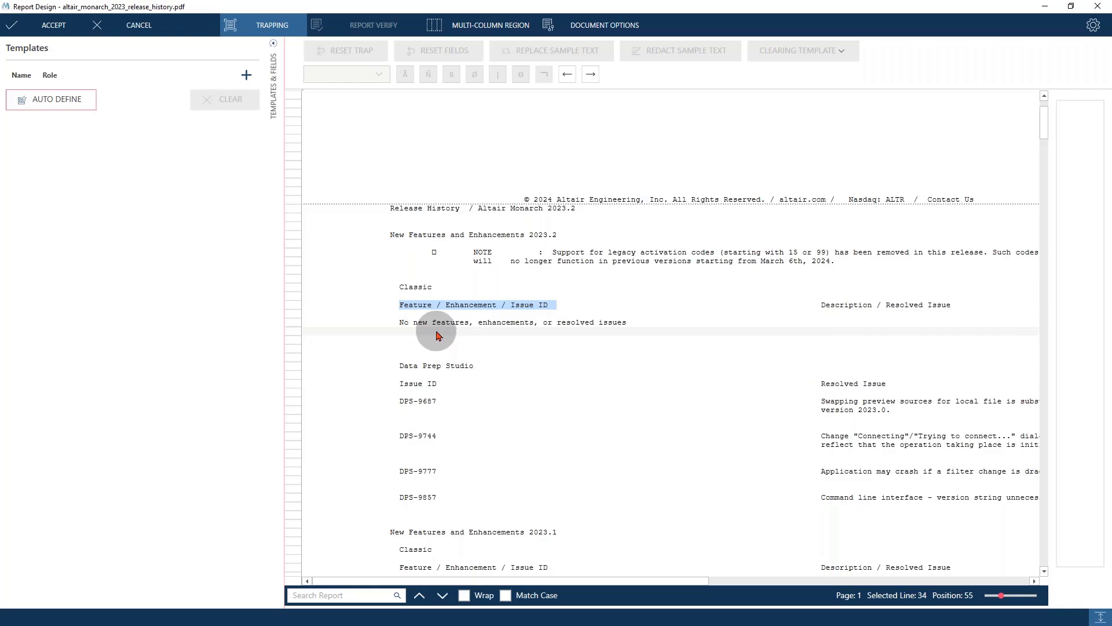
{"action": "left_click_drag", "start_coordinate": [403, 406], "coordinate": [432, 403]}
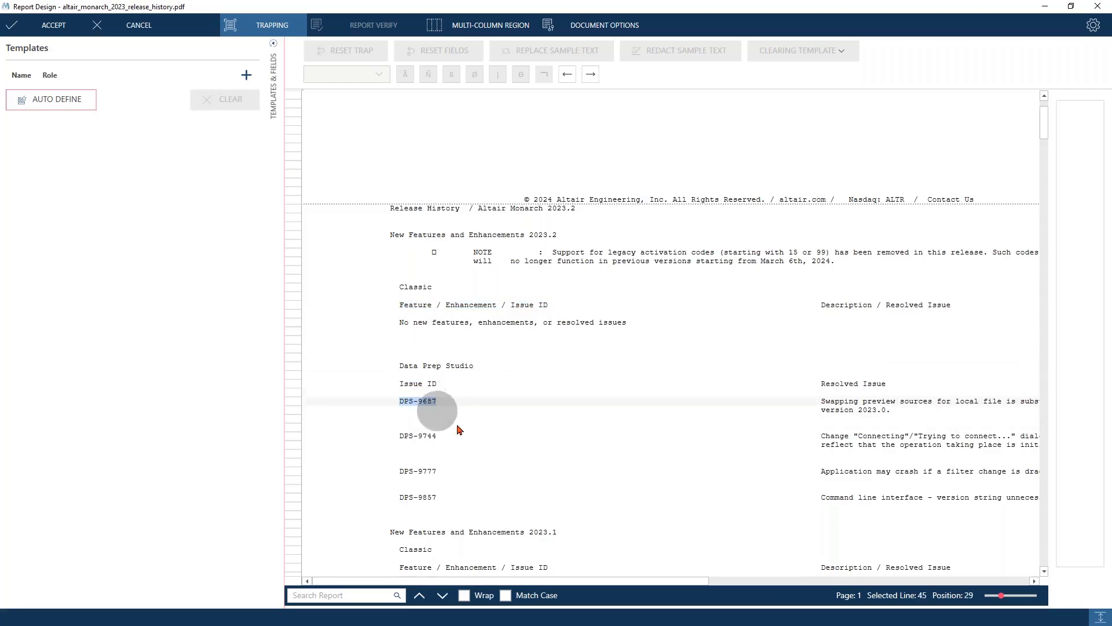
{"action": "scroll", "coordinate": [458, 464], "scroll_direction": "down", "scroll_amount": 5}
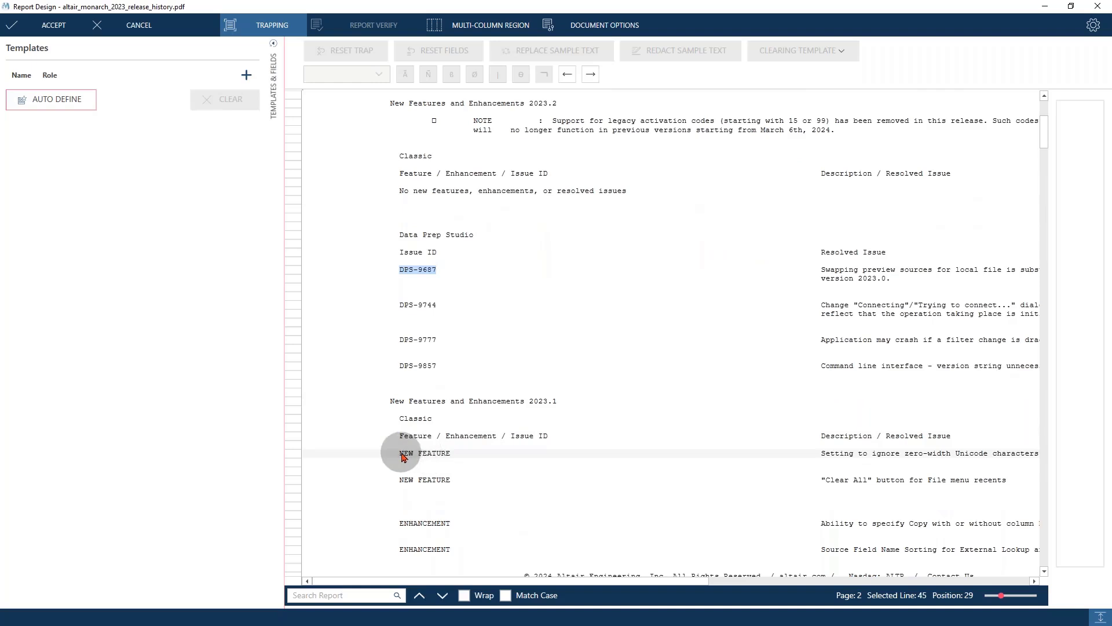
{"action": "left_click_drag", "start_coordinate": [398, 452], "coordinate": [452, 454]}
{"action": "scroll", "coordinate": [452, 454], "scroll_direction": "down", "scroll_amount": 6}
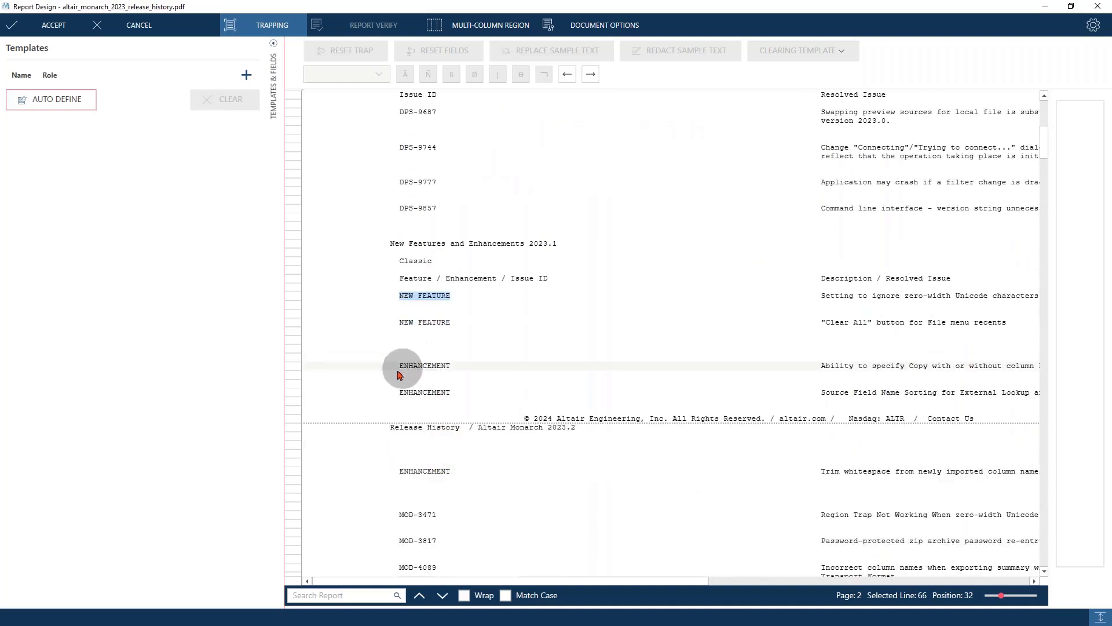
{"action": "left_click_drag", "start_coordinate": [400, 367], "coordinate": [427, 366]}
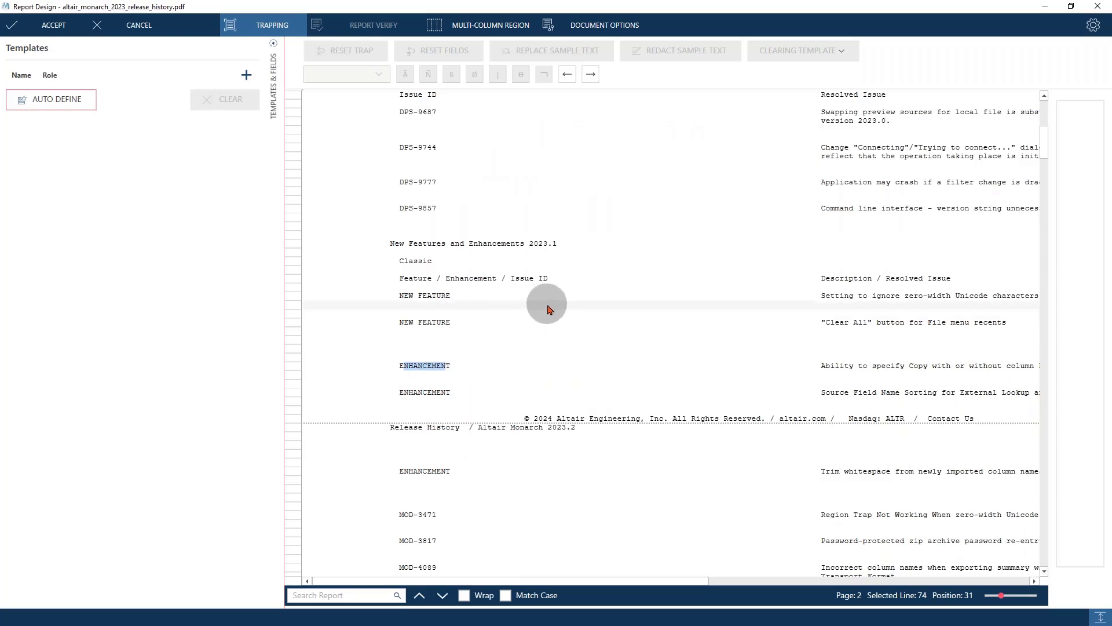
- Examine the description column of the 2023.2 tables, selecting the DPS-9687 description and the Description / Resolved Issue header
{"action": "scroll", "coordinate": [579, 316], "scroll_direction": "up", "scroll_amount": 5}
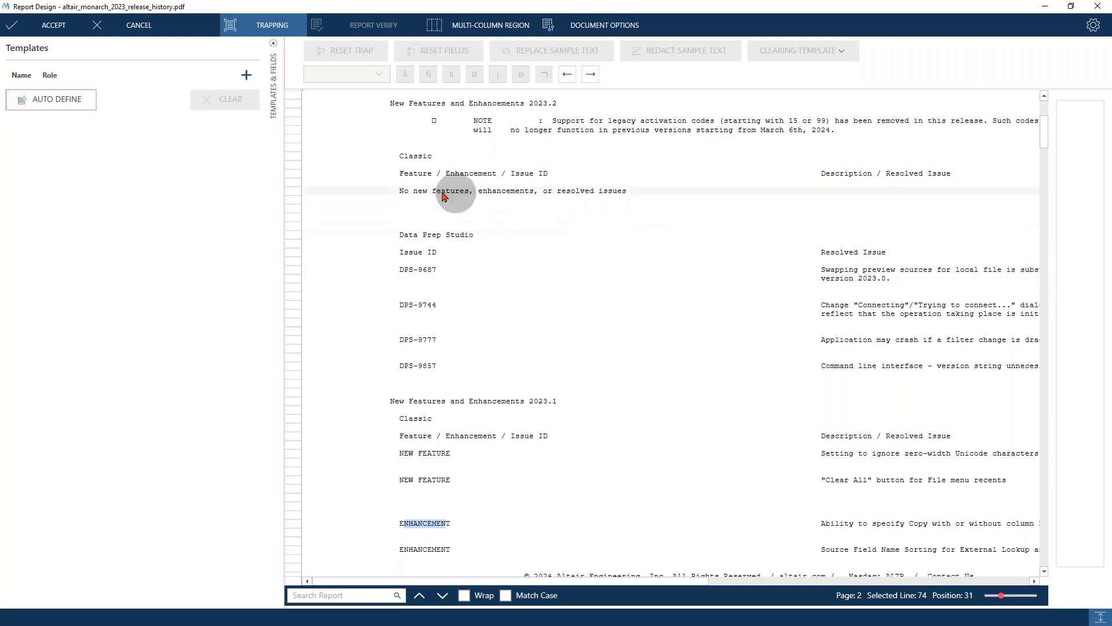
{"action": "left_click_drag", "start_coordinate": [823, 270], "coordinate": [983, 275]}
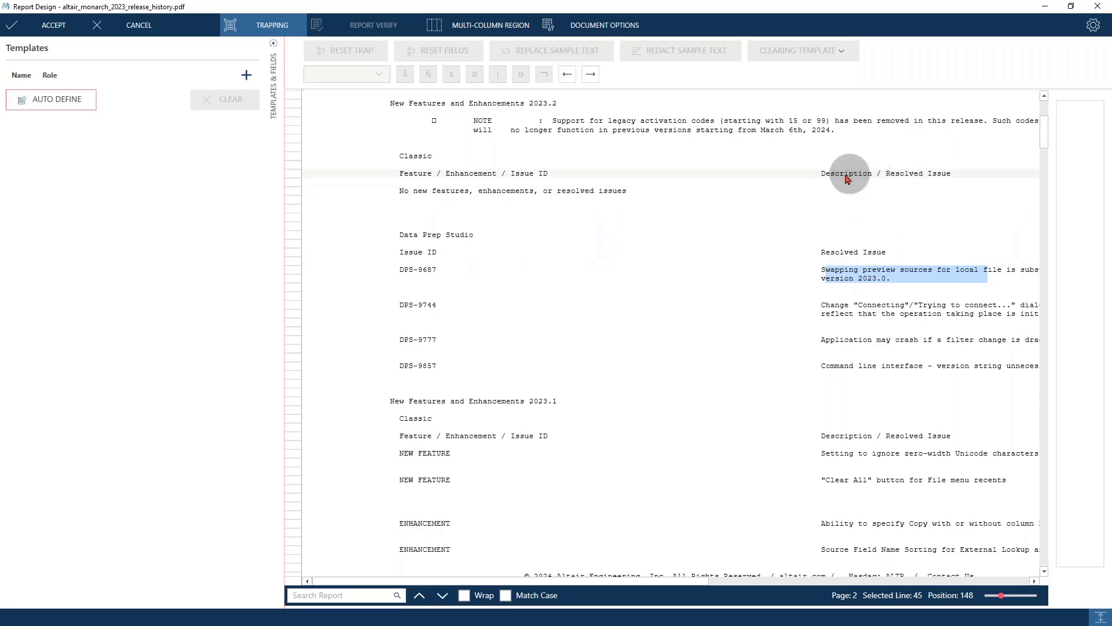
{"action": "left_click_drag", "start_coordinate": [821, 174], "coordinate": [942, 181]}
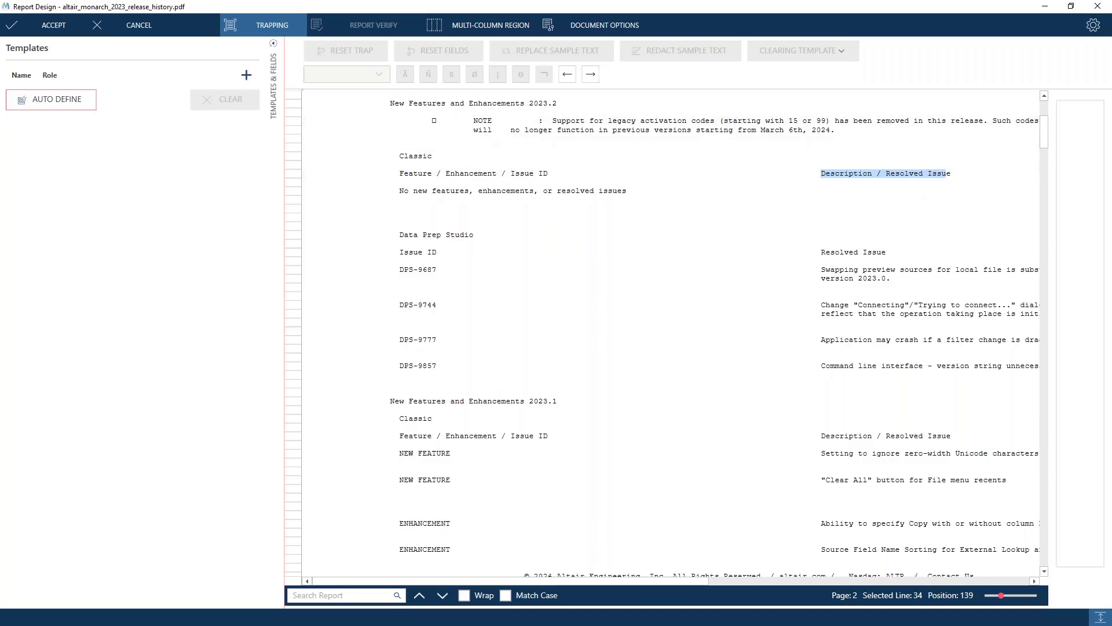
- Switch to the Monarch Data Extraction Template handout in the browser, review its trapping template types, and return to the report design
{"action": "left_click_drag", "start_coordinate": [0, 110], "coordinate": [715, 30]}
{"action": "scroll", "coordinate": [512, 293], "scroll_direction": "up", "scroll_amount": 4}
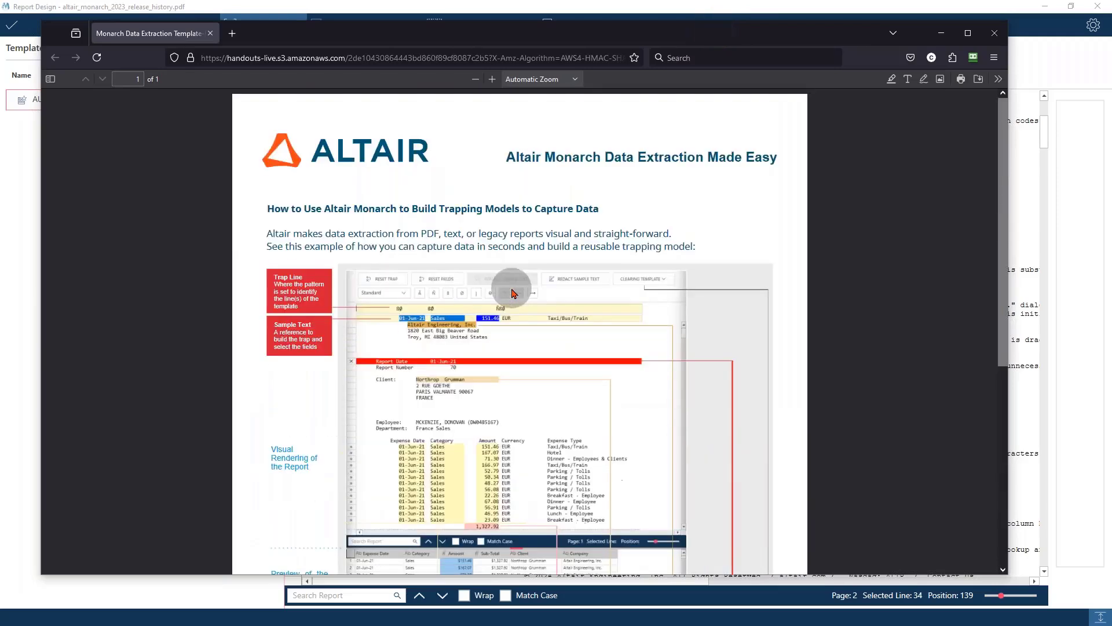
{"action": "scroll", "coordinate": [512, 293], "scroll_direction": "down", "scroll_amount": 6}
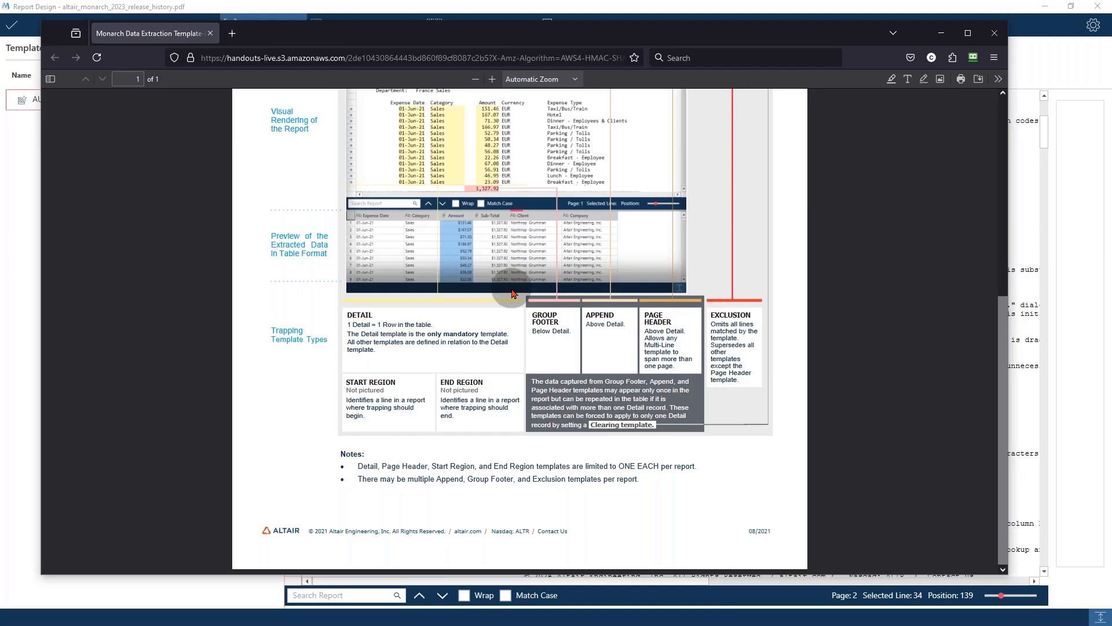
{"action": "left_click", "coordinate": [939, 32]}
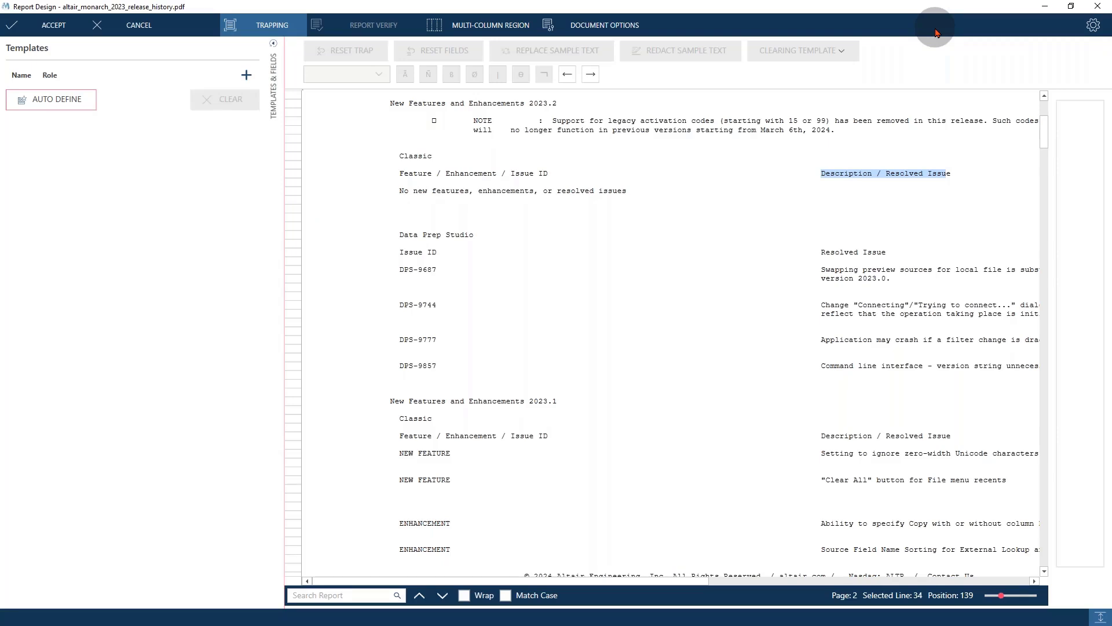
- Examine the DPS-9687 line as a detail row, selecting from its issue ID across into the description
{"action": "left_click_drag", "start_coordinate": [401, 271], "coordinate": [552, 273]}
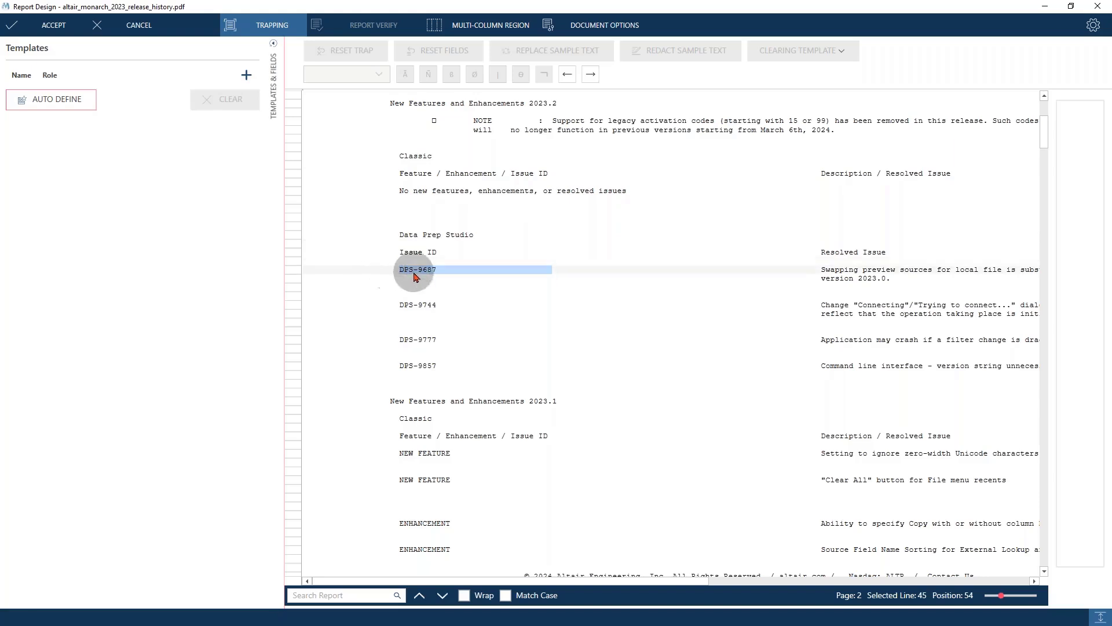
{"action": "left_click_drag", "start_coordinate": [407, 271], "coordinate": [906, 268]}
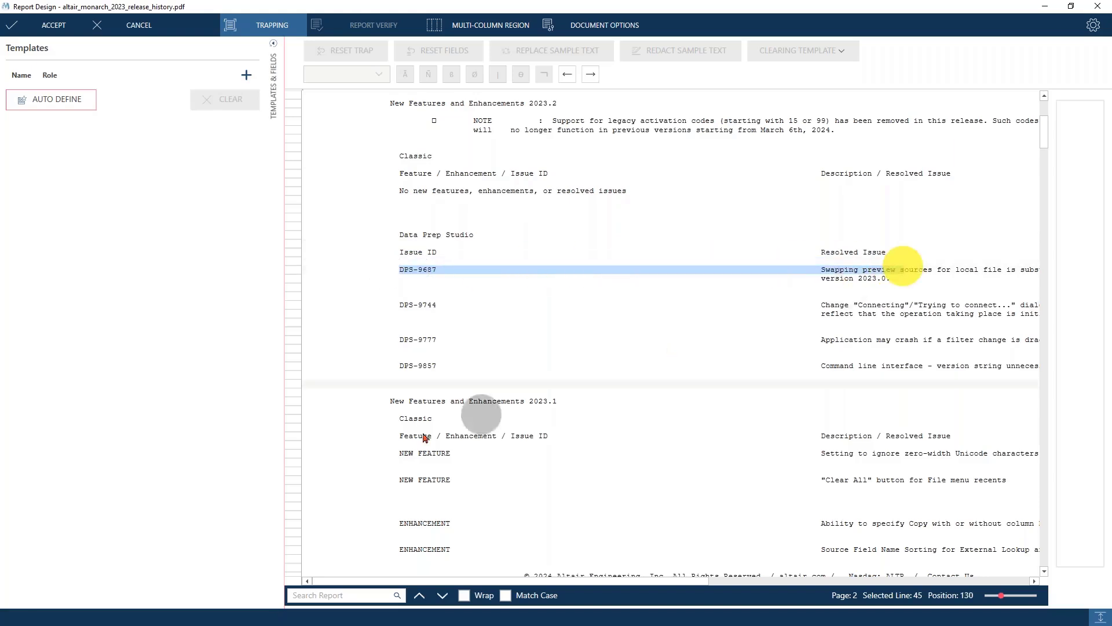
- Examine candidate detail rows, selecting across the NEW FEATURE and ENHANCEMENT lines of 2023.1 and the DPS-9687 issue ID
{"action": "left_click_drag", "start_coordinate": [404, 455], "coordinate": [951, 455]}
{"action": "left_click_drag", "start_coordinate": [413, 528], "coordinate": [993, 529]}
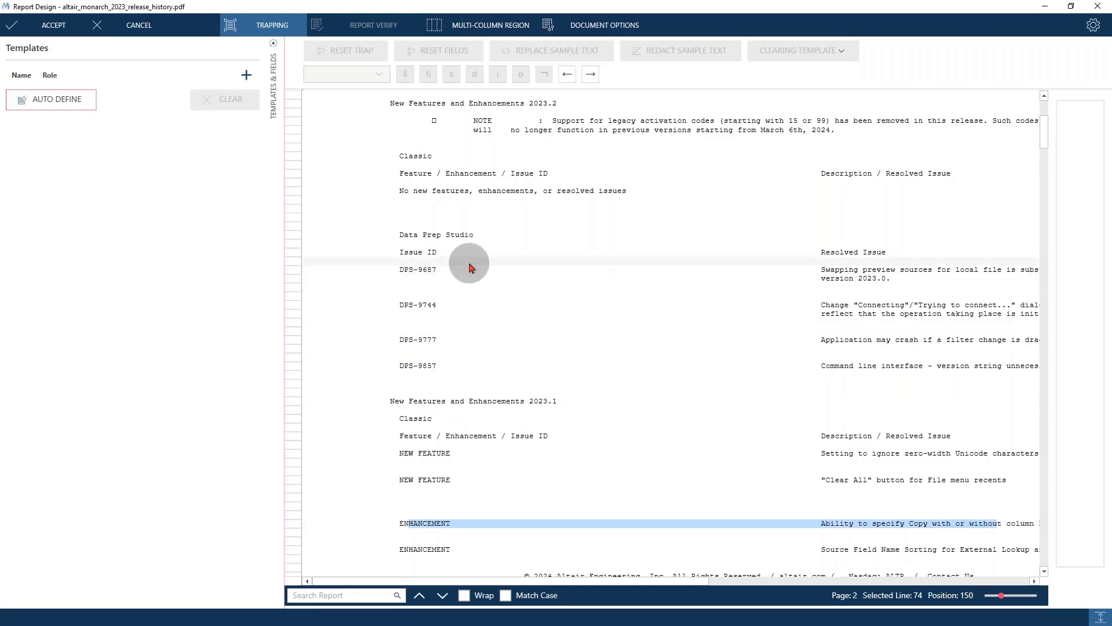
{"action": "scroll", "coordinate": [471, 268], "scroll_direction": "up", "scroll_amount": 1}
{"action": "left_click_drag", "start_coordinate": [409, 298], "coordinate": [454, 298]}
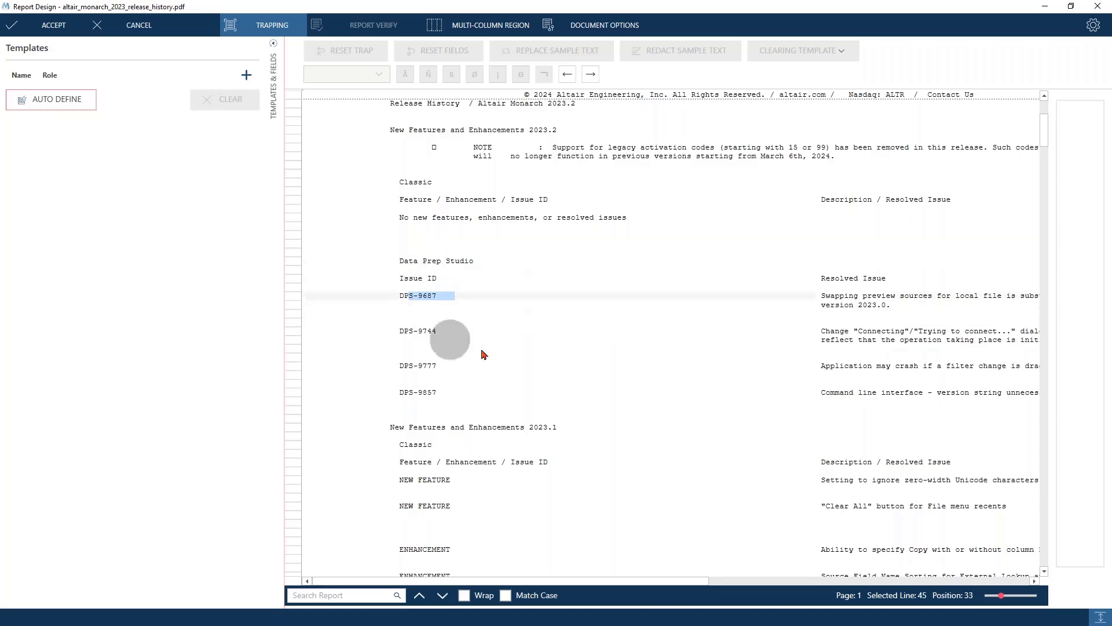
- Create a Detail template using the whole DPS-9687 line as its sample text
{"action": "left_click", "coordinate": [291, 294]}
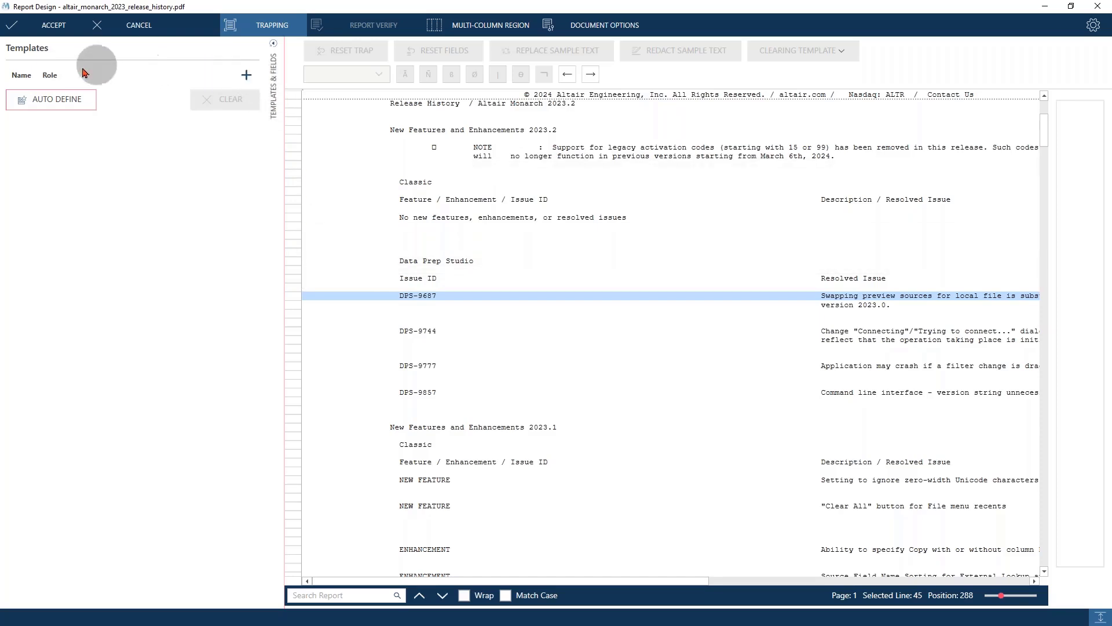
{"action": "left_click", "coordinate": [246, 76]}
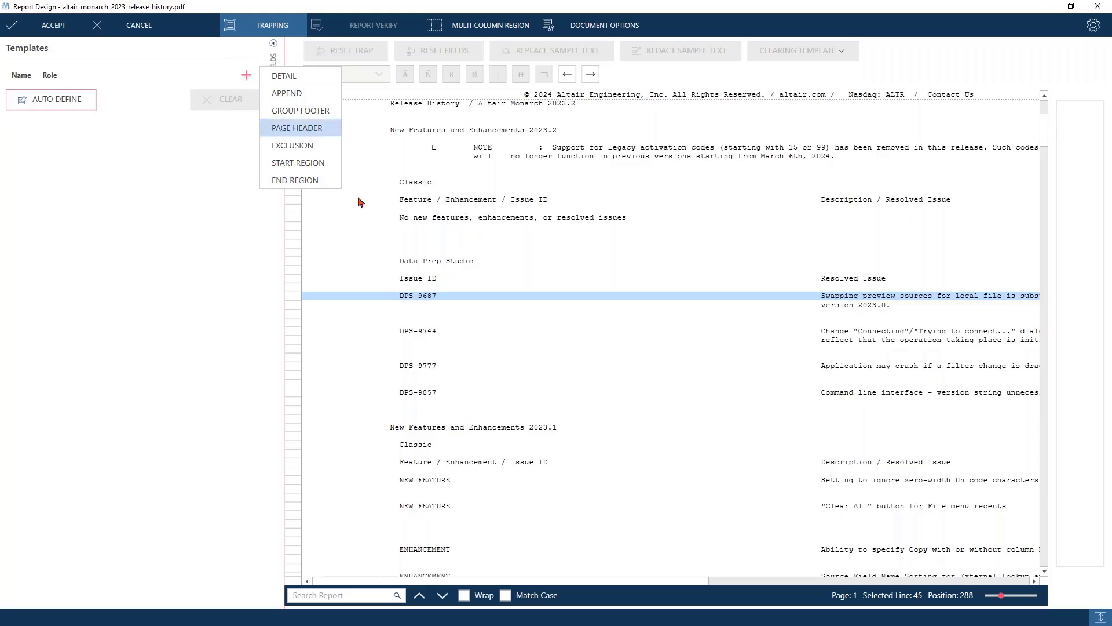
{"action": "right_click", "coordinate": [395, 300]}
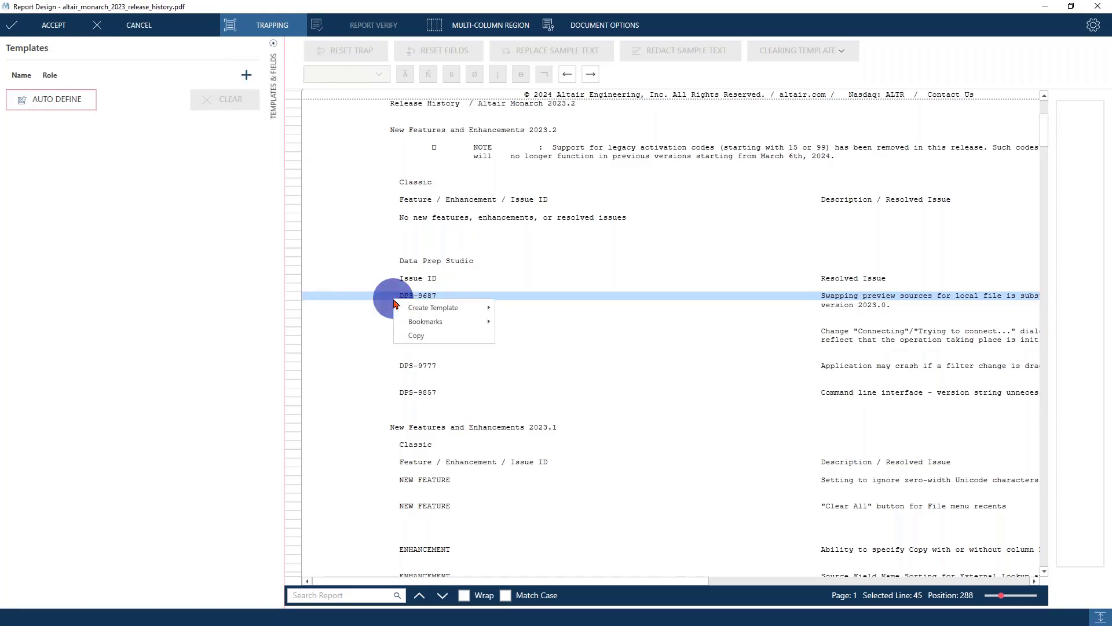
{"action": "mouse_move", "coordinate": [455, 309]}
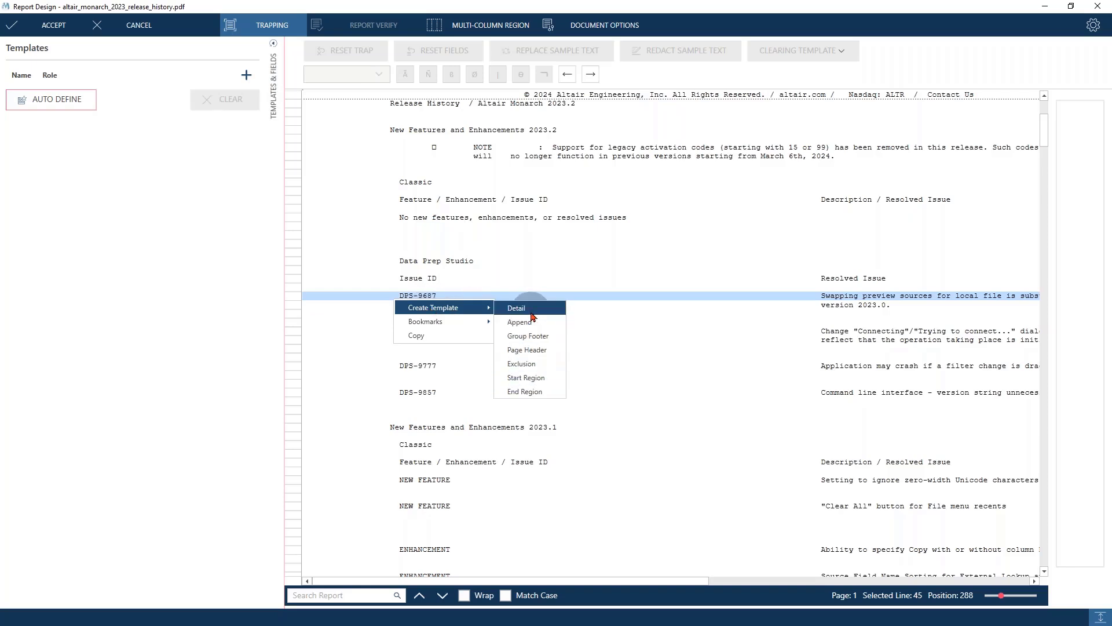
{"action": "left_click", "coordinate": [544, 393]}
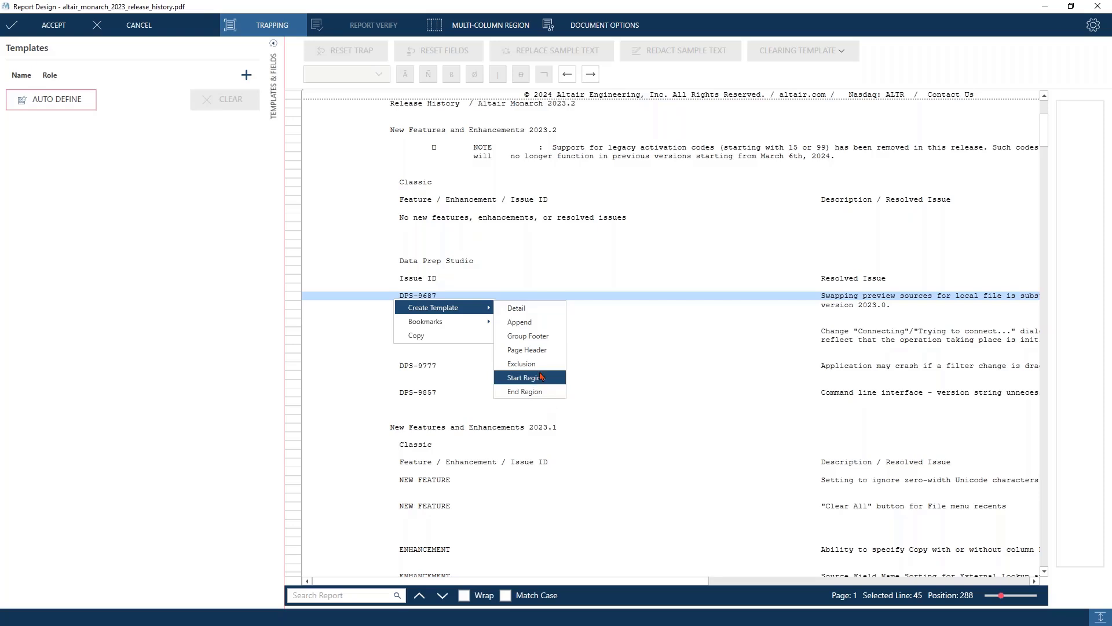
{"action": "left_click", "coordinate": [541, 311]}
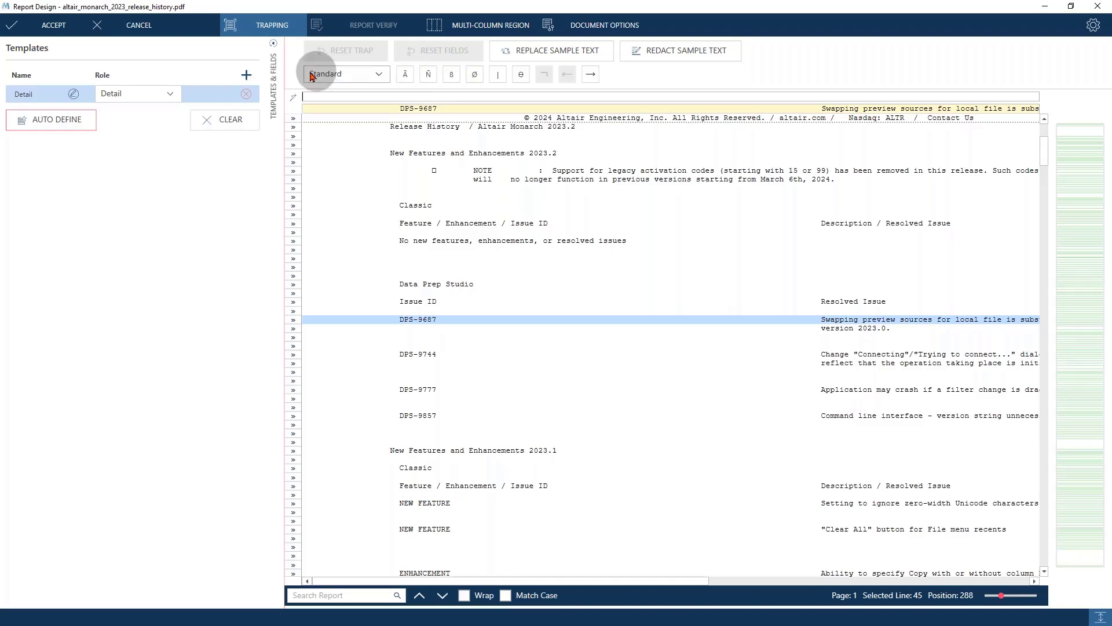
- Review the Standard, Floating and Regex trap types for the Detail template, keeping Standard
{"action": "left_click", "coordinate": [380, 76]}
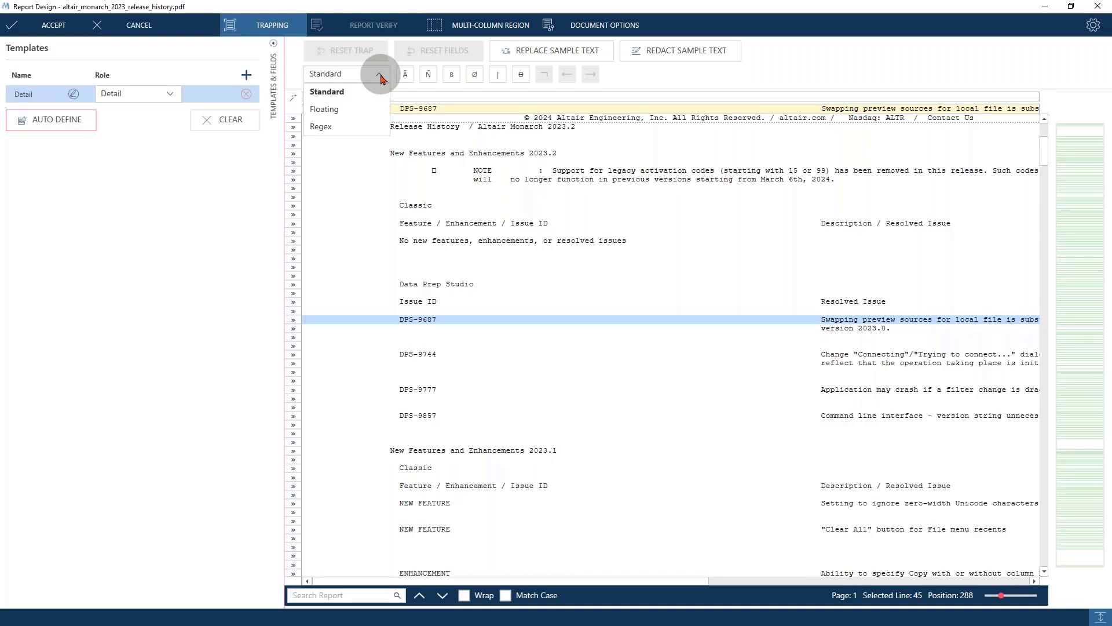
{"action": "left_click", "coordinate": [427, 94]}
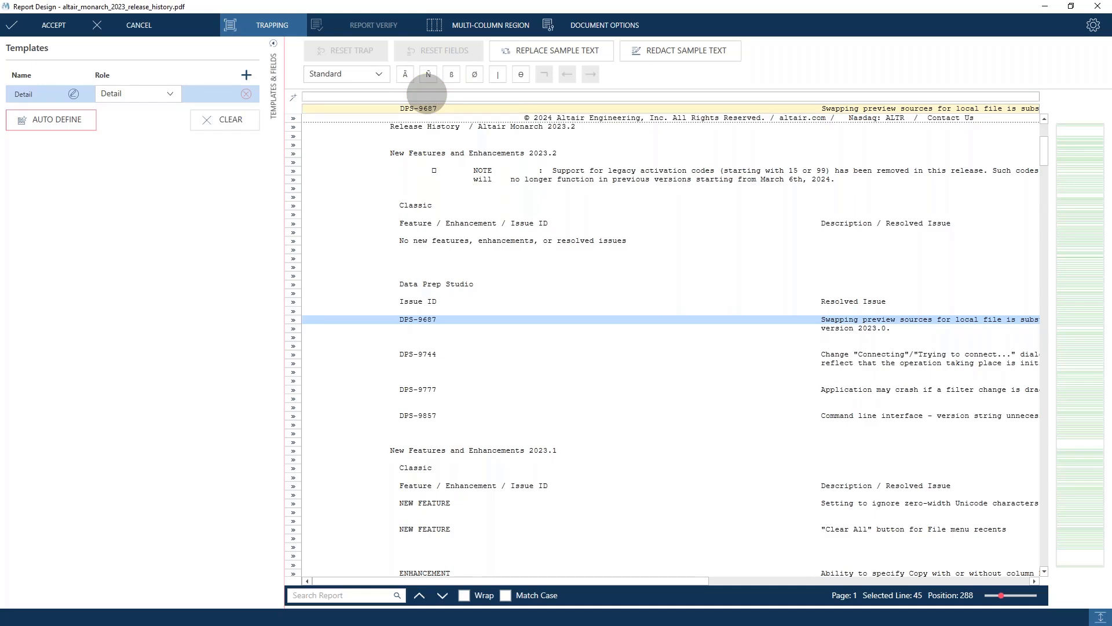
{"action": "left_click", "coordinate": [372, 74]}
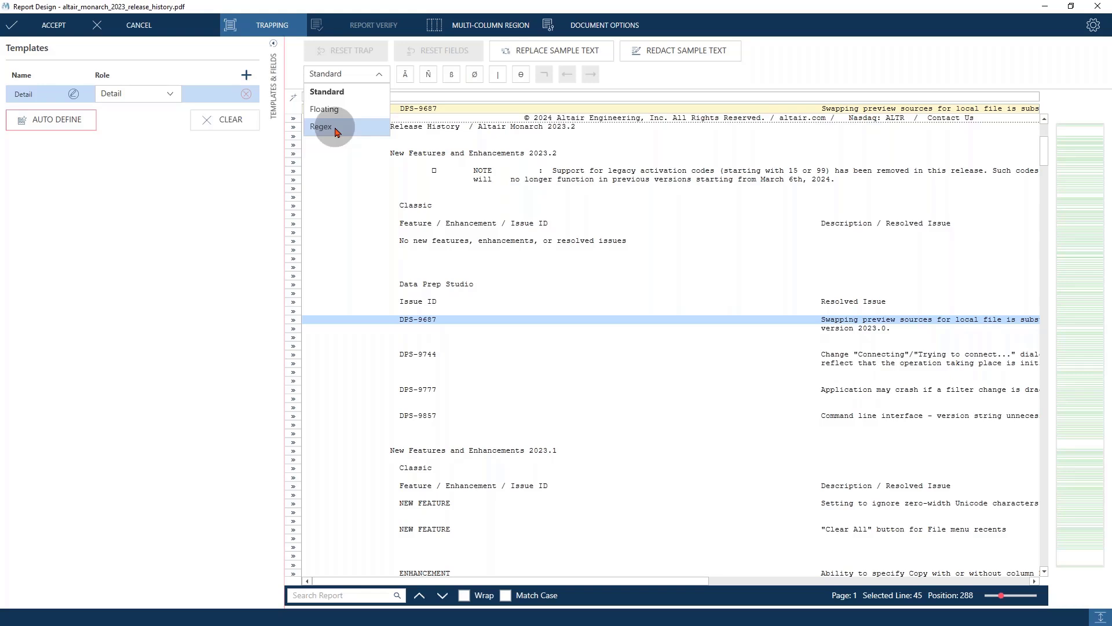
{"action": "left_click", "coordinate": [350, 94]}
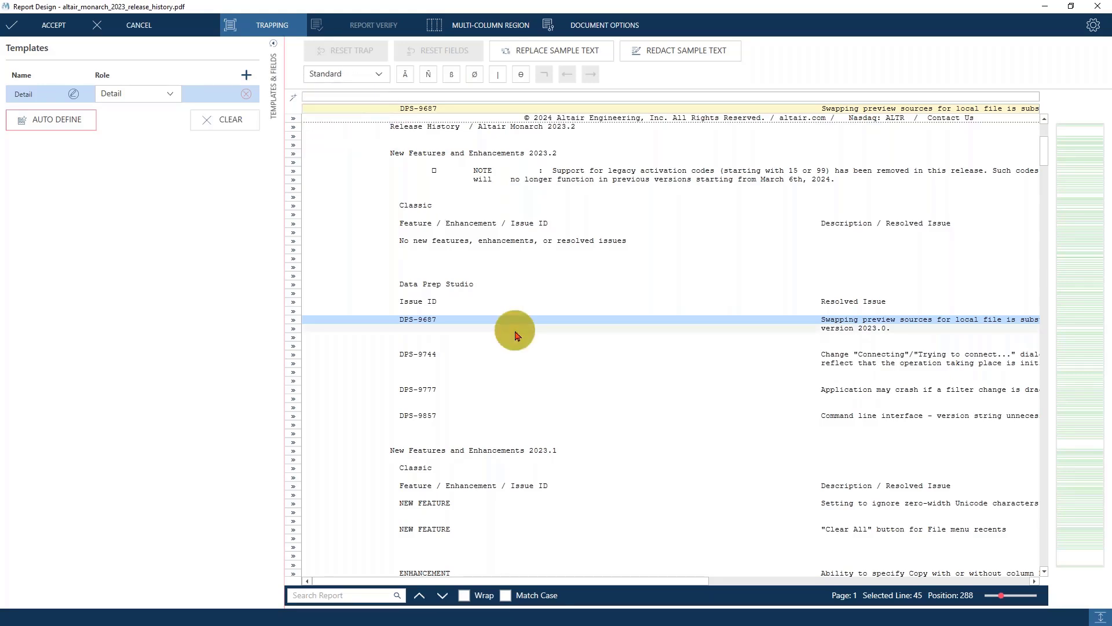
- Compare the issue ID entries to be trapped, selecting the DPS rows, MOD-3471, NEW FEATURE and ENHANCEMENT
{"action": "left_click_drag", "start_coordinate": [396, 326], "coordinate": [940, 438]}
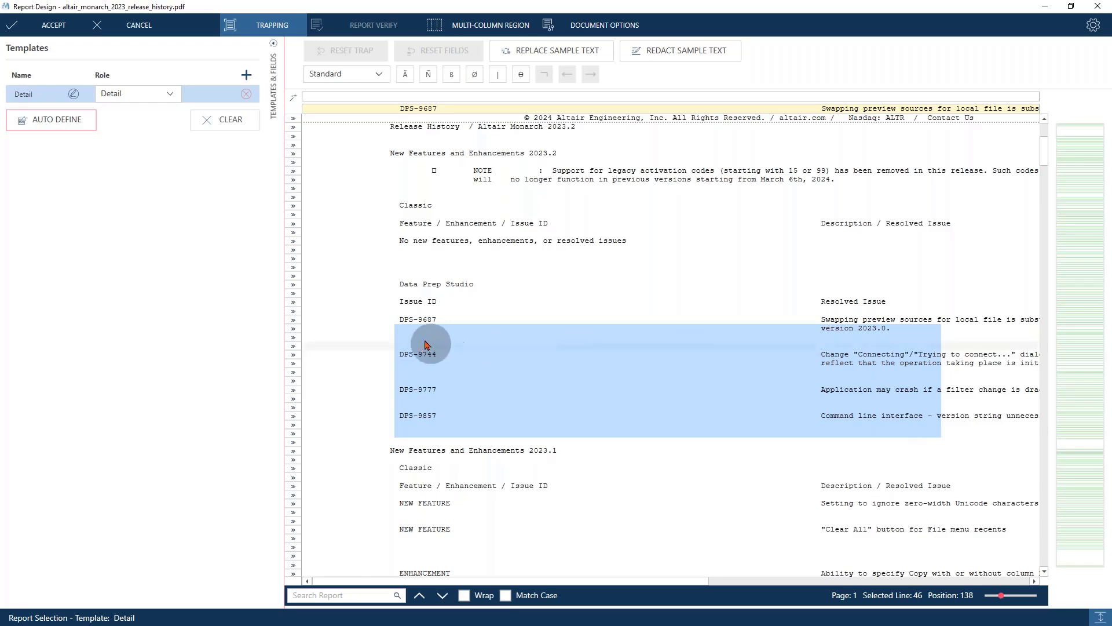
{"action": "left_click_drag", "start_coordinate": [400, 317], "coordinate": [464, 333]}
{"action": "scroll", "coordinate": [515, 394], "scroll_direction": "down", "scroll_amount": 6}
{"action": "scroll", "coordinate": [515, 394], "scroll_direction": "down", "scroll_amount": 1}
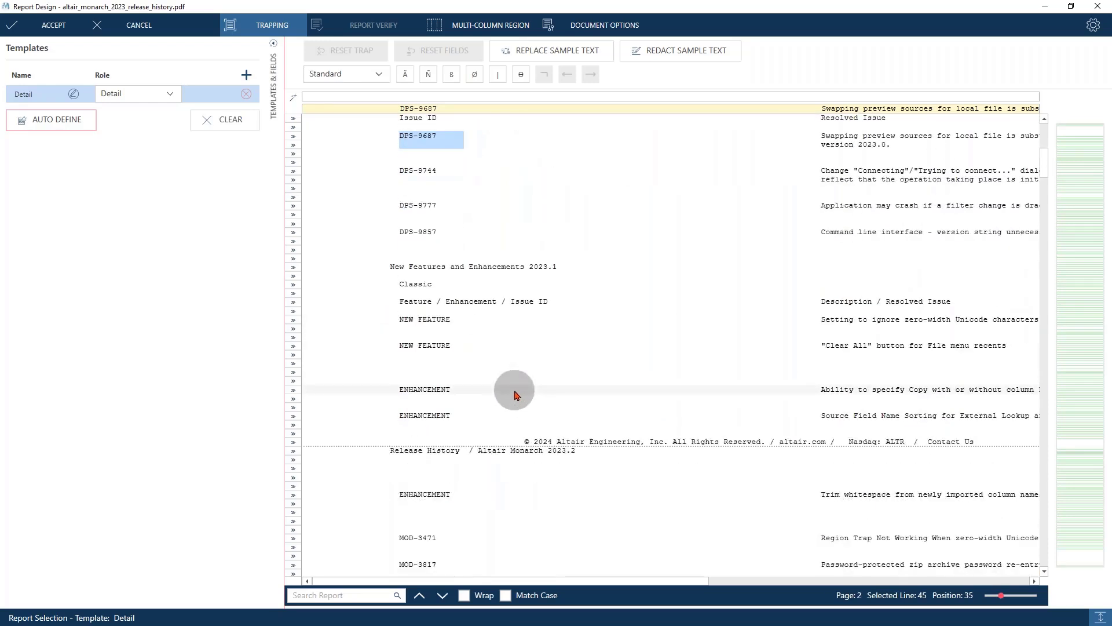
{"action": "left_click_drag", "start_coordinate": [399, 535], "coordinate": [440, 540]}
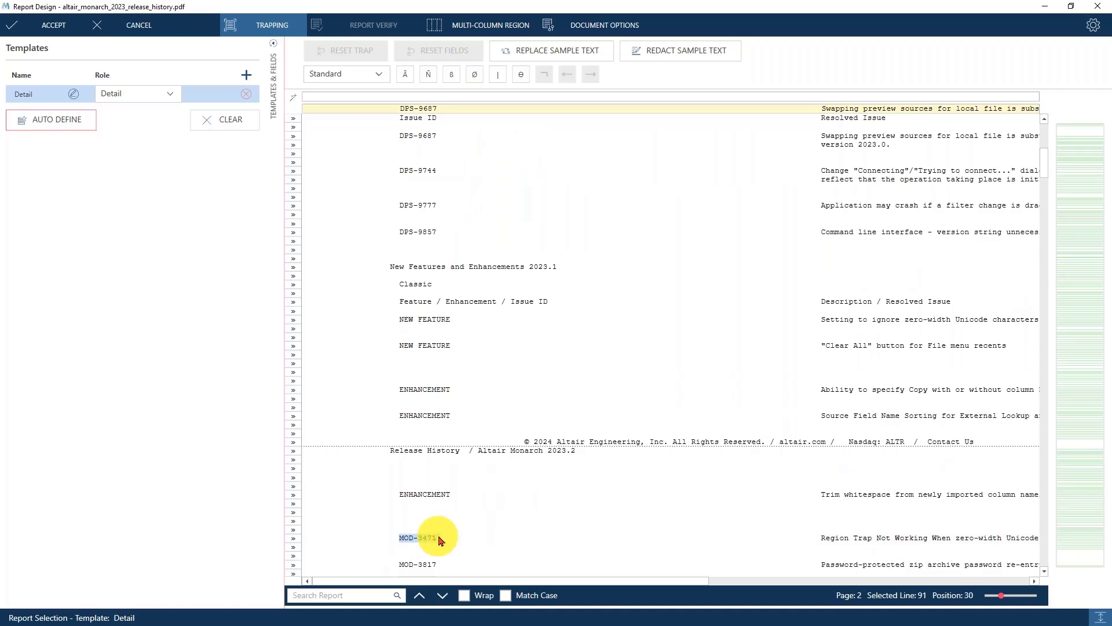
{"action": "left_click", "coordinate": [408, 320]}
{"action": "left_click", "coordinate": [422, 392]}
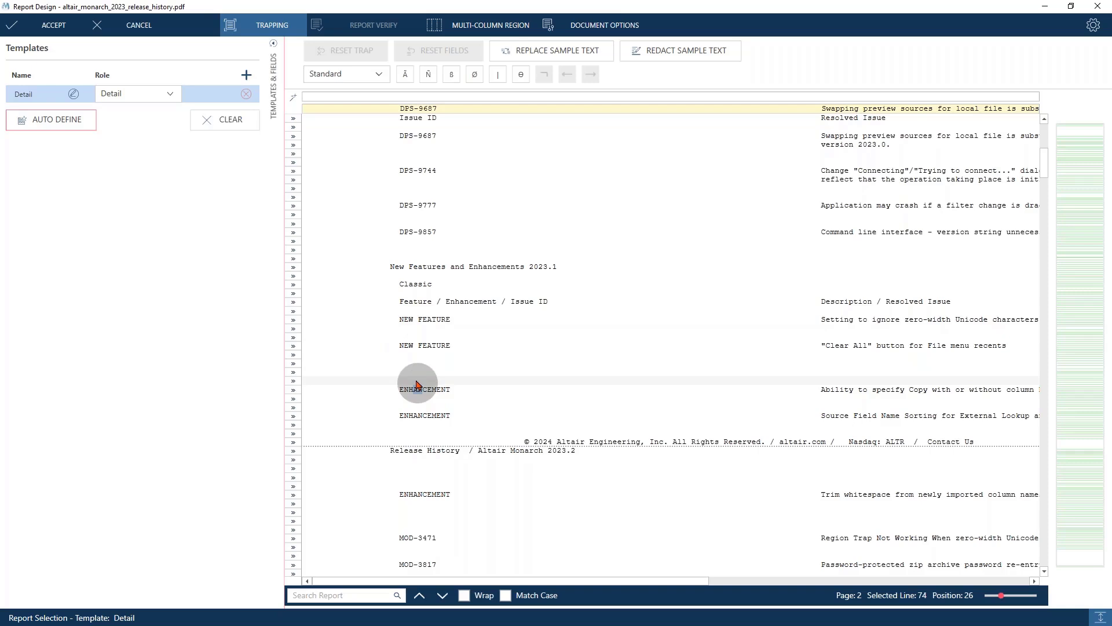
- Try trapping detail lines with the letter d above the first character of DPS-9687 in the sample line
{"action": "scroll", "coordinate": [412, 377], "scroll_direction": "up", "scroll_amount": 12}
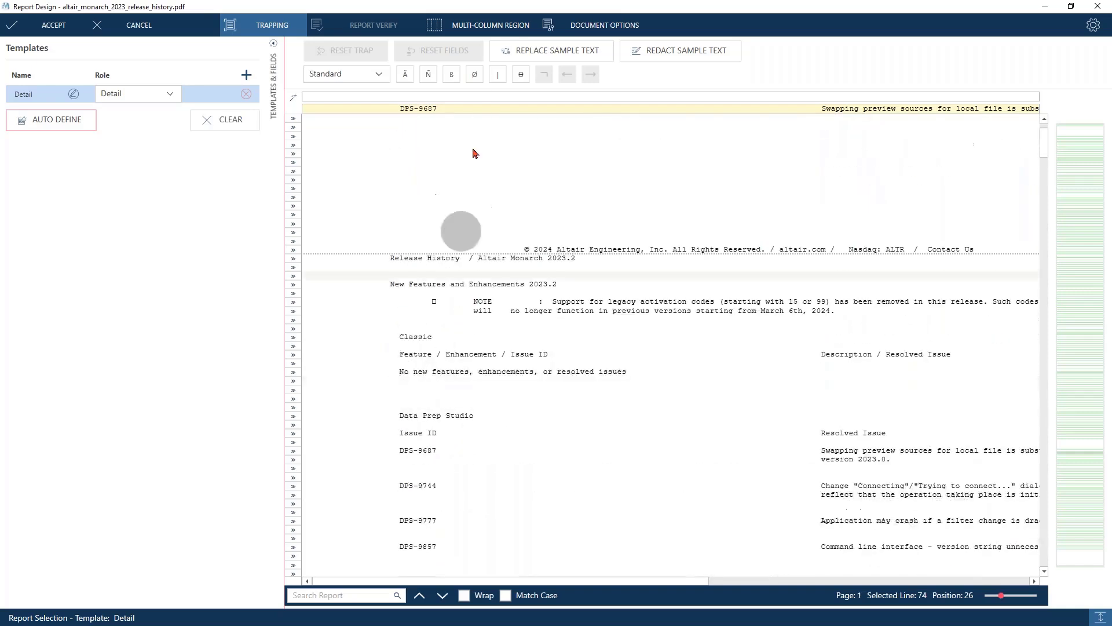
{"action": "left_click", "coordinate": [399, 95]}
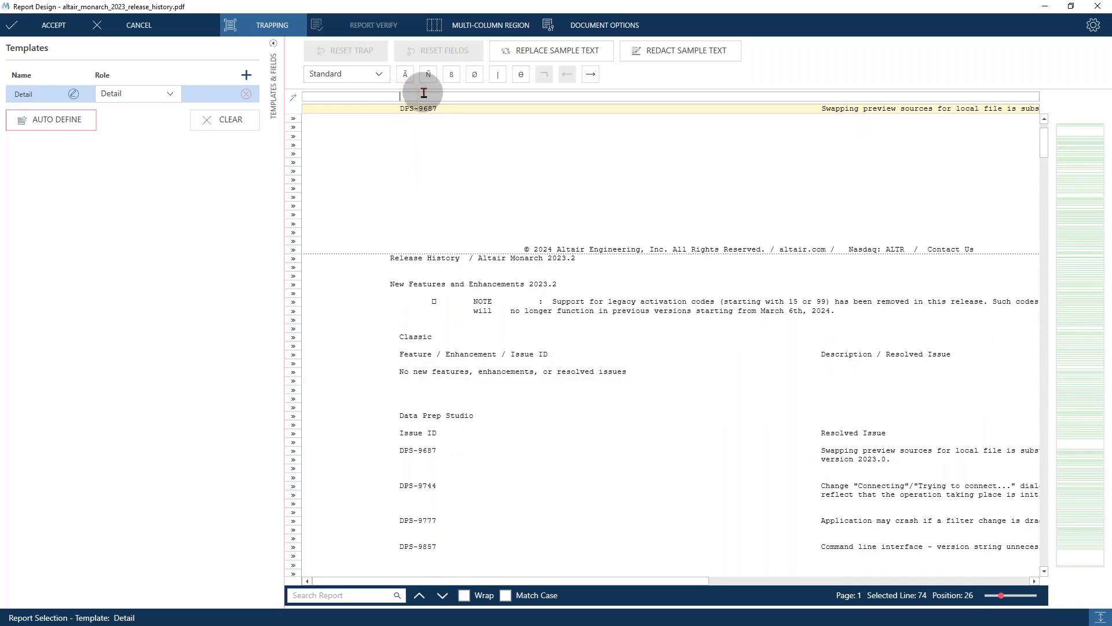
{"action": "type", "text": "D"}
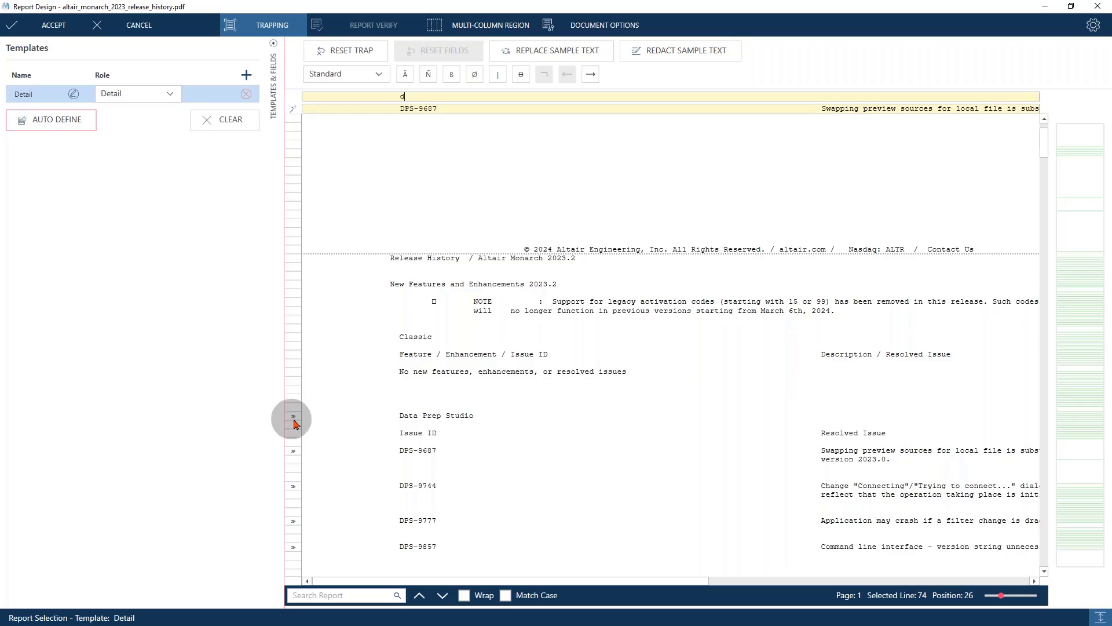
- Examine which lines the letter d traps, checking Data Prep Studio, DPS-9687 and the NEW FEATURE entry in the report
{"action": "scroll", "coordinate": [296, 426], "scroll_direction": "down", "scroll_amount": 4}
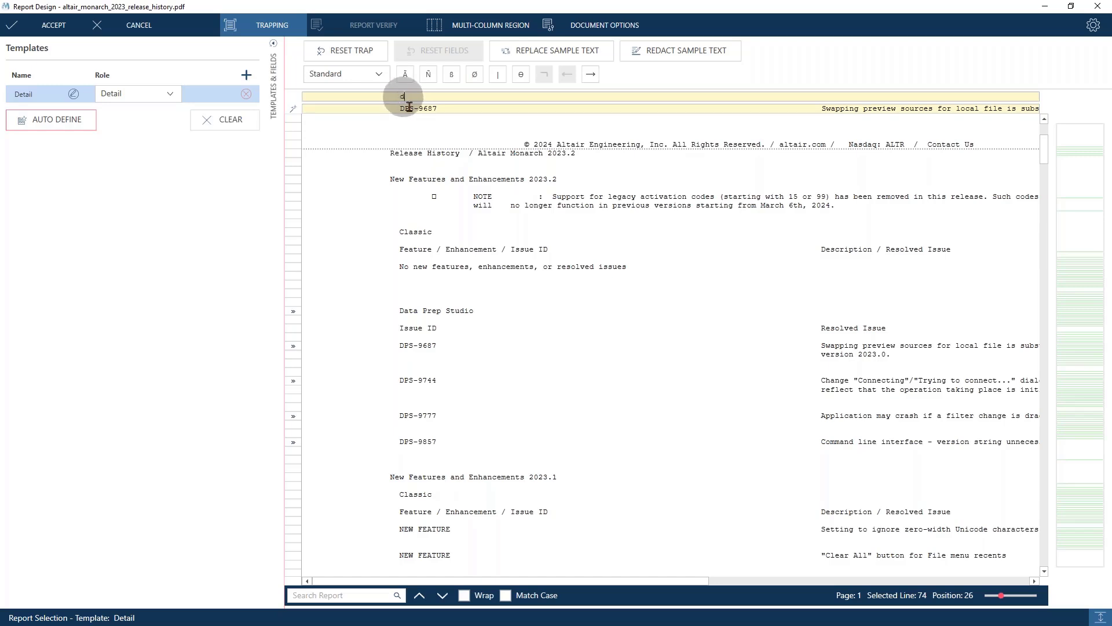
{"action": "left_click", "coordinate": [403, 316]}
{"action": "left_click_drag", "start_coordinate": [403, 316], "coordinate": [473, 315]}
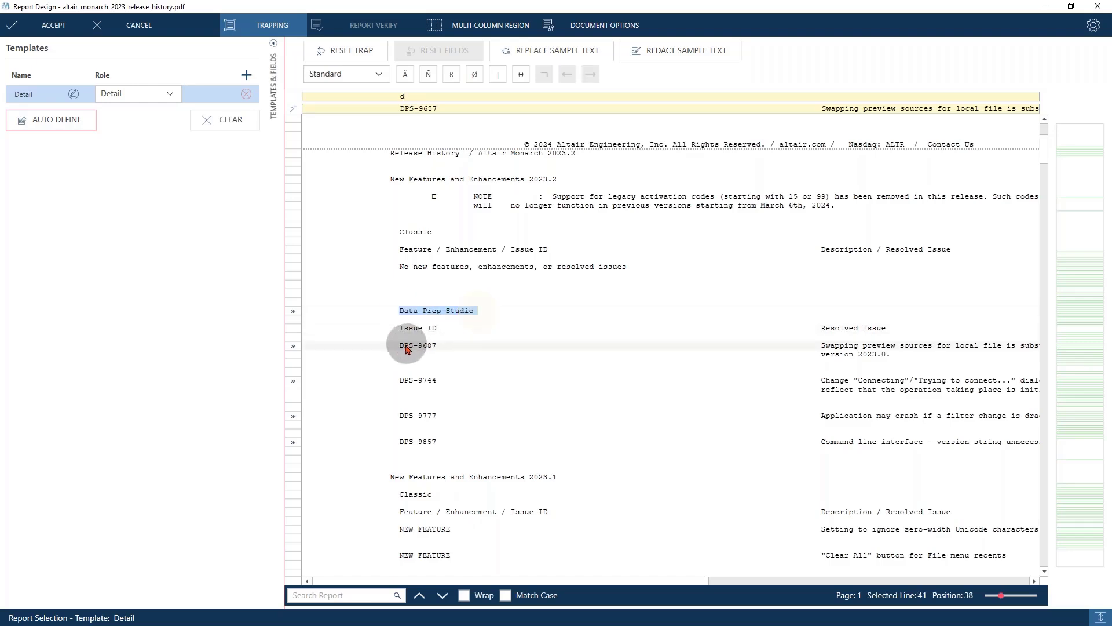
{"action": "left_click_drag", "start_coordinate": [404, 351], "coordinate": [442, 350]}
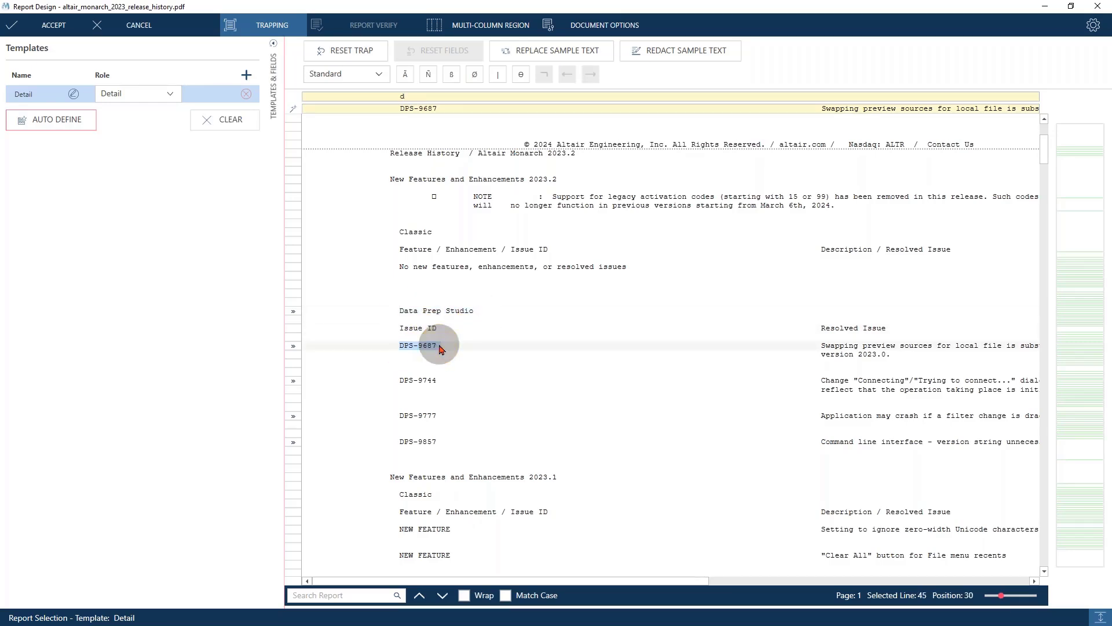
{"action": "scroll", "coordinate": [439, 349], "scroll_direction": "up", "scroll_amount": 6}
{"action": "scroll", "coordinate": [434, 350], "scroll_direction": "down", "scroll_amount": 11}
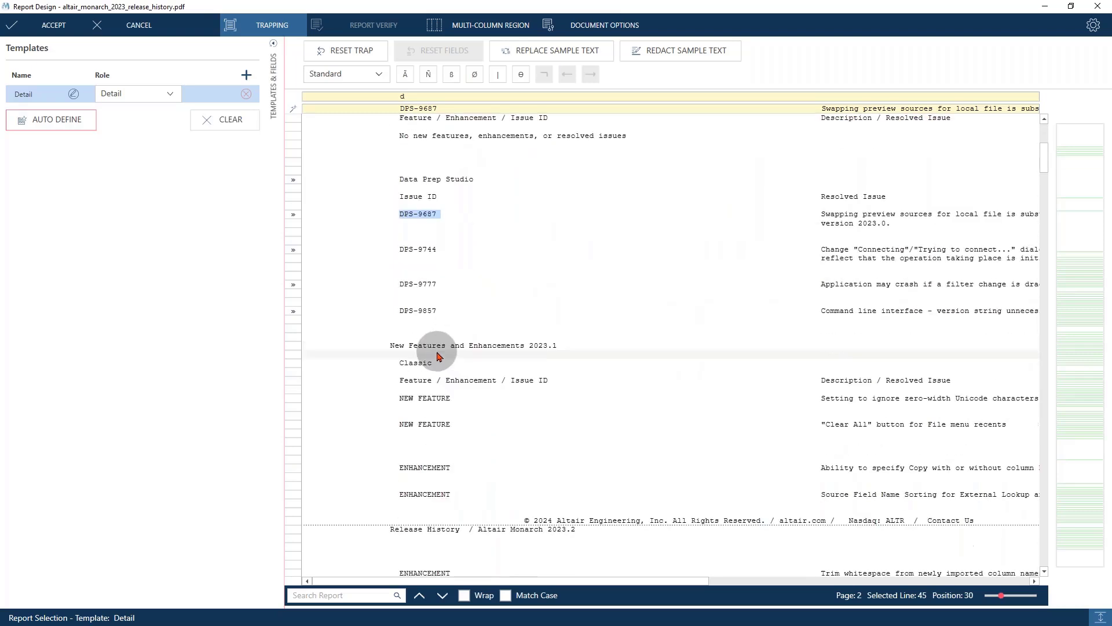
{"action": "left_click_drag", "start_coordinate": [405, 398], "coordinate": [473, 399]}
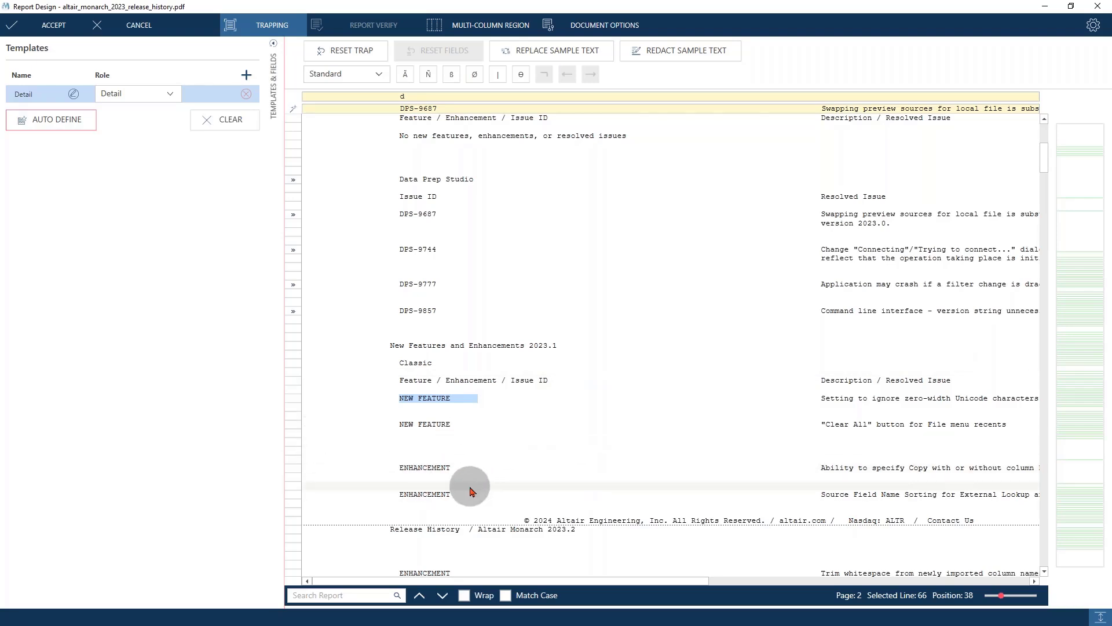
{"action": "scroll", "coordinate": [473, 490], "scroll_direction": "up", "scroll_amount": 5}
{"action": "scroll", "coordinate": [472, 489], "scroll_direction": "up", "scroll_amount": 2}
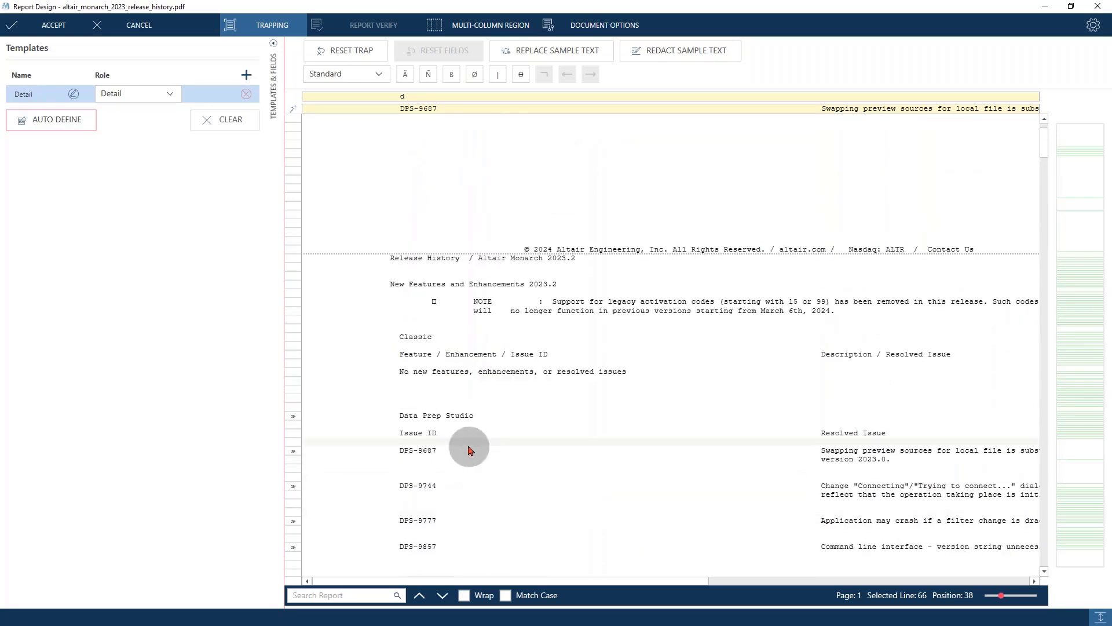
- Try adding the letter n after d in the Detail trap, and clear both characters from the trap line
{"action": "left_click", "coordinate": [406, 96]}
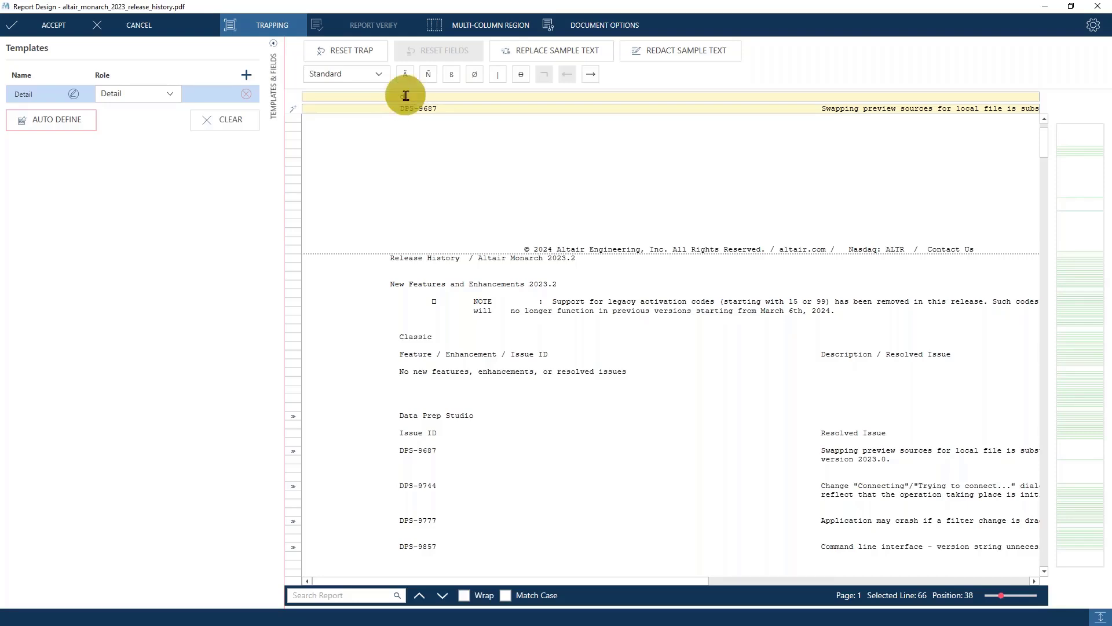
{"action": "scroll", "coordinate": [526, 380], "scroll_direction": "down", "scroll_amount": 6}
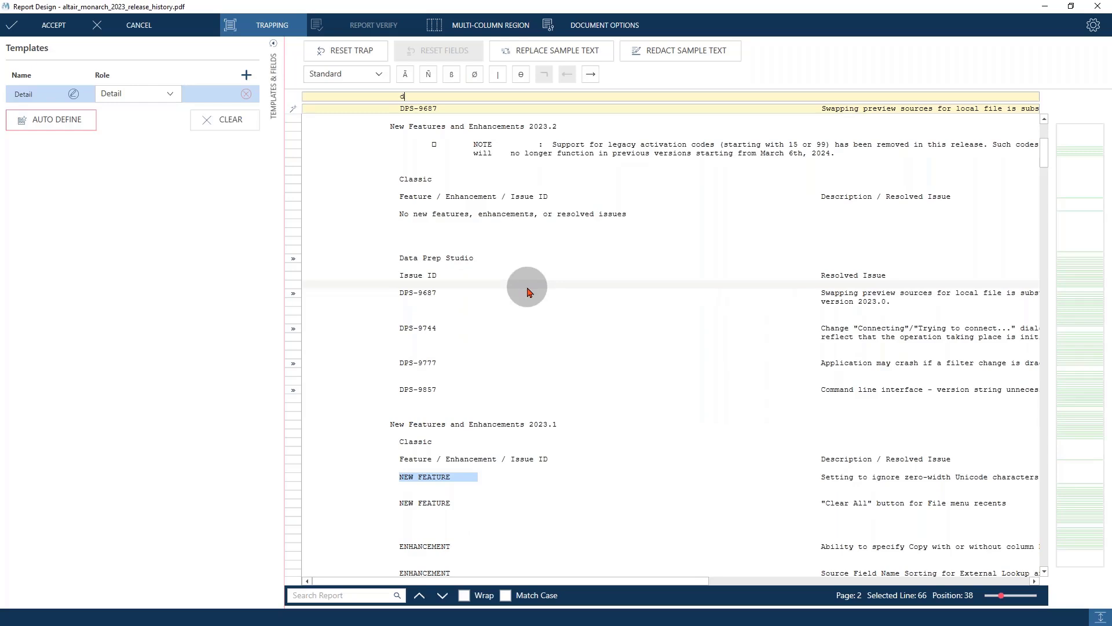
{"action": "type", "text": "n"}
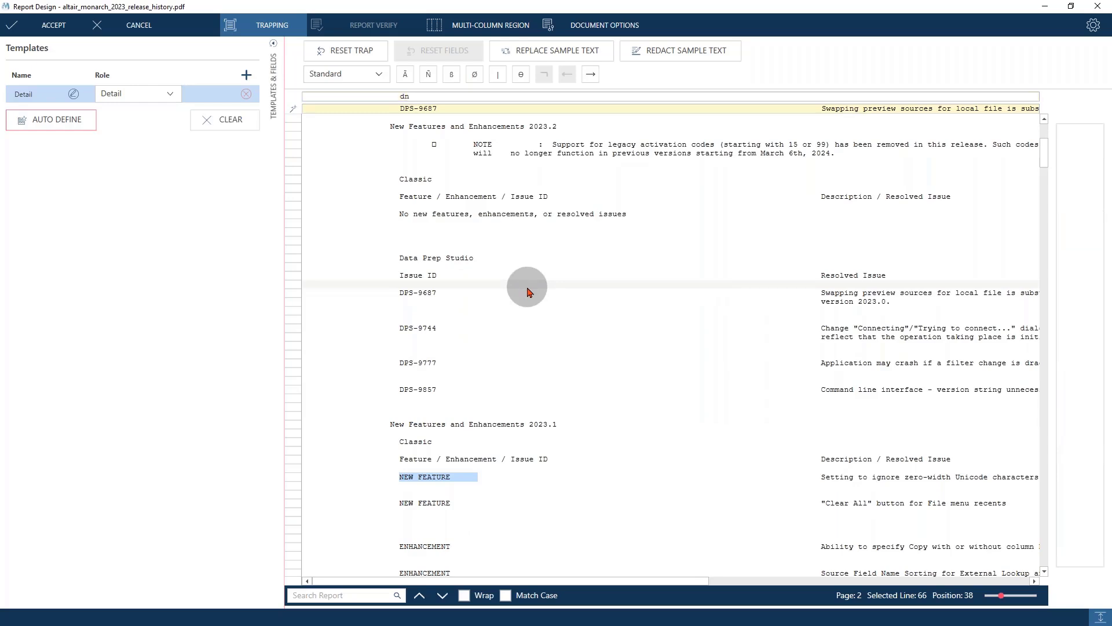
{"action": "scroll", "coordinate": [527, 292], "scroll_direction": "up", "scroll_amount": 8}
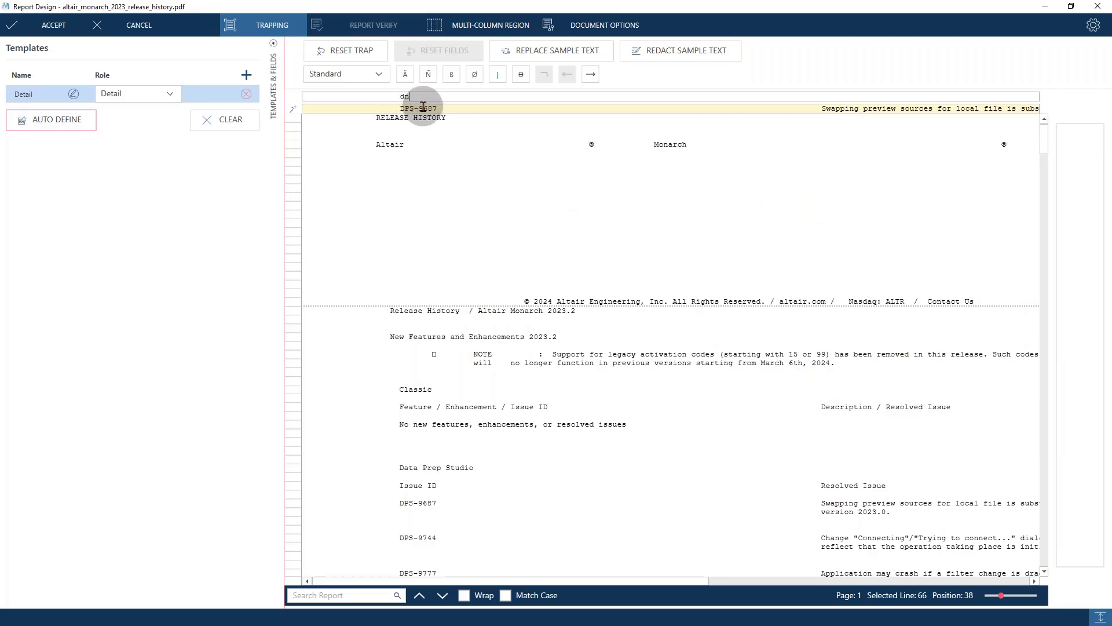
{"action": "key", "text": "BackSpace"}
{"action": "key", "text": "BackSpace"}
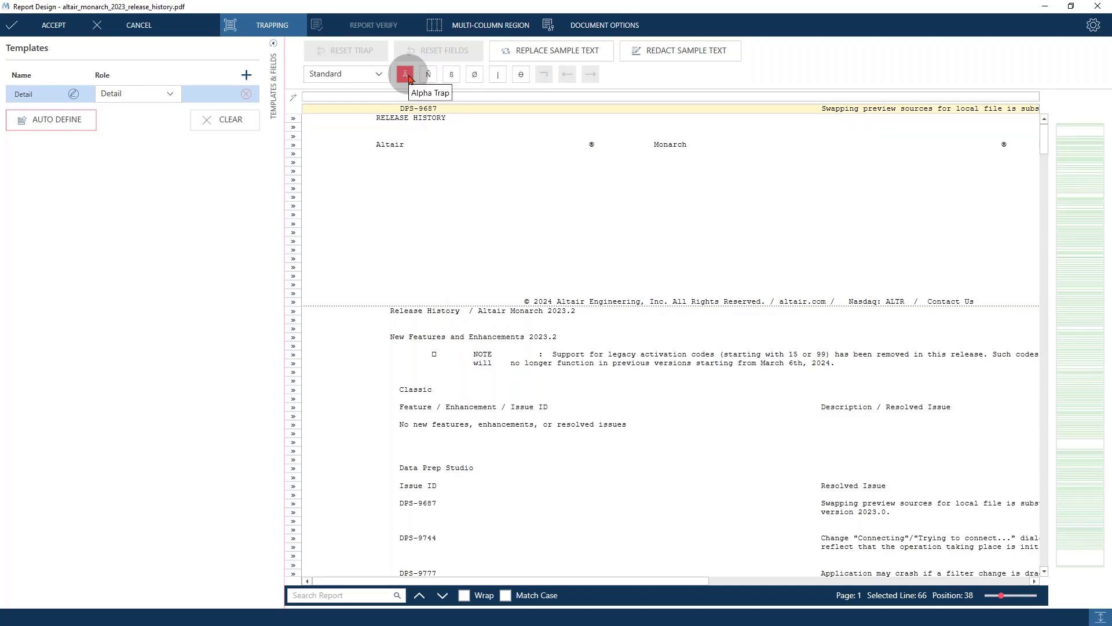
- Examine the first character position of the detail entries, selecting that column from DPS-9687 to NEW FEATURE and checking the ENHANCEMENT and MOD rows
{"action": "left_click", "coordinate": [450, 76]}
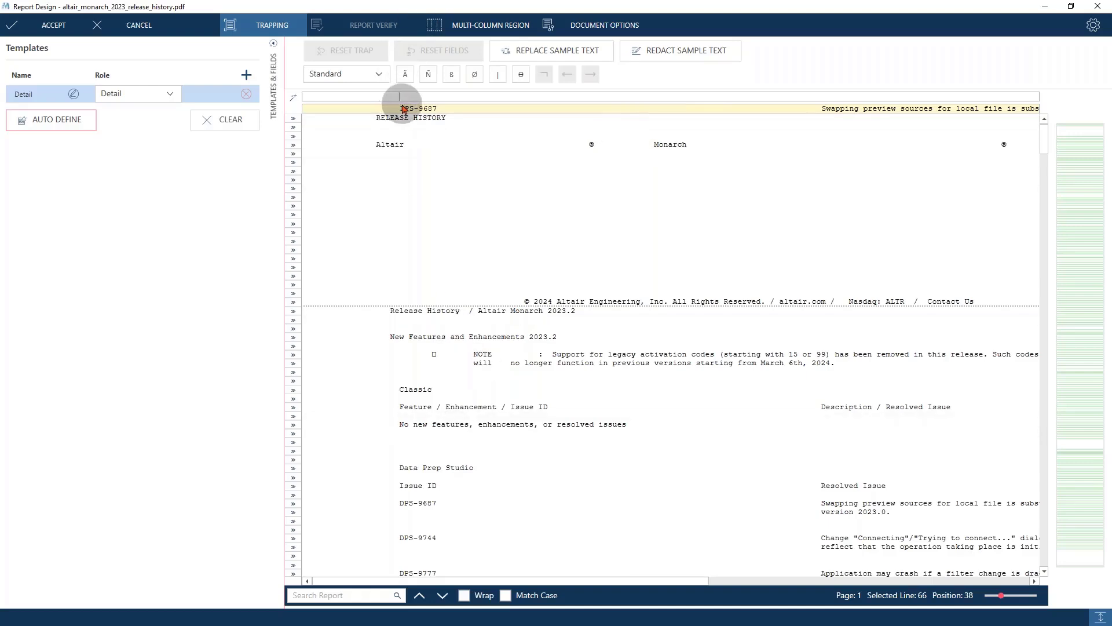
{"action": "scroll", "coordinate": [474, 520], "scroll_direction": "down", "scroll_amount": 6}
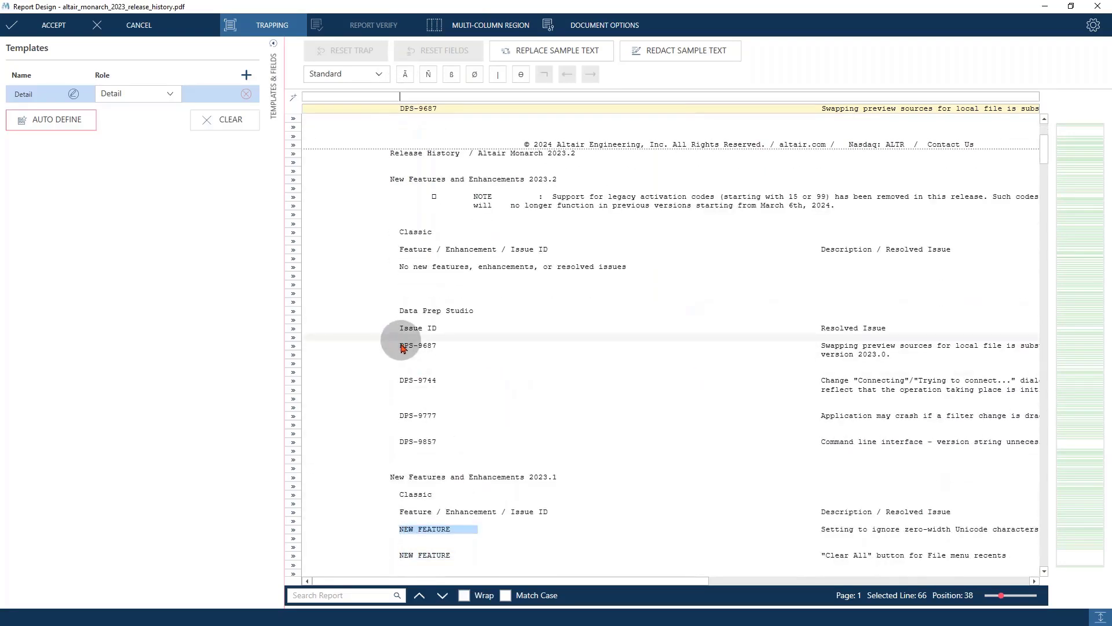
{"action": "left_click_drag", "start_coordinate": [401, 343], "coordinate": [402, 534]}
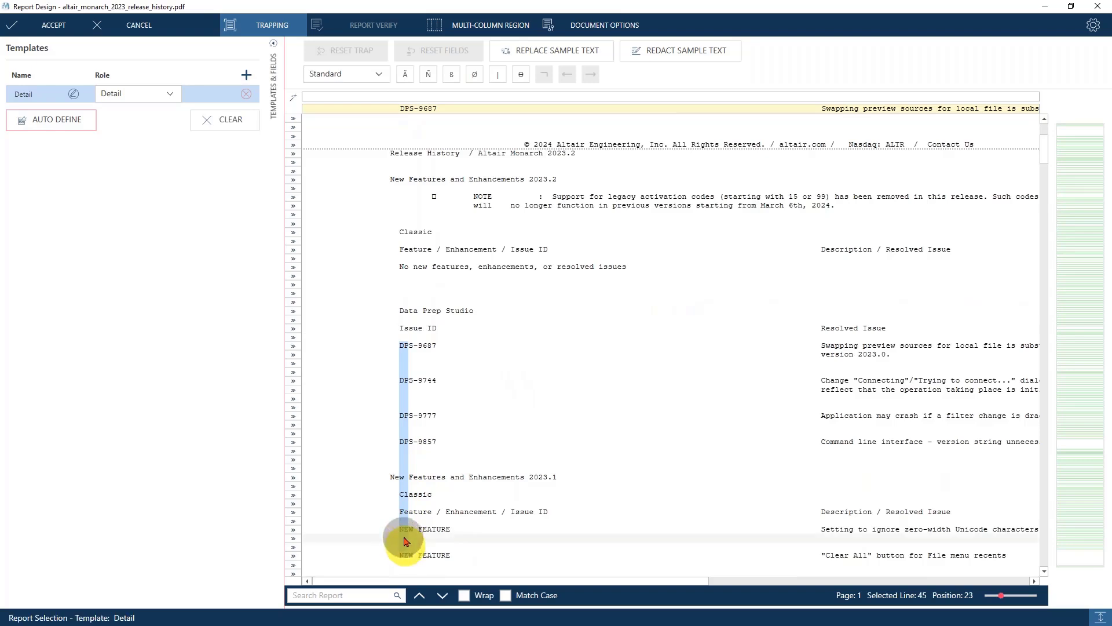
{"action": "scroll", "coordinate": [437, 515], "scroll_direction": "down", "scroll_amount": 6}
{"action": "scroll", "coordinate": [437, 514], "scroll_direction": "down", "scroll_amount": 7}
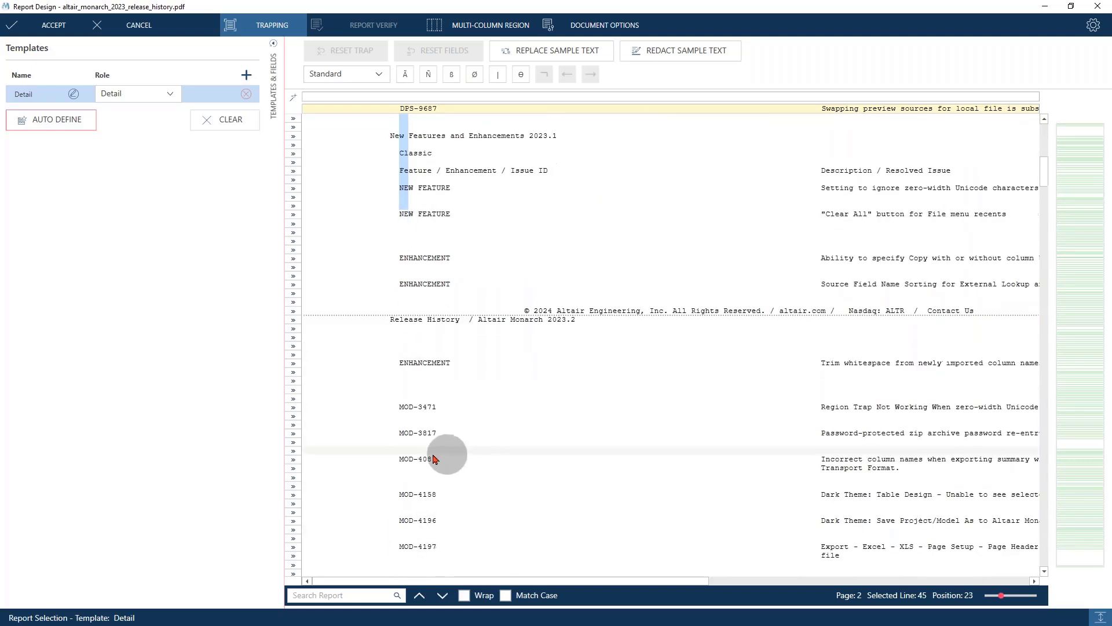
{"action": "scroll", "coordinate": [423, 454], "scroll_direction": "up", "scroll_amount": 3}
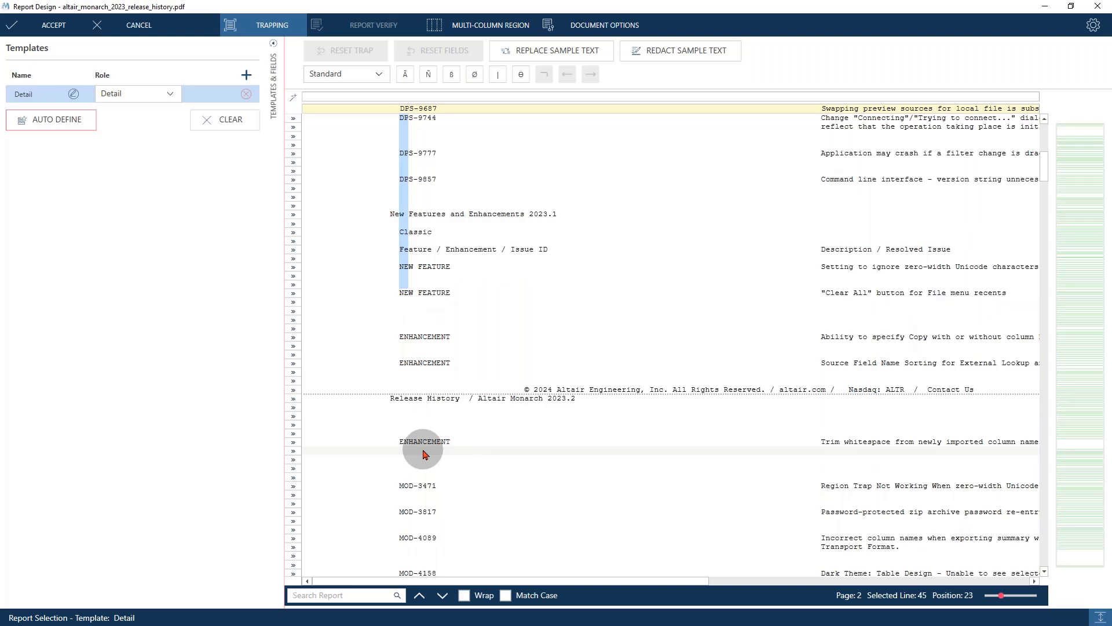
- Set an alpha trap character (Å) above the first character of DPS-9687 in the Detail template's trap line
{"action": "scroll", "coordinate": [424, 454], "scroll_direction": "up", "scroll_amount": 16}
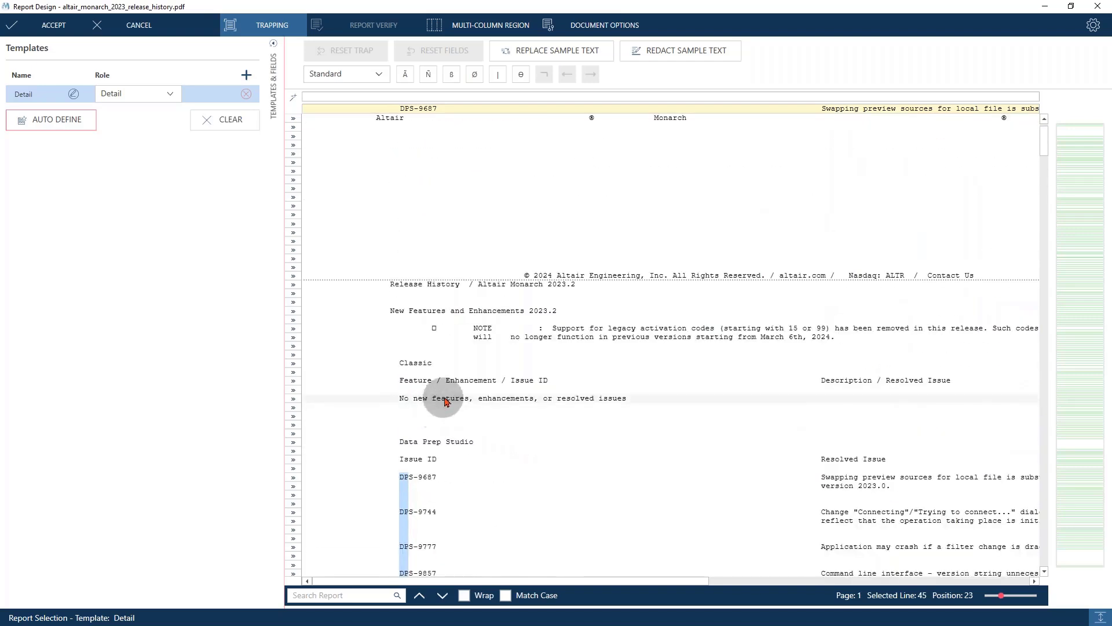
{"action": "scroll", "coordinate": [449, 397], "scroll_direction": "down", "scroll_amount": 6}
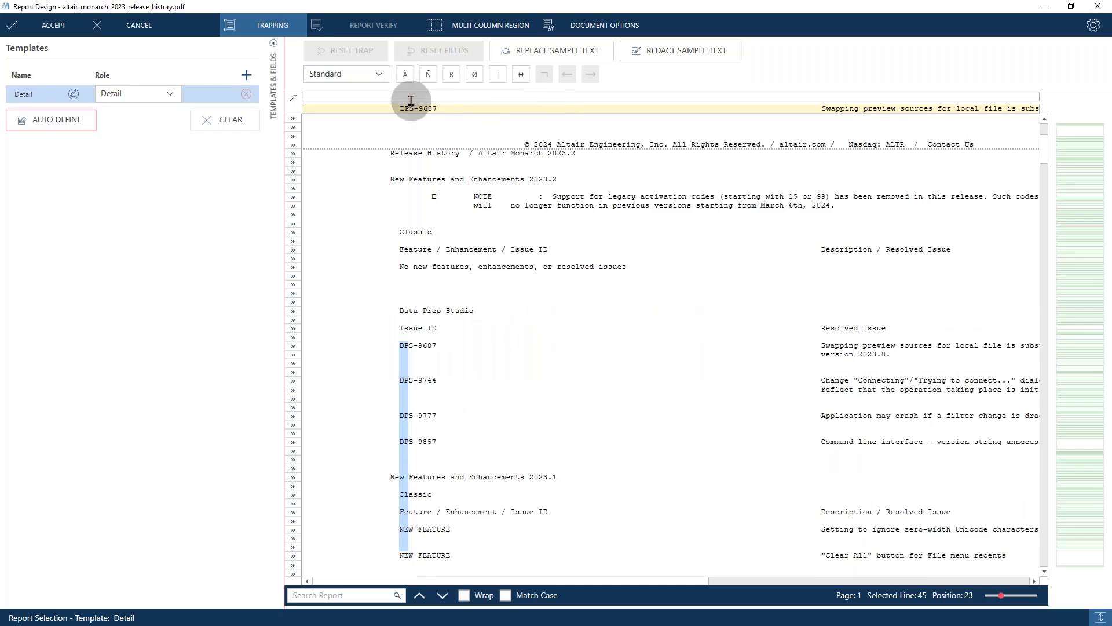
{"action": "left_click", "coordinate": [405, 74]}
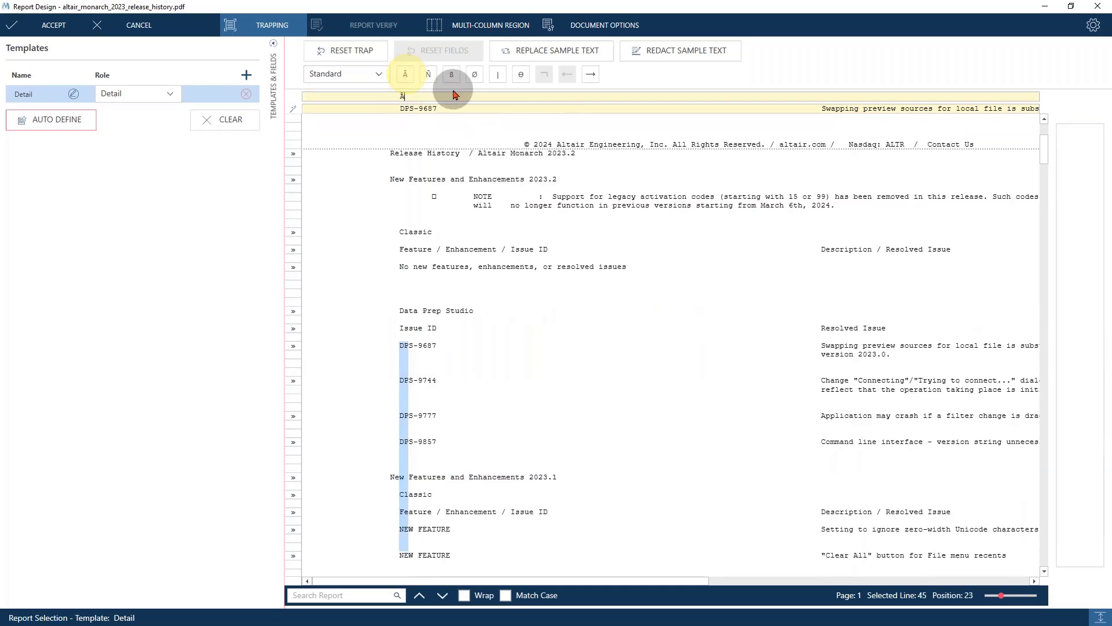
{"action": "left_click", "coordinate": [457, 323]}
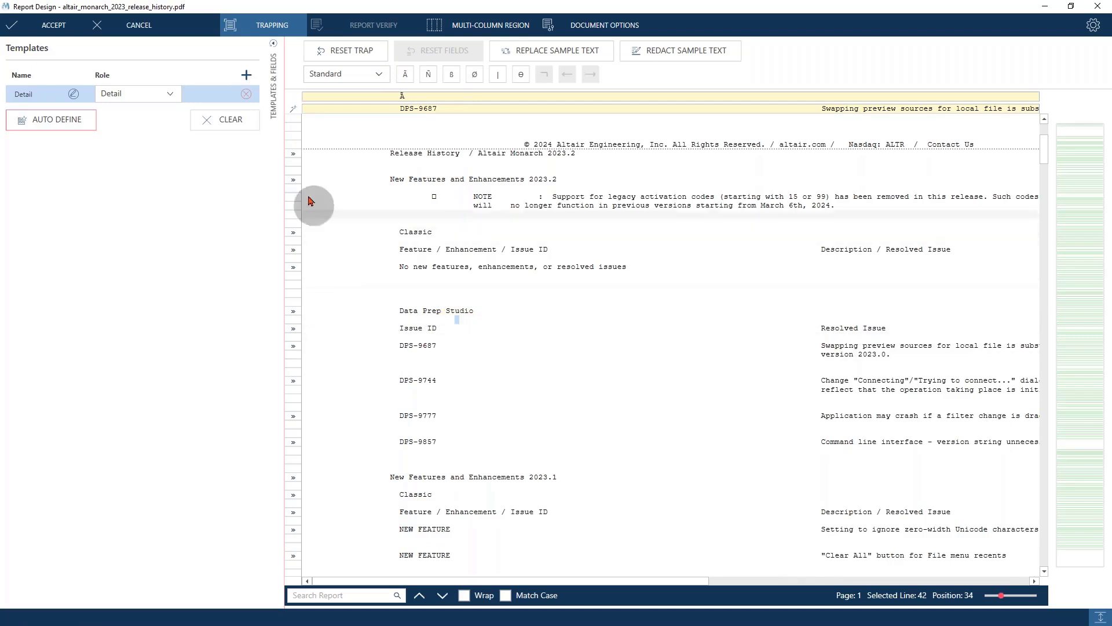
- Examine which lines the alpha trap captures, checking the Release History and New Features headings, the Classic section and the entries on following pages
{"action": "left_click", "coordinate": [295, 157]}
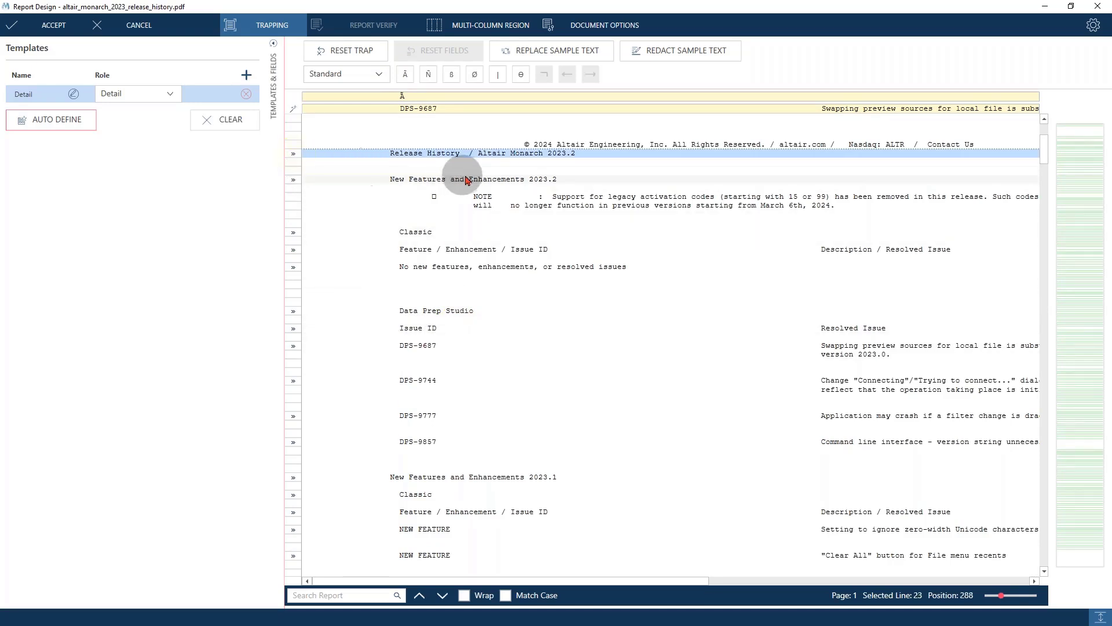
{"action": "left_click", "coordinate": [295, 181]}
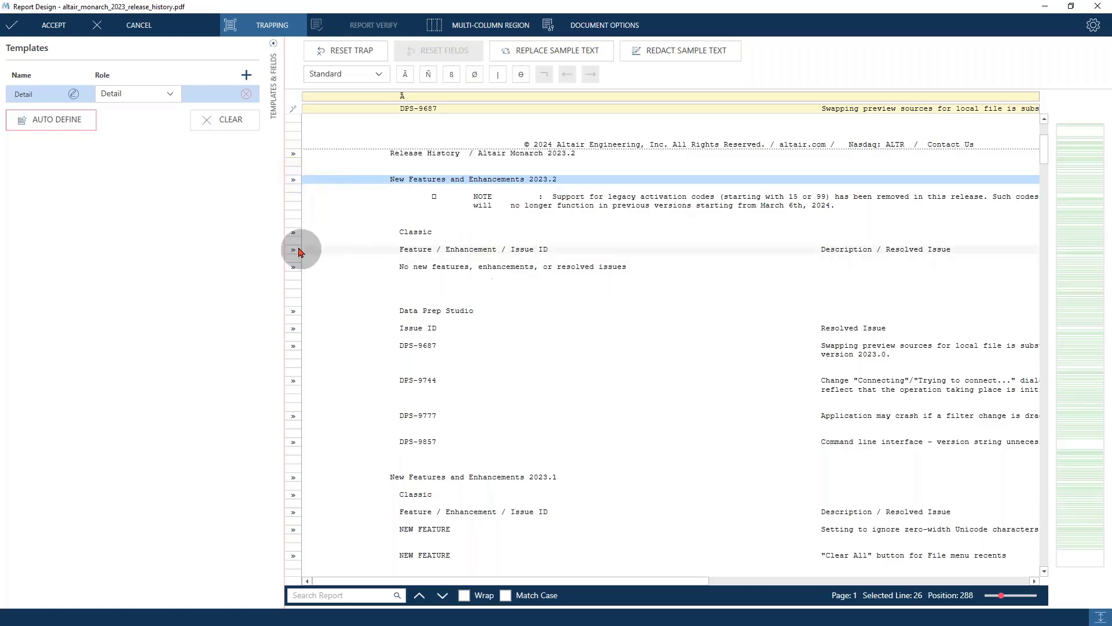
{"action": "left_click_drag", "start_coordinate": [385, 232], "coordinate": [522, 272]}
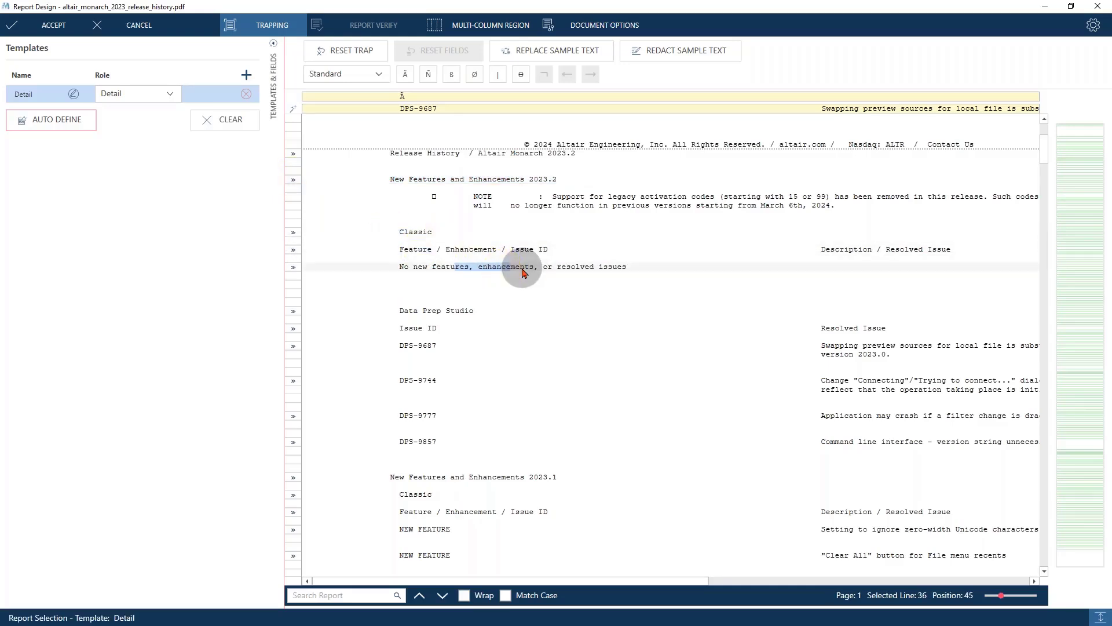
{"action": "scroll", "coordinate": [522, 272], "scroll_direction": "down", "scroll_amount": 3}
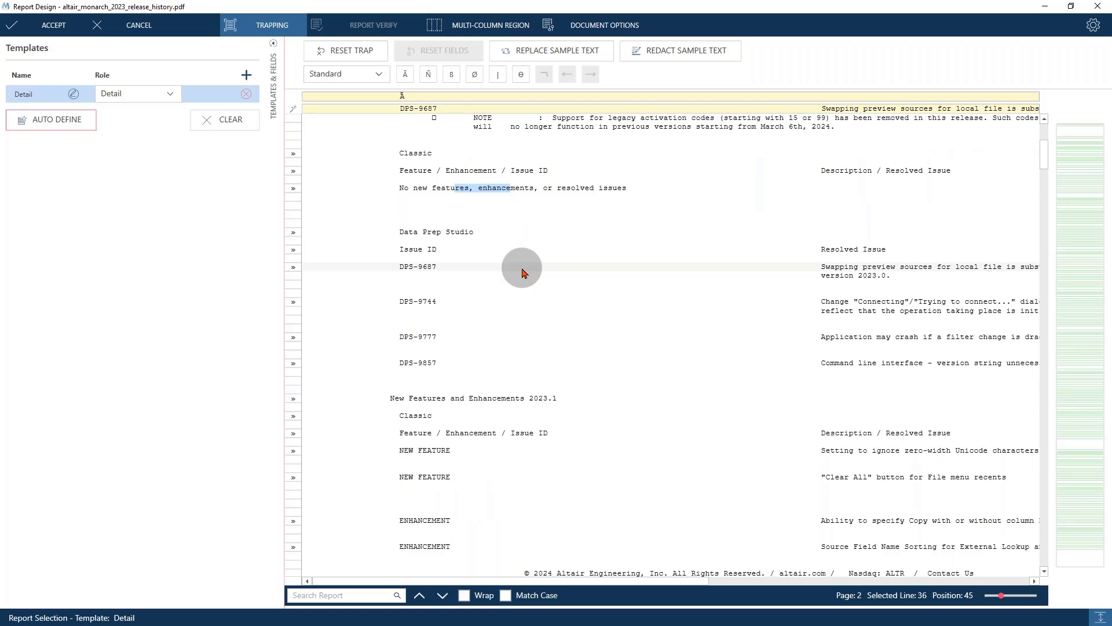
{"action": "scroll", "coordinate": [522, 273], "scroll_direction": "down", "scroll_amount": 7}
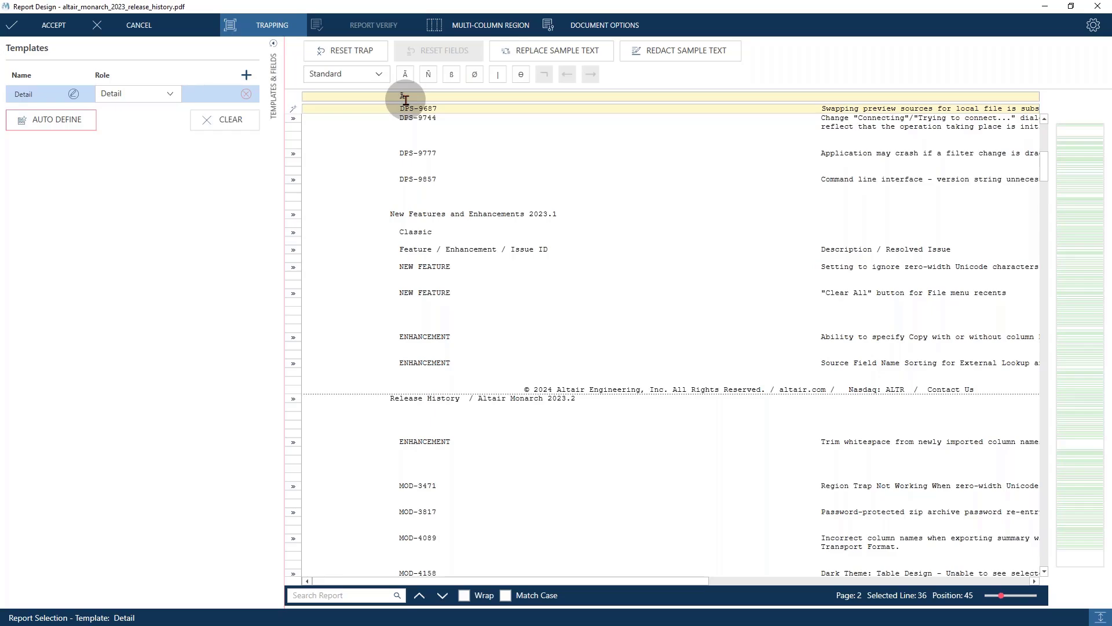
{"action": "scroll", "coordinate": [423, 169], "scroll_direction": "down", "scroll_amount": 15}
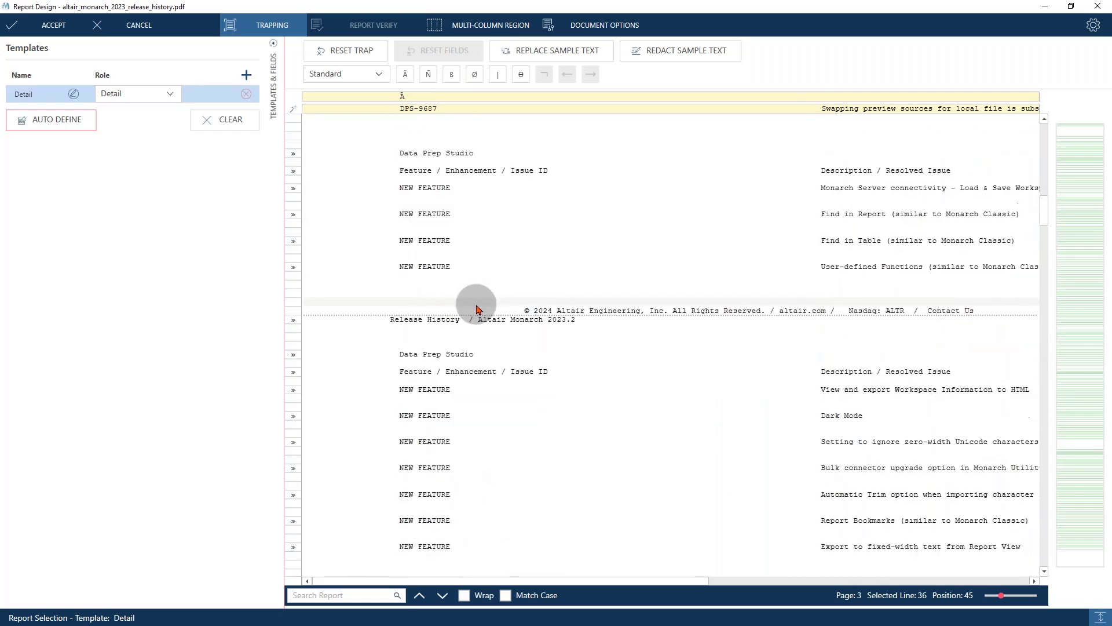
{"action": "scroll", "coordinate": [476, 308], "scroll_direction": "down", "scroll_amount": 20}
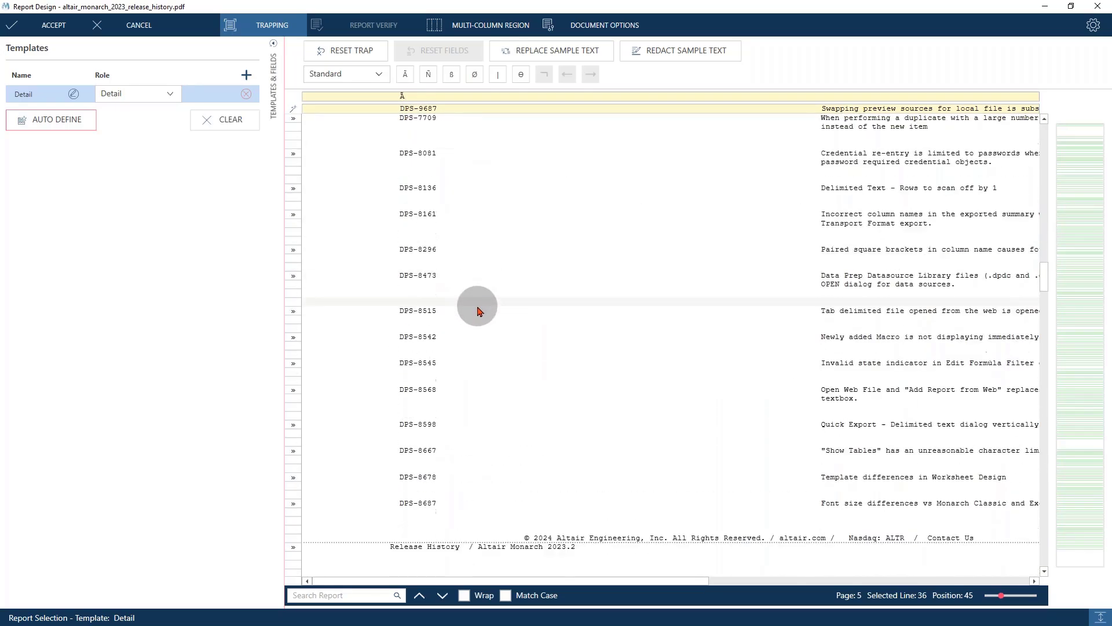
{"action": "scroll", "coordinate": [476, 307], "scroll_direction": "up", "scroll_amount": 20}
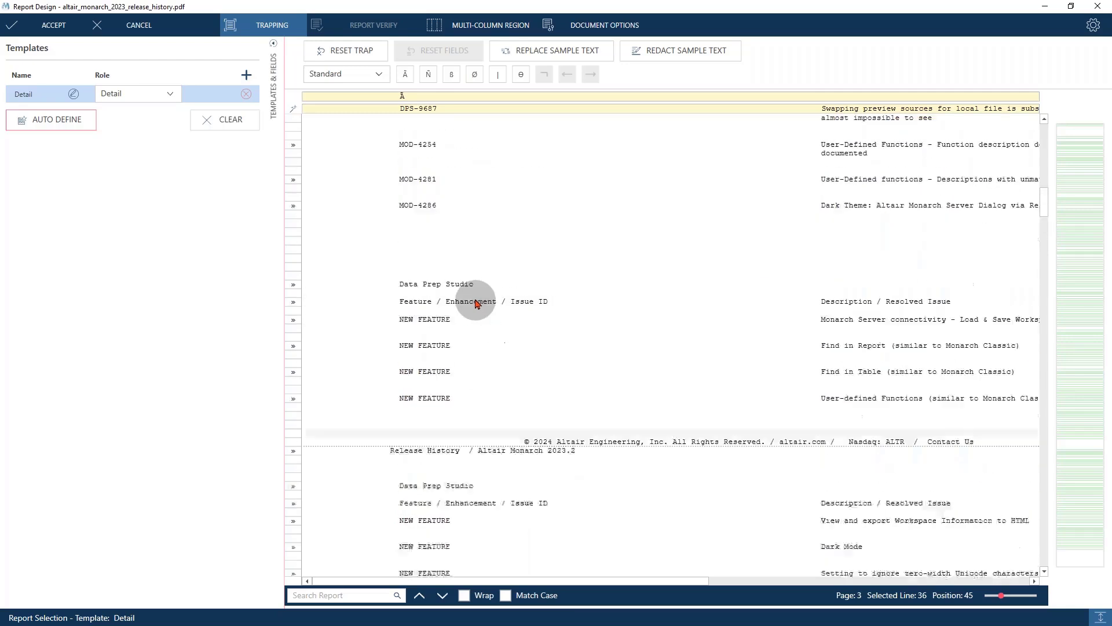
{"action": "scroll", "coordinate": [474, 294], "scroll_direction": "up", "scroll_amount": 1}
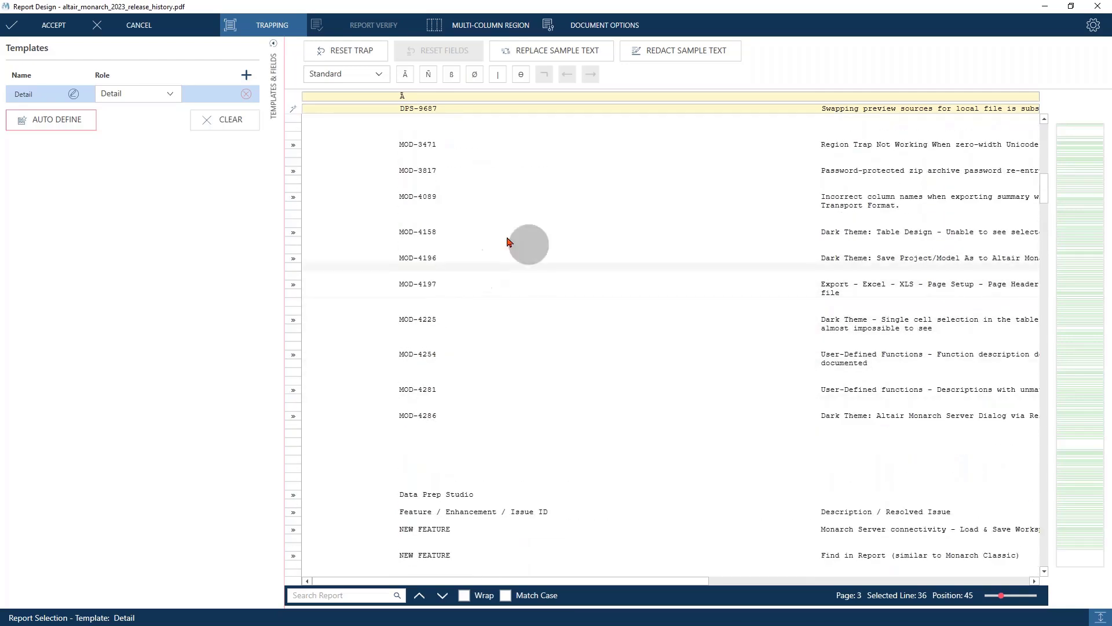
- Try adding a hyphen to the trap above the one in DPS-9687, check the MOD and NEW FEATURE rows, and remove the hyphen
{"action": "left_click", "coordinate": [413, 96]}
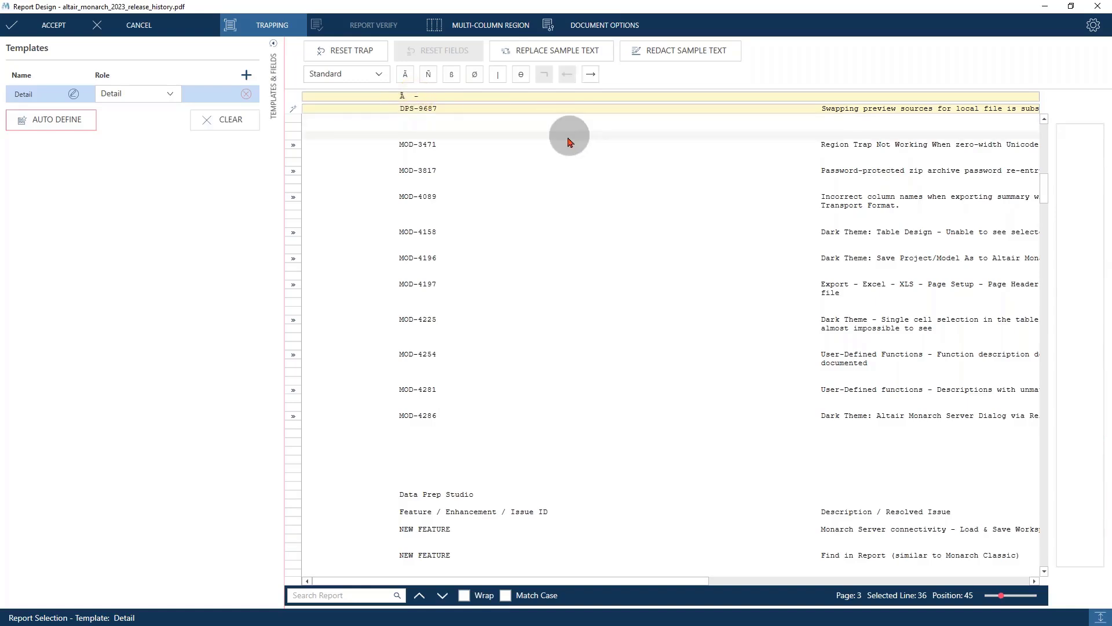
{"action": "scroll", "coordinate": [497, 392], "scroll_direction": "up", "scroll_amount": 5}
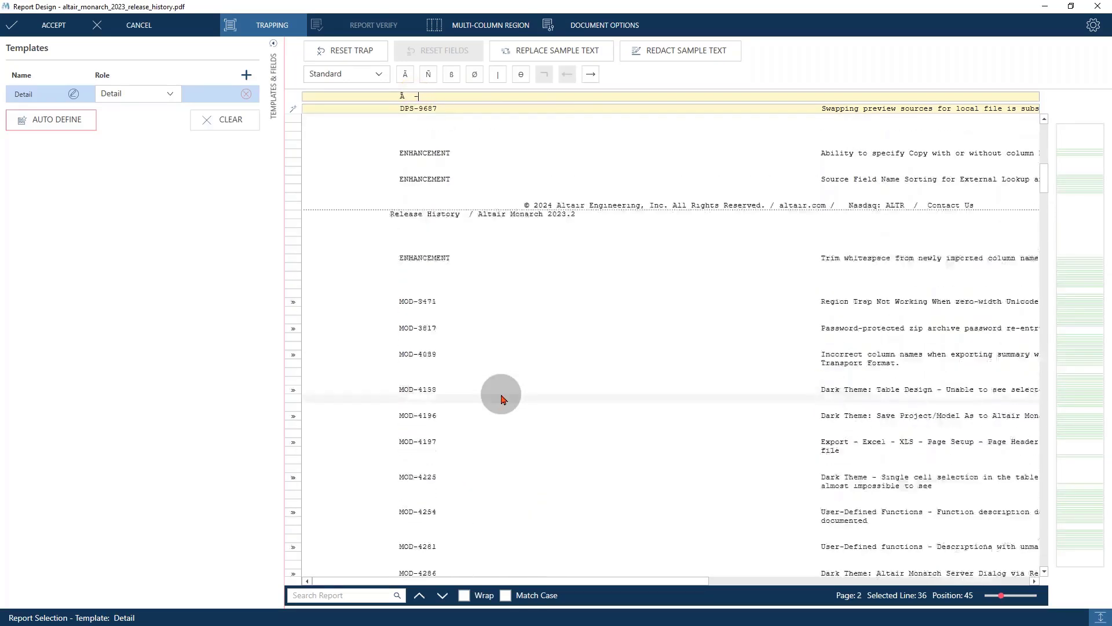
{"action": "scroll", "coordinate": [434, 326], "scroll_direction": "down", "scroll_amount": 6}
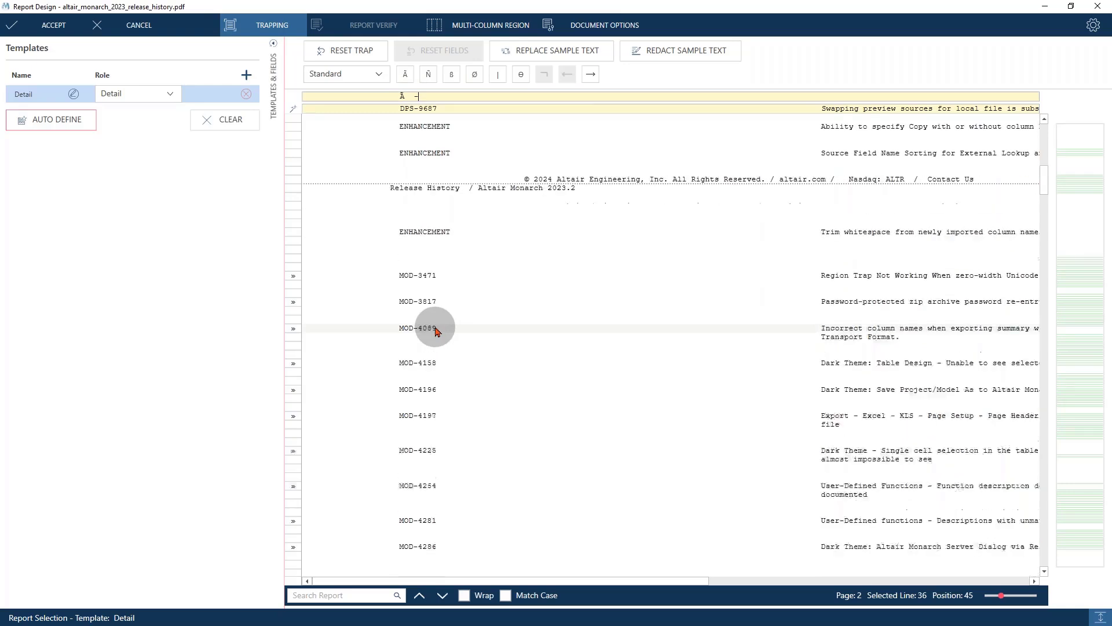
{"action": "scroll", "coordinate": [436, 331], "scroll_direction": "down", "scroll_amount": 3}
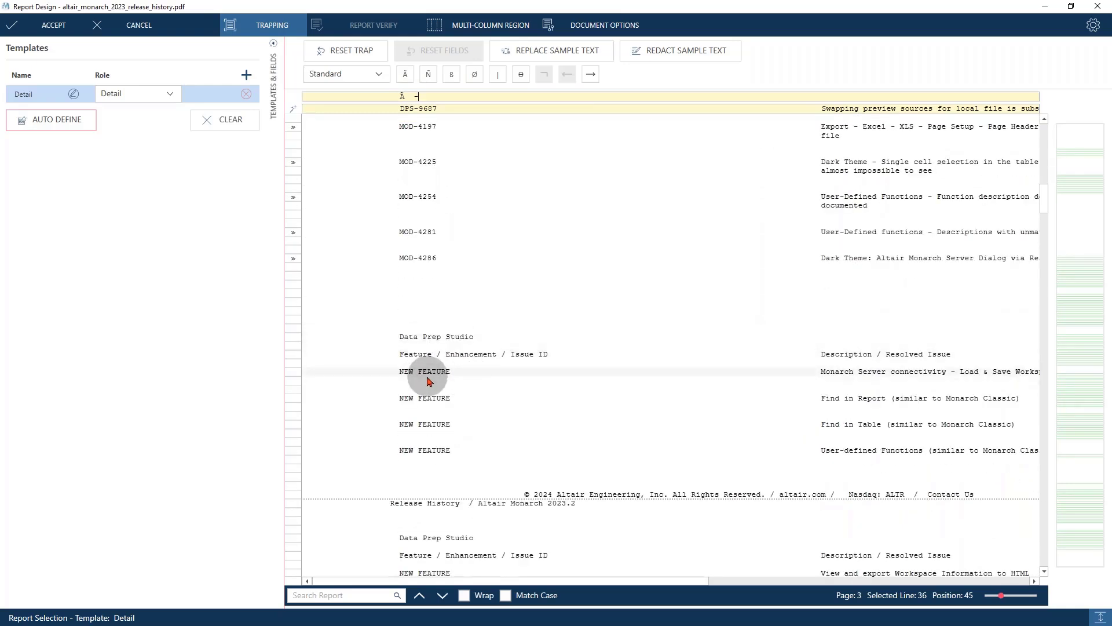
{"action": "scroll", "coordinate": [433, 300], "scroll_direction": "up", "scroll_amount": 1}
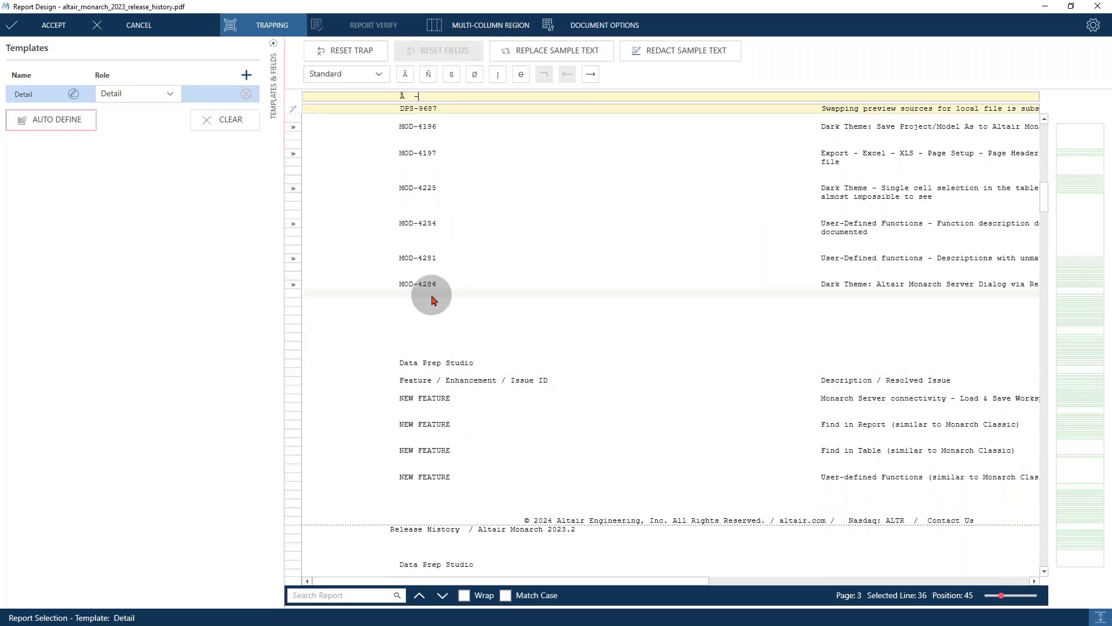
{"action": "key", "text": "BackSpace"}
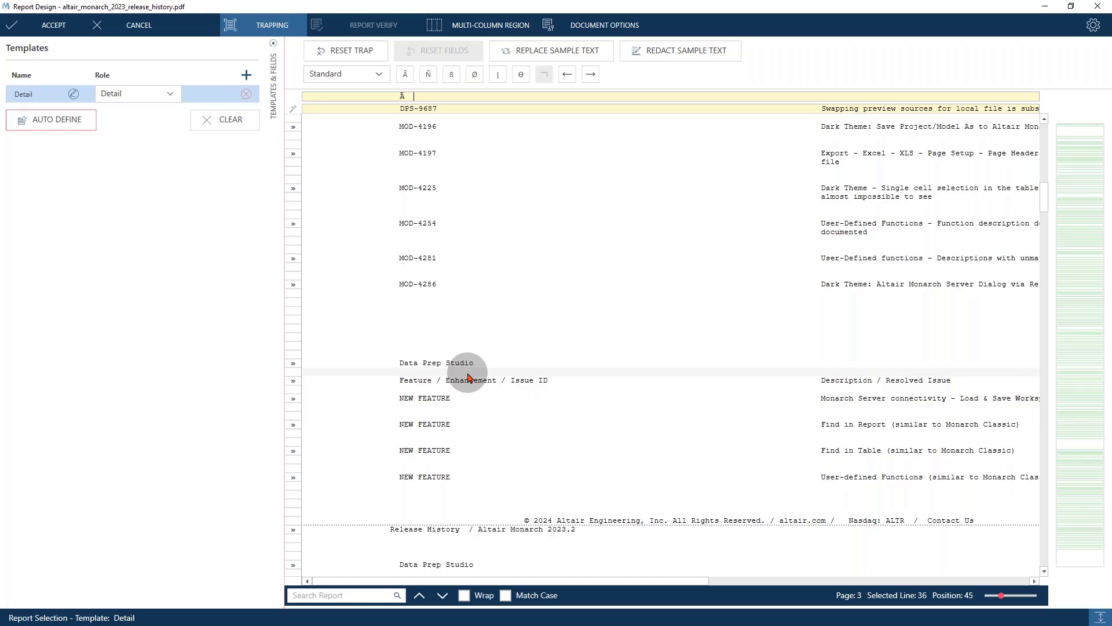
- Try adding a second alpha trap (Å) above the description's first character, and check the NEW FEATURE row for the "Clear All" button
{"action": "scroll", "coordinate": [658, 427], "scroll_direction": "up", "scroll_amount": 5}
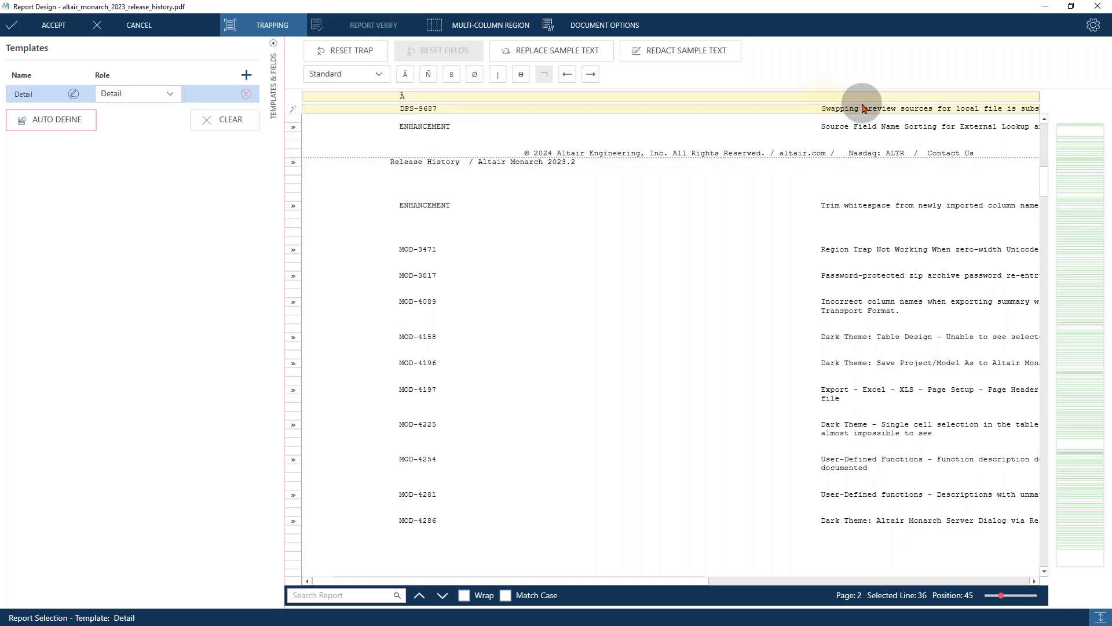
{"action": "left_click", "coordinate": [405, 74]}
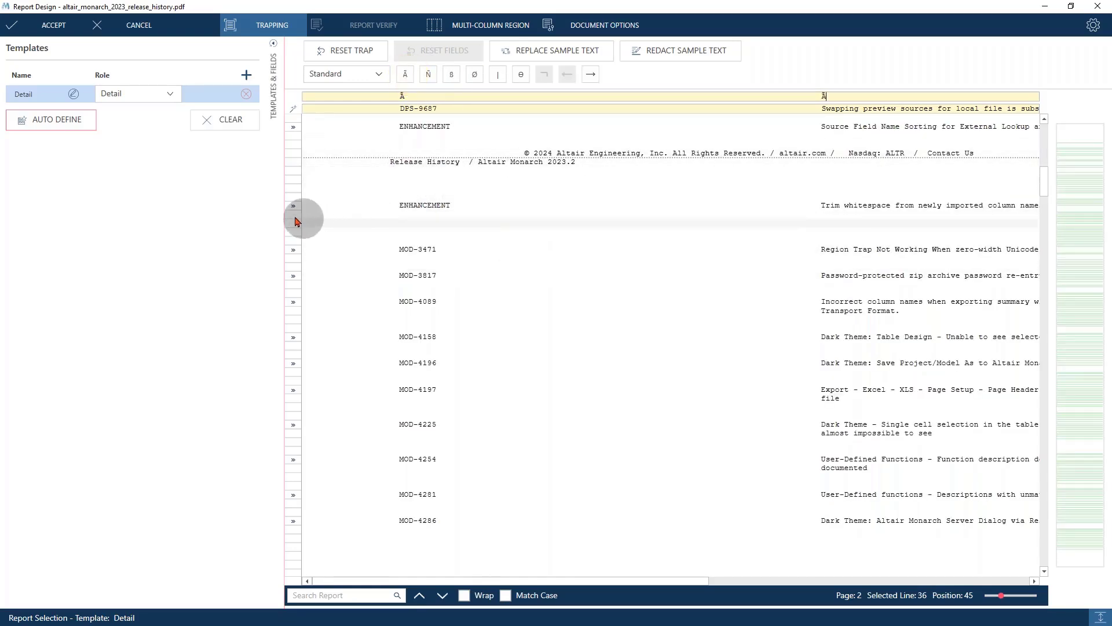
{"action": "scroll", "coordinate": [431, 228], "scroll_direction": "up", "scroll_amount": 3}
{"action": "scroll", "coordinate": [430, 228], "scroll_direction": "up", "scroll_amount": 5}
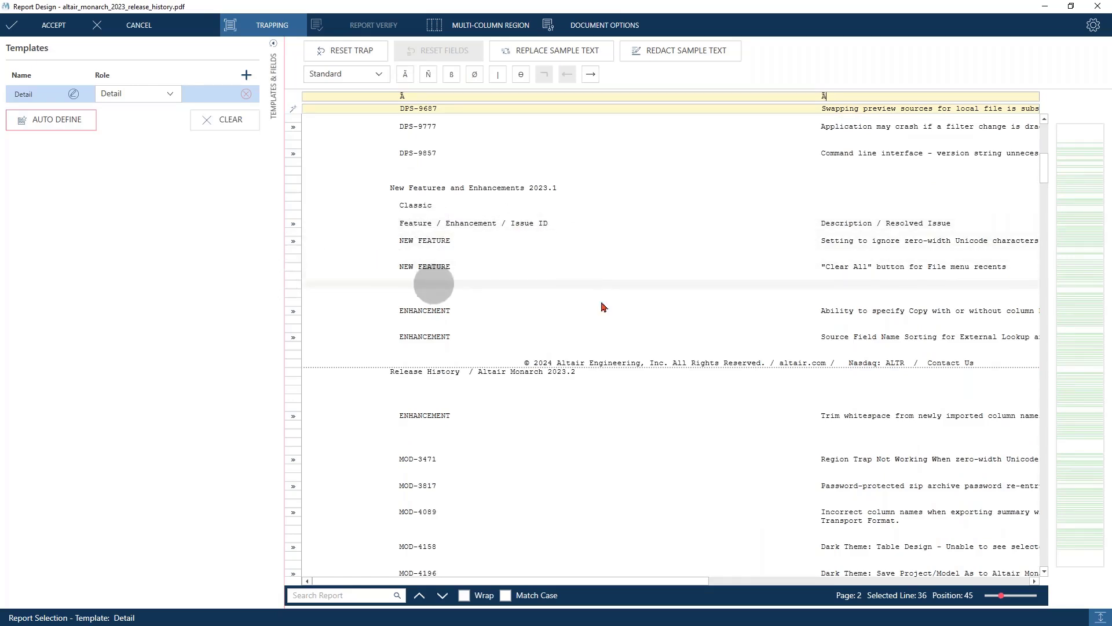
{"action": "left_click", "coordinate": [292, 267]}
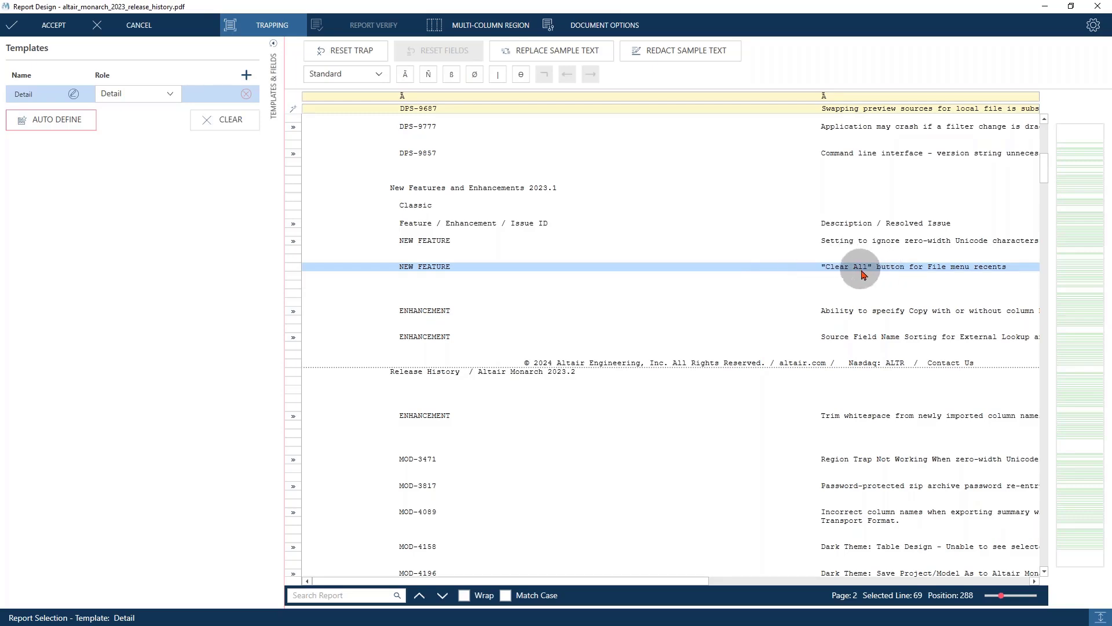
- Replace the alpha trap above the description's first character with a non-blank trap (Ø)
{"action": "left_click", "coordinate": [827, 95]}
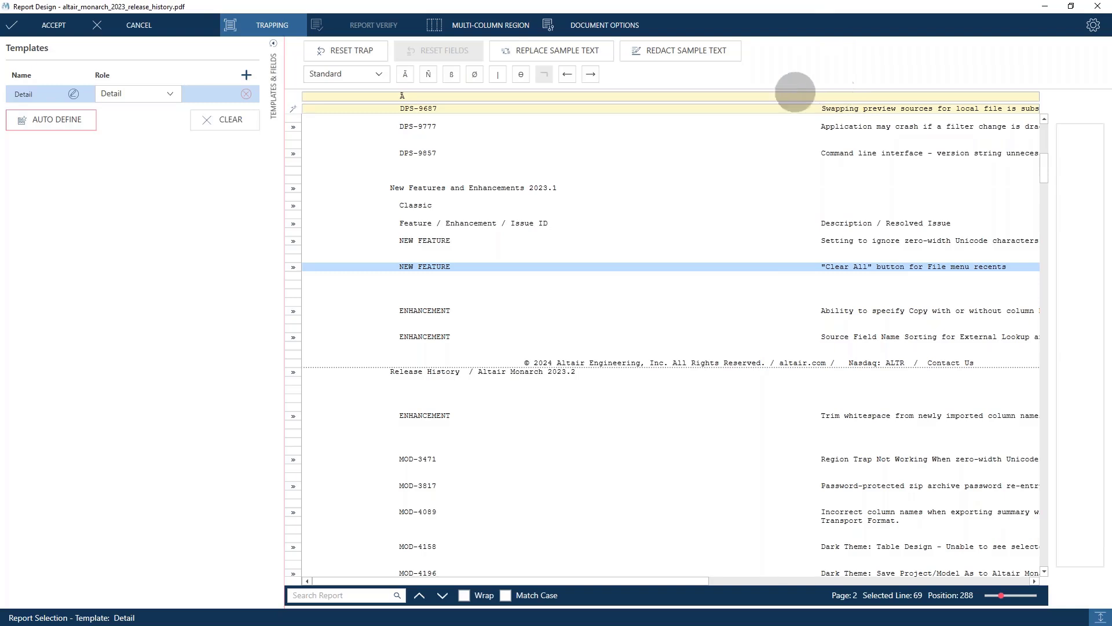
{"action": "left_click", "coordinate": [475, 74]}
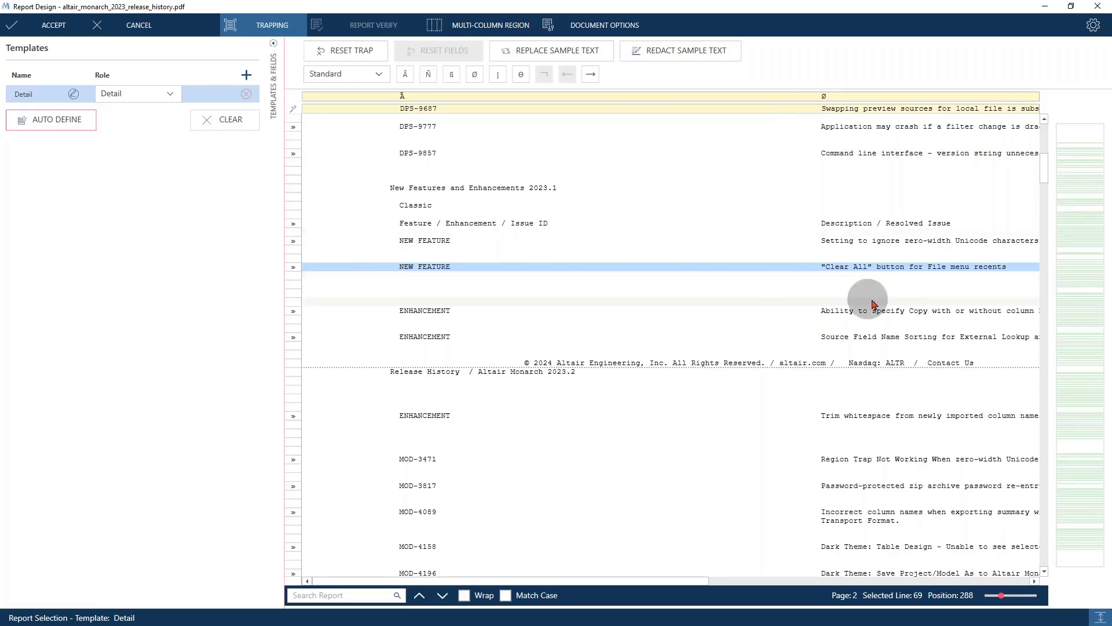
{"action": "scroll", "coordinate": [892, 495], "scroll_direction": "down", "scroll_amount": 3}
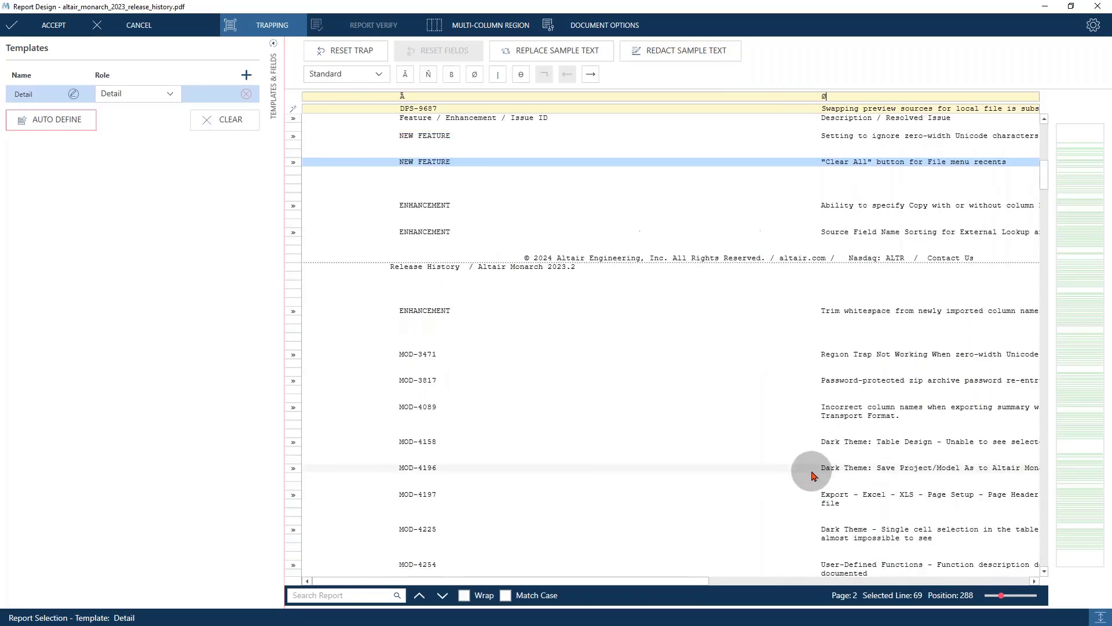
- Examine which lines the combined Å and Ø trap captures, checking the column header rows and the DPS, MOD, NEW FEATURE and ENHANCEMENT entries
{"action": "scroll", "coordinate": [811, 472], "scroll_direction": "up", "scroll_amount": 12}
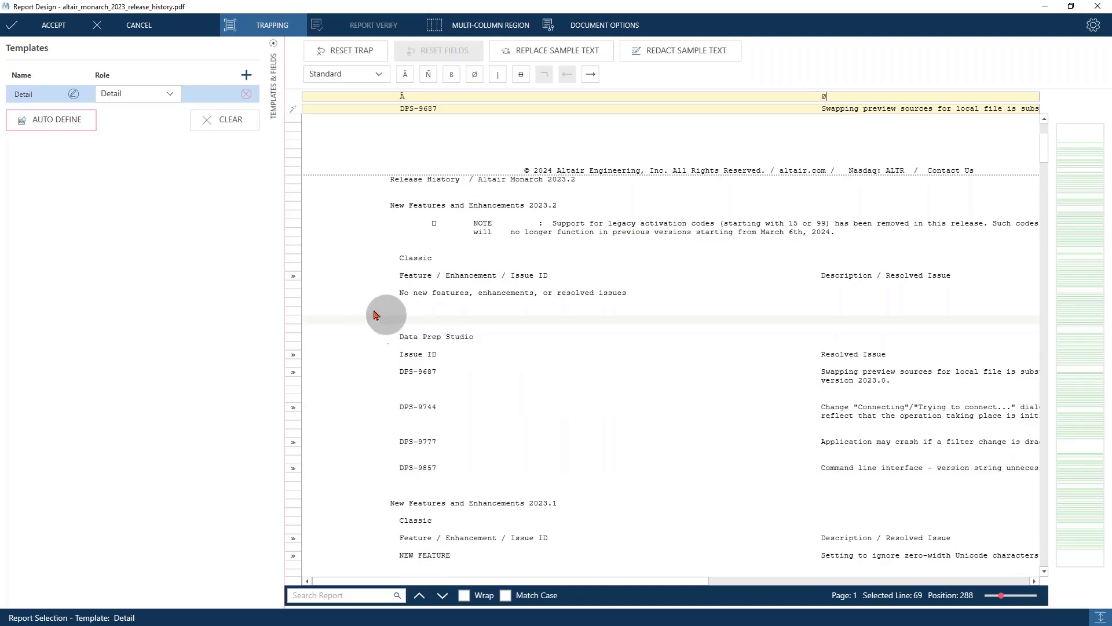
{"action": "left_click", "coordinate": [290, 277]}
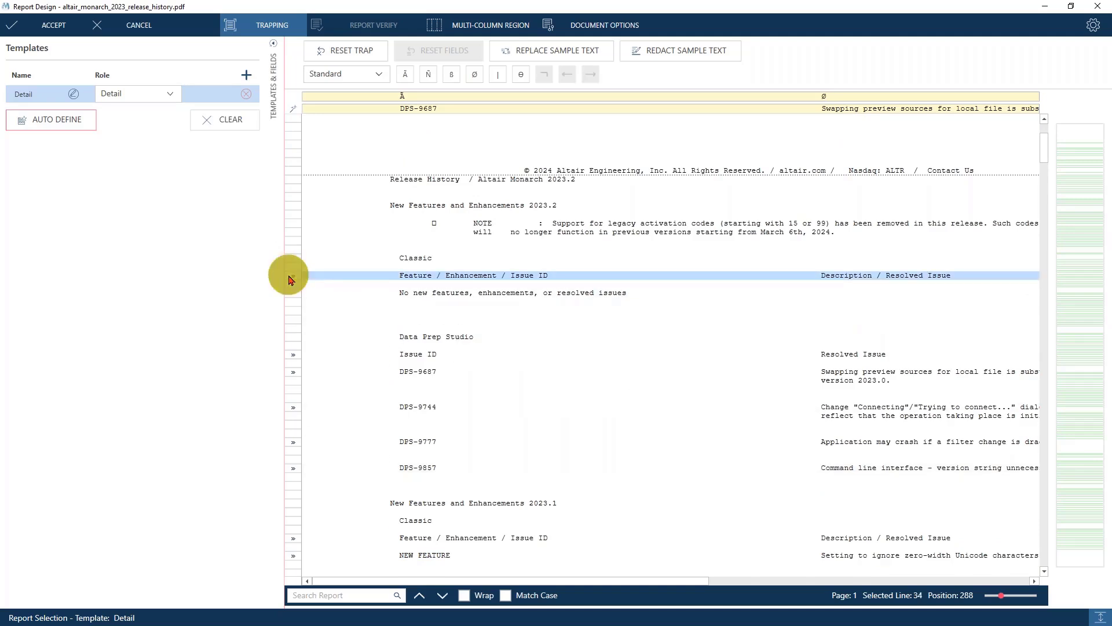
{"action": "scroll", "coordinate": [711, 348], "scroll_direction": "up", "scroll_amount": 2}
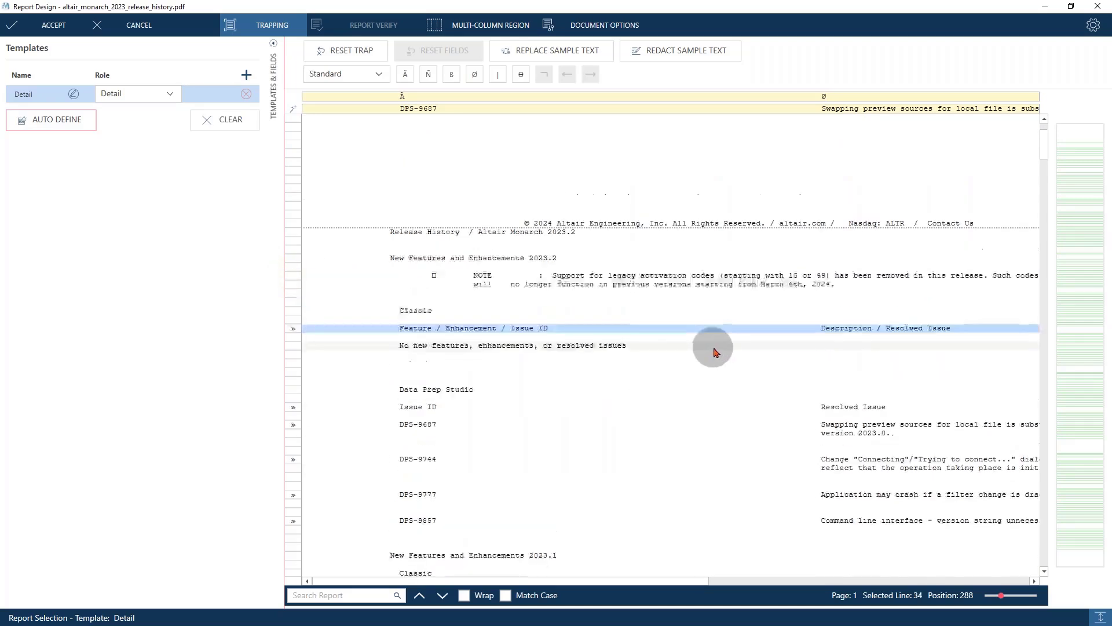
{"action": "scroll", "coordinate": [714, 351], "scroll_direction": "up", "scroll_amount": 2}
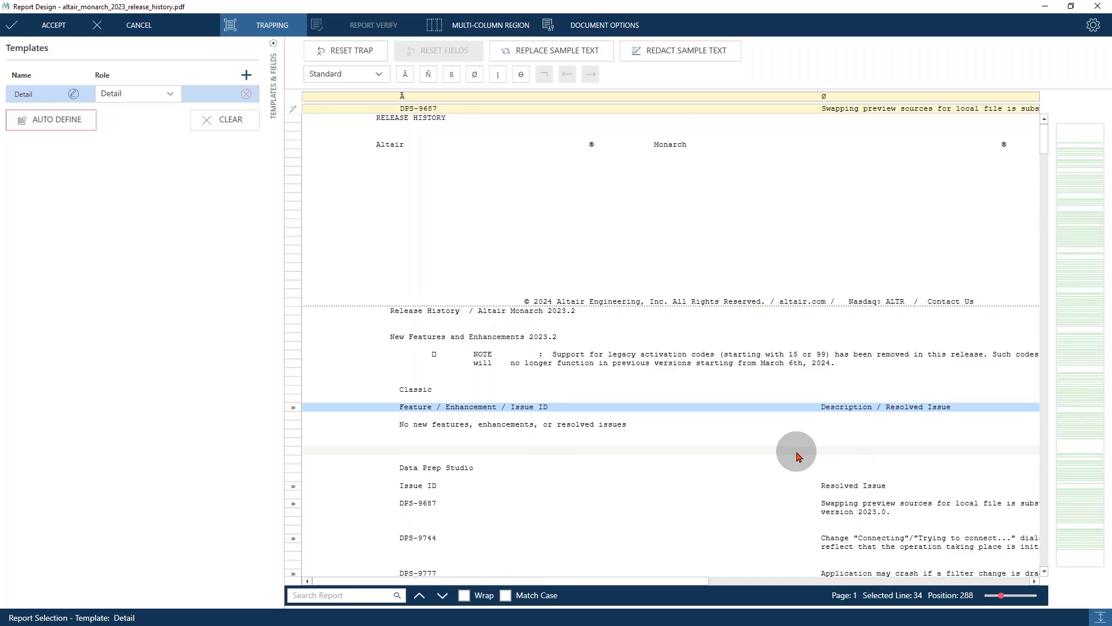
{"action": "scroll", "coordinate": [796, 456], "scroll_direction": "down", "scroll_amount": 8}
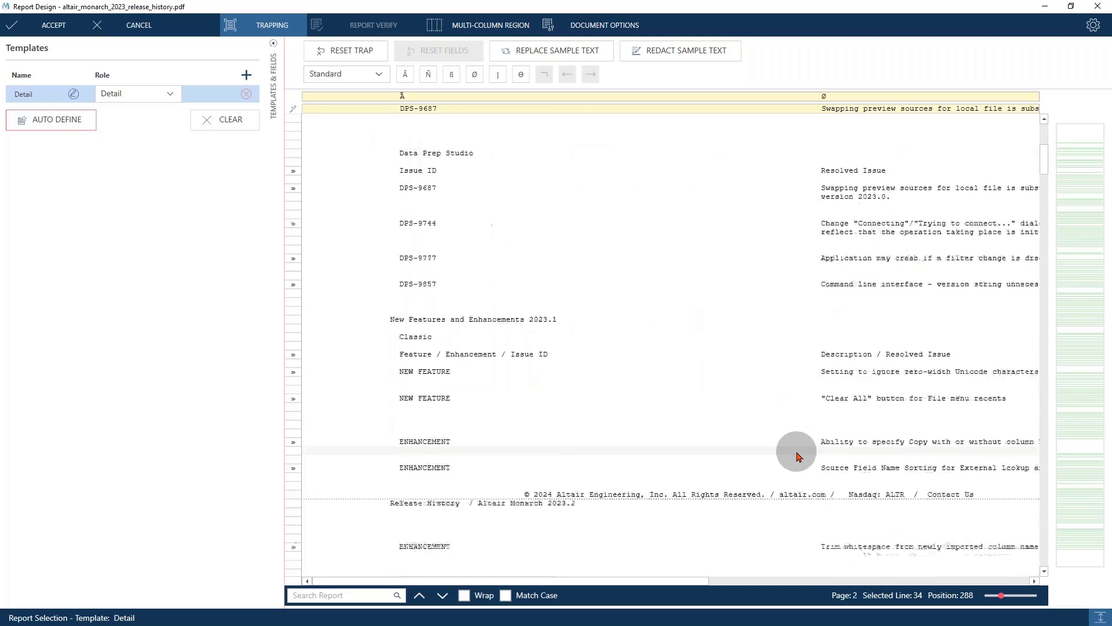
{"action": "scroll", "coordinate": [796, 456], "scroll_direction": "down", "scroll_amount": 20}
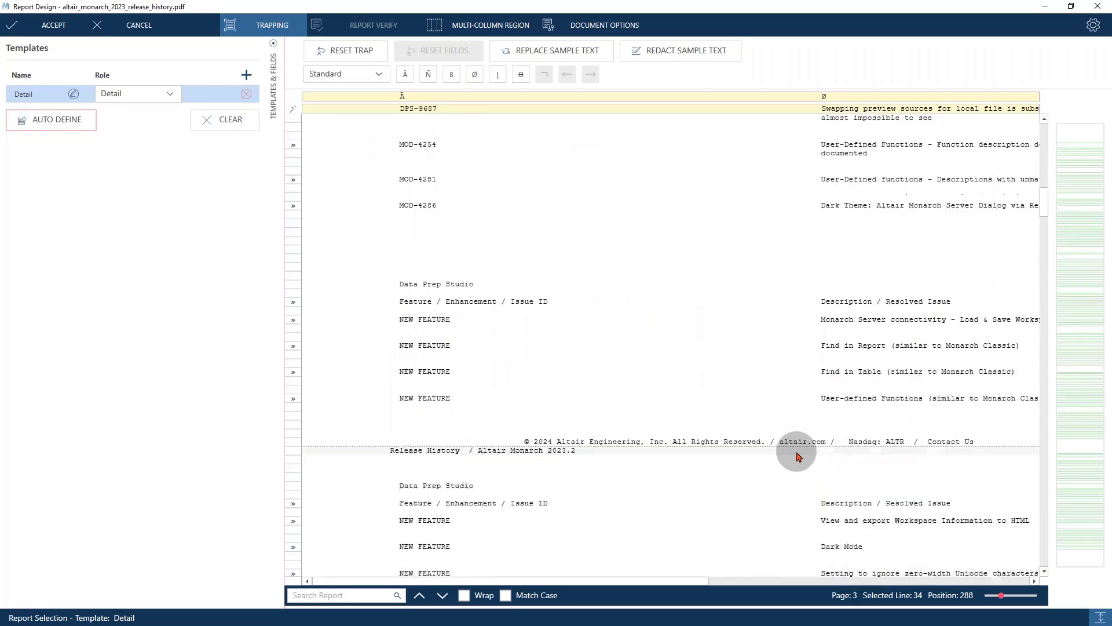
{"action": "scroll", "coordinate": [796, 456], "scroll_direction": "down", "scroll_amount": 3}
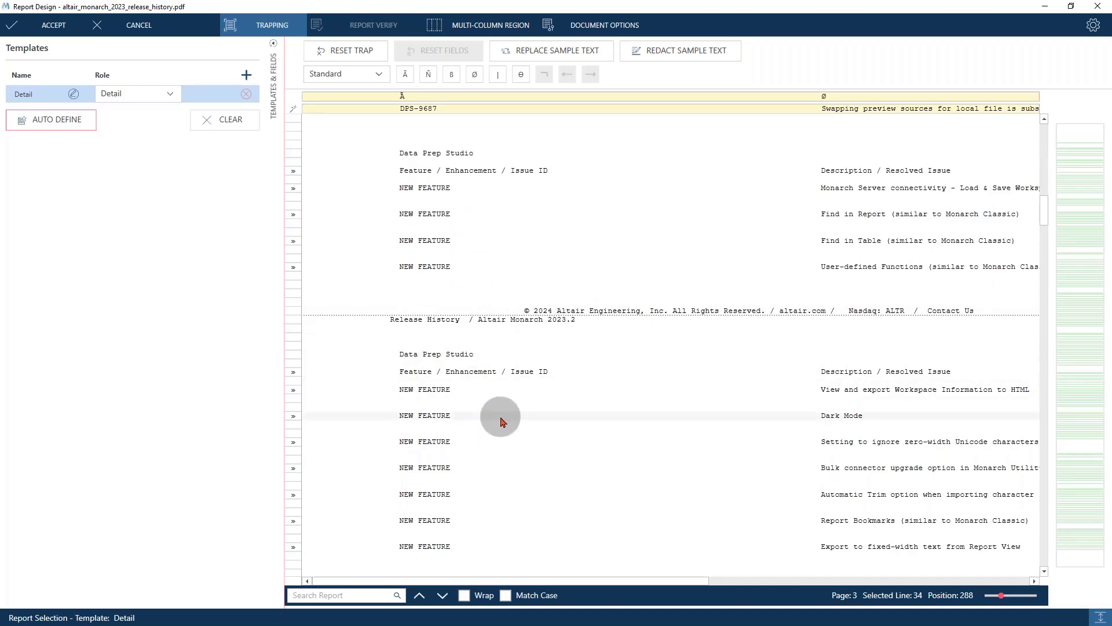
{"action": "scroll", "coordinate": [504, 416], "scroll_direction": "down", "scroll_amount": 5}
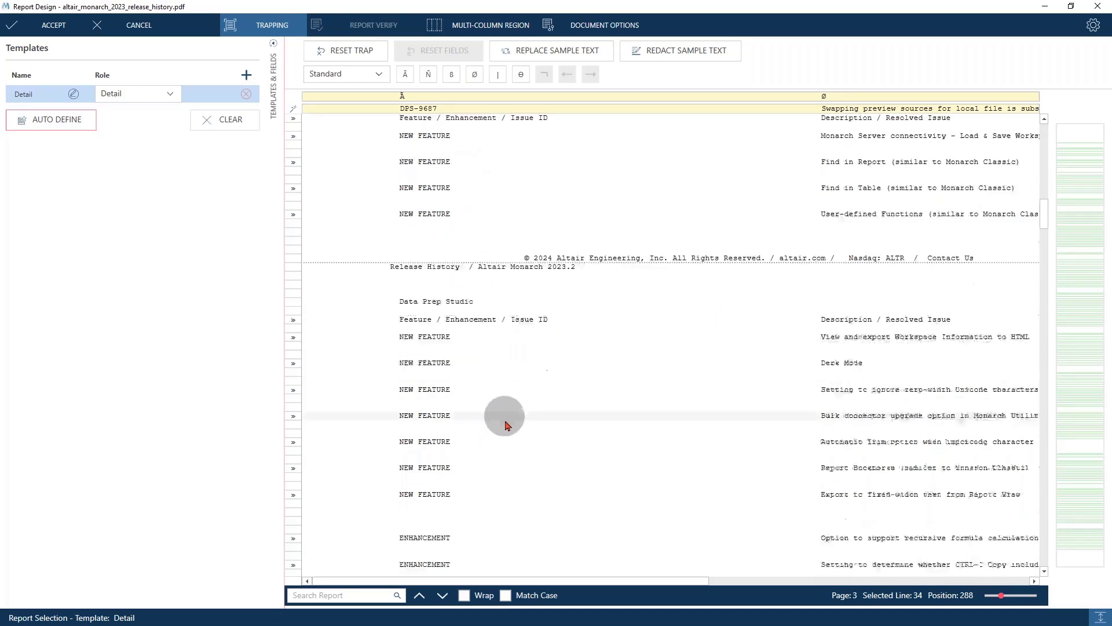
{"action": "scroll", "coordinate": [511, 414], "scroll_direction": "down", "scroll_amount": 4}
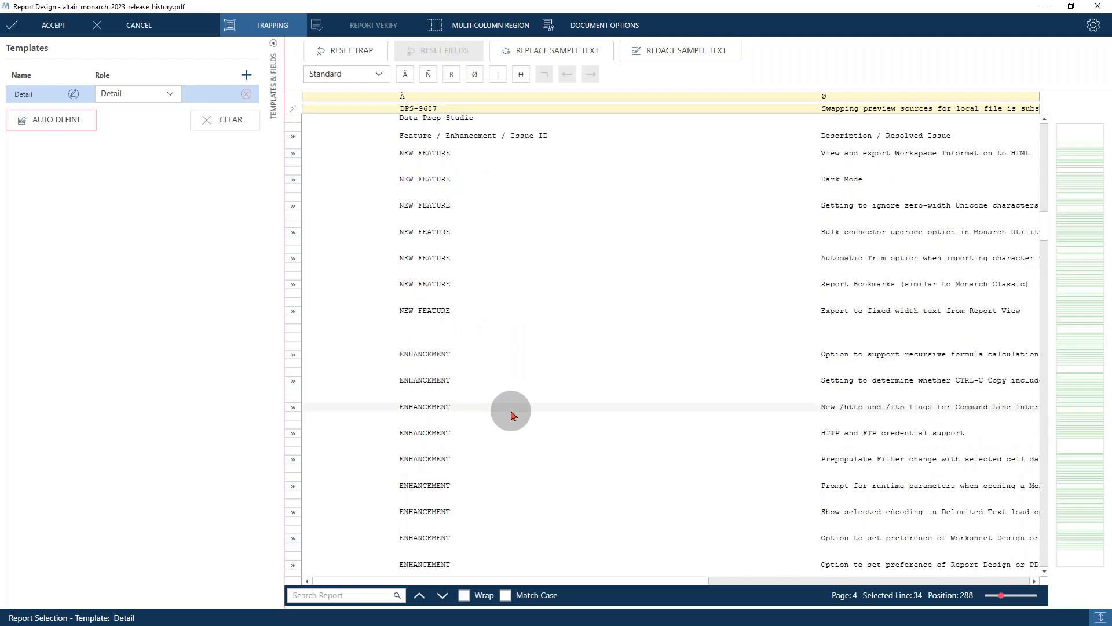
- Examine the captured lines on pages 1 to 6, checking repeated column headers, the page 2 issue rows and the DPS-5754 row
{"action": "scroll", "coordinate": [511, 415], "scroll_direction": "up", "scroll_amount": 4}
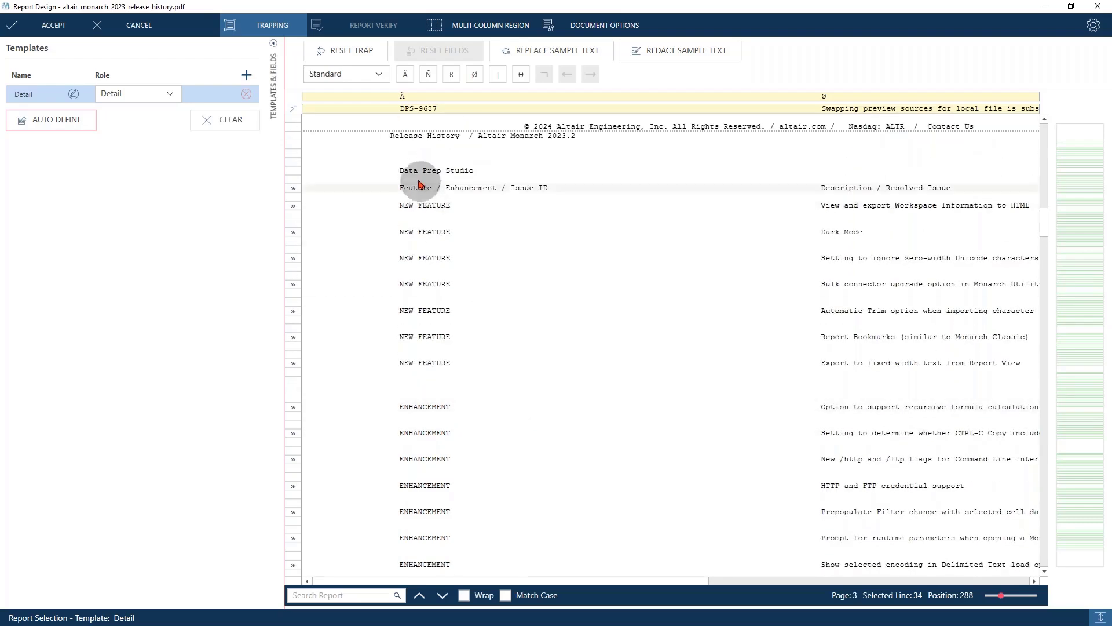
{"action": "scroll", "coordinate": [587, 376], "scroll_direction": "down", "scroll_amount": 10}
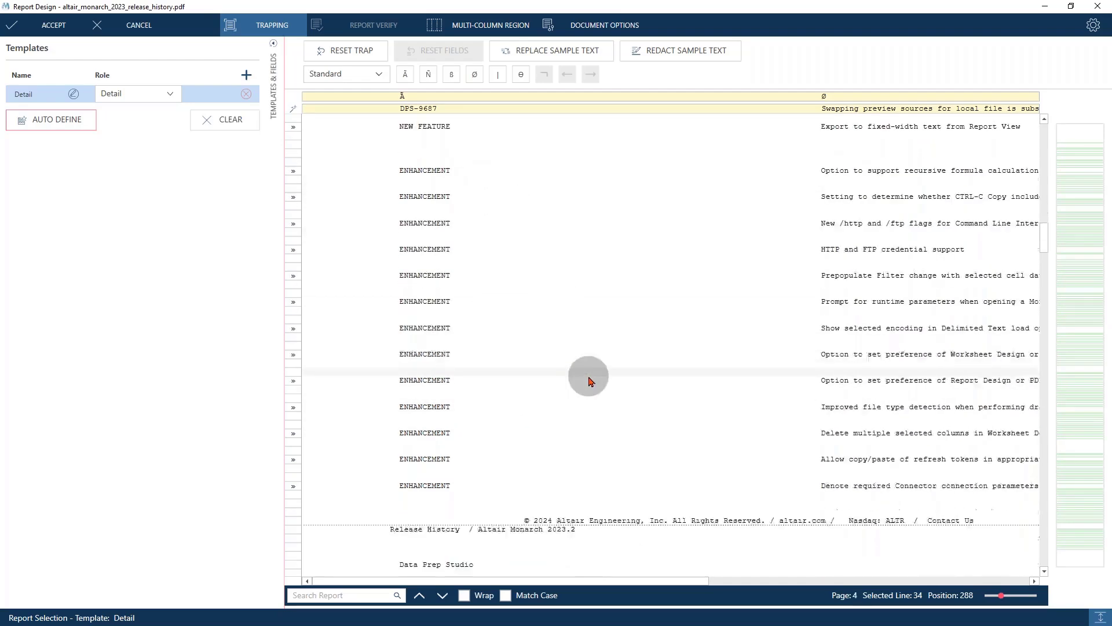
{"action": "scroll", "coordinate": [589, 388], "scroll_direction": "down", "scroll_amount": 6}
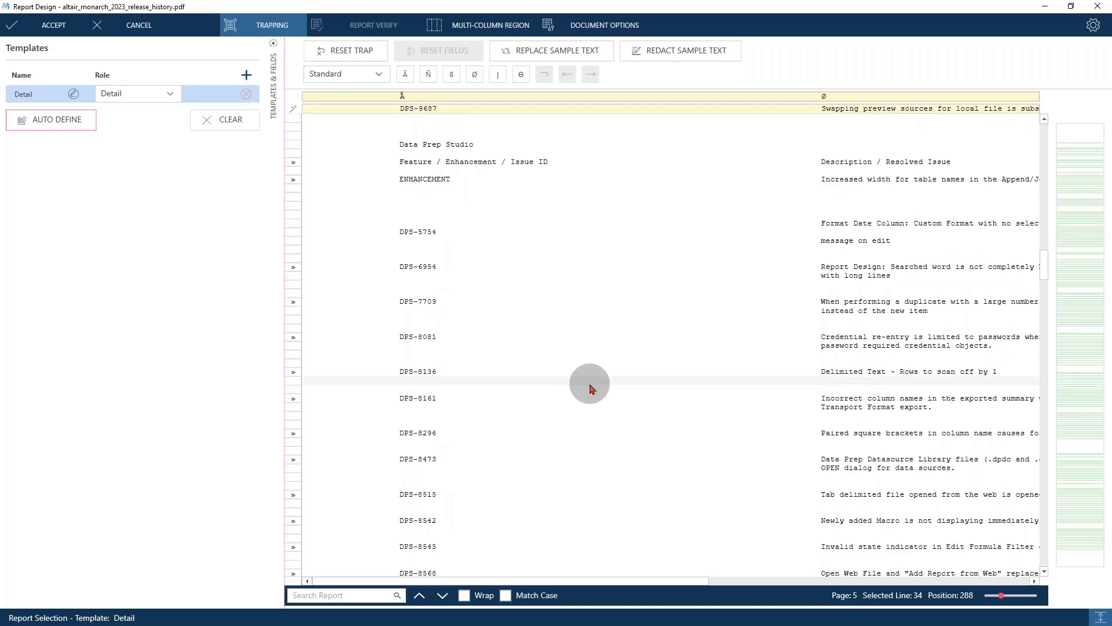
{"action": "scroll", "coordinate": [592, 387], "scroll_direction": "up", "scroll_amount": 3}
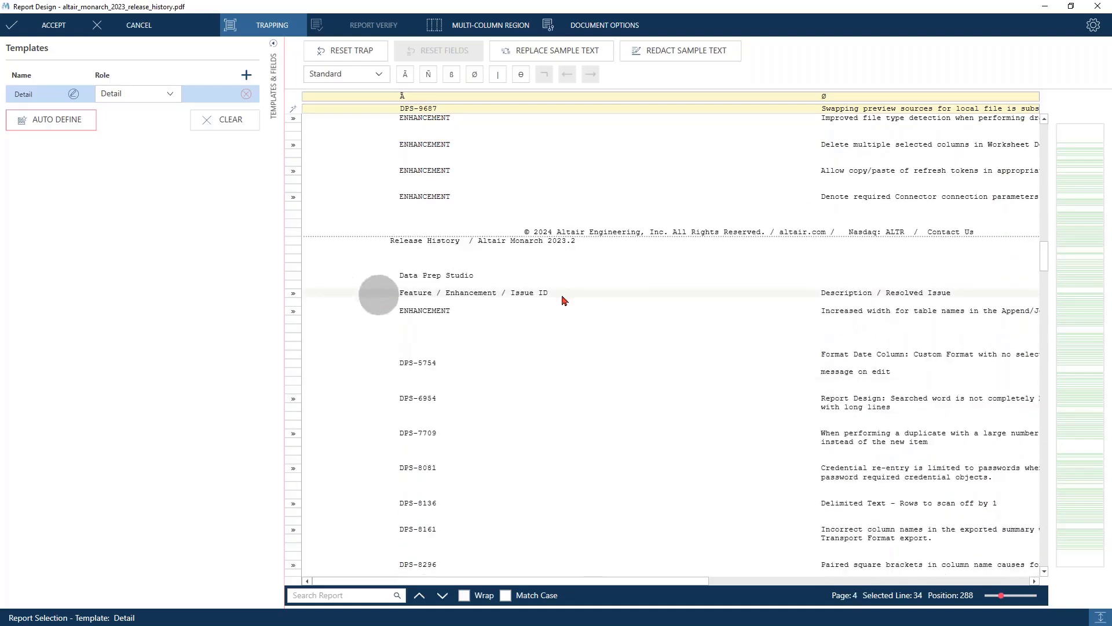
{"action": "scroll", "coordinate": [631, 410], "scroll_direction": "down", "scroll_amount": 9}
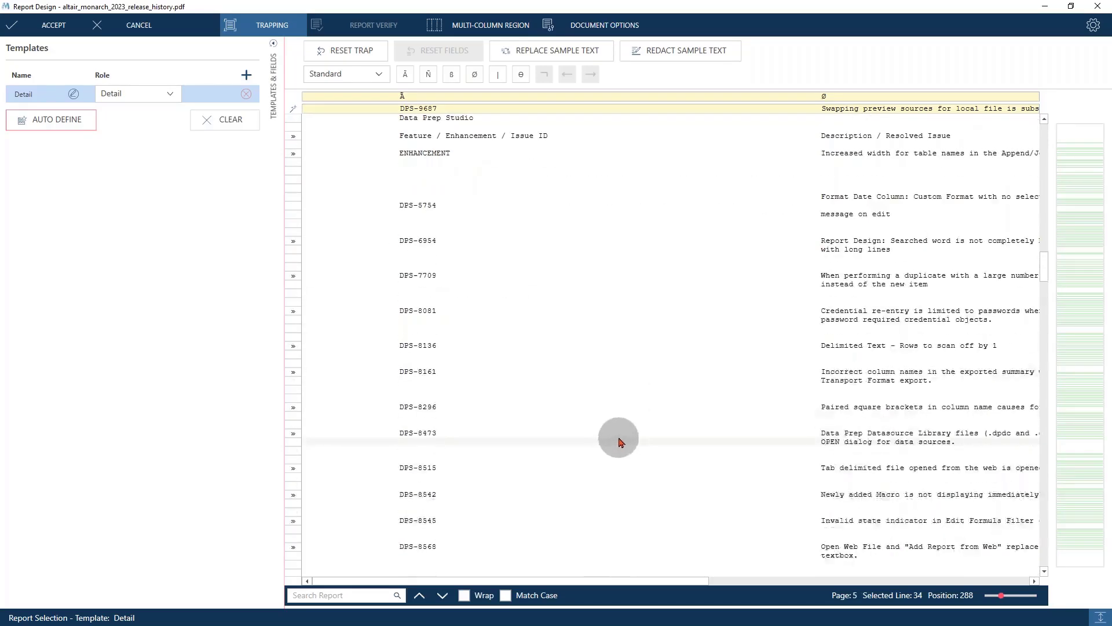
{"action": "scroll", "coordinate": [618, 437], "scroll_direction": "down", "scroll_amount": 4}
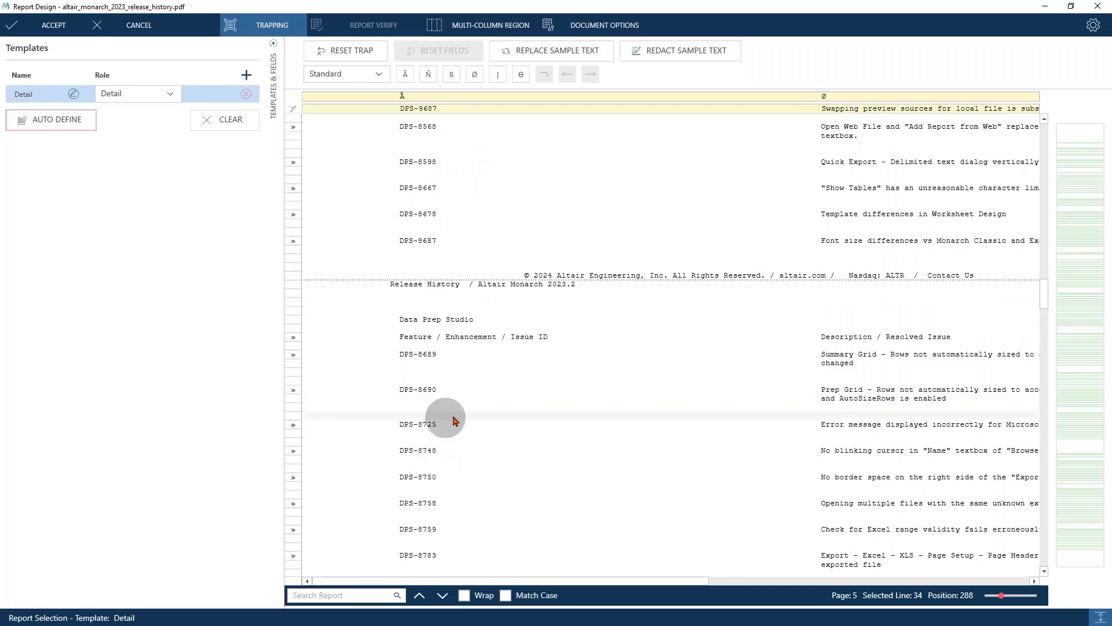
{"action": "scroll", "coordinate": [445, 364], "scroll_direction": "down", "scroll_amount": 5}
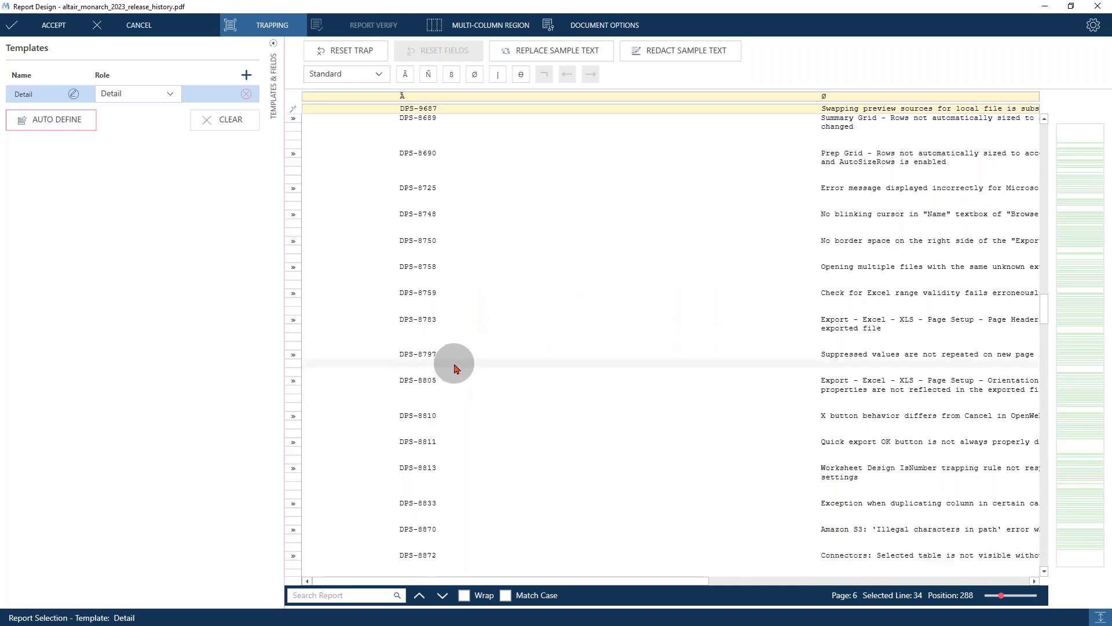
{"action": "scroll", "coordinate": [455, 369], "scroll_direction": "down", "scroll_amount": 4}
{"action": "scroll", "coordinate": [455, 369], "scroll_direction": "down", "scroll_amount": 1}
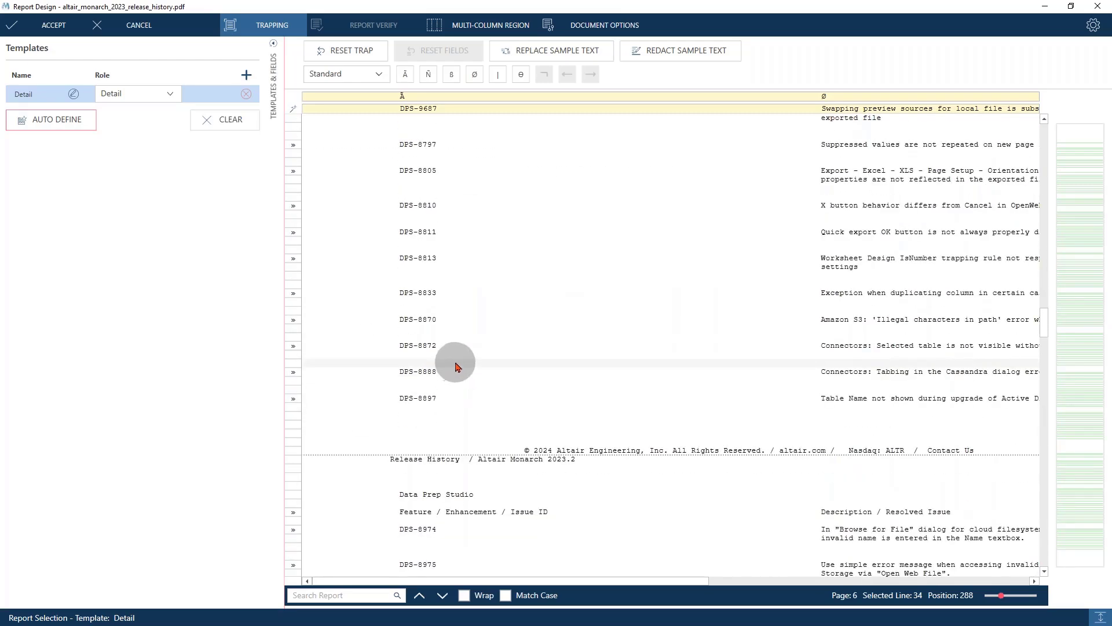
{"action": "scroll", "coordinate": [455, 366], "scroll_direction": "up", "scroll_amount": 15}
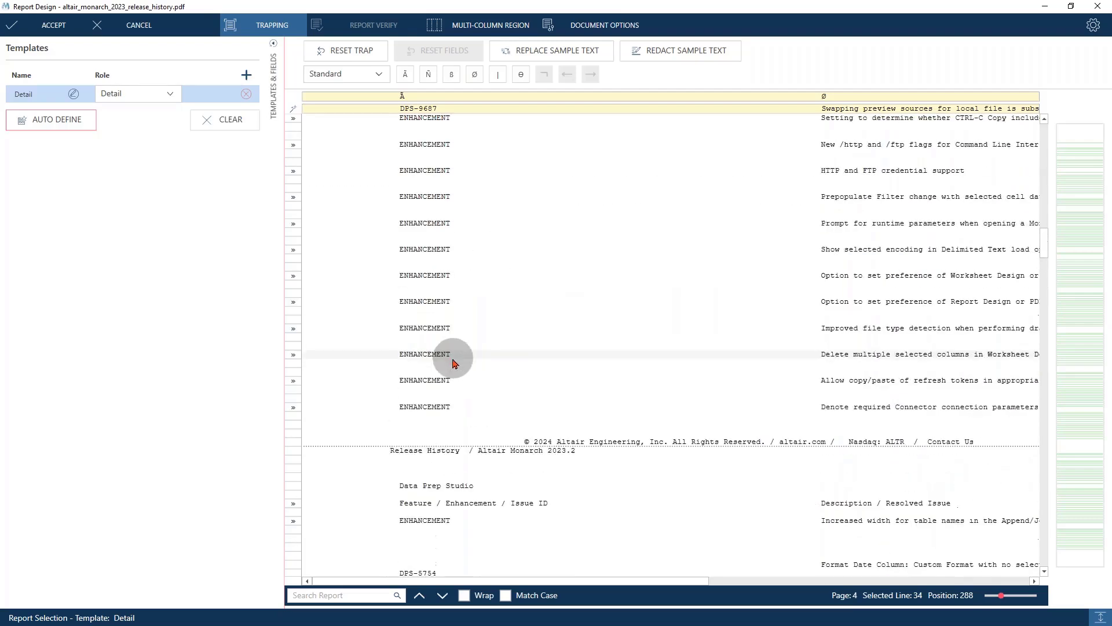
{"action": "scroll", "coordinate": [453, 363], "scroll_direction": "up", "scroll_amount": 15}
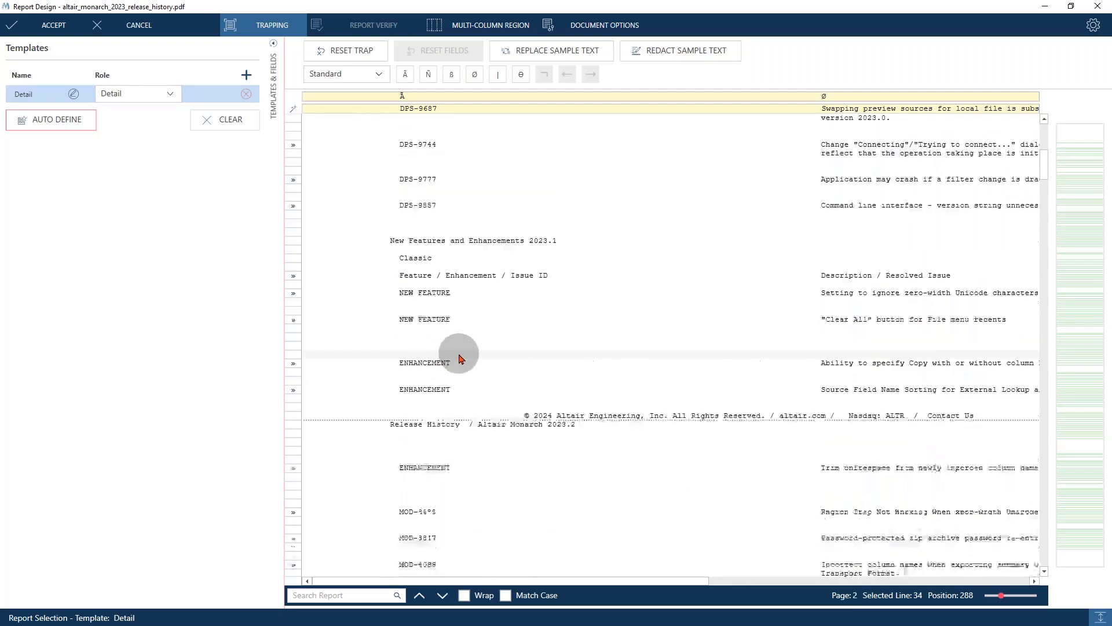
{"action": "scroll", "coordinate": [458, 359], "scroll_direction": "up", "scroll_amount": 7}
{"action": "scroll", "coordinate": [571, 319], "scroll_direction": "down", "scroll_amount": 2}
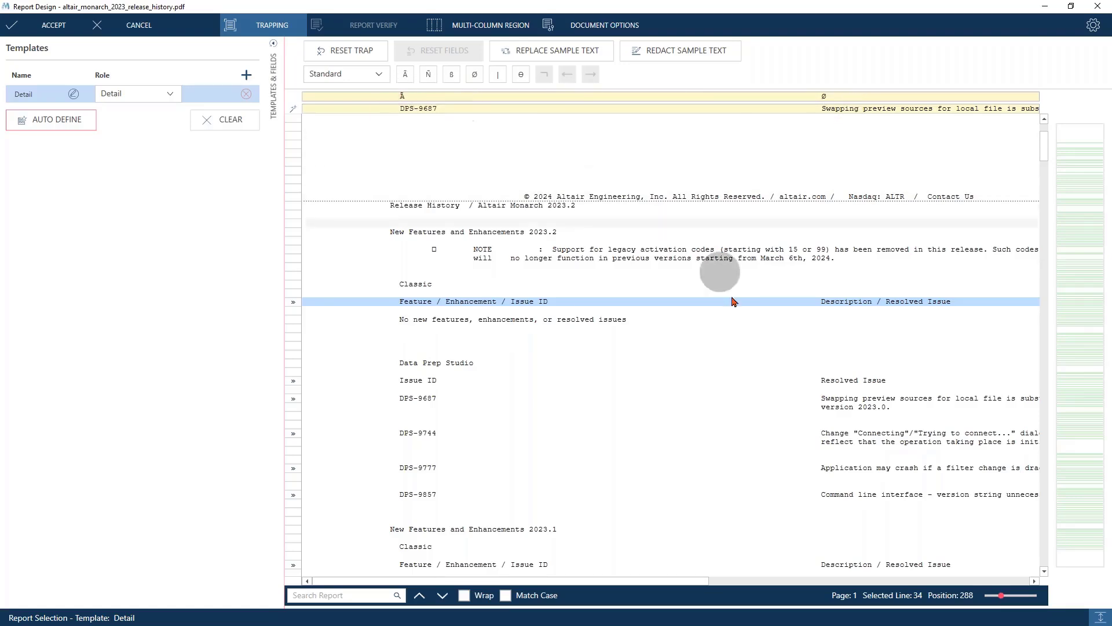
{"action": "scroll", "coordinate": [746, 331], "scroll_direction": "down", "scroll_amount": 2}
{"action": "scroll", "coordinate": [746, 331], "scroll_direction": "down", "scroll_amount": 3}
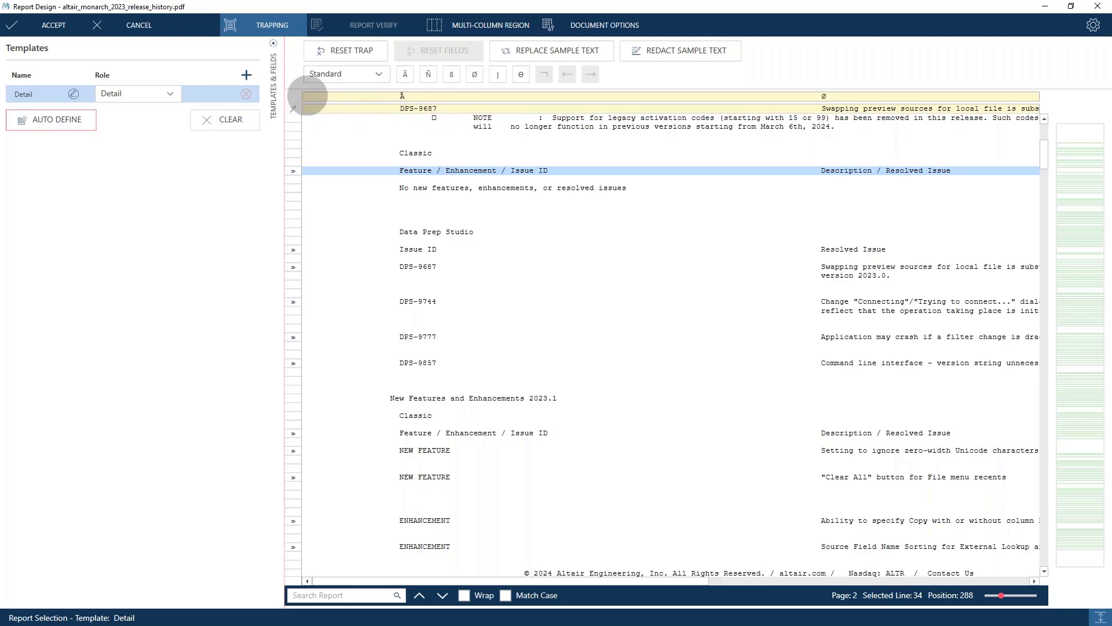
- Reset the trap, generate an automatic blank and non-blank trap (ßØ) for both columns of the sample line, and check the captured rows
{"action": "left_click", "coordinate": [351, 50]}
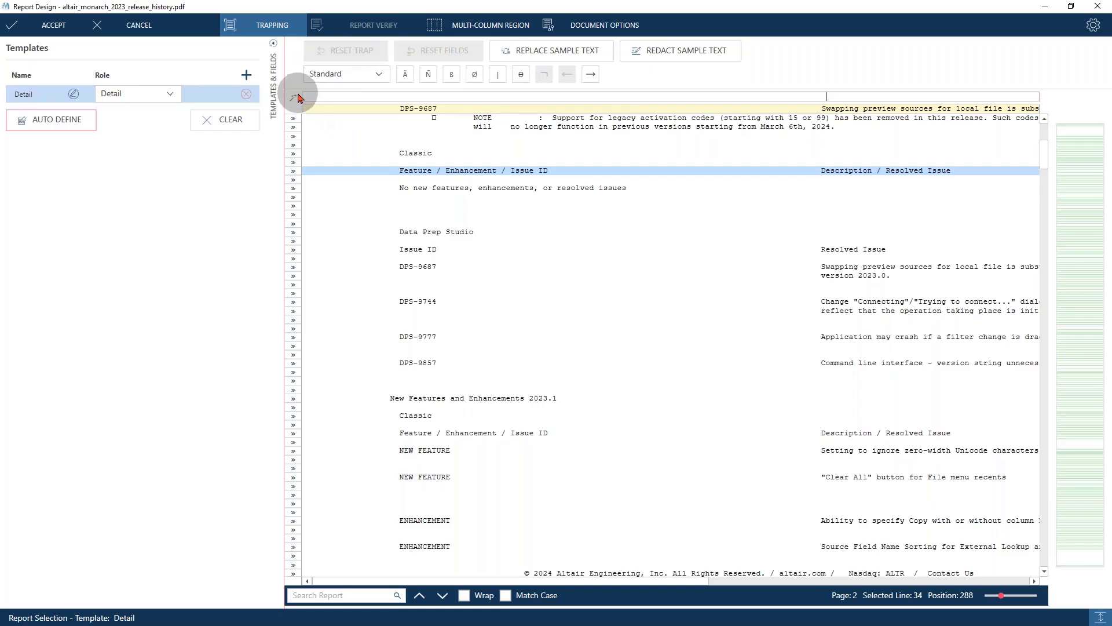
{"action": "left_click", "coordinate": [826, 96]}
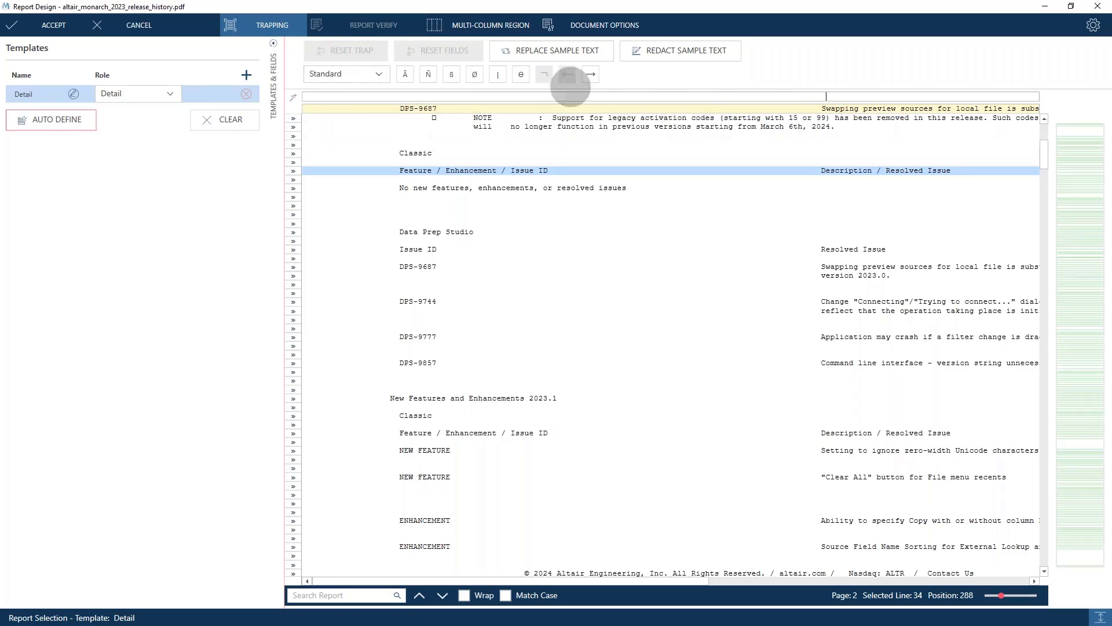
{"action": "left_click", "coordinate": [292, 98]}
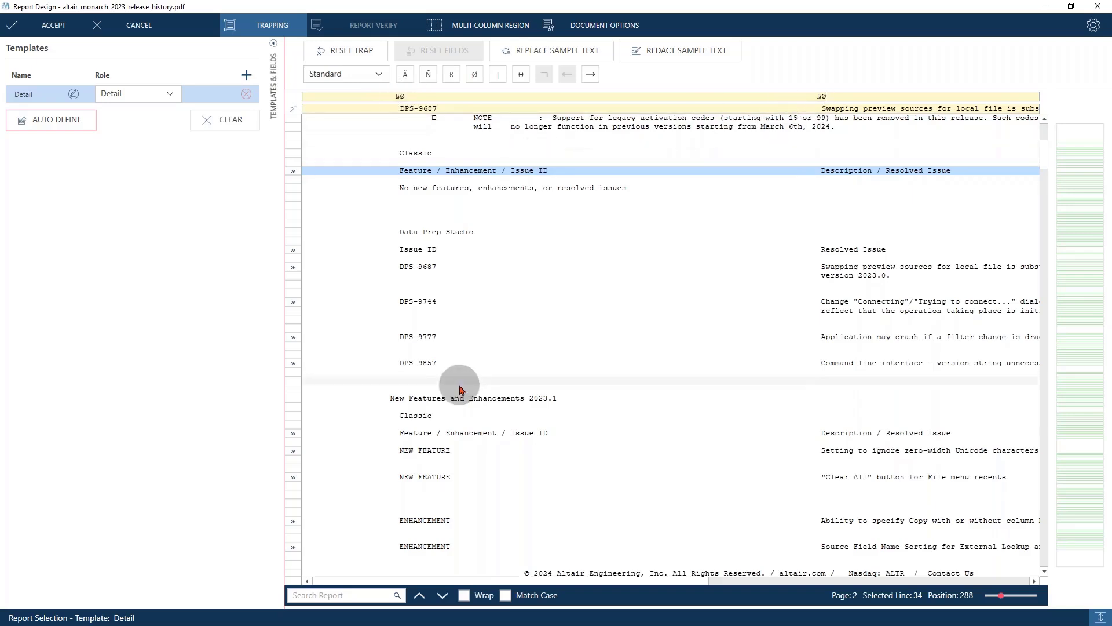
{"action": "scroll", "coordinate": [463, 388], "scroll_direction": "down", "scroll_amount": 3}
{"action": "scroll", "coordinate": [463, 389], "scroll_direction": "up", "scroll_amount": 5}
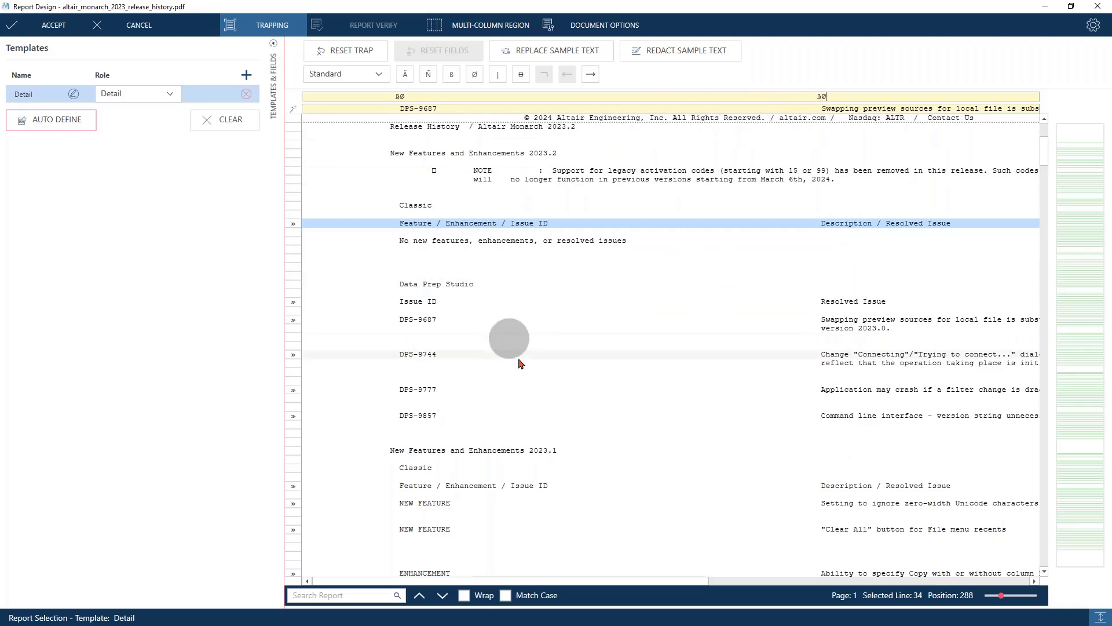
{"action": "scroll", "coordinate": [522, 342], "scroll_direction": "down", "scroll_amount": 9}
{"action": "scroll", "coordinate": [521, 341], "scroll_direction": "up", "scroll_amount": 10}
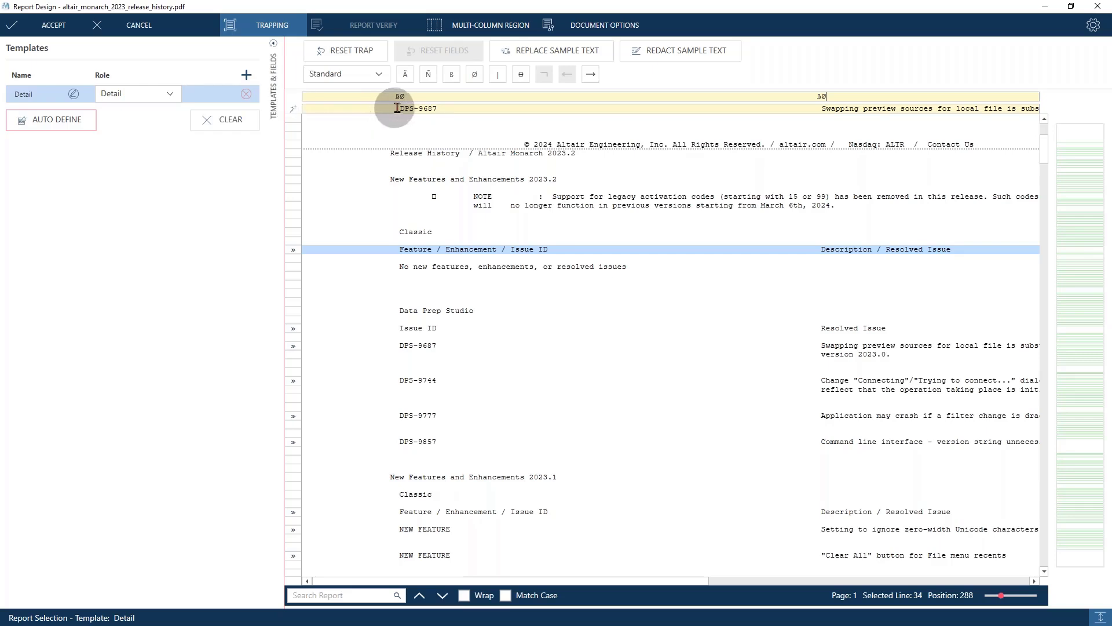
- Define a field over DPS-9687 in the sample line and name it Feature
{"action": "left_click_drag", "start_coordinate": [400, 108], "coordinate": [437, 109]}
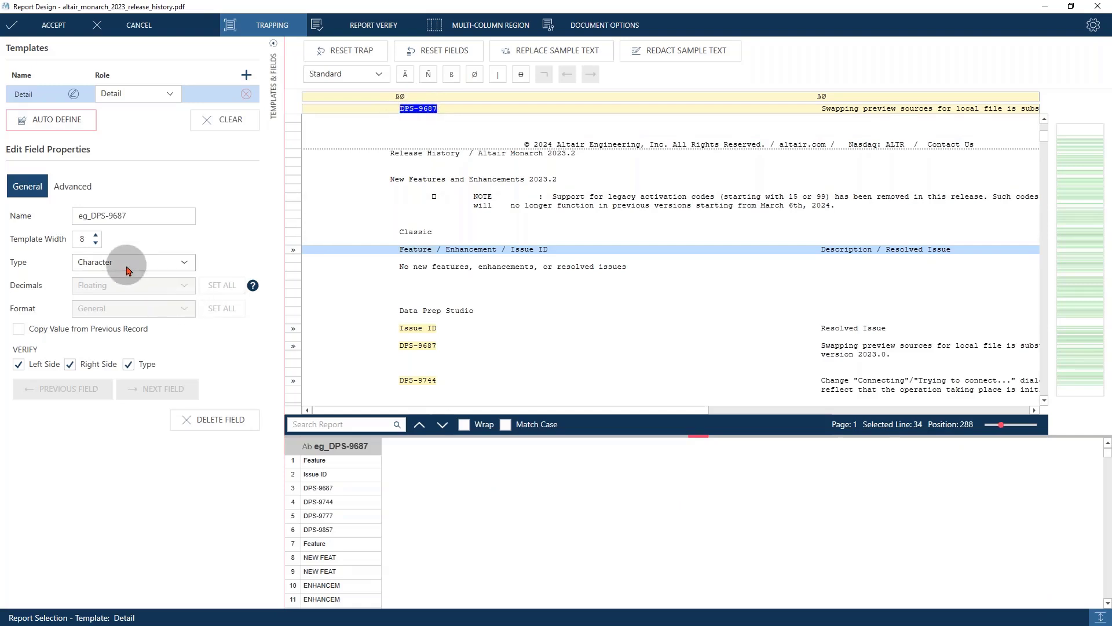
{"action": "left_click", "coordinate": [143, 213]}
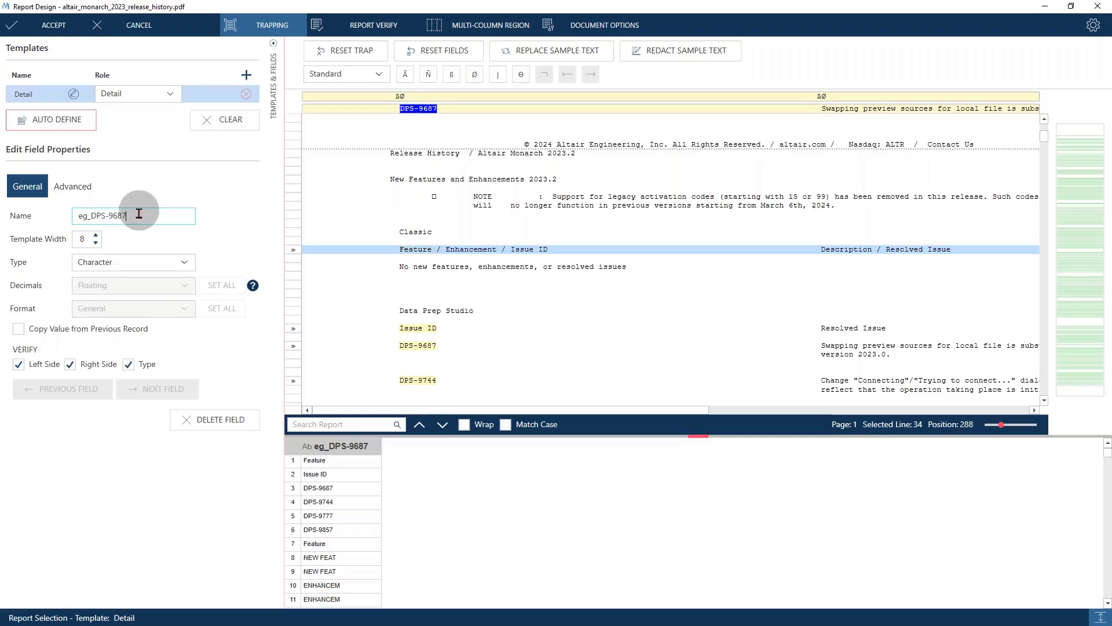
{"action": "left_click_drag", "start_coordinate": [138, 214], "coordinate": [0, 194]}
{"action": "type", "text": "Feature"}
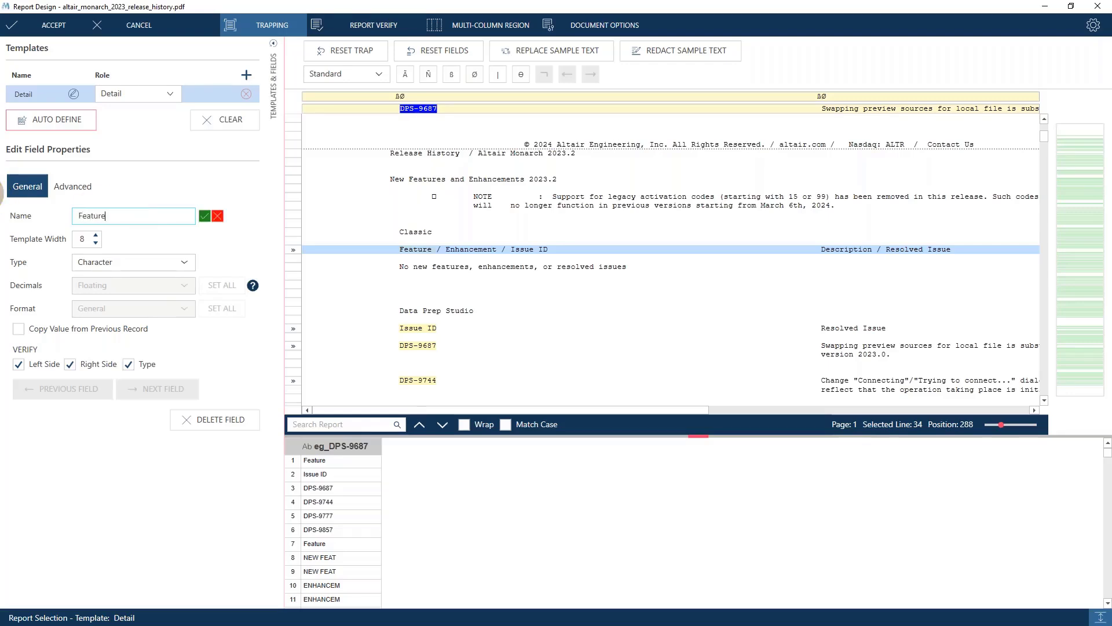
{"action": "key", "text": "Return"}
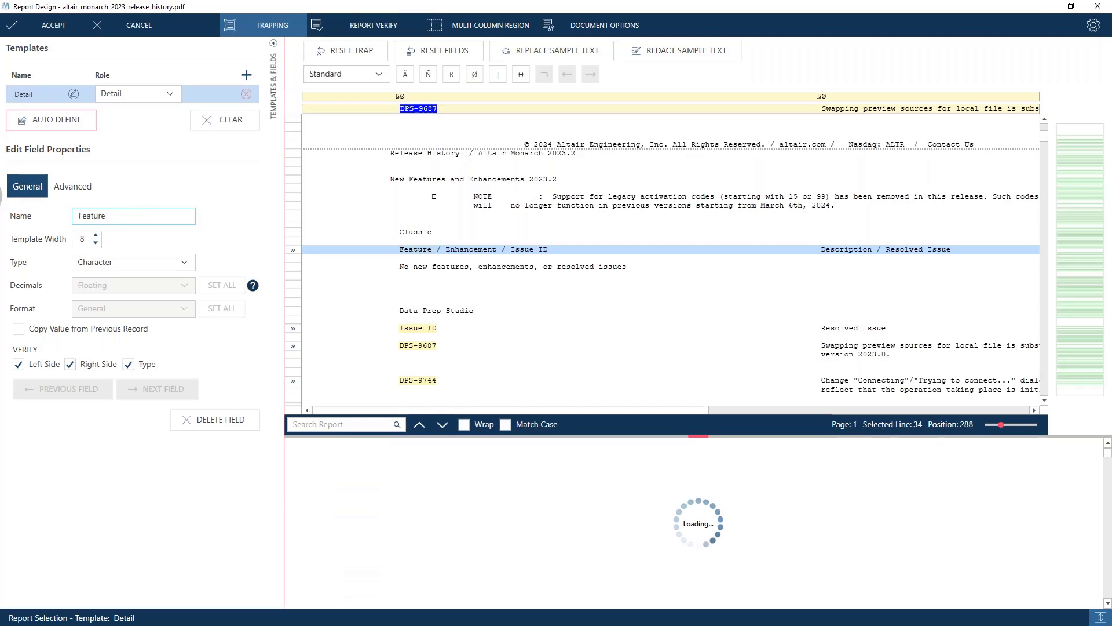
- Define a 49-character field over the issue description in the sample line and name it Description
{"action": "left_click", "coordinate": [824, 110]}
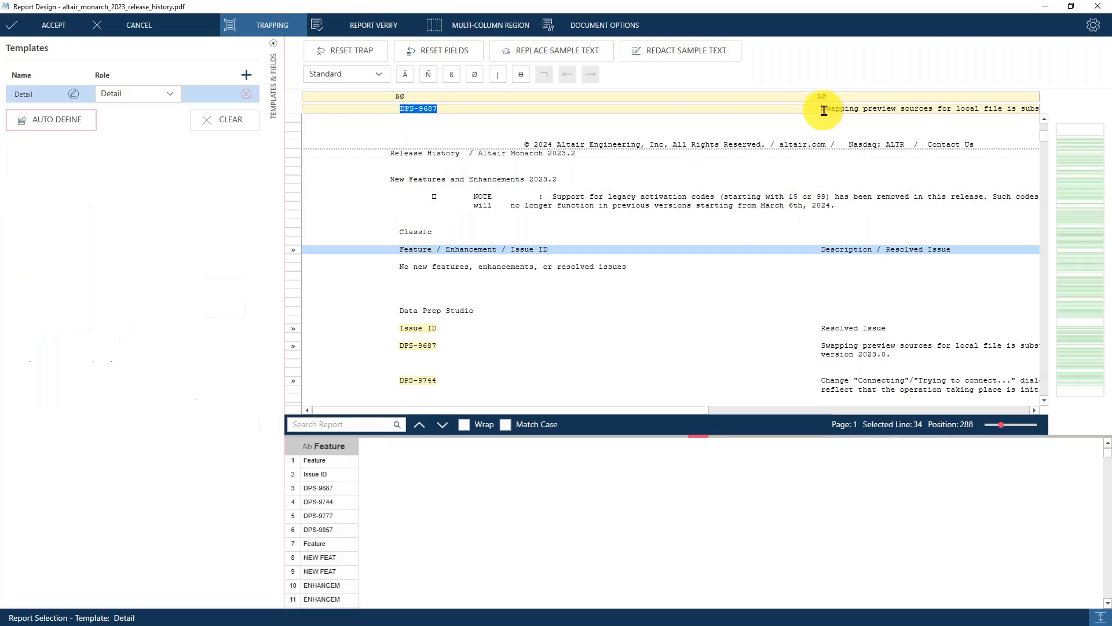
{"action": "left_click_drag", "start_coordinate": [823, 110], "coordinate": [1046, 110]}
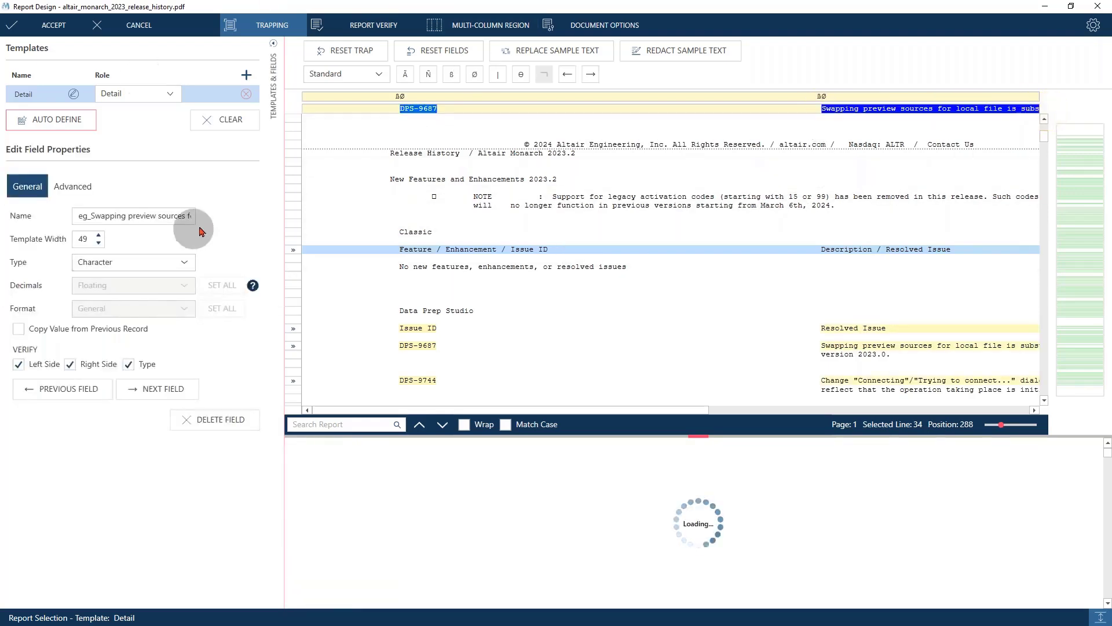
{"action": "left_click", "coordinate": [178, 217]}
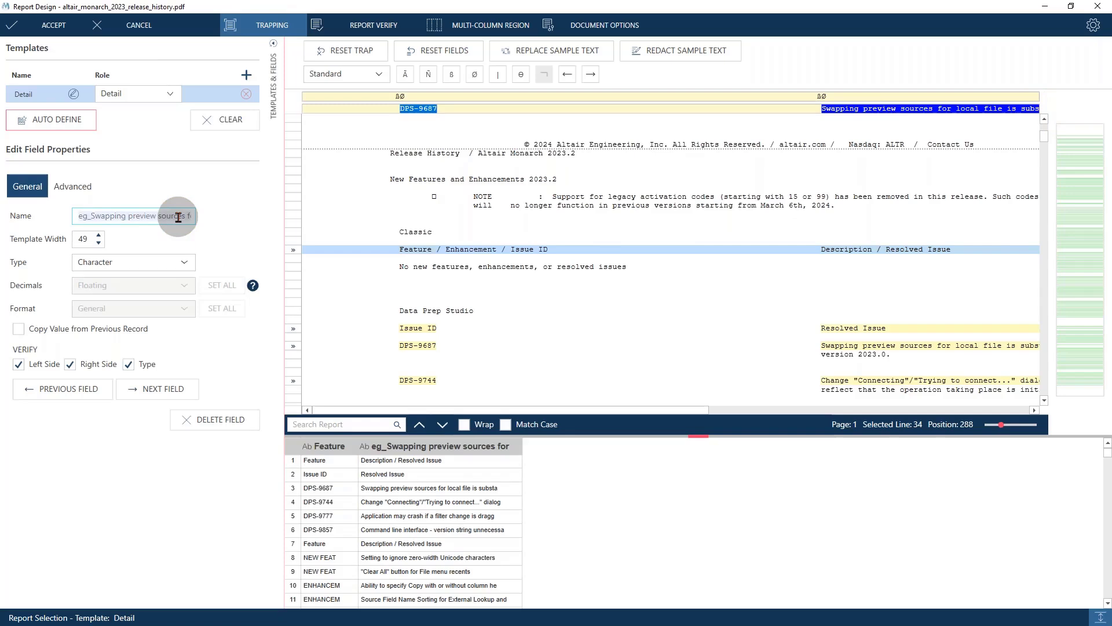
{"action": "type", "text": "Description"}
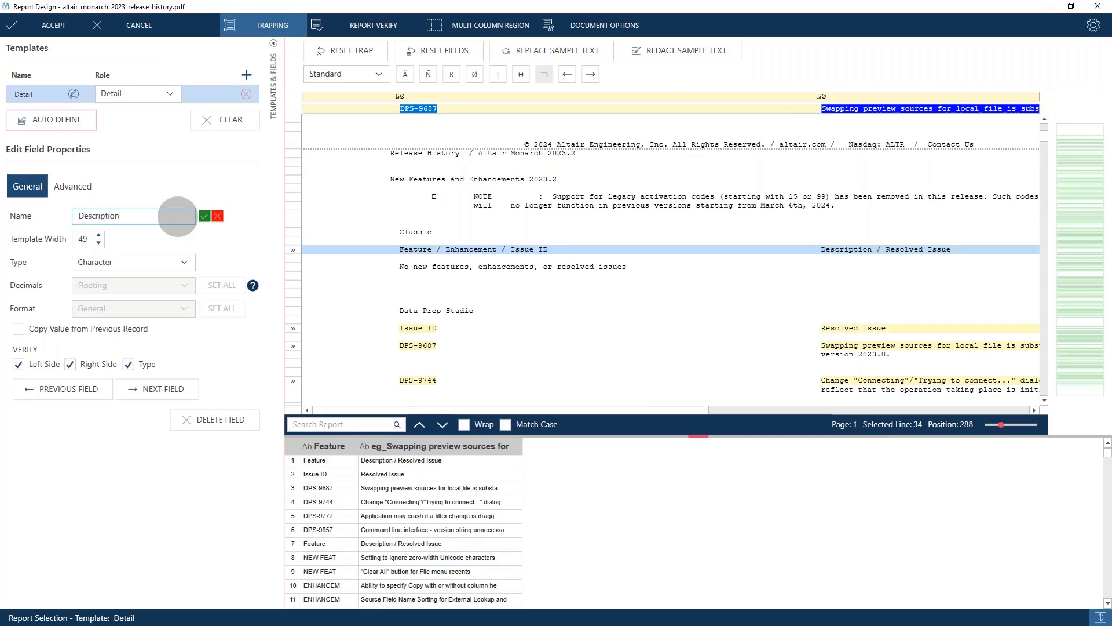
{"action": "key", "text": "Return"}
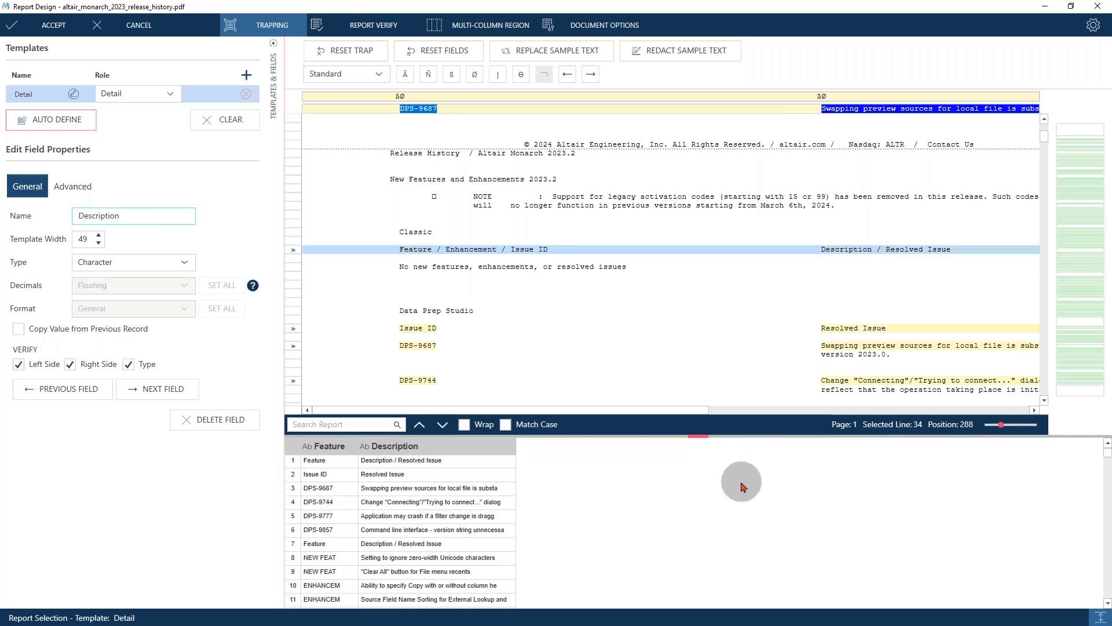
- Try widening the Feature field to 11 characters to cover NEW FEATURE and ENHANCEMENT, and narrow it back
{"action": "scroll", "coordinate": [688, 371], "scroll_direction": "down", "scroll_amount": 3}
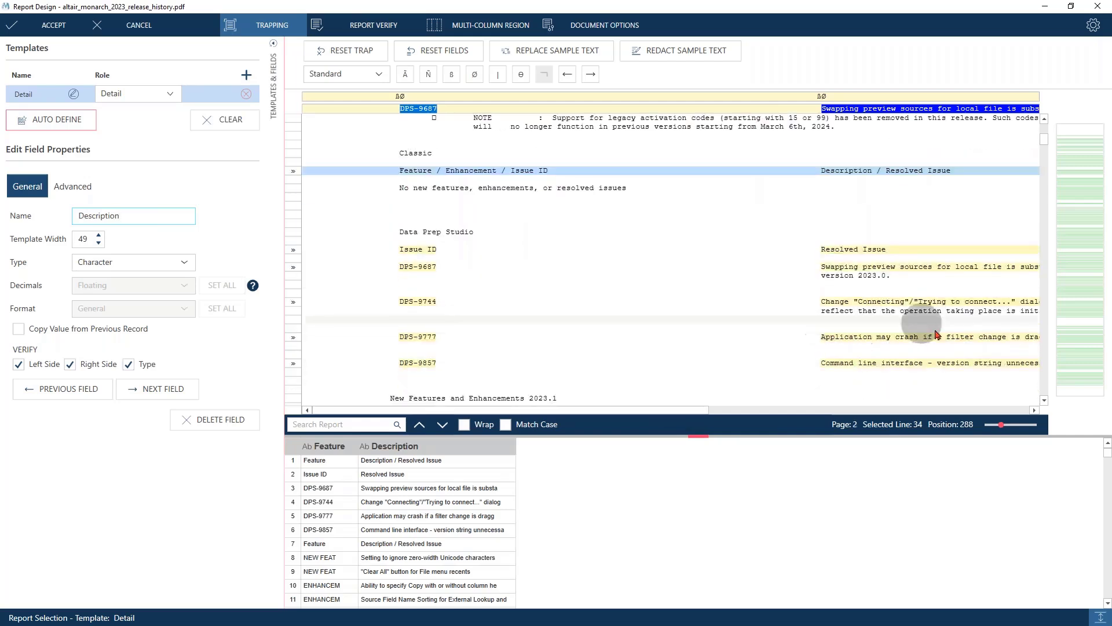
{"action": "scroll", "coordinate": [496, 257], "scroll_direction": "down", "scroll_amount": 4}
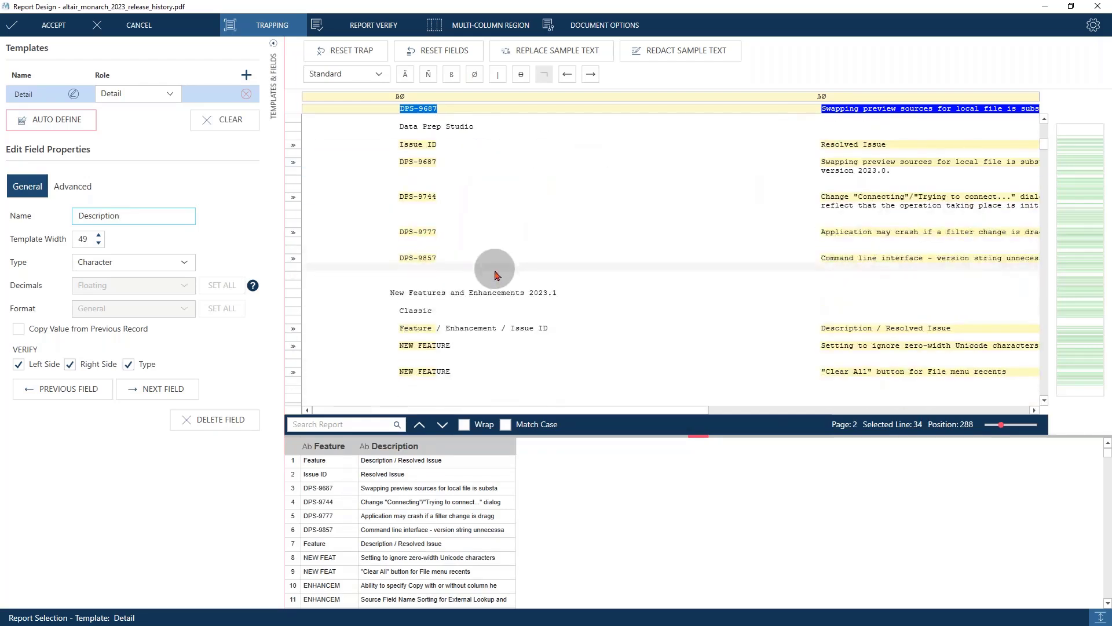
{"action": "scroll", "coordinate": [496, 273], "scroll_direction": "down", "scroll_amount": 3}
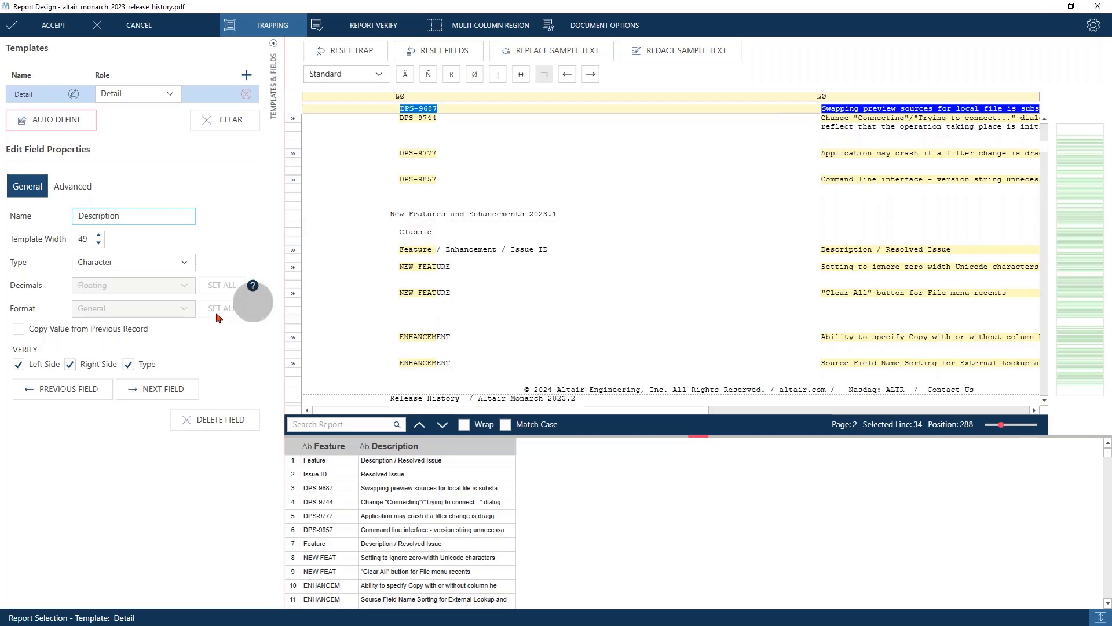
{"action": "left_click", "coordinate": [54, 399]}
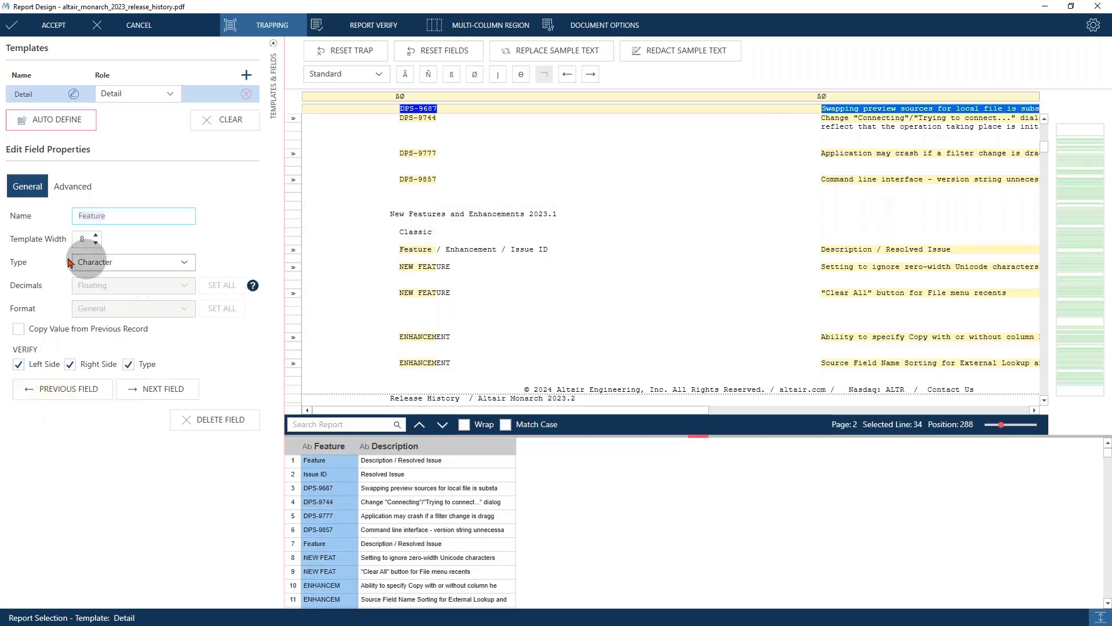
{"action": "left_click", "coordinate": [96, 236]}
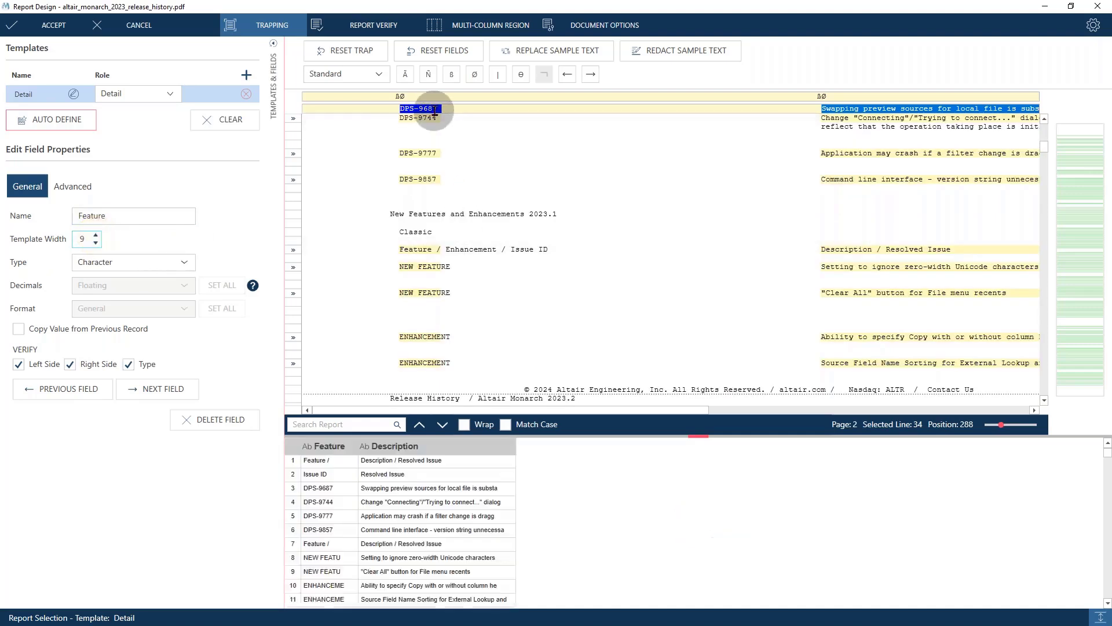
{"action": "left_click", "coordinate": [96, 236]}
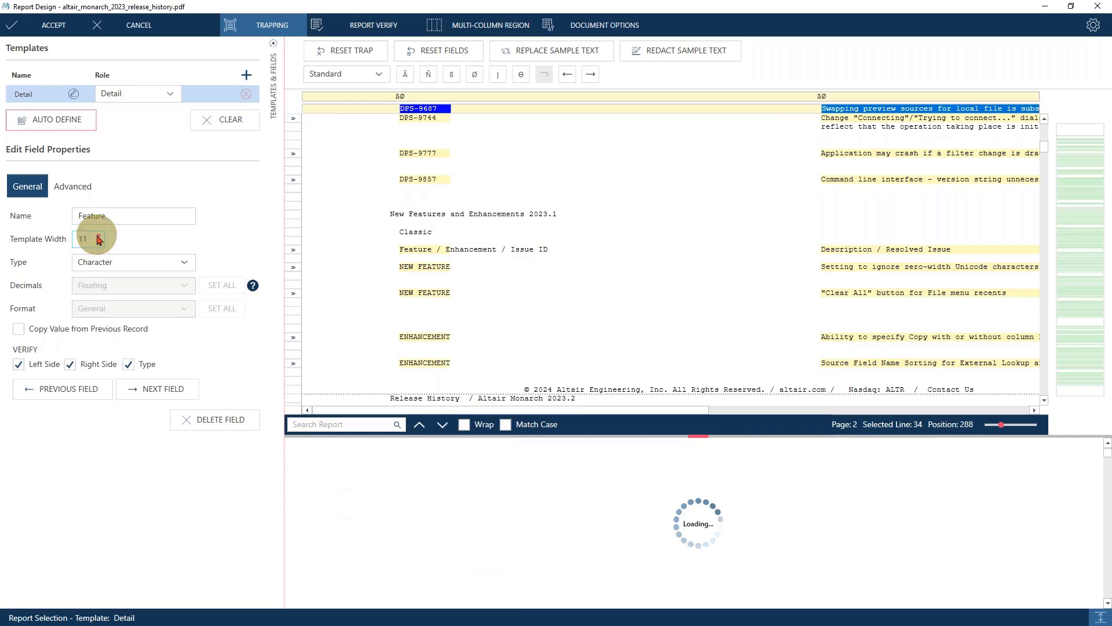
{"action": "double_click", "coordinate": [100, 244]}
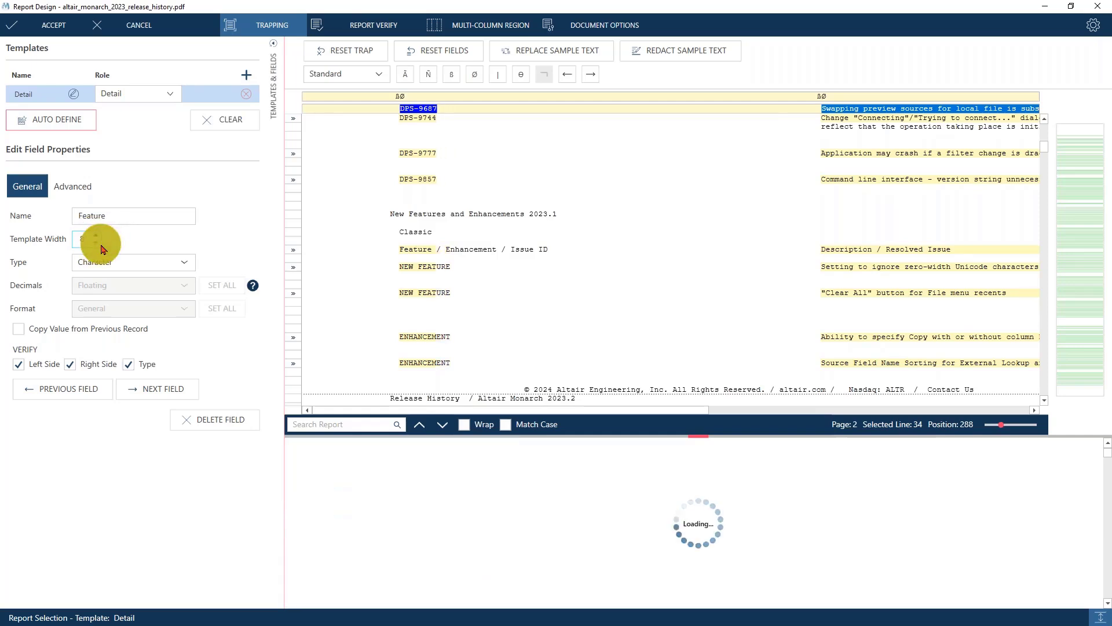
- Set the Feature field's template width to 7 and run Report Verify on the template's fields
{"action": "left_click", "coordinate": [97, 244]}
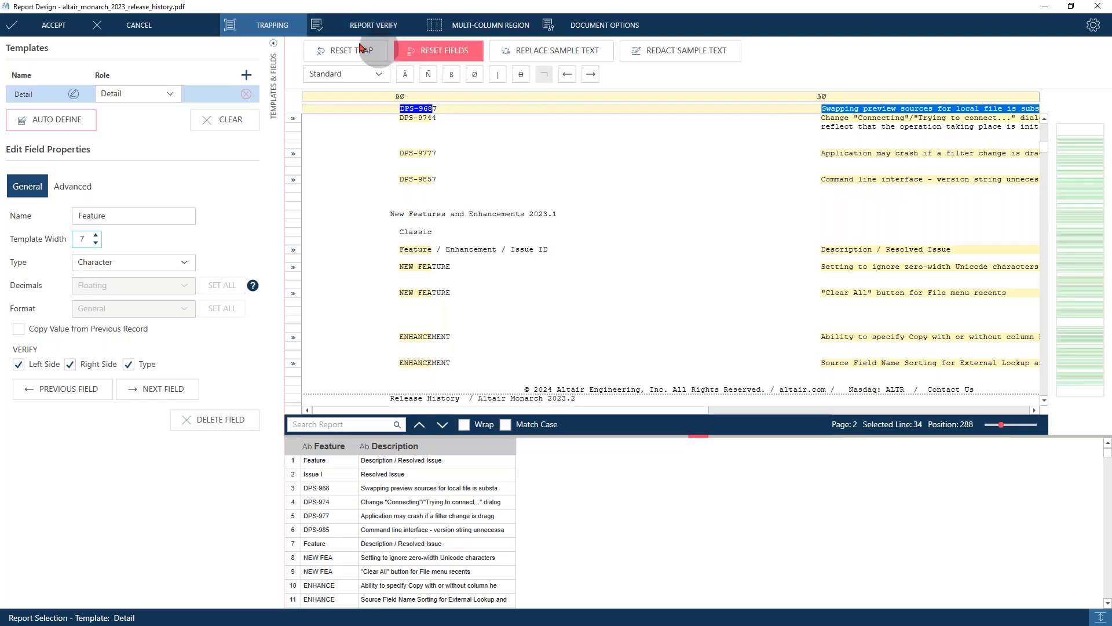
{"action": "left_click", "coordinate": [373, 26]}
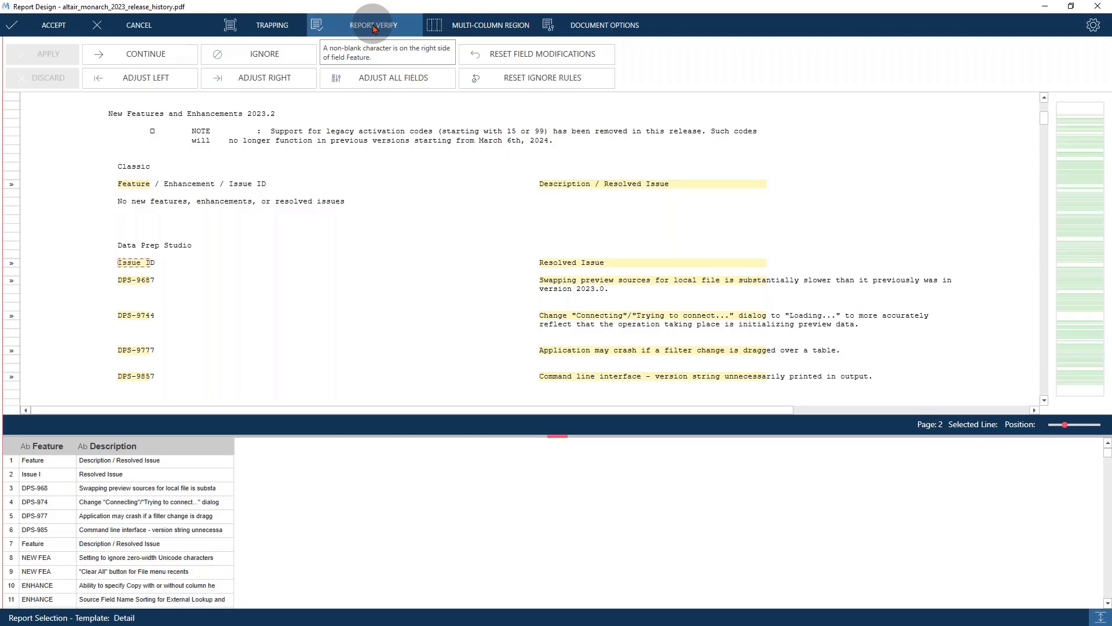
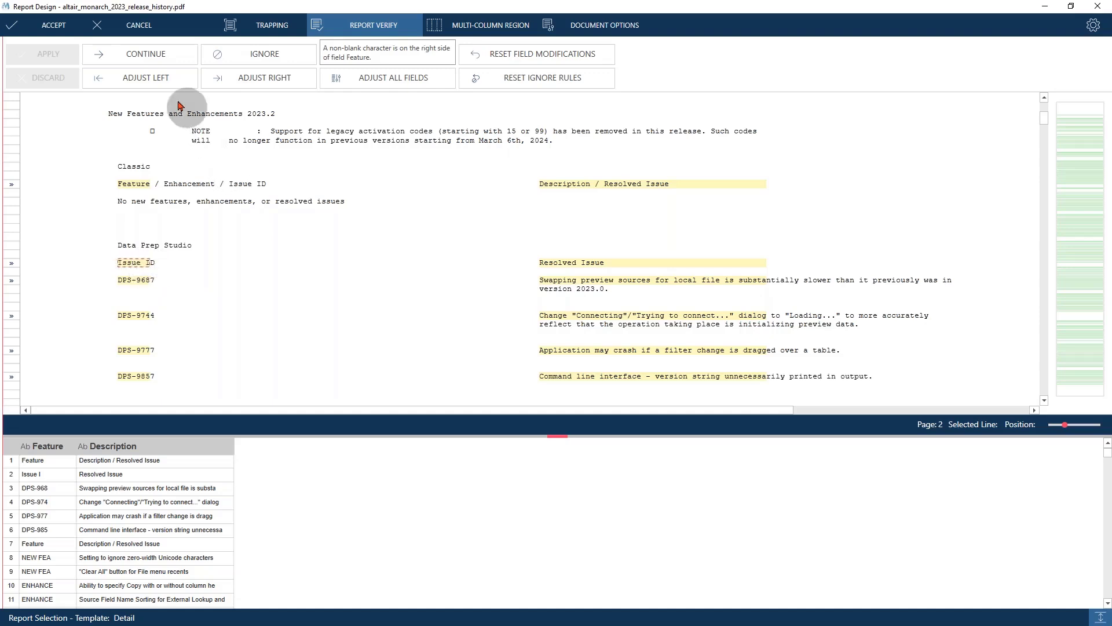
- Try narrowing the Feature field, widen it past the full Issue ID text instead, and continue the verification
{"action": "left_click", "coordinate": [165, 81]}
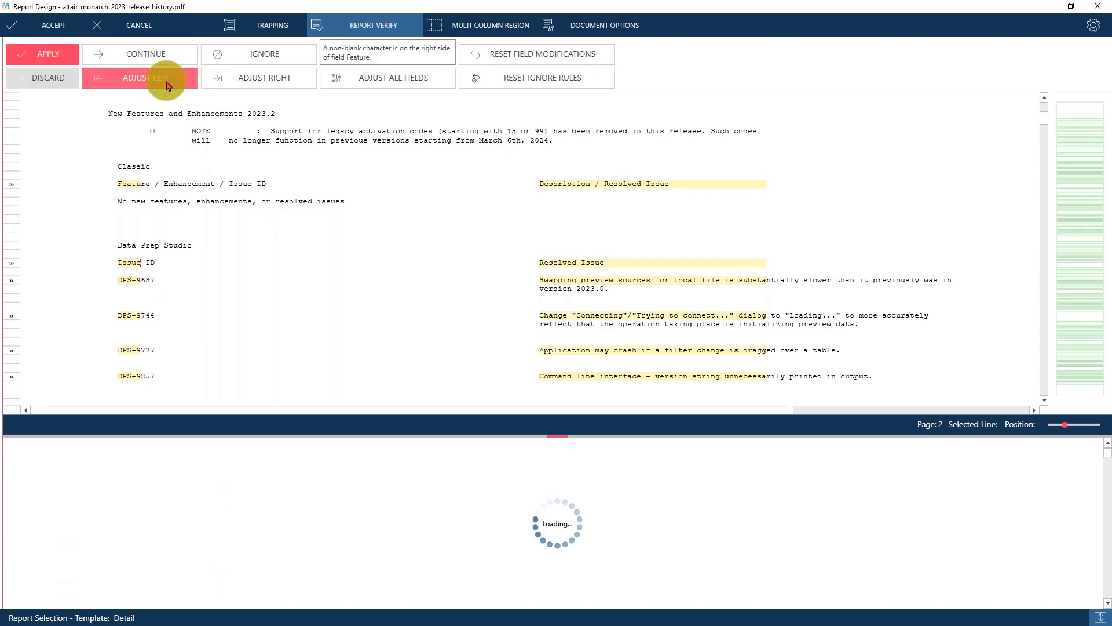
{"action": "left_click", "coordinate": [220, 82]}
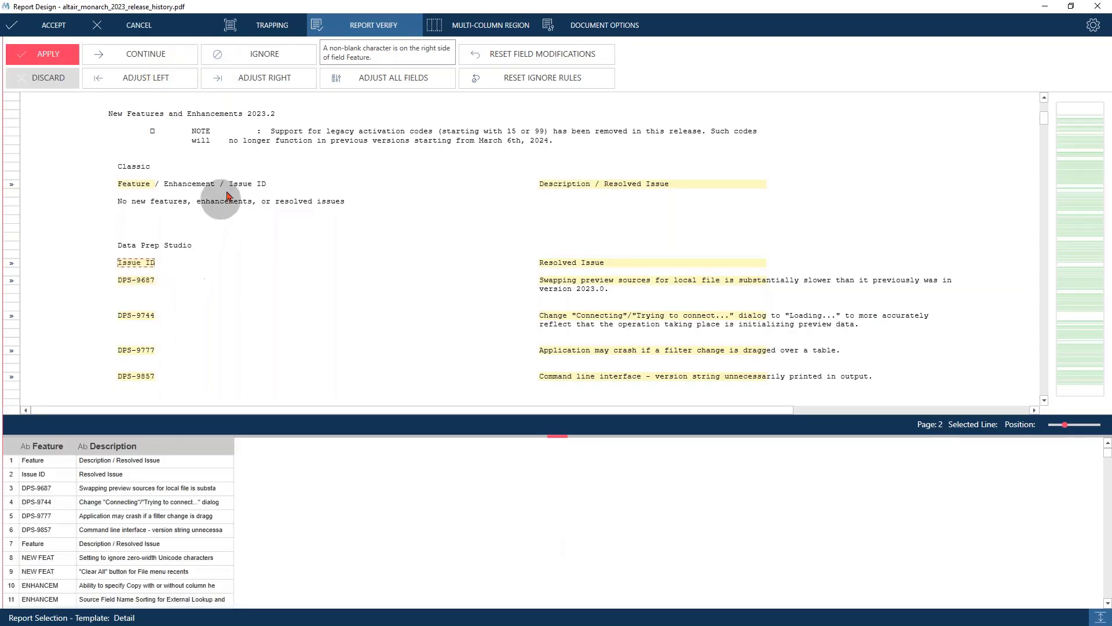
{"action": "left_click", "coordinate": [269, 84]}
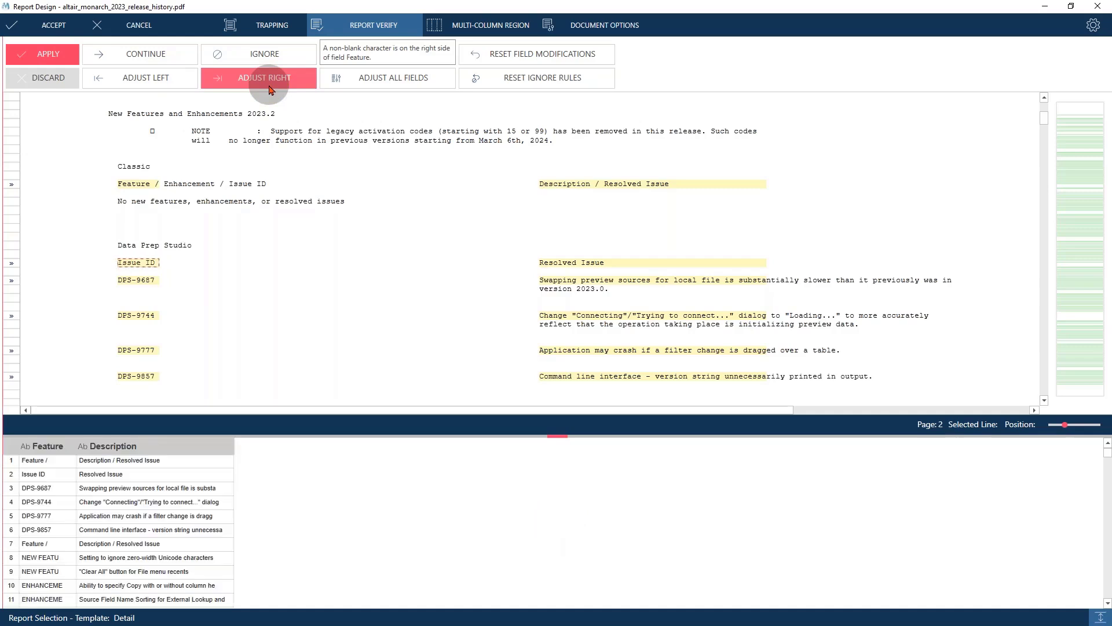
{"action": "left_click", "coordinate": [151, 54]}
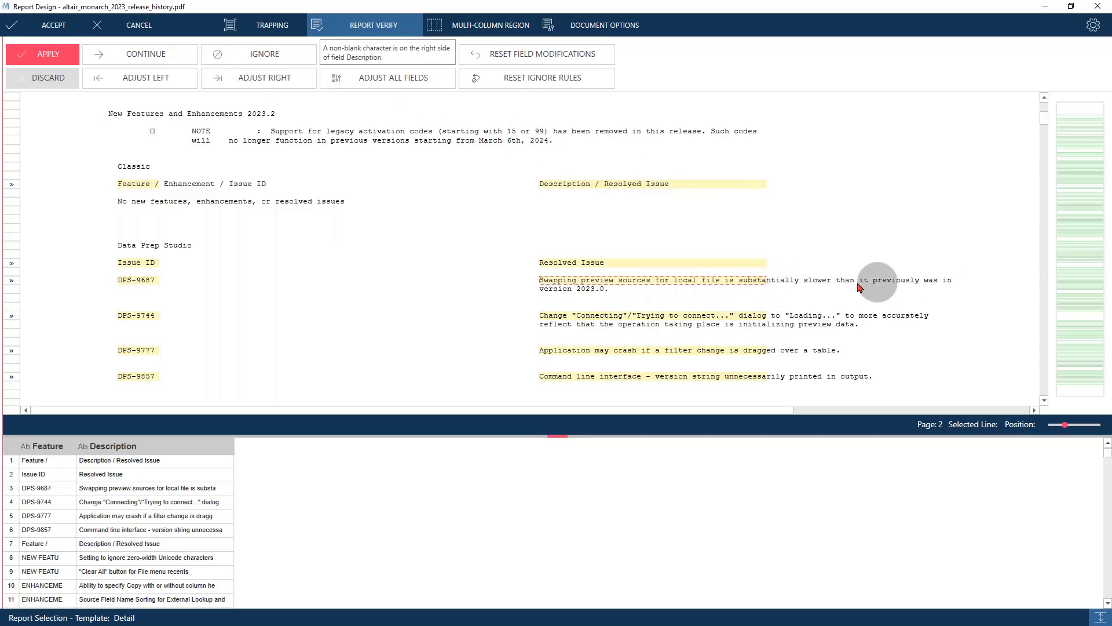
- Widen Description to 89 characters, through "previously was in", and Feature to 12 characters to cover NEW FEATURE, continuing the verification after each
{"action": "left_click", "coordinate": [258, 78]}
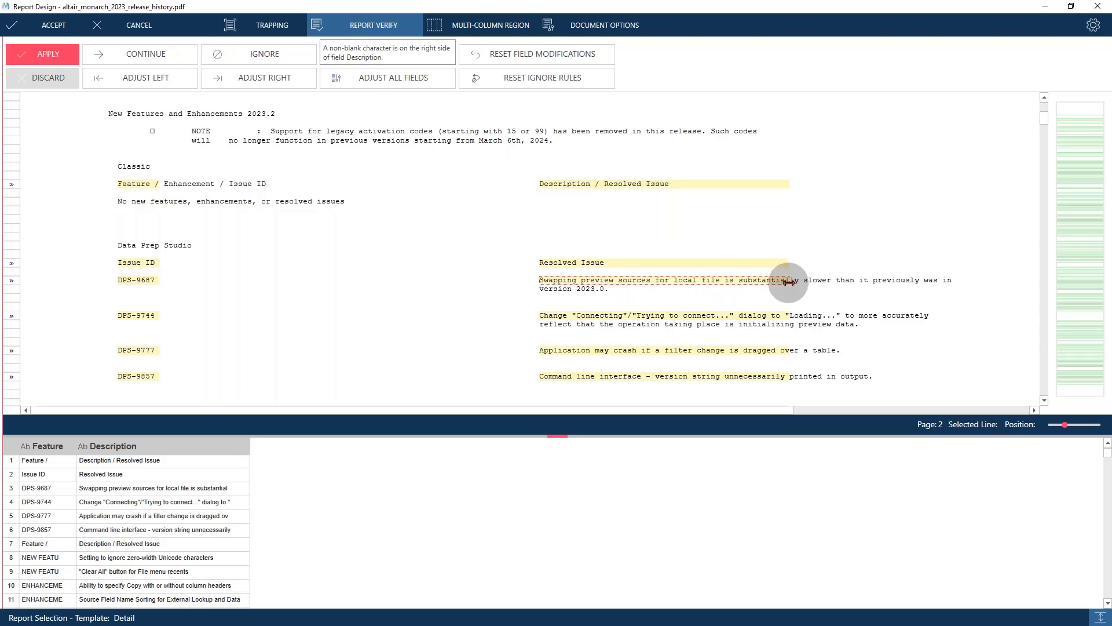
{"action": "left_click_drag", "start_coordinate": [789, 281], "coordinate": [952, 285]}
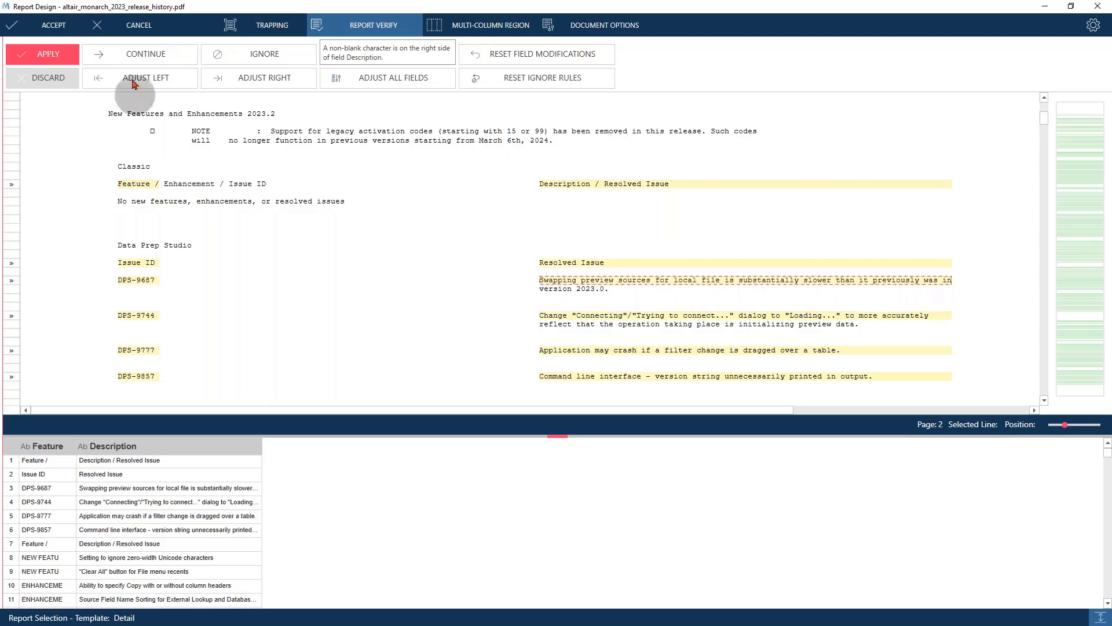
{"action": "left_click", "coordinate": [137, 62]}
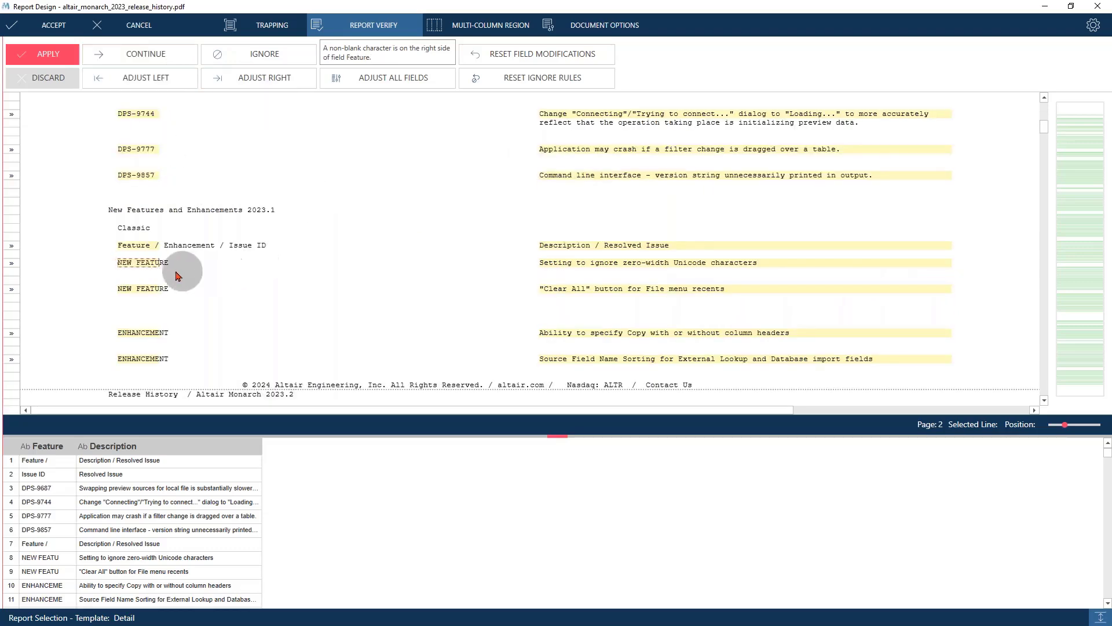
{"action": "left_click_drag", "start_coordinate": [171, 261], "coordinate": [173, 262]}
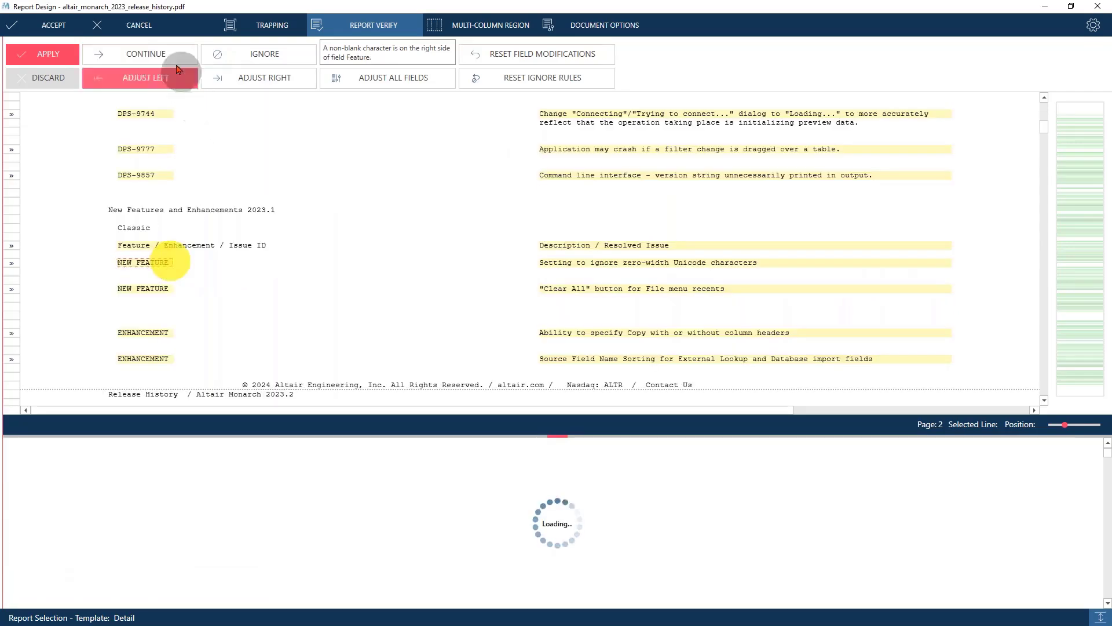
{"action": "left_click", "coordinate": [149, 54]}
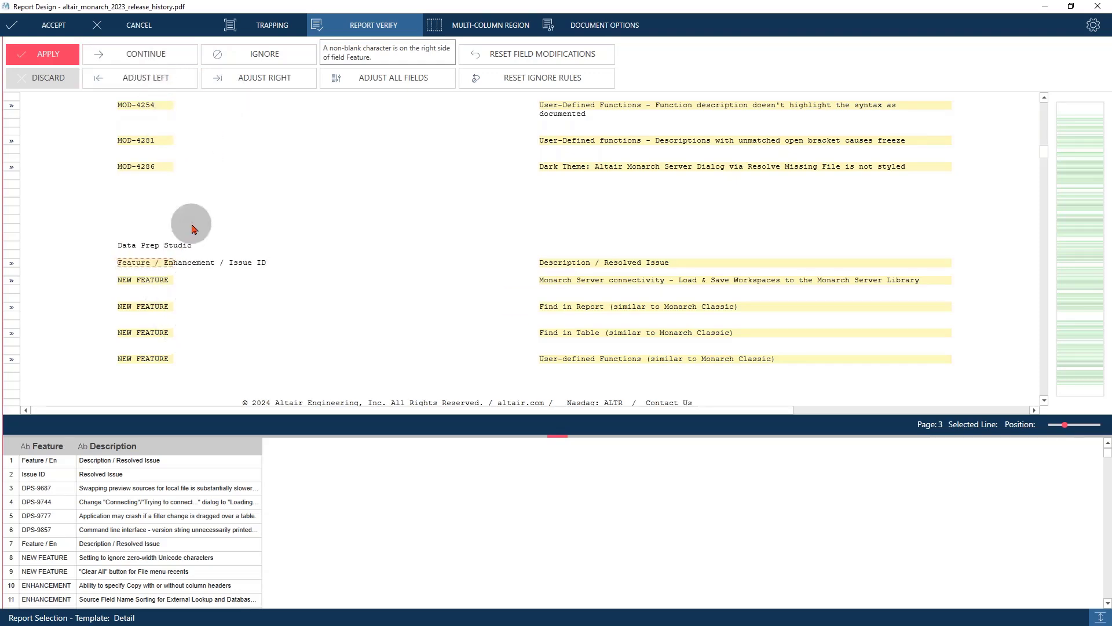
- Skip through the flagged heading rows to ignore the Feature field's right-side check, and apply the verified field modifications
{"action": "left_click", "coordinate": [146, 58]}
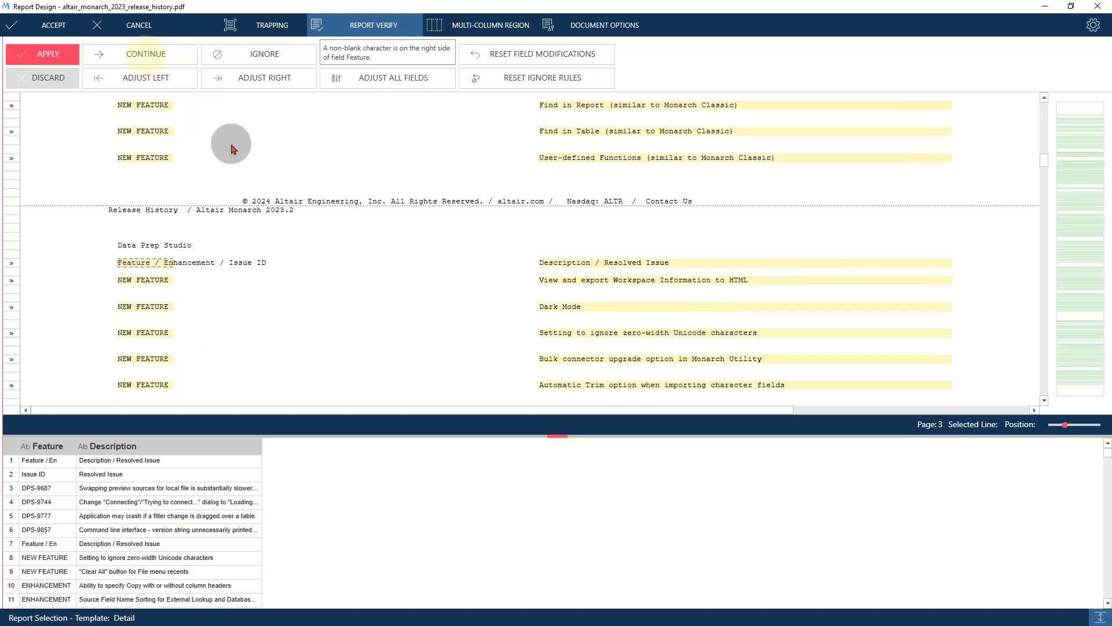
{"action": "left_click", "coordinate": [147, 52]}
{"action": "left_click", "coordinate": [147, 54]}
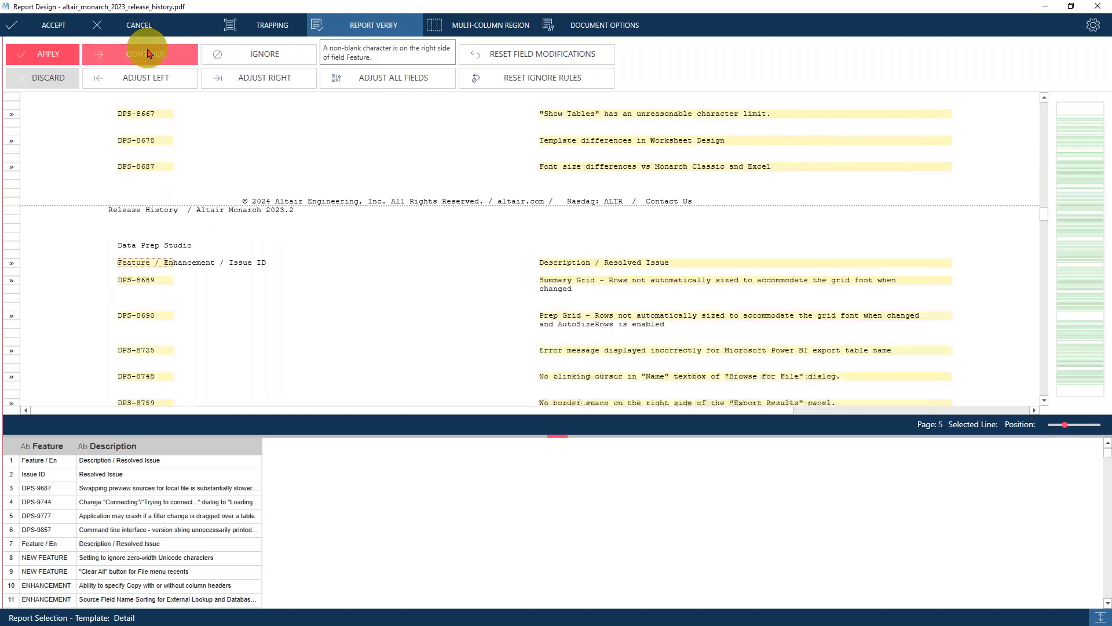
{"action": "left_click", "coordinate": [147, 54]}
{"action": "left_click", "coordinate": [148, 54]}
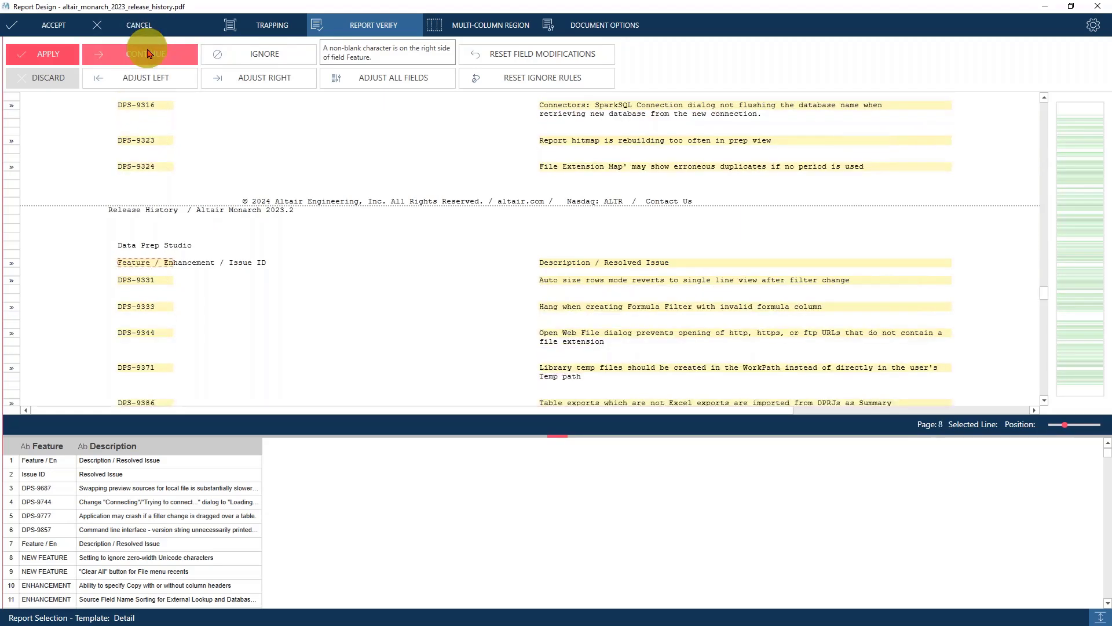
{"action": "left_click", "coordinate": [263, 56]}
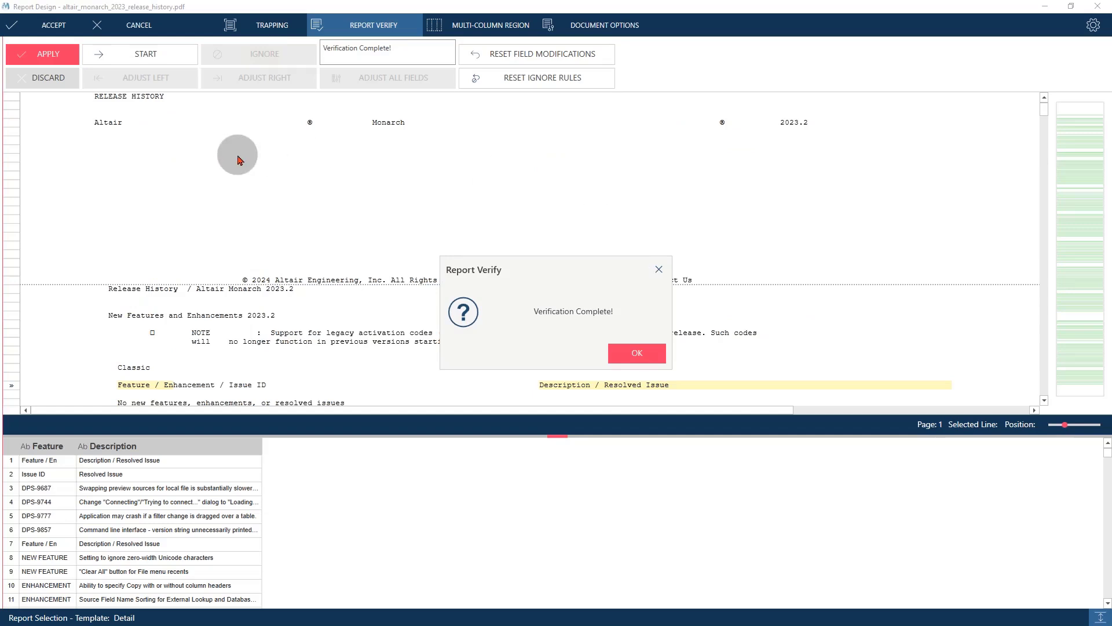
{"action": "left_click", "coordinate": [635, 351]}
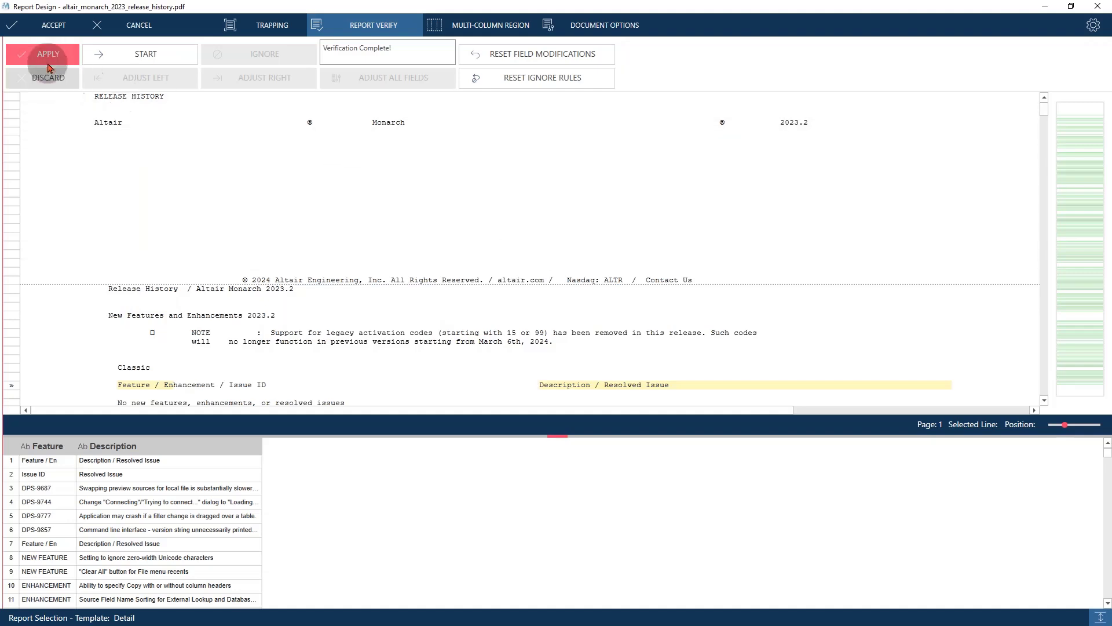
{"action": "left_click", "coordinate": [48, 57]}
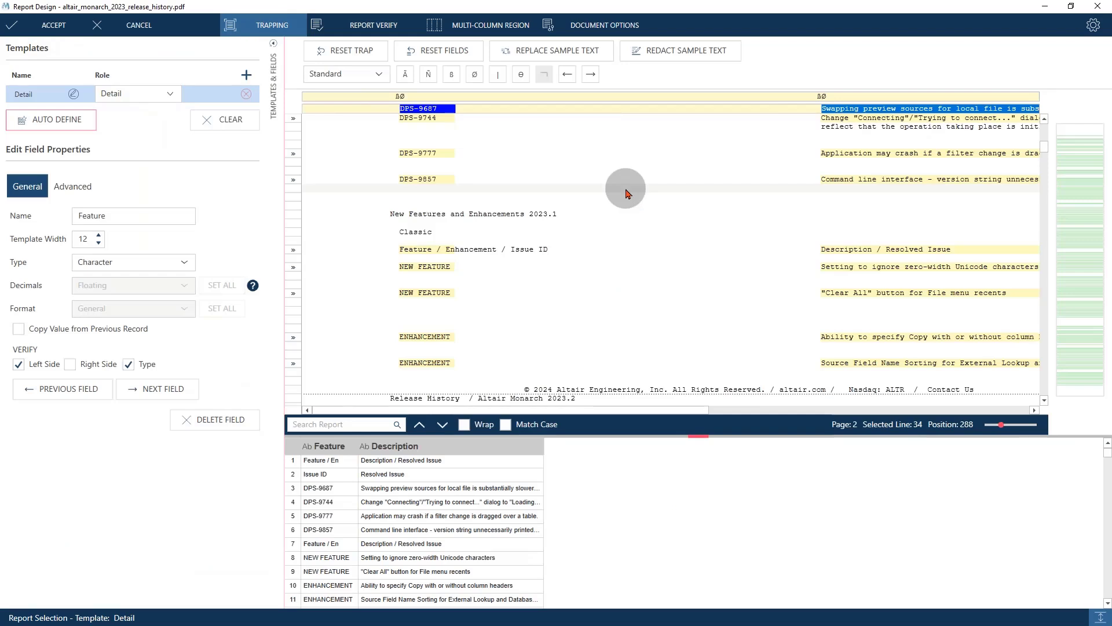
- Examine the issue descriptions on pages 2 to 5 for text that continues beyond the highlighted first line
{"action": "scroll", "coordinate": [671, 305], "scroll_direction": "down", "scroll_amount": 1}
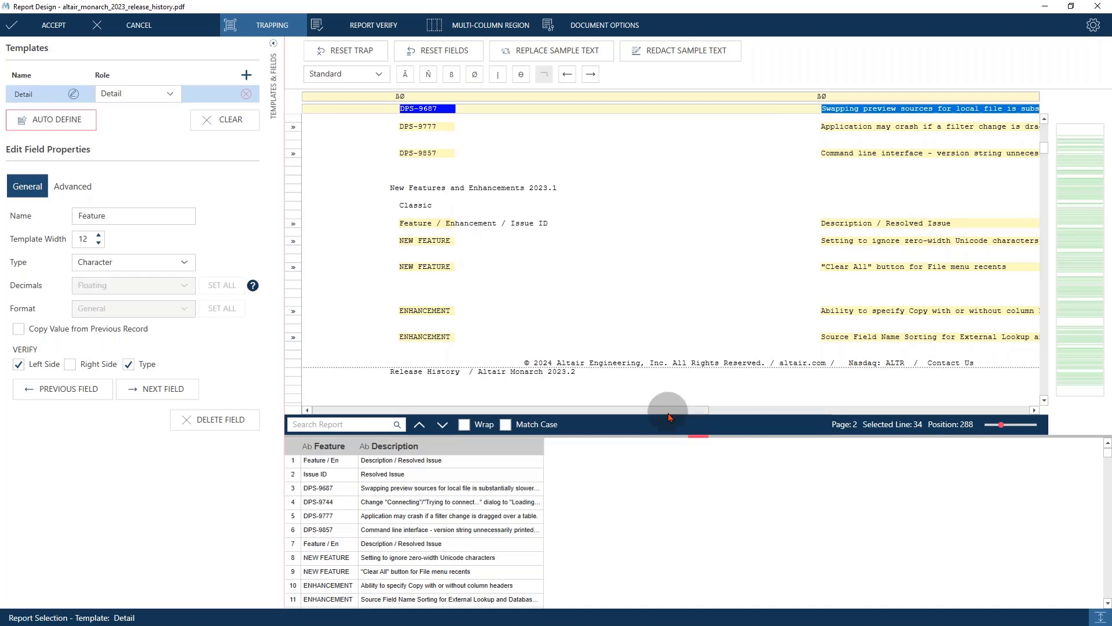
{"action": "left_click_drag", "start_coordinate": [670, 410], "coordinate": [782, 412]}
{"action": "scroll", "coordinate": [782, 295], "scroll_direction": "up", "scroll_amount": 9}
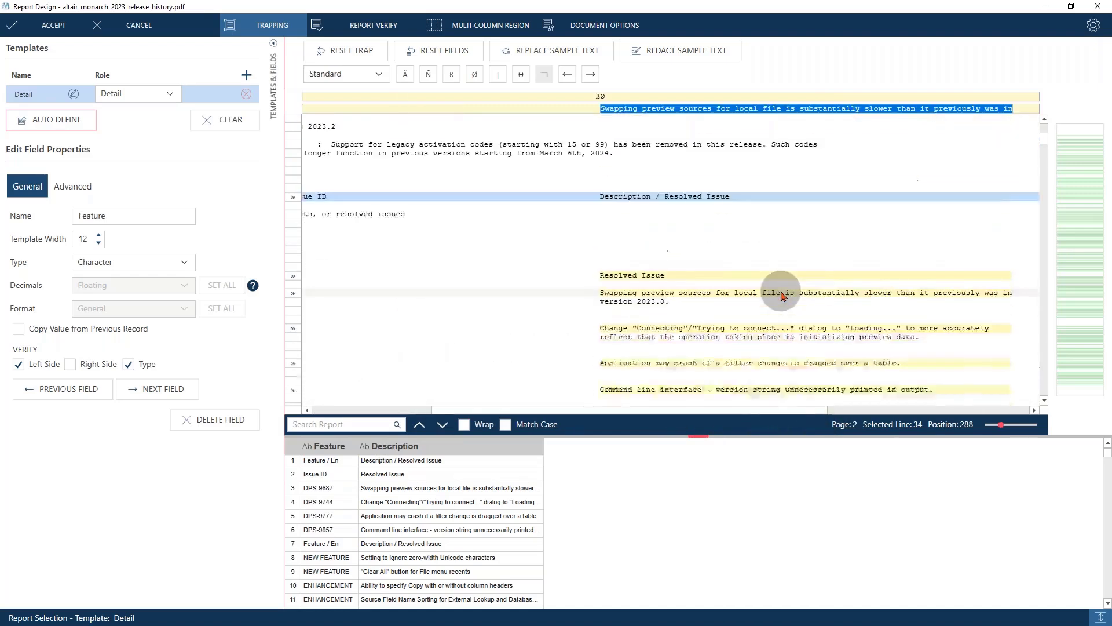
{"action": "scroll", "coordinate": [784, 294], "scroll_direction": "down", "scroll_amount": 8}
{"action": "scroll", "coordinate": [671, 183], "scroll_direction": "up", "scroll_amount": 4}
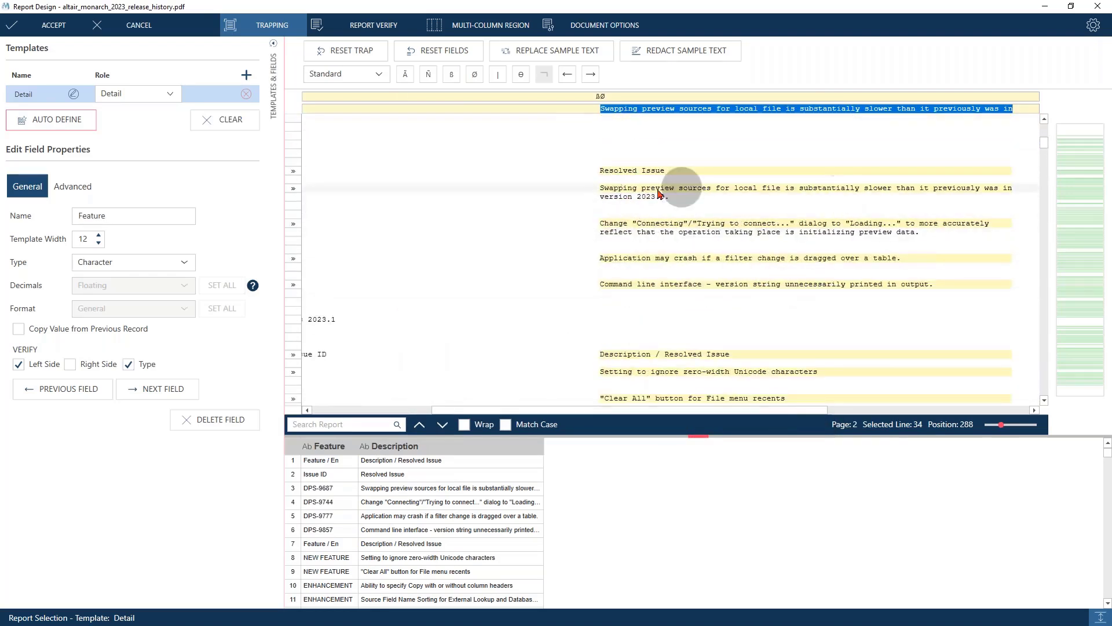
{"action": "scroll", "coordinate": [672, 226], "scroll_direction": "down", "scroll_amount": 12}
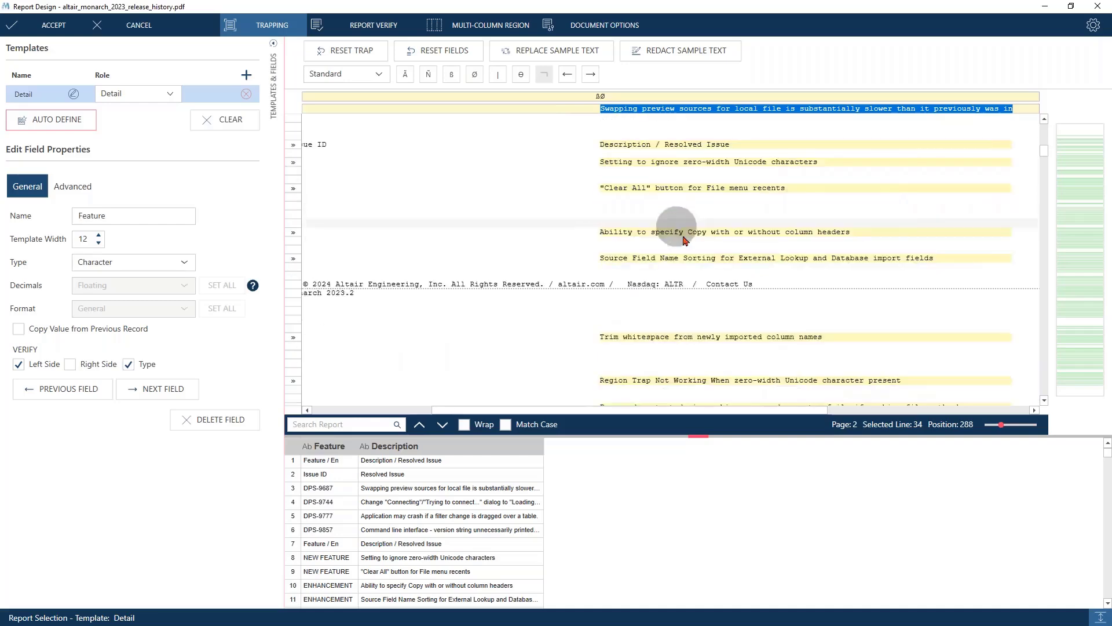
{"action": "scroll", "coordinate": [688, 244], "scroll_direction": "down", "scroll_amount": 15}
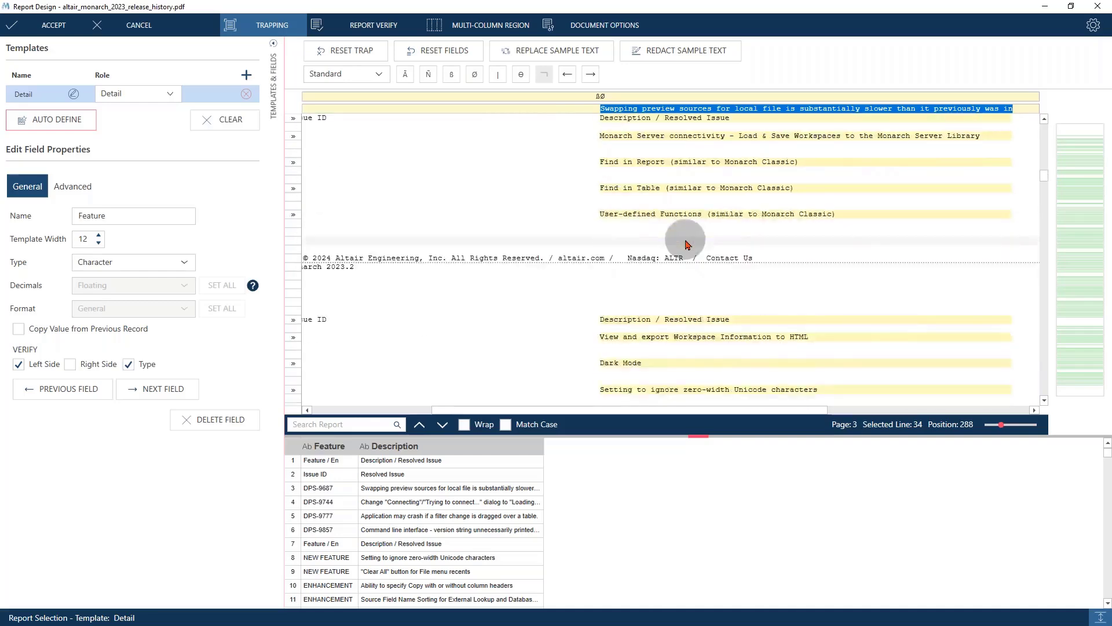
{"action": "scroll", "coordinate": [688, 244], "scroll_direction": "down", "scroll_amount": 10}
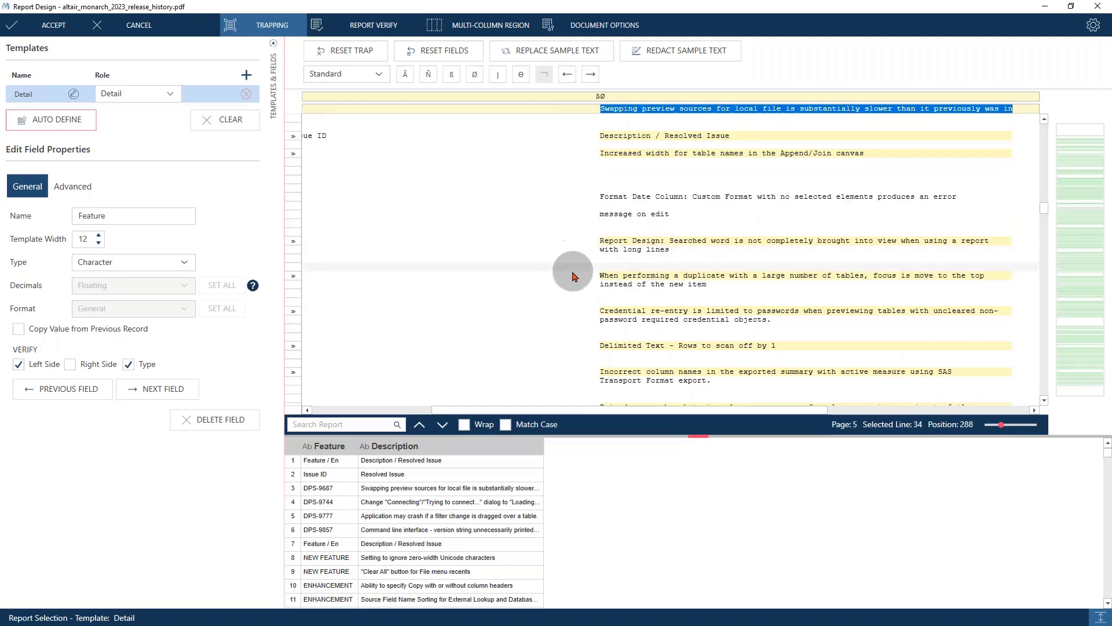
{"action": "scroll", "coordinate": [633, 318], "scroll_direction": "down", "scroll_amount": 5}
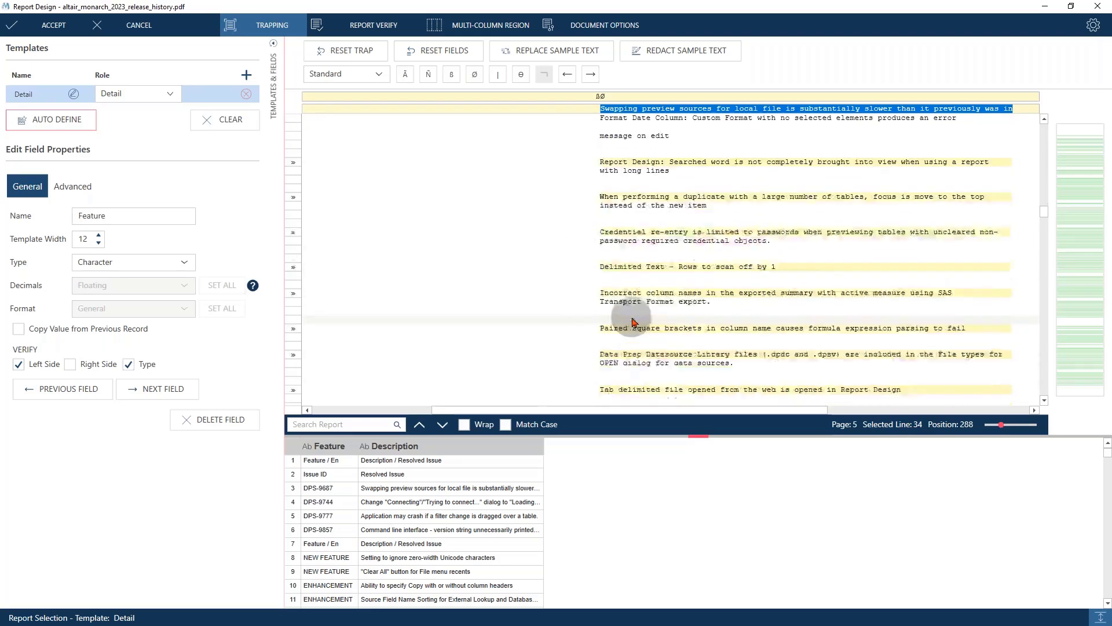
{"action": "scroll", "coordinate": [679, 319], "scroll_direction": "down", "scroll_amount": 9}
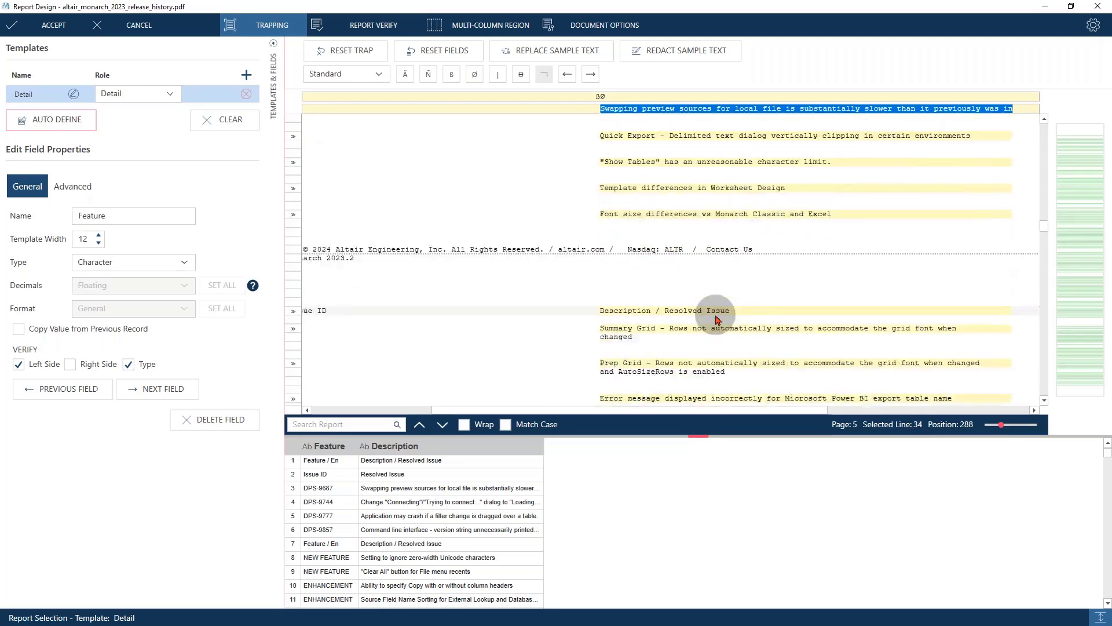
{"action": "scroll", "coordinate": [717, 320], "scroll_direction": "up", "scroll_amount": 5}
{"action": "scroll", "coordinate": [717, 320], "scroll_direction": "up", "scroll_amount": 10}
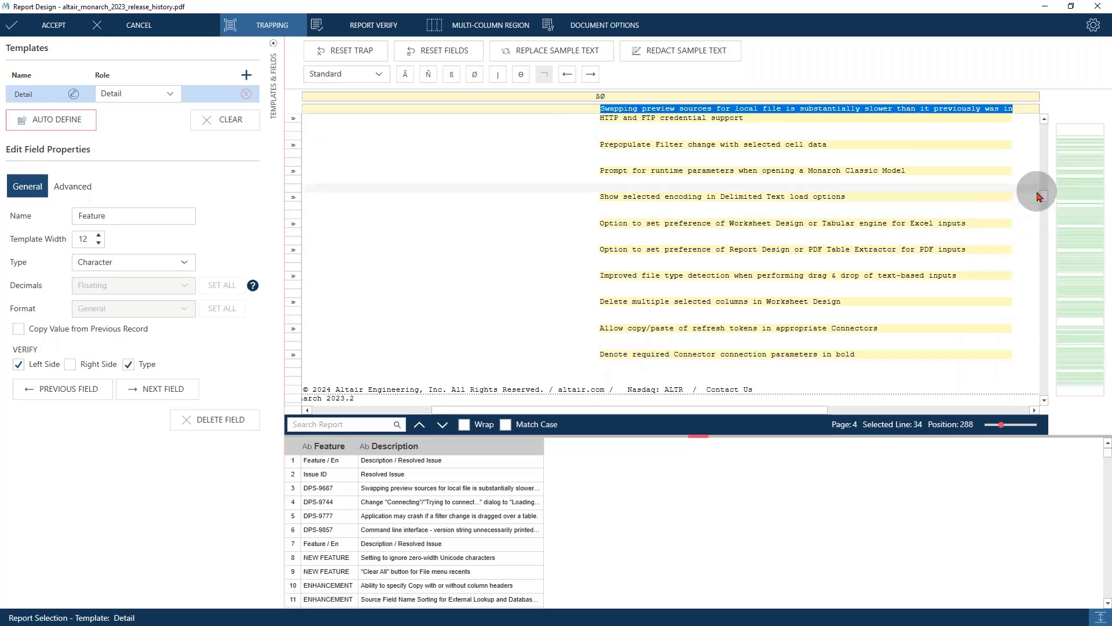
{"action": "left_click_drag", "start_coordinate": [1047, 182], "coordinate": [1052, 110]}
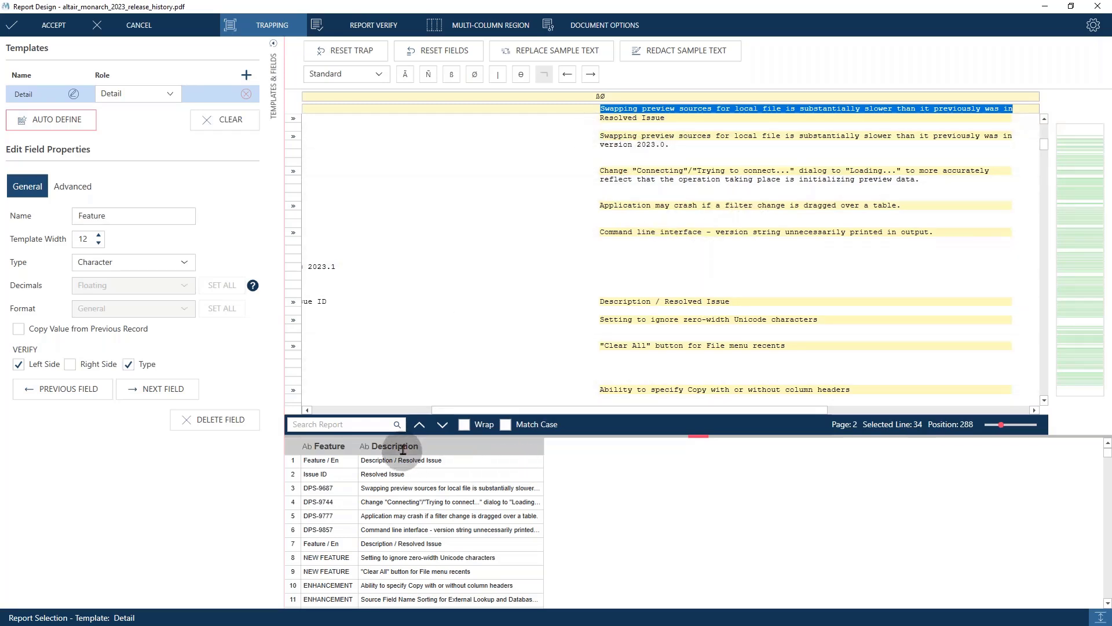
- Try ending the Description field on a line count of 2, and set it to end on 1 blank field value instead
{"action": "right_click", "coordinate": [425, 456]}
{"action": "left_click", "coordinate": [424, 455]}
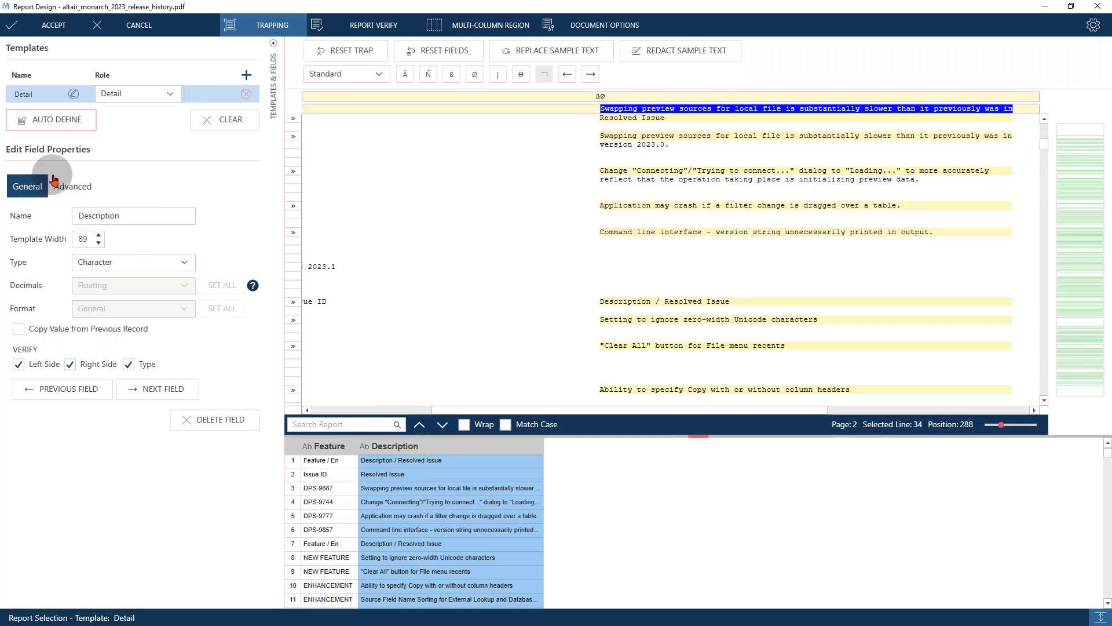
{"action": "left_click", "coordinate": [73, 186]}
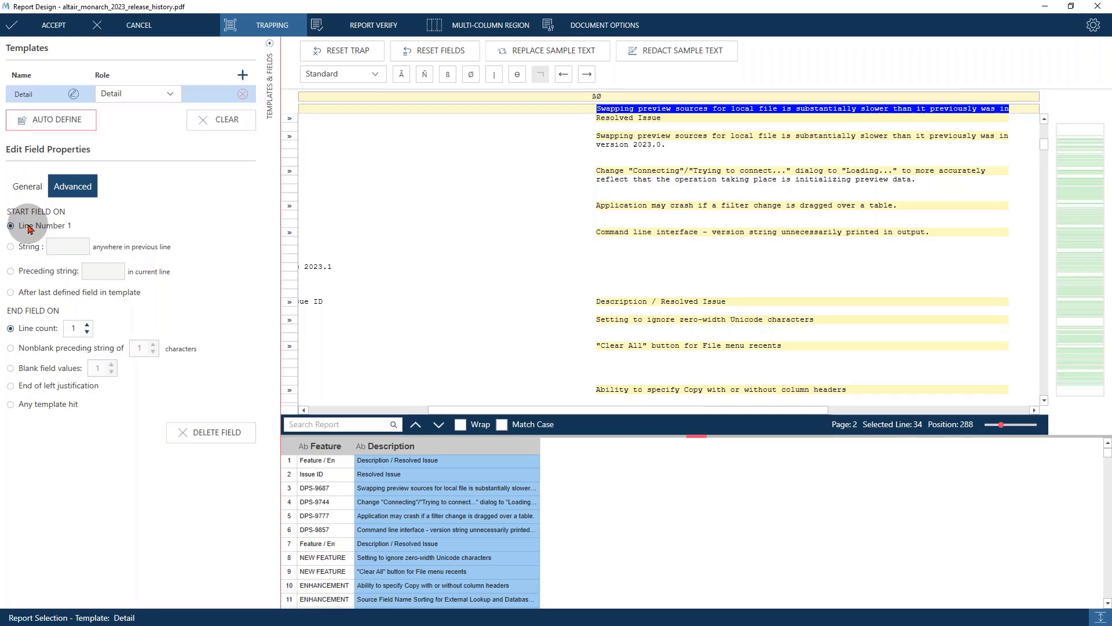
{"action": "left_click", "coordinate": [84, 326]}
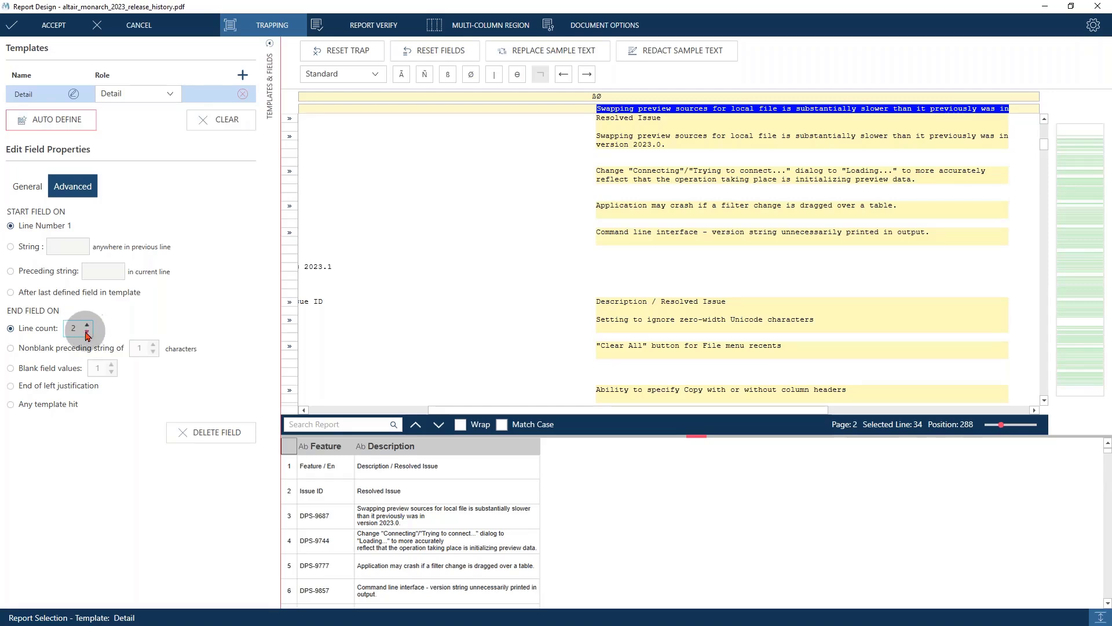
{"action": "left_click", "coordinate": [87, 332]}
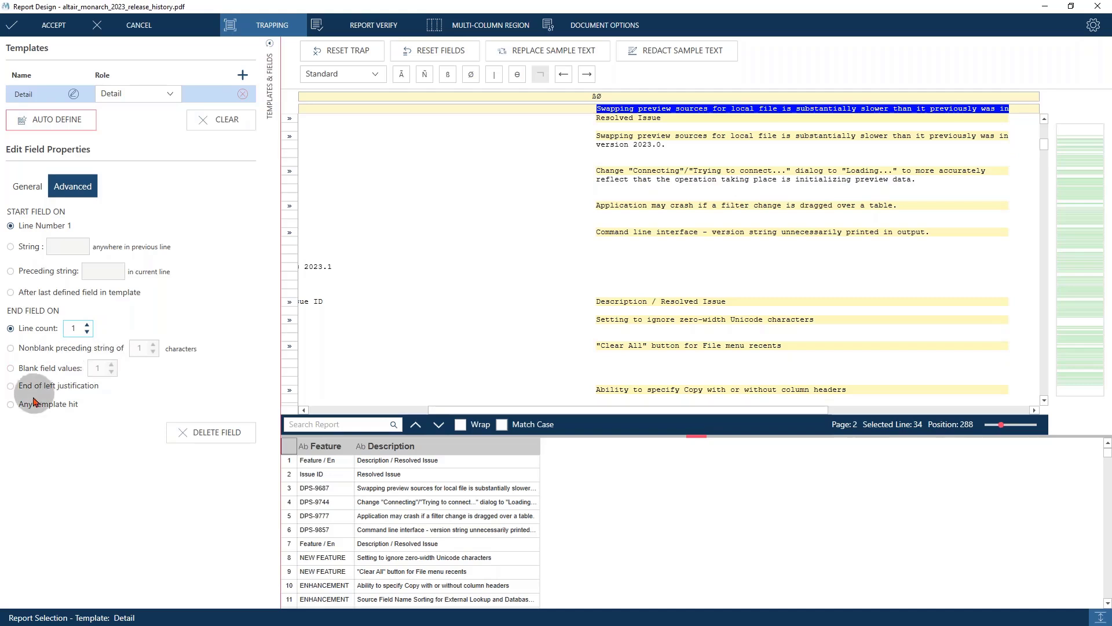
{"action": "left_click", "coordinate": [10, 369]}
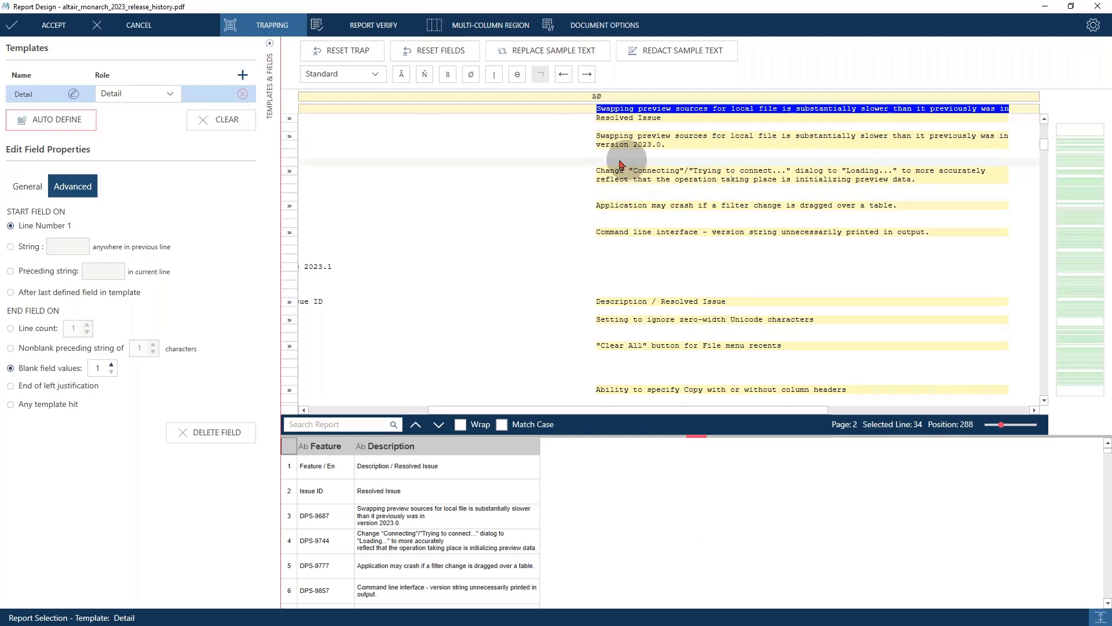
- Highlight the first line of the DPS-9687 description and the blank line beneath its second line to examine where the field ends
{"action": "left_click", "coordinate": [599, 140]}
{"action": "left_click_drag", "start_coordinate": [600, 141], "coordinate": [1008, 138]}
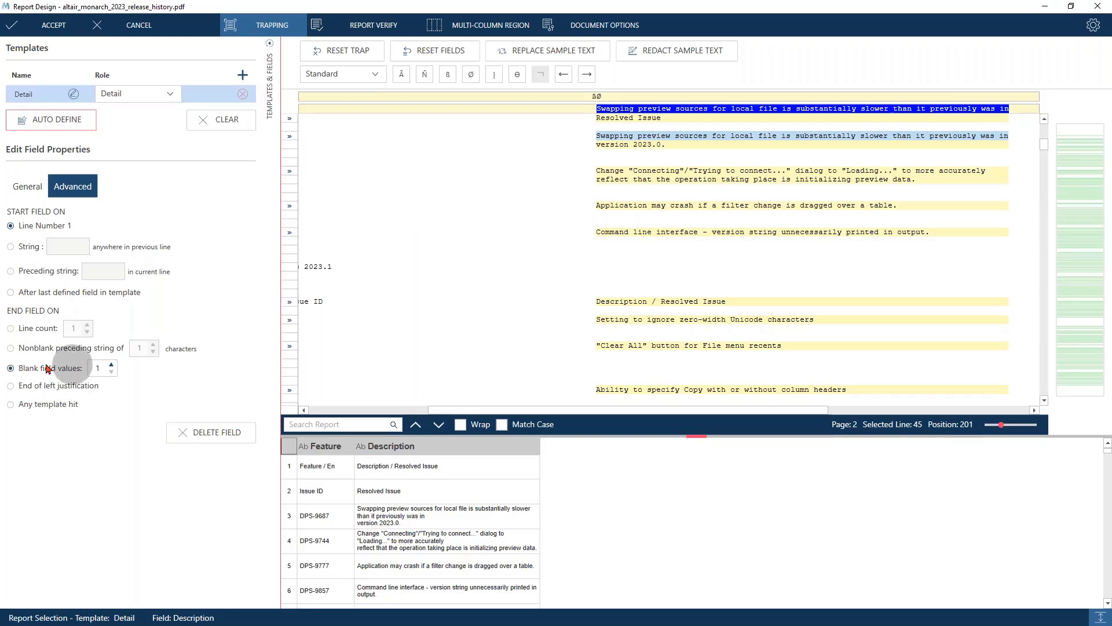
{"action": "left_click", "coordinate": [599, 146]}
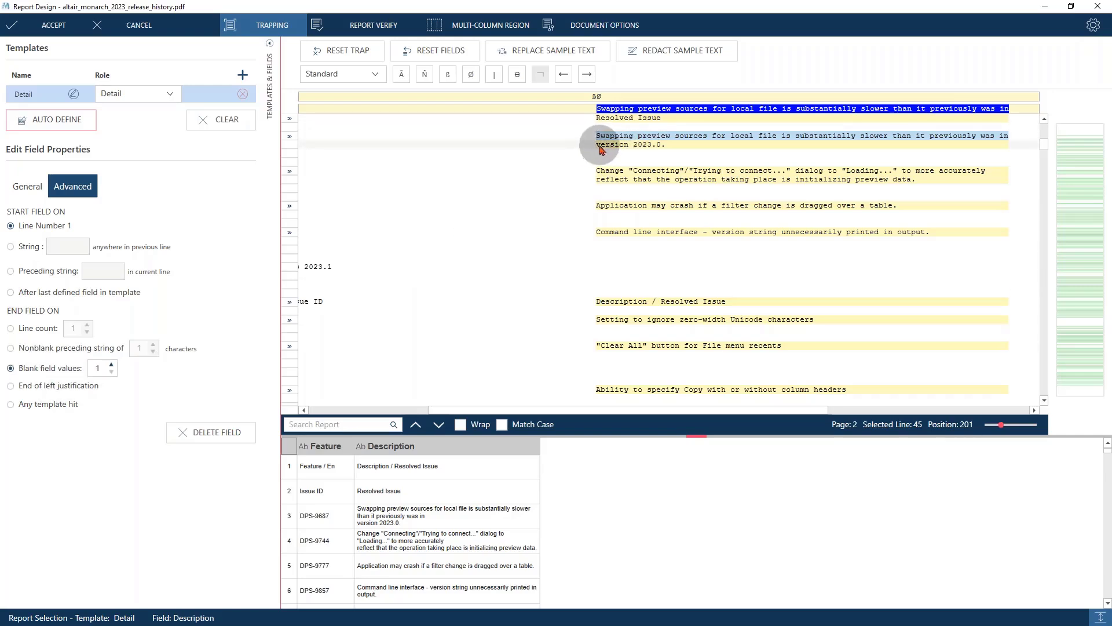
{"action": "left_click_drag", "start_coordinate": [601, 150], "coordinate": [1007, 149]}
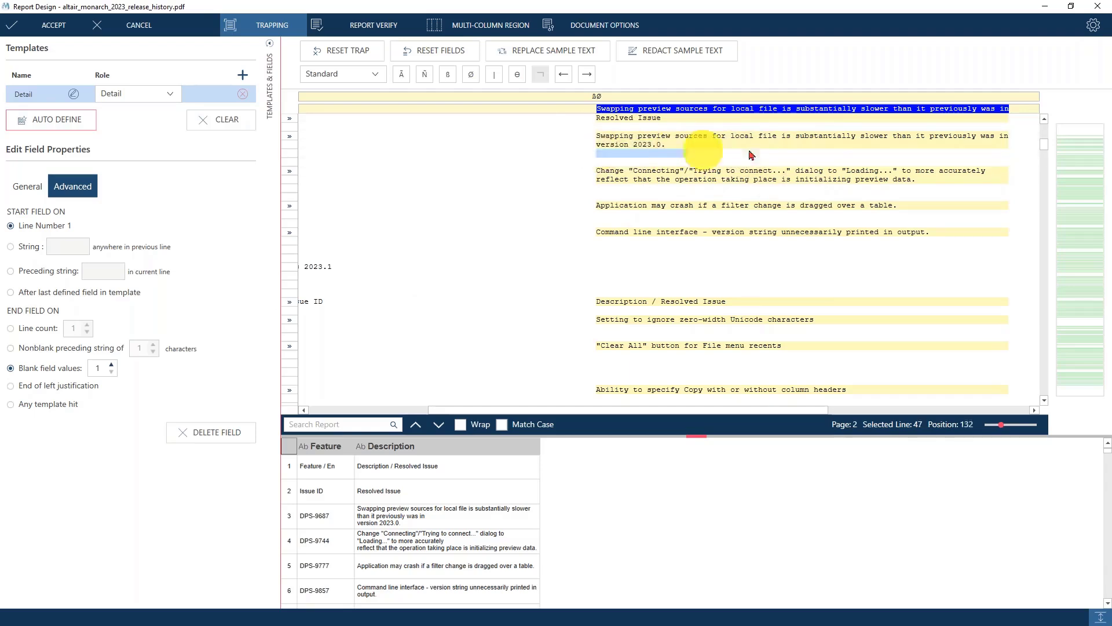
{"action": "left_click", "coordinate": [1002, 153]}
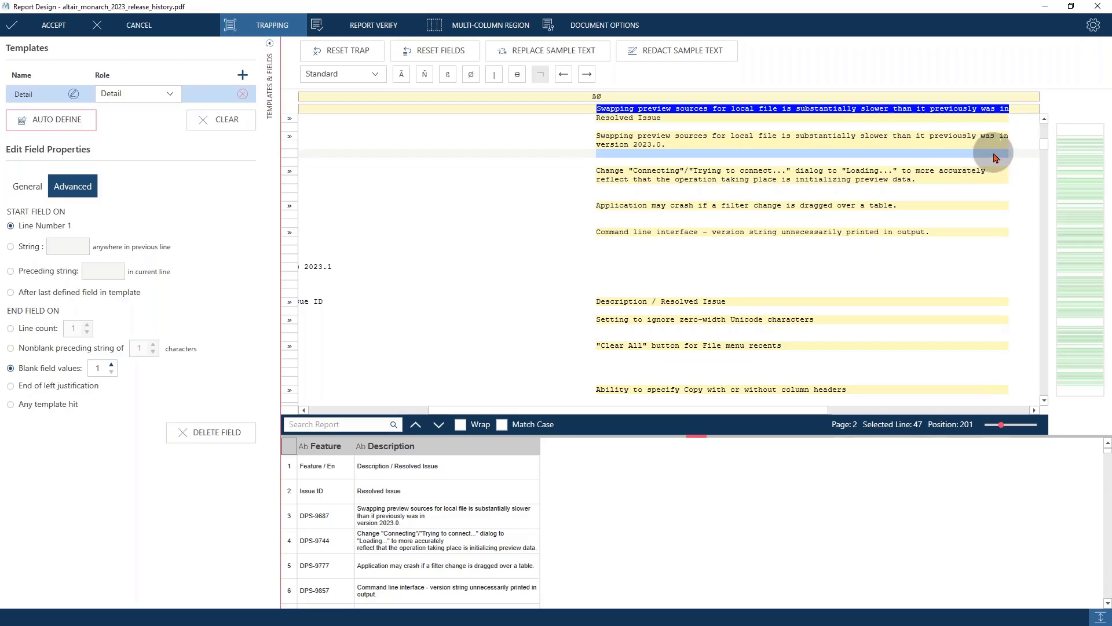
- Highlight the blank line under the DPS-9687 description again and review the trapped Feature and Description rows on the following pages
{"action": "left_click", "coordinate": [690, 179]}
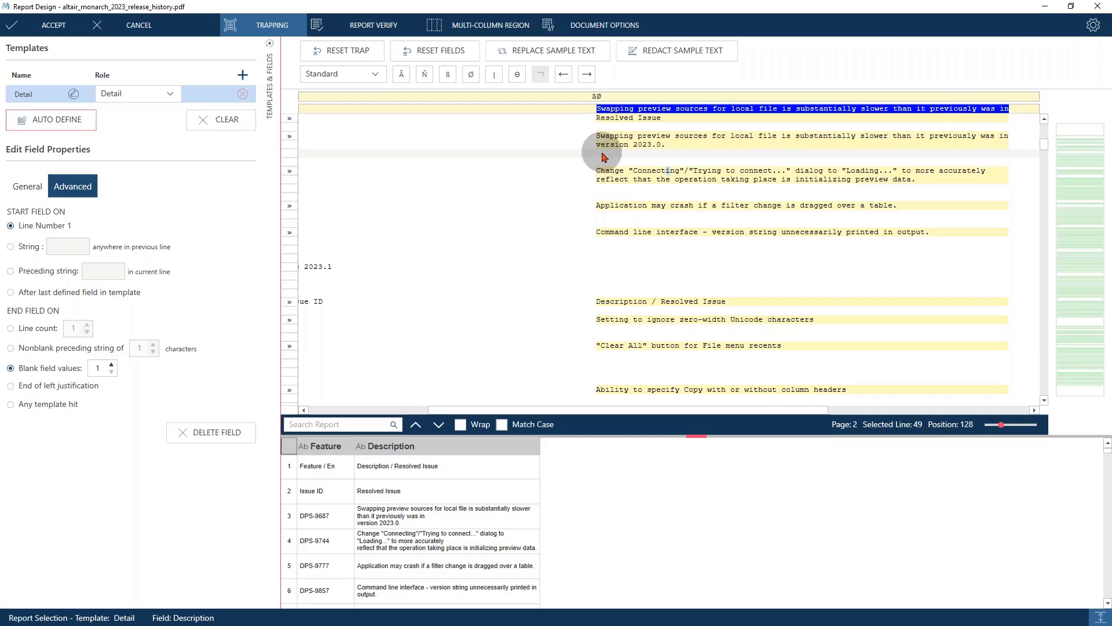
{"action": "left_click_drag", "start_coordinate": [602, 157], "coordinate": [1006, 154]}
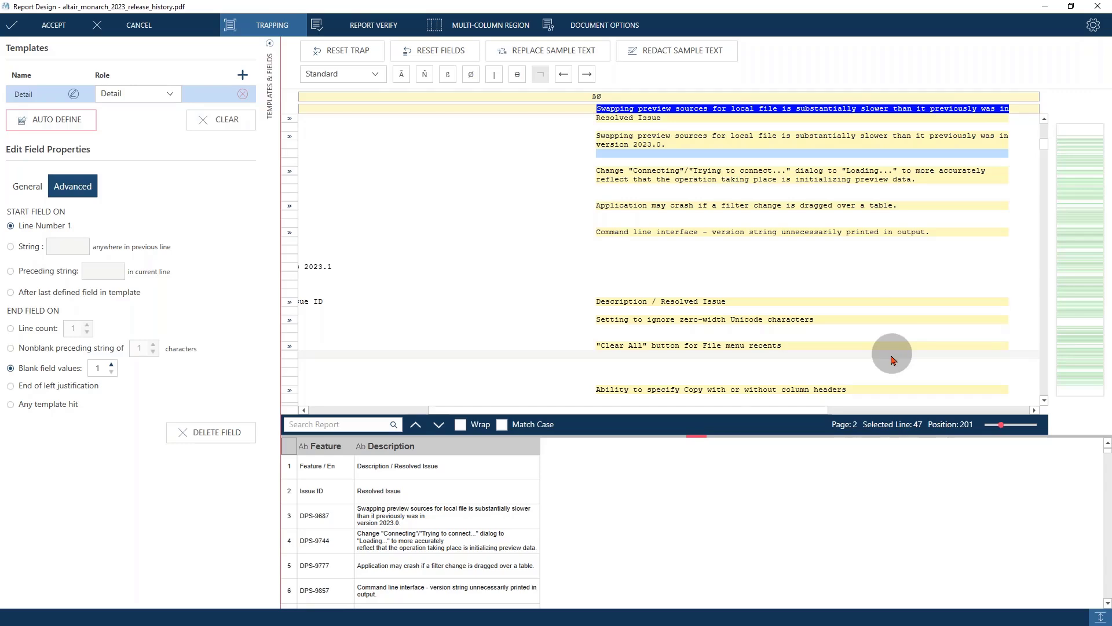
{"action": "left_click", "coordinate": [401, 410]}
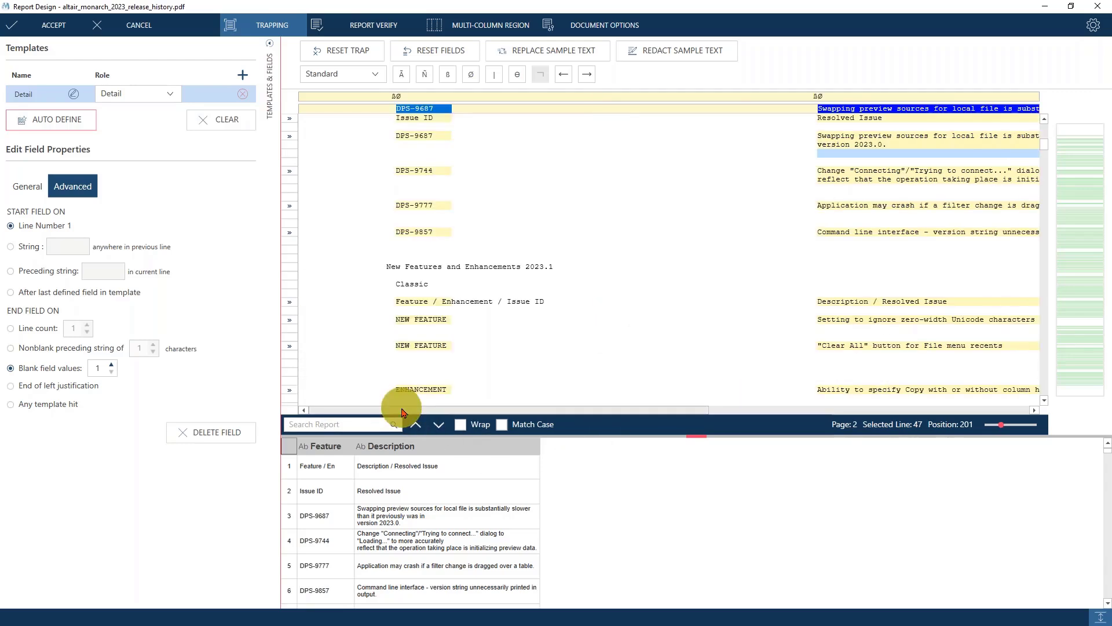
{"action": "scroll", "coordinate": [696, 313], "scroll_direction": "down", "scroll_amount": 5}
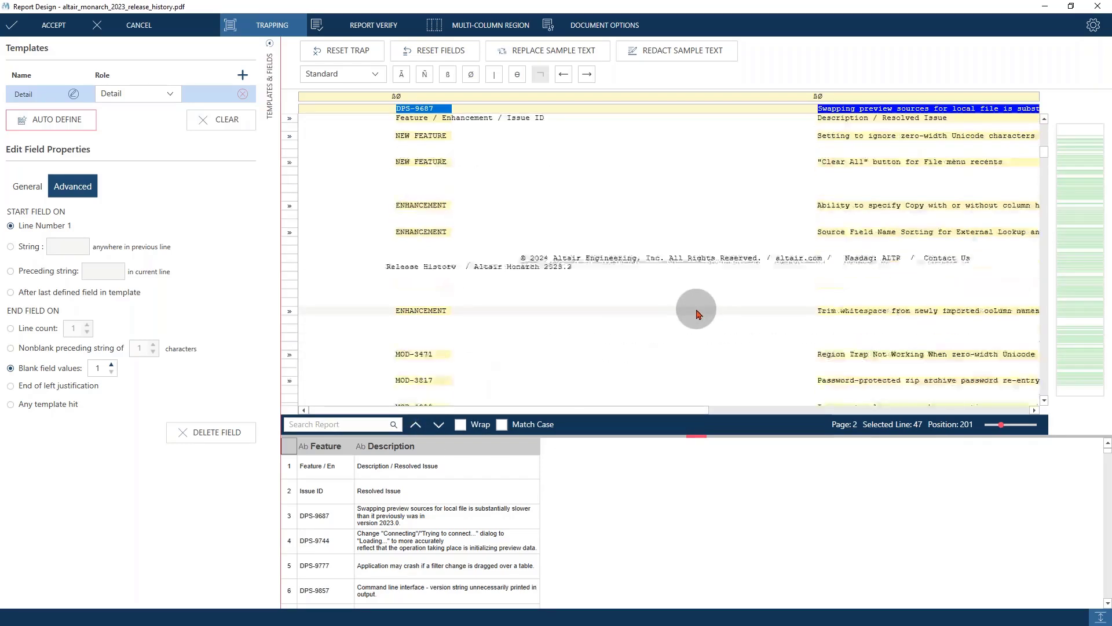
{"action": "scroll", "coordinate": [696, 313], "scroll_direction": "up", "scroll_amount": 8}
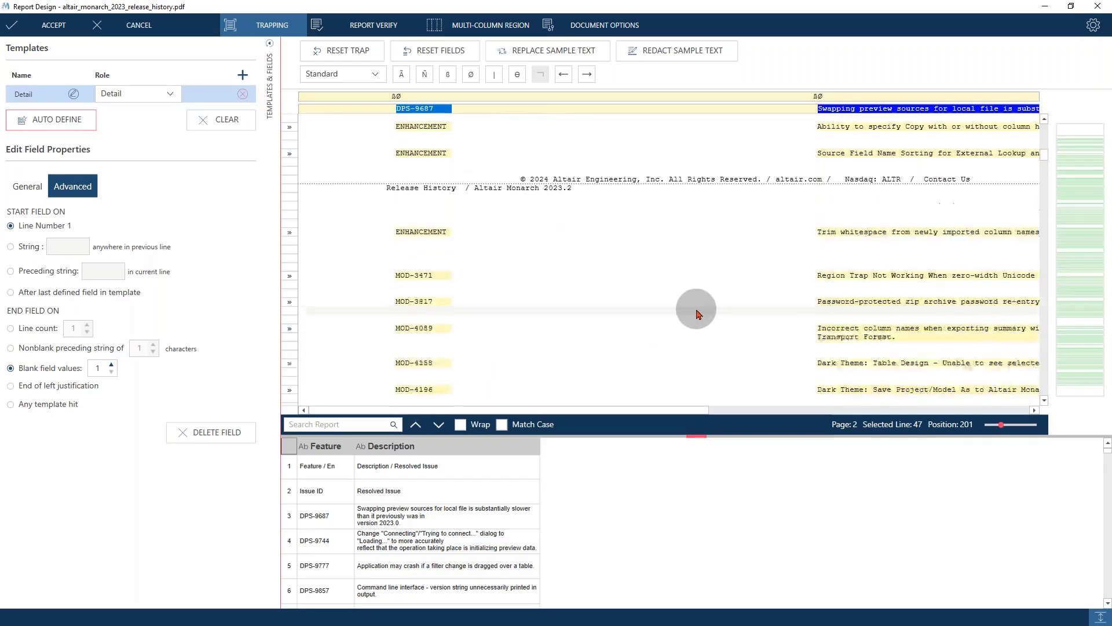
- Return to the Description field's general properties and select the whole Data Prep Studio line above the Issue ID heading for a new template
{"action": "left_click", "coordinate": [27, 186]}
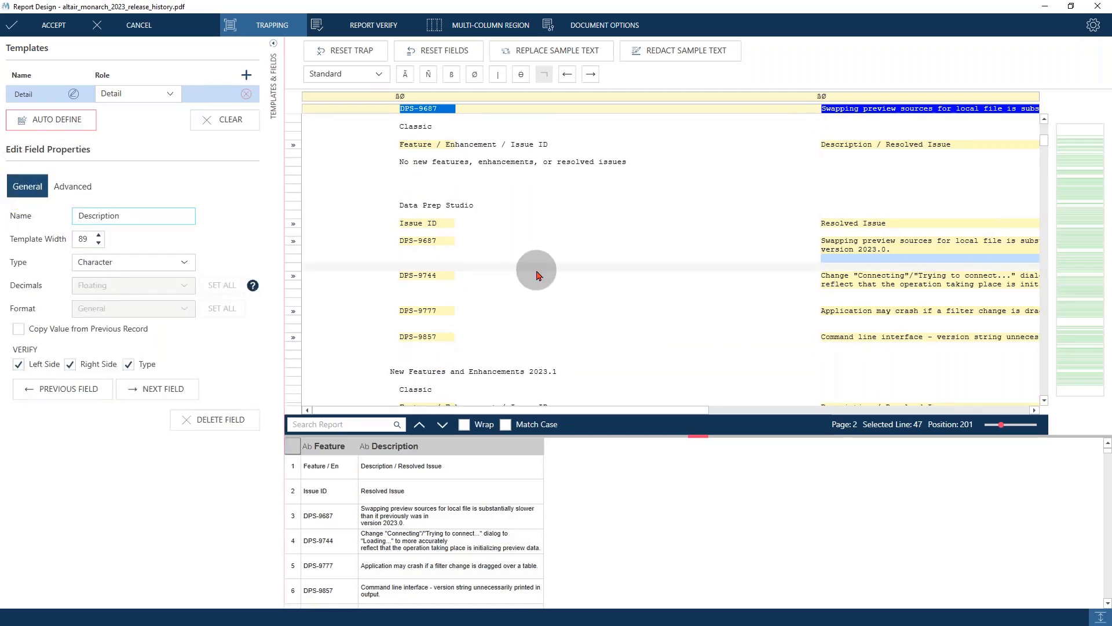
{"action": "scroll", "coordinate": [532, 272], "scroll_direction": "up", "scroll_amount": 5}
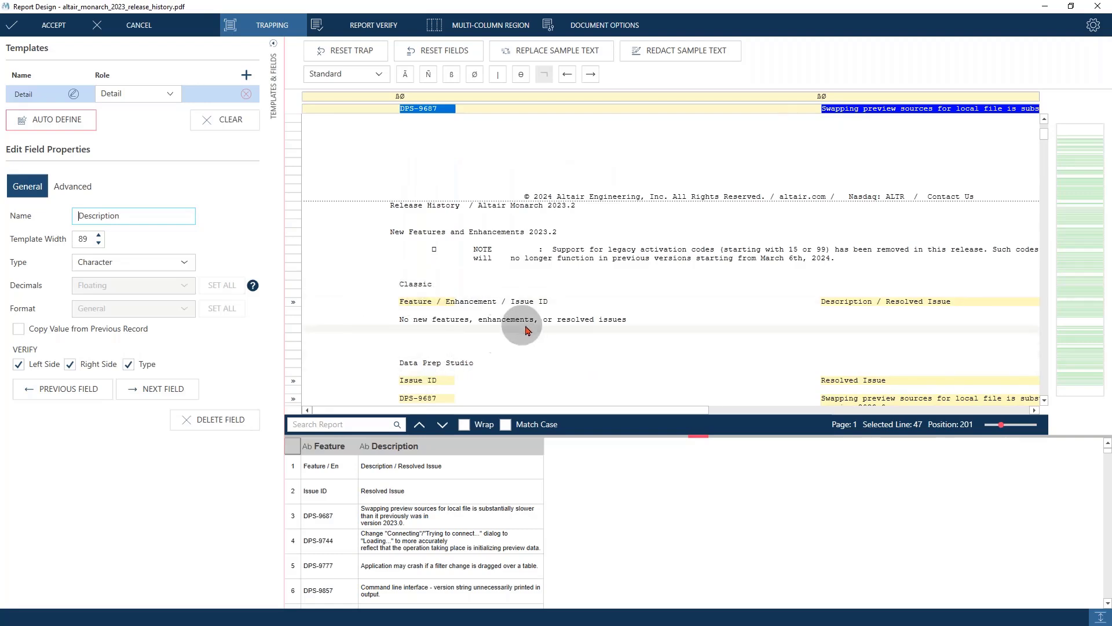
{"action": "scroll", "coordinate": [487, 278], "scroll_direction": "down", "scroll_amount": 2}
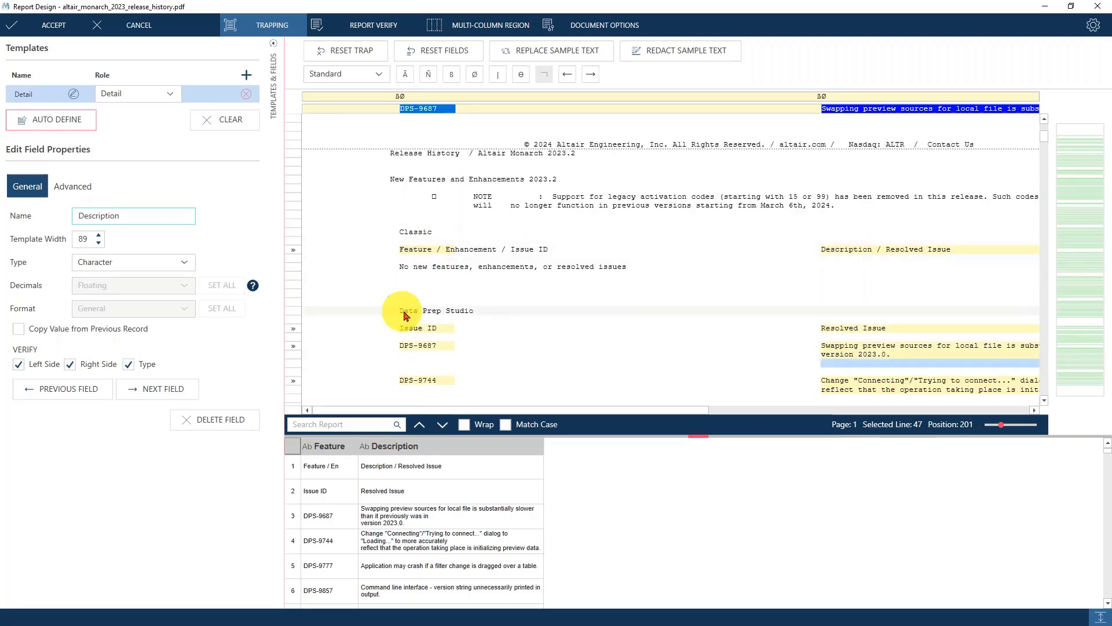
{"action": "left_click_drag", "start_coordinate": [402, 311], "coordinate": [522, 313]}
{"action": "left_click", "coordinate": [545, 305]}
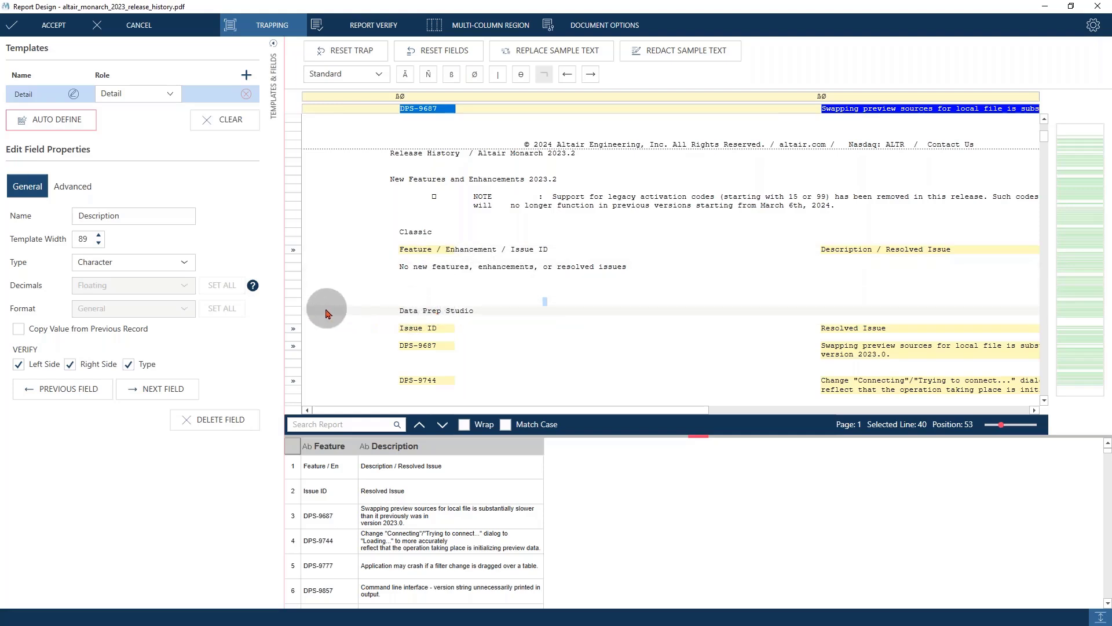
{"action": "left_click", "coordinate": [296, 314]}
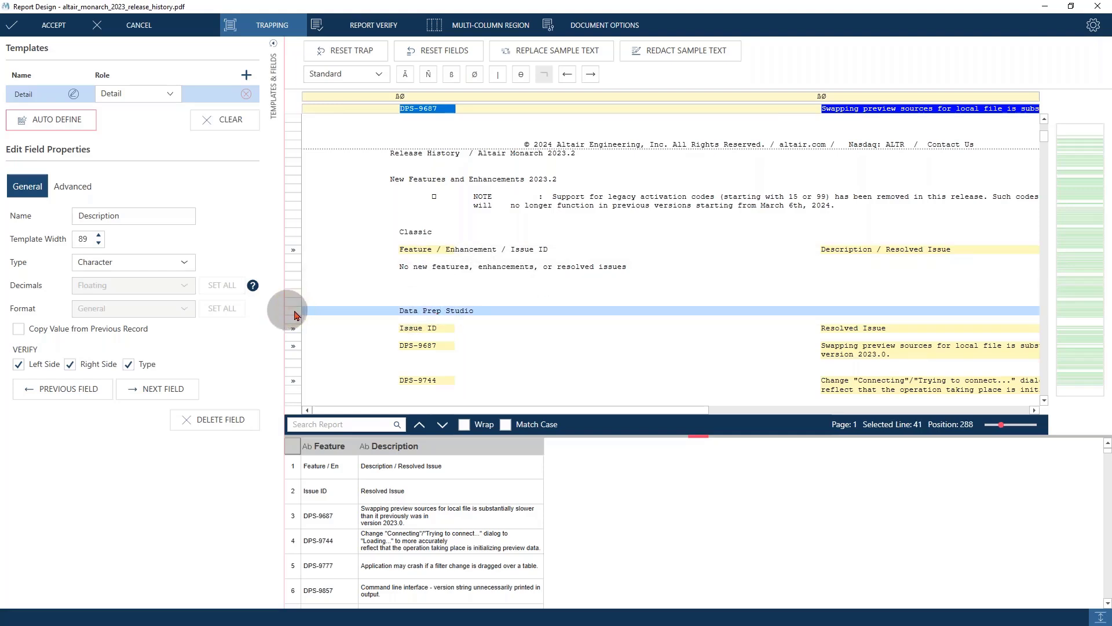
{"action": "right_click", "coordinate": [407, 315]}
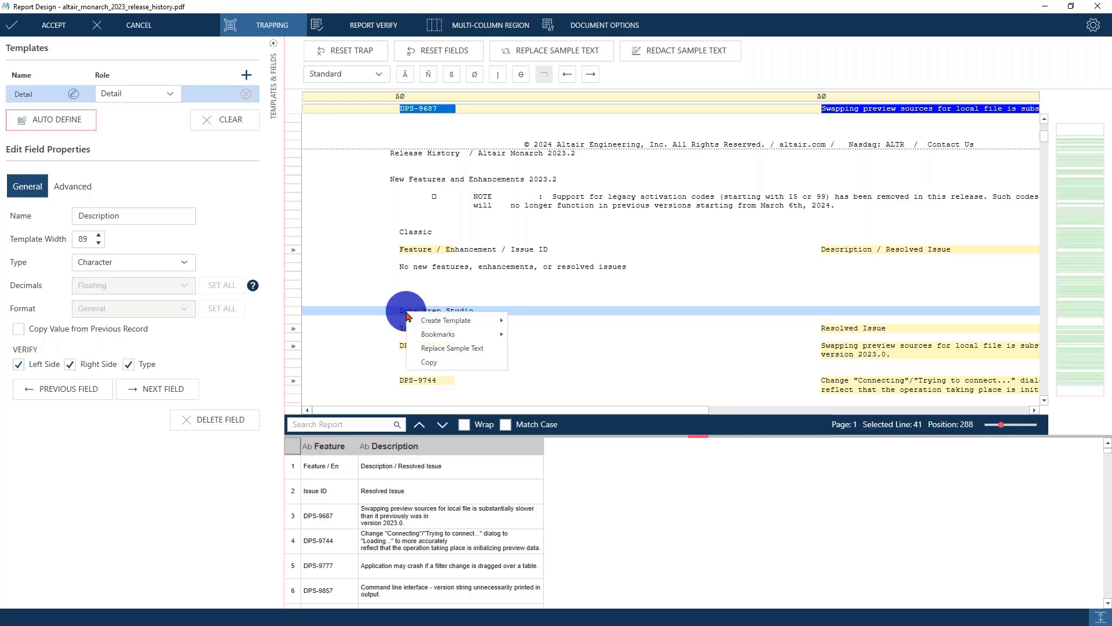
{"action": "mouse_move", "coordinate": [471, 319]}
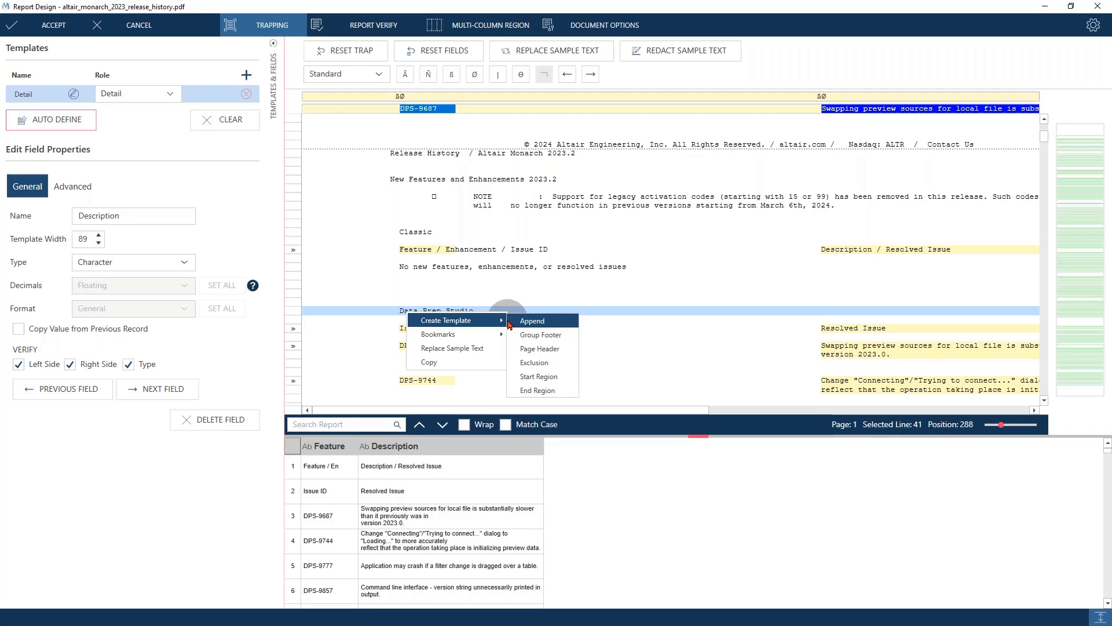
{"action": "left_click", "coordinate": [633, 293]}
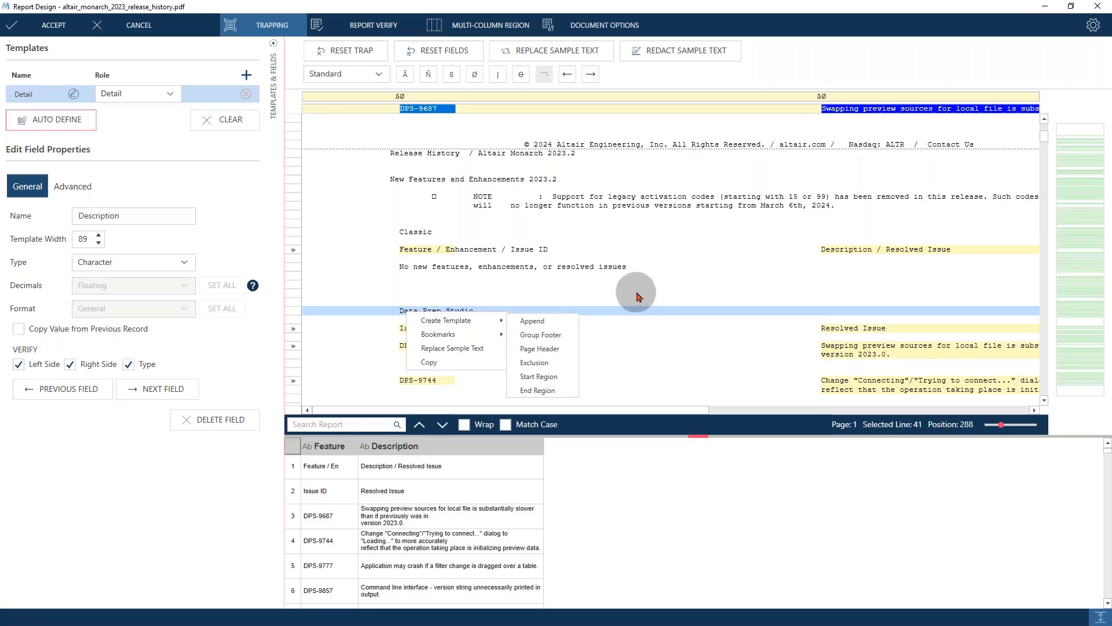
{"action": "left_click_drag", "start_coordinate": [413, 311], "coordinate": [507, 409]}
{"action": "scroll", "coordinate": [506, 374], "scroll_direction": "down", "scroll_amount": 3}
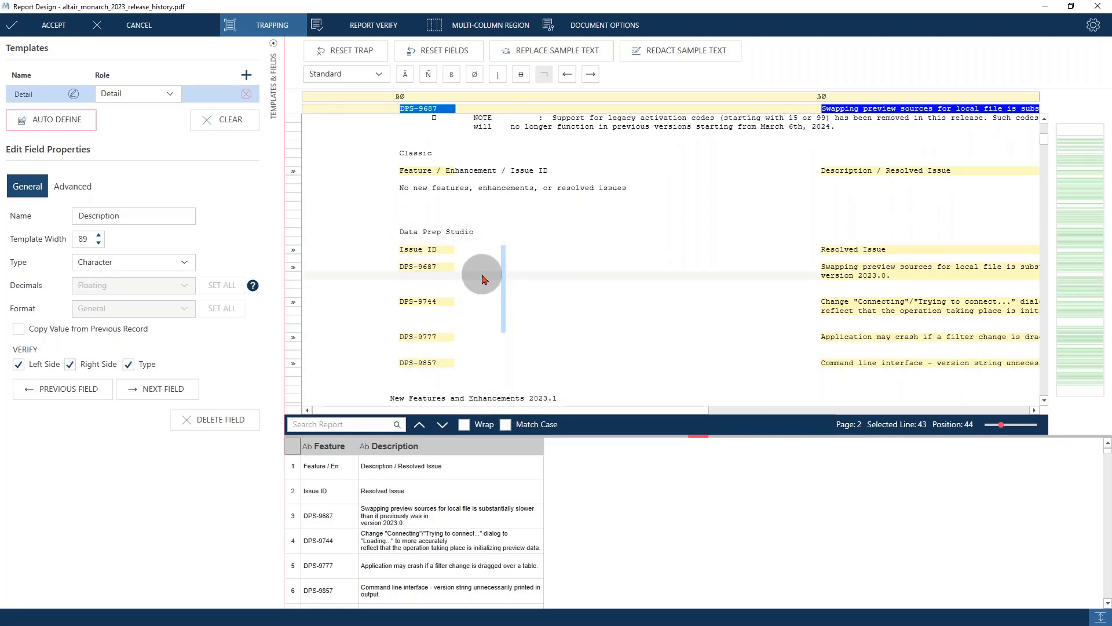
{"action": "left_click_drag", "start_coordinate": [412, 231], "coordinate": [549, 239]}
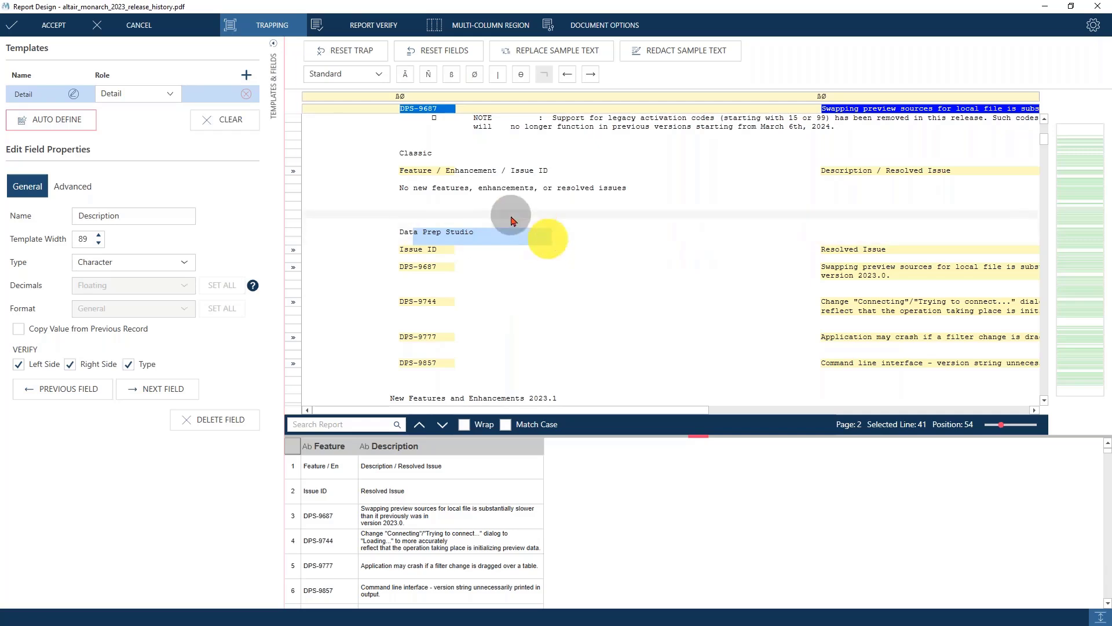
{"action": "left_click_drag", "start_coordinate": [512, 206], "coordinate": [510, 117]}
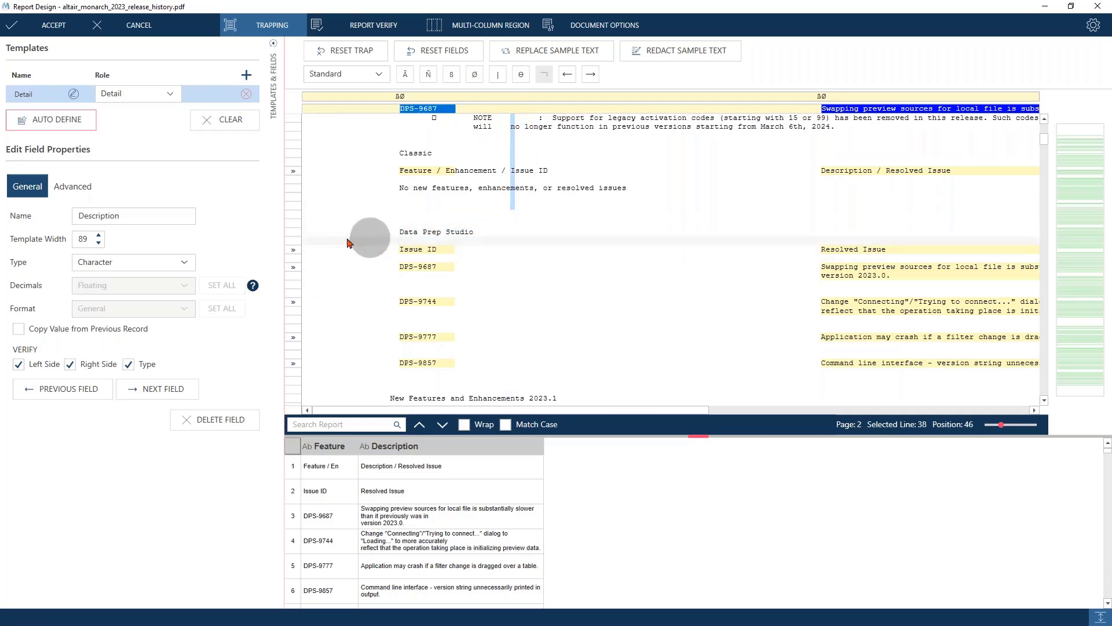
- Create an Append template from the "Data Prep Studio" heading line above the Issue ID row
{"action": "left_click", "coordinate": [291, 231]}
{"action": "right_click", "coordinate": [342, 231]}
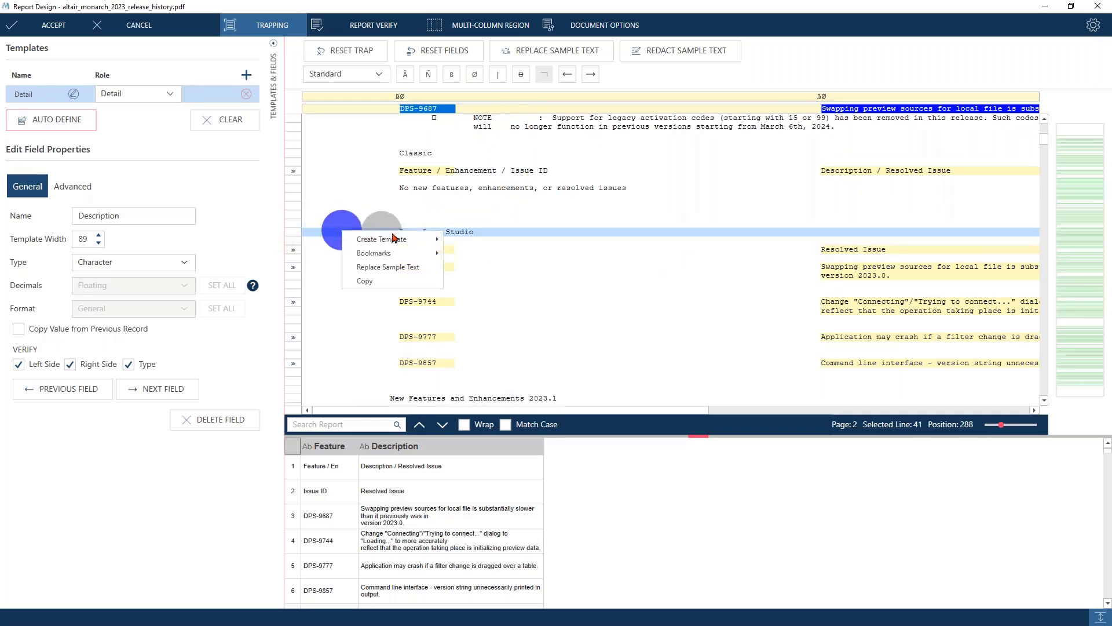
{"action": "mouse_move", "coordinate": [405, 239]}
{"action": "left_click", "coordinate": [484, 238]}
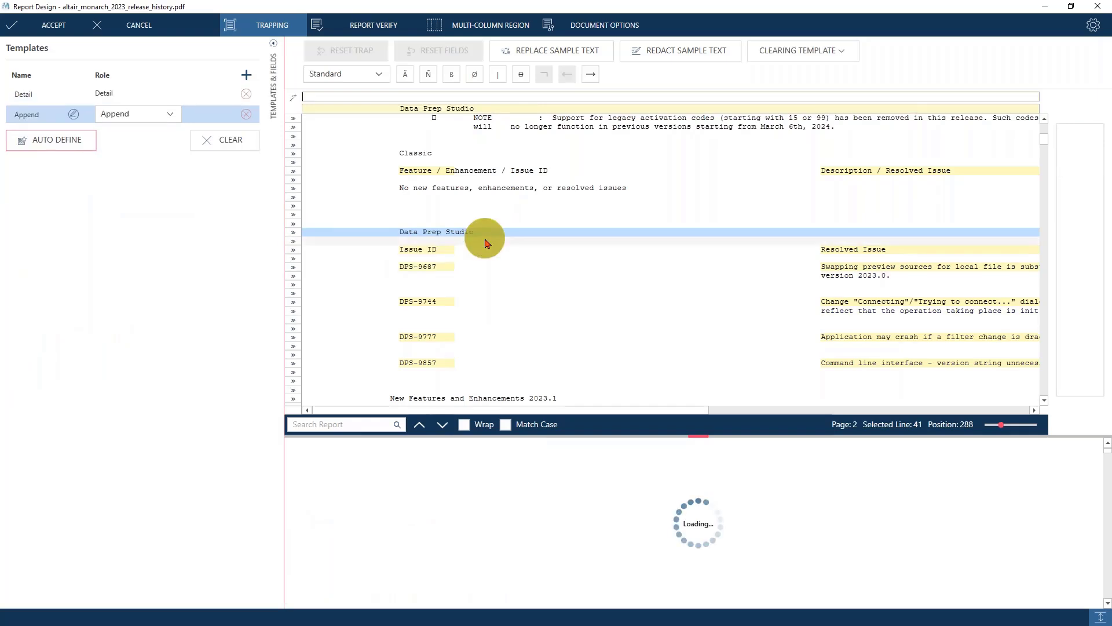
- Trap the Append line with a blank trap (ß) followed by an alpha trap (Å) at the start of "Data Prep Studio"
{"action": "scroll", "coordinate": [468, 197], "scroll_direction": "up", "scroll_amount": 2}
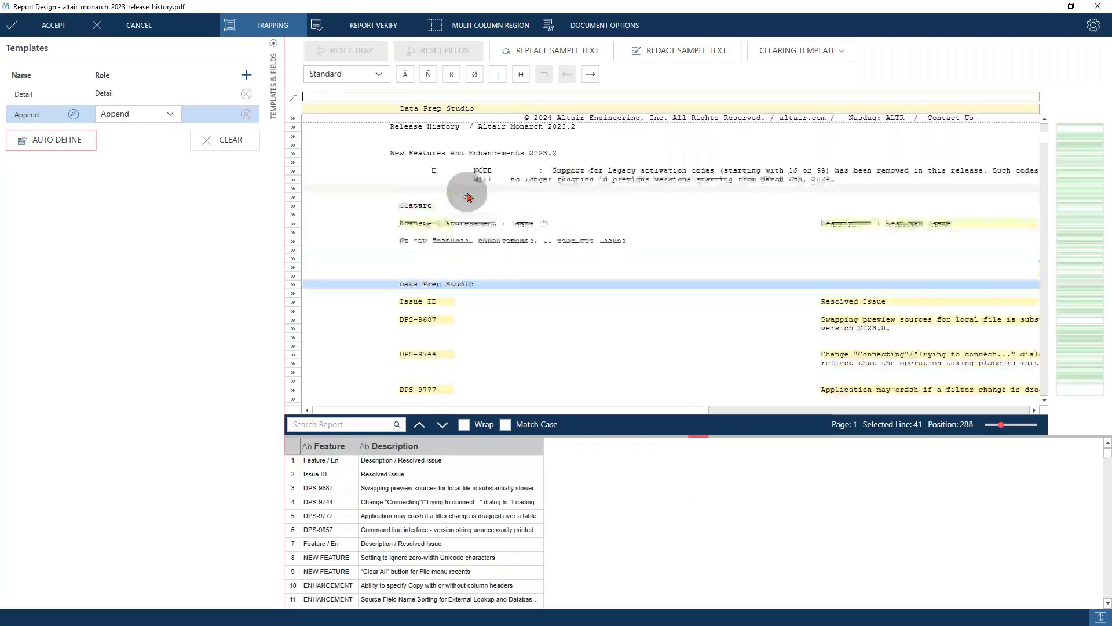
{"action": "scroll", "coordinate": [468, 197], "scroll_direction": "up", "scroll_amount": 2}
{"action": "scroll", "coordinate": [468, 197], "scroll_direction": "down", "scroll_amount": 2}
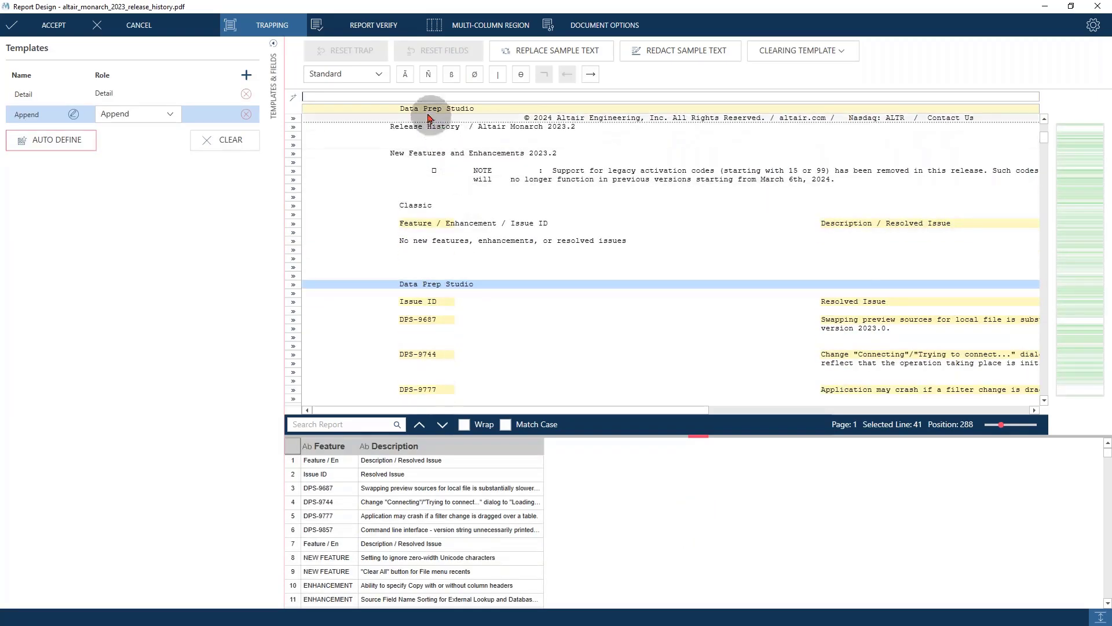
{"action": "left_click", "coordinate": [451, 74]}
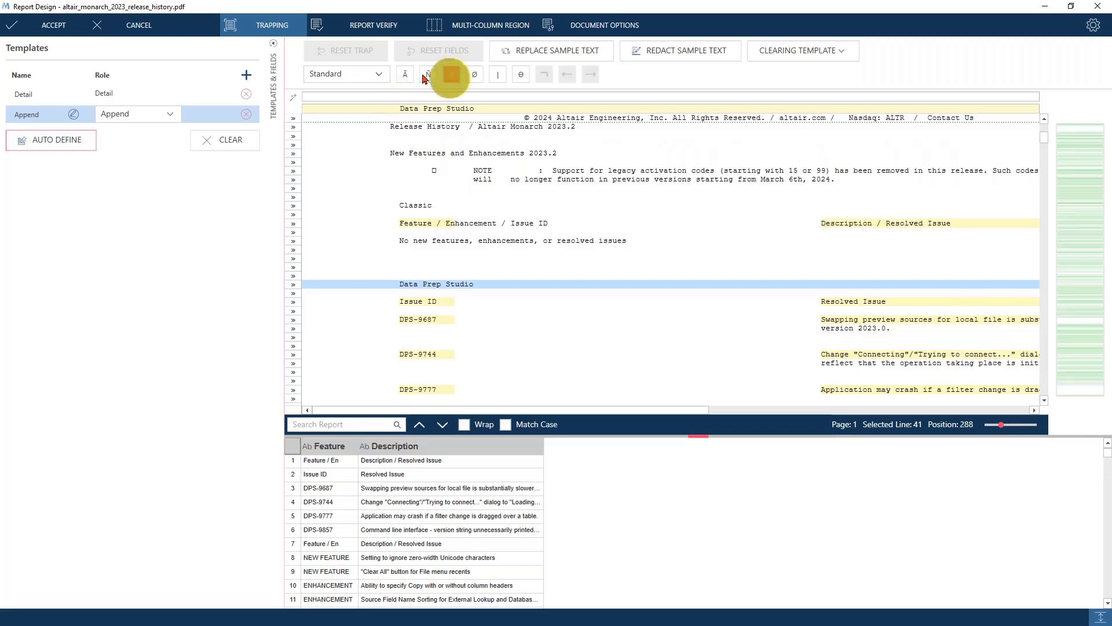
{"action": "left_click", "coordinate": [405, 74]}
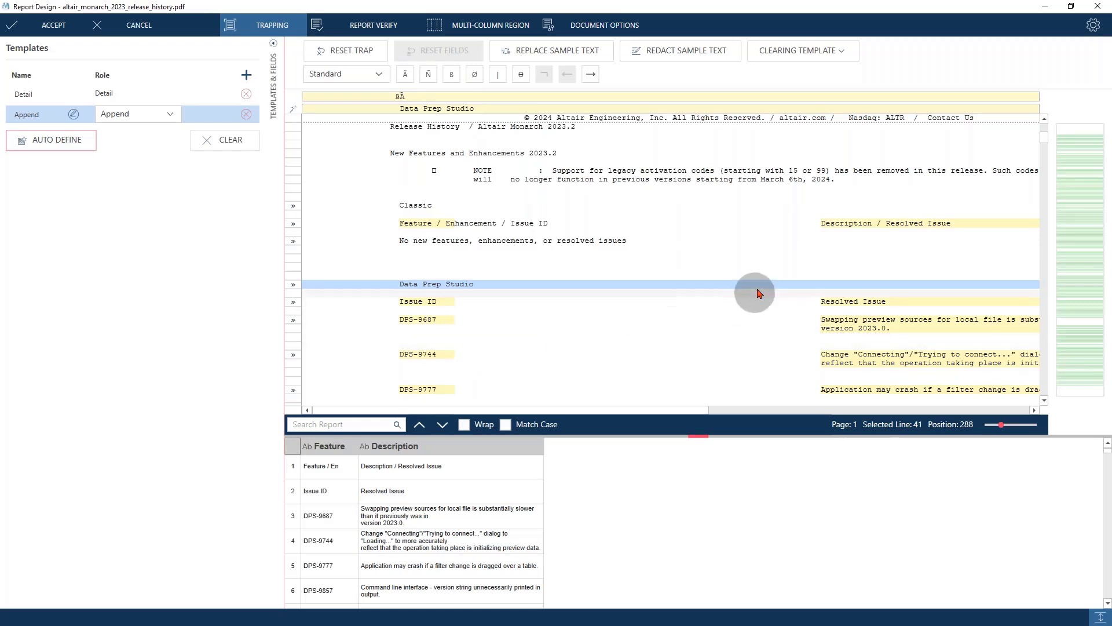
- Add nine consecutive blank traps (ß) to the Append trap line around the start of the description column
{"action": "left_click", "coordinate": [807, 96]}
{"action": "left_click", "coordinate": [450, 76]}
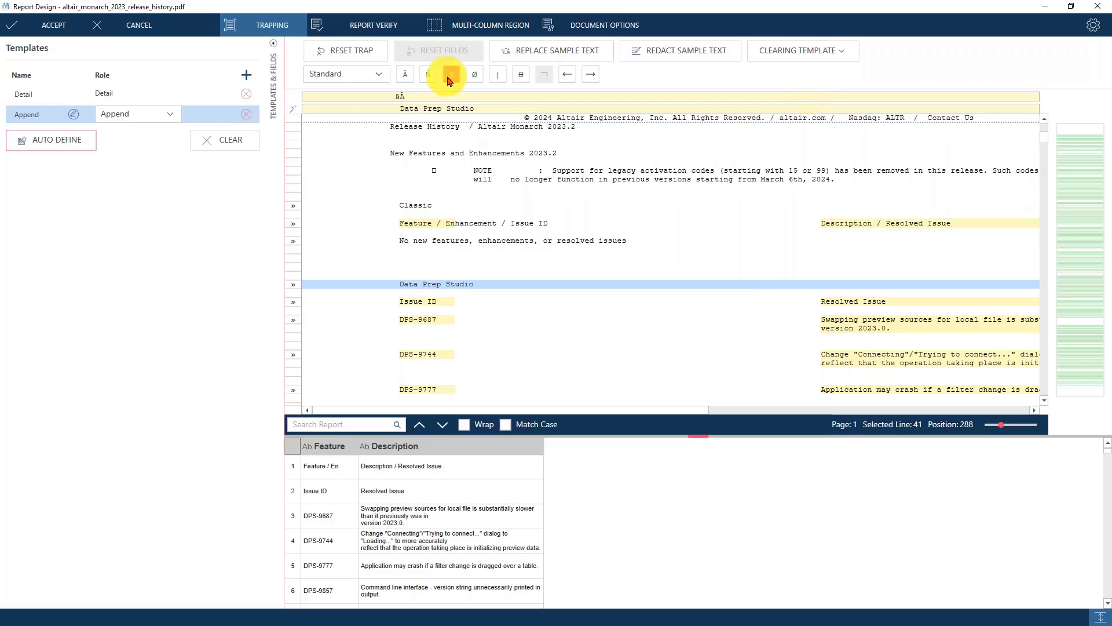
{"action": "left_click", "coordinate": [450, 75]}
{"action": "left_click", "coordinate": [450, 75]}
{"action": "left_click", "coordinate": [450, 75]}
{"action": "left_click", "coordinate": [450, 76]}
{"action": "left_click", "coordinate": [450, 75]}
{"action": "left_click", "coordinate": [450, 75]}
{"action": "left_click", "coordinate": [451, 75]}
{"action": "left_click", "coordinate": [450, 75]}
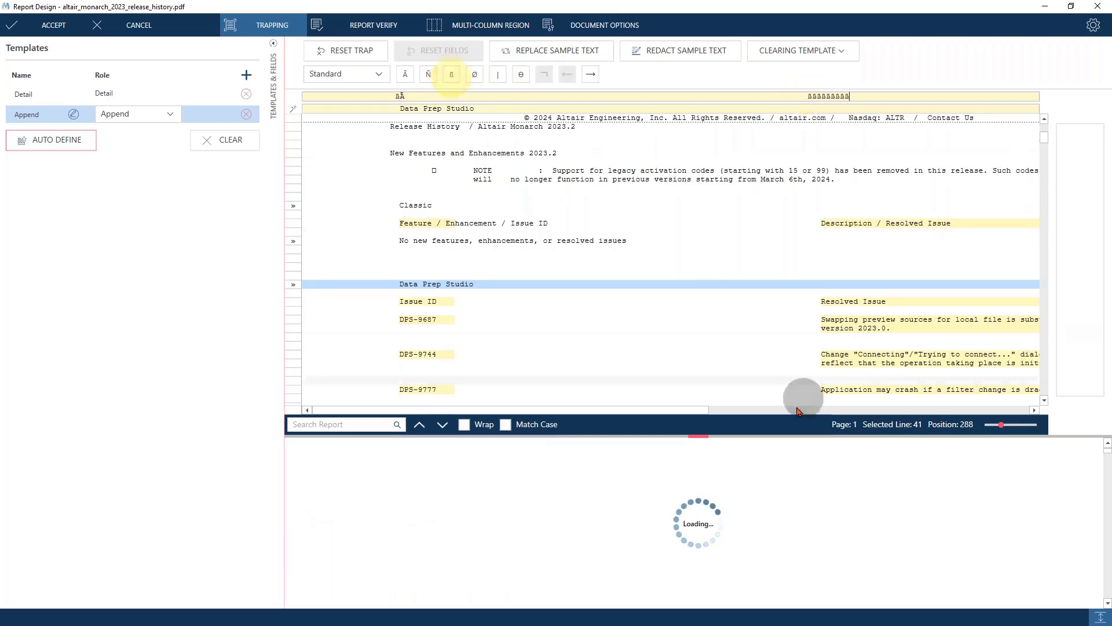
- Add five blank traps (ß) shortly after the product name to exclude the "No new features, enhancements, or resolved issues" line
{"action": "scroll", "coordinate": [602, 387], "scroll_direction": "down", "scroll_amount": 5}
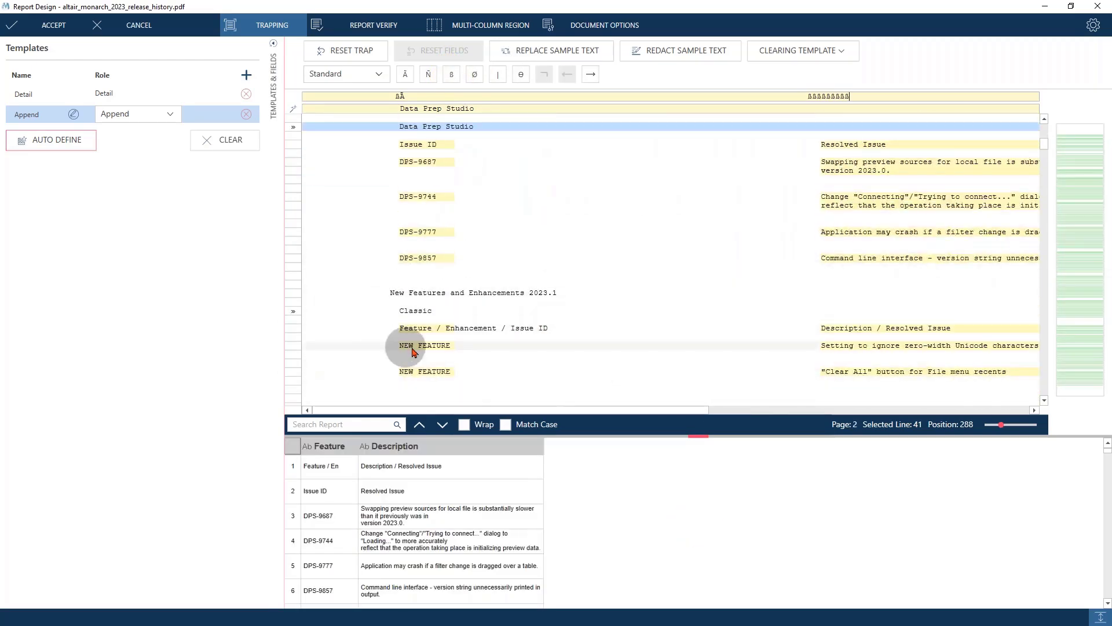
{"action": "scroll", "coordinate": [558, 311], "scroll_direction": "up", "scroll_amount": 3}
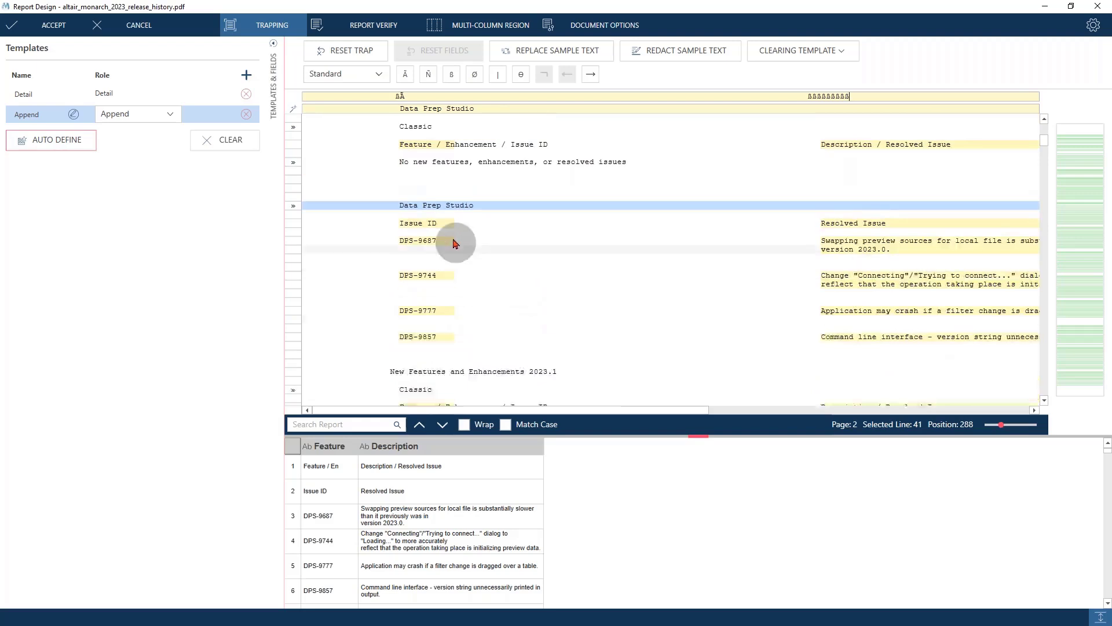
{"action": "scroll", "coordinate": [463, 219], "scroll_direction": "up", "scroll_amount": 2}
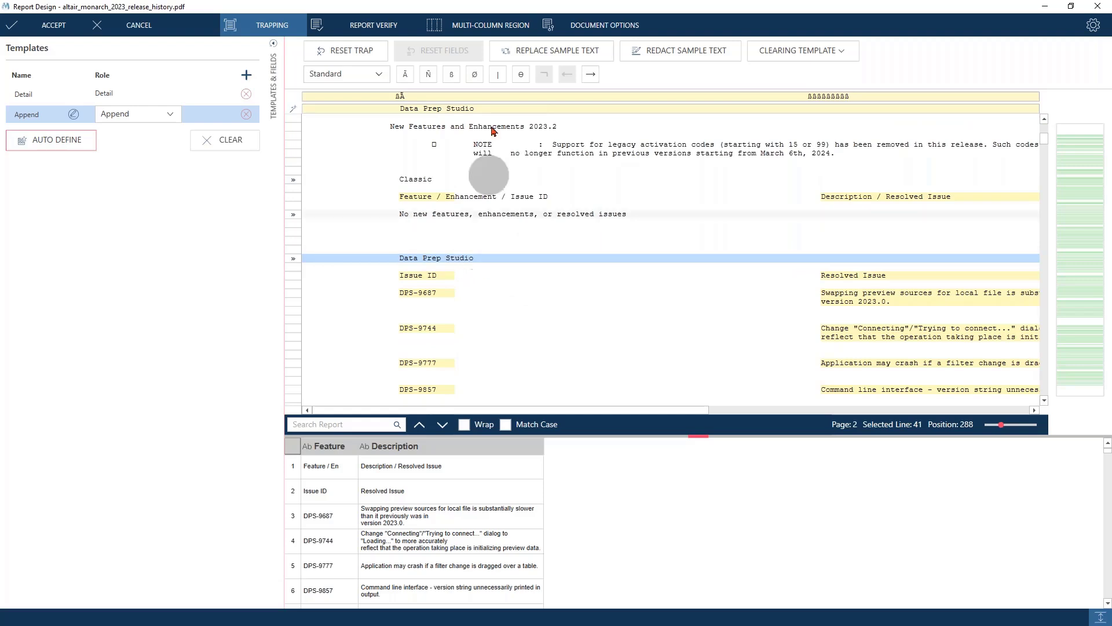
{"action": "left_click", "coordinate": [492, 96]}
{"action": "left_click", "coordinate": [452, 79]}
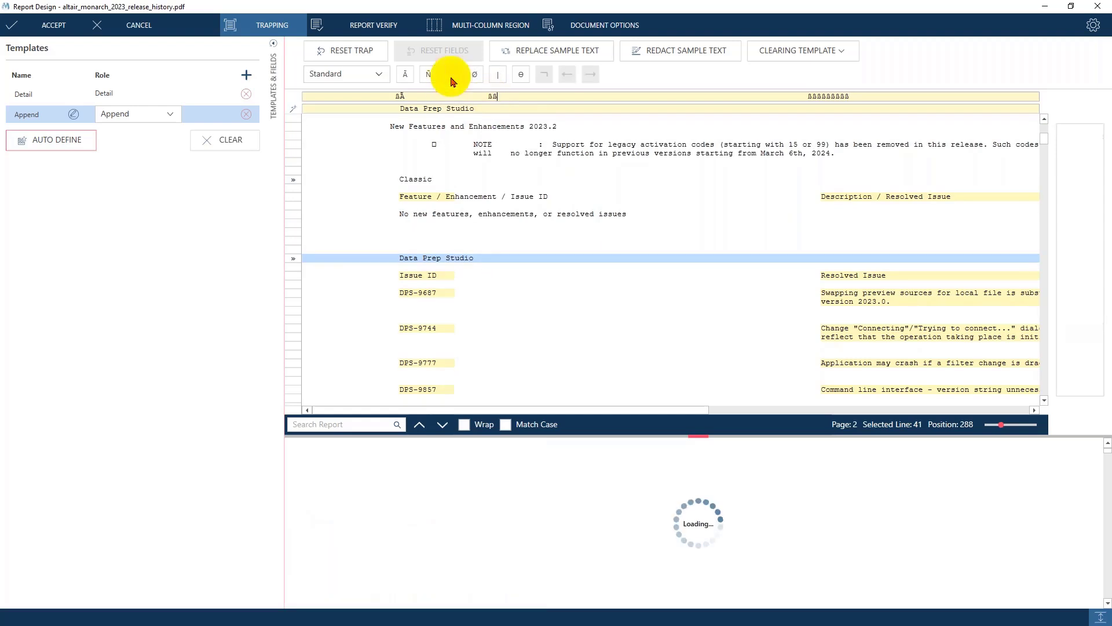
{"action": "left_click_drag", "start_coordinate": [400, 214], "coordinate": [724, 213]}
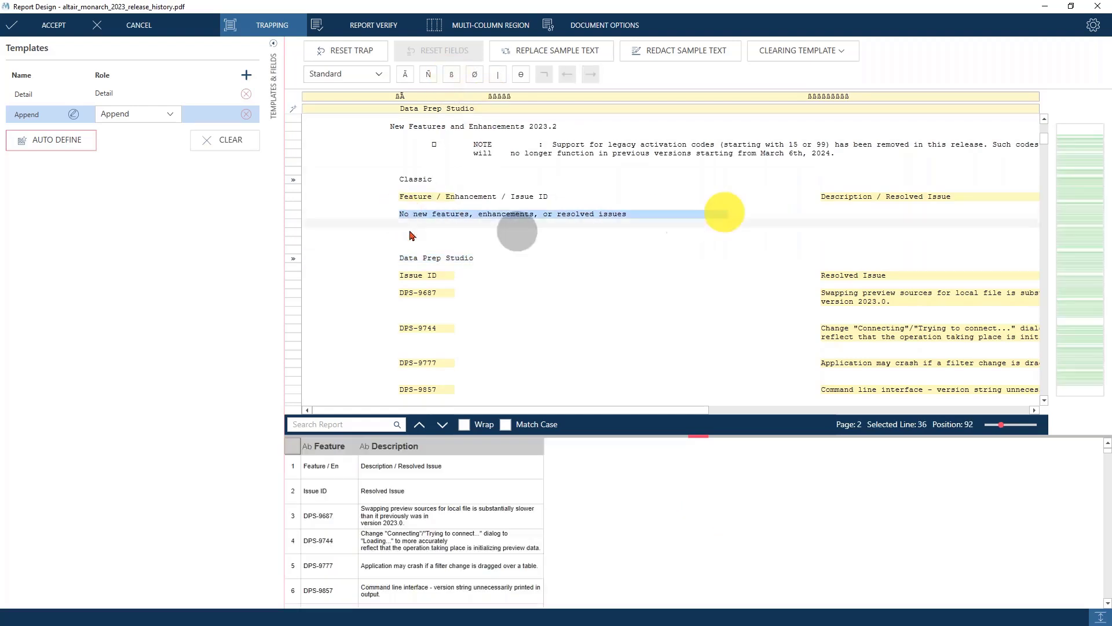
- Define a 16-character field over "Data Prep Studio" in the Append sample line and name it Product
{"action": "scroll", "coordinate": [350, 226], "scroll_direction": "up", "scroll_amount": 3}
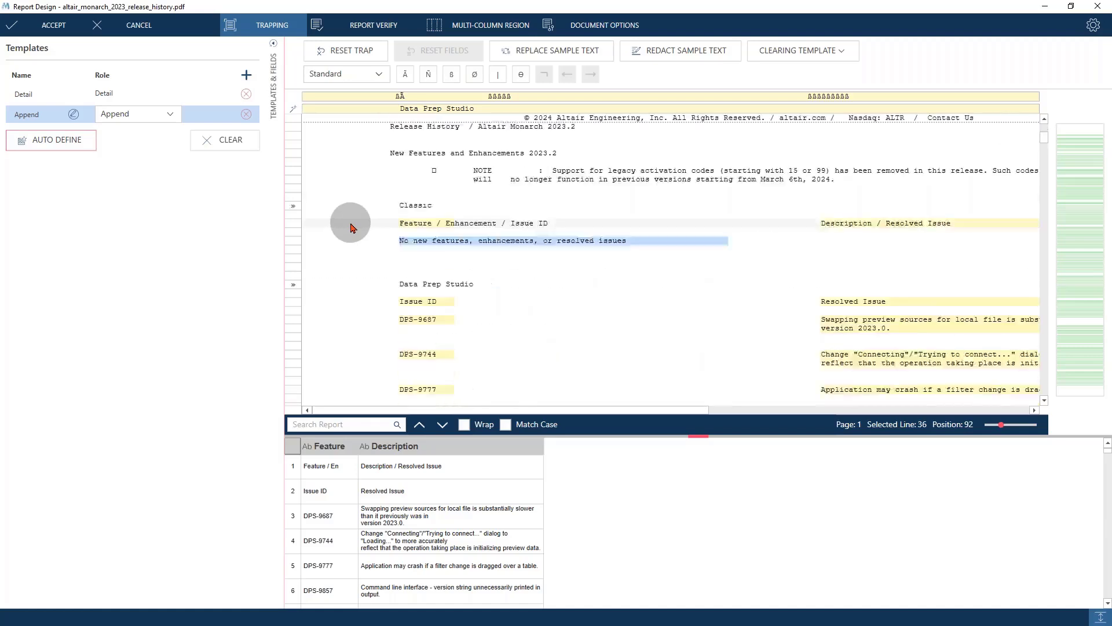
{"action": "scroll", "coordinate": [350, 226], "scroll_direction": "down", "scroll_amount": 3}
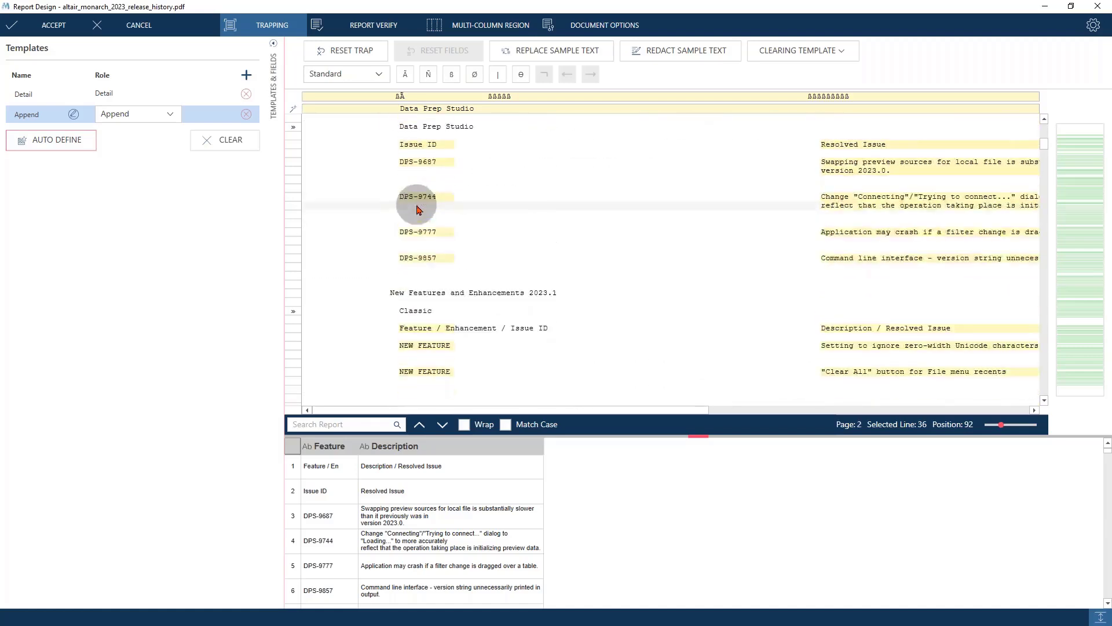
{"action": "scroll", "coordinate": [417, 209], "scroll_direction": "up", "scroll_amount": 5}
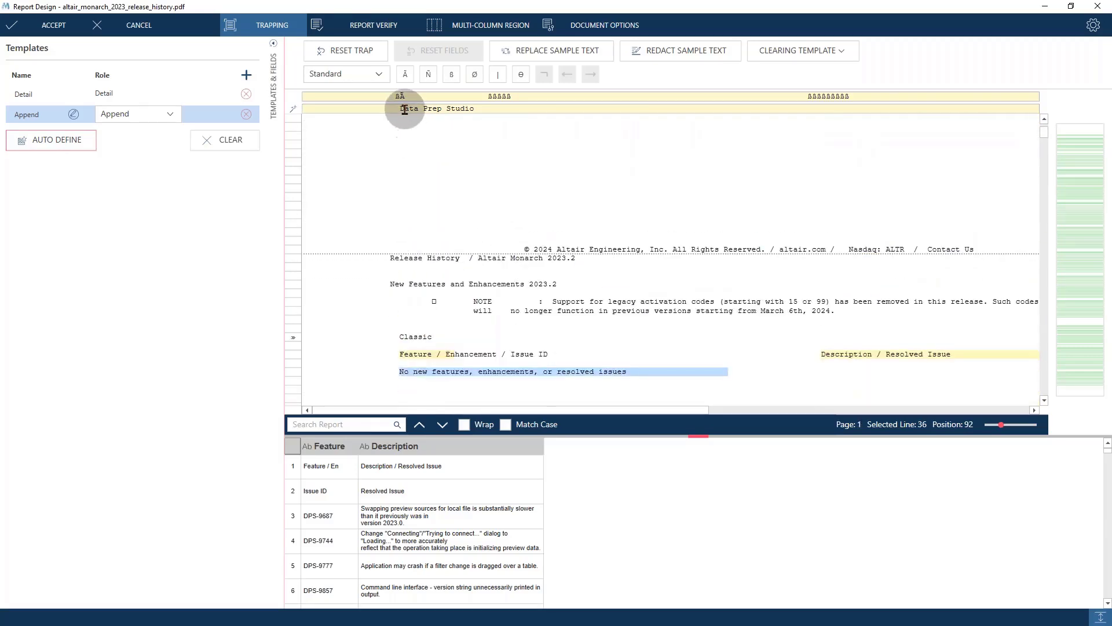
{"action": "left_click_drag", "start_coordinate": [400, 110], "coordinate": [455, 130]}
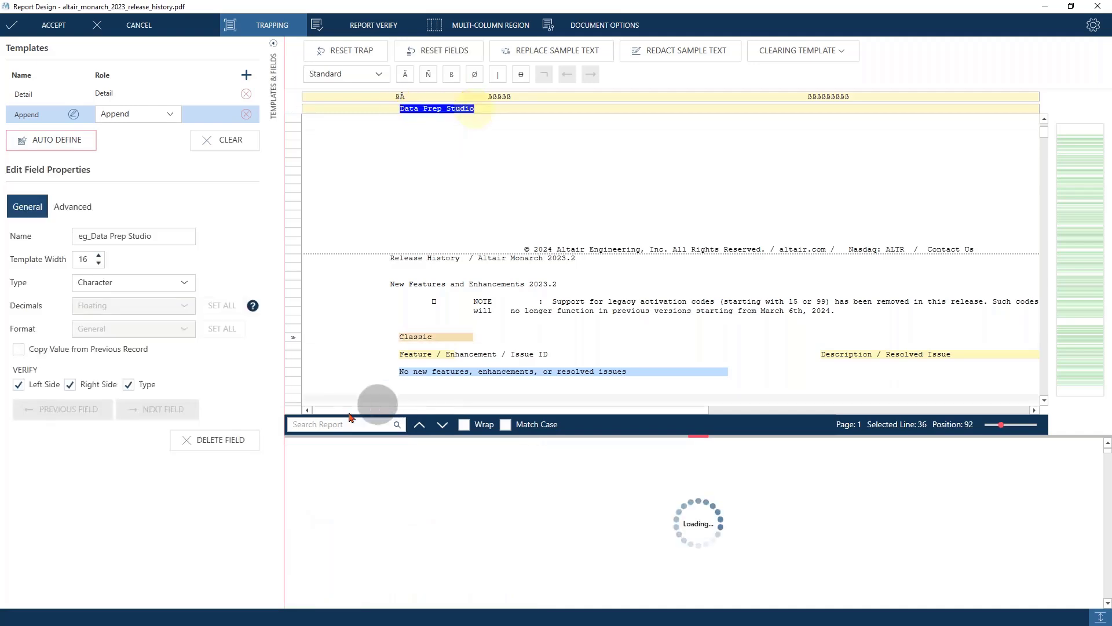
{"action": "left_click", "coordinate": [5, 236]}
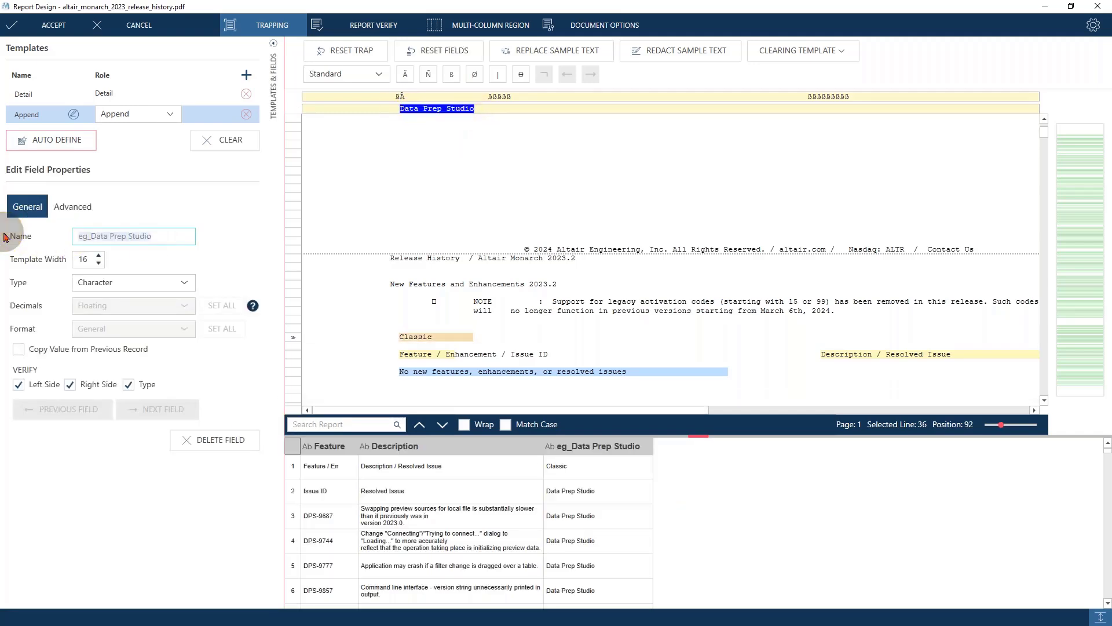
{"action": "type", "text": "Product"}
{"action": "key", "text": "Return"}
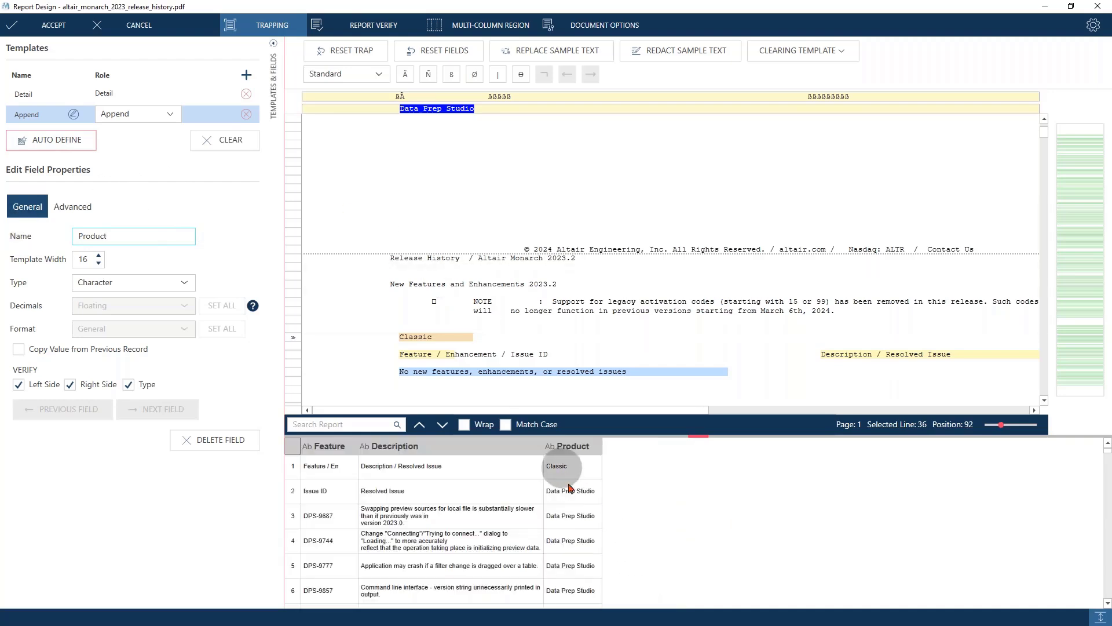
- Enlarge the preview table and examine the Product values across all extracted records
{"action": "scroll", "coordinate": [574, 516], "scroll_direction": "down", "scroll_amount": 7}
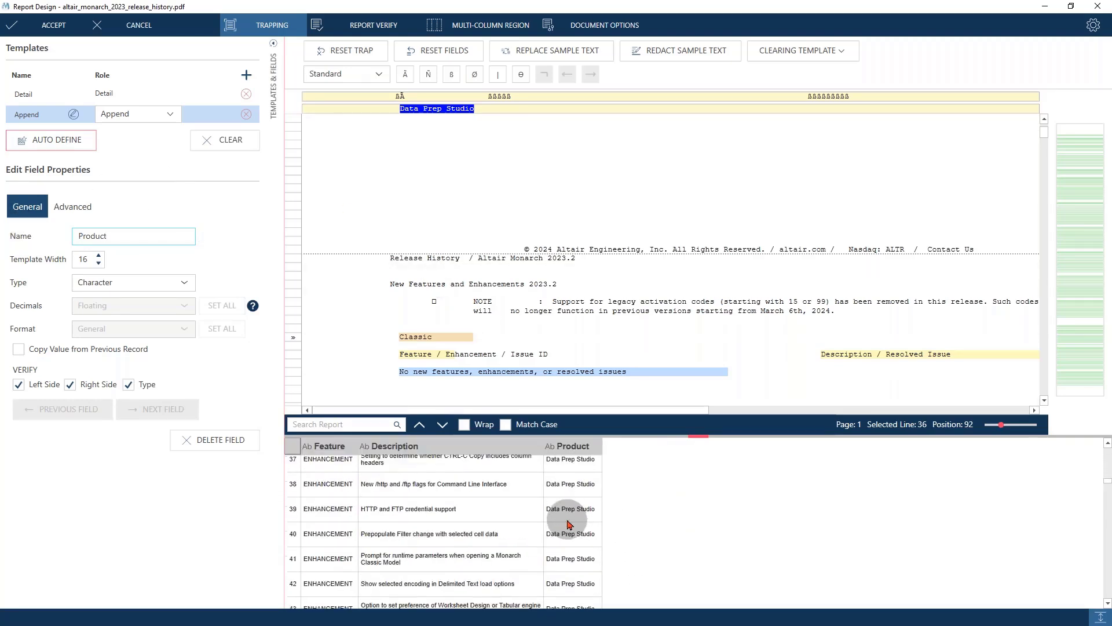
{"action": "scroll", "coordinate": [568, 524], "scroll_direction": "up", "scroll_amount": 7}
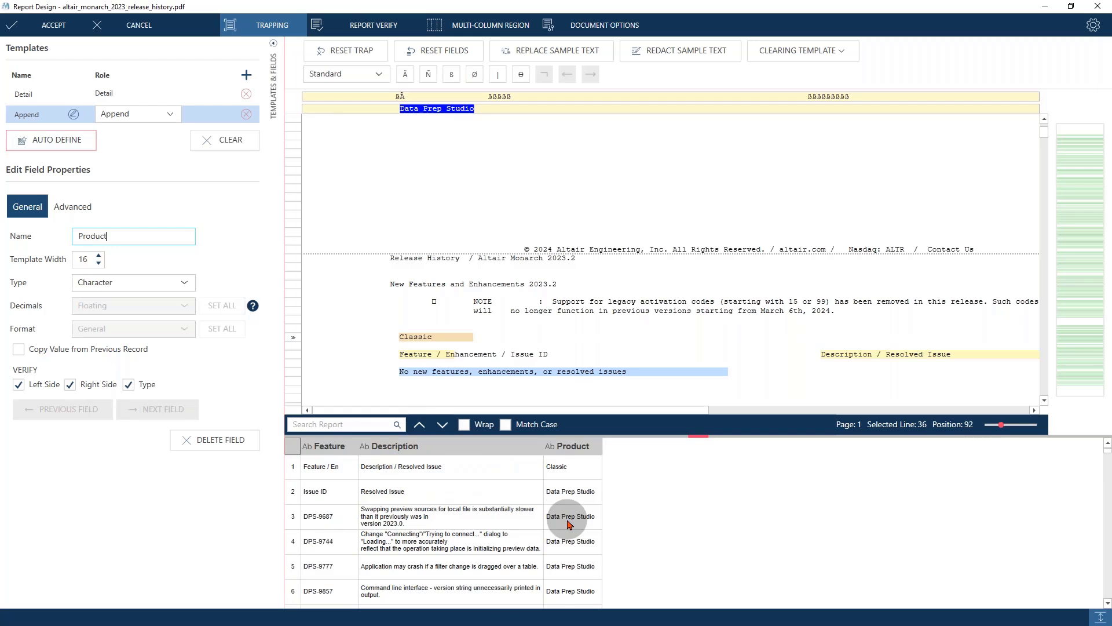
{"action": "scroll", "coordinate": [567, 525], "scroll_direction": "down", "scroll_amount": 20}
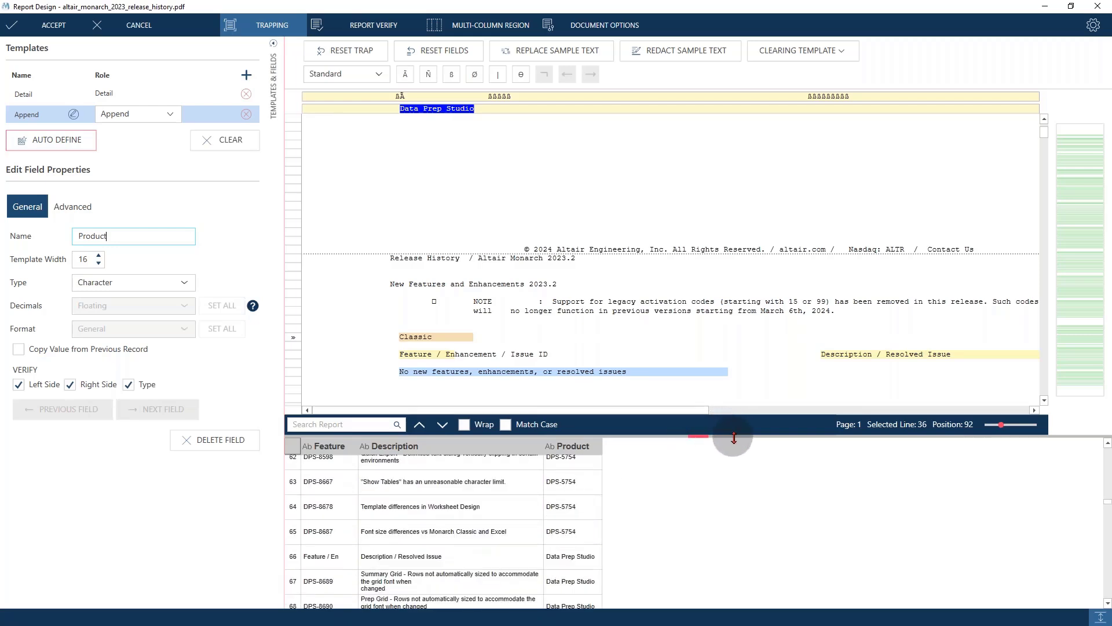
{"action": "left_click_drag", "start_coordinate": [734, 438], "coordinate": [734, 380]}
{"action": "scroll", "coordinate": [684, 554], "scroll_direction": "down", "scroll_amount": 20}
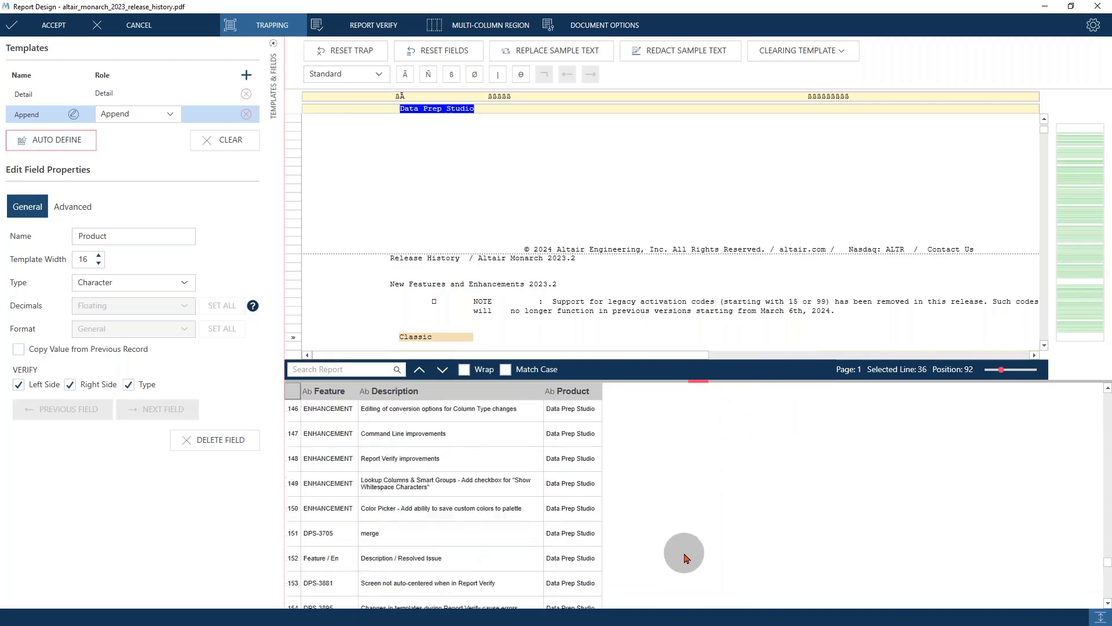
{"action": "scroll", "coordinate": [684, 565], "scroll_direction": "down", "scroll_amount": 9}
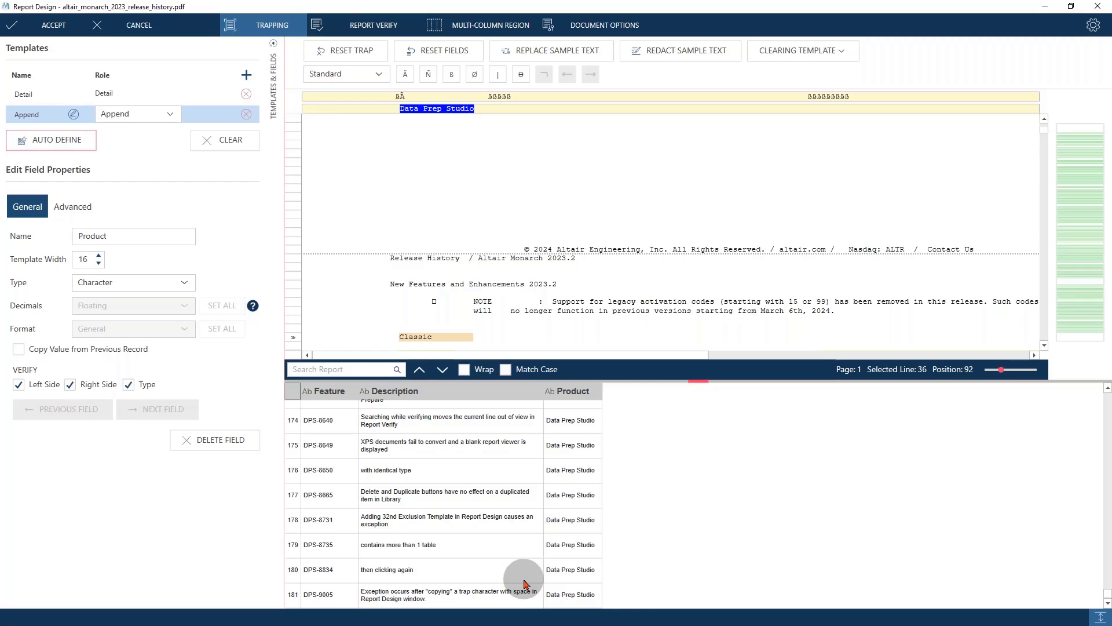
{"action": "scroll", "coordinate": [556, 482], "scroll_direction": "up", "scroll_amount": 20}
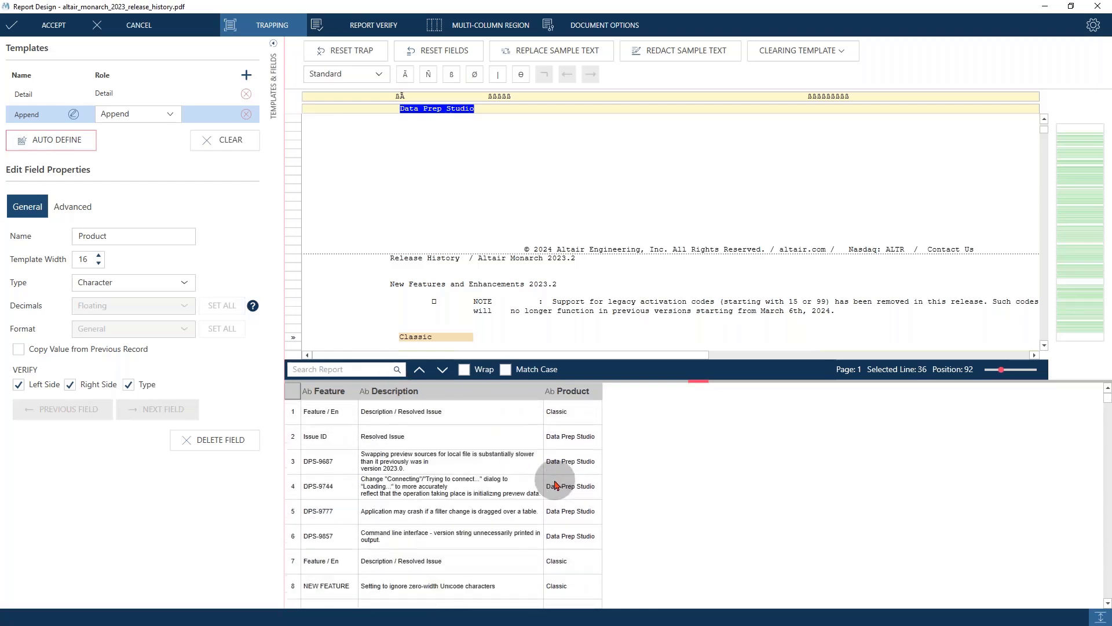
{"action": "scroll", "coordinate": [555, 485], "scroll_direction": "down", "scroll_amount": 2}
{"action": "scroll", "coordinate": [555, 485], "scroll_direction": "up", "scroll_amount": 2}
{"action": "scroll", "coordinate": [551, 232], "scroll_direction": "up", "scroll_amount": 2}
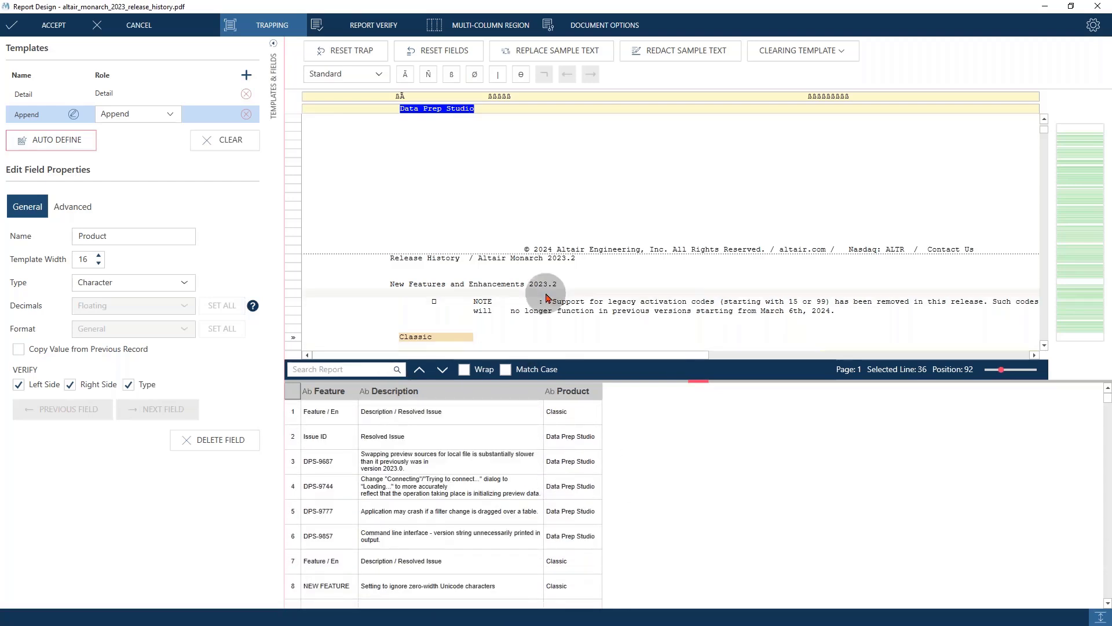
- Create an additional Append template from the "New Features and Enhancements 2023.2" heading line in the report
{"action": "scroll", "coordinate": [546, 298], "scroll_direction": "down", "scroll_amount": 3}
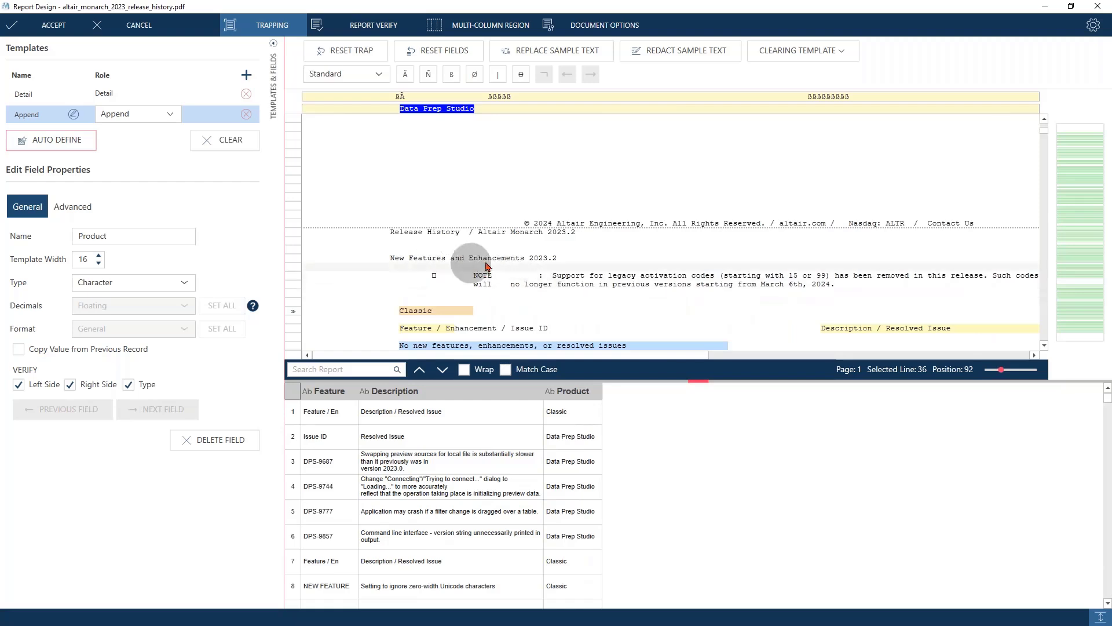
{"action": "scroll", "coordinate": [533, 258], "scroll_direction": "up", "scroll_amount": 3}
{"action": "scroll", "coordinate": [463, 243], "scroll_direction": "down", "scroll_amount": 5}
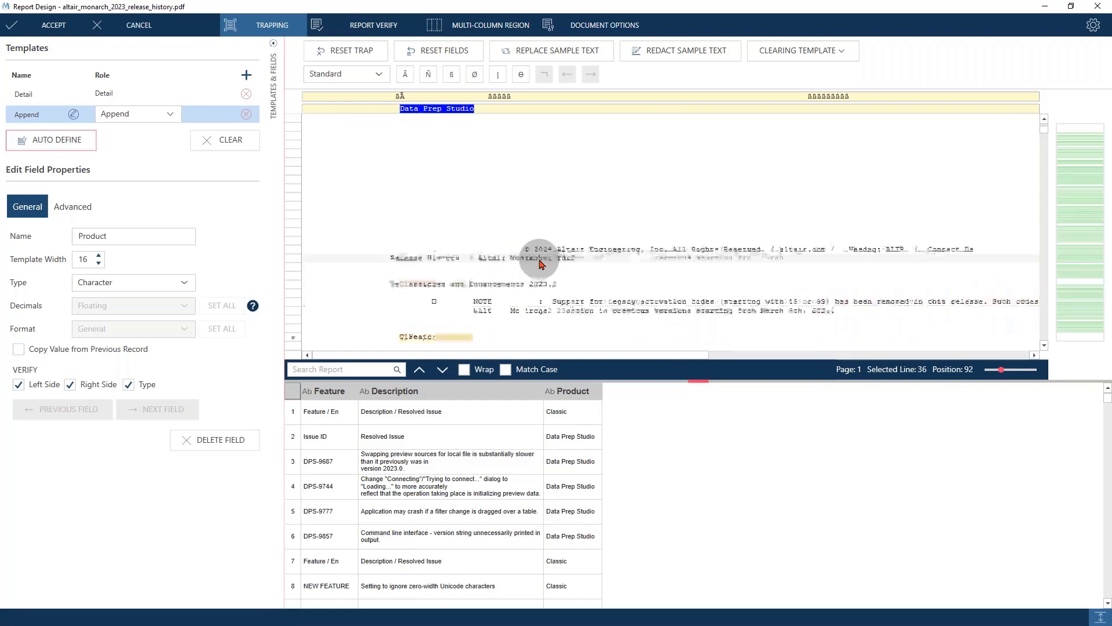
{"action": "left_click", "coordinate": [293, 206]}
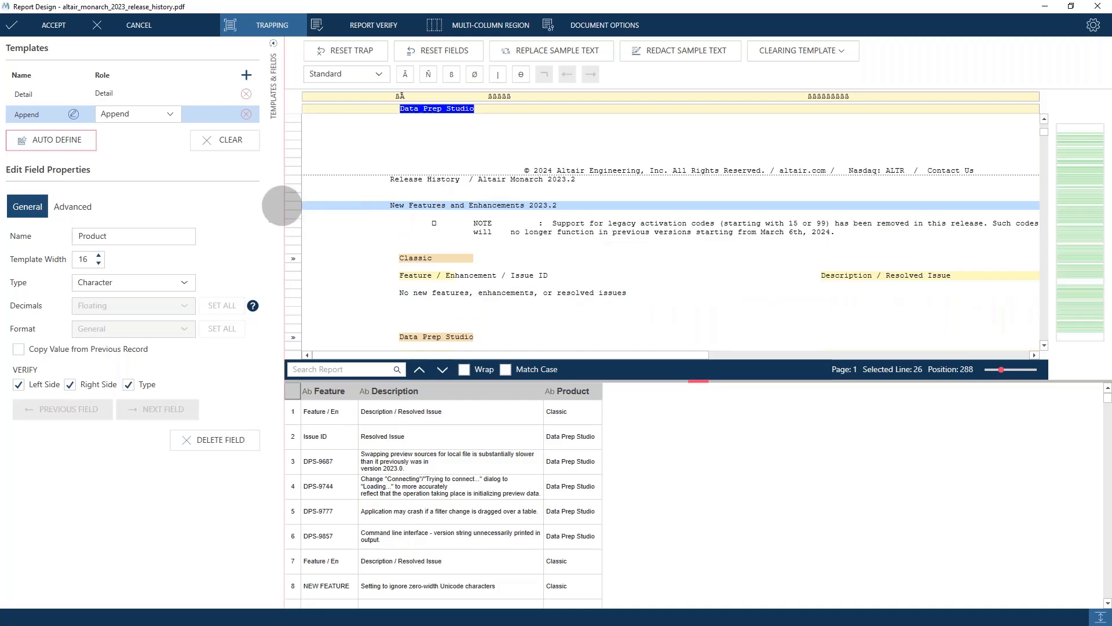
{"action": "right_click", "coordinate": [428, 209]}
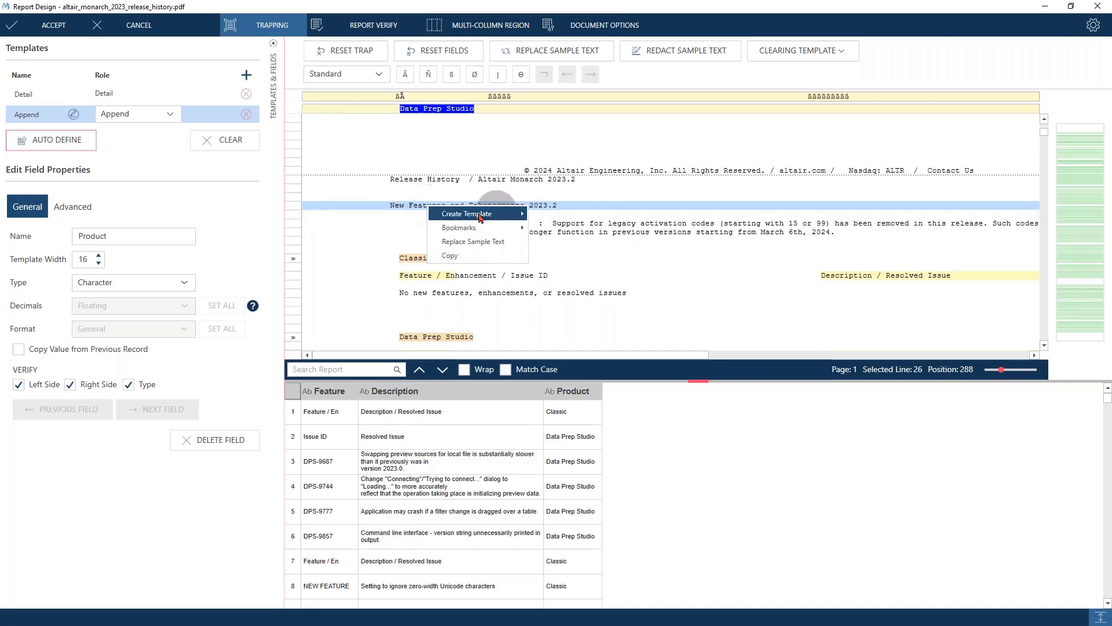
{"action": "mouse_move", "coordinate": [466, 214]}
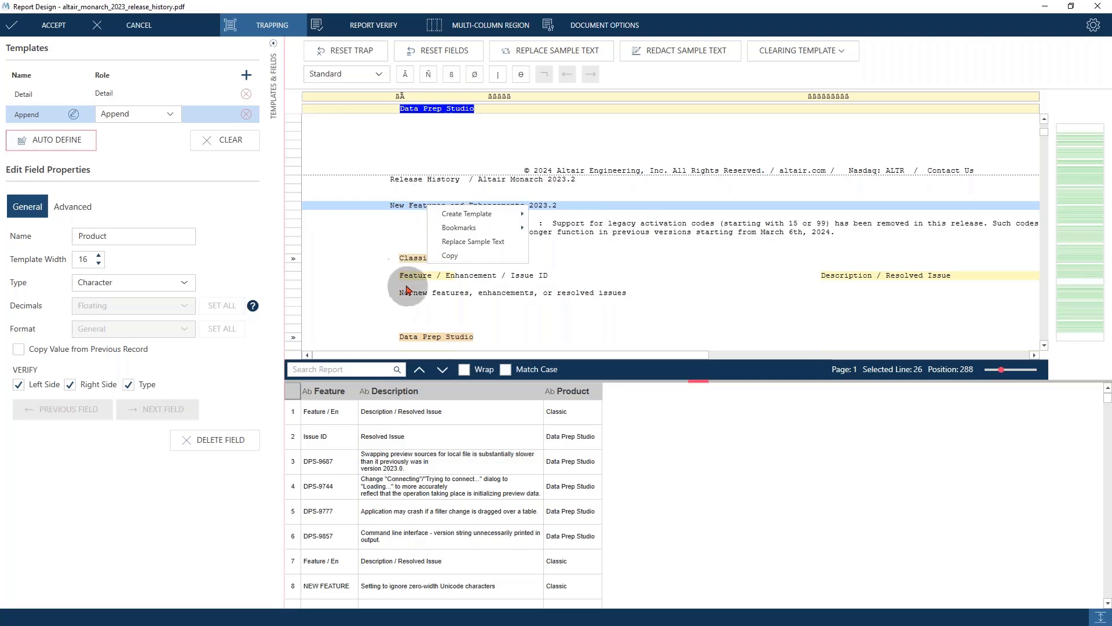
{"action": "left_click", "coordinate": [550, 214]}
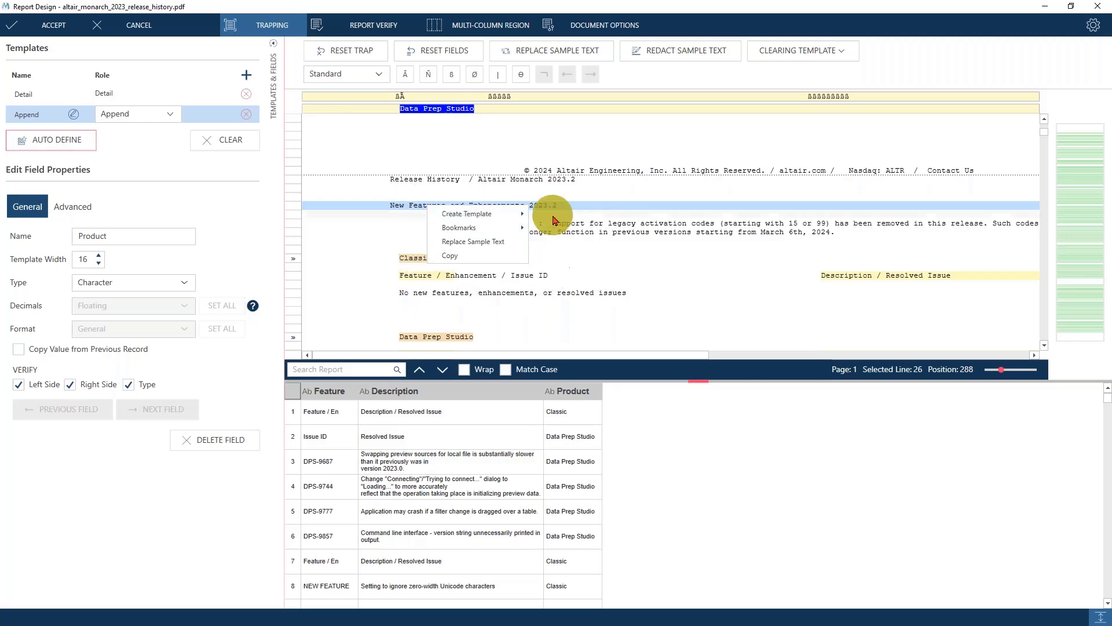
- Enter the literal trap "New features" above the matching words of the heading sample line
{"action": "left_click", "coordinate": [390, 98]}
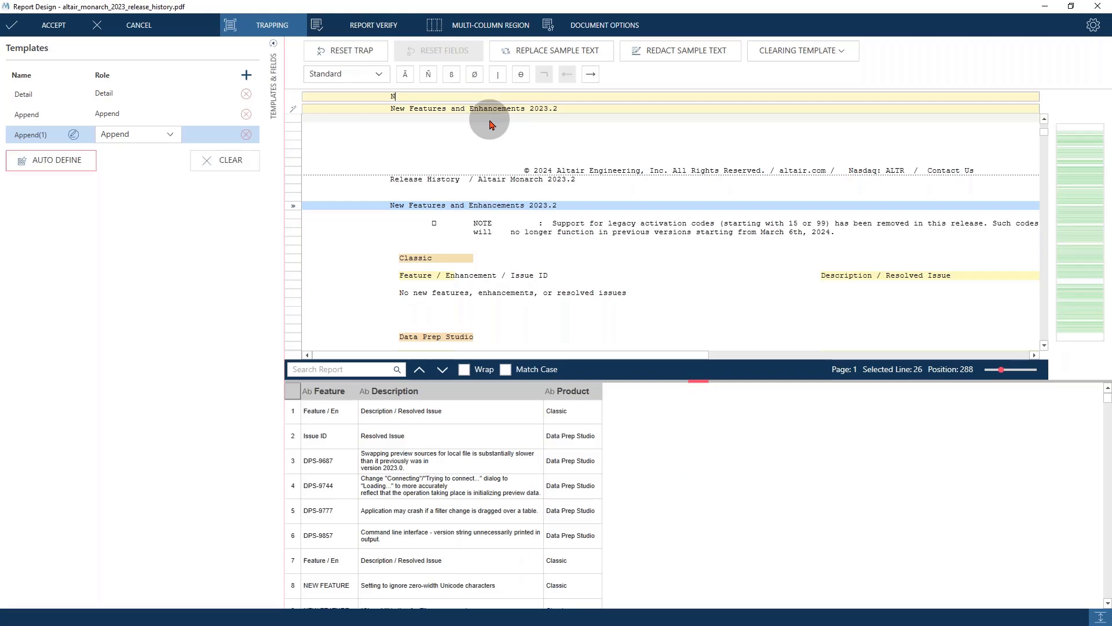
{"action": "type", "text": "ew "}
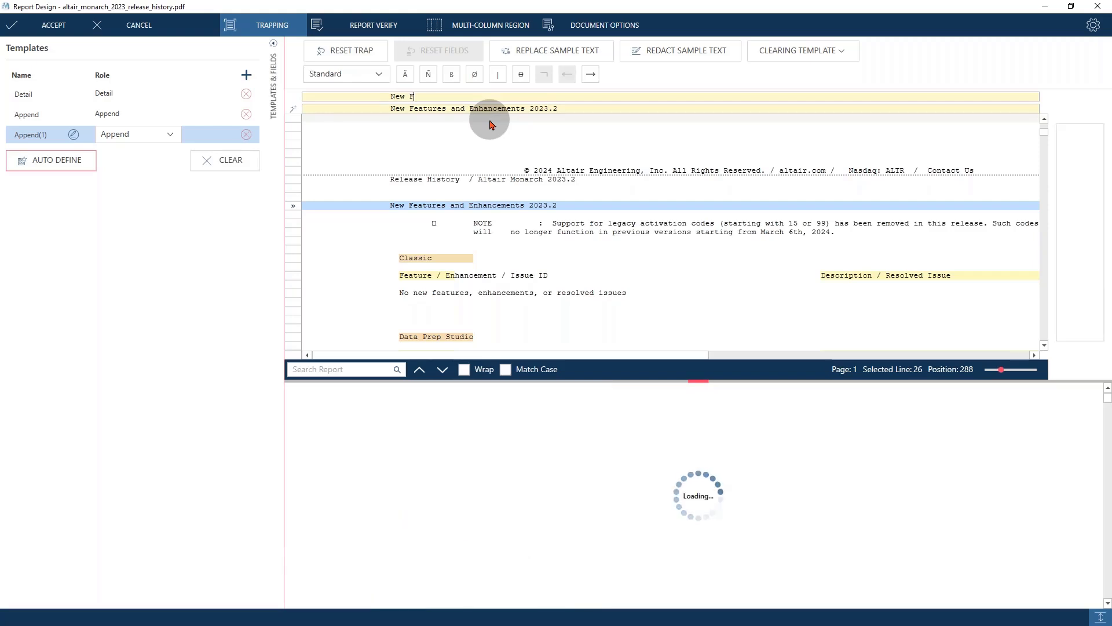
{"action": "type", "text": "features"}
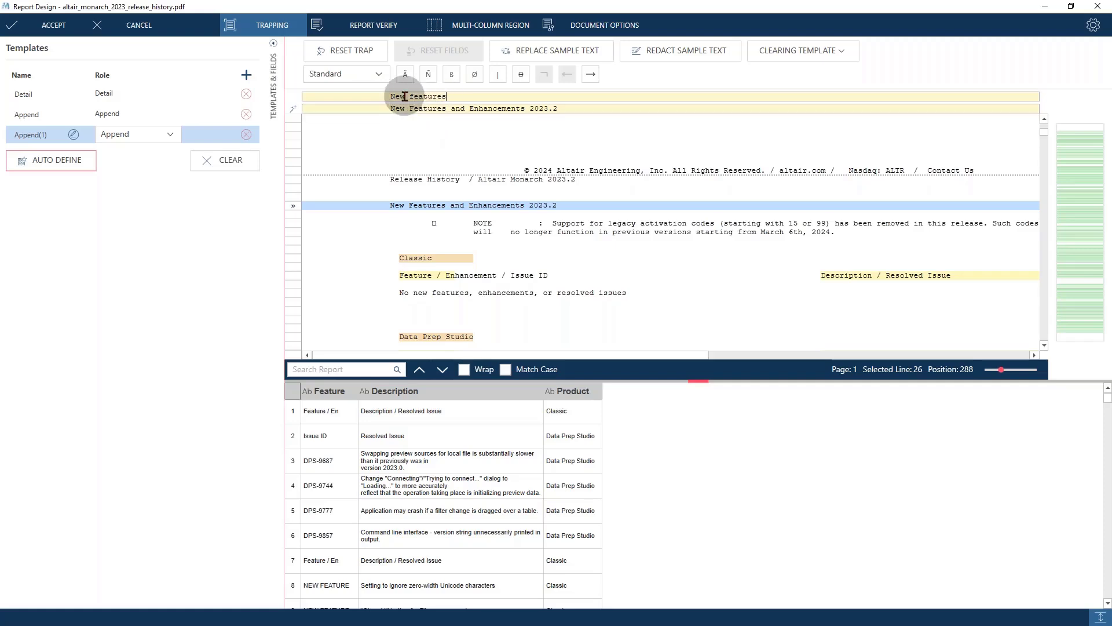
- Shift "features" one position right in the heading trap line and move it back into alignment
{"action": "left_click", "coordinate": [590, 74]}
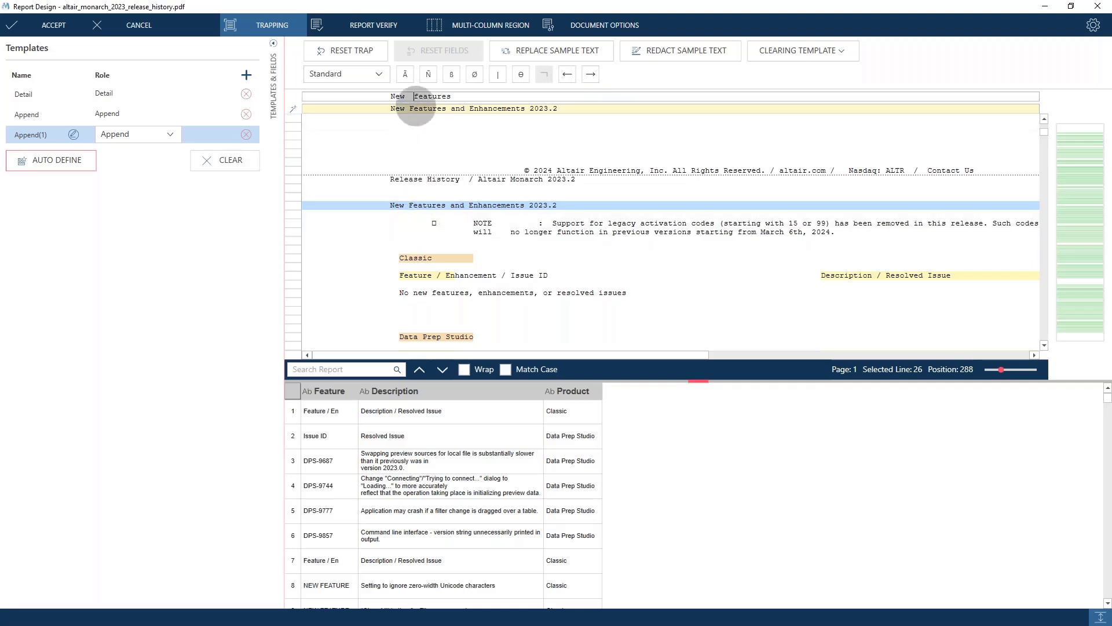
{"action": "left_click", "coordinate": [412, 97]}
{"action": "left_click_drag", "start_coordinate": [410, 97], "coordinate": [417, 97]}
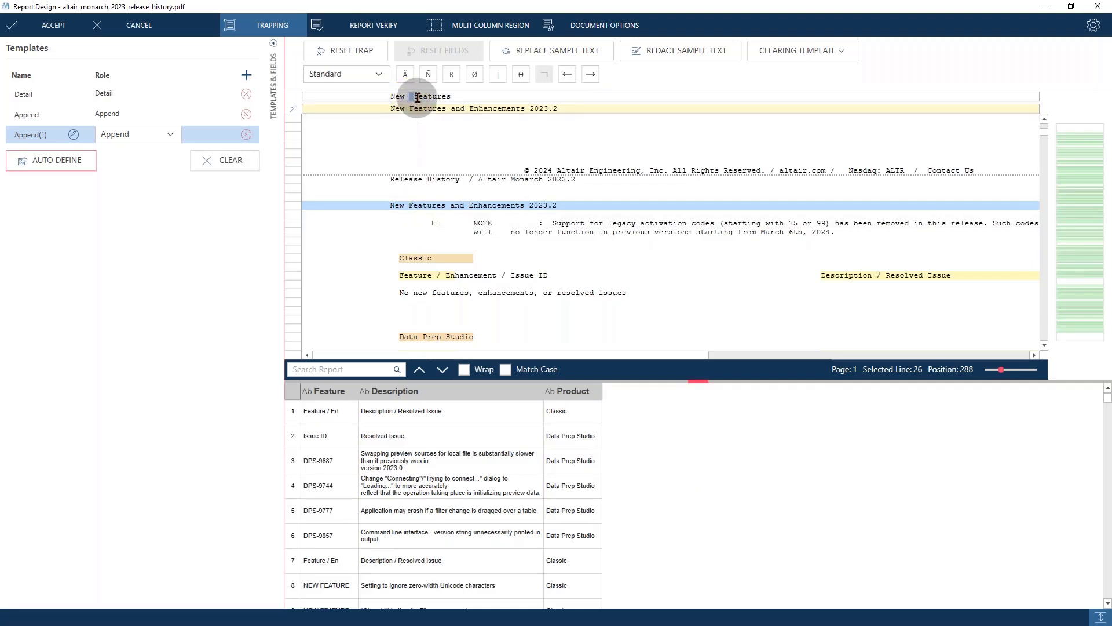
{"action": "left_click", "coordinate": [405, 210]}
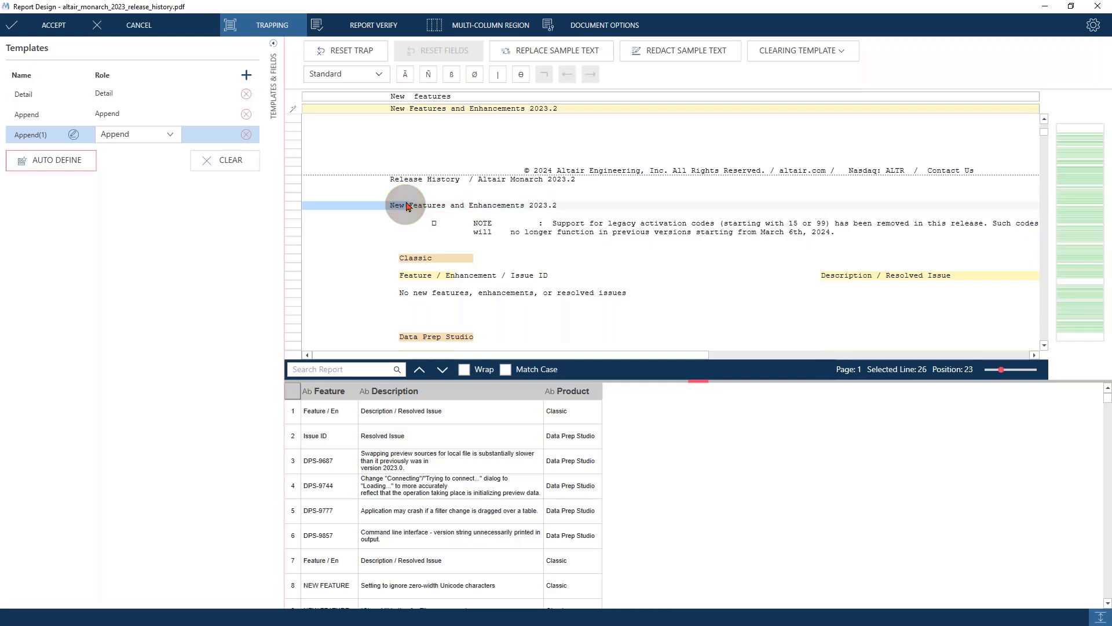
{"action": "left_click", "coordinate": [413, 97]}
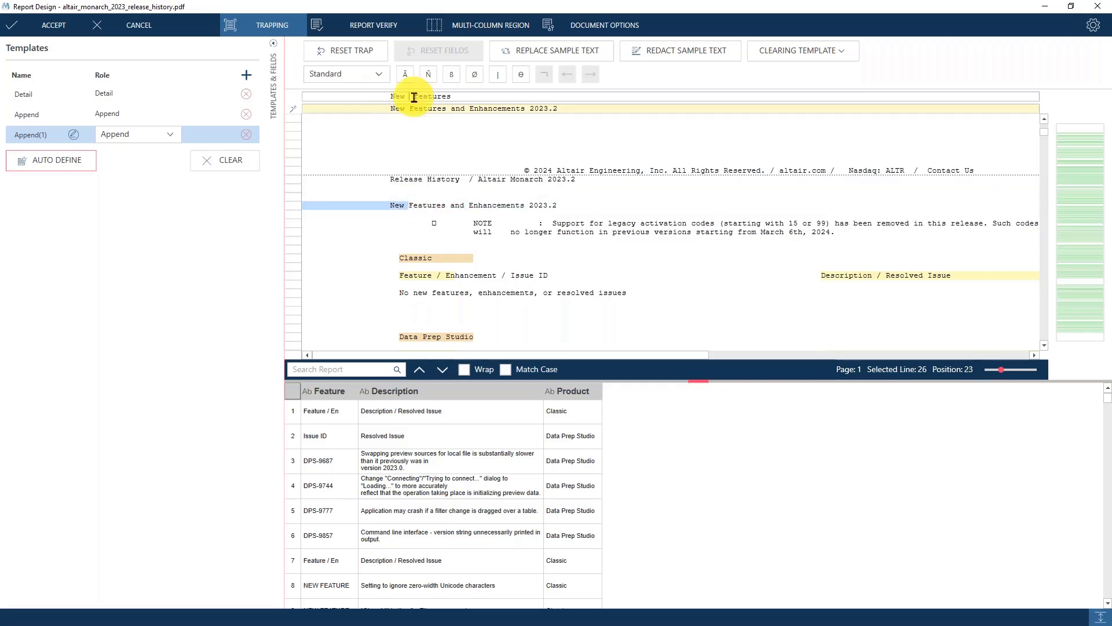
{"action": "left_click", "coordinate": [567, 74]}
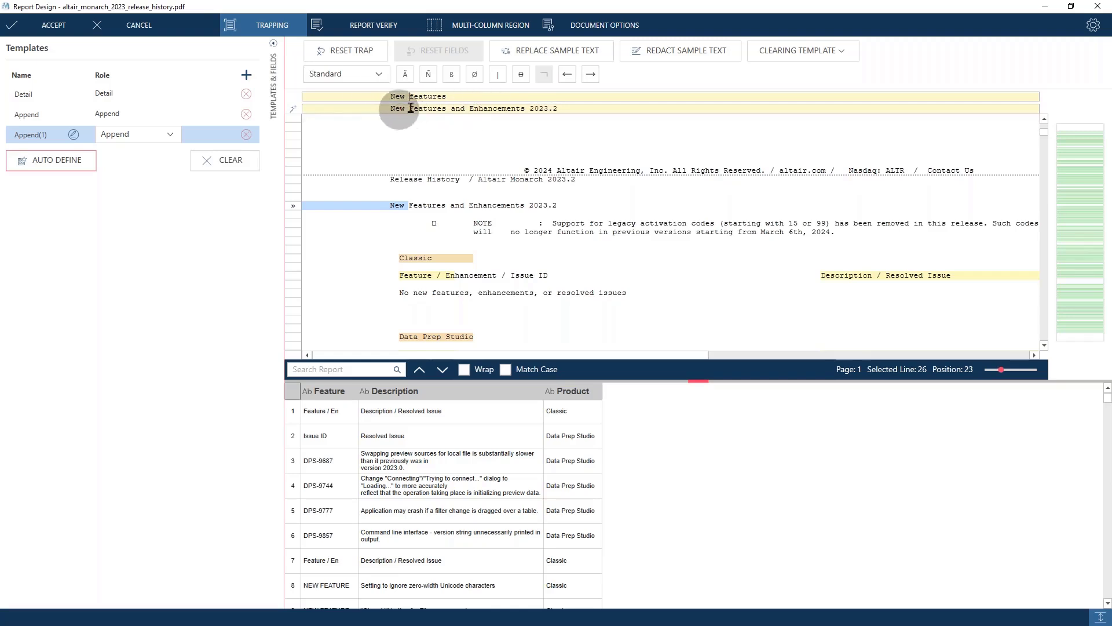
- Define a 6-character field over "2023.2" in the heading sample line, with the name "Version #" and the type Character
{"action": "left_click_drag", "start_coordinate": [532, 108], "coordinate": [558, 108]}
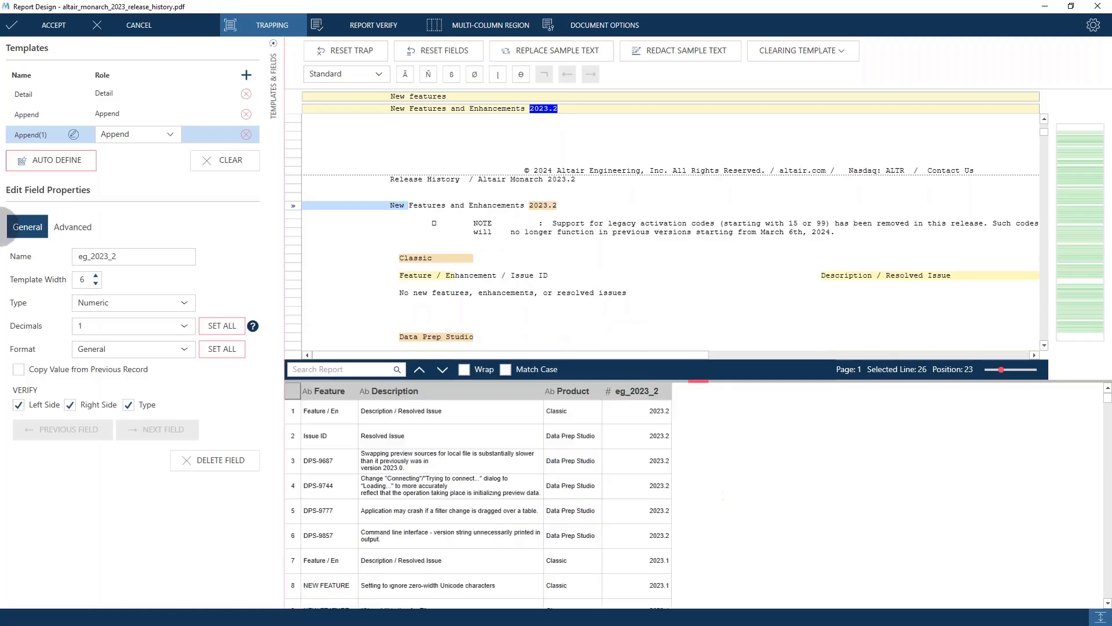
{"action": "left_click_drag", "start_coordinate": [125, 256], "coordinate": [30, 255]}
{"action": "type", "text": "Version #"}
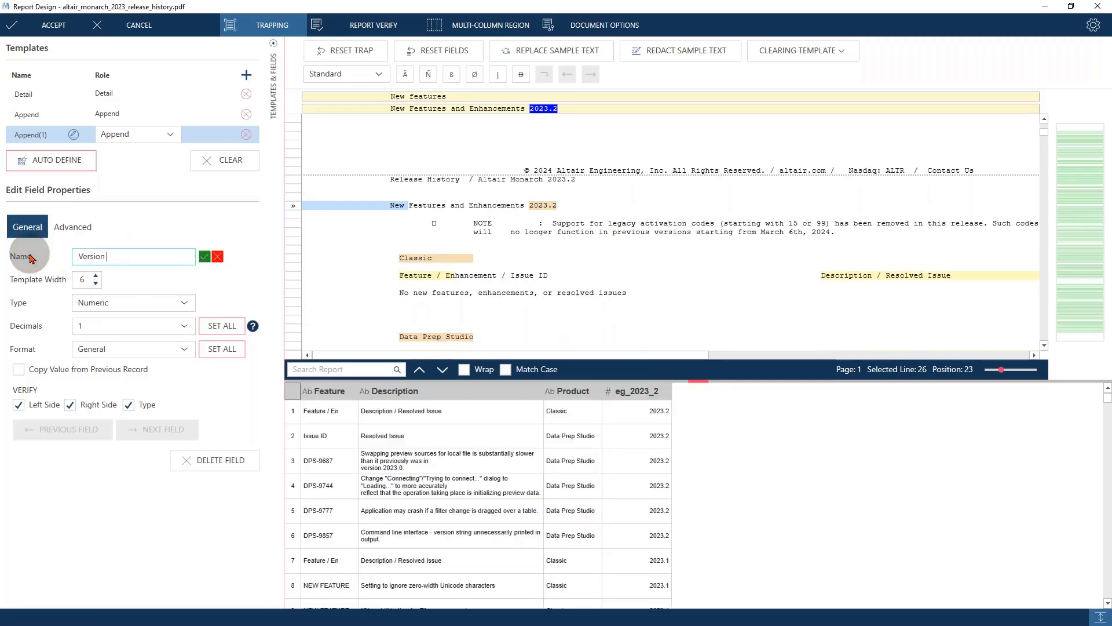
{"action": "left_click", "coordinate": [121, 303]}
{"action": "left_click", "coordinate": [104, 318]}
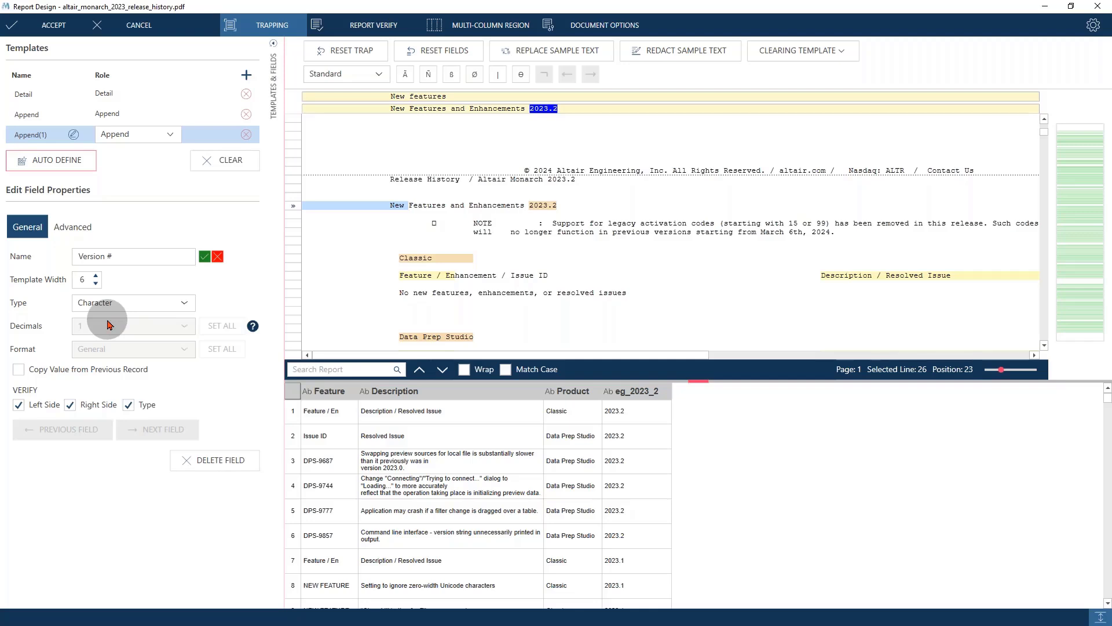
- Verify the report's field definitions and review the version values across the preview records
{"action": "left_click", "coordinate": [370, 28]}
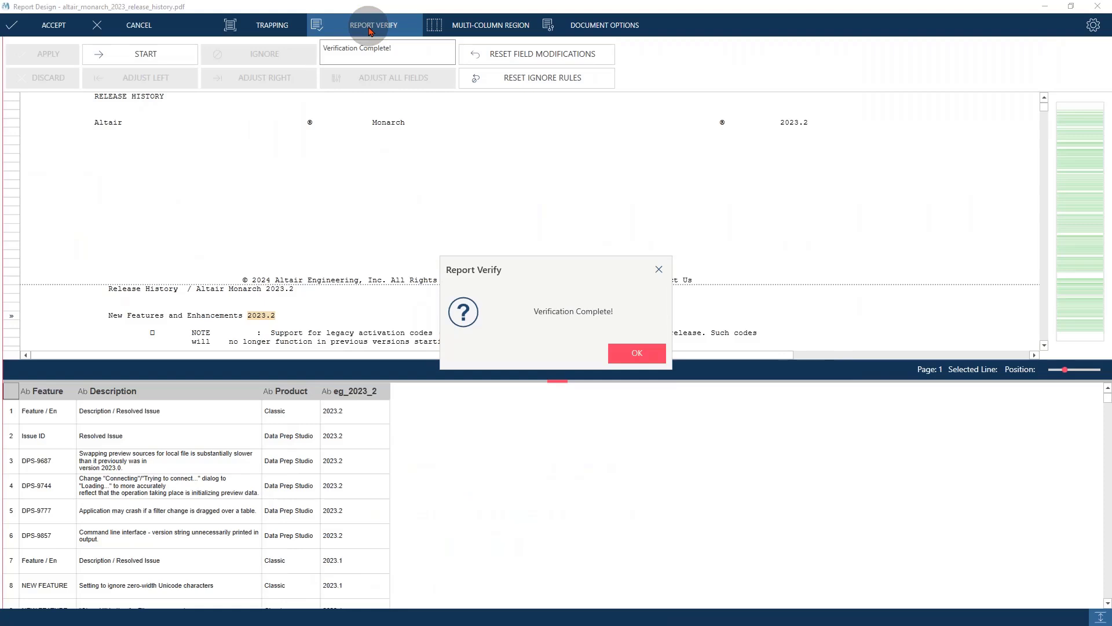
{"action": "left_click", "coordinate": [629, 351]}
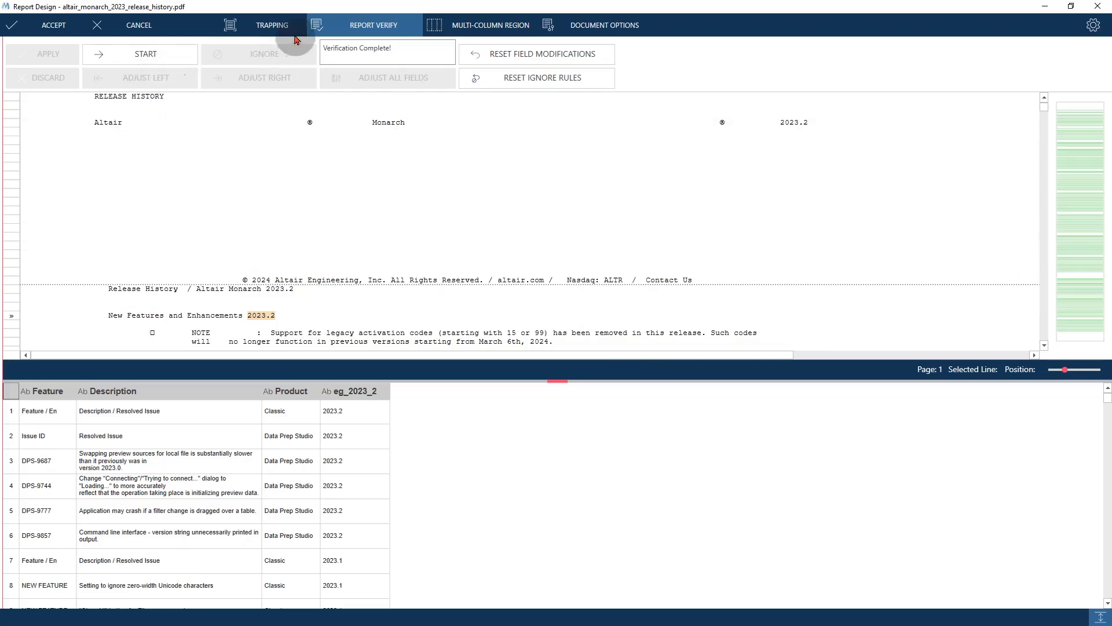
{"action": "left_click", "coordinate": [274, 25]}
{"action": "scroll", "coordinate": [573, 427], "scroll_direction": "down", "scroll_amount": 4}
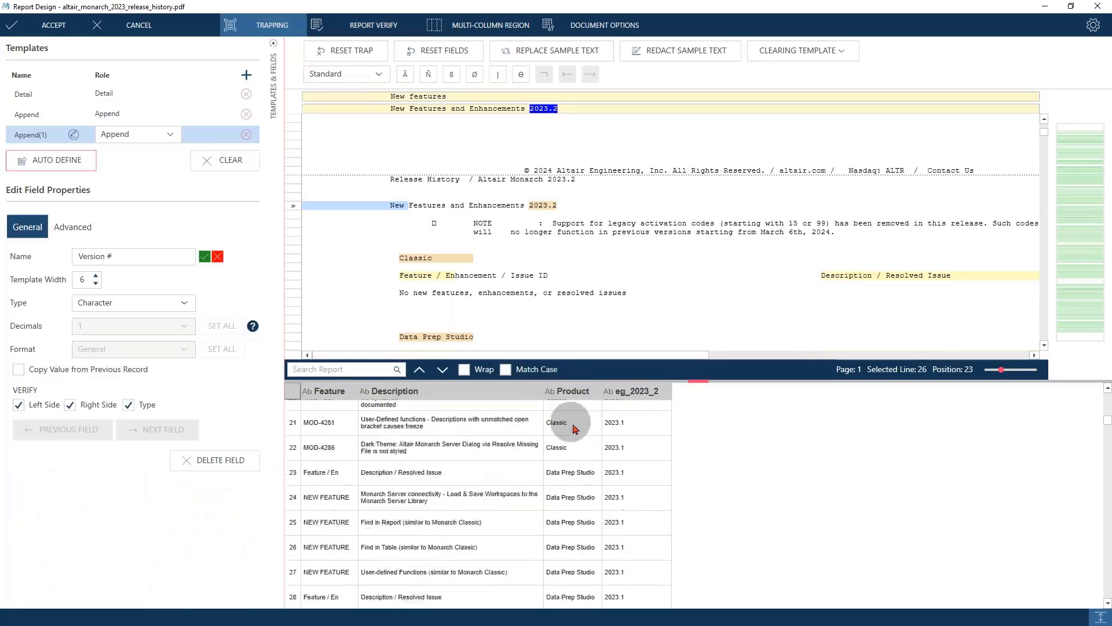
{"action": "scroll", "coordinate": [580, 439], "scroll_direction": "up", "scroll_amount": 4}
- Accept the report design, applying the new field name Version #, and increase the height of row 3 in the prepared table
{"action": "left_click", "coordinate": [57, 26]}
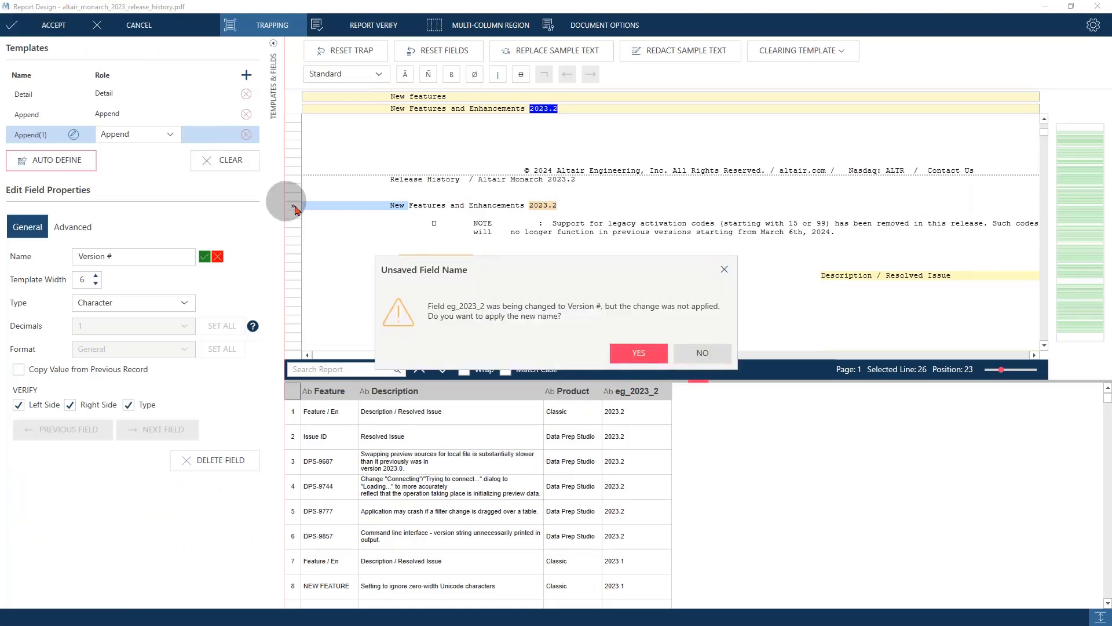
{"action": "left_click", "coordinate": [631, 353]}
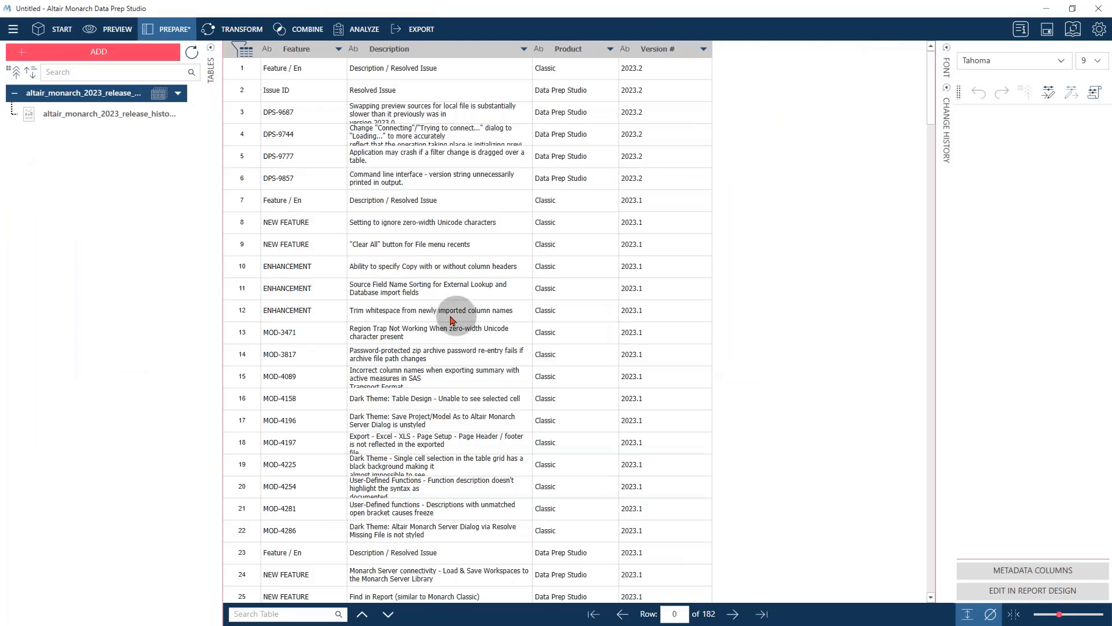
{"action": "left_click_drag", "start_coordinate": [241, 124], "coordinate": [243, 132]}
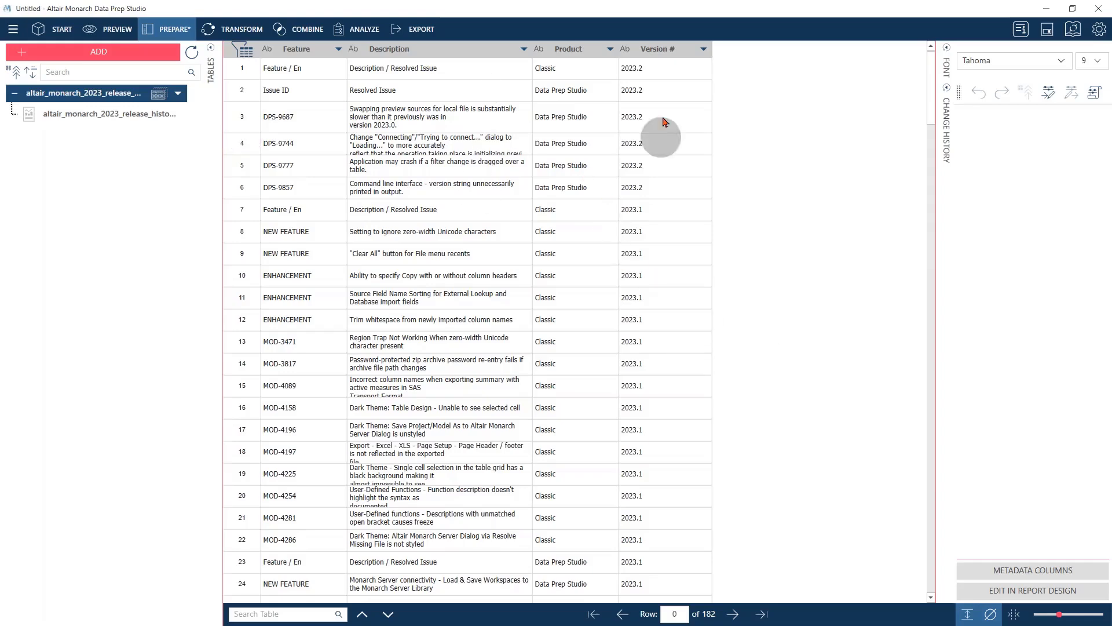
- Examine the prepared table from first to last record, including the header text captured in the Feature and Description columns of rows 1 and 2
{"action": "scroll", "coordinate": [544, 313], "scroll_direction": "down", "scroll_amount": 3}
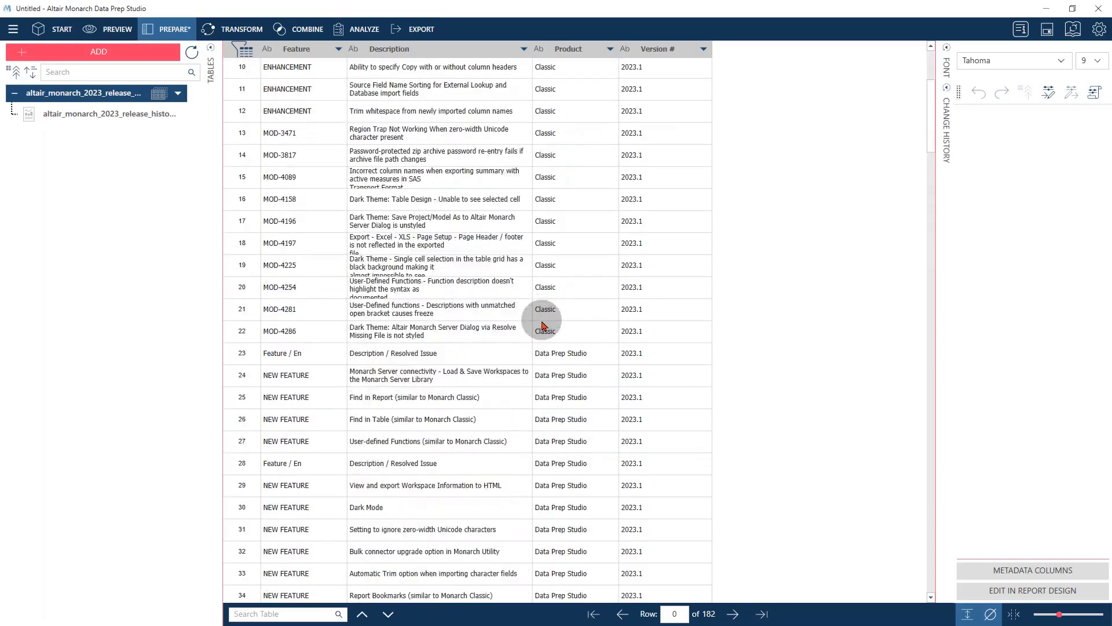
{"action": "scroll", "coordinate": [545, 324], "scroll_direction": "down", "scroll_amount": 13}
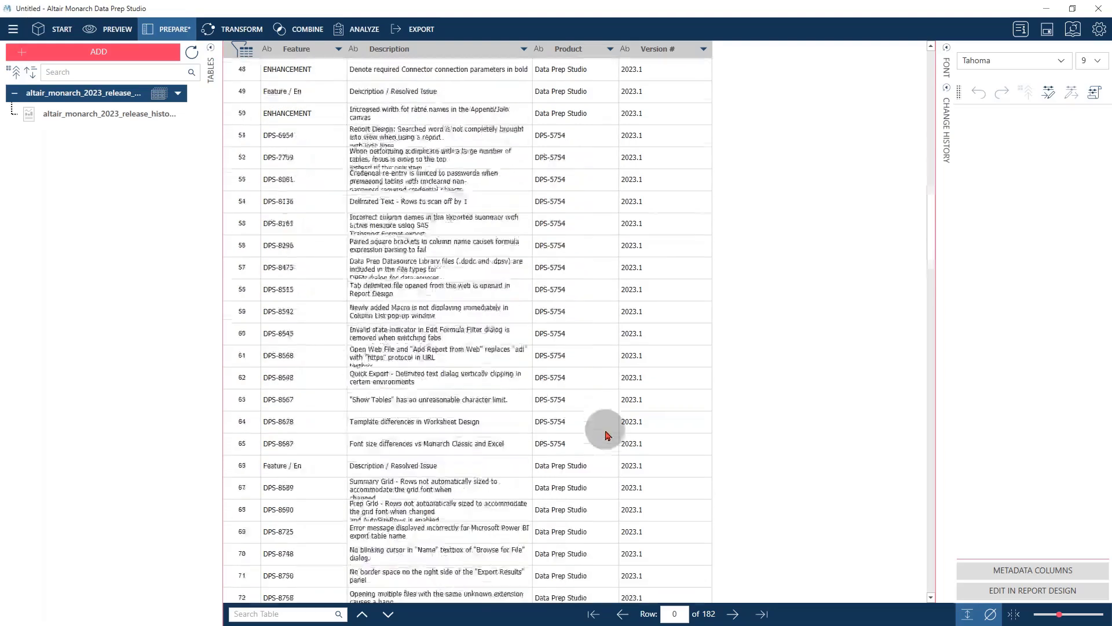
{"action": "scroll", "coordinate": [606, 437], "scroll_direction": "down", "scroll_amount": 20}
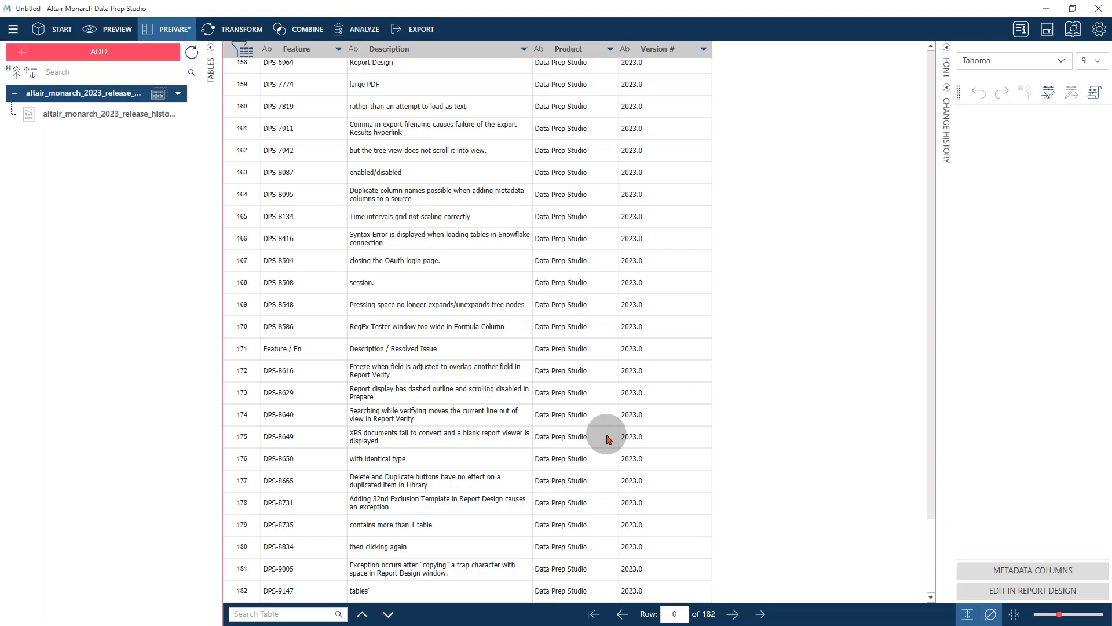
{"action": "scroll", "coordinate": [606, 437], "scroll_direction": "up", "scroll_amount": 20}
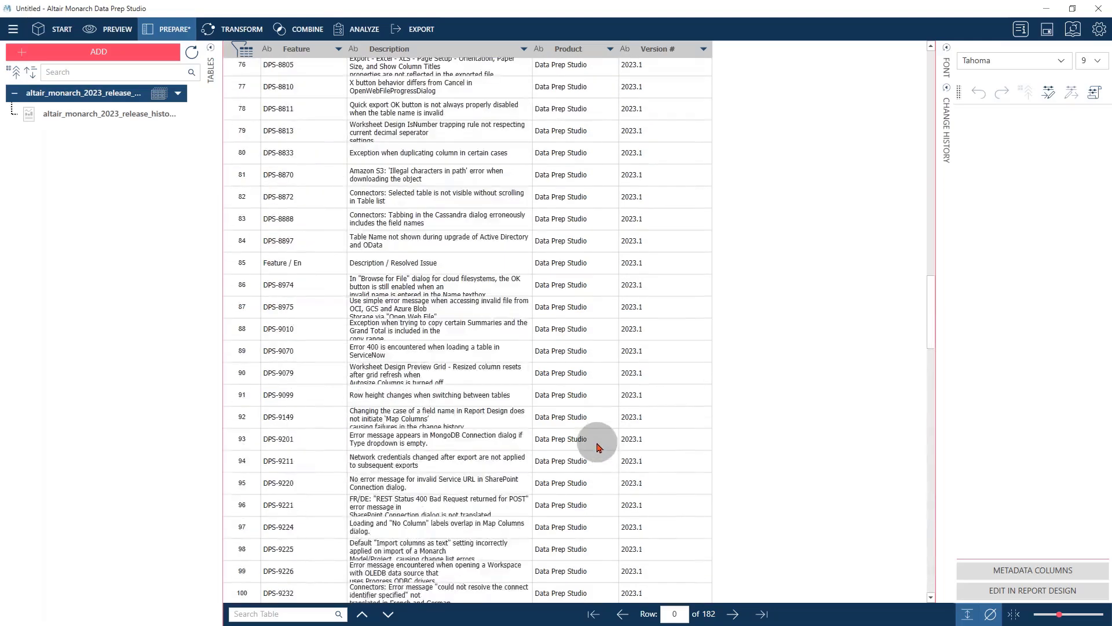
{"action": "scroll", "coordinate": [599, 447], "scroll_direction": "up", "scroll_amount": 15}
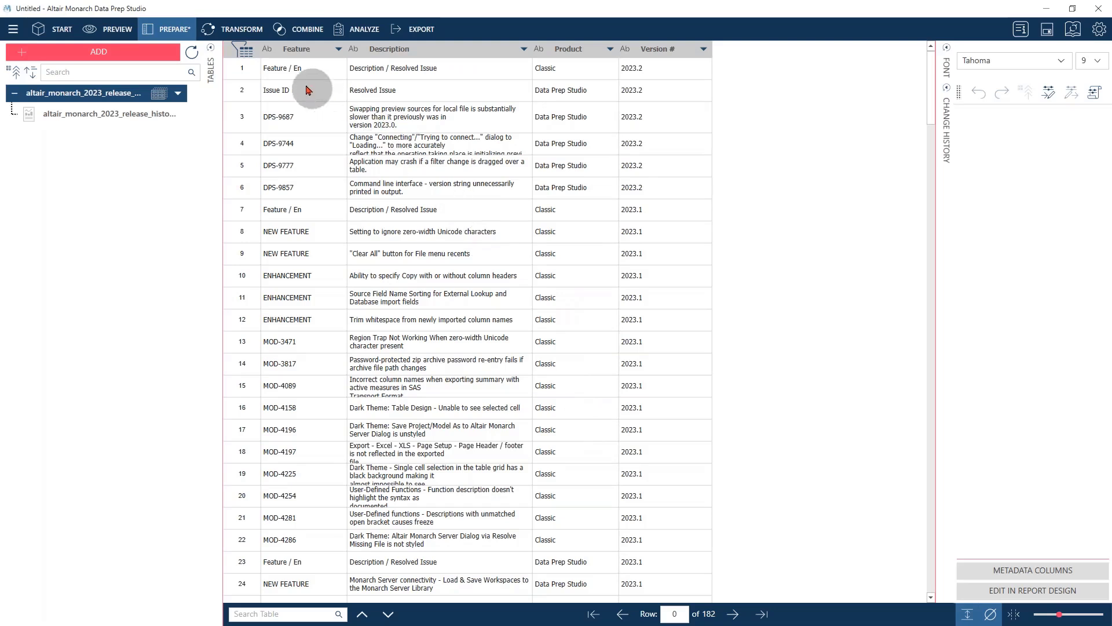
{"action": "left_click", "coordinate": [285, 70]}
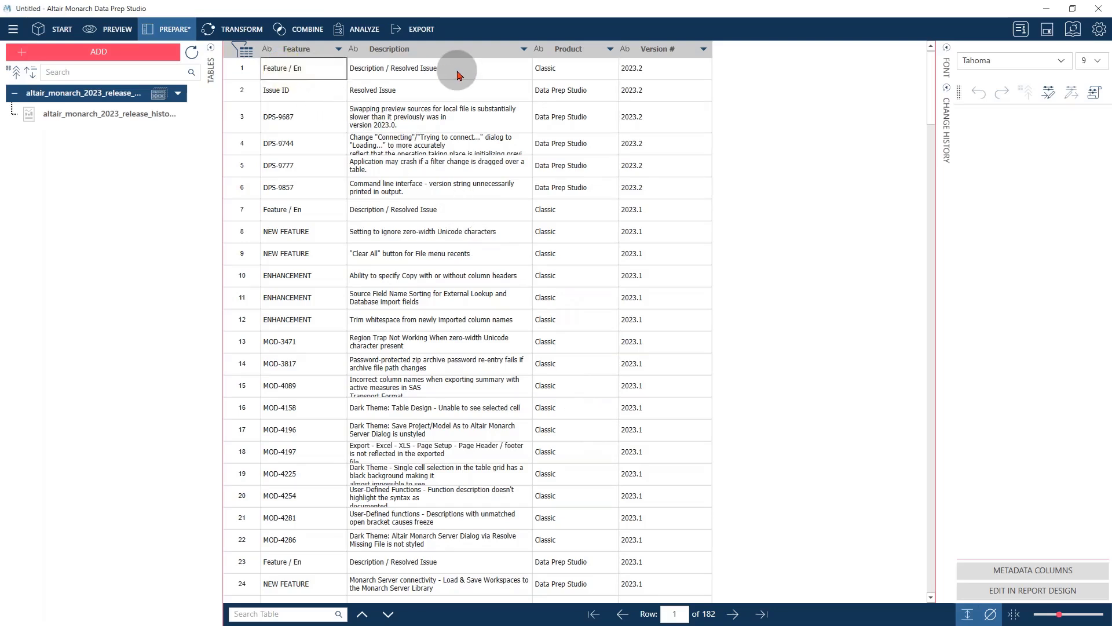
{"action": "left_click", "coordinate": [282, 94]}
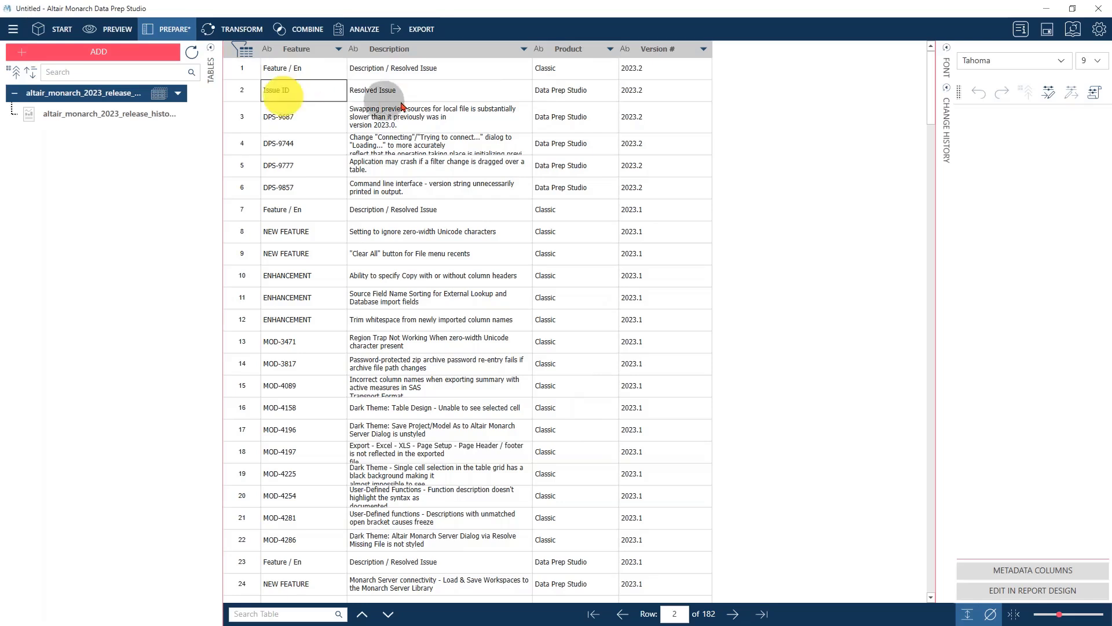
{"action": "left_click", "coordinate": [406, 94]}
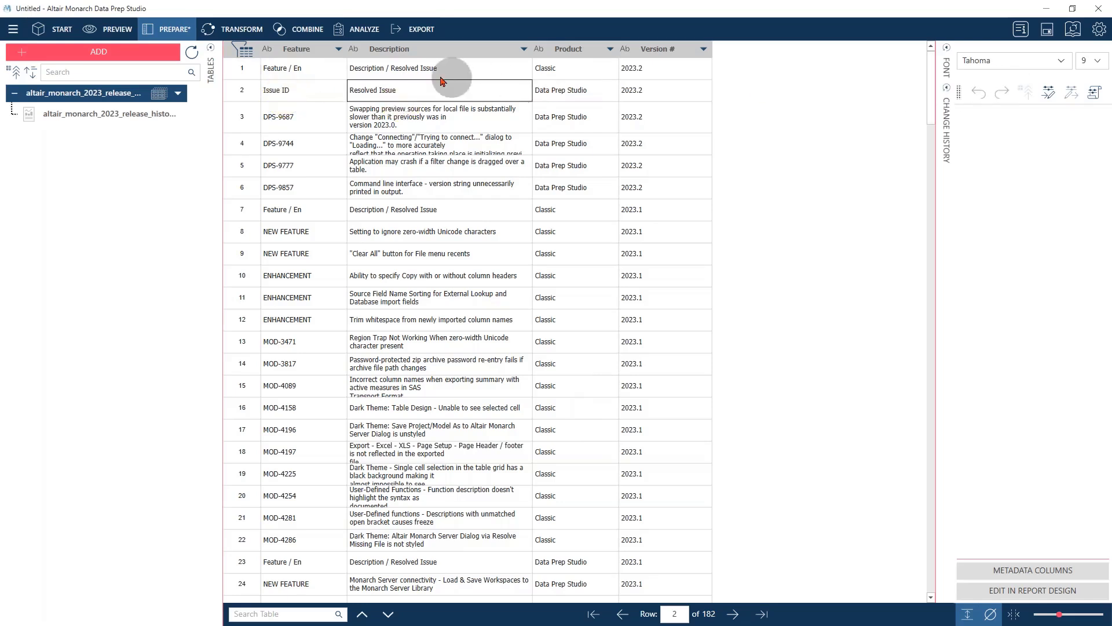
- Define a Multiple Selection filter on the Feature column and select the value "Feature / En", narrowing the value list with "fea"
{"action": "left_click", "coordinate": [338, 49]}
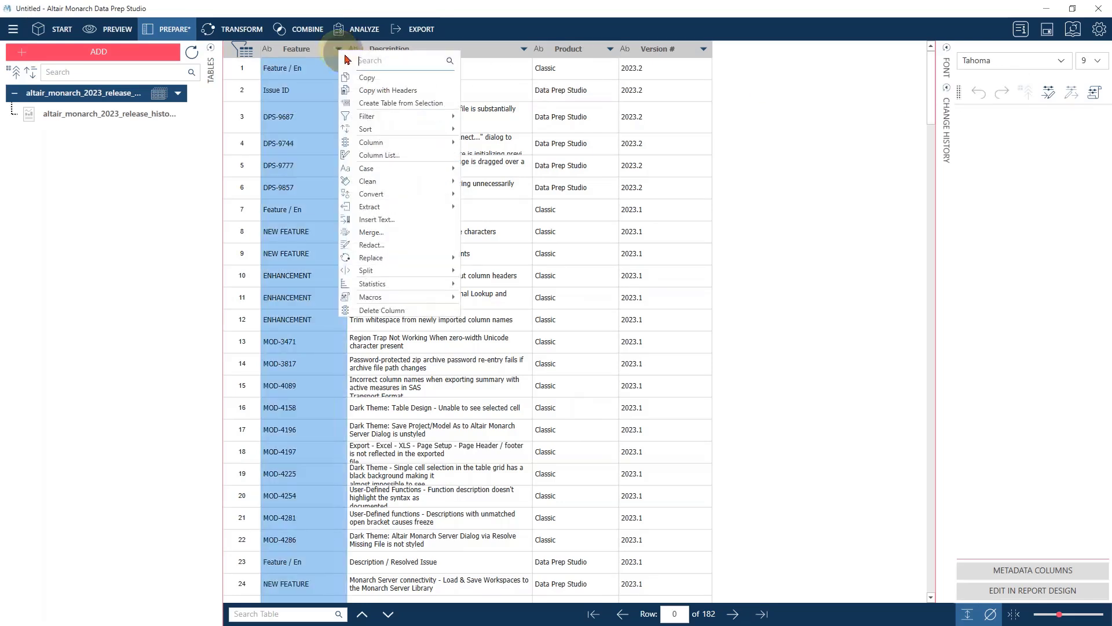
{"action": "left_click", "coordinate": [395, 117]}
{"action": "left_click", "coordinate": [502, 118]}
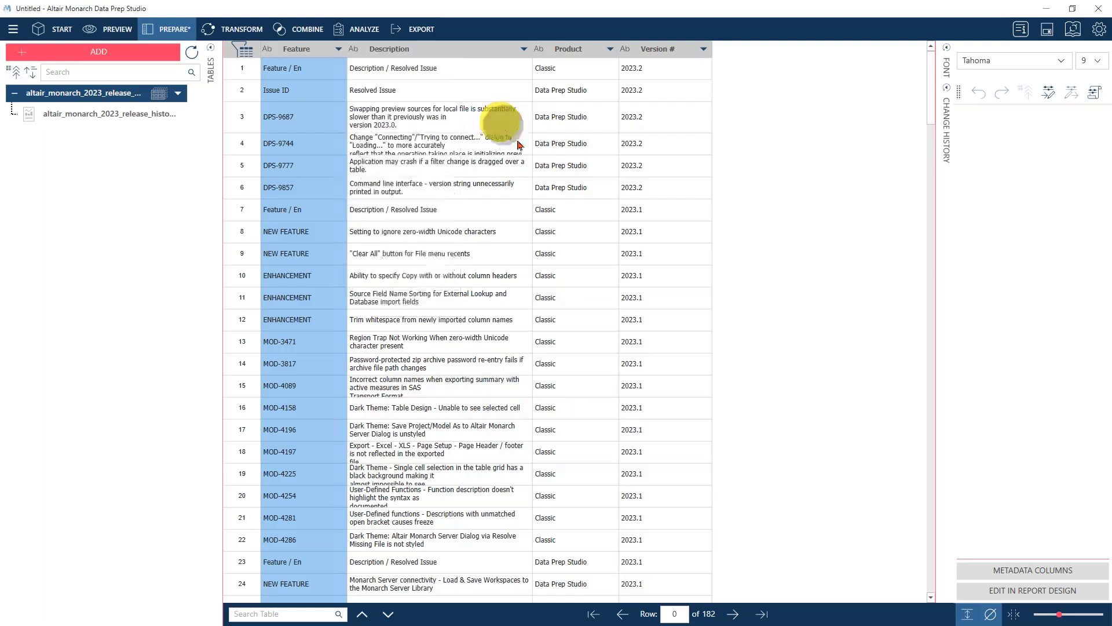
{"action": "left_click", "coordinate": [537, 315]}
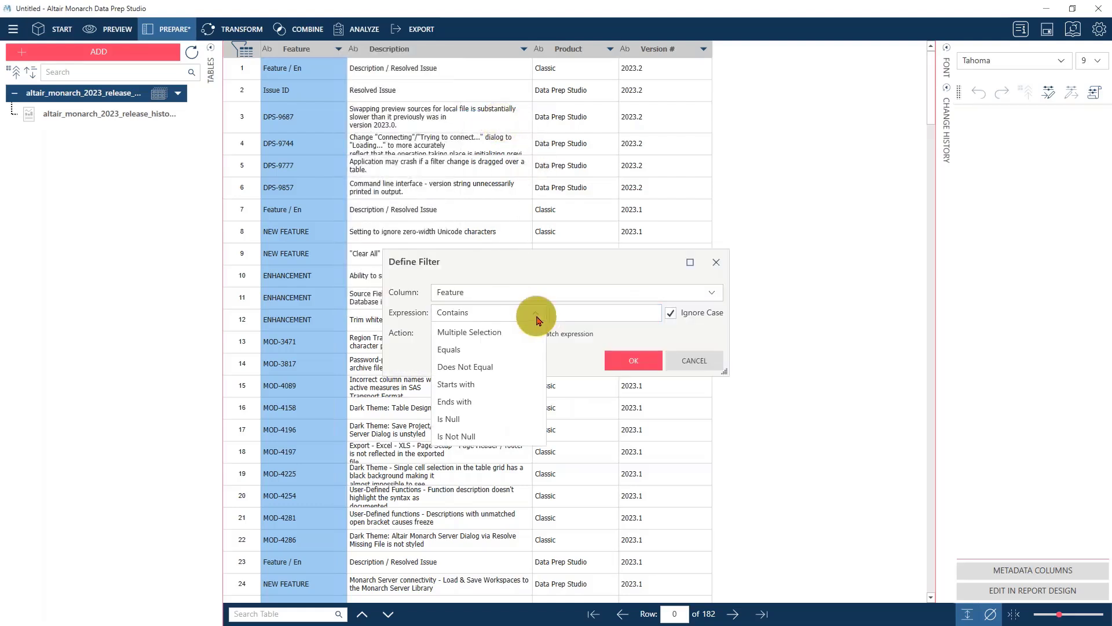
{"action": "left_click", "coordinate": [498, 346]}
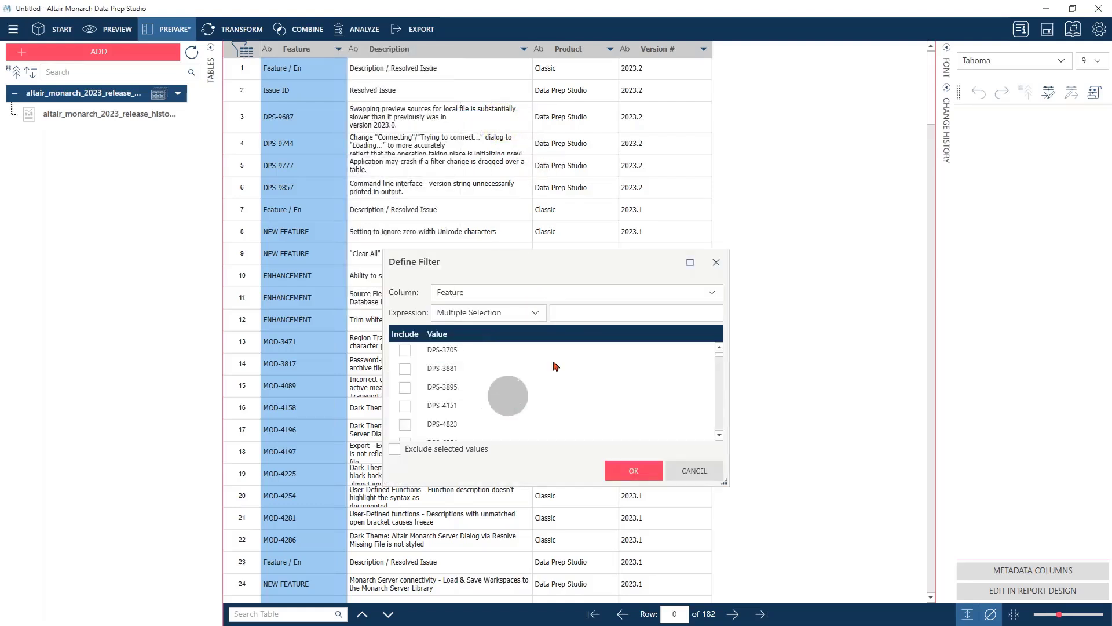
{"action": "left_click", "coordinate": [618, 312]}
{"action": "type", "text": "fea"}
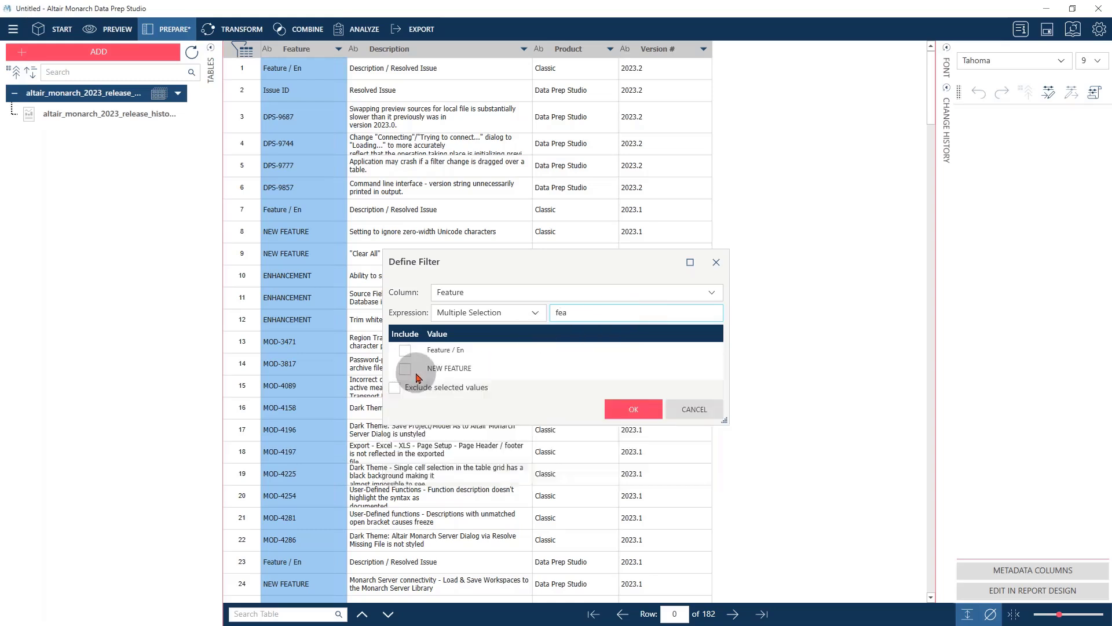
{"action": "left_click", "coordinate": [405, 350]}
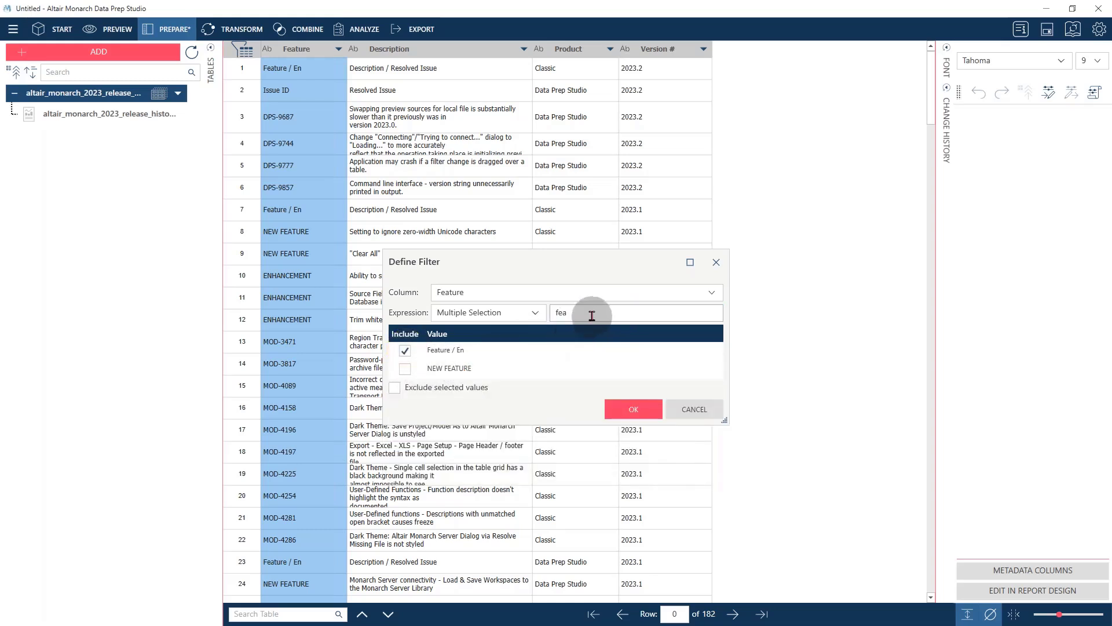
- Add "Issue ID" to the filter's selected values, set the filter to exclude the selected values, and apply it
{"action": "left_click_drag", "start_coordinate": [589, 315], "coordinate": [519, 309]}
{"action": "type", "text": "i"}
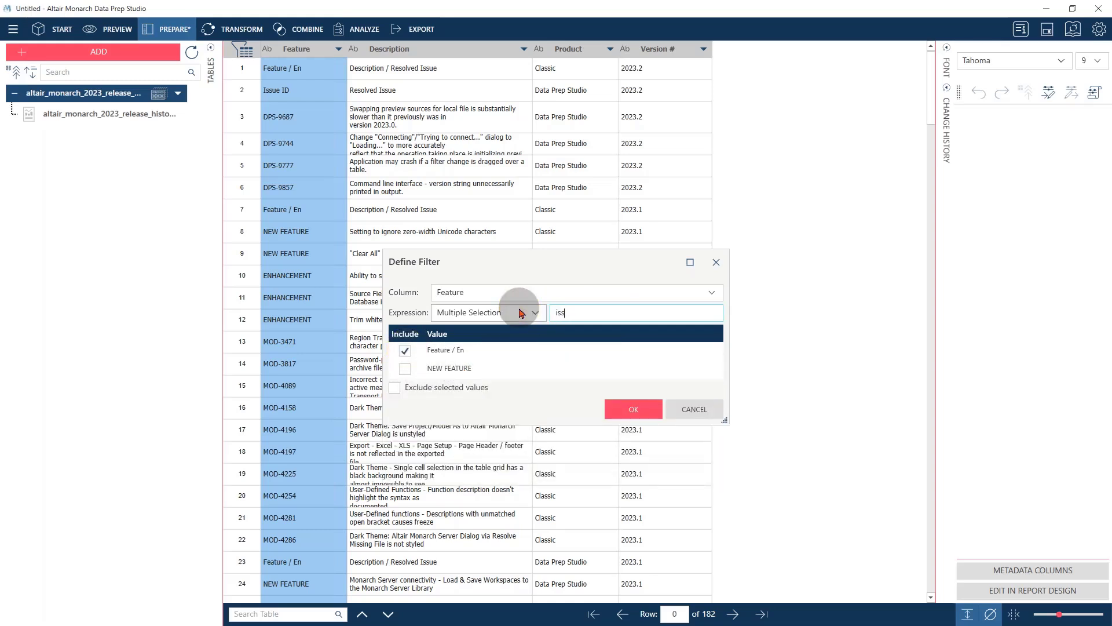
{"action": "type", "text": "ss"}
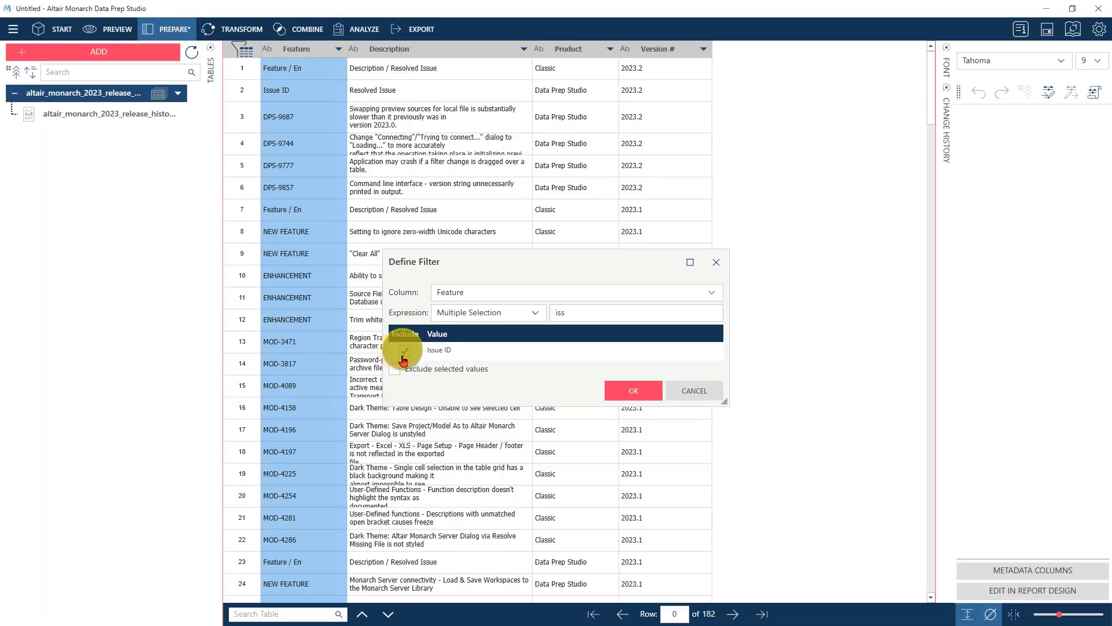
{"action": "left_click", "coordinate": [394, 369]}
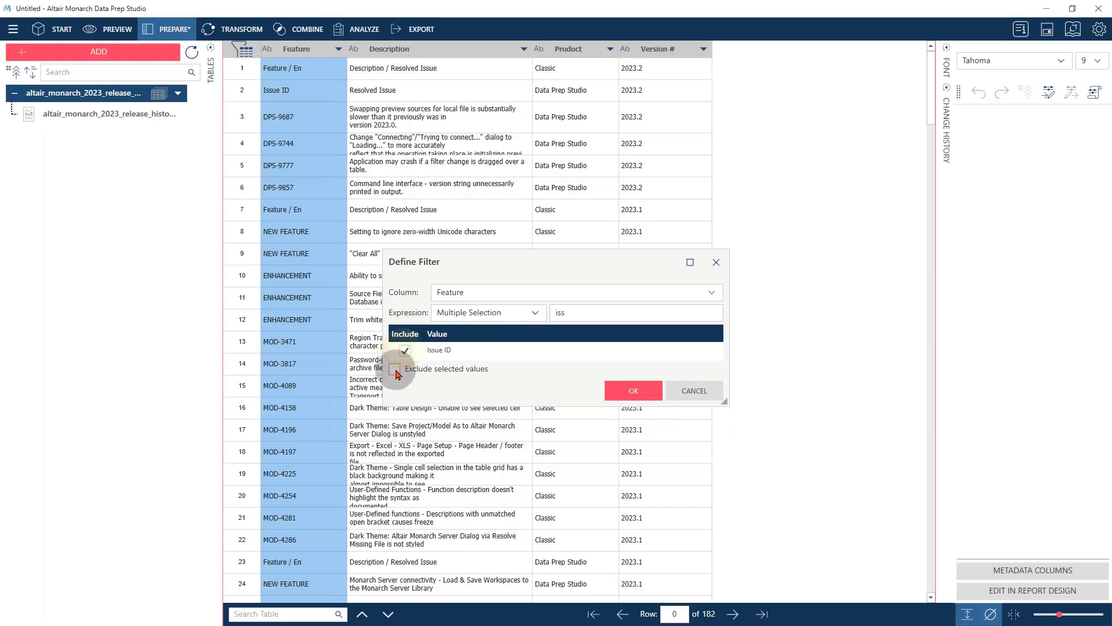
{"action": "left_click", "coordinate": [630, 391]}
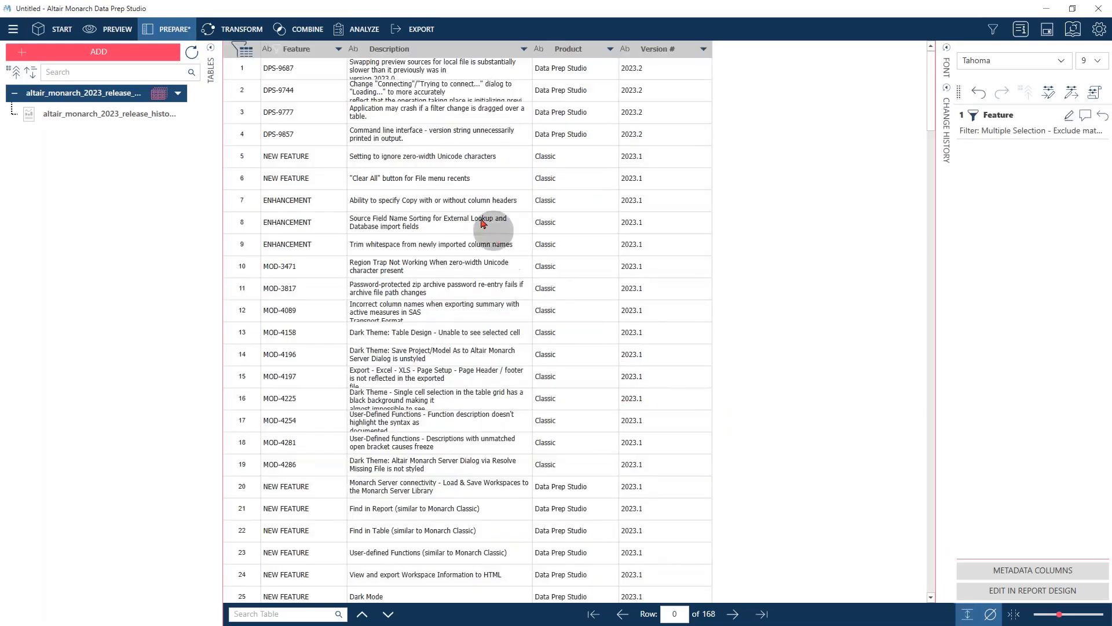
- Review the filtered table through its last record and select the DPS-8508 row to inspect its truncated description
{"action": "scroll", "coordinate": [483, 223], "scroll_direction": "down", "scroll_amount": 12}
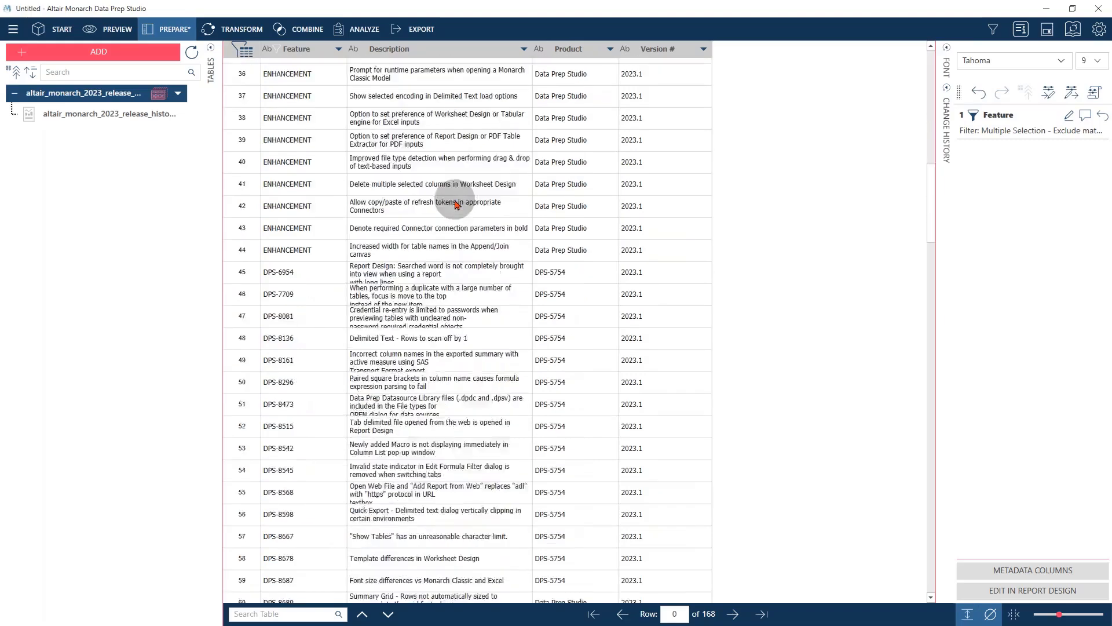
{"action": "scroll", "coordinate": [456, 204], "scroll_direction": "down", "scroll_amount": 20}
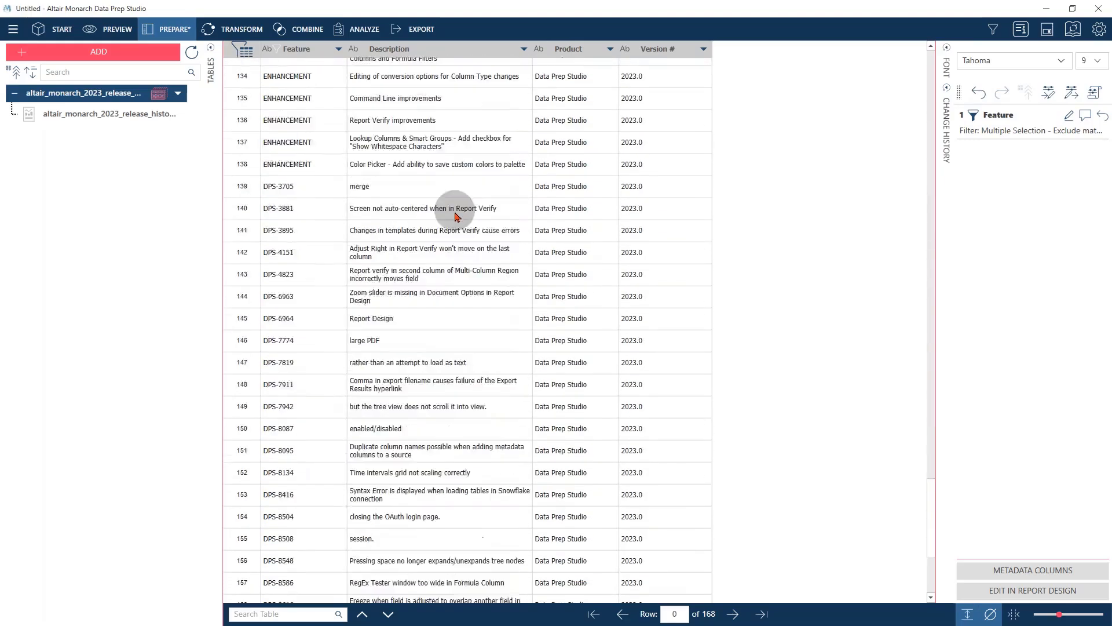
{"action": "scroll", "coordinate": [456, 217], "scroll_direction": "up", "scroll_amount": 2}
{"action": "scroll", "coordinate": [456, 216], "scroll_direction": "down", "scroll_amount": 6}
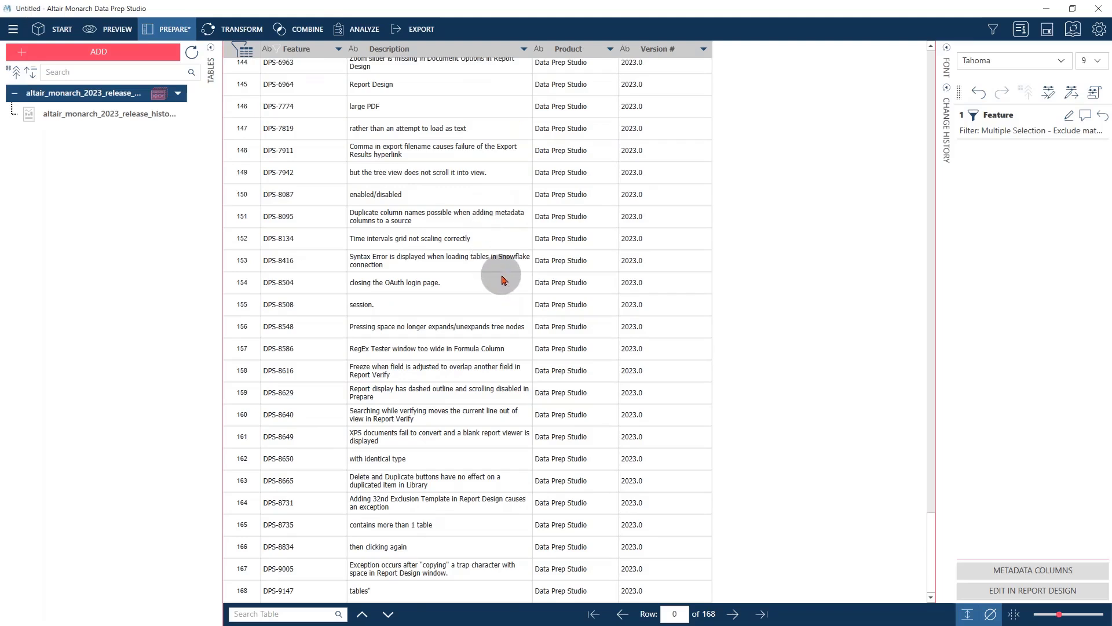
{"action": "left_click", "coordinate": [243, 305]}
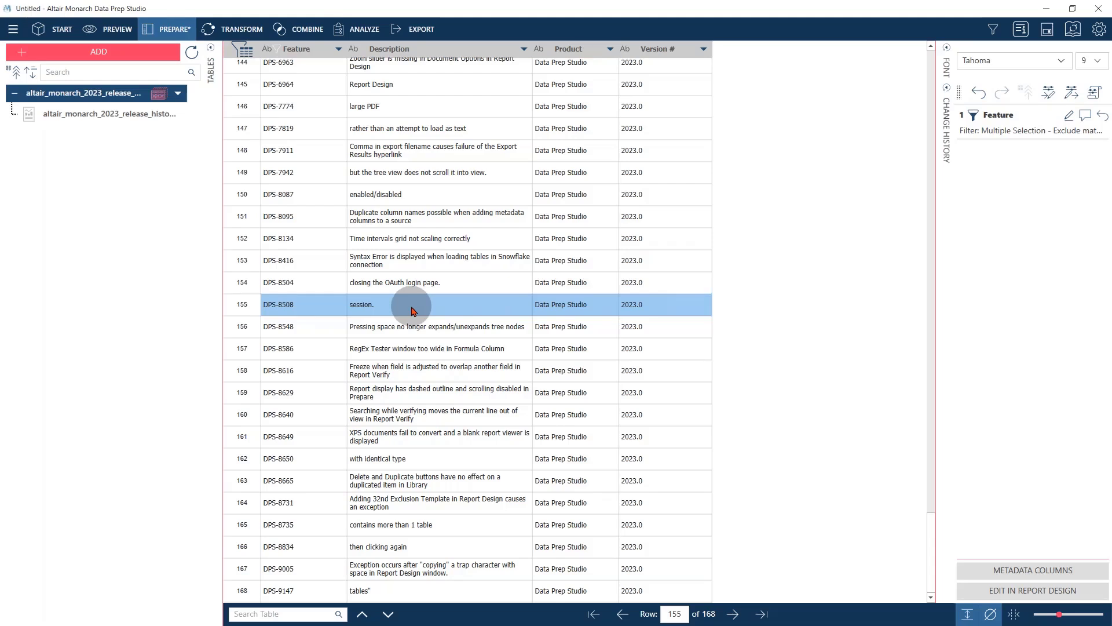
{"action": "left_click", "coordinate": [278, 307]}
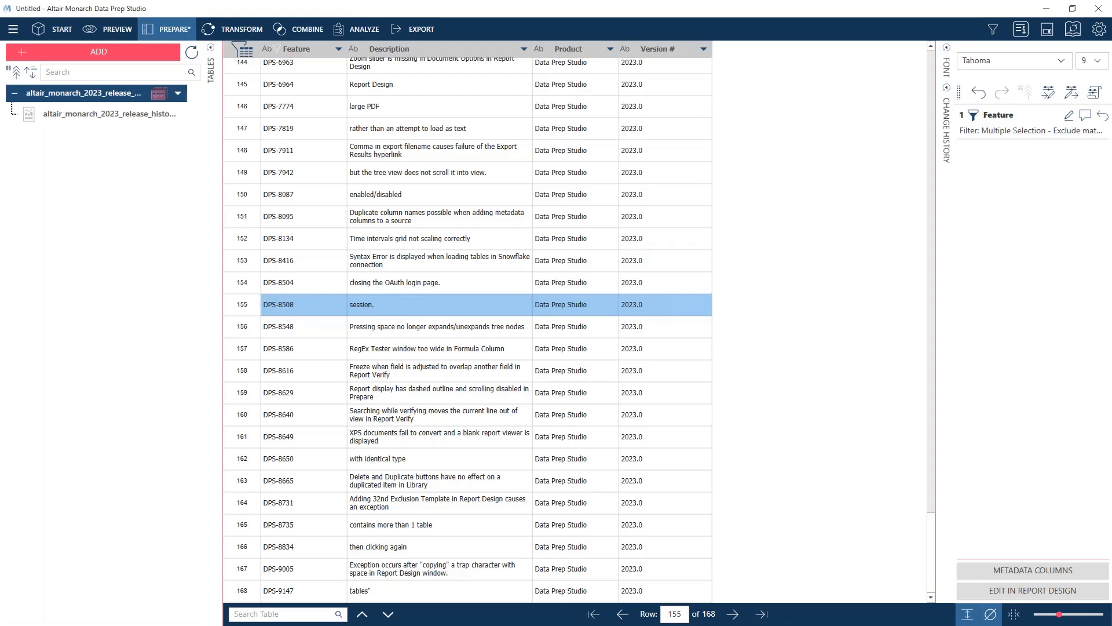
- Switch to the release history PDF in Acrobat, search for 8508, compare both lines of its description, and return to Data Prep Studio
{"action": "key", "text": "alt+Tab"}
{"action": "left_click", "coordinate": [759, 577]}
{"action": "key", "text": "ctrl+f"}
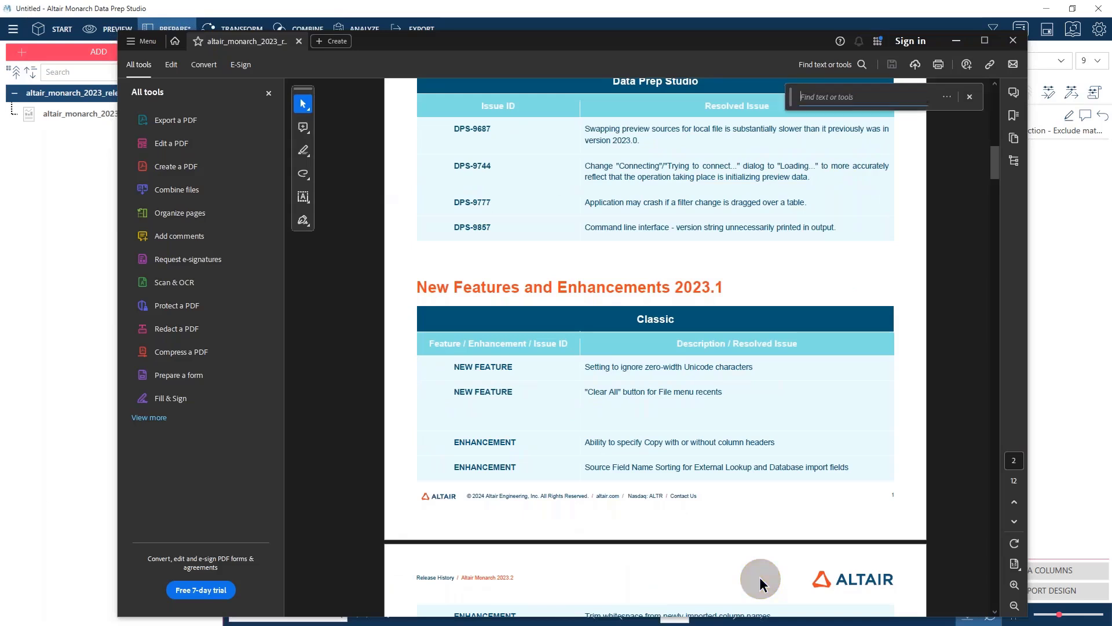
{"action": "type", "text": "8508"}
{"action": "key", "text": "Return"}
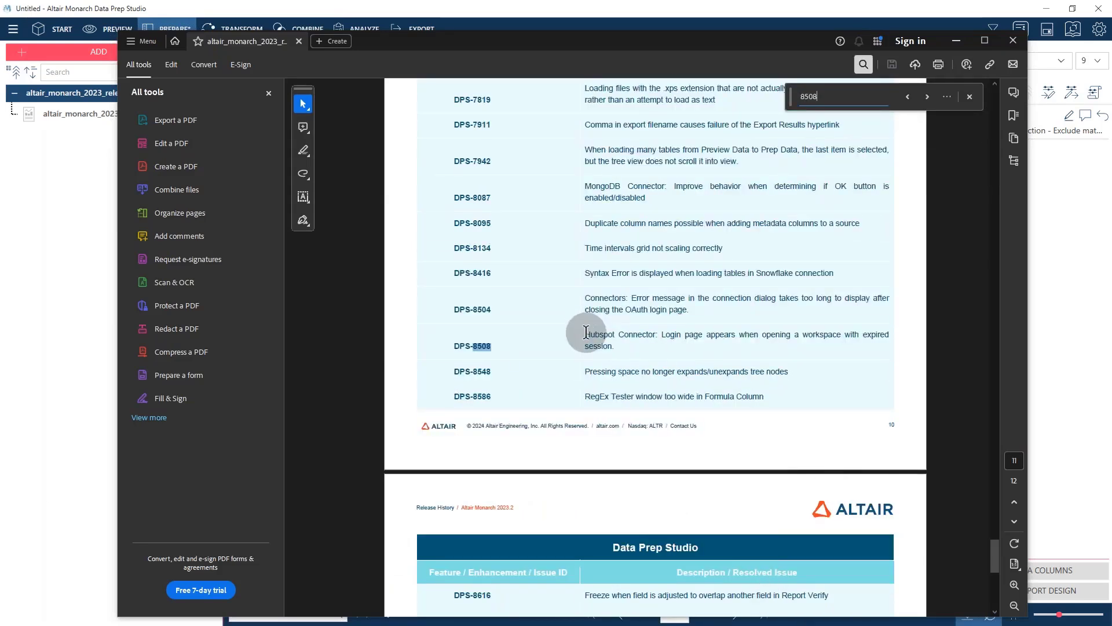
{"action": "left_click_drag", "start_coordinate": [586, 335], "coordinate": [884, 342]}
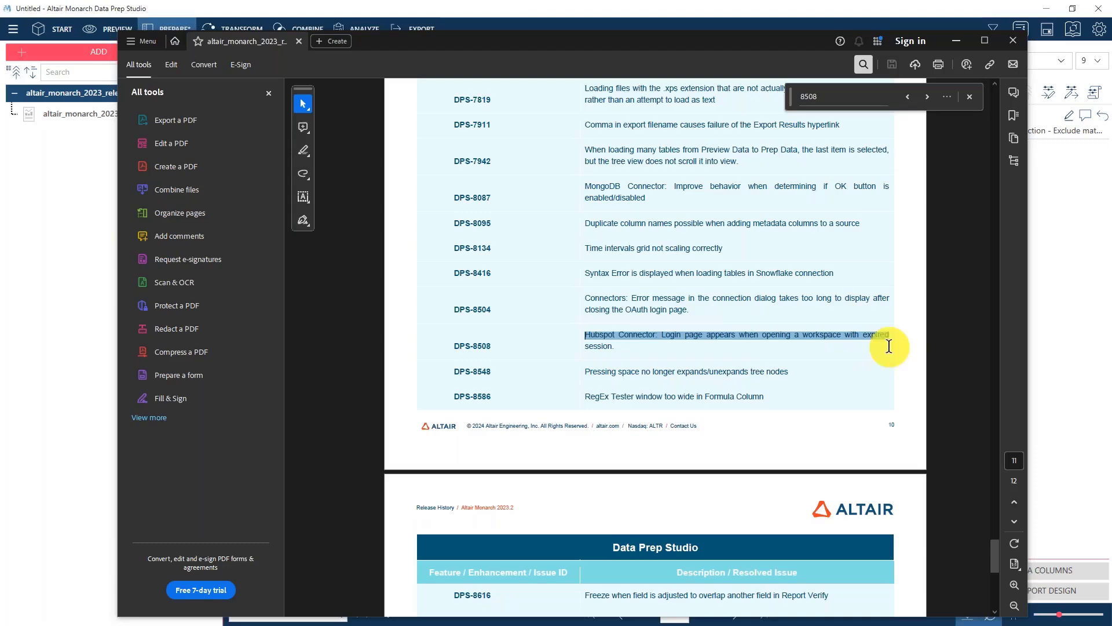
{"action": "left_click", "coordinate": [586, 348]}
{"action": "double_click", "coordinate": [586, 348]}
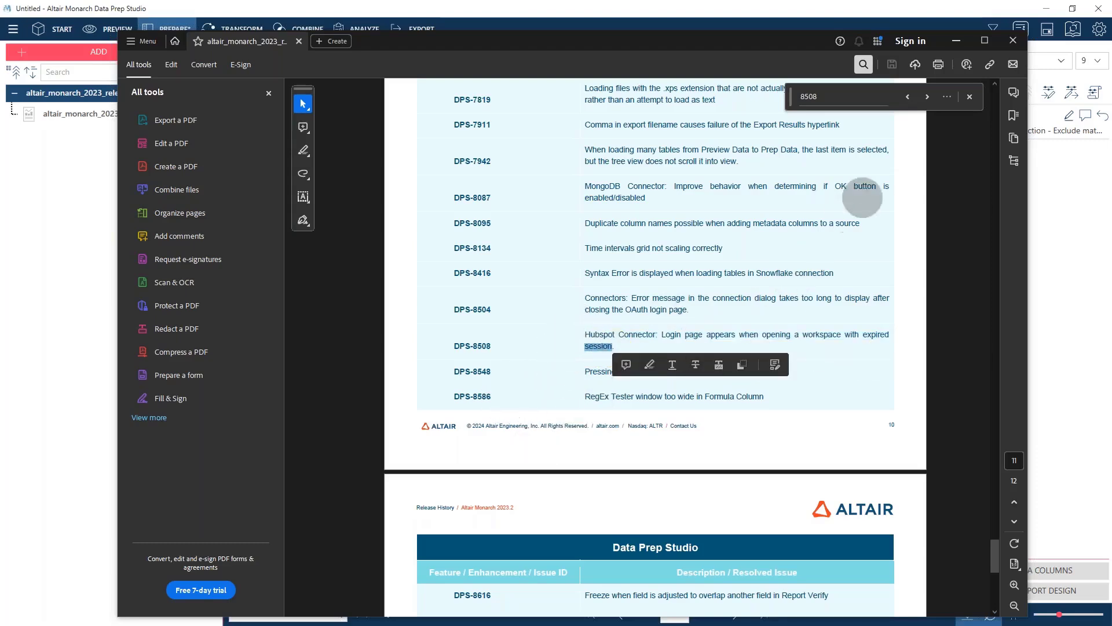
{"action": "left_click", "coordinate": [957, 41]}
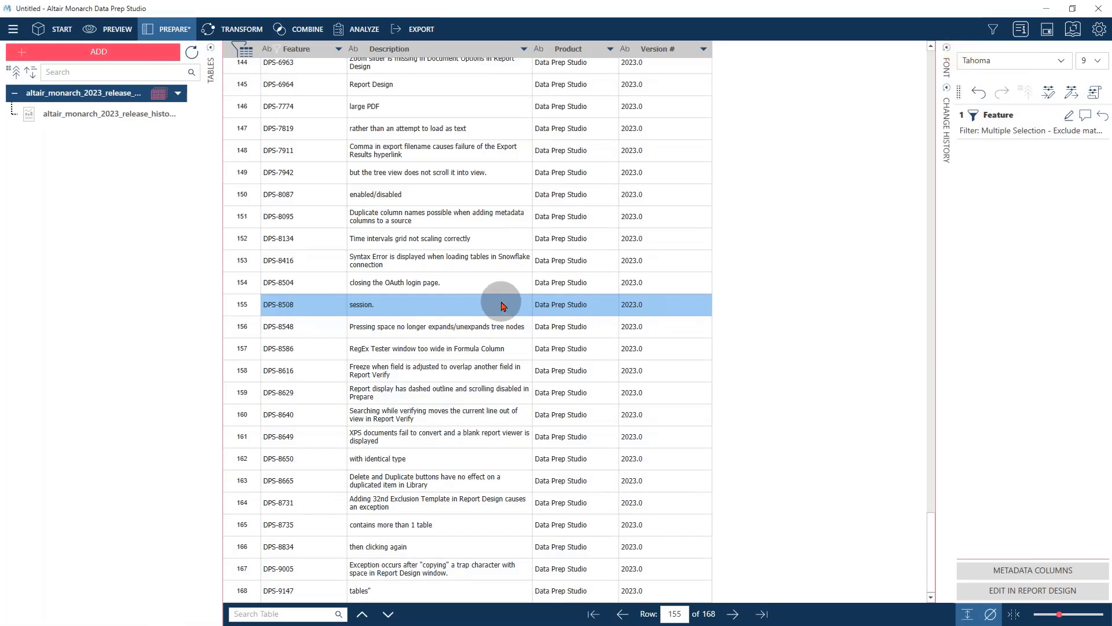
- Locate the DPS-8508 row in the source report and examine the two-line descriptions below it, including the first line of DPS-8735
{"action": "right_click", "coordinate": [367, 303]}
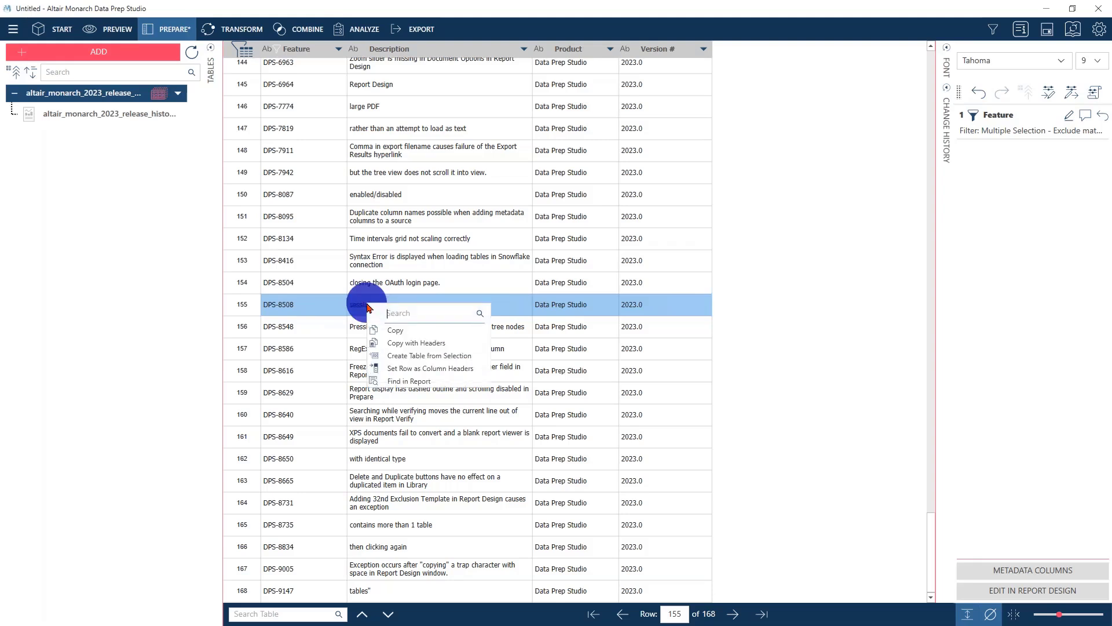
{"action": "left_click", "coordinate": [409, 381]}
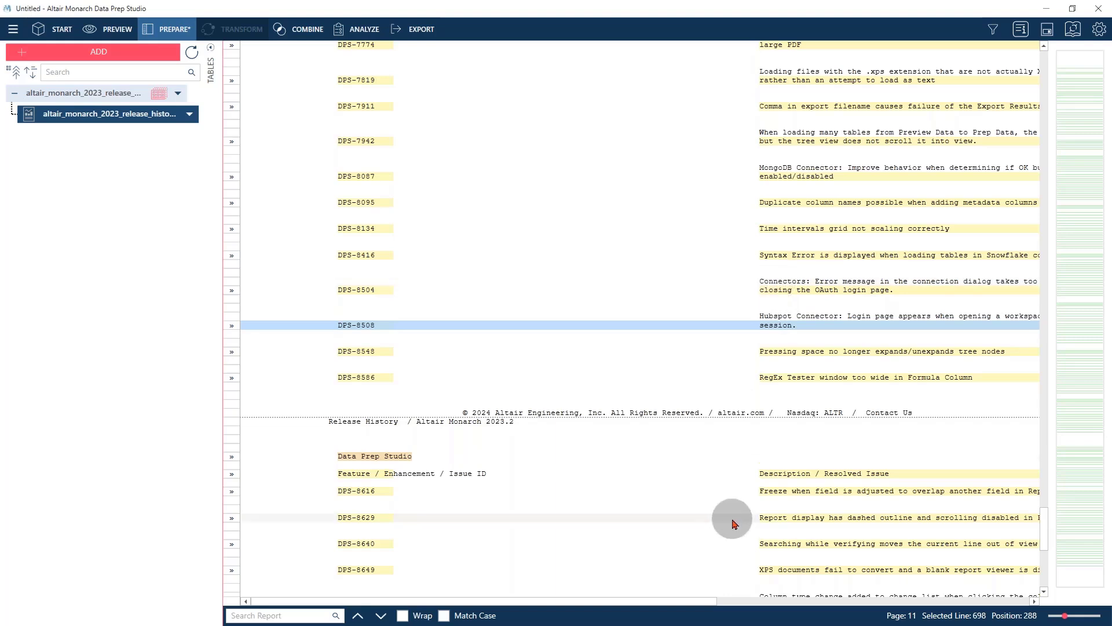
{"action": "scroll", "coordinate": [812, 439], "scroll_direction": "down", "scroll_amount": 3}
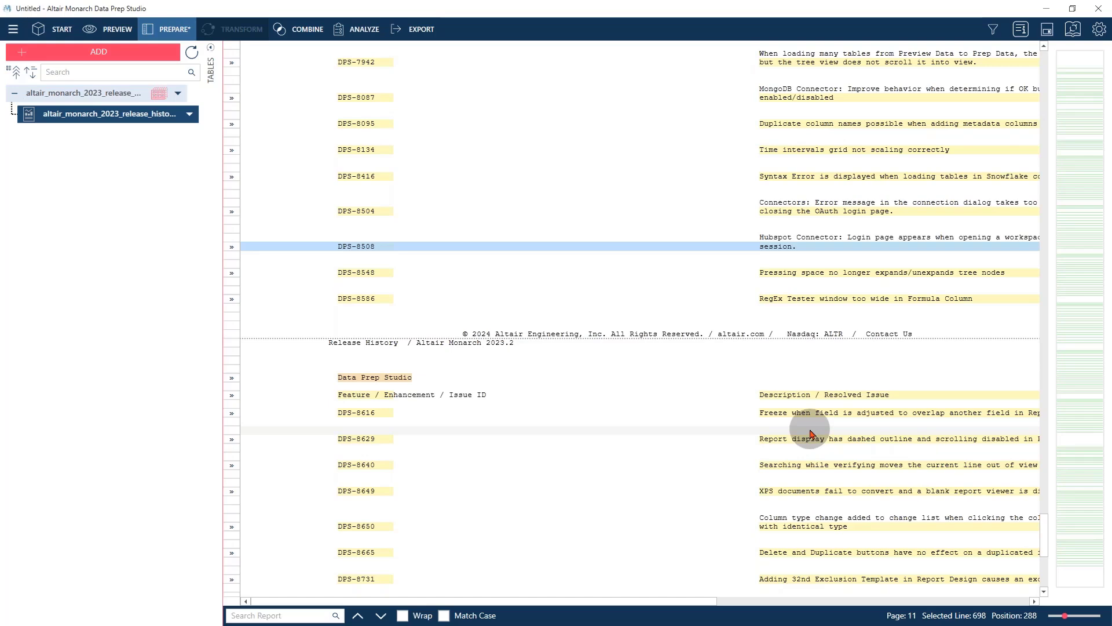
{"action": "scroll", "coordinate": [812, 434], "scroll_direction": "down", "scroll_amount": 8}
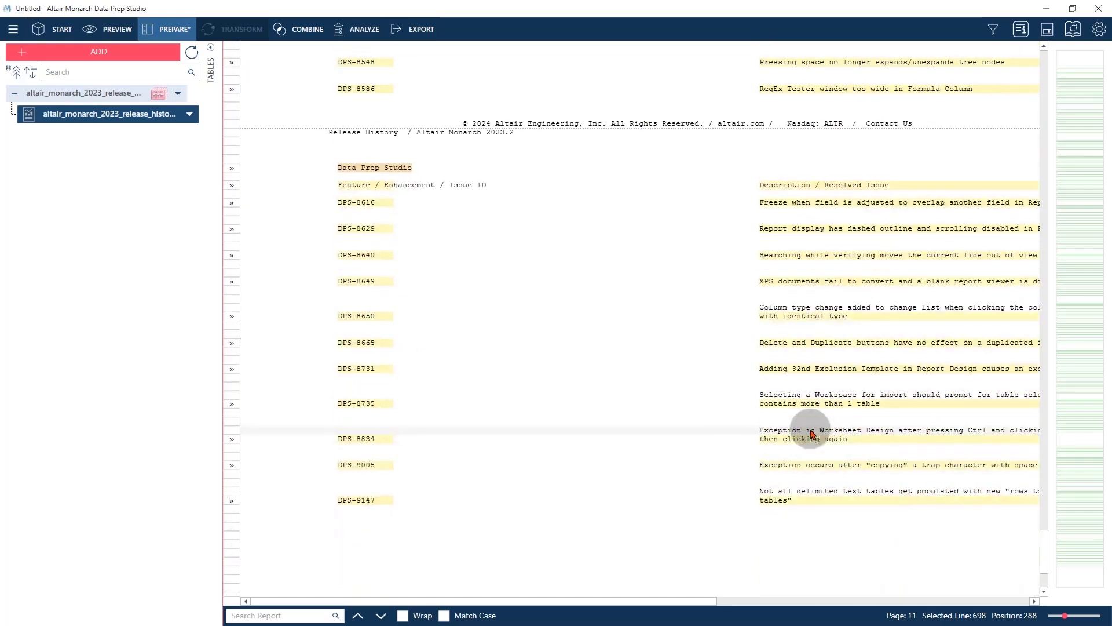
{"action": "left_click_drag", "start_coordinate": [761, 394], "coordinate": [941, 393]}
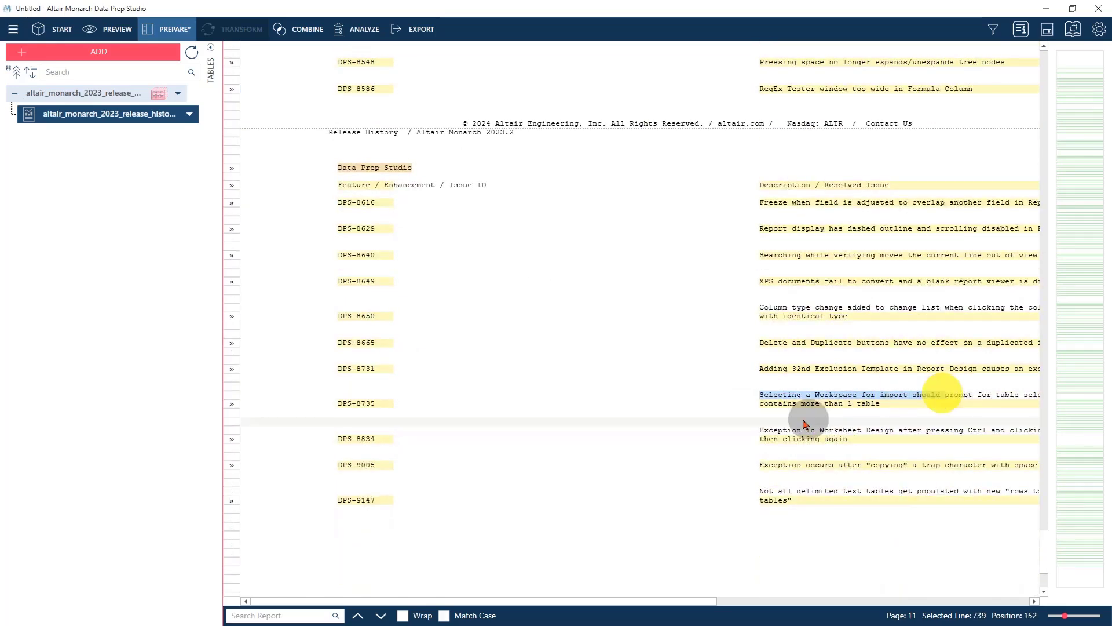
- Examine the earlier report pages for descriptions starting above the issue ID line, including the first line of DPS-3705
{"action": "scroll", "coordinate": [802, 429], "scroll_direction": "up", "scroll_amount": 19}
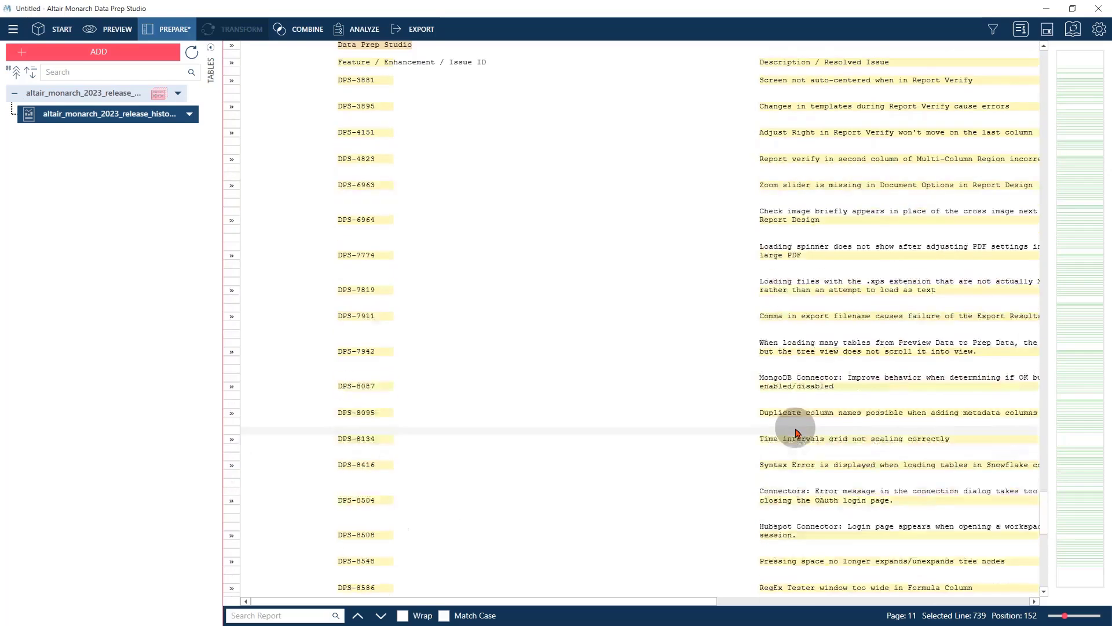
{"action": "scroll", "coordinate": [798, 432], "scroll_direction": "up", "scroll_amount": 20}
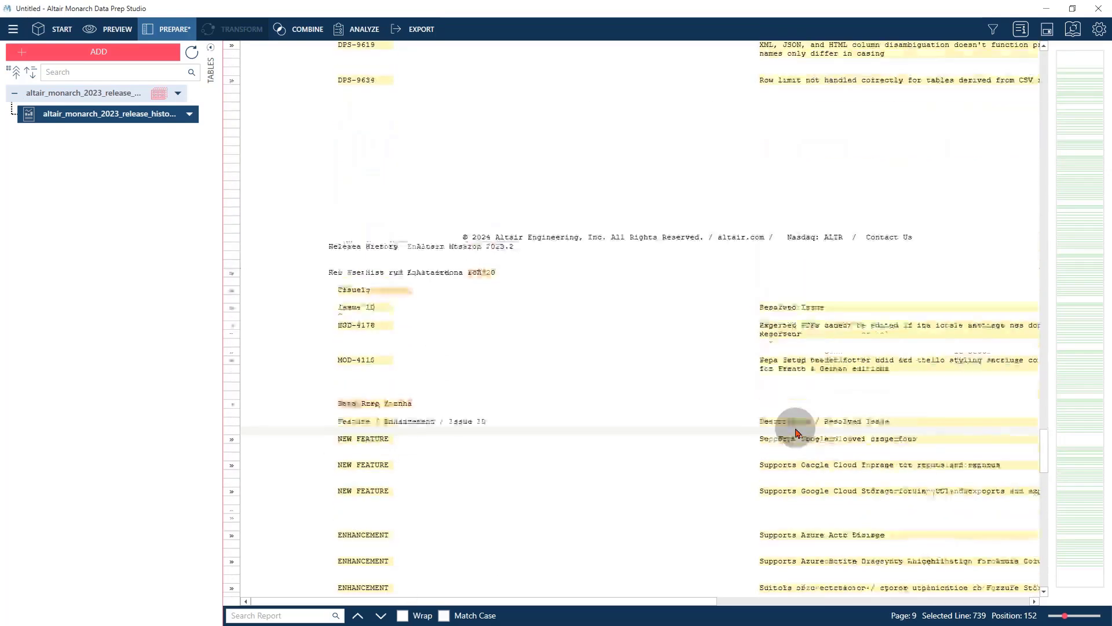
{"action": "left_click_drag", "start_coordinate": [762, 248], "coordinate": [908, 261]}
{"action": "scroll", "coordinate": [888, 458], "scroll_direction": "down", "scroll_amount": 16}
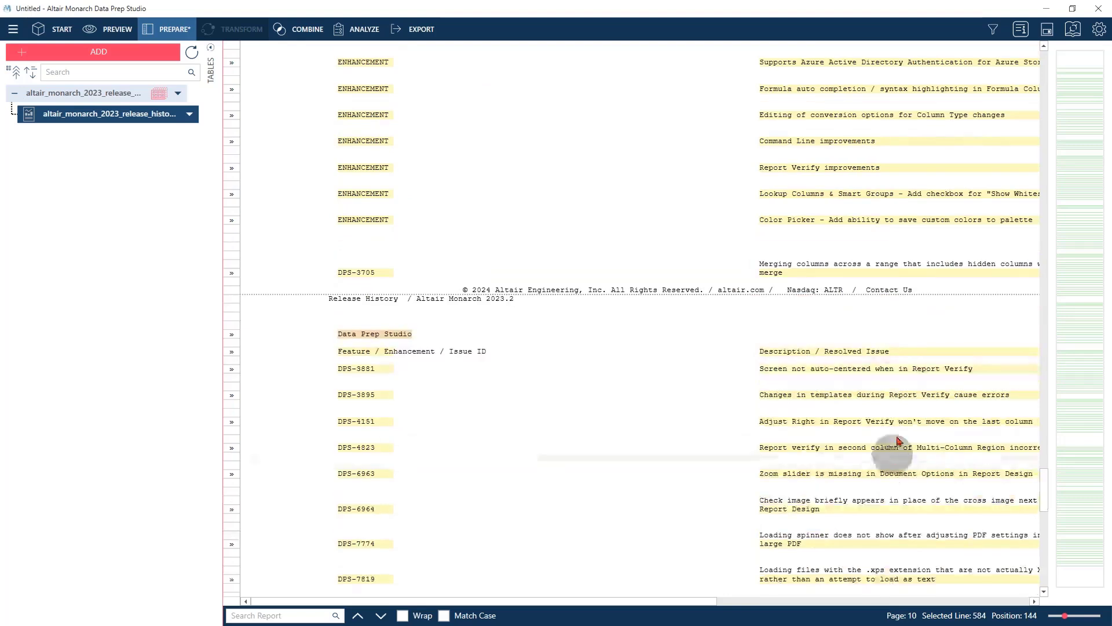
{"action": "left_click", "coordinate": [770, 246]}
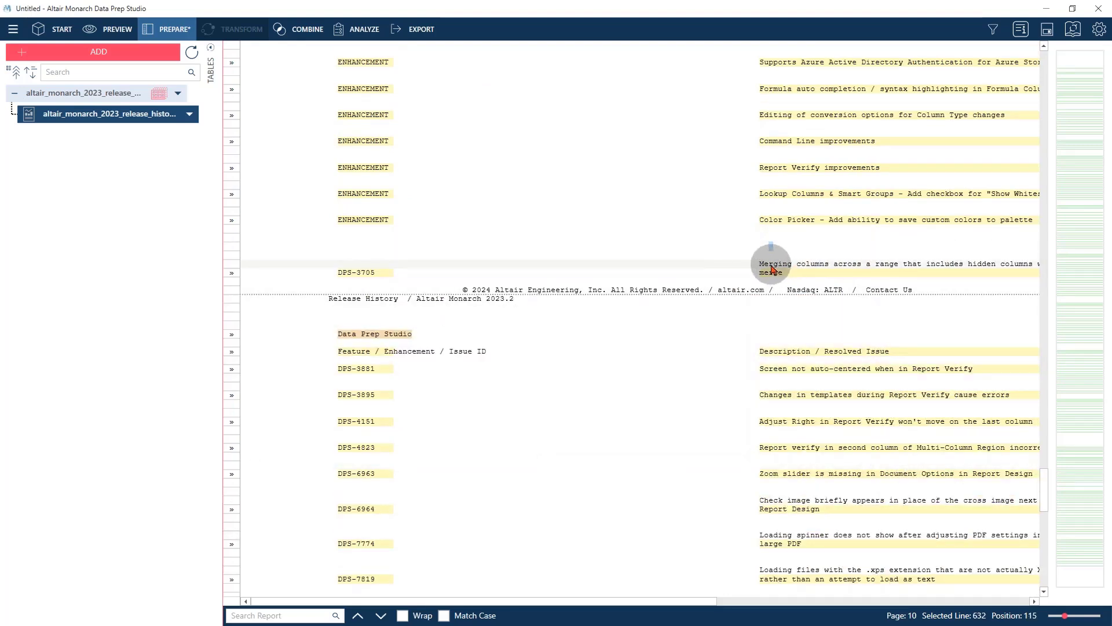
{"action": "left_click_drag", "start_coordinate": [762, 265], "coordinate": [956, 268]}
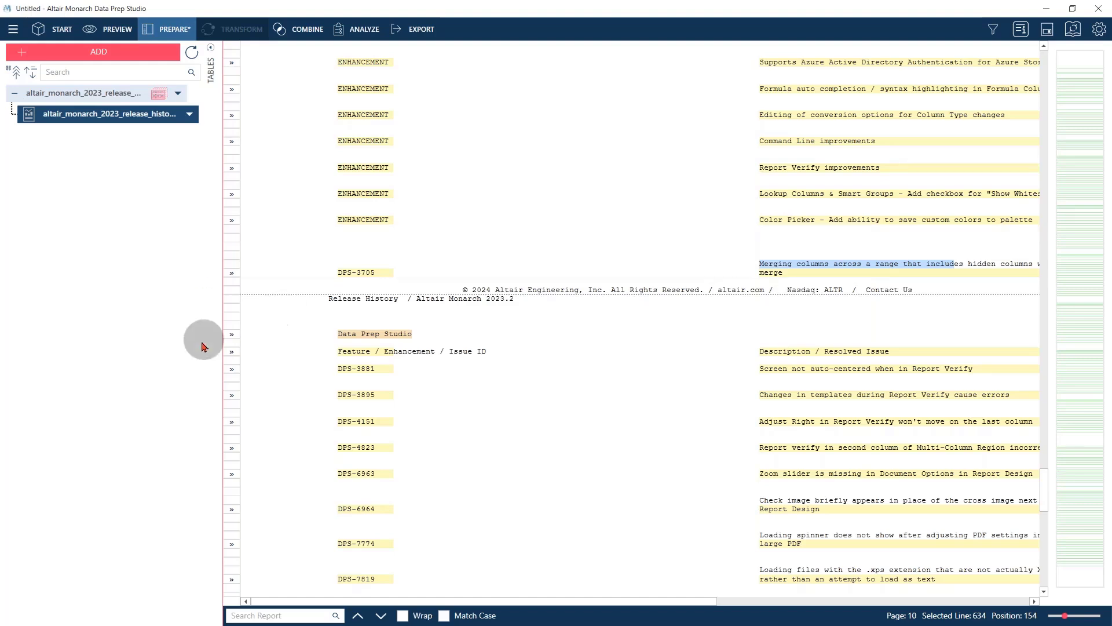
- Return to the prepared table, open it for editing in Report Design, and search the report for 8508
{"action": "left_click", "coordinate": [87, 94]}
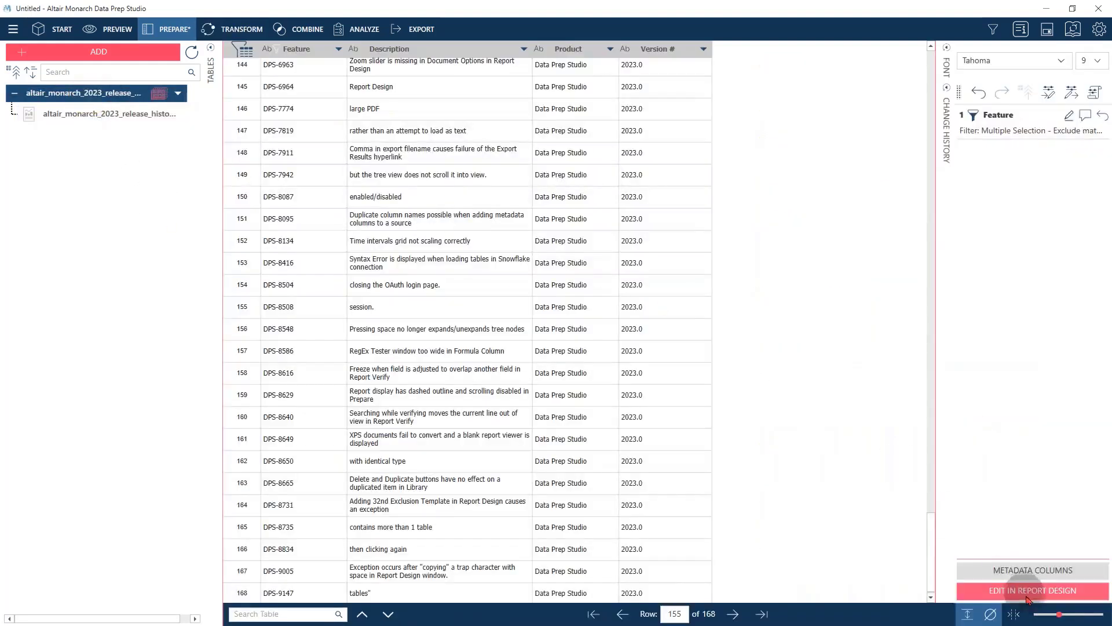
{"action": "left_click", "coordinate": [1030, 597]}
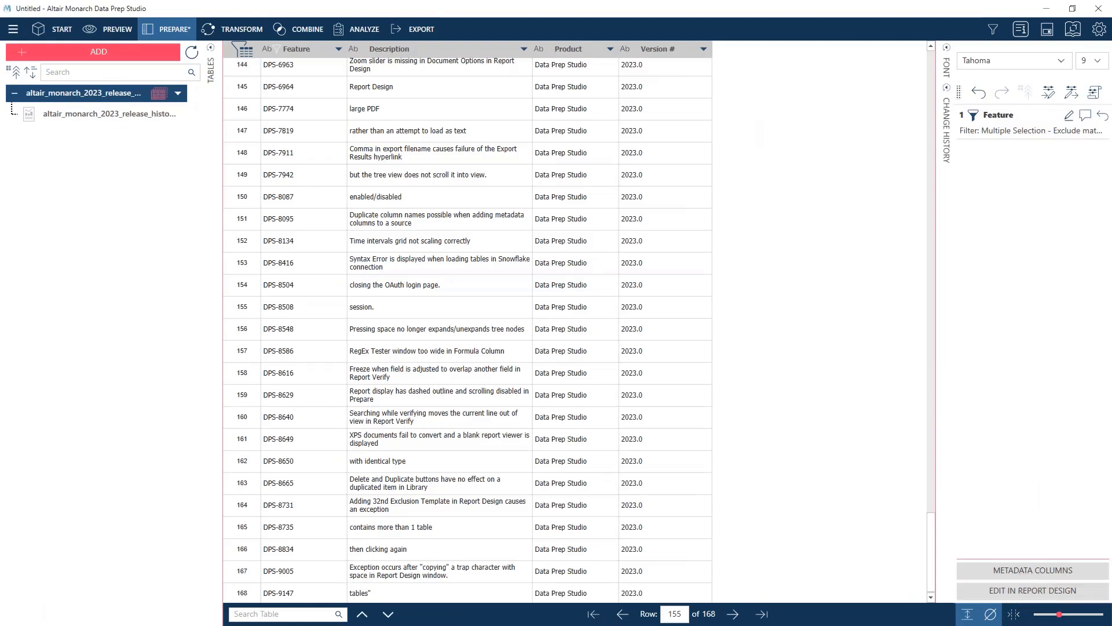
{"action": "left_click_drag", "start_coordinate": [324, 623], "coordinate": [549, 5]}
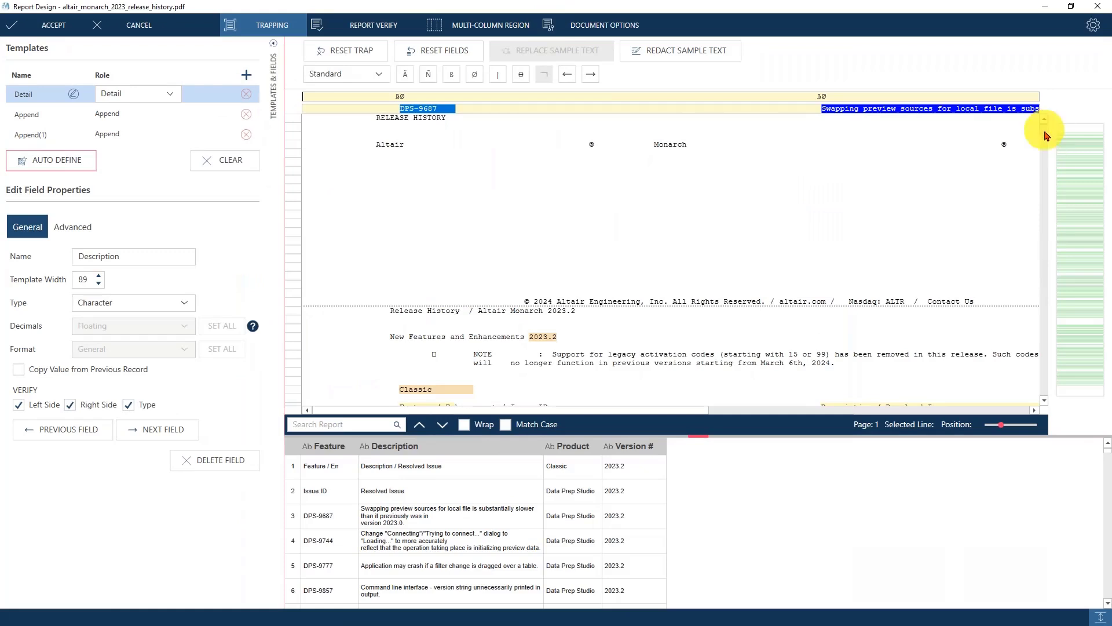
{"action": "left_click_drag", "start_coordinate": [1044, 129], "coordinate": [1044, 288]}
{"action": "left_click", "coordinate": [350, 426]}
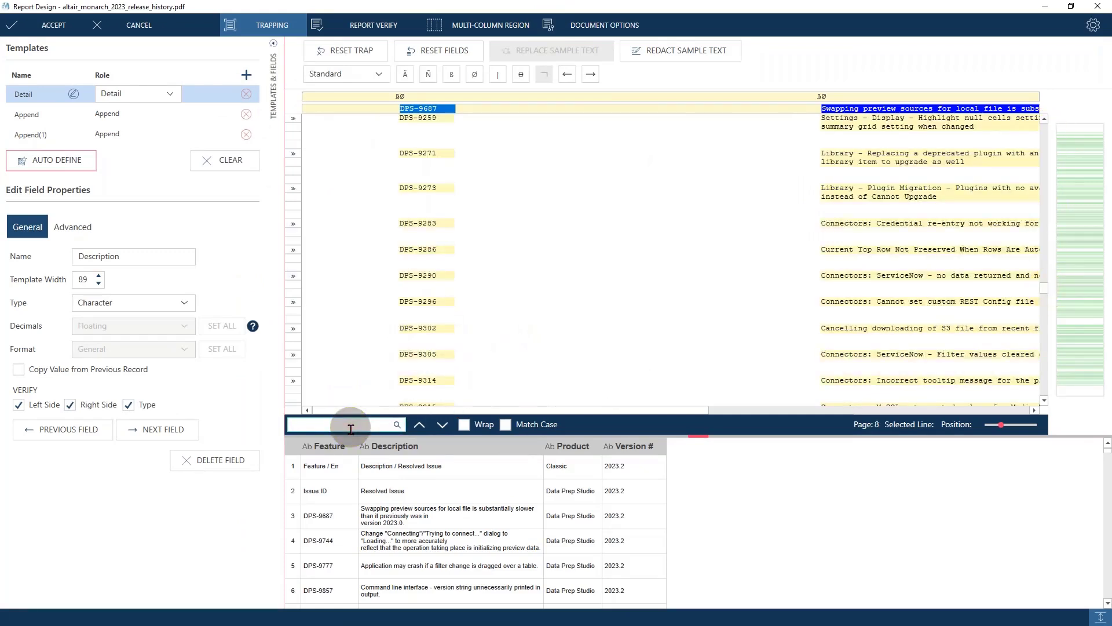
{"action": "key", "text": "Return"}
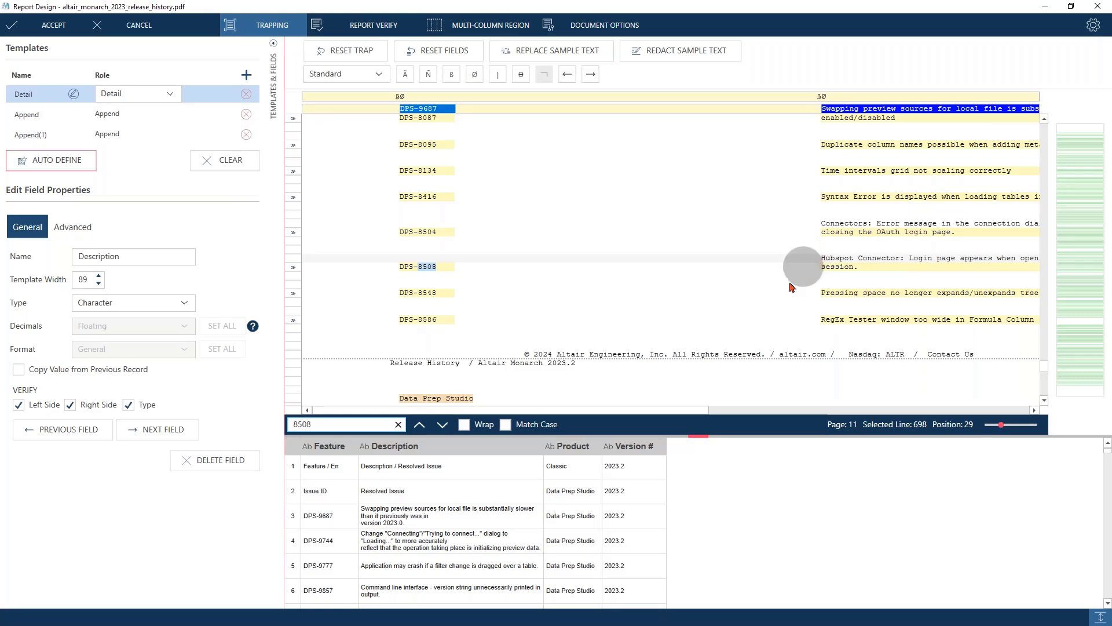
- Enable Snap Text Up in the PDF's document options, confirming the performance warning
{"action": "left_click", "coordinate": [403, 233]}
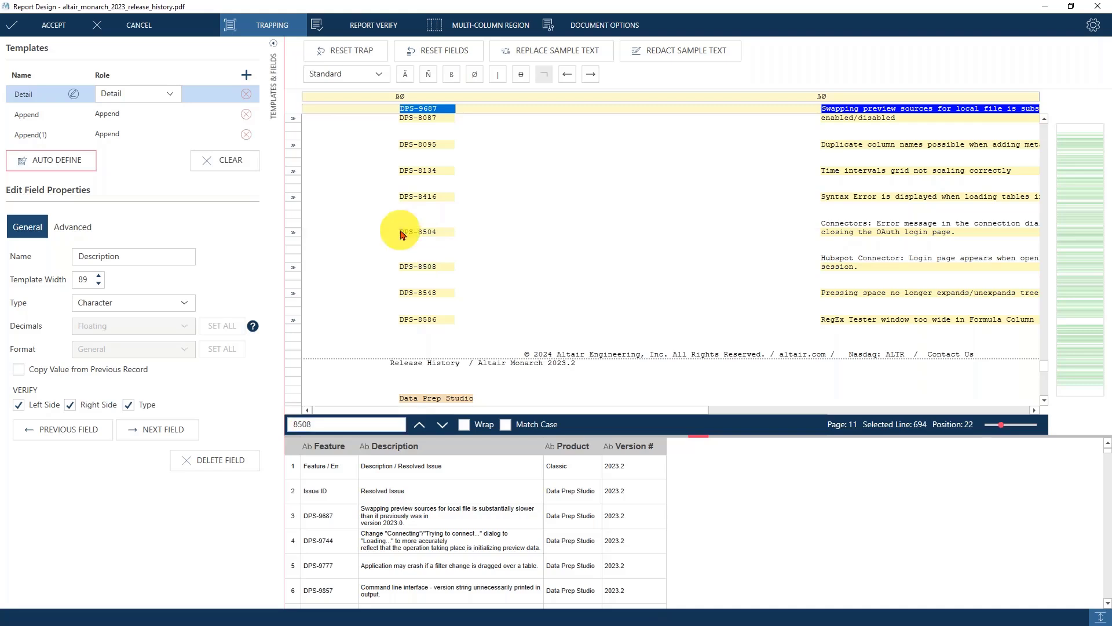
{"action": "left_click_drag", "start_coordinate": [402, 234], "coordinate": [447, 235]}
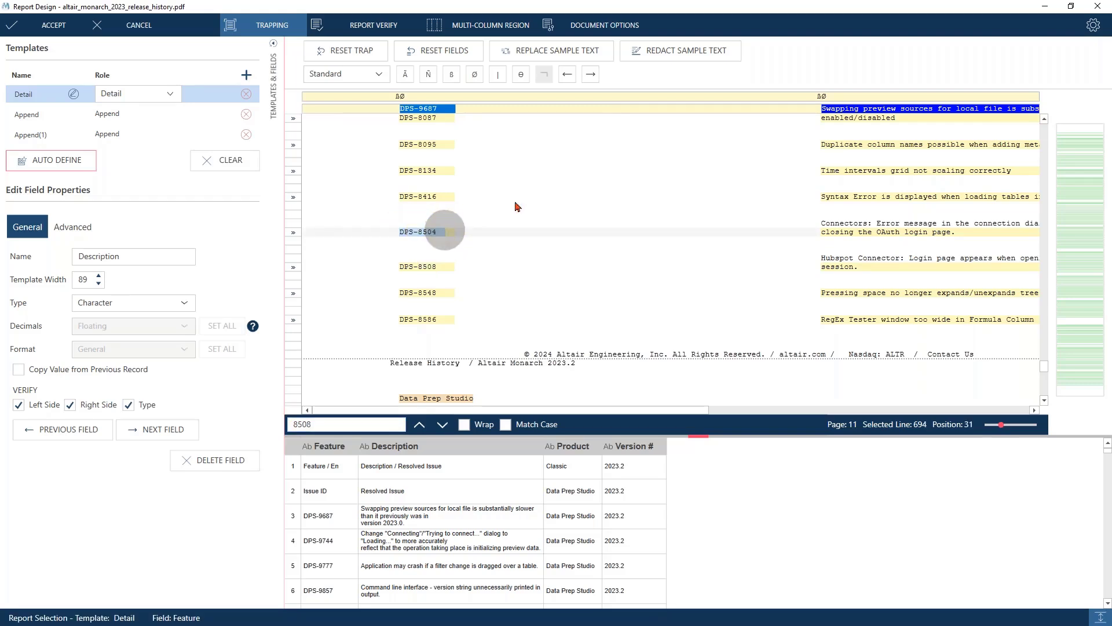
{"action": "left_click", "coordinate": [606, 26]}
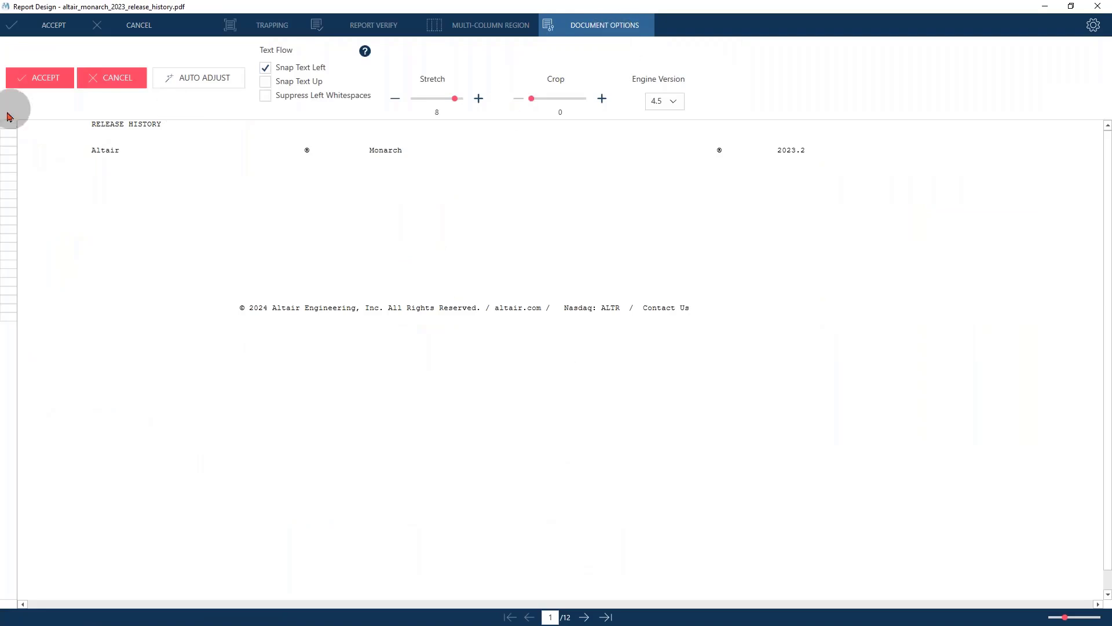
{"action": "left_click", "coordinate": [266, 82]}
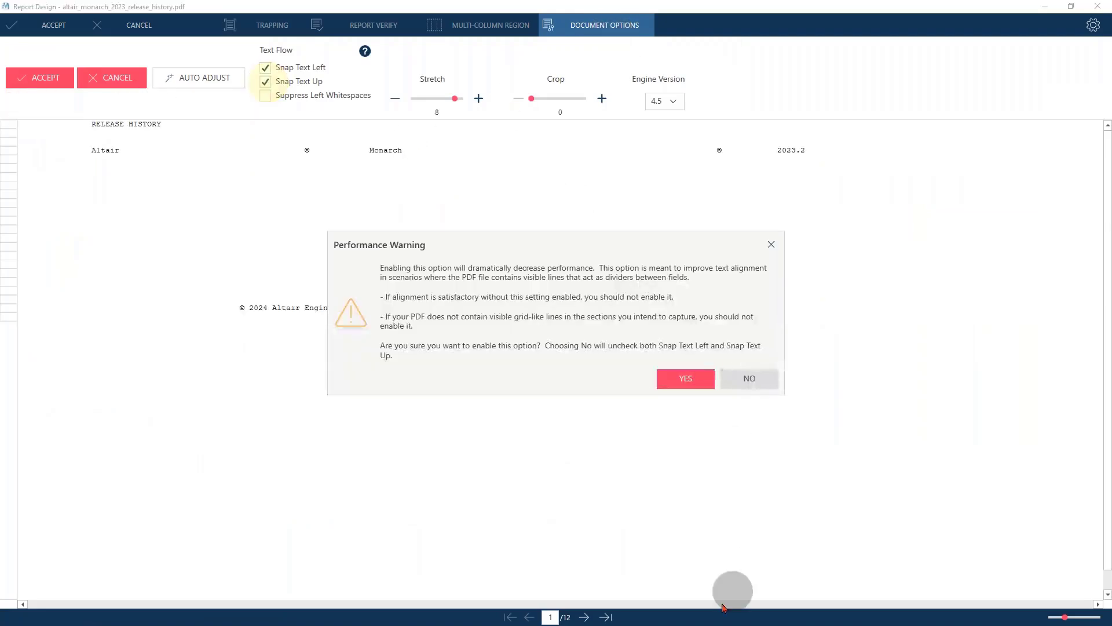
{"action": "left_click", "coordinate": [686, 379]}
- Examine how descriptions line up with their issue IDs for DPS-3705 on page 10 and DPS-8508 on page 11
{"action": "left_click", "coordinate": [551, 615]}
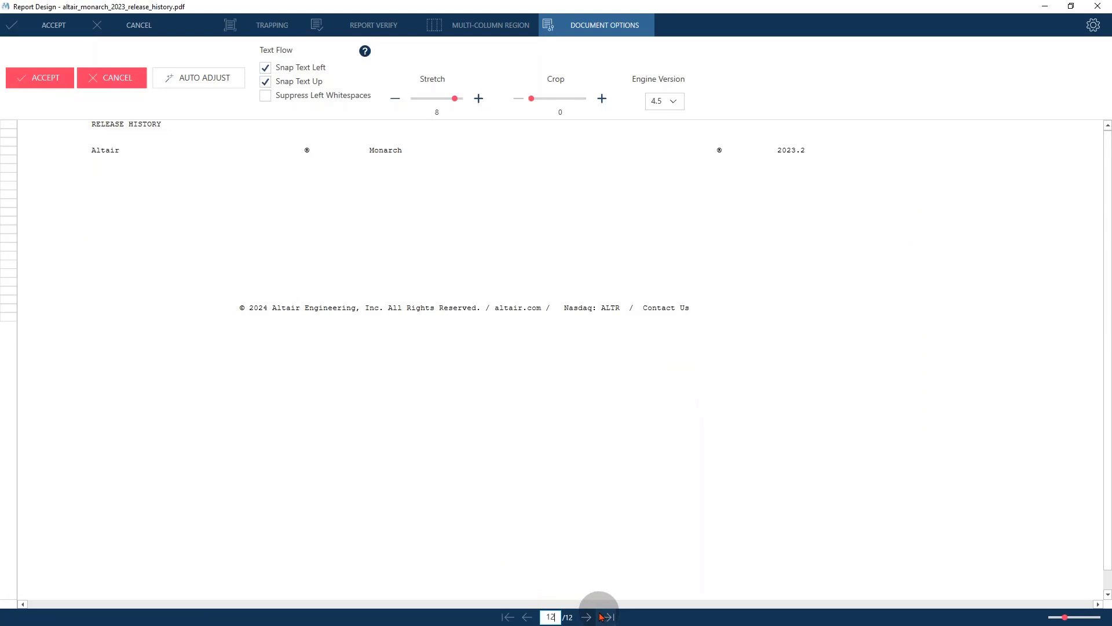
{"action": "type", "text": "10"}
{"action": "key", "text": "Return"}
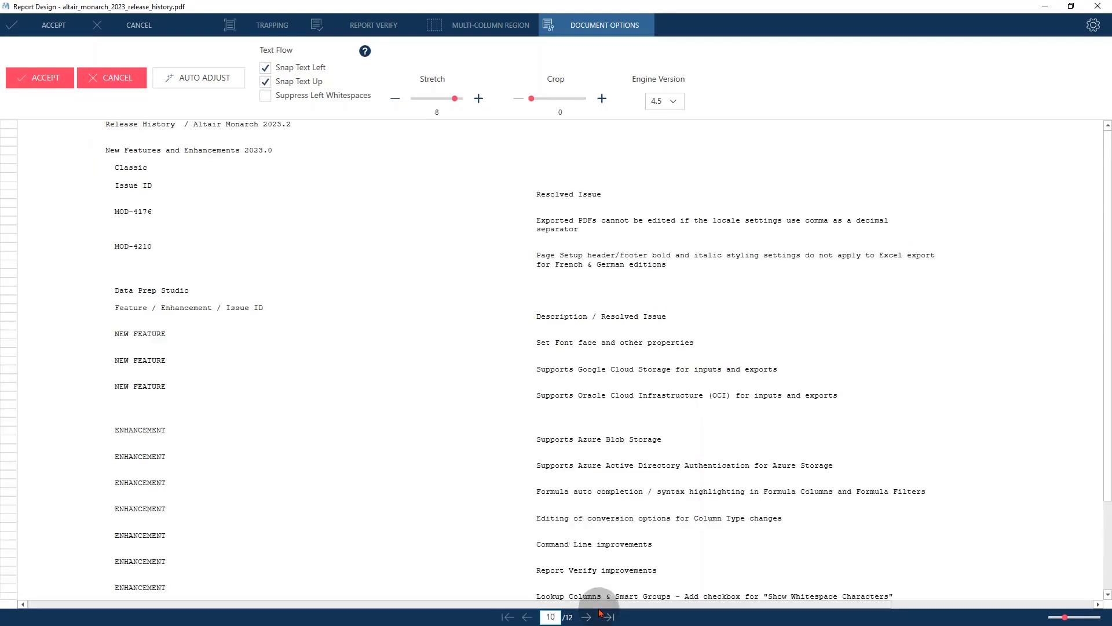
{"action": "scroll", "coordinate": [415, 490], "scroll_direction": "down", "scroll_amount": 4}
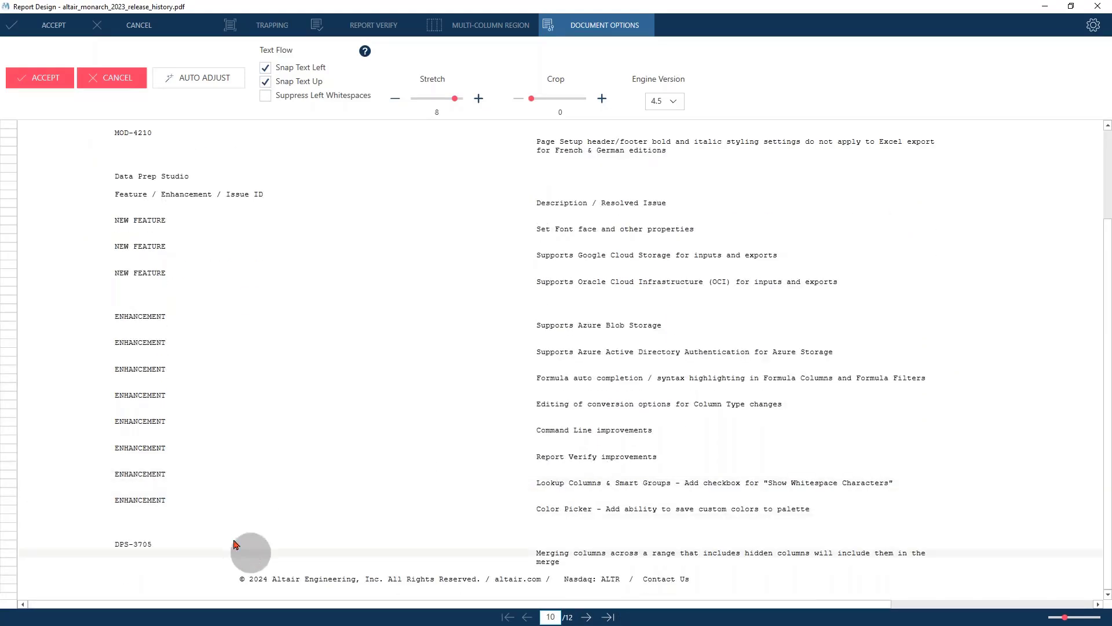
{"action": "left_click_drag", "start_coordinate": [116, 543], "coordinate": [370, 534]}
{"action": "scroll", "coordinate": [371, 534], "scroll_direction": "up", "scroll_amount": 2}
{"action": "scroll", "coordinate": [371, 534], "scroll_direction": "down", "scroll_amount": 3}
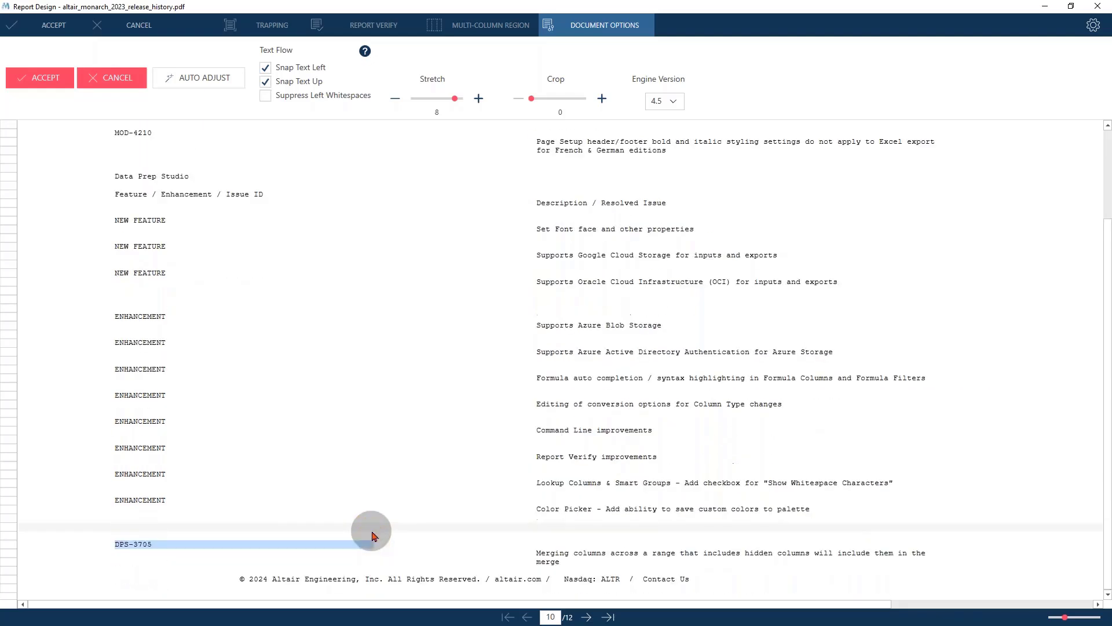
{"action": "left_click", "coordinate": [586, 616]}
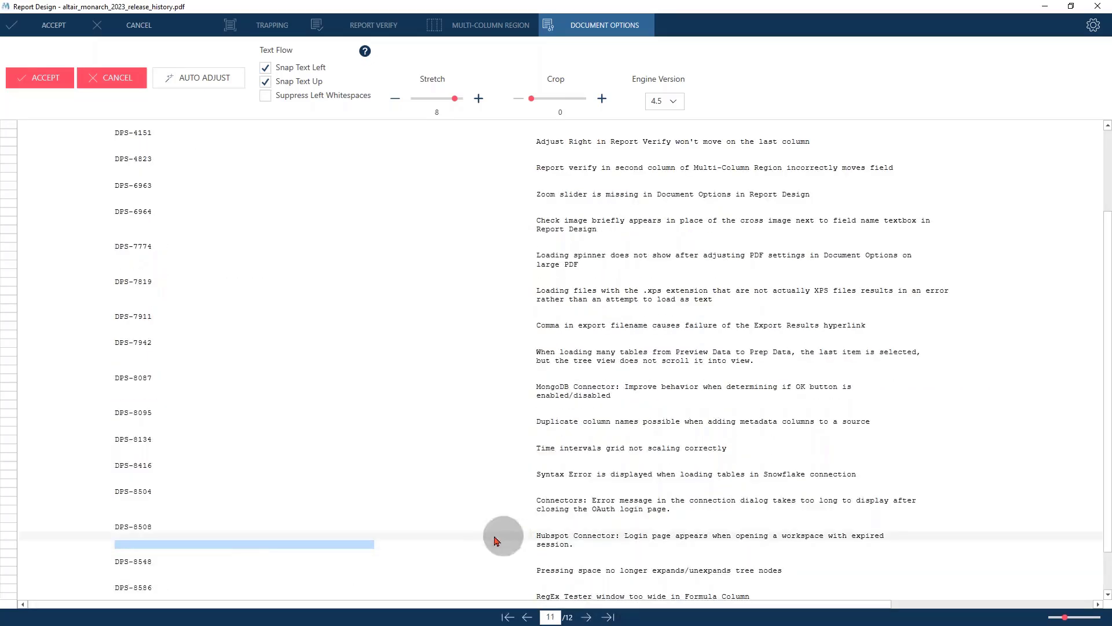
{"action": "left_click_drag", "start_coordinate": [113, 527], "coordinate": [422, 526]}
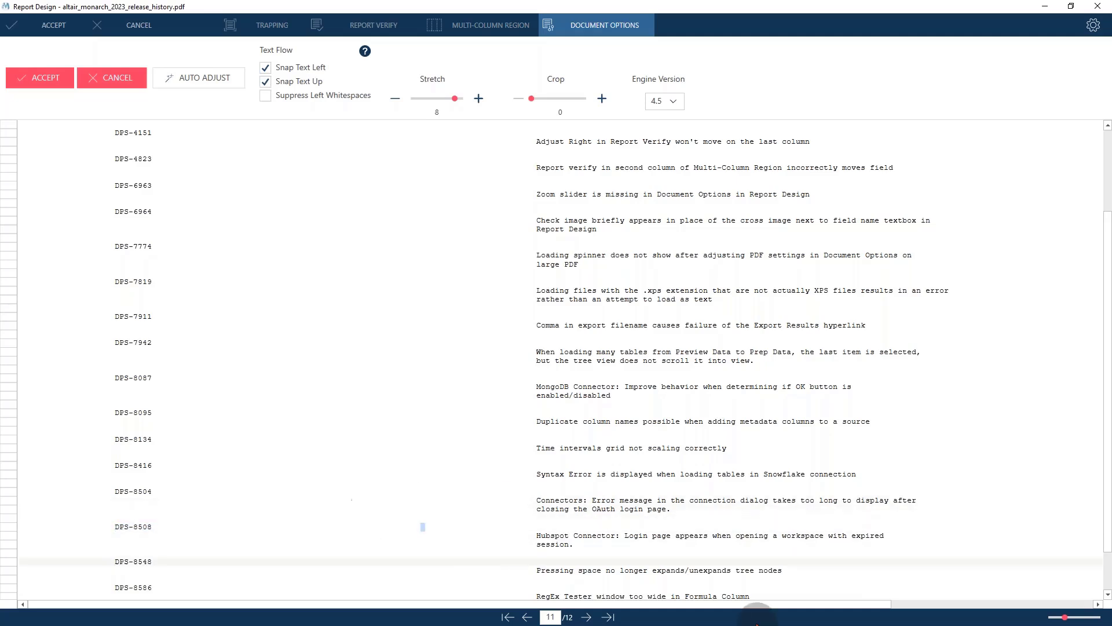
{"action": "left_click_drag", "start_coordinate": [116, 530], "coordinate": [901, 531]}
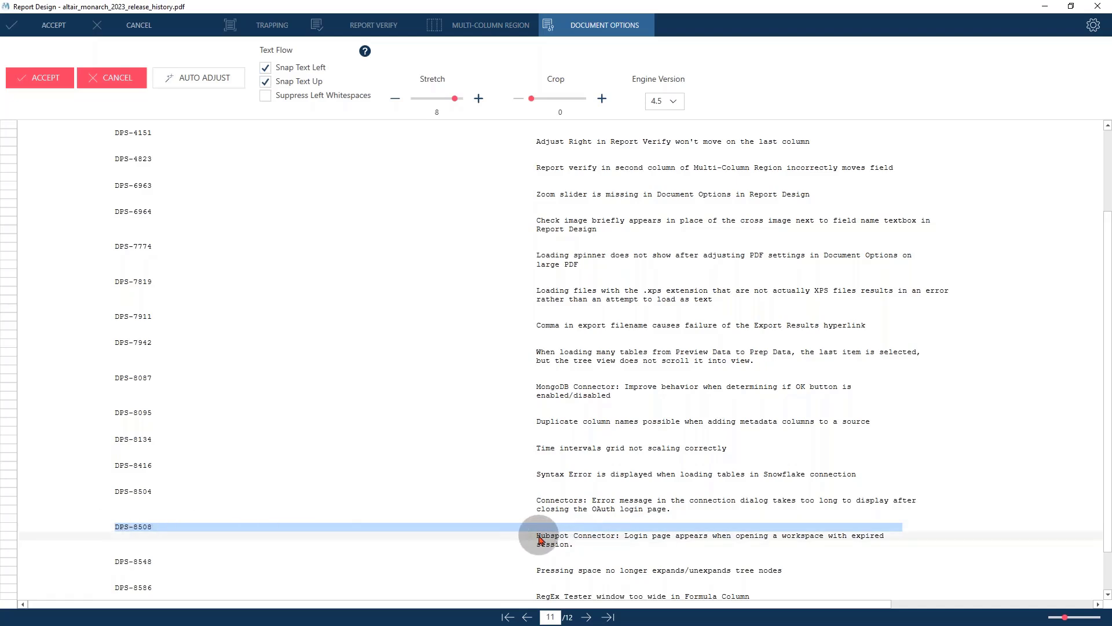
{"action": "left_click_drag", "start_coordinate": [539, 539], "coordinate": [899, 543]}
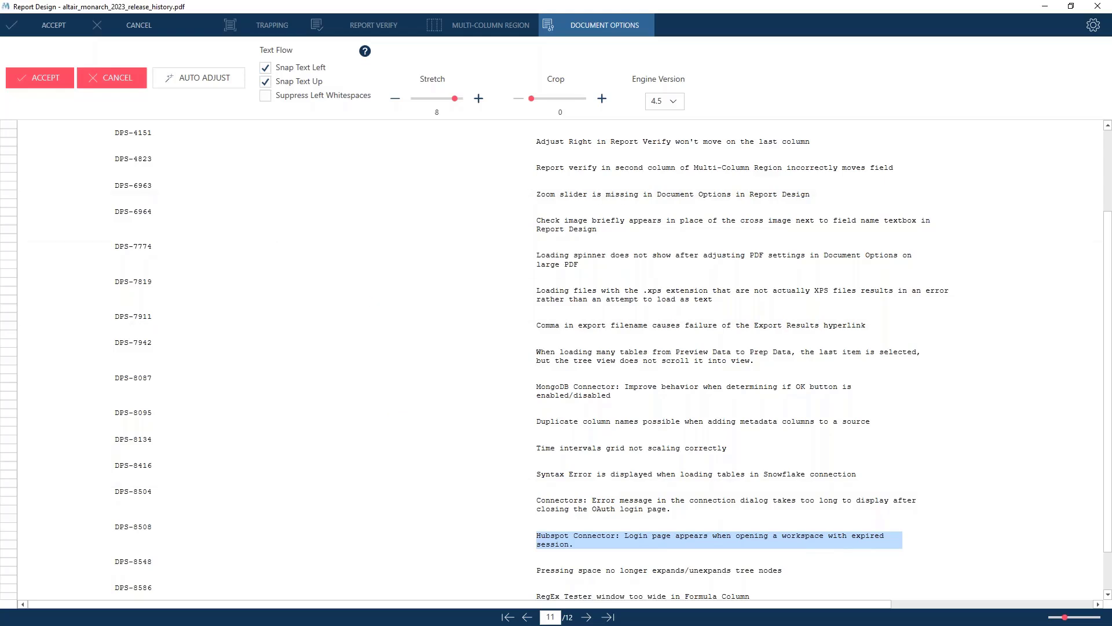
- Go back to page 2 and compare the DPS-9687 and NEW FEATURE lines with the start of their descriptions
{"action": "left_click", "coordinate": [515, 618]}
{"action": "left_click", "coordinate": [586, 617]}
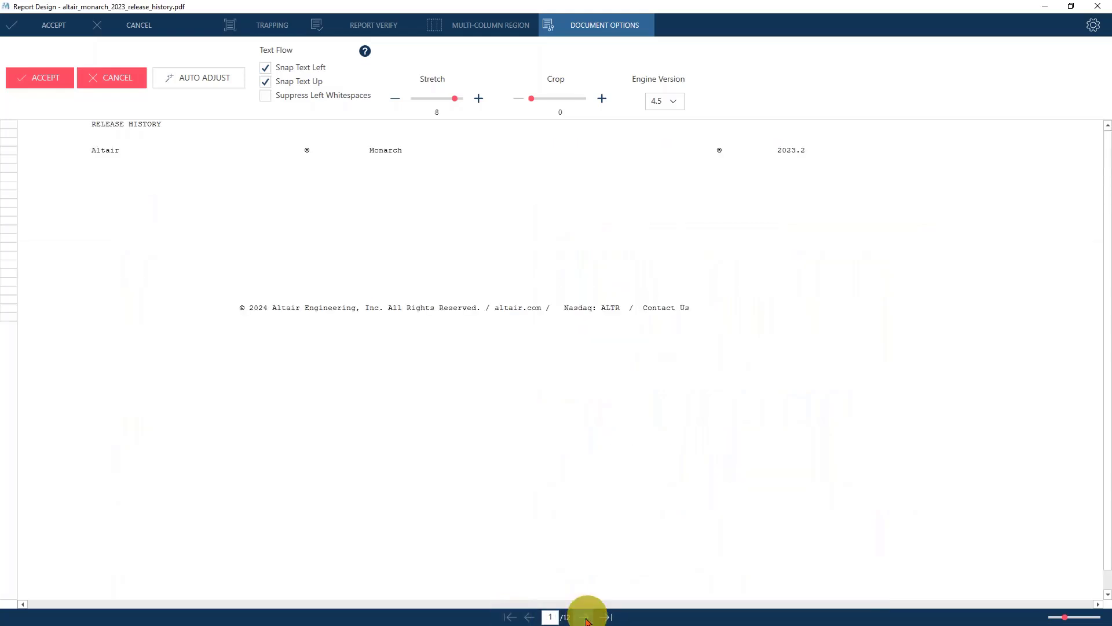
{"action": "left_click", "coordinate": [130, 274]}
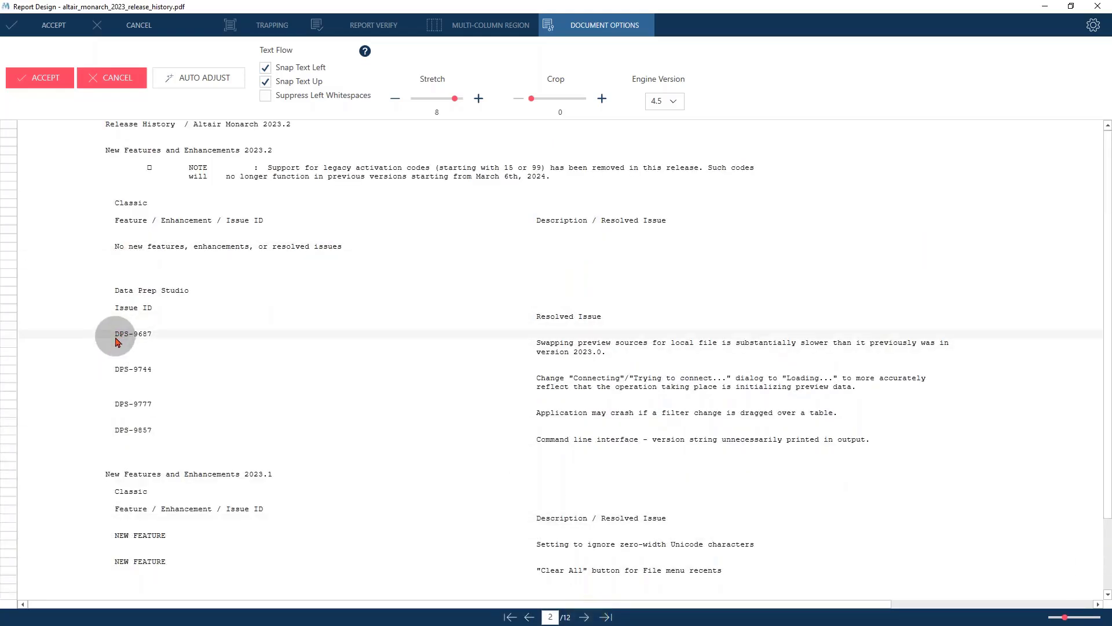
{"action": "left_click_drag", "start_coordinate": [119, 332], "coordinate": [638, 338]}
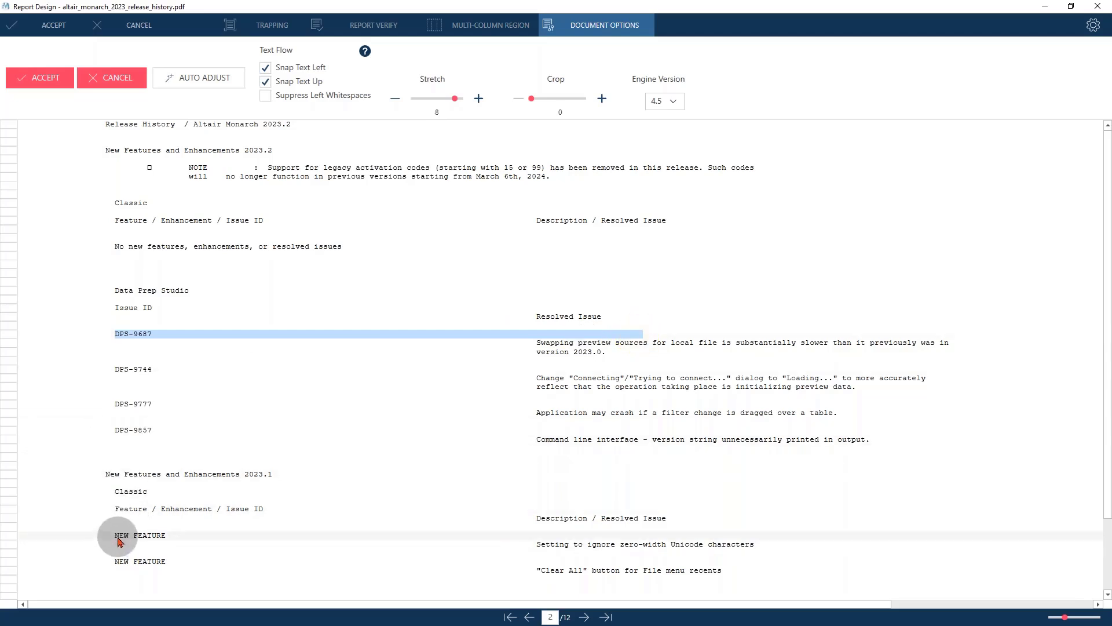
{"action": "left_click_drag", "start_coordinate": [118, 542], "coordinate": [657, 544]}
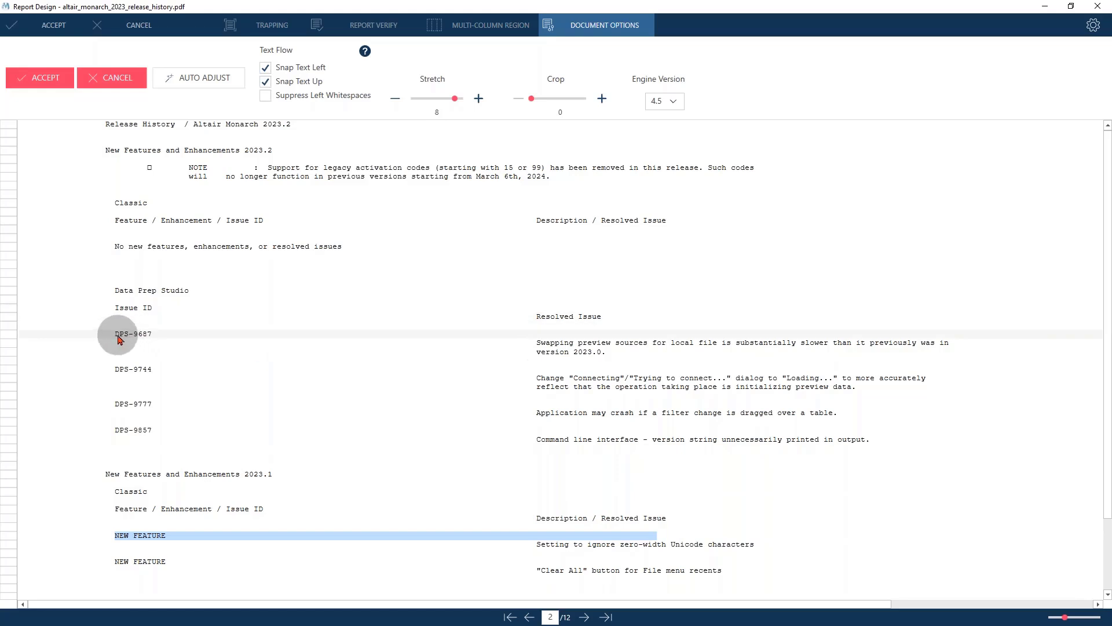
{"action": "left_click_drag", "start_coordinate": [119, 332], "coordinate": [542, 525]}
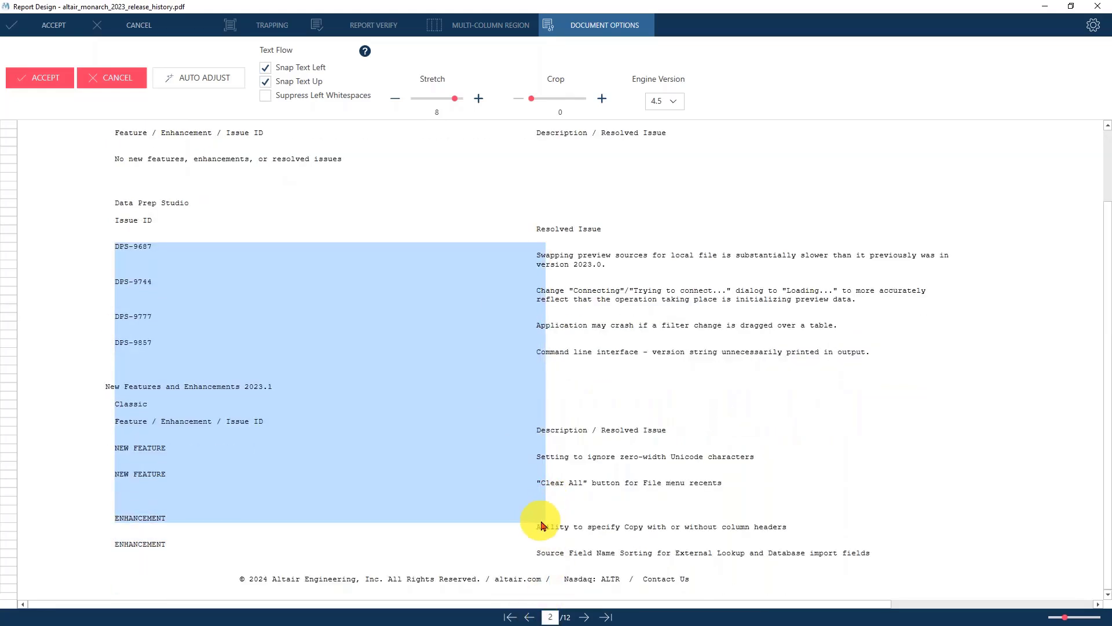
- Check the description alignment on pages 3 and 4, and apply the changed document options to return to trapping
{"action": "left_click", "coordinate": [584, 618]}
{"action": "left_click", "coordinate": [585, 617]}
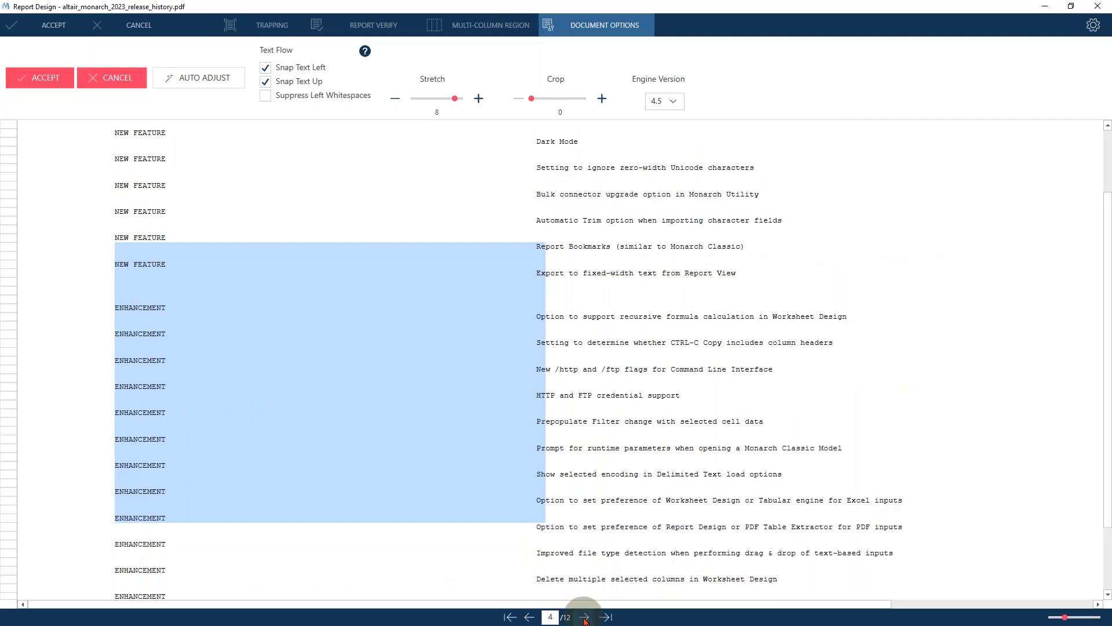
{"action": "left_click", "coordinate": [530, 617]}
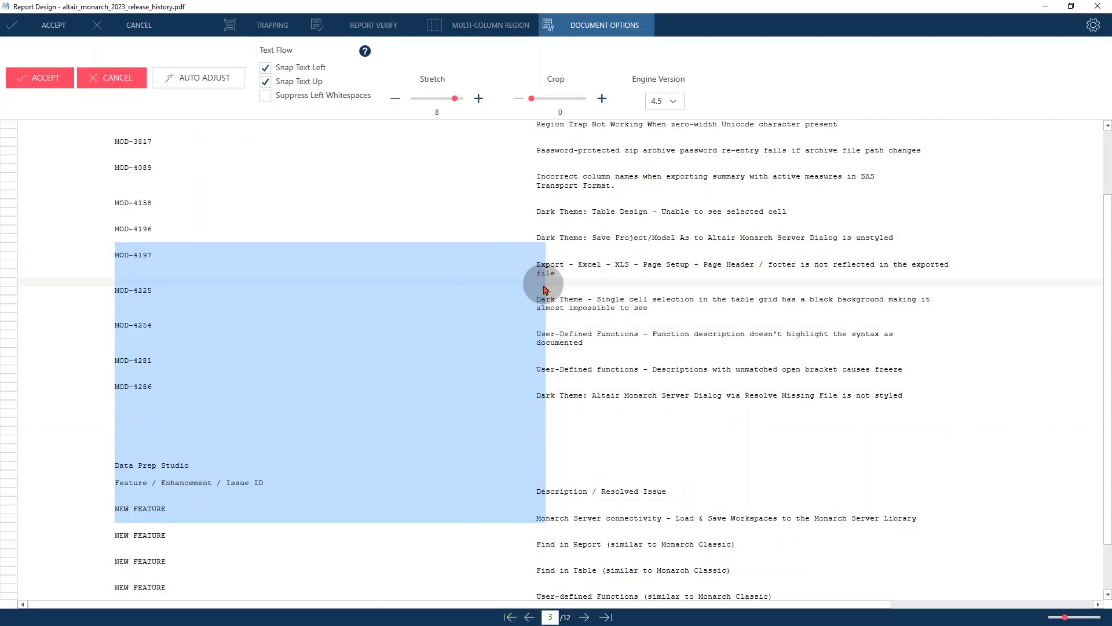
{"action": "scroll", "coordinate": [545, 289], "scroll_direction": "up", "scroll_amount": 3}
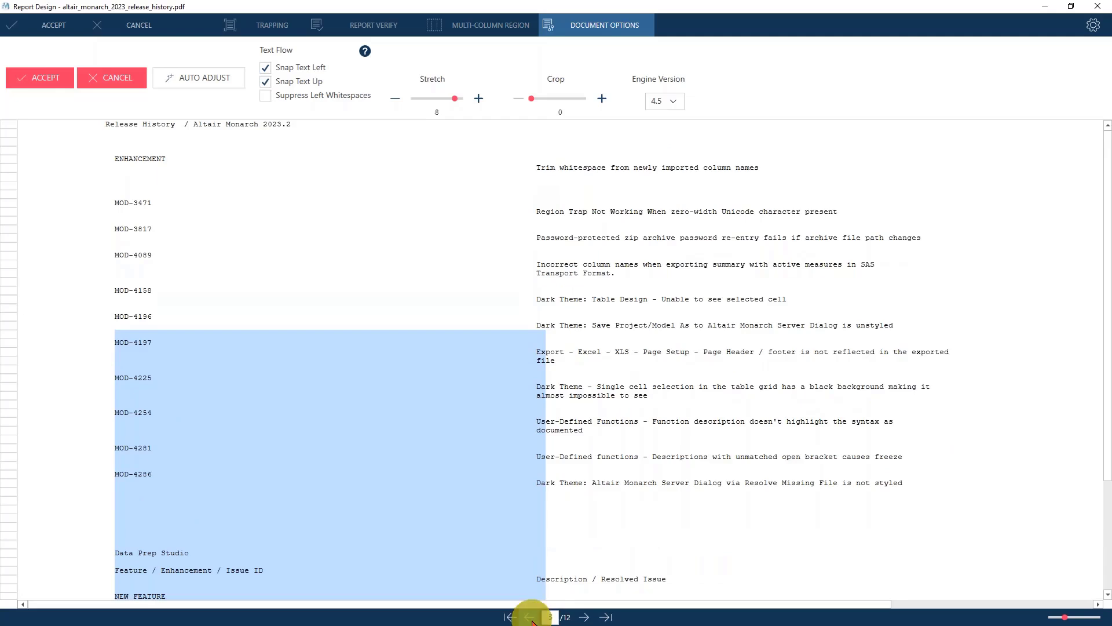
{"action": "left_click", "coordinate": [530, 618]}
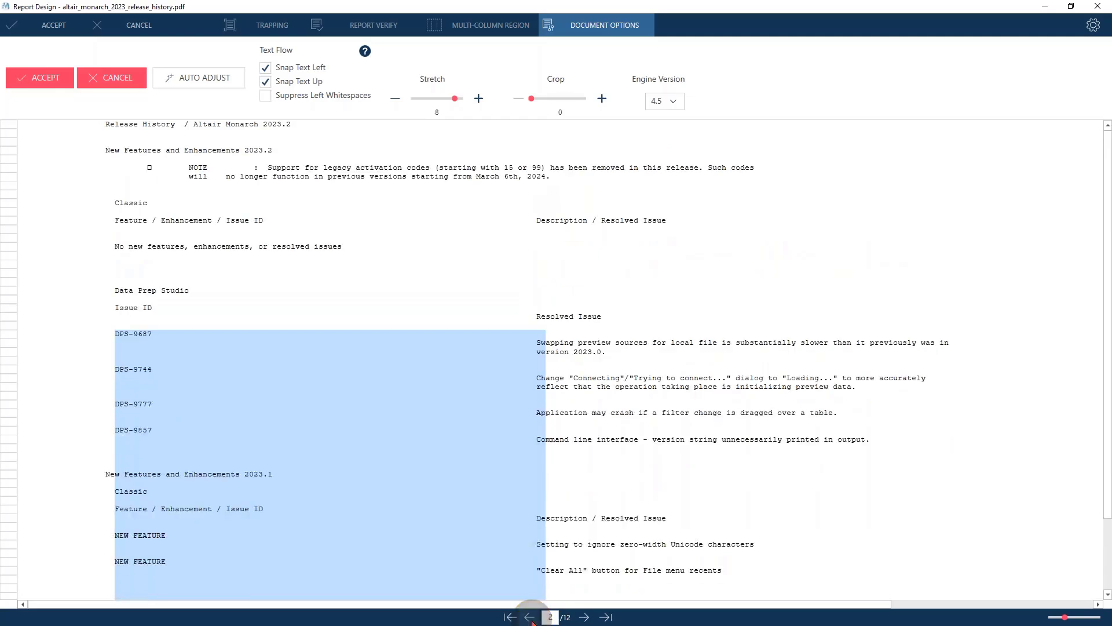
{"action": "left_click", "coordinate": [587, 618]}
{"action": "left_click", "coordinate": [586, 618]}
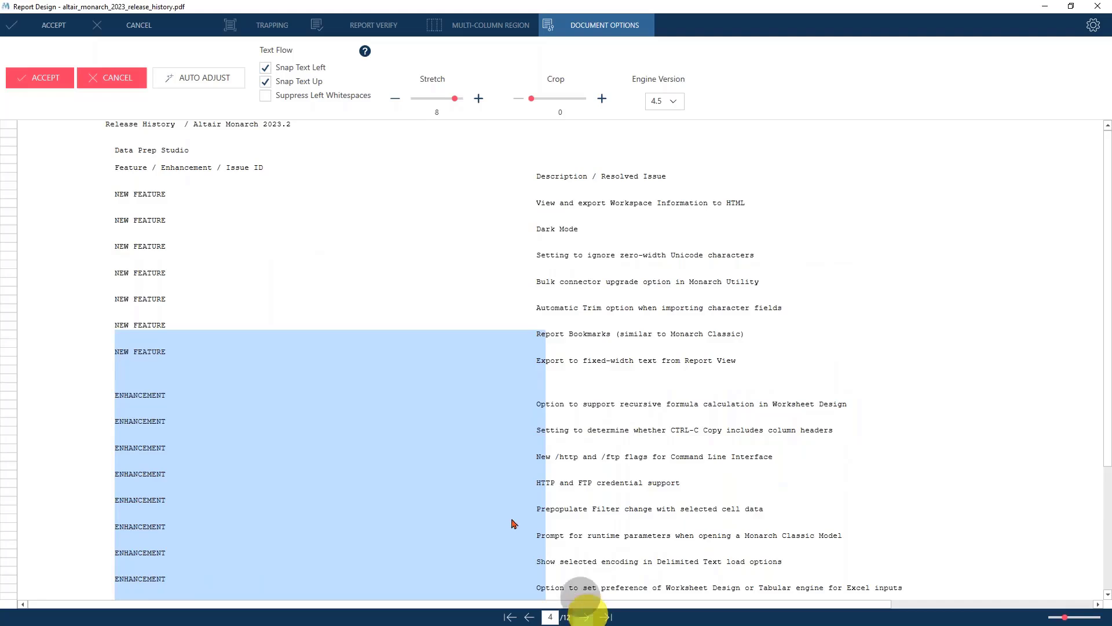
{"action": "left_click", "coordinate": [585, 618]}
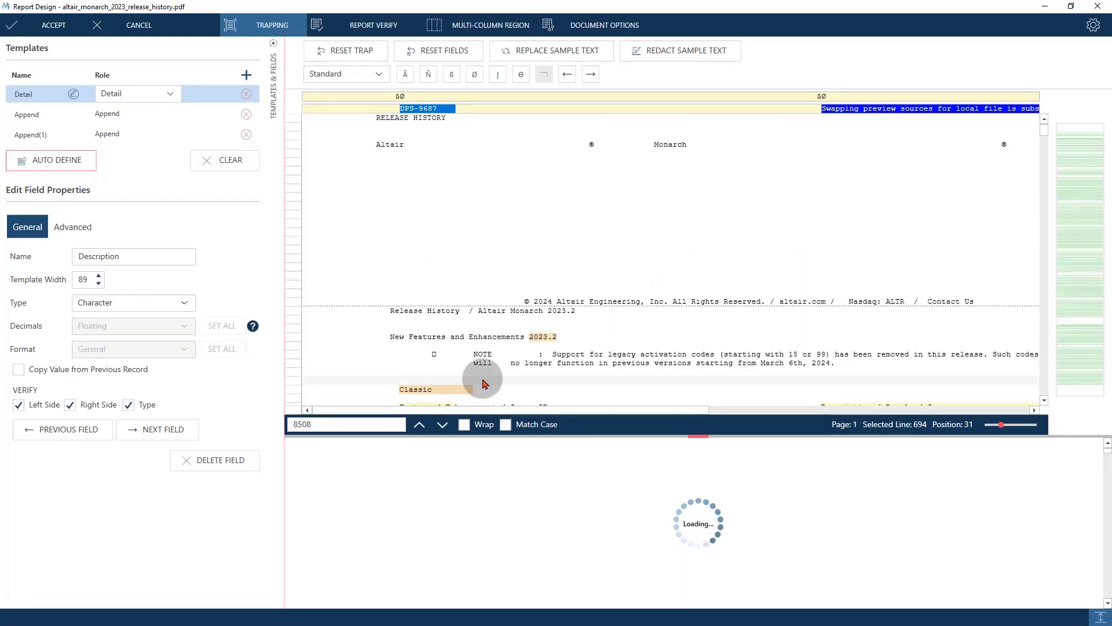
- Replace the Detail template's sample text with the MOD-3471 line and the description line below it
{"action": "scroll", "coordinate": [496, 236], "scroll_direction": "down", "scroll_amount": 10}
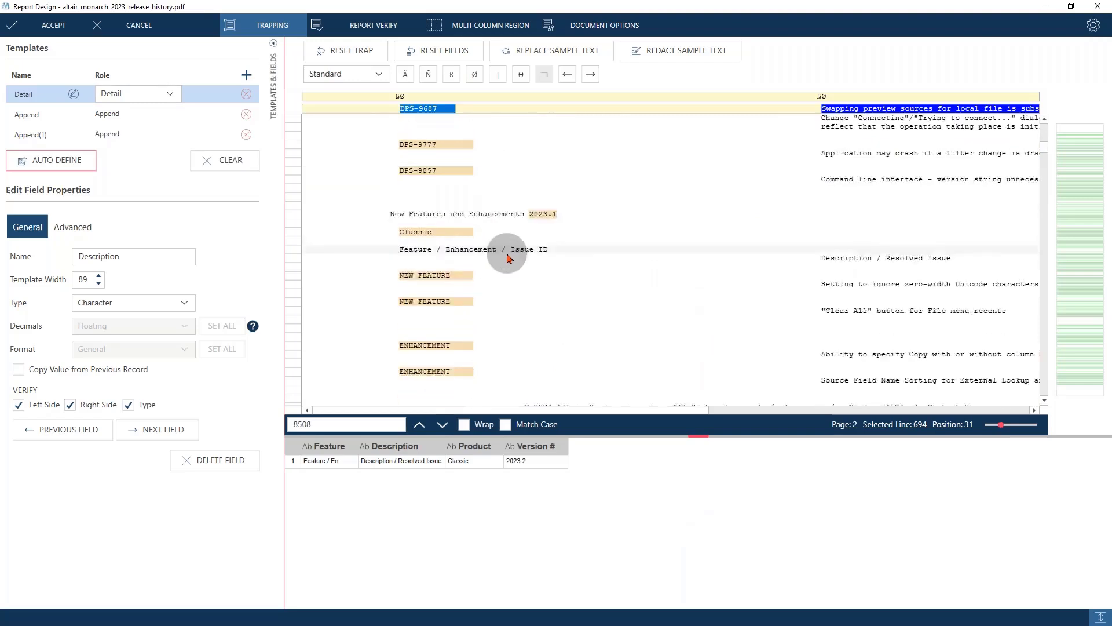
{"action": "scroll", "coordinate": [488, 226], "scroll_direction": "up", "scroll_amount": 8}
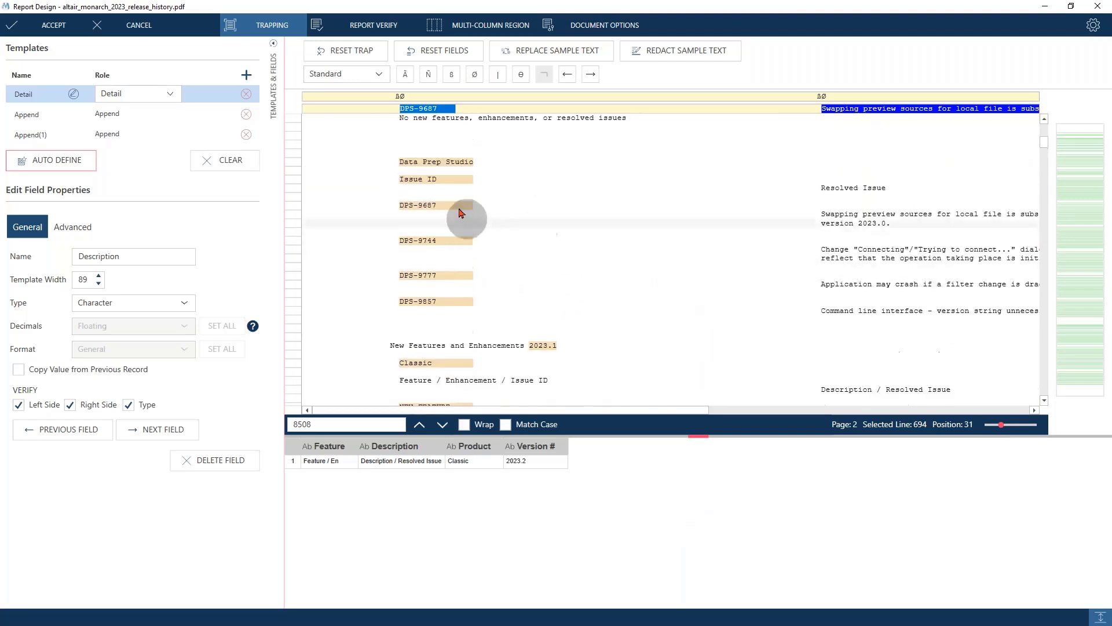
{"action": "scroll", "coordinate": [405, 243], "scroll_direction": "down", "scroll_amount": 10}
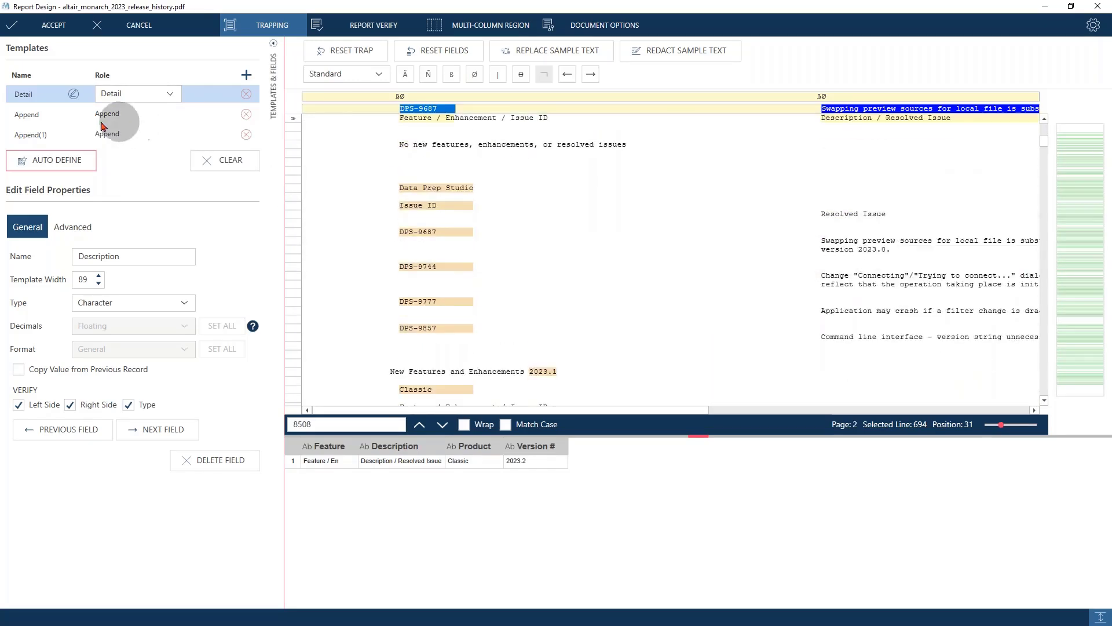
{"action": "scroll", "coordinate": [489, 400], "scroll_direction": "down", "scroll_amount": 3}
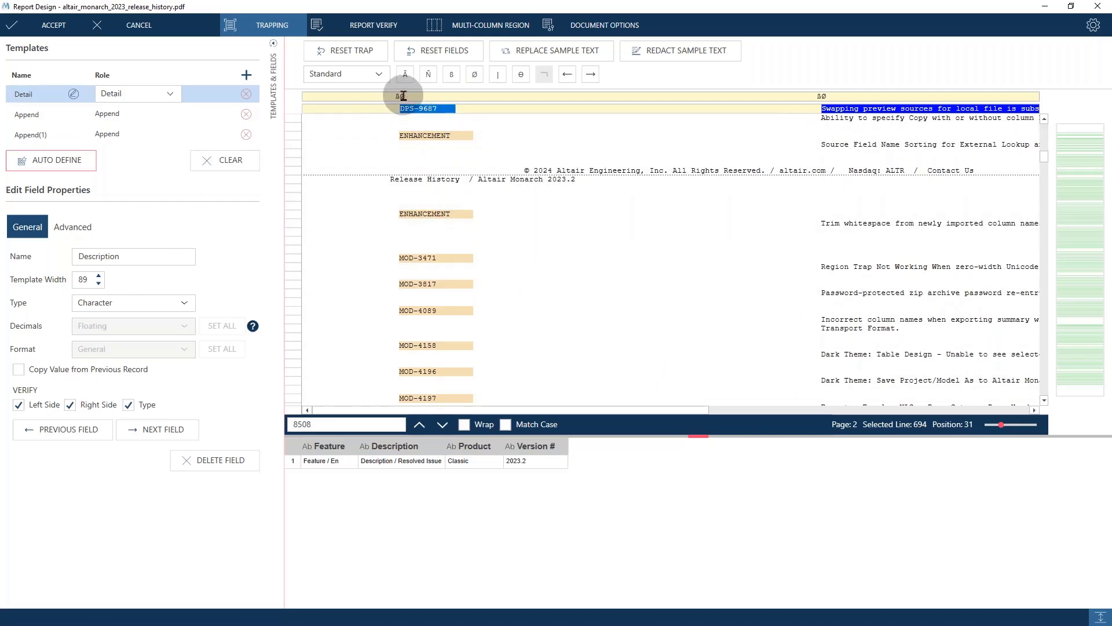
{"action": "left_click", "coordinate": [846, 111]}
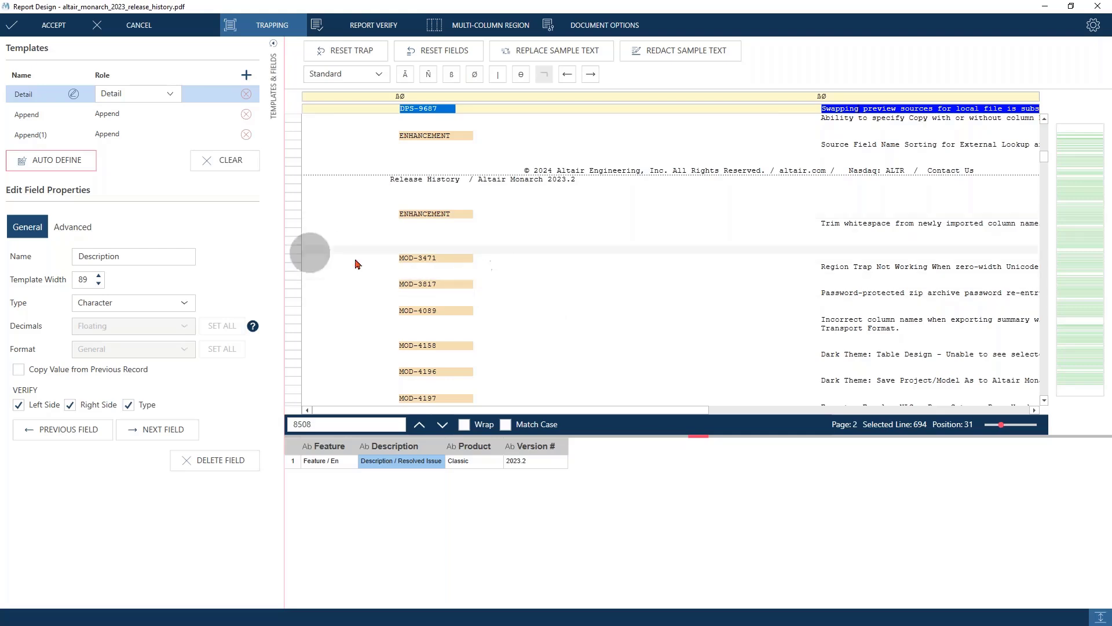
{"action": "left_click_drag", "start_coordinate": [437, 259], "coordinate": [867, 266]}
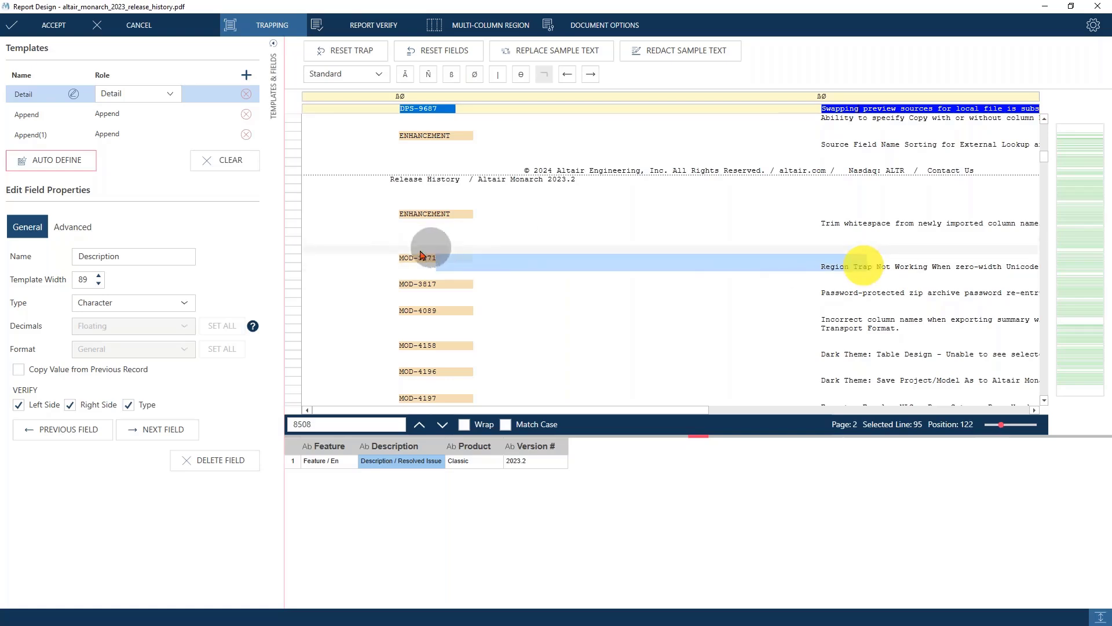
{"action": "left_click", "coordinate": [296, 265]}
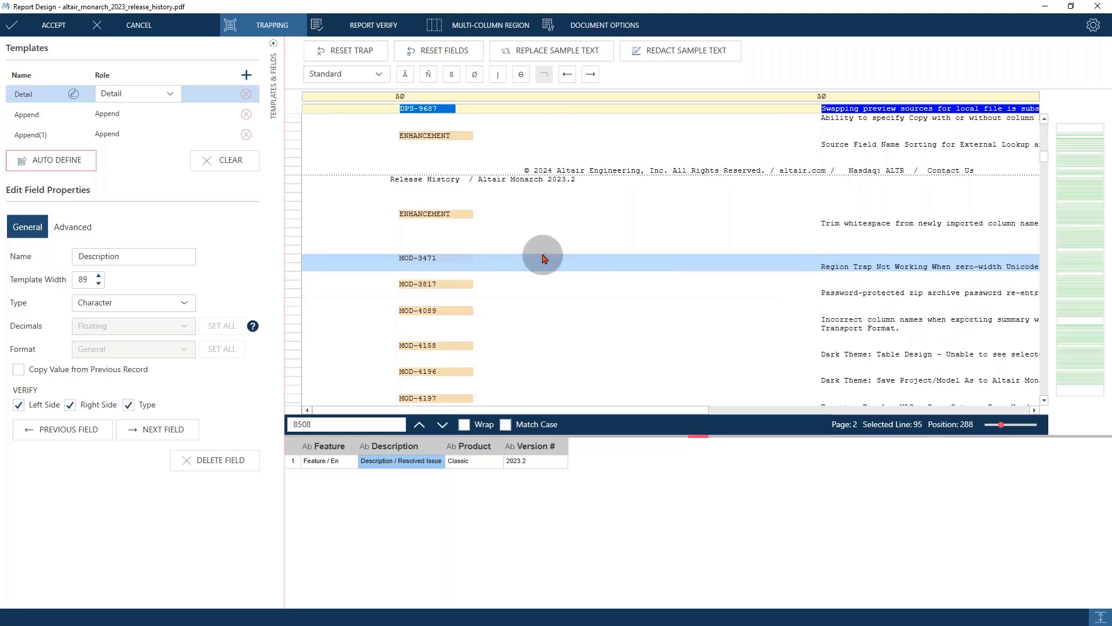
{"action": "left_click", "coordinate": [551, 51]}
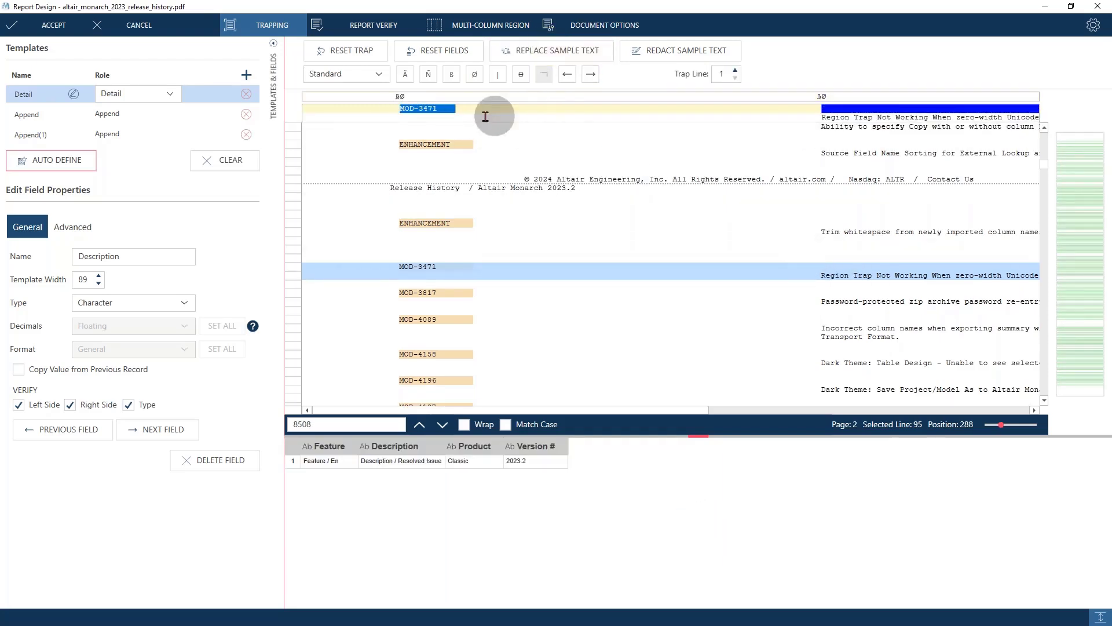
- Remove the trap characters above the description column, and select the report lines from MOD-3471 through the first description line of MOD-4089
{"action": "left_click", "coordinate": [407, 109]}
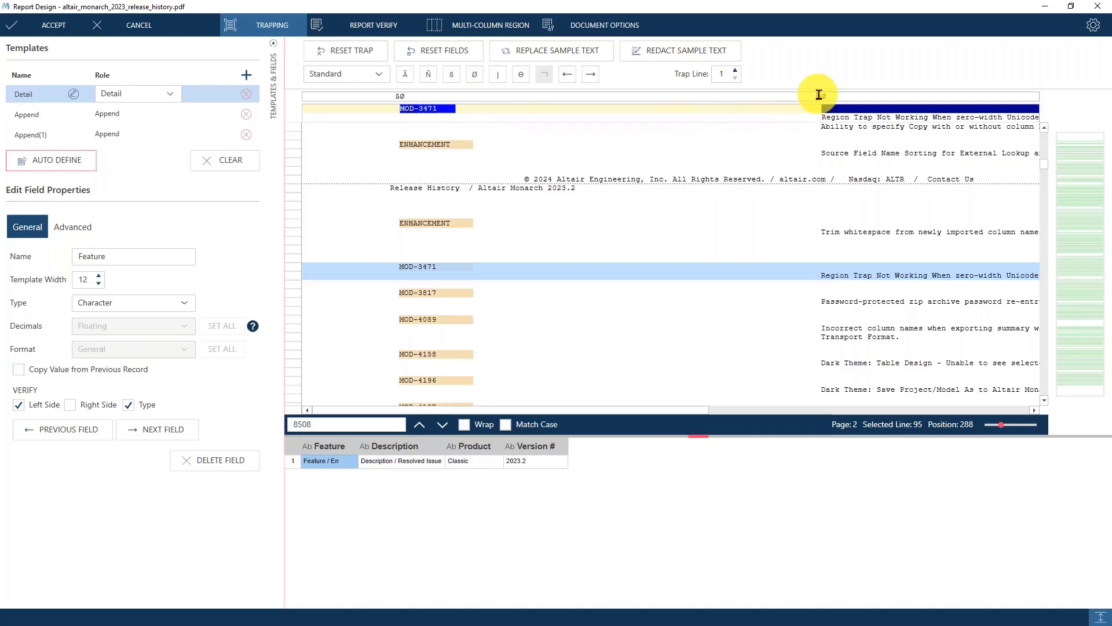
{"action": "left_click", "coordinate": [836, 94]}
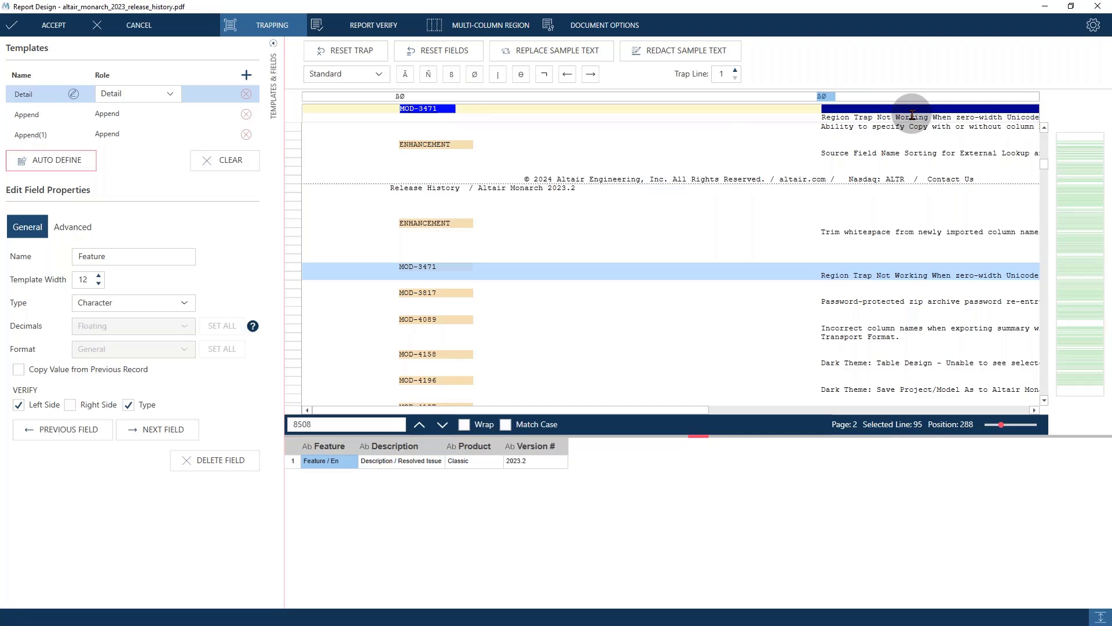
{"action": "key", "text": "Delete"}
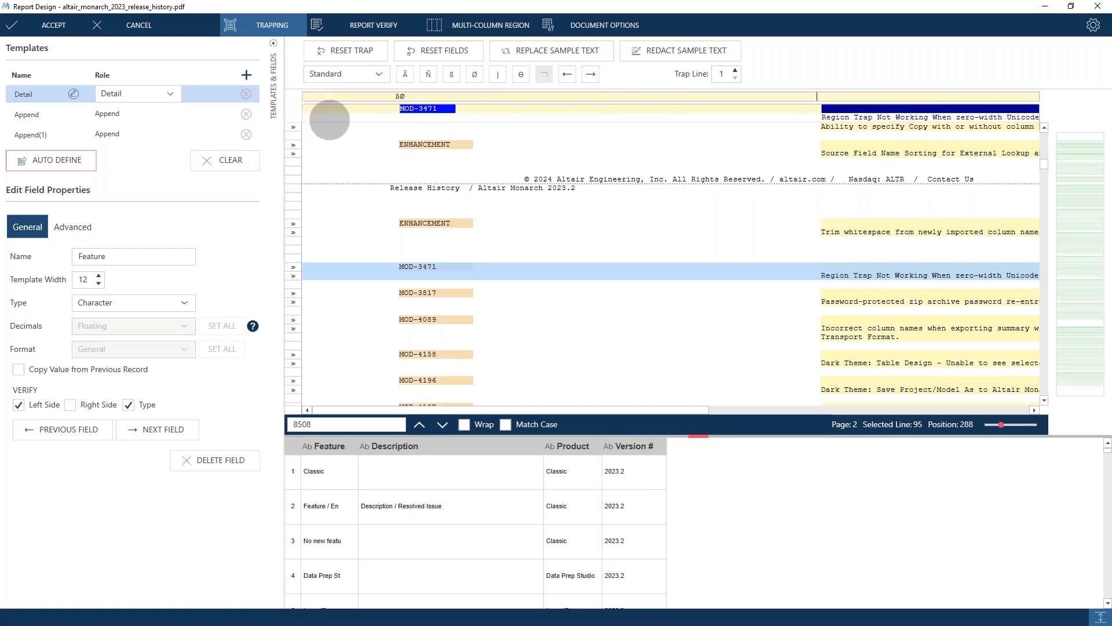
{"action": "left_click_drag", "start_coordinate": [299, 267], "coordinate": [296, 331]}
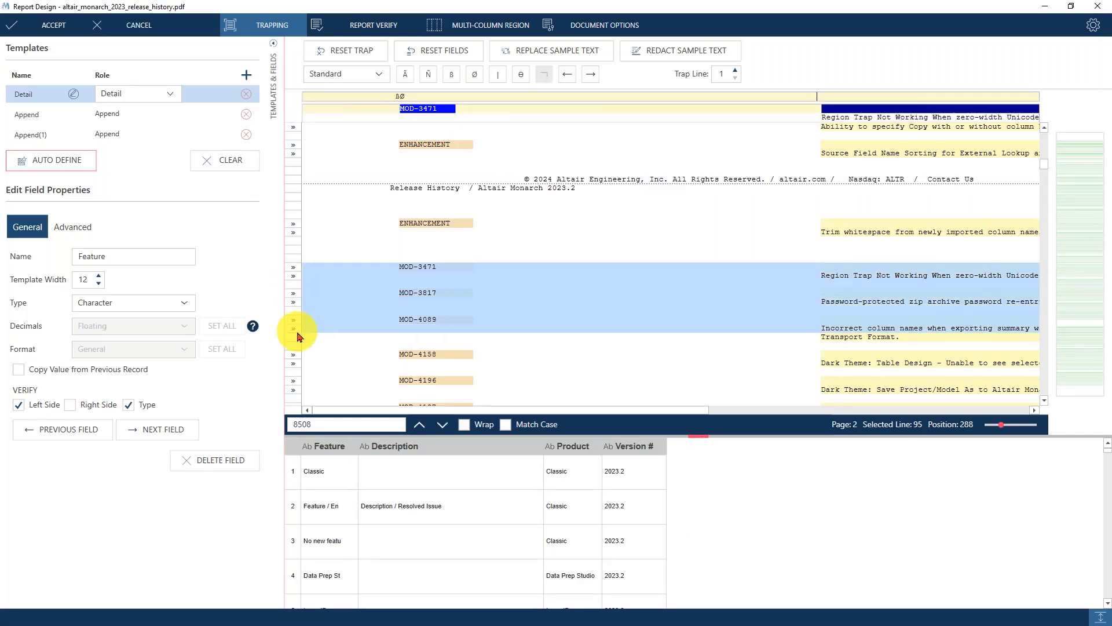
- Replace the Detail template's sample text with the selected lines from MOD-3471 through MOD-4089 and inspect the longer sample
{"action": "left_click", "coordinate": [550, 54]}
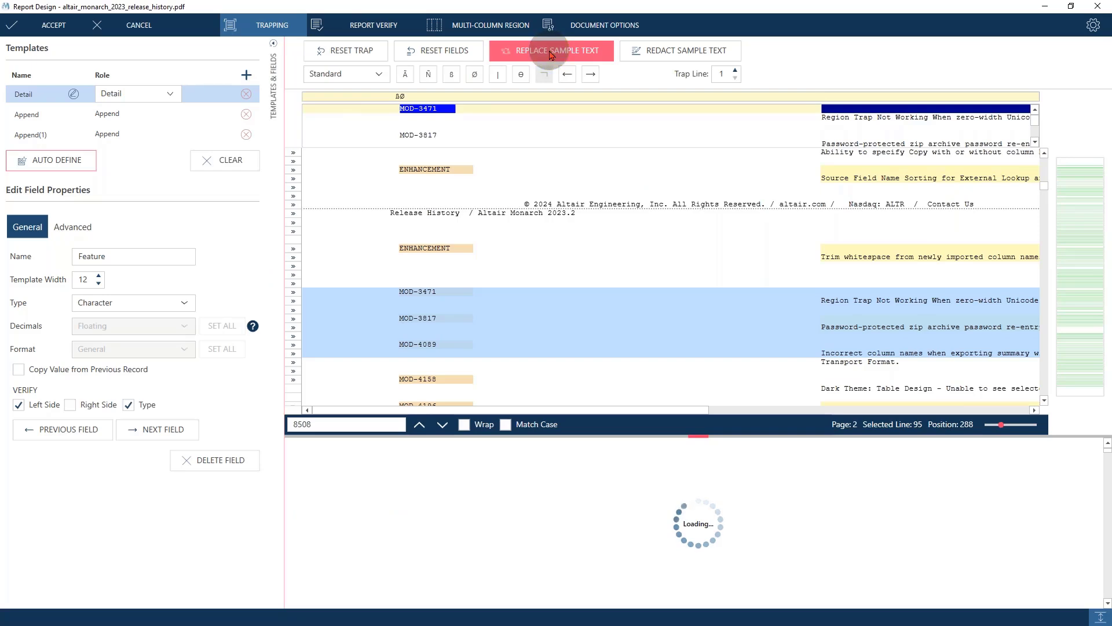
{"action": "left_click", "coordinate": [355, 128]}
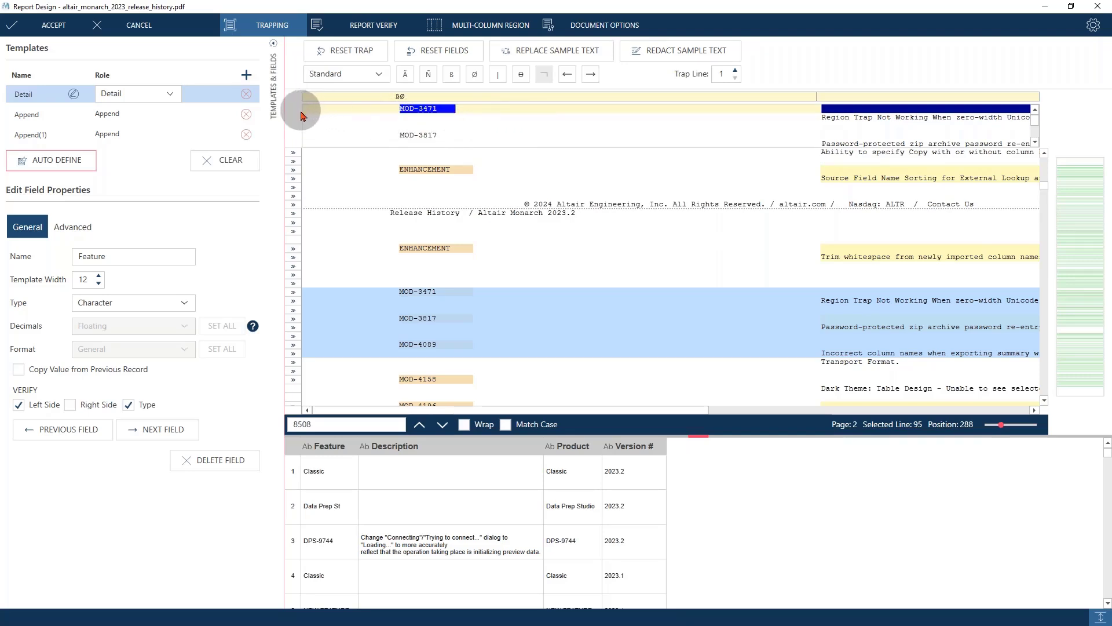
{"action": "left_click", "coordinate": [1037, 124]}
{"action": "left_click", "coordinate": [1036, 131]}
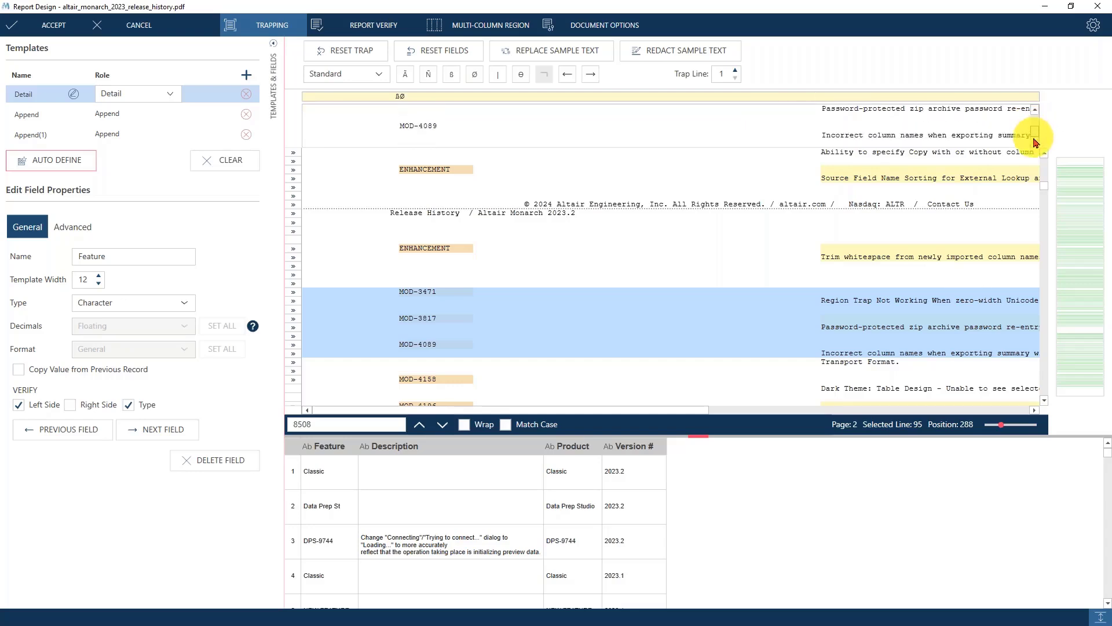
{"action": "left_click_drag", "start_coordinate": [1037, 128], "coordinate": [1018, 112]}
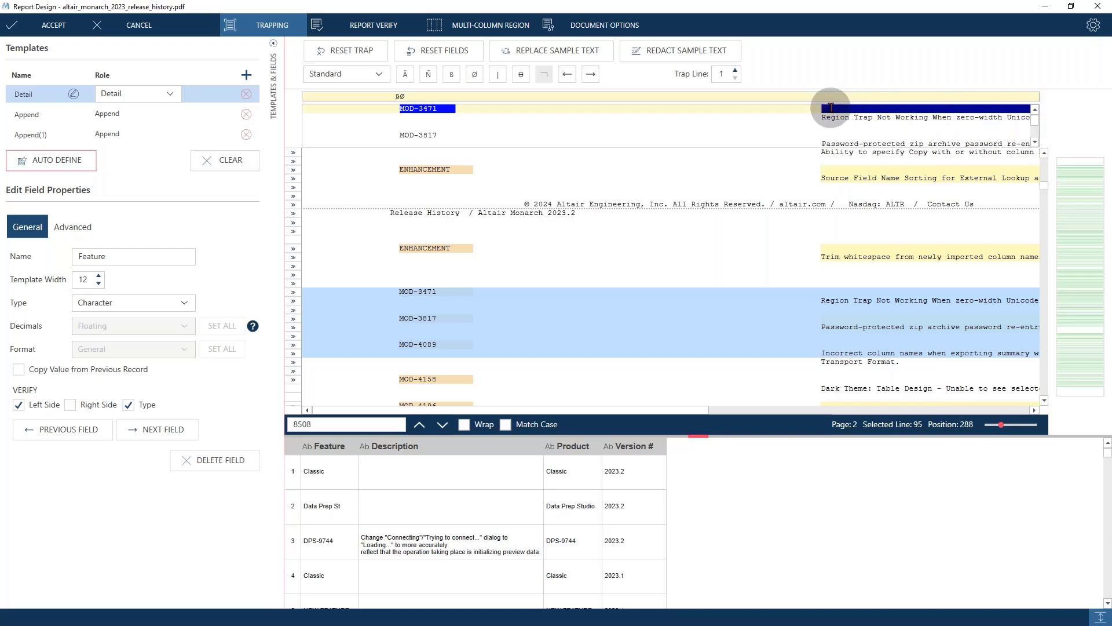
- Reduce the Detail sample text to the MOD-3471 line and the line below it, and delete the existing Description field
{"action": "left_click", "coordinate": [293, 296]}
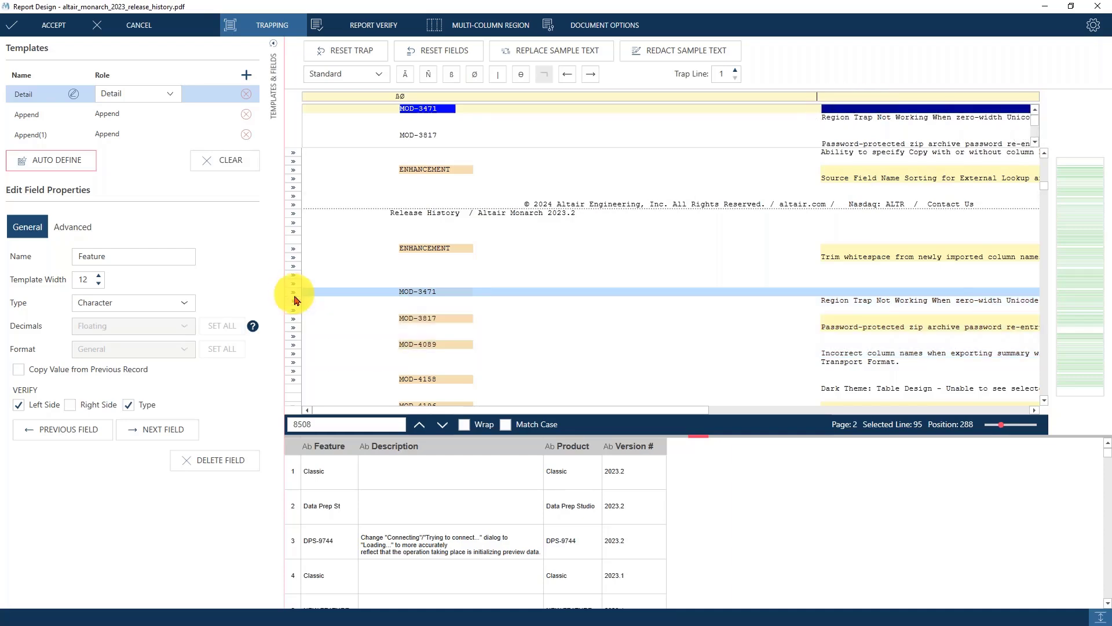
{"action": "left_click", "coordinate": [527, 51]}
{"action": "left_click", "coordinate": [856, 109]}
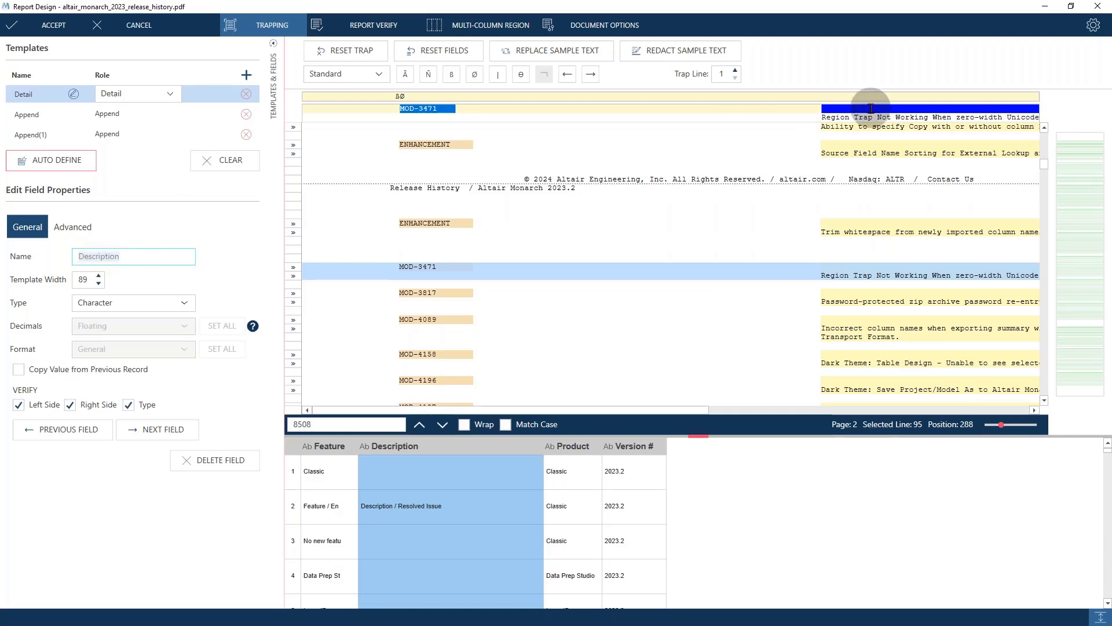
{"action": "left_click", "coordinate": [74, 230]}
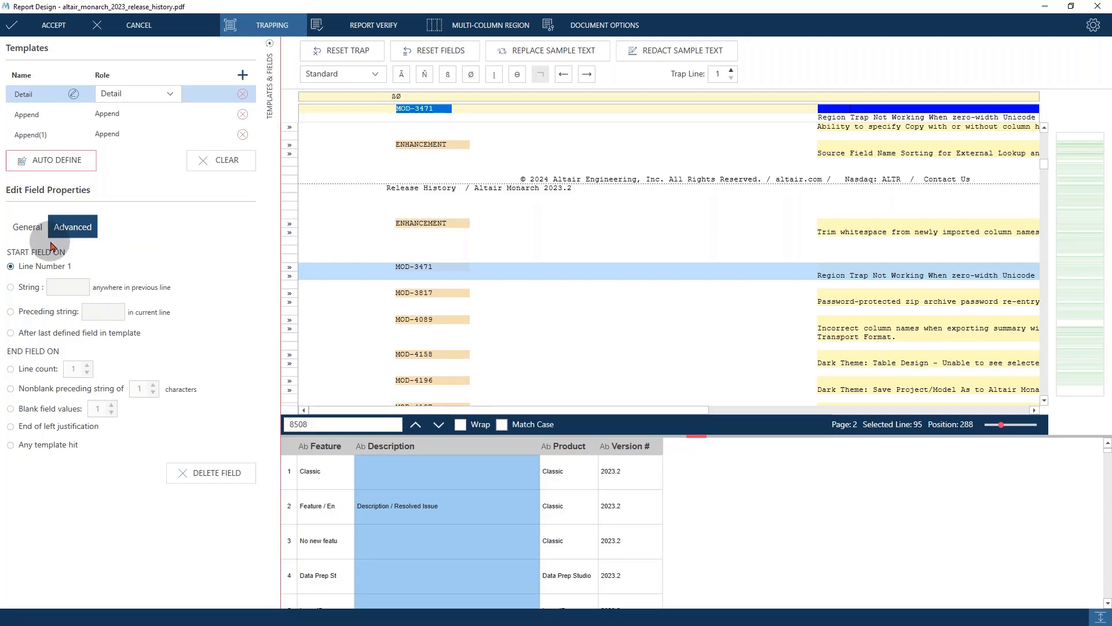
{"action": "left_click", "coordinate": [24, 227]}
{"action": "left_click", "coordinate": [217, 466]}
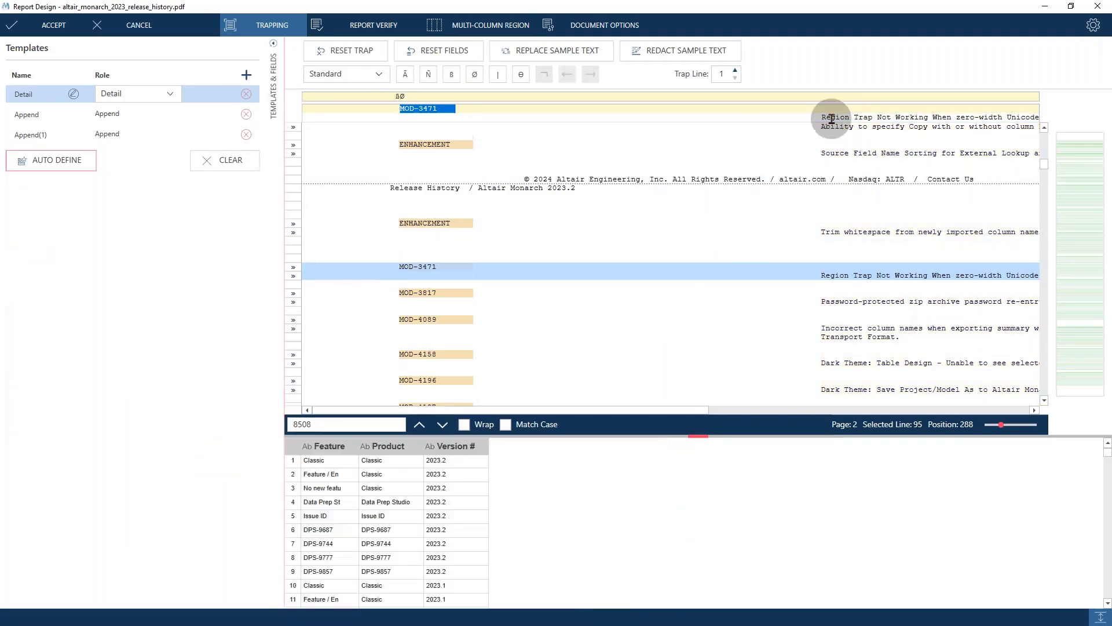
- Define a character field named Description on the second sample line, starting at "Region Trap", with a template width of 100
{"action": "left_click_drag", "start_coordinate": [822, 116], "coordinate": [1020, 117]}
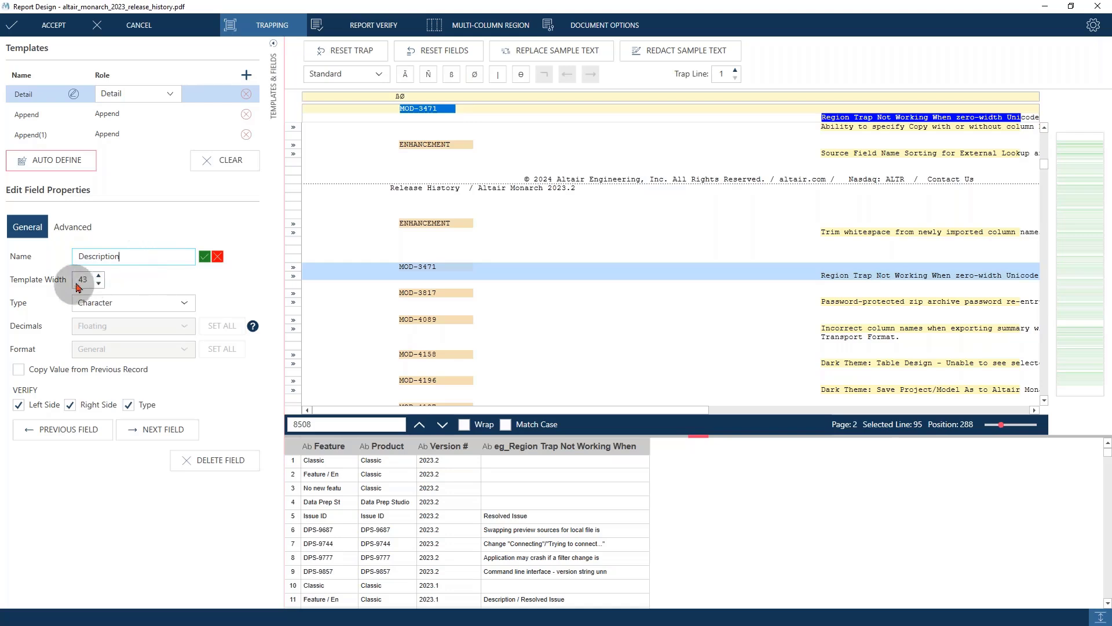
{"action": "left_click", "coordinate": [204, 256]}
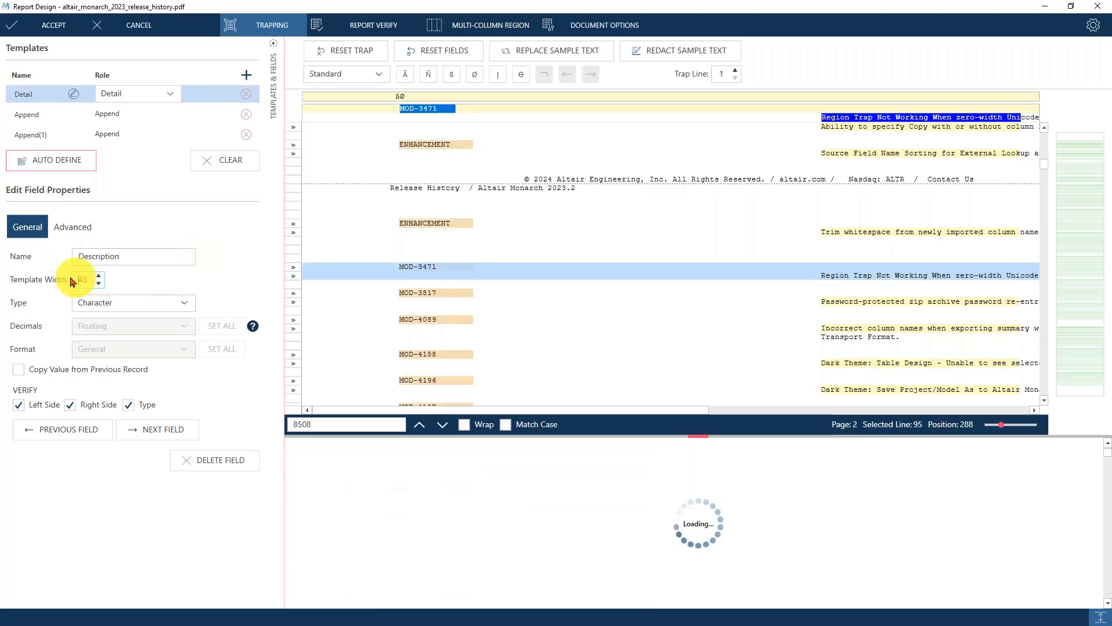
{"action": "double_click", "coordinate": [82, 278]}
{"action": "type", "text": "100"}
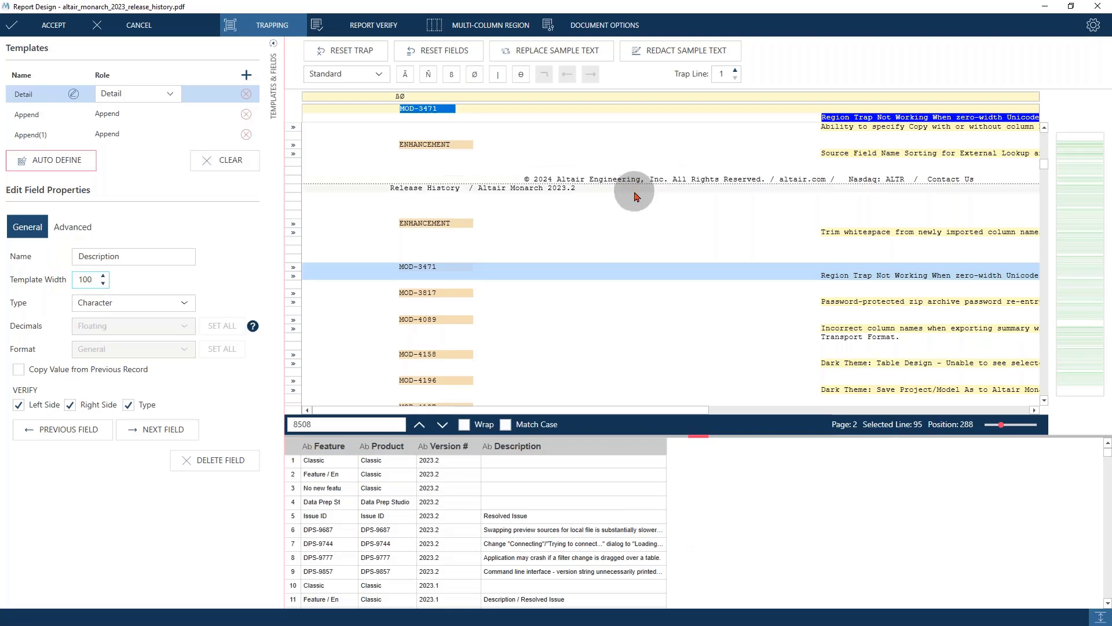
- Set the Description field to end on 1 blank field value
{"action": "left_click", "coordinate": [72, 227]}
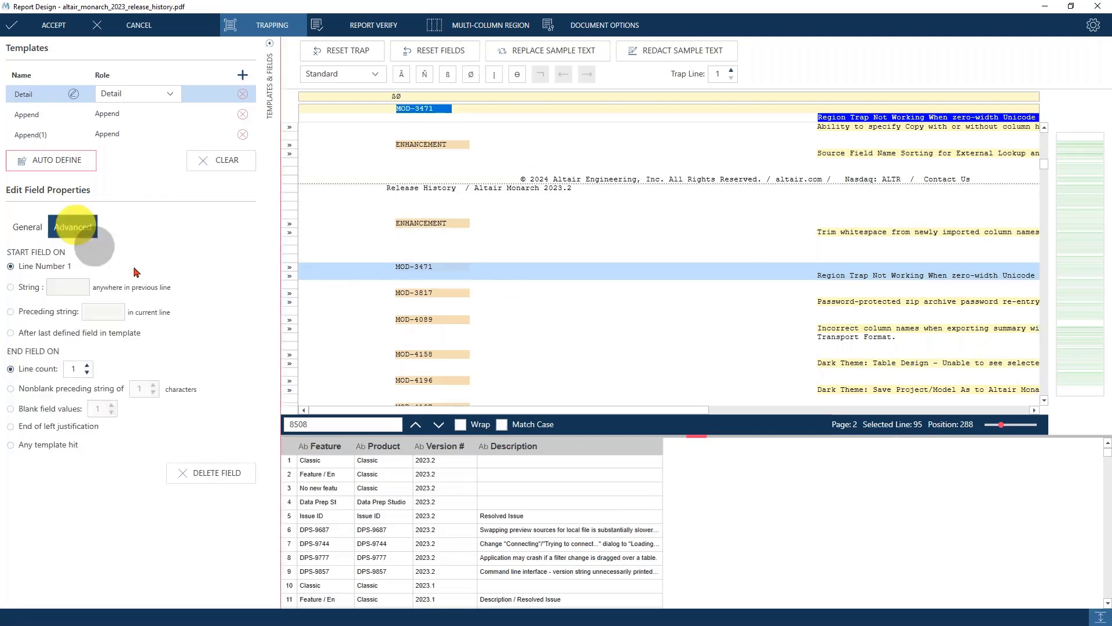
{"action": "left_click", "coordinate": [11, 408]}
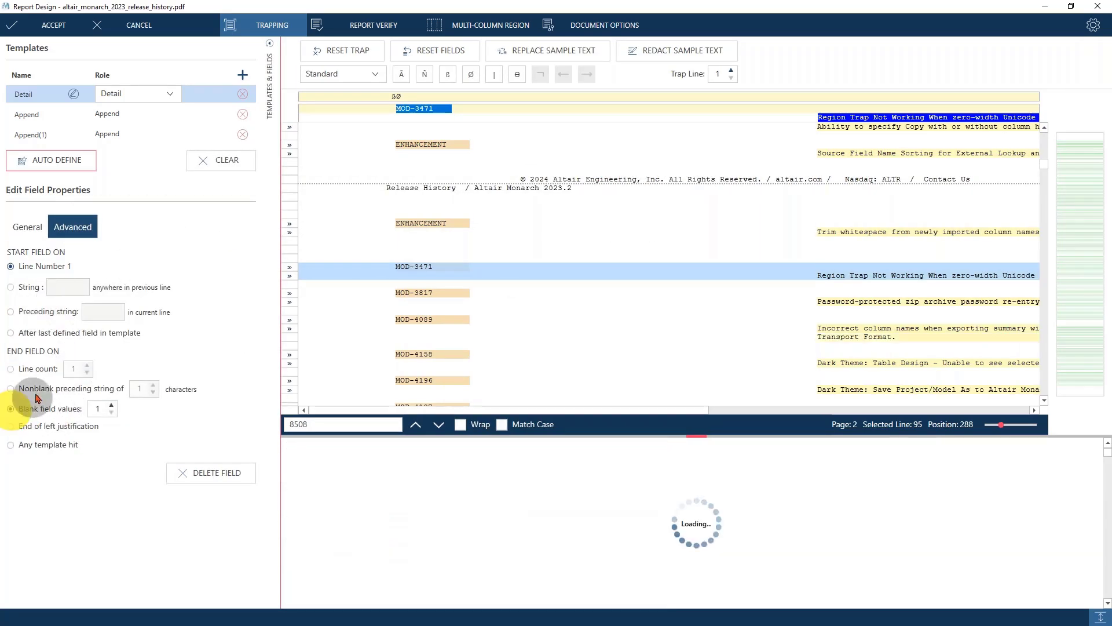
{"action": "left_click", "coordinate": [27, 227]}
- Check how the Detail template captures features and multi-line descriptions on the report pages up to page 11
{"action": "scroll", "coordinate": [748, 313], "scroll_direction": "down", "scroll_amount": 5}
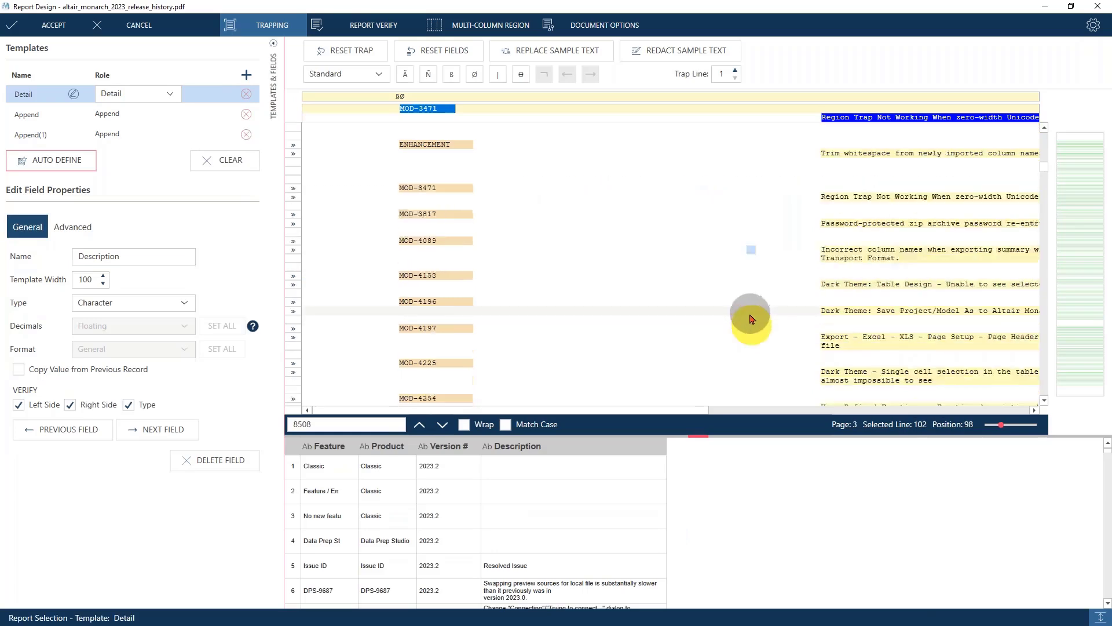
{"action": "scroll", "coordinate": [750, 316], "scroll_direction": "down", "scroll_amount": 3}
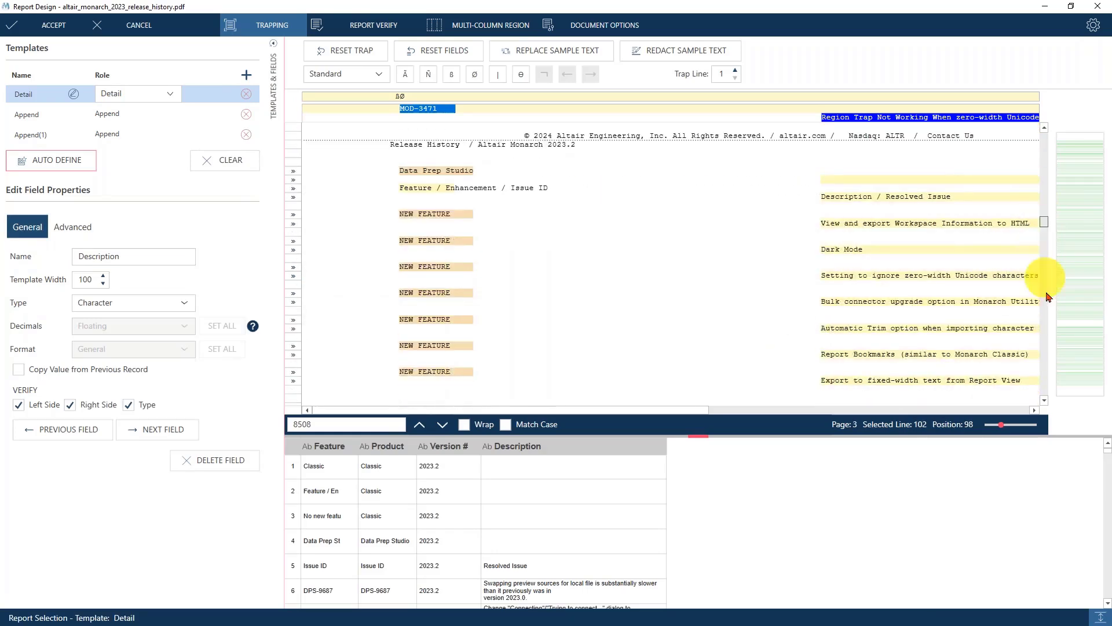
{"action": "left_click", "coordinate": [1037, 399]}
{"action": "left_click_drag", "start_coordinate": [1037, 399], "coordinate": [1037, 398]}
{"action": "scroll", "coordinate": [991, 377], "scroll_direction": "up", "scroll_amount": 16}
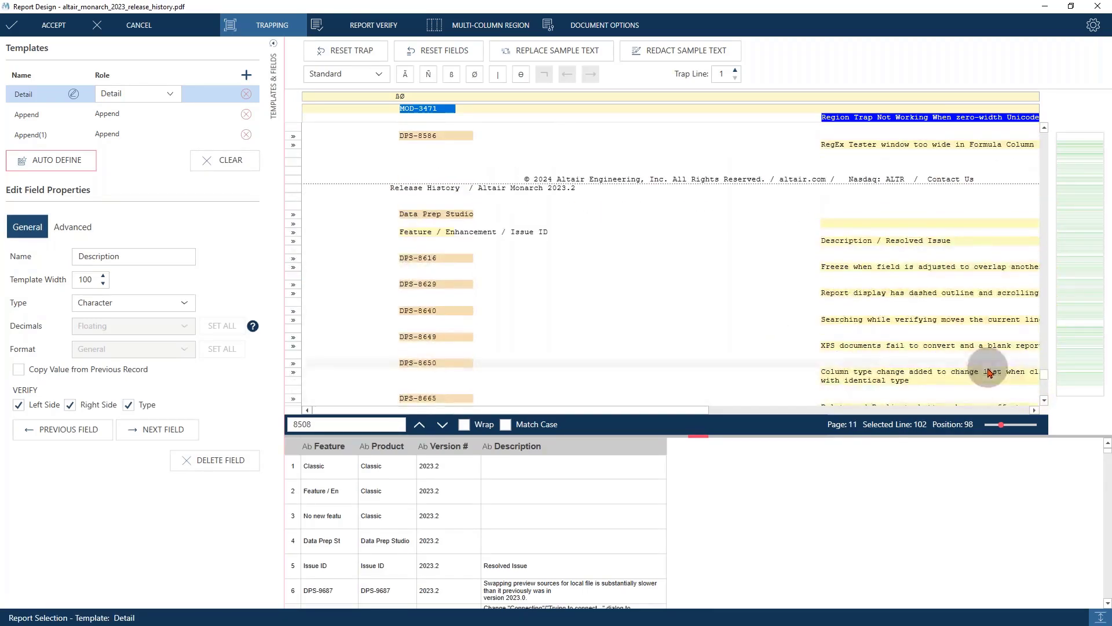
{"action": "scroll", "coordinate": [672, 284], "scroll_direction": "down", "scroll_amount": 2}
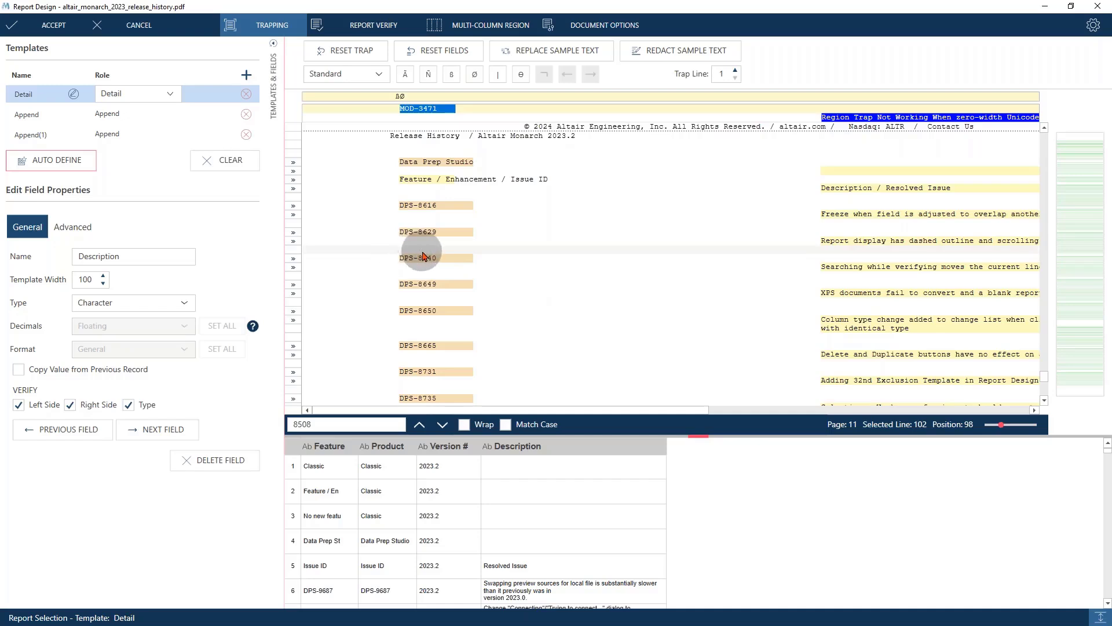
{"action": "scroll", "coordinate": [422, 252], "scroll_direction": "up", "scroll_amount": 10}
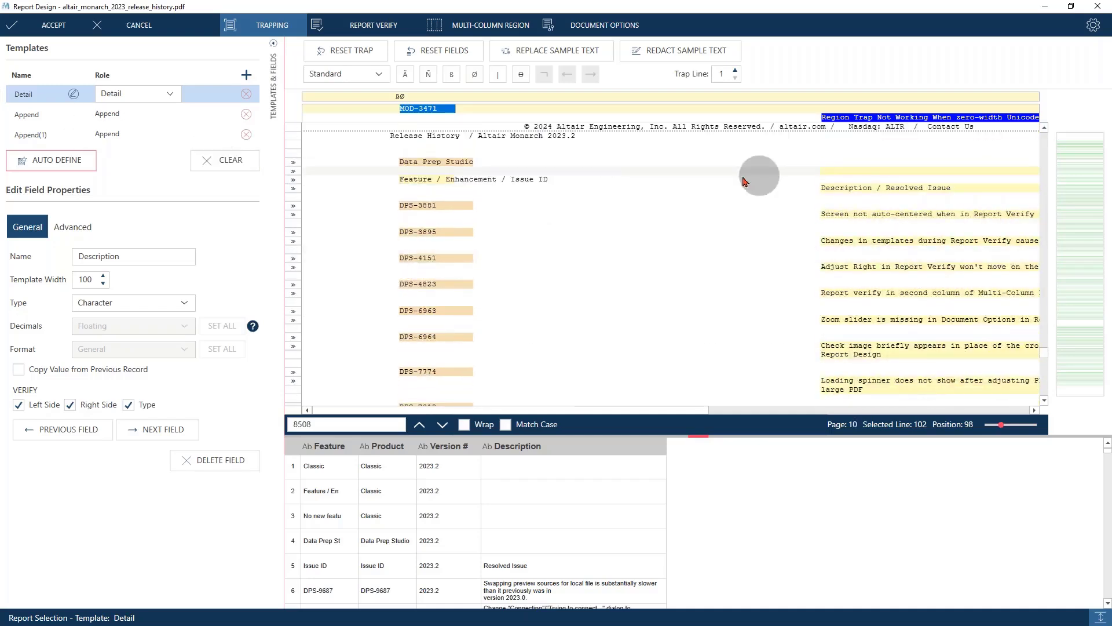
- Reset the trap of the Append template that holds the Product field
{"action": "left_click", "coordinate": [22, 115]}
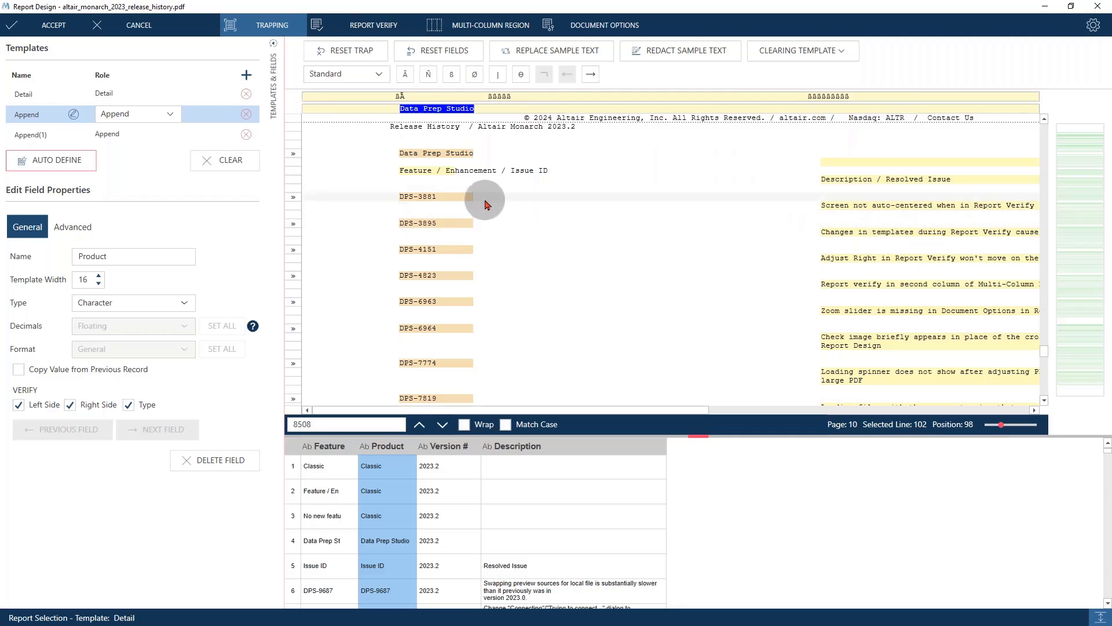
{"action": "left_click_drag", "start_coordinate": [486, 197], "coordinate": [995, 204]}
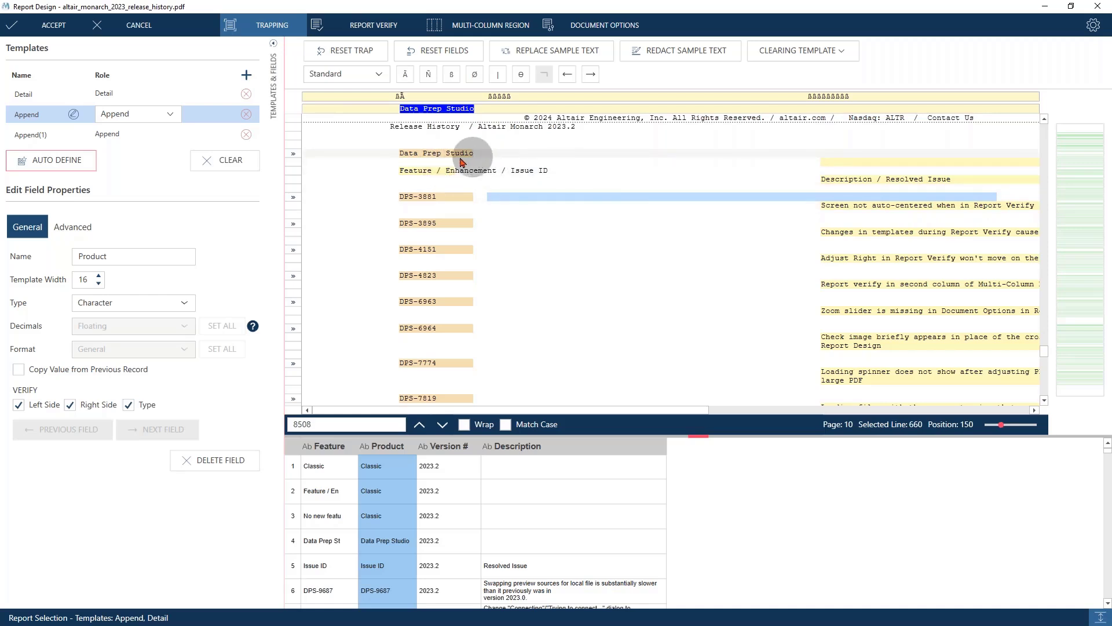
{"action": "scroll", "coordinate": [462, 162], "scroll_direction": "up", "scroll_amount": 1}
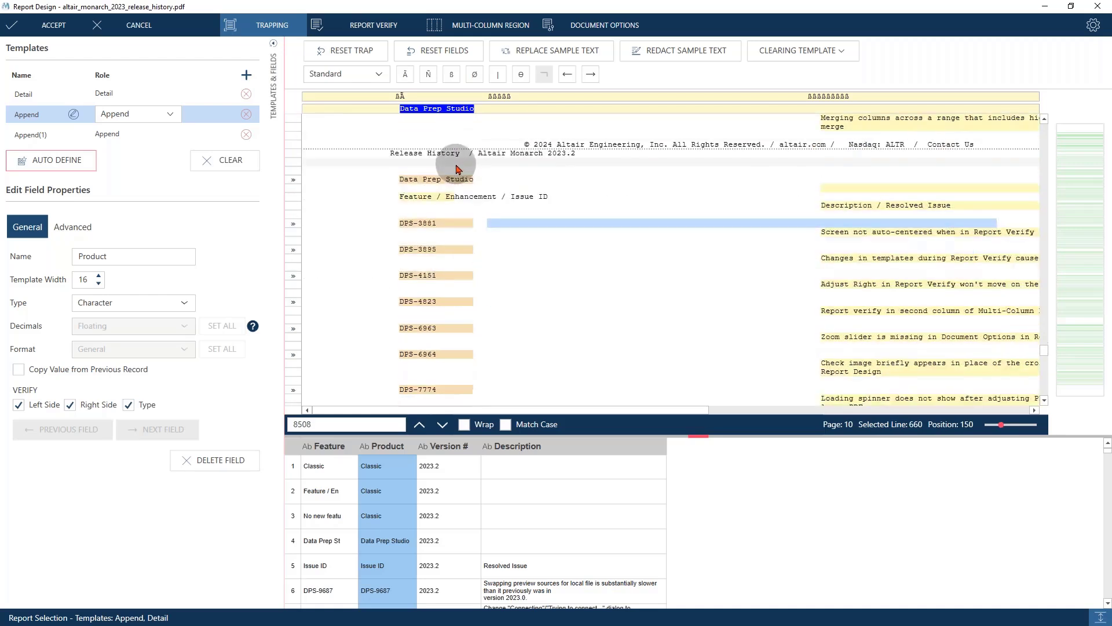
{"action": "scroll", "coordinate": [457, 169], "scroll_direction": "up", "scroll_amount": 8}
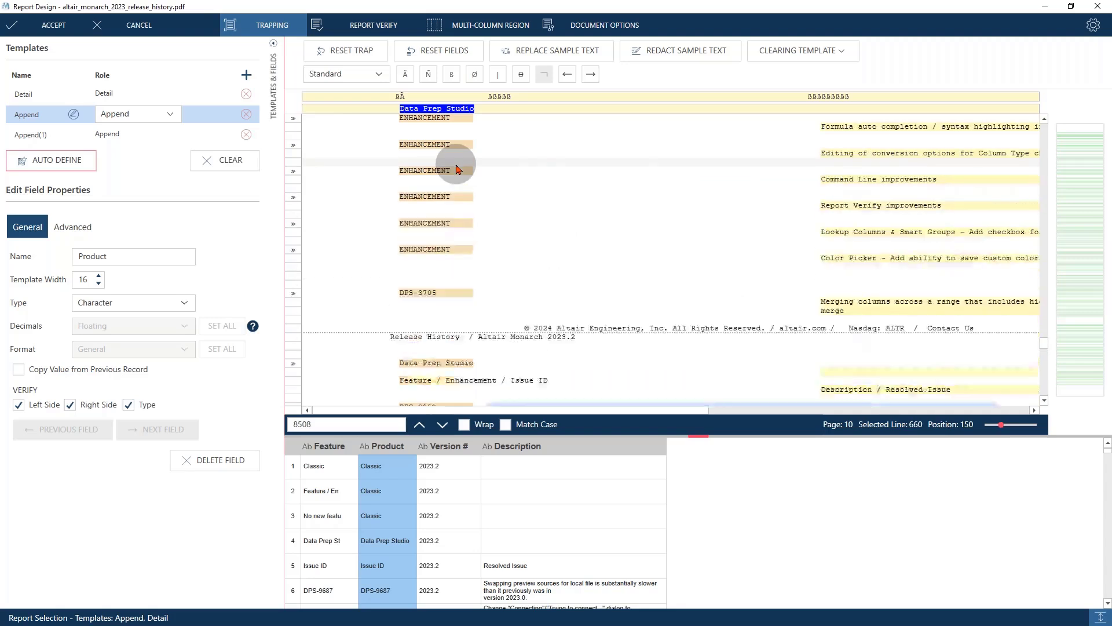
{"action": "scroll", "coordinate": [457, 169], "scroll_direction": "up", "scroll_amount": 9}
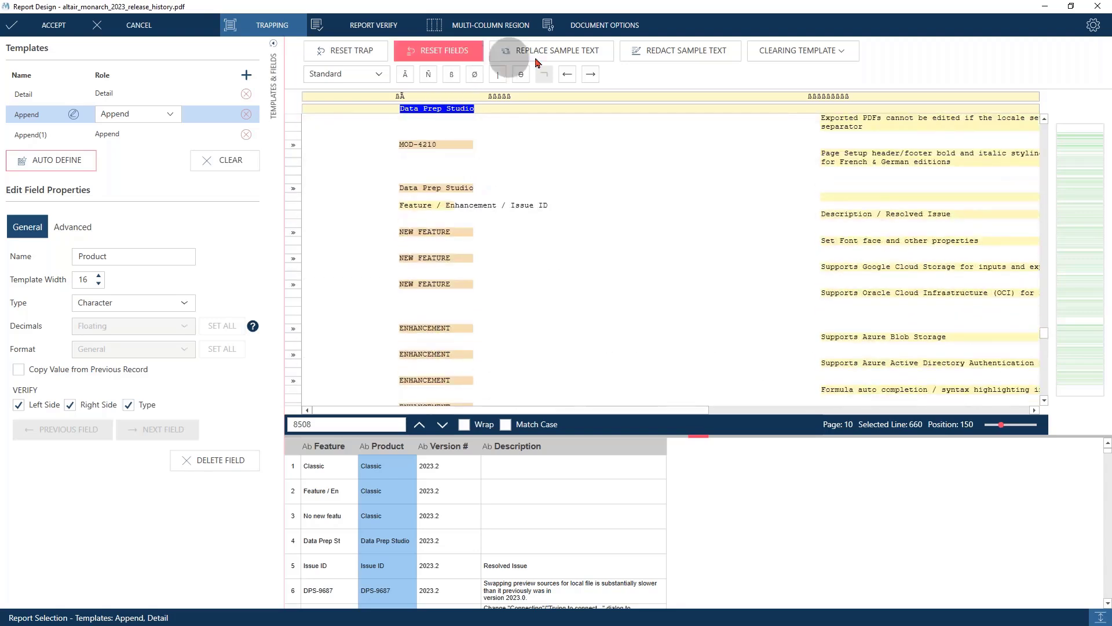
{"action": "left_click", "coordinate": [367, 55]}
{"action": "left_click", "coordinate": [437, 144]}
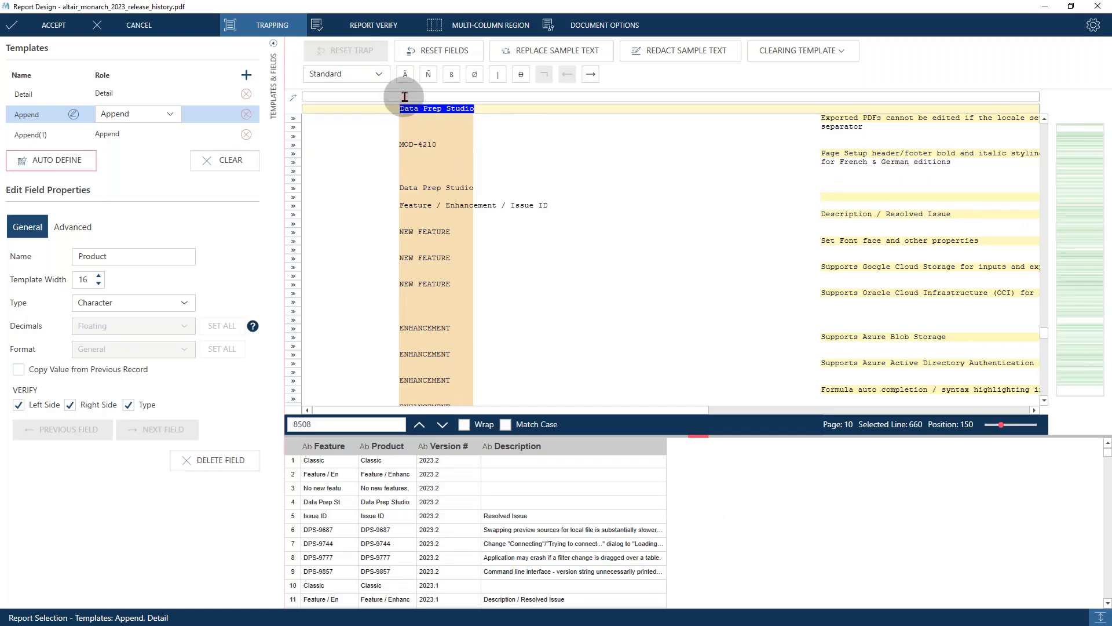
- Add a Character OR trap for the characters "la" above the second letter of Data Prep Studio in the Append sample
{"action": "left_click", "coordinate": [520, 77]}
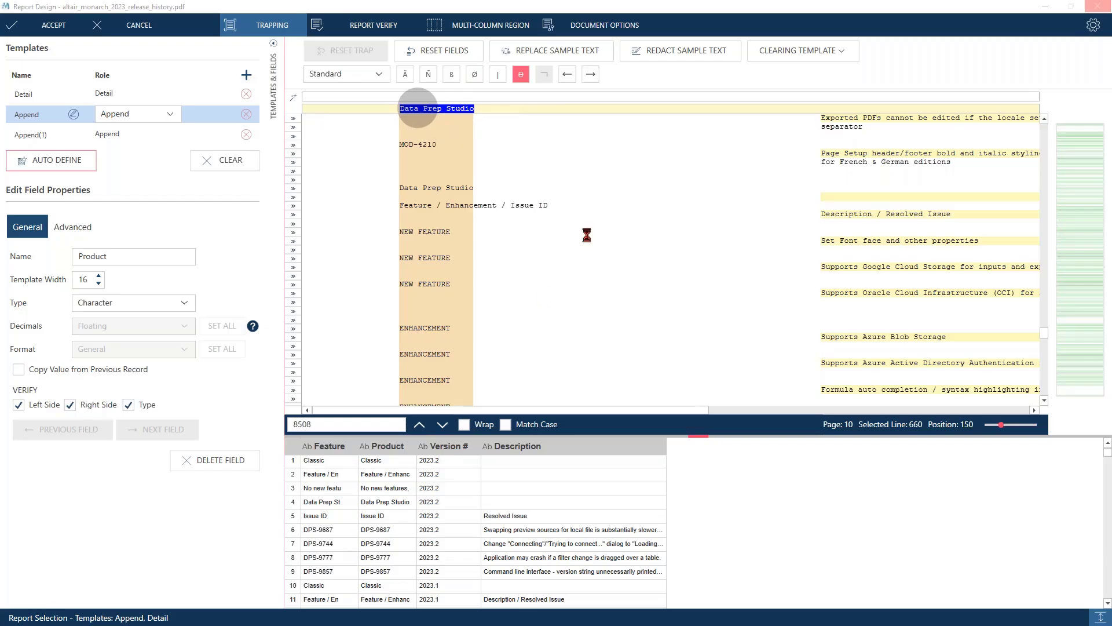
{"action": "left_click", "coordinate": [569, 76]}
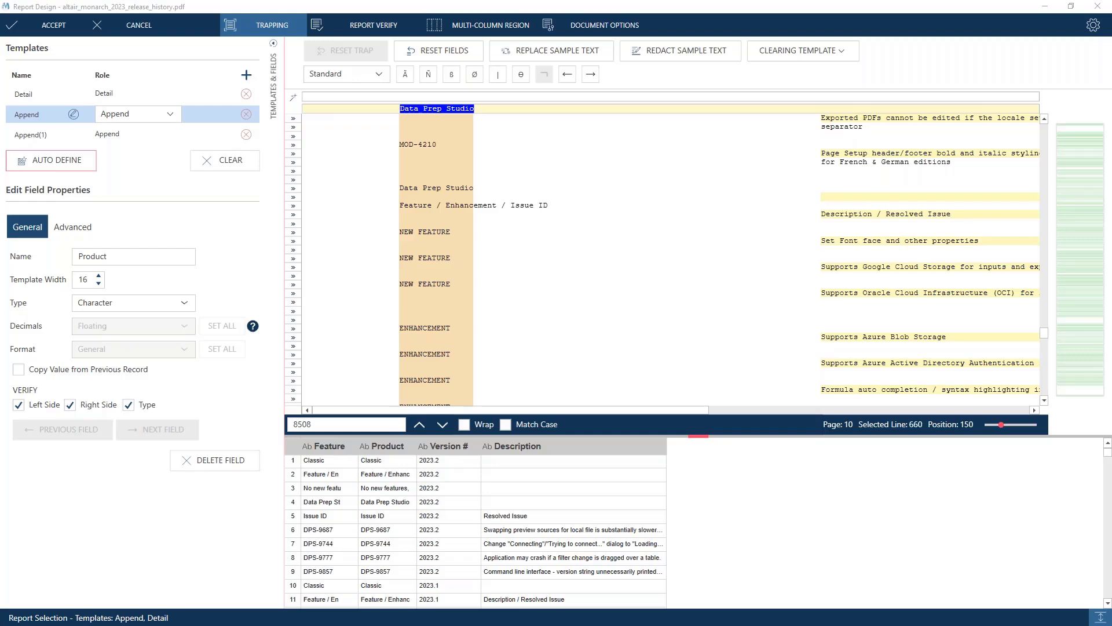
{"action": "left_click", "coordinate": [429, 581]}
{"action": "left_click_drag", "start_coordinate": [643, 268], "coordinate": [618, 152]}
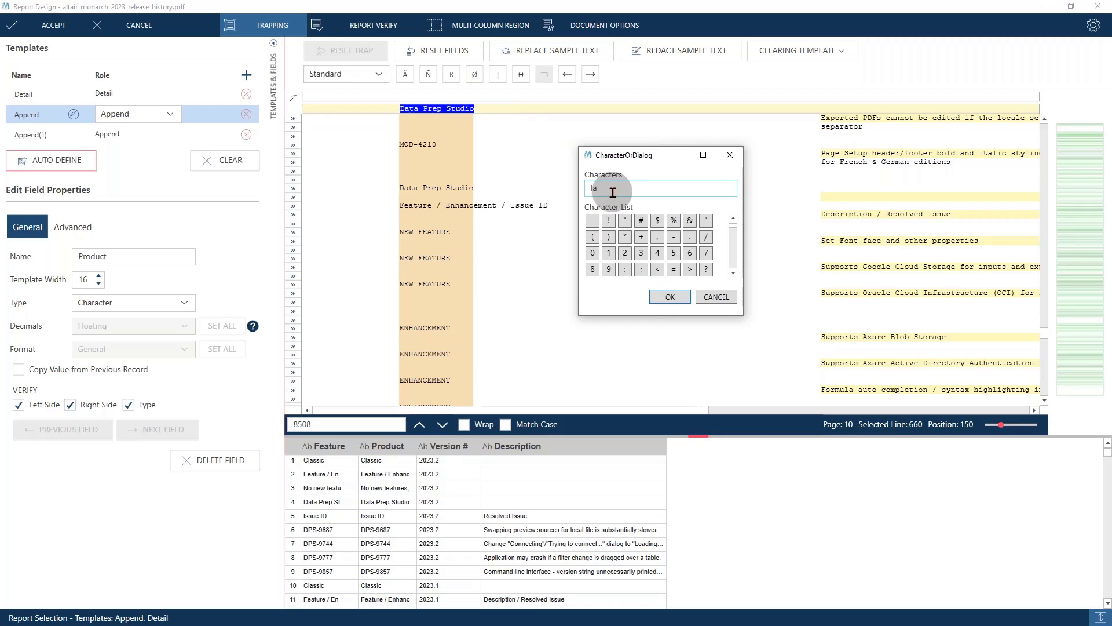
{"action": "left_click", "coordinate": [670, 296]}
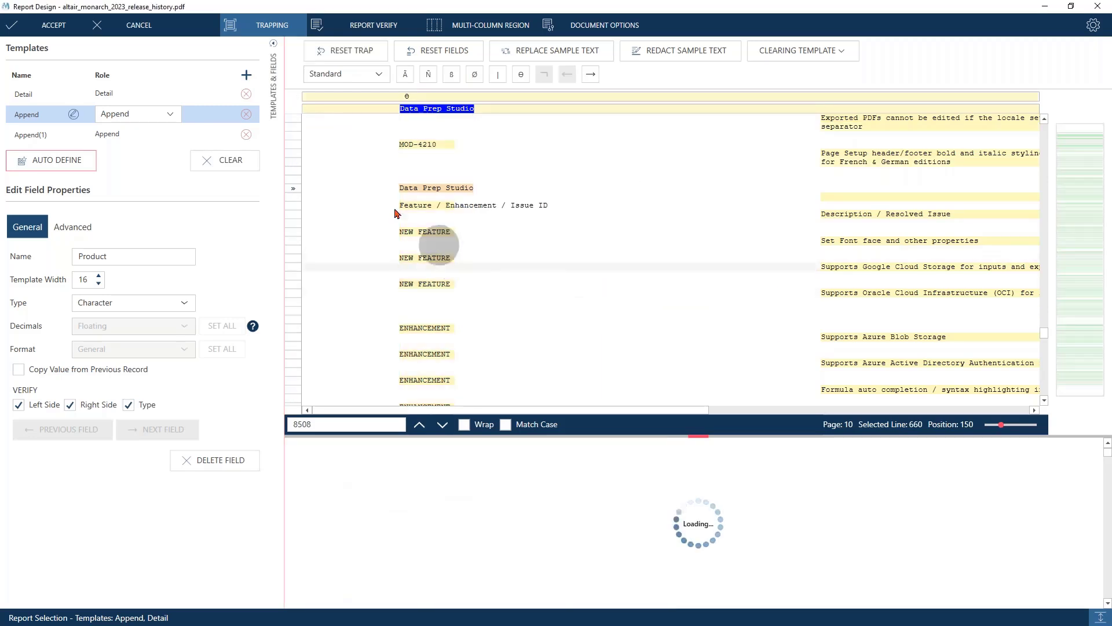
- Check on report pages 8 and 9 which lines the Product append template traps
{"action": "left_click", "coordinate": [296, 188]}
{"action": "scroll", "coordinate": [360, 214], "scroll_direction": "up", "scroll_amount": 4}
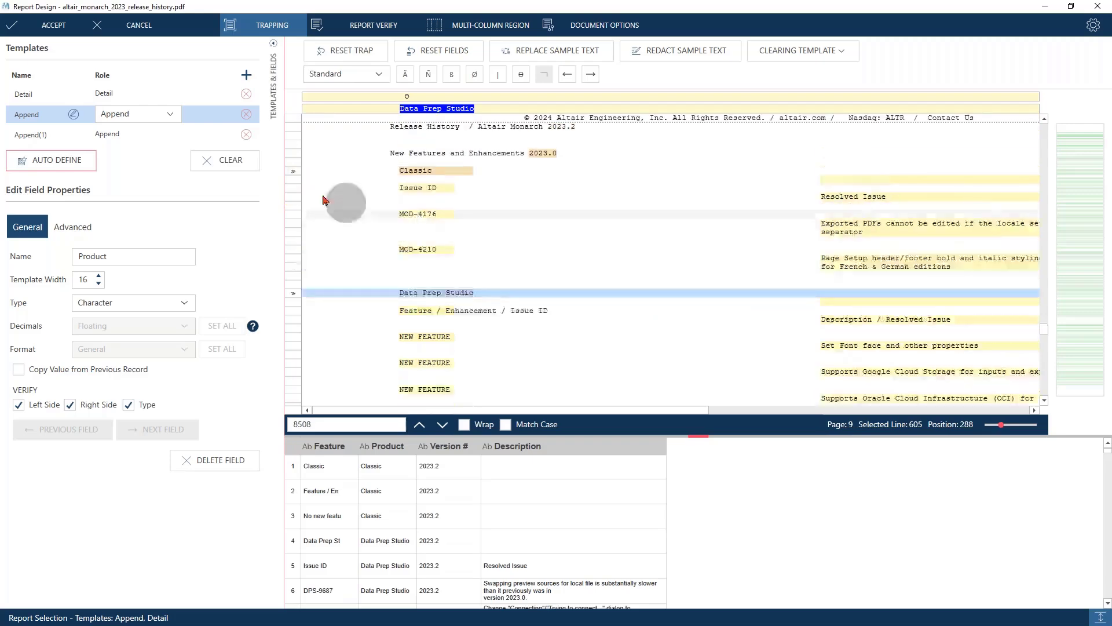
{"action": "scroll", "coordinate": [455, 249], "scroll_direction": "up", "scroll_amount": 10}
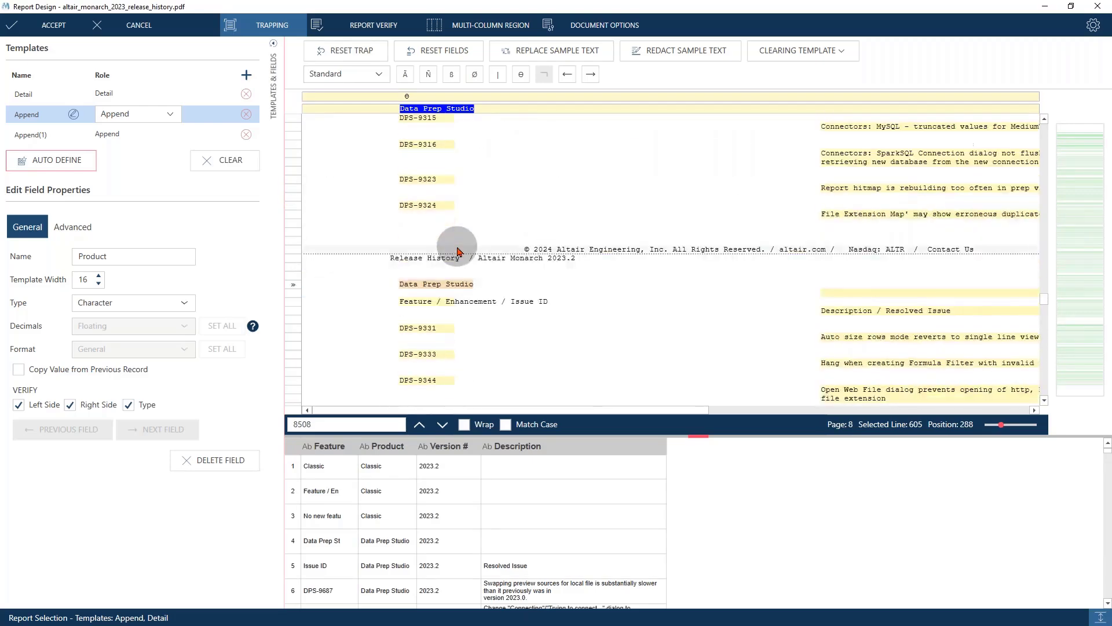
{"action": "scroll", "coordinate": [457, 248], "scroll_direction": "up", "scroll_amount": 2}
{"action": "scroll", "coordinate": [460, 248], "scroll_direction": "down", "scroll_amount": 6}
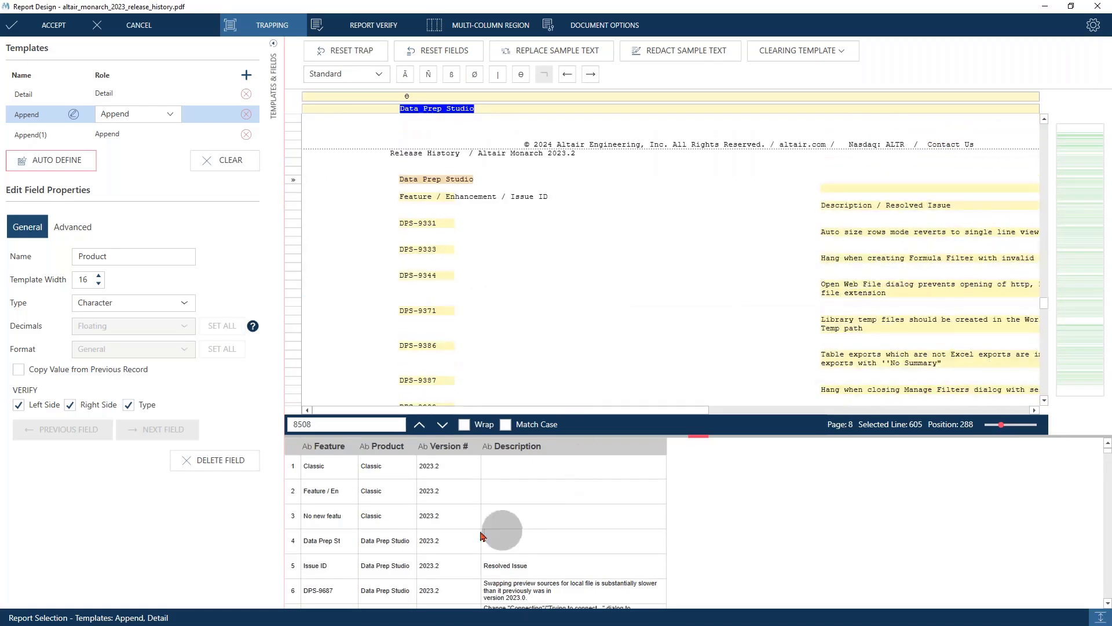
- Review the Feature, Product, Version # and Description values in the preview table rows
{"action": "scroll", "coordinate": [374, 504], "scroll_direction": "down", "scroll_amount": 3}
{"action": "scroll", "coordinate": [374, 503], "scroll_direction": "up", "scroll_amount": 3}
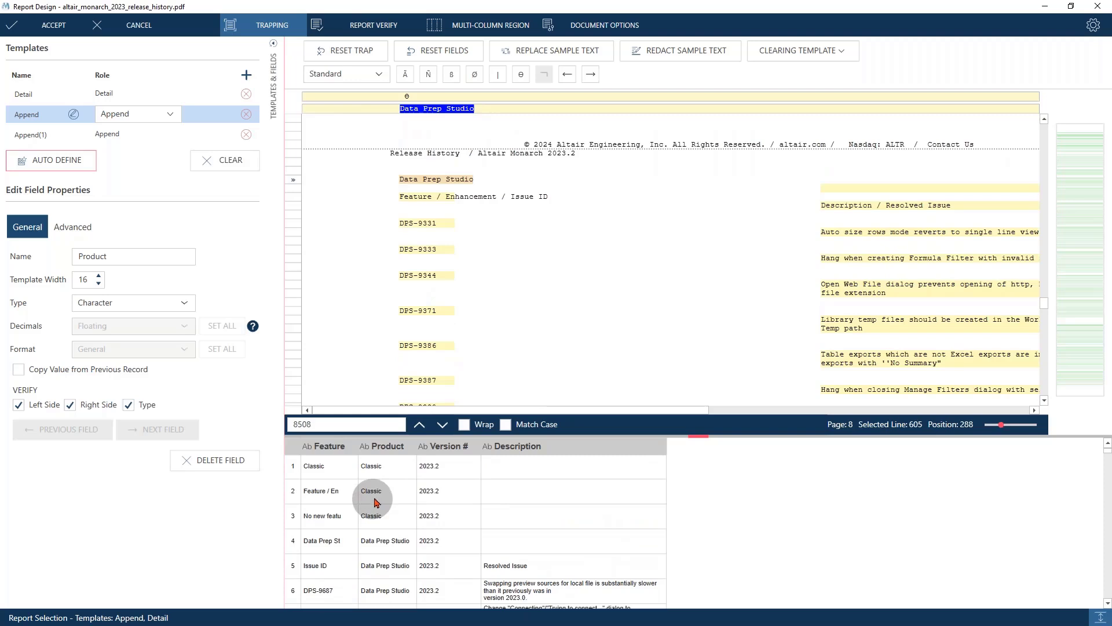
{"action": "scroll", "coordinate": [395, 502], "scroll_direction": "down", "scroll_amount": 5}
{"action": "scroll", "coordinate": [395, 503], "scroll_direction": "up", "scroll_amount": 5}
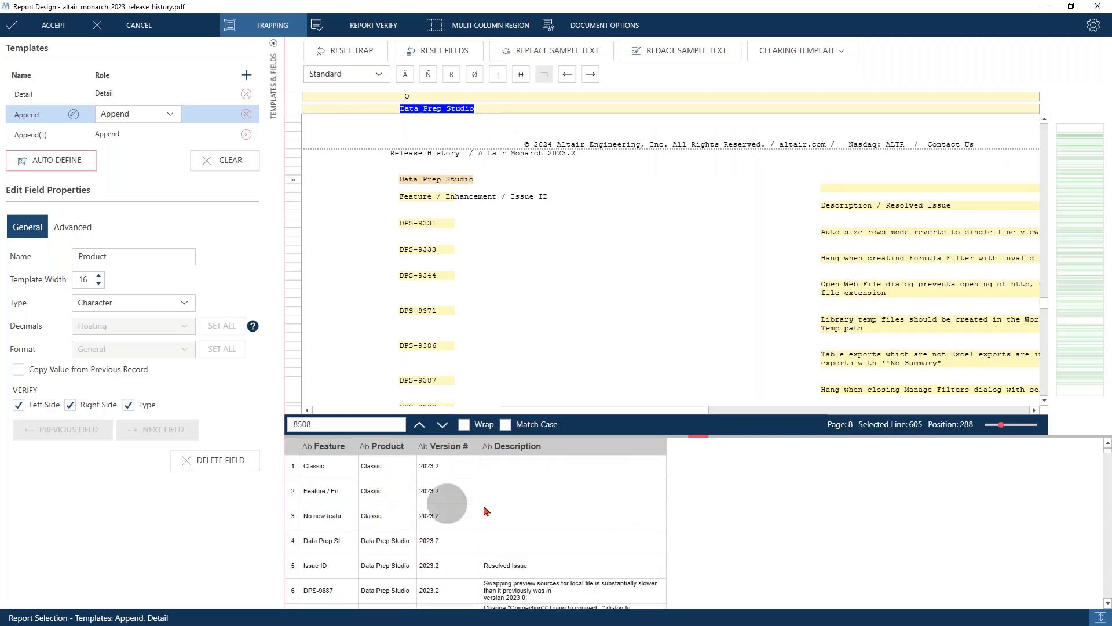
{"action": "scroll", "coordinate": [546, 517], "scroll_direction": "down", "scroll_amount": 1}
{"action": "scroll", "coordinate": [545, 517], "scroll_direction": "down", "scroll_amount": 3}
{"action": "scroll", "coordinate": [406, 504], "scroll_direction": "up", "scroll_amount": 2}
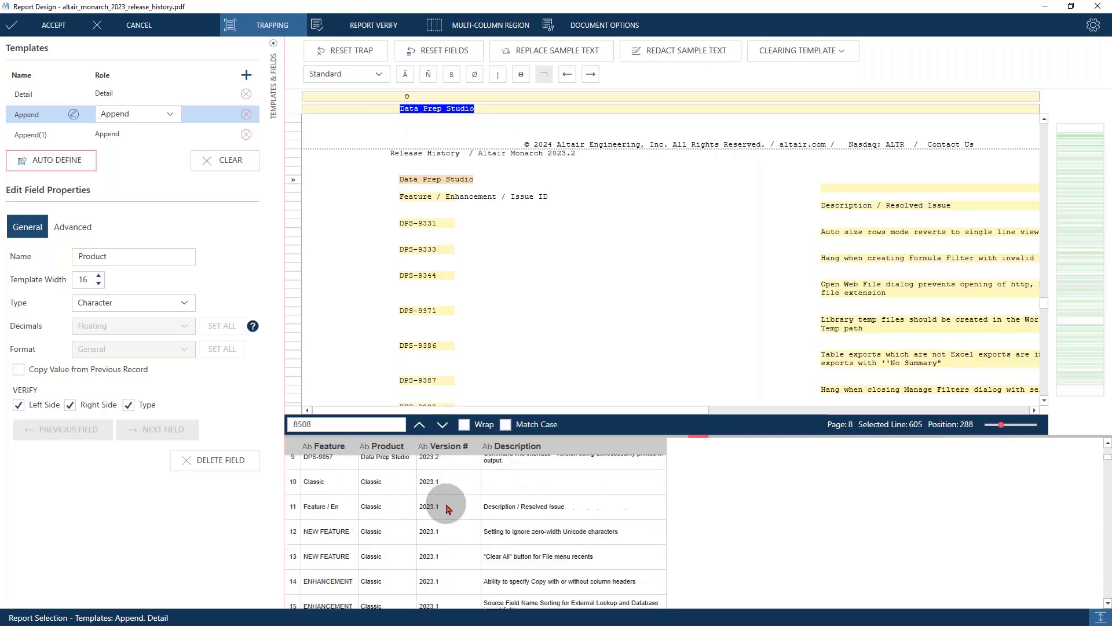
{"action": "scroll", "coordinate": [339, 503], "scroll_direction": "down", "scroll_amount": 10}
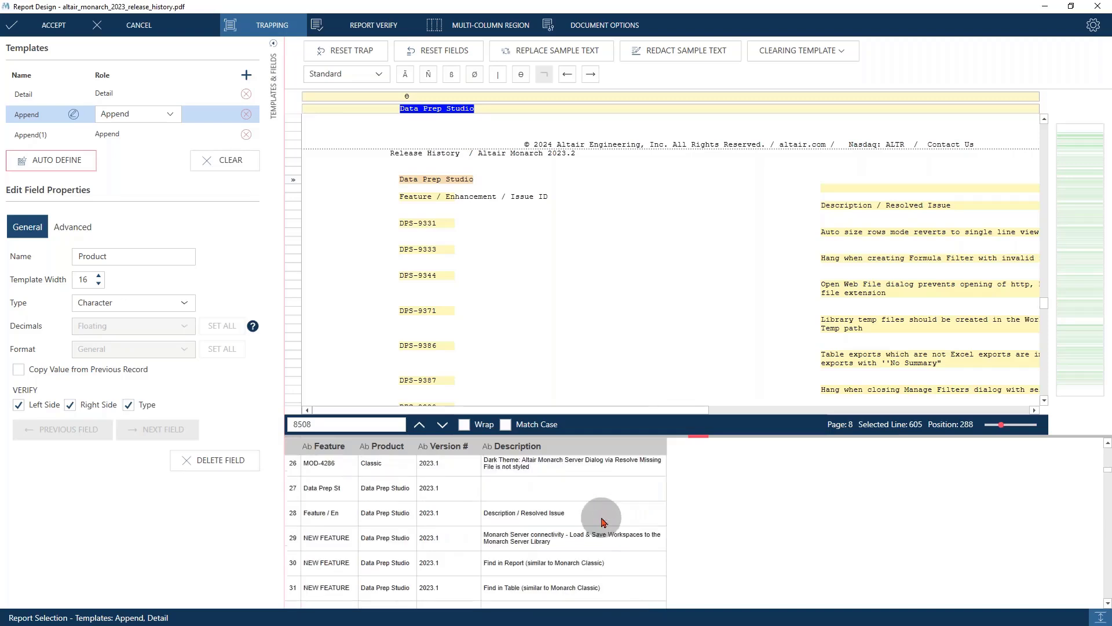
- Accept the report design and go back to the first rows of the prepared table
{"action": "scroll", "coordinate": [603, 522], "scroll_direction": "up", "scroll_amount": 1}
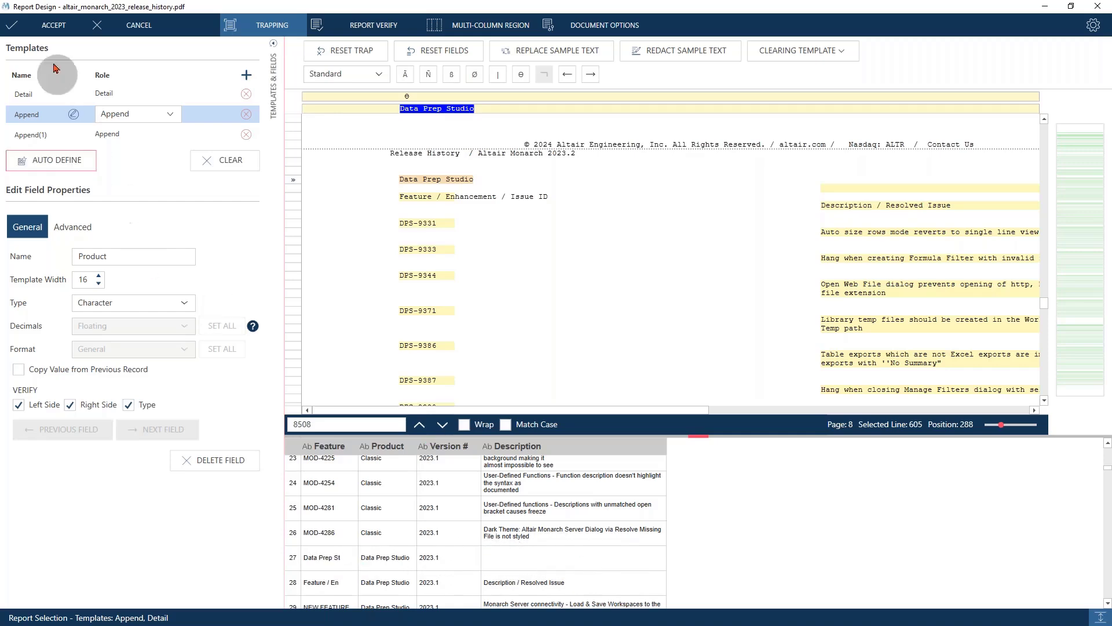
{"action": "left_click", "coordinate": [53, 25]}
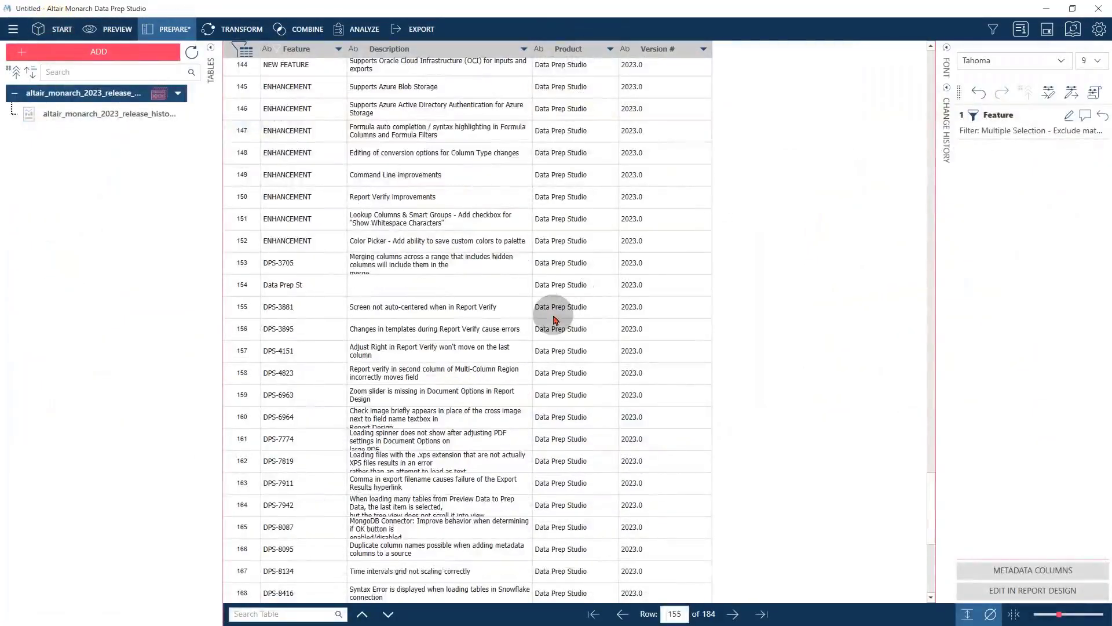
{"action": "scroll", "coordinate": [554, 316], "scroll_direction": "up", "scroll_amount": 20}
{"action": "scroll", "coordinate": [553, 316], "scroll_direction": "up", "scroll_amount": 20}
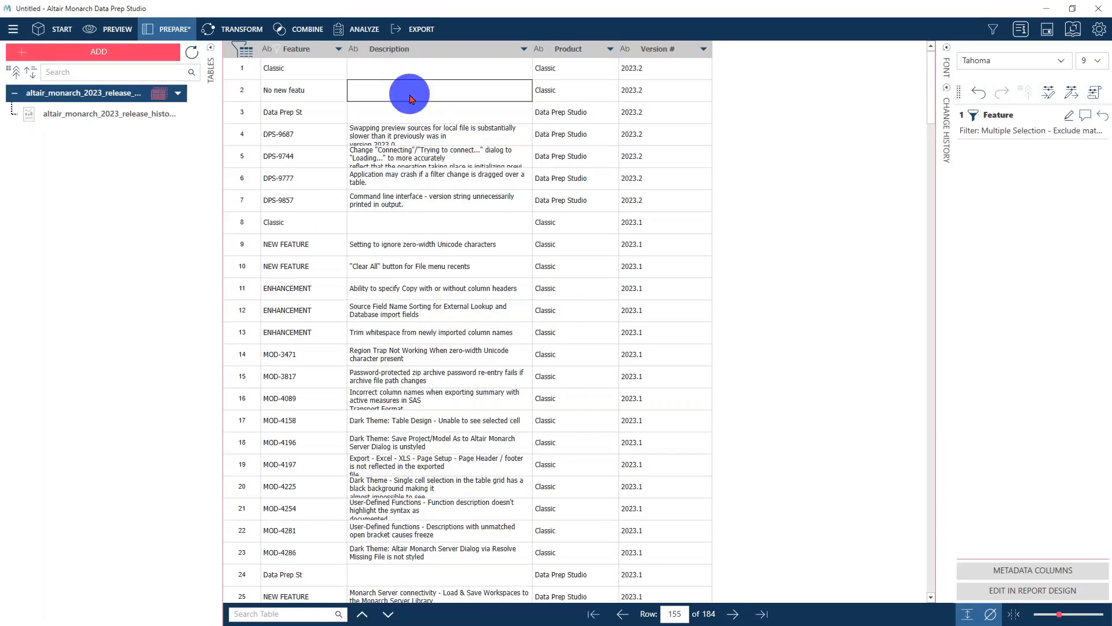
- Locate the source line of the empty Description in row 2 in the report, and return to the table
{"action": "right_click", "coordinate": [410, 98]}
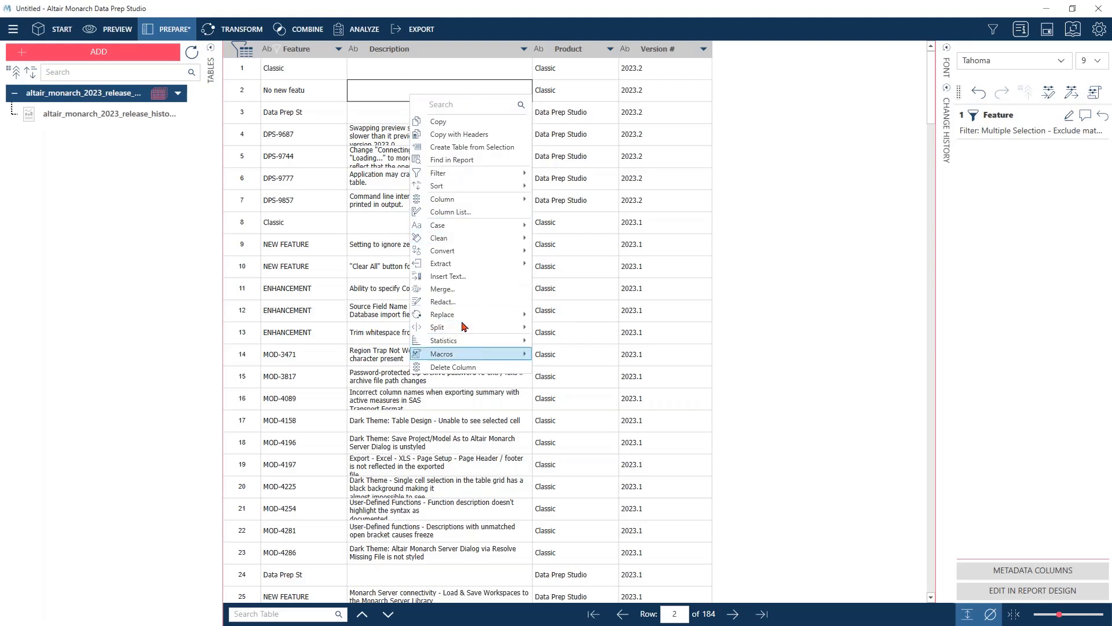
{"action": "left_click", "coordinate": [454, 158]}
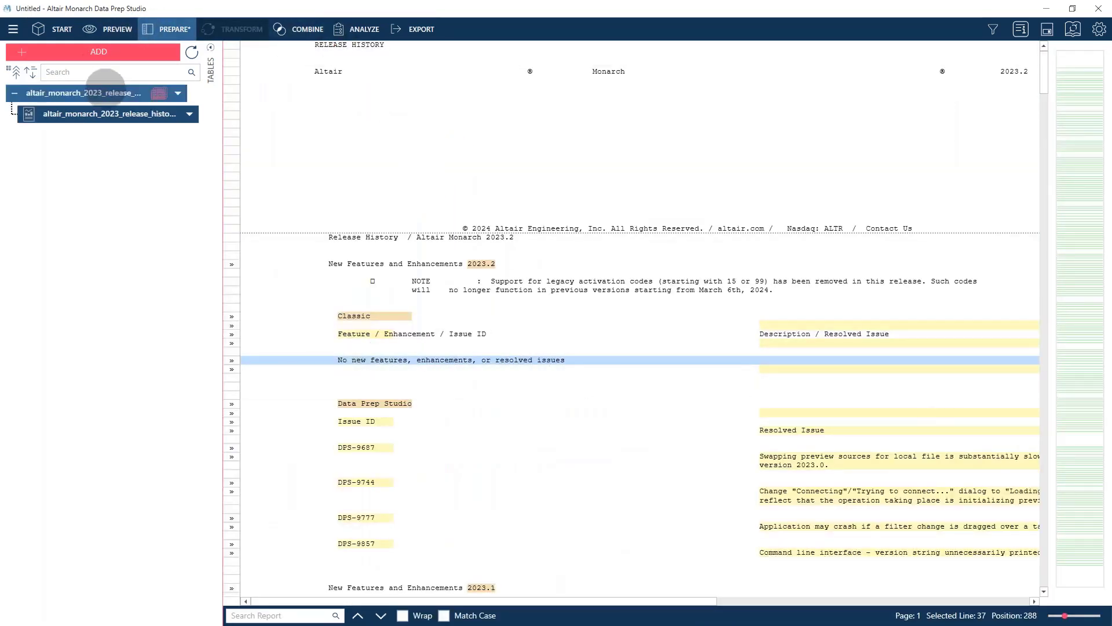
{"action": "left_click", "coordinate": [98, 92]}
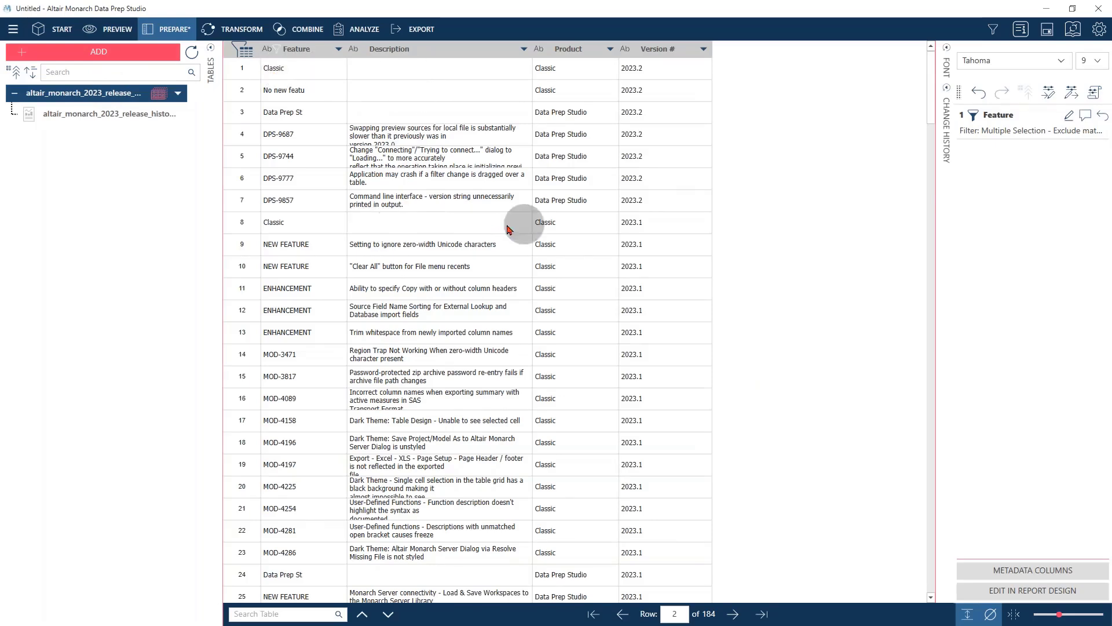
- Filter the Description column with a Multiple Selection expression that excludes the blank value
{"action": "scroll", "coordinate": [453, 316], "scroll_direction": "down", "scroll_amount": 8}
{"action": "scroll", "coordinate": [454, 315], "scroll_direction": "up", "scroll_amount": 5}
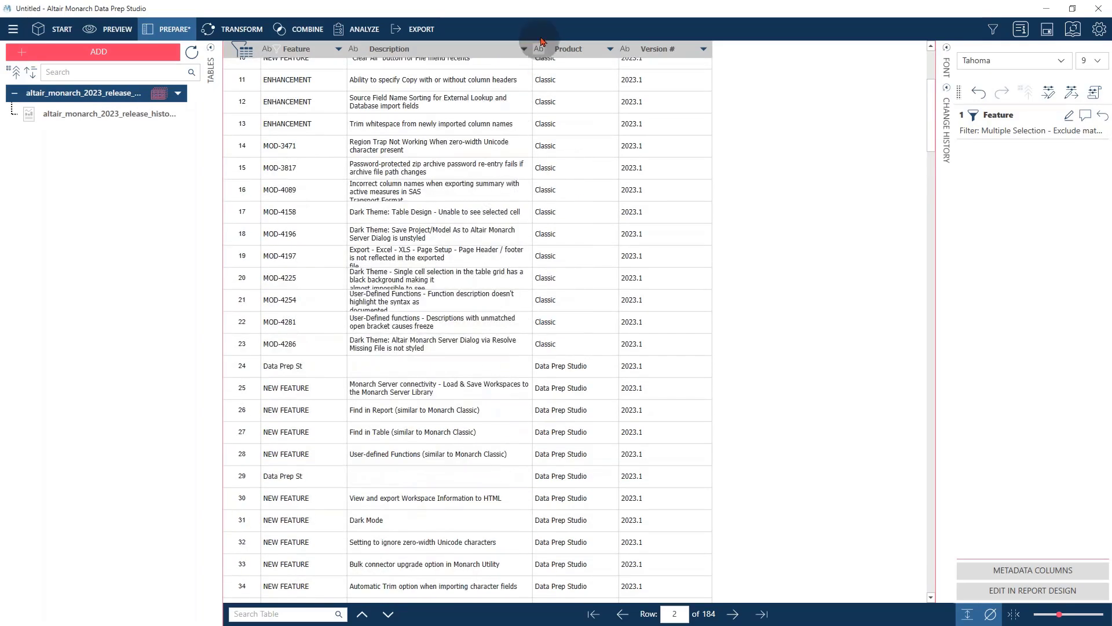
{"action": "left_click", "coordinate": [525, 49]}
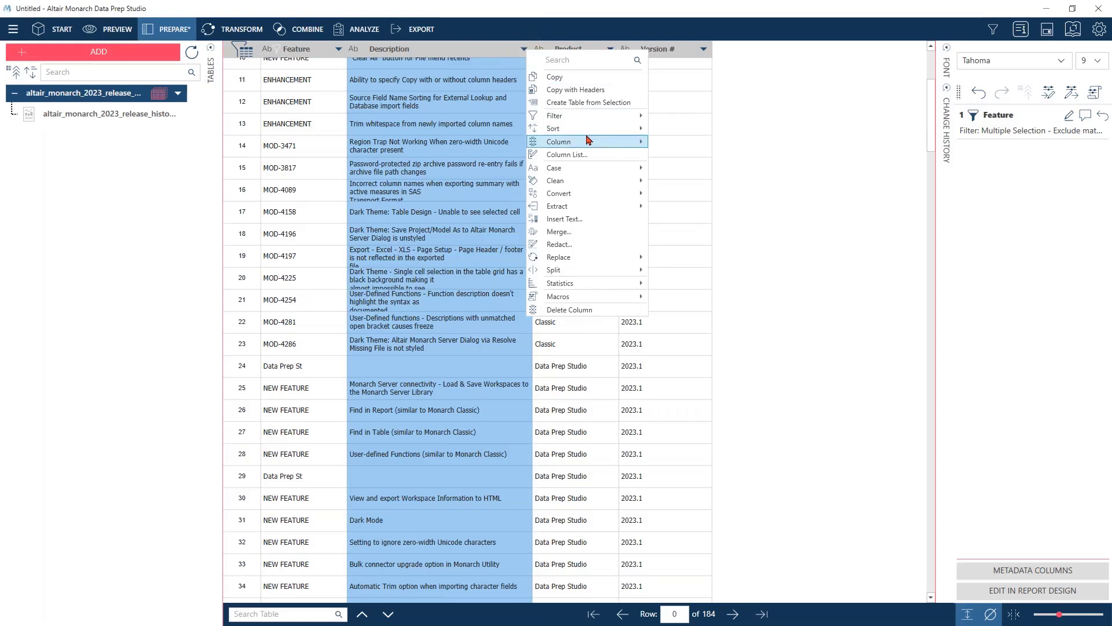
{"action": "mouse_move", "coordinate": [582, 118]}
{"action": "left_click", "coordinate": [680, 115]}
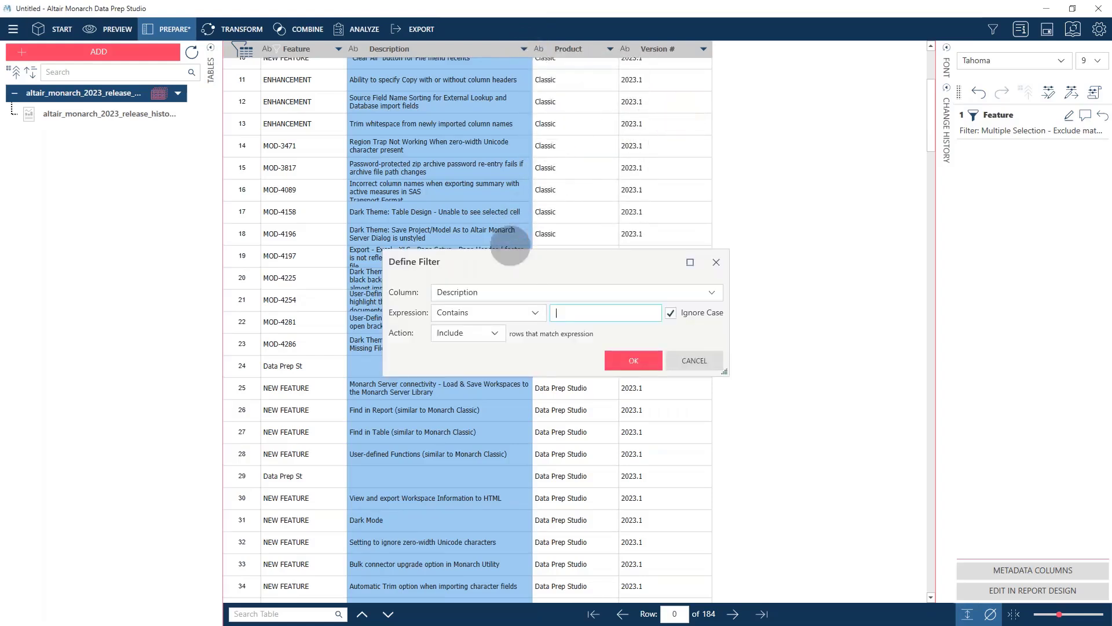
{"action": "left_click", "coordinate": [535, 314]}
{"action": "left_click", "coordinate": [466, 347]}
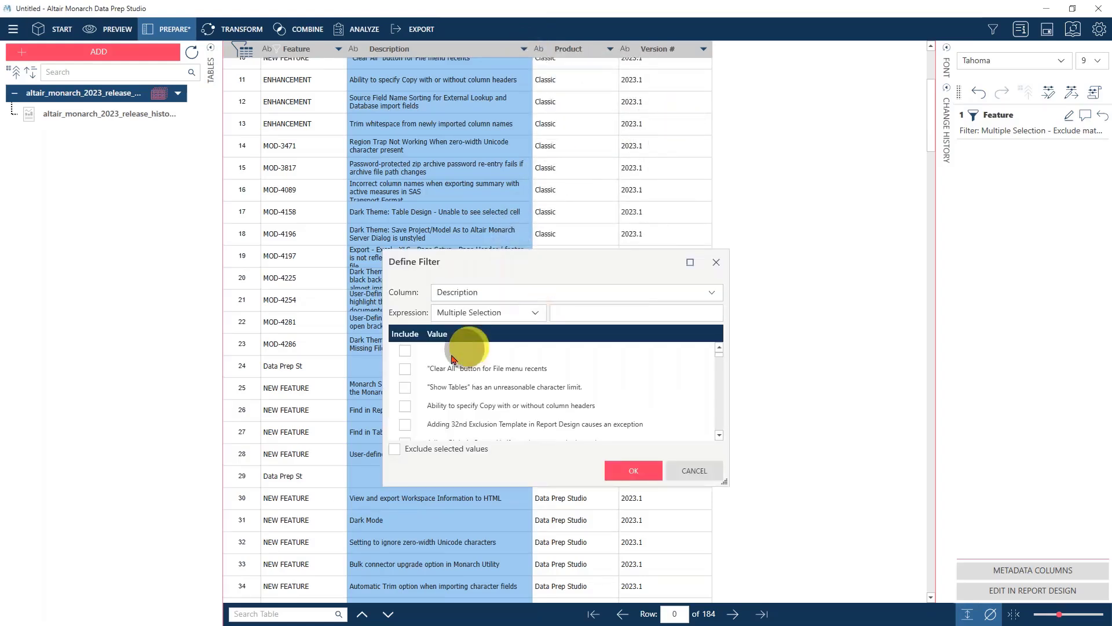
{"action": "left_click", "coordinate": [397, 450]}
{"action": "left_click", "coordinate": [634, 470]}
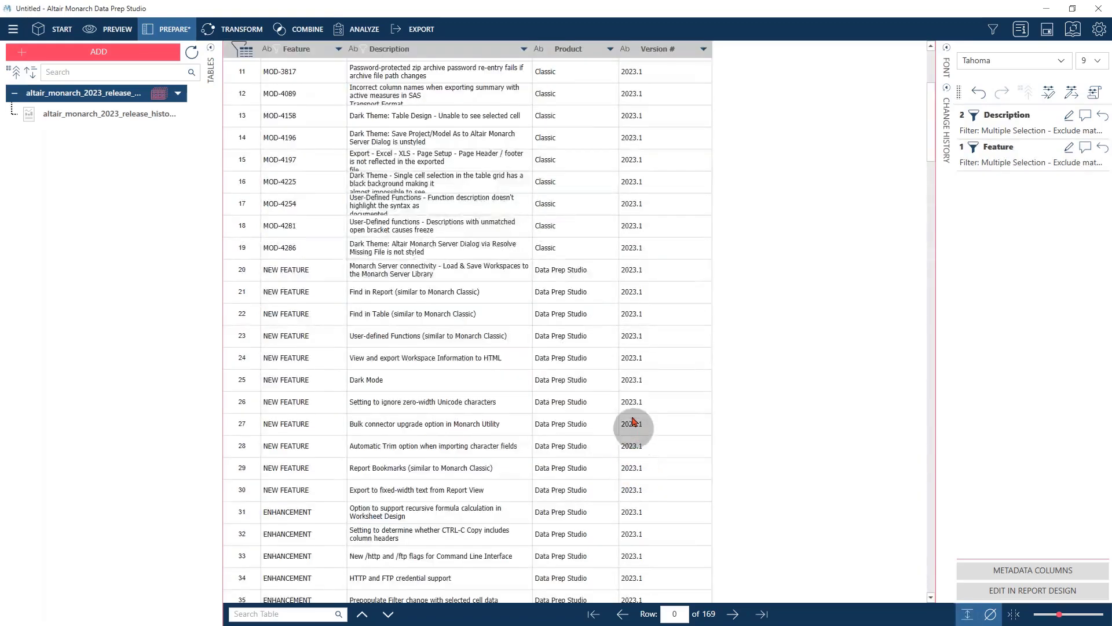
- Review the filtered rows down the table for leftover header lines and for correct Product and Version # values
{"action": "scroll", "coordinate": [633, 421], "scroll_direction": "up", "scroll_amount": 4}
{"action": "scroll", "coordinate": [631, 412], "scroll_direction": "down", "scroll_amount": 10}
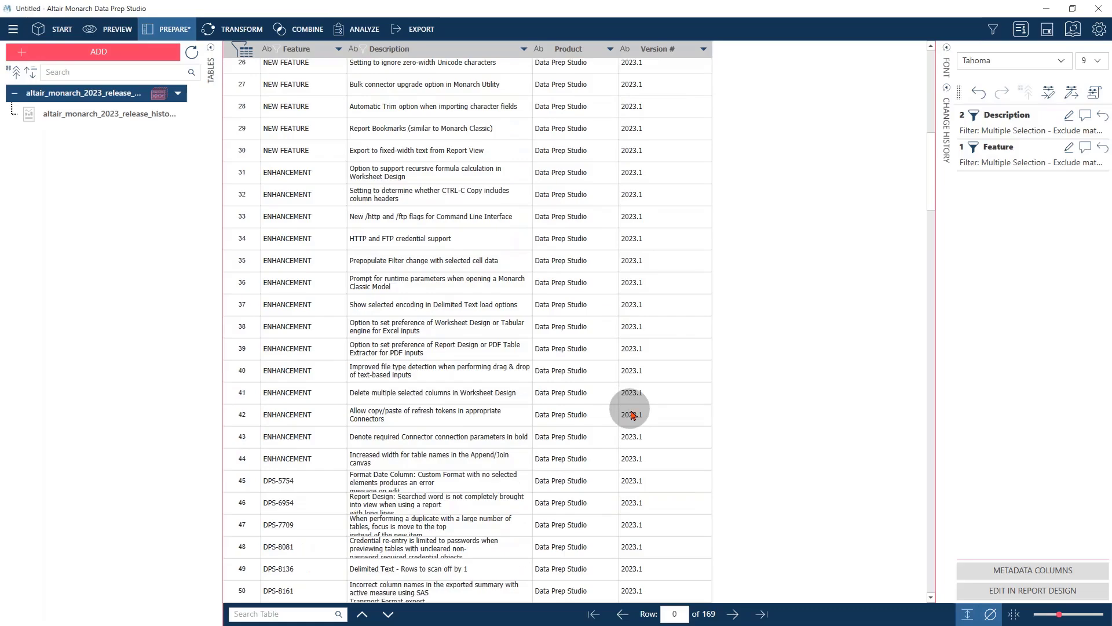
{"action": "scroll", "coordinate": [633, 415], "scroll_direction": "down", "scroll_amount": 5}
{"action": "scroll", "coordinate": [632, 413], "scroll_direction": "down", "scroll_amount": 8}
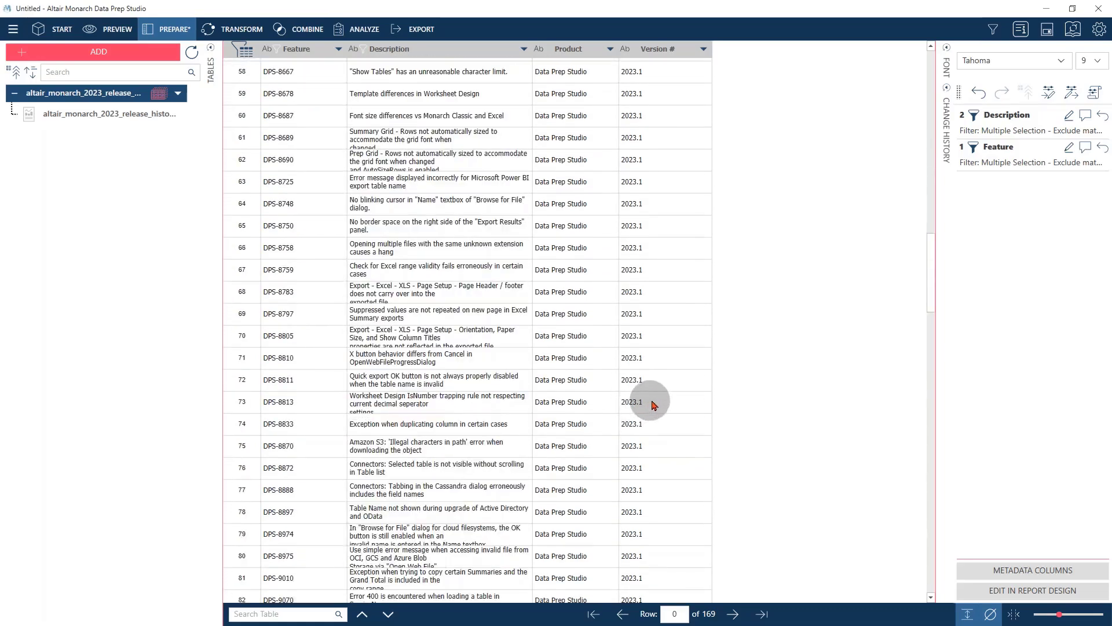
{"action": "scroll", "coordinate": [654, 404], "scroll_direction": "down", "scroll_amount": 11}
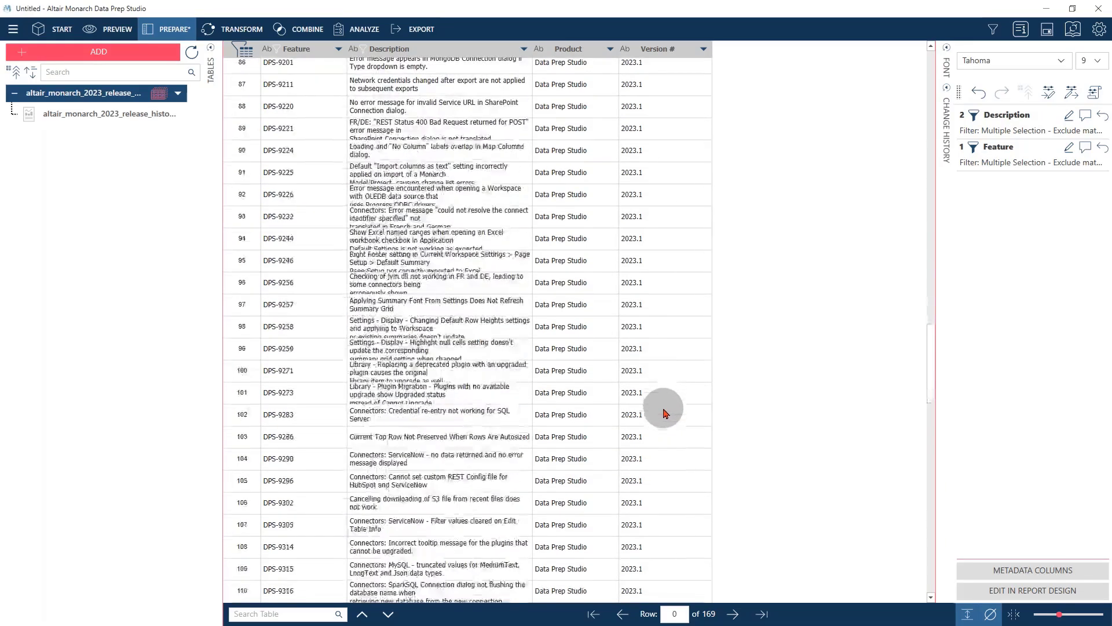
{"action": "scroll", "coordinate": [660, 408], "scroll_direction": "up", "scroll_amount": 20}
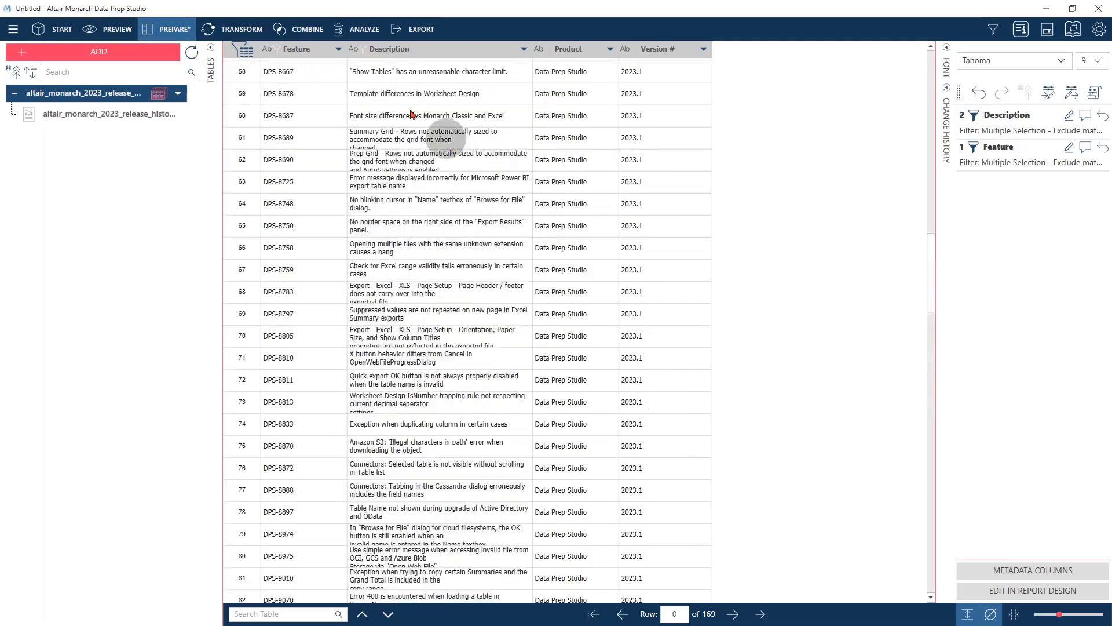
{"action": "scroll", "coordinate": [366, 84], "scroll_direction": "up", "scroll_amount": 9}
- Move the Product column to the front of the table and the Version # column directly after it
{"action": "left_click", "coordinate": [654, 50]}
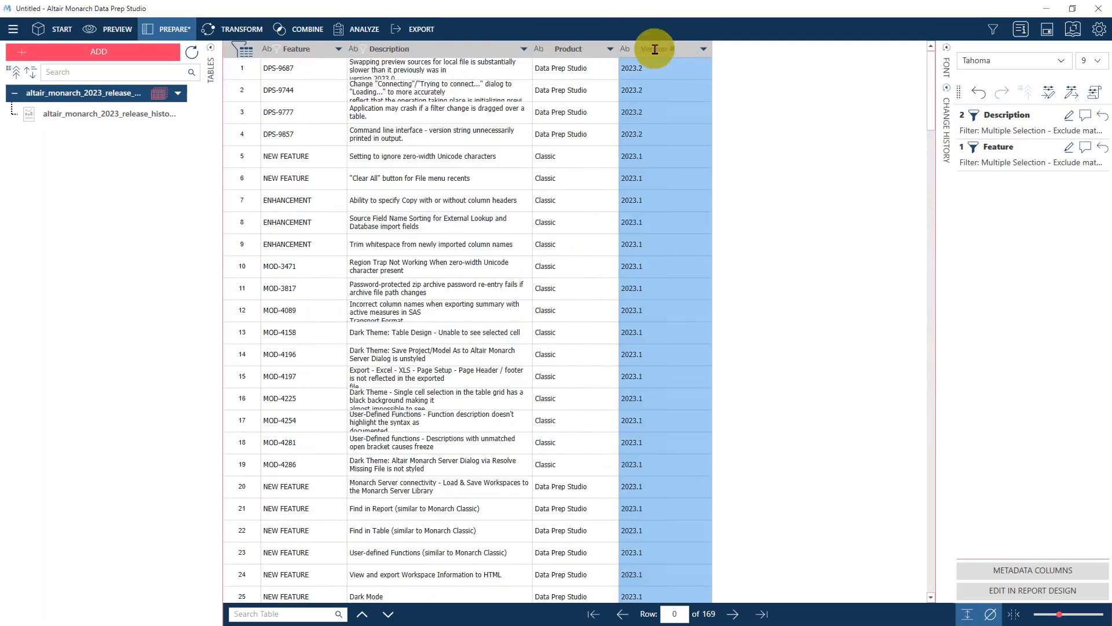
{"action": "mouse_move", "coordinate": [573, 48]}
{"action": "left_mouse_down"}
{"action": "mouse_move", "coordinate": [496, 69]}
{"action": "mouse_move", "coordinate": [263, 68]}
{"action": "left_mouse_up"}
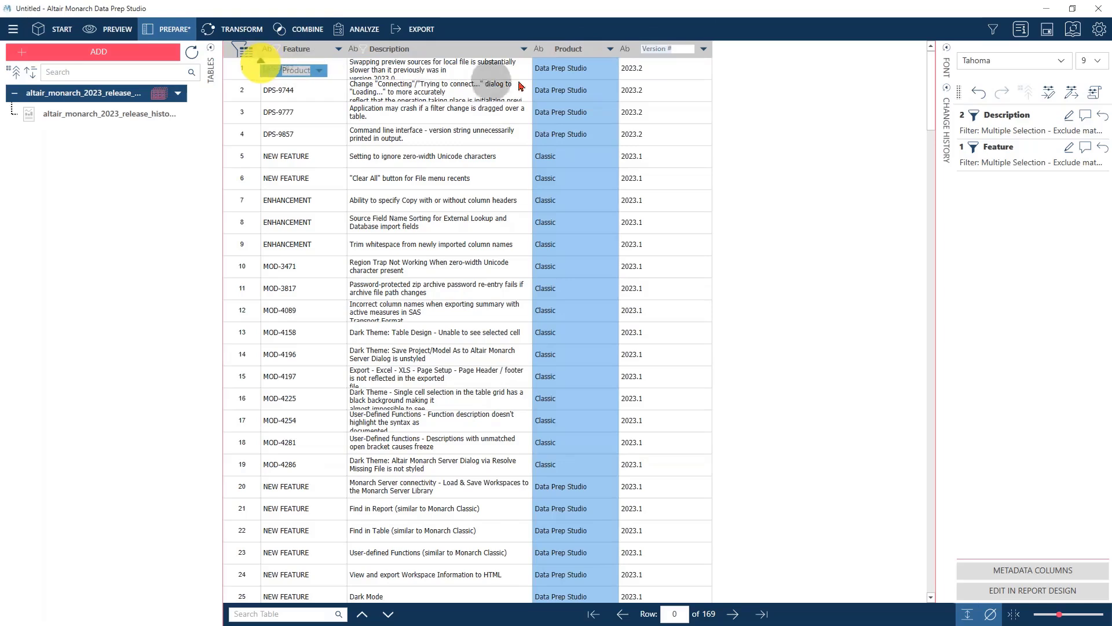
{"action": "left_click", "coordinate": [654, 48]}
{"action": "left_click_drag", "start_coordinate": [653, 49], "coordinate": [377, 55]}
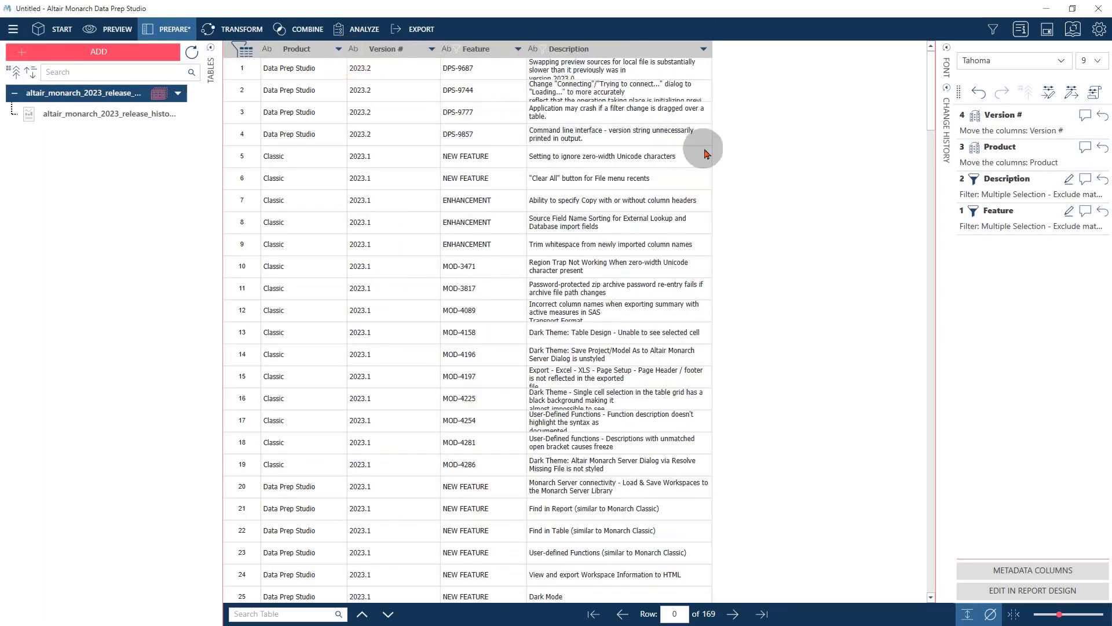
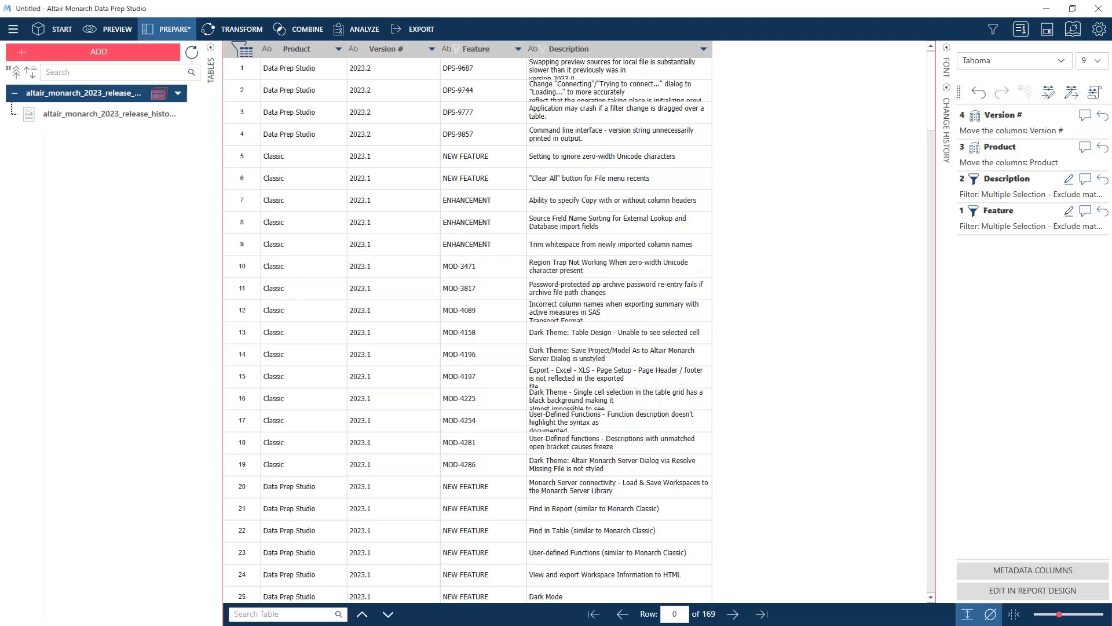
- Inspect the aggregate types that the Group transform offers for the Product text column, and close it without grouping
{"action": "left_click", "coordinate": [239, 31]}
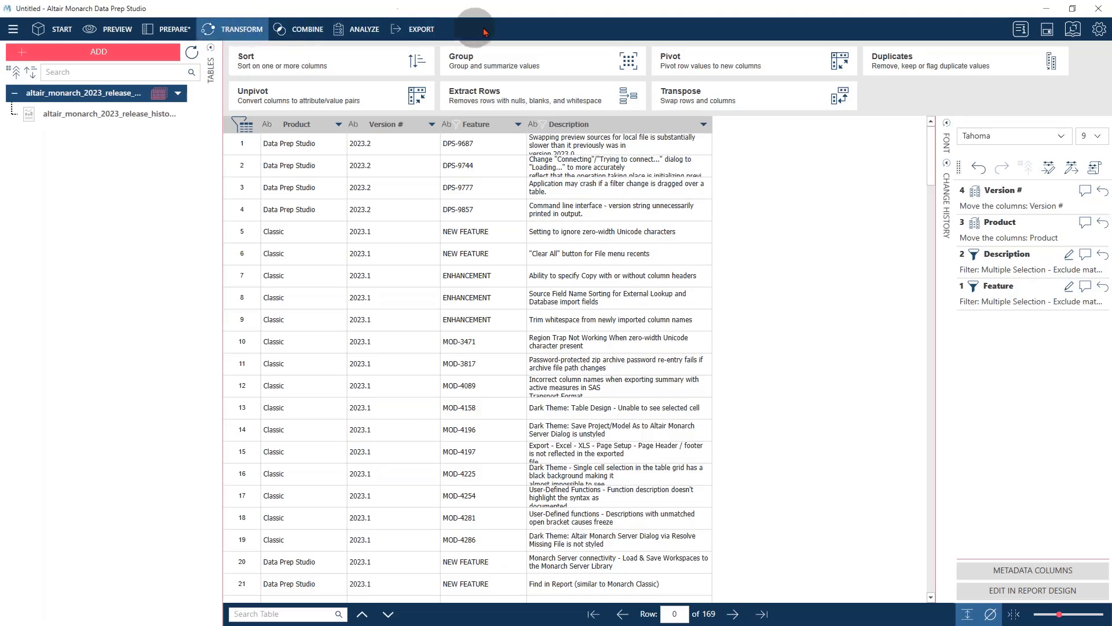
{"action": "left_click", "coordinate": [493, 64]}
{"action": "left_click", "coordinate": [492, 61]}
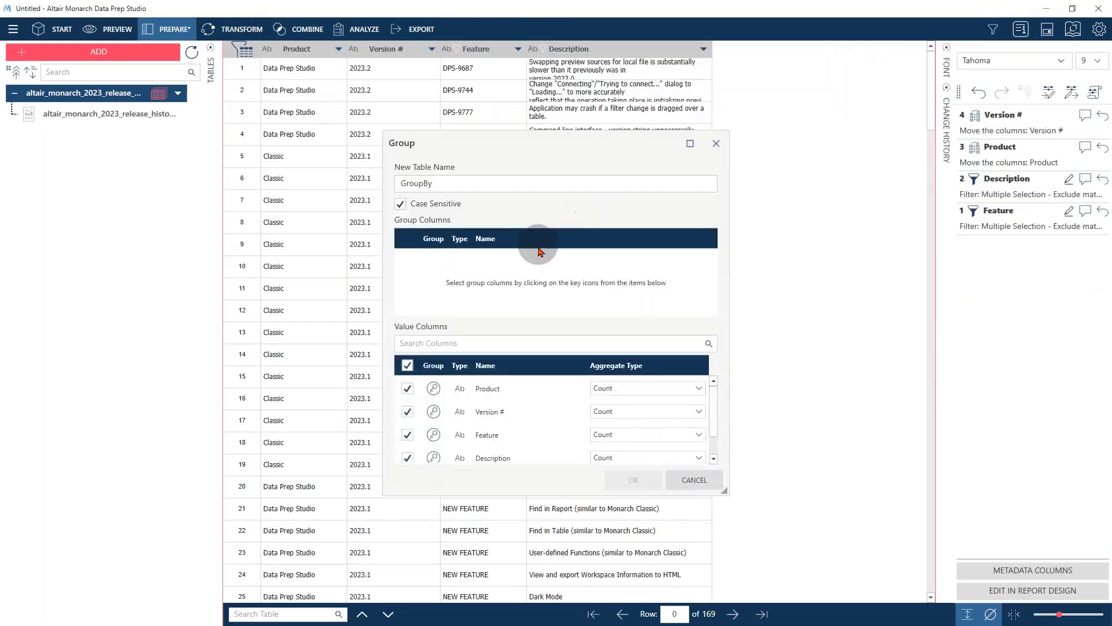
{"action": "left_click", "coordinate": [699, 388]}
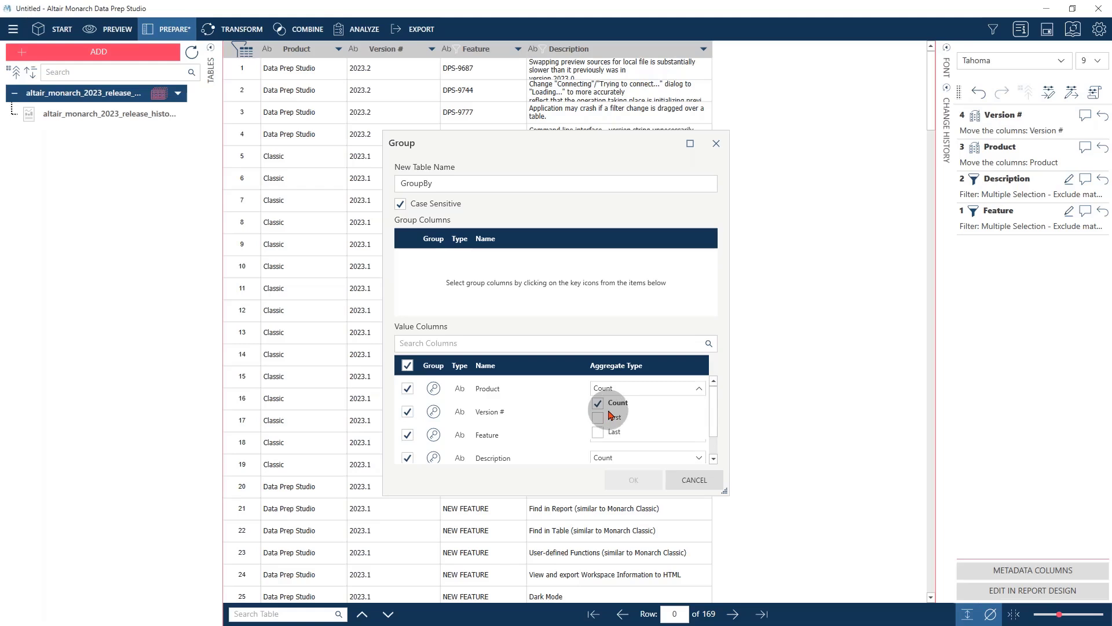
{"action": "left_click", "coordinate": [712, 481]}
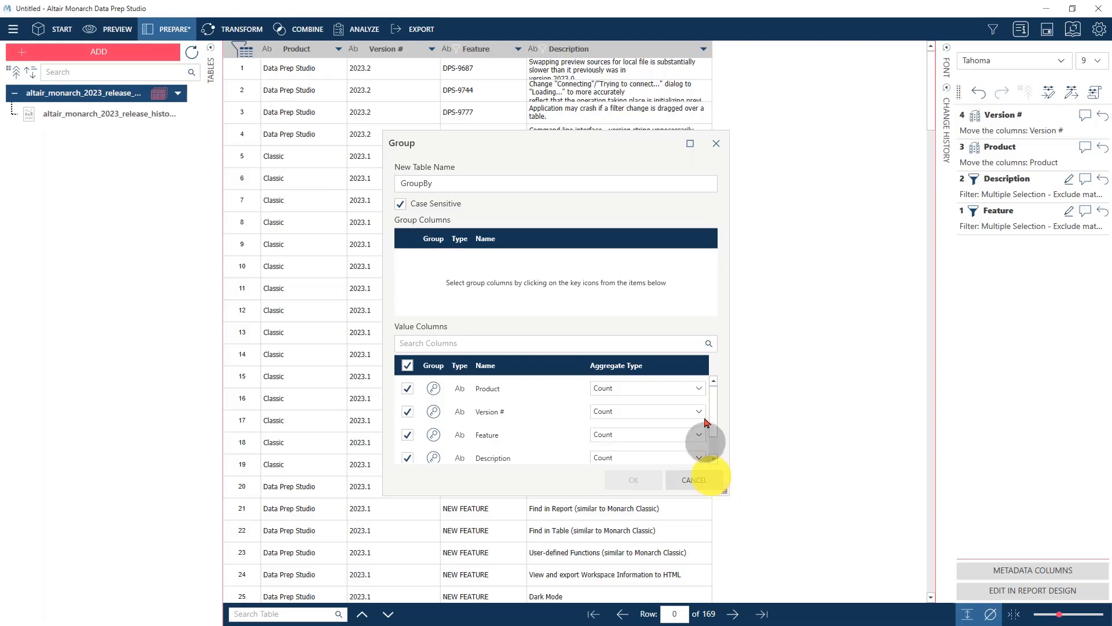
{"action": "left_click", "coordinate": [716, 143]}
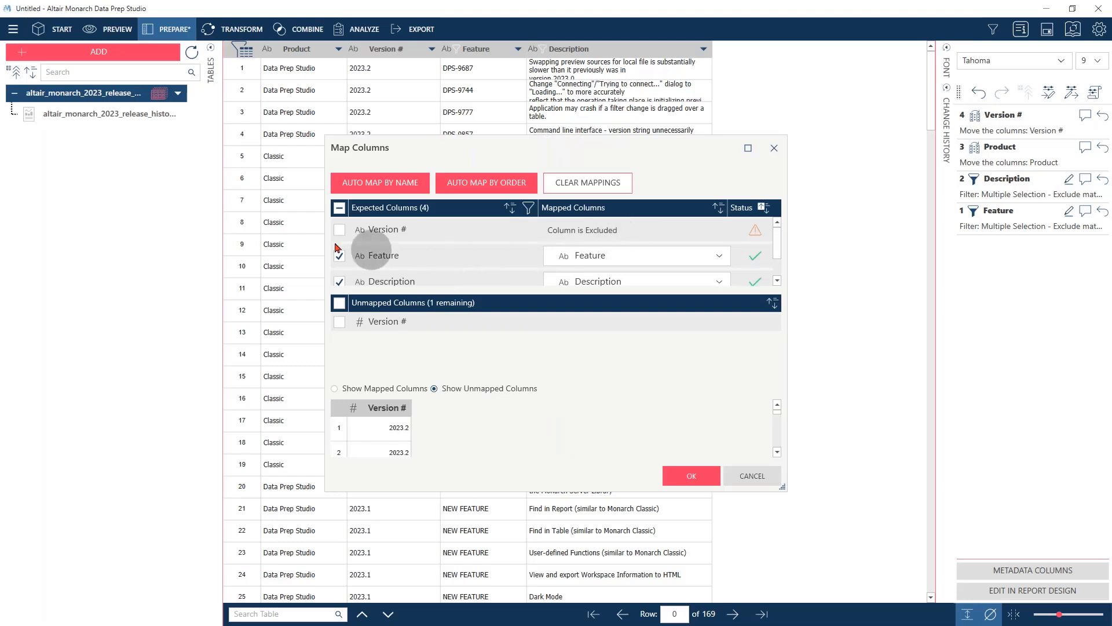
- Include the unmapped numeric Version # column in the column mapping and apply the mapping
{"action": "left_click", "coordinate": [341, 322]}
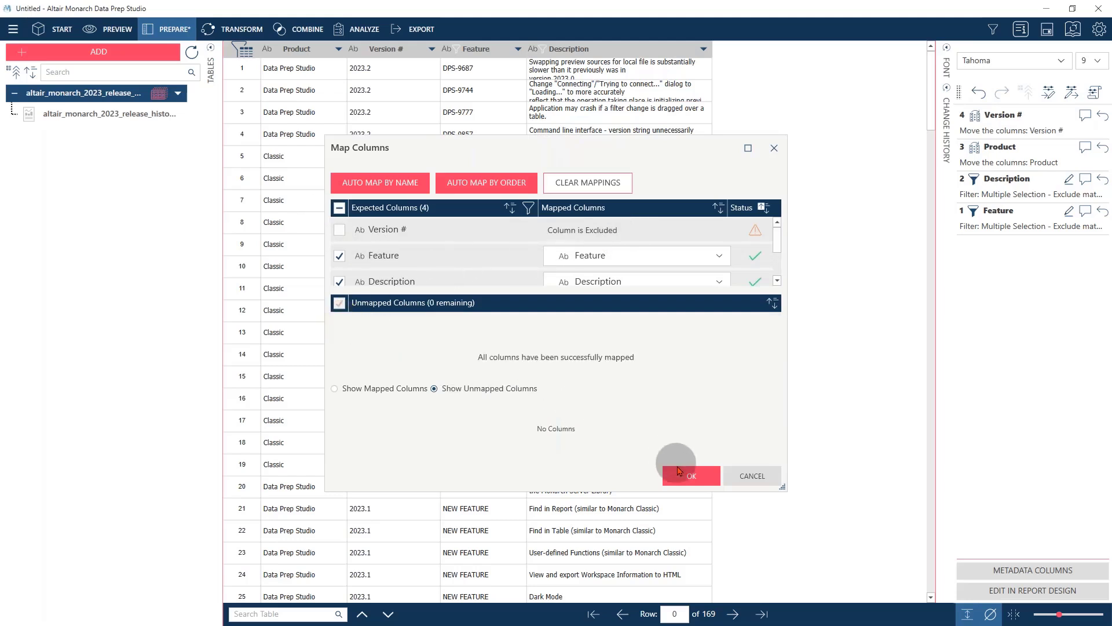
{"action": "left_click", "coordinate": [677, 474]}
{"action": "left_click", "coordinate": [607, 364]}
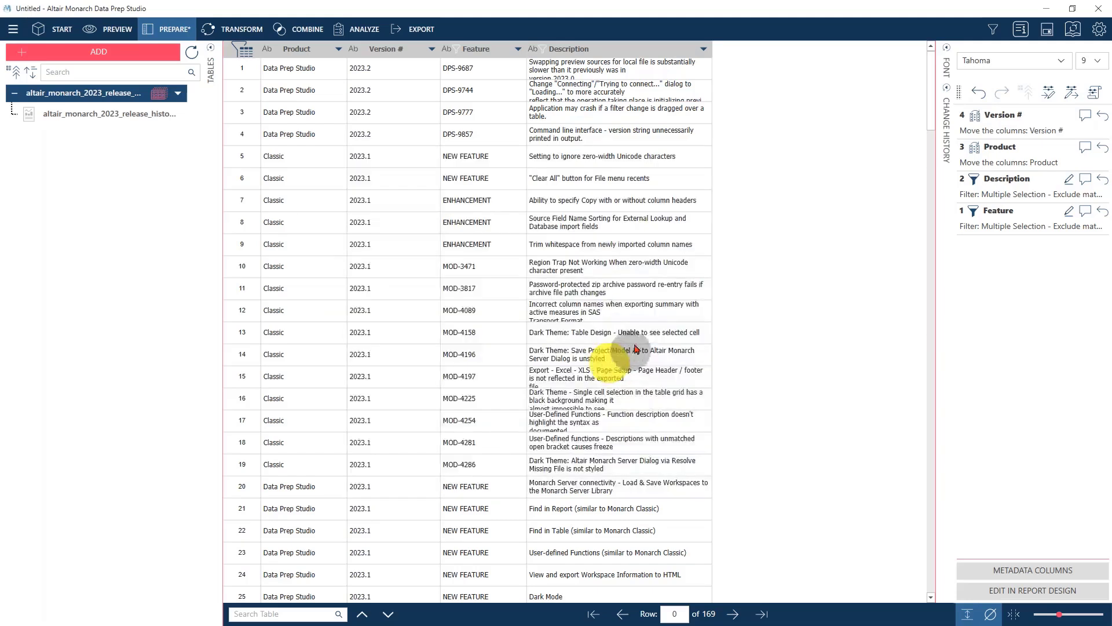
{"action": "left_click", "coordinate": [431, 53]}
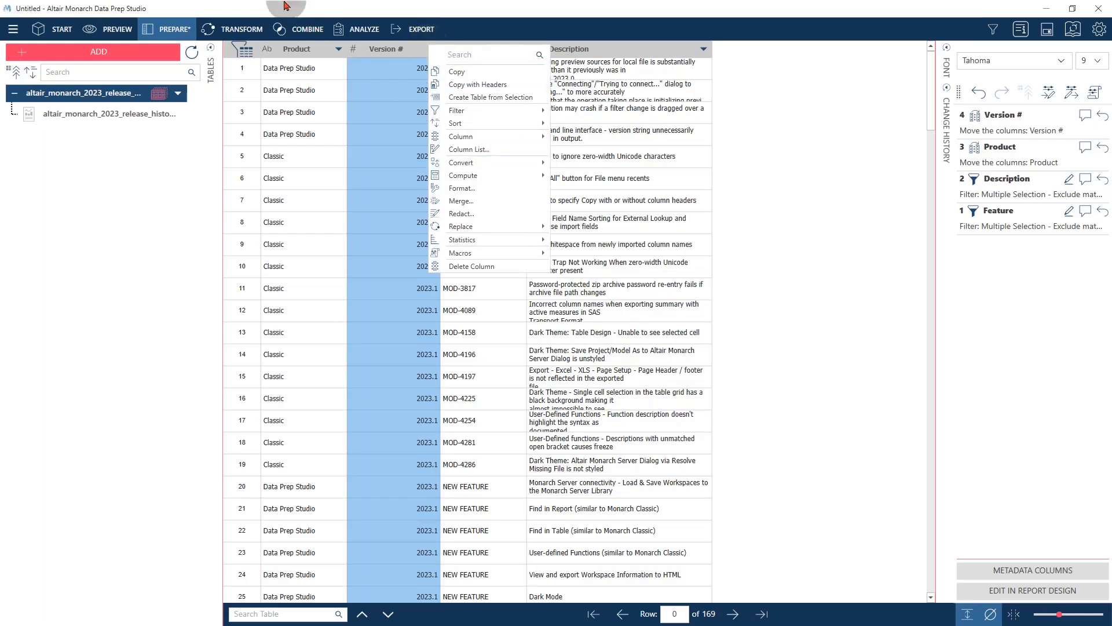
{"action": "left_click", "coordinate": [242, 29]}
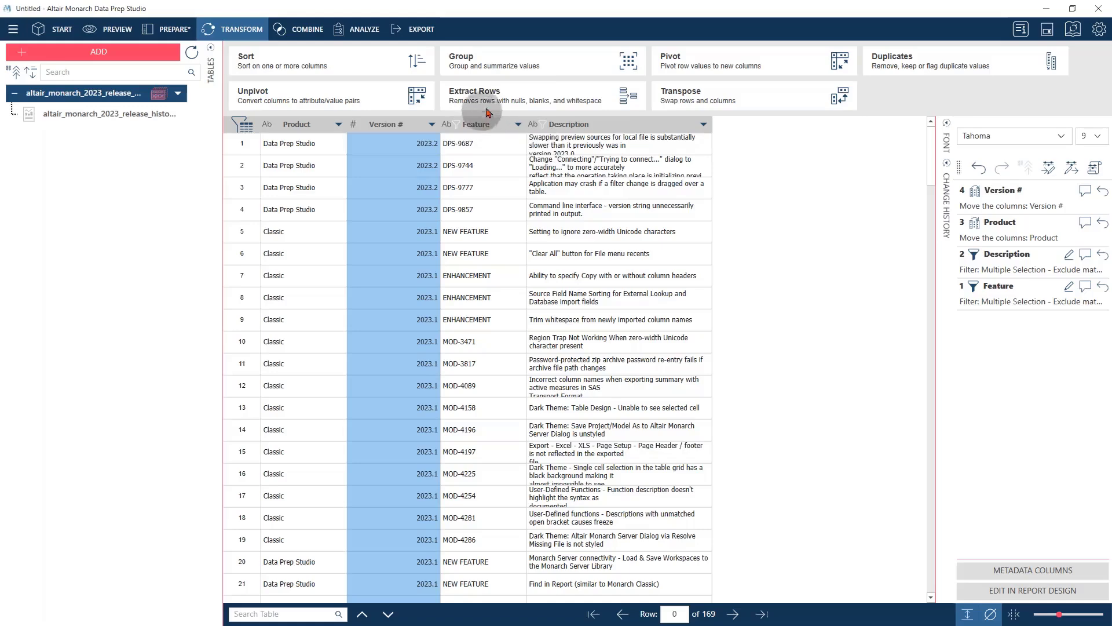
{"action": "left_click", "coordinate": [502, 65]}
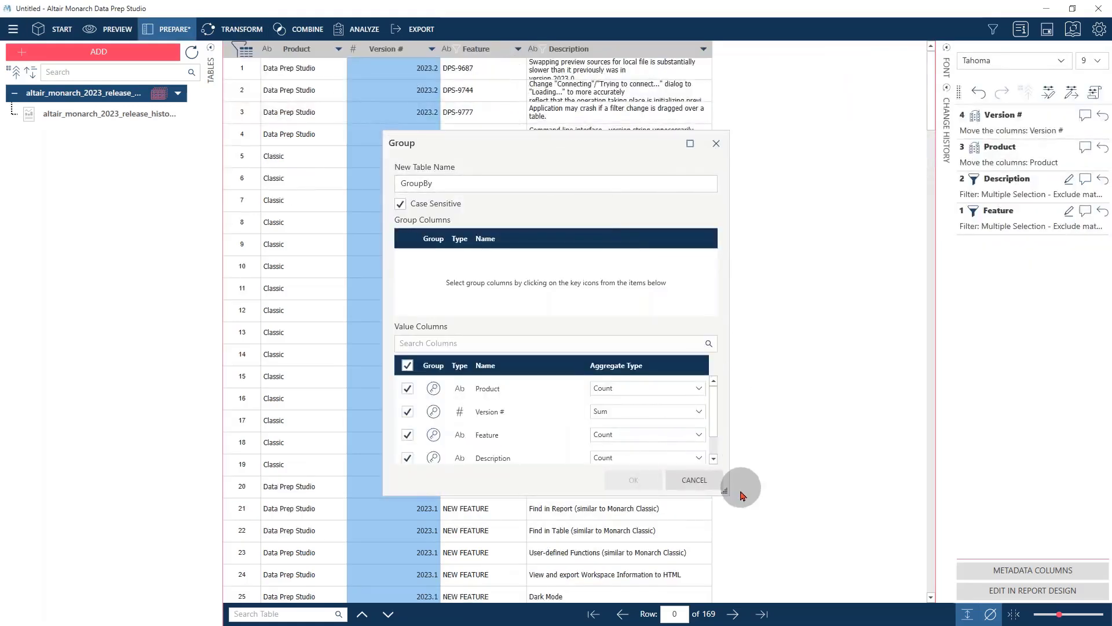
{"action": "left_click", "coordinate": [707, 480]}
- Show the column statistics for Version #
{"action": "left_click", "coordinate": [433, 52]}
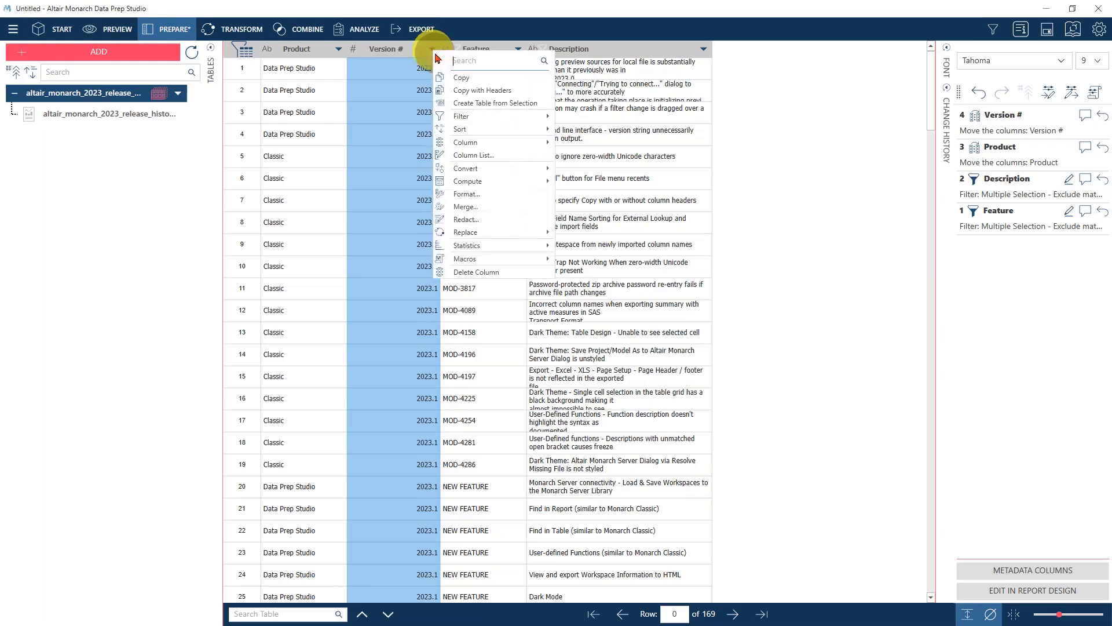
{"action": "left_click", "coordinate": [467, 245]}
{"action": "left_click", "coordinate": [597, 247]}
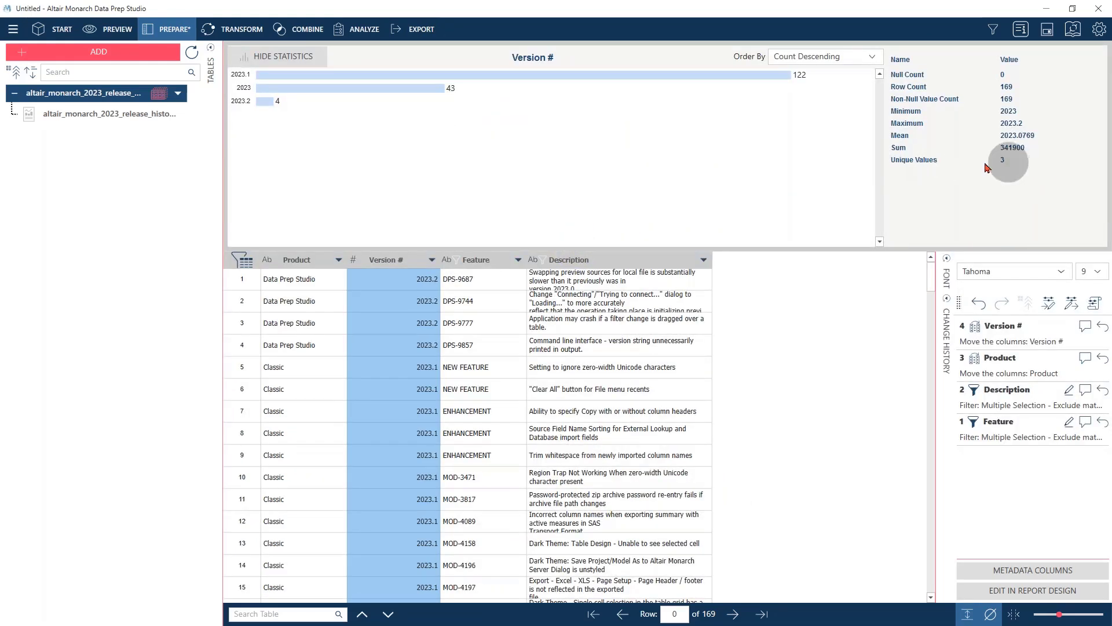
- Inspect the aggregate types that the Group transform offers for the numeric Version # column, and close it without grouping
{"action": "left_click", "coordinate": [257, 32]}
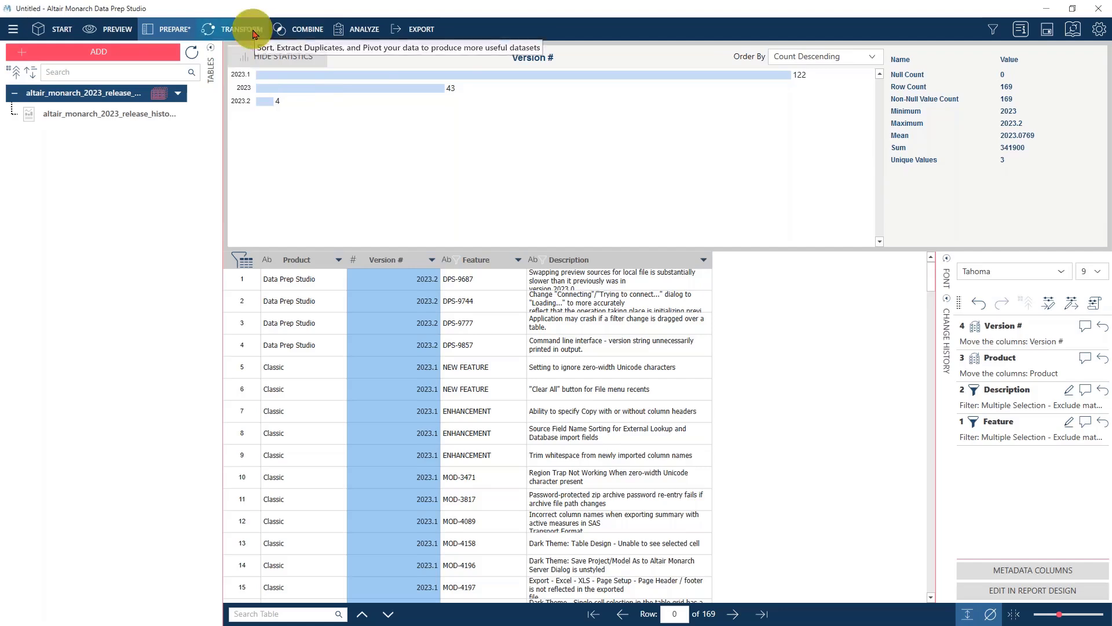
{"action": "left_click", "coordinate": [533, 67]}
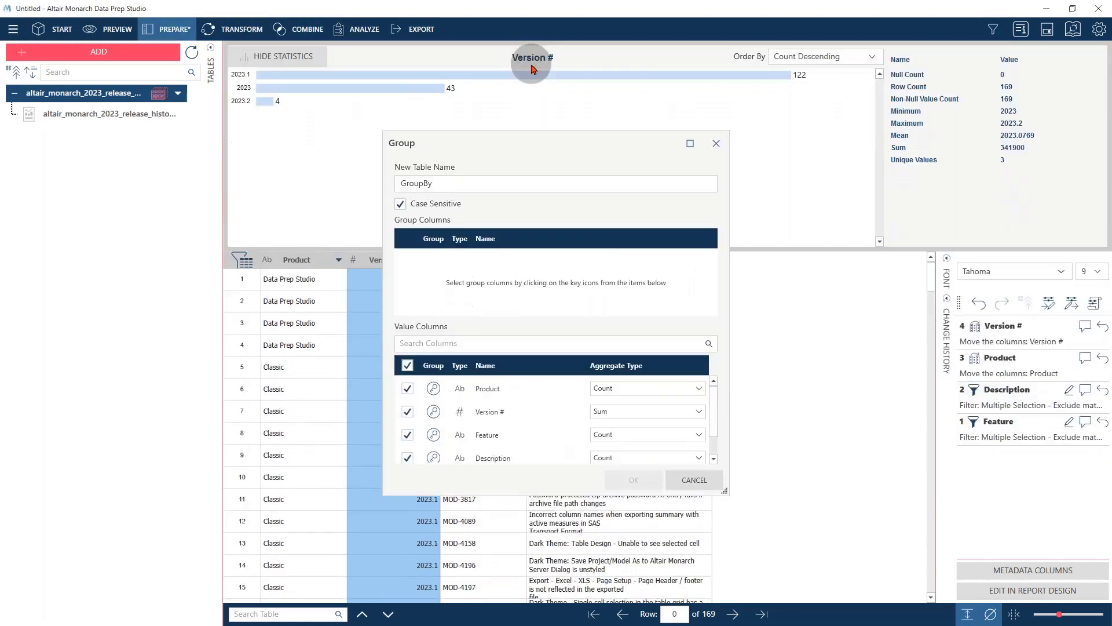
{"action": "left_click", "coordinate": [699, 411]}
{"action": "mouse_move", "coordinate": [700, 442]}
{"action": "left_mouse_down"}
{"action": "mouse_move", "coordinate": [703, 455]}
{"action": "mouse_move", "coordinate": [700, 440]}
{"action": "left_mouse_up"}
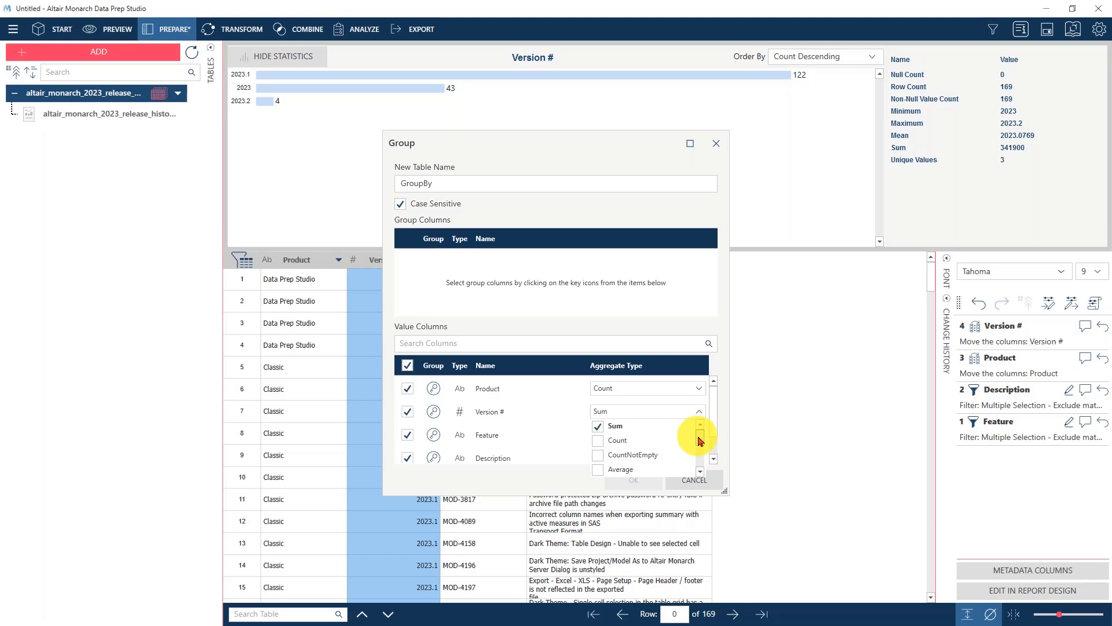
{"action": "left_click_drag", "start_coordinate": [700, 440], "coordinate": [701, 461]}
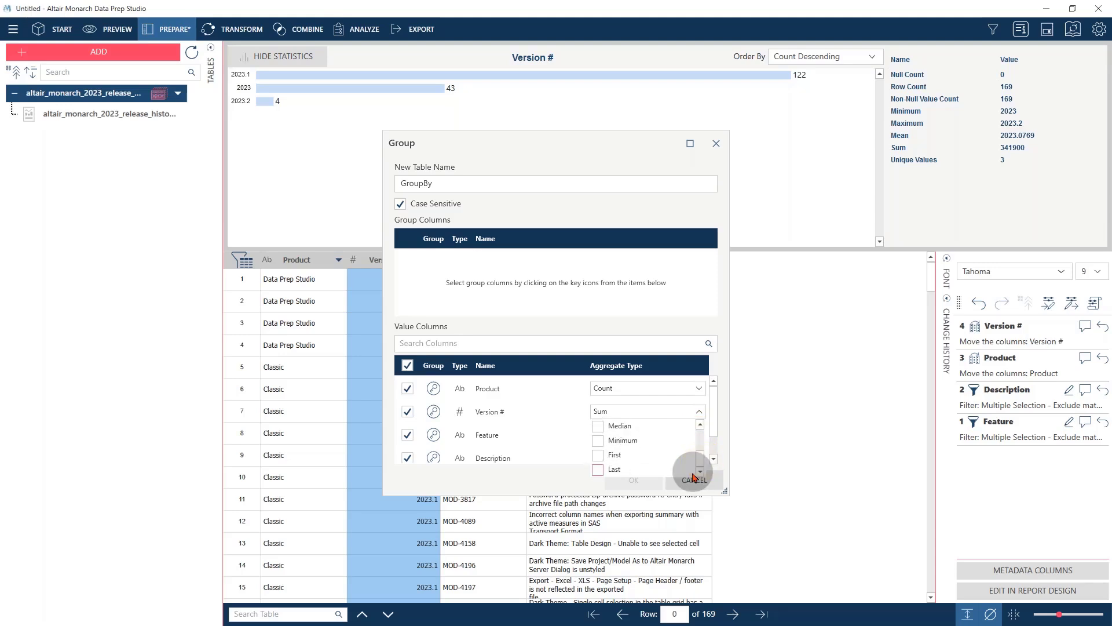
{"action": "left_click", "coordinate": [693, 479]}
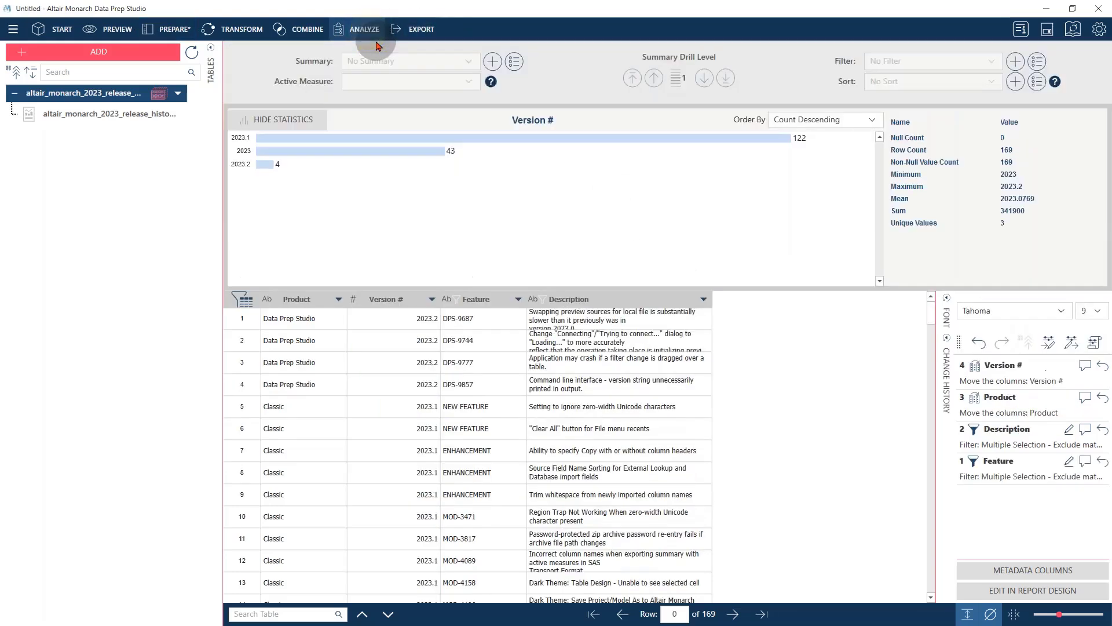
- Start a new summary, inspect the calculations offered for a Version # measure, and remove that measure
{"action": "left_click", "coordinate": [363, 29]}
{"action": "left_click", "coordinate": [493, 61]}
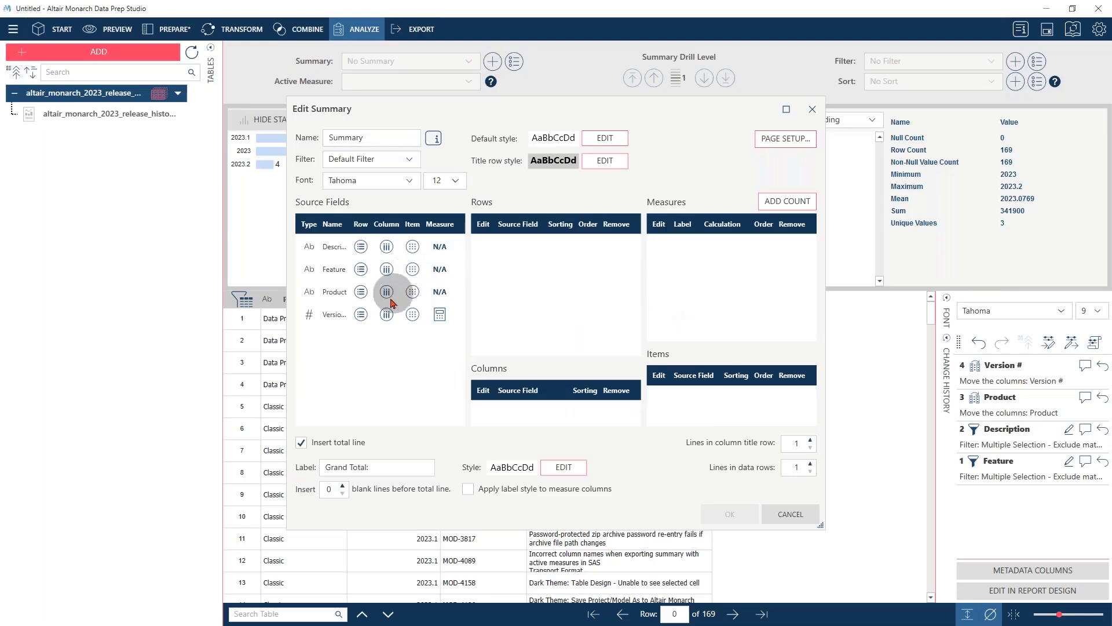
{"action": "left_click", "coordinate": [440, 314]}
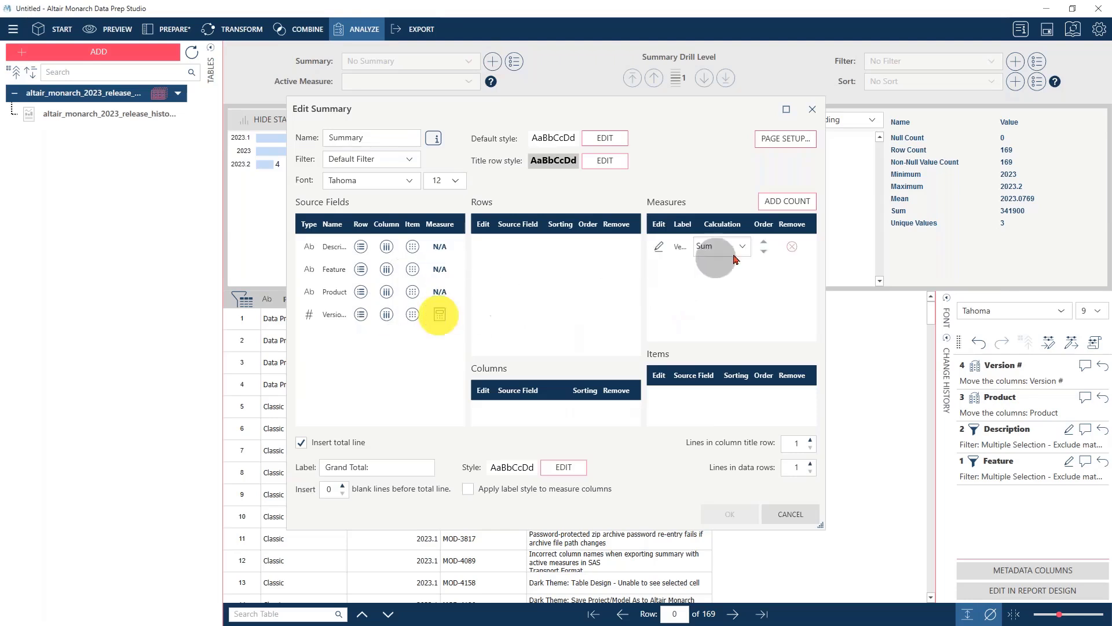
{"action": "left_click", "coordinate": [744, 247]}
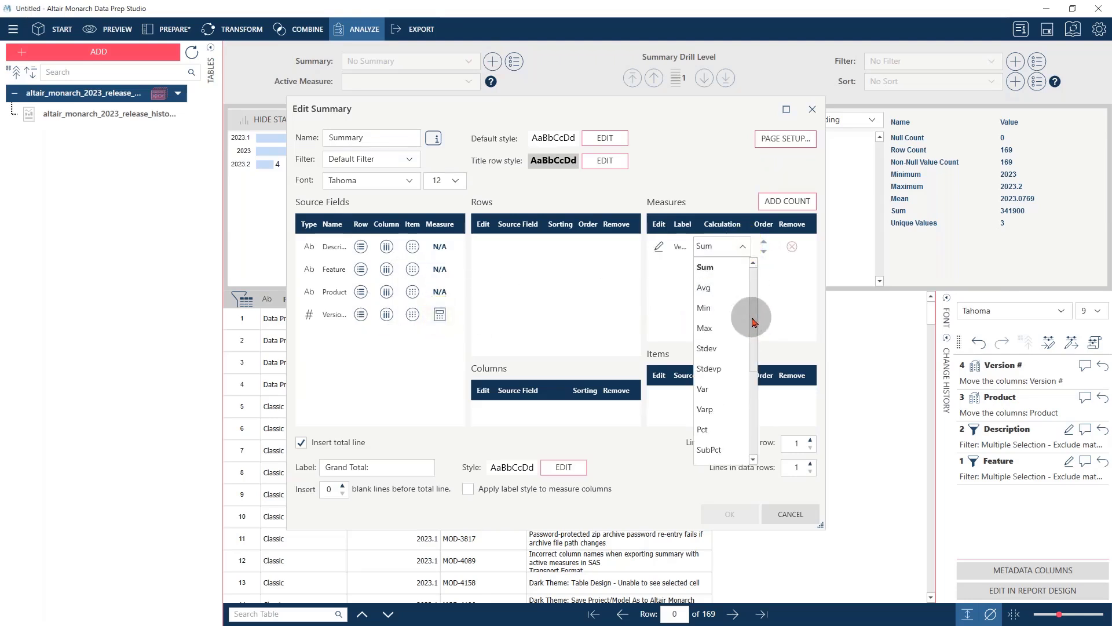
{"action": "left_click_drag", "start_coordinate": [753, 323], "coordinate": [759, 290]}
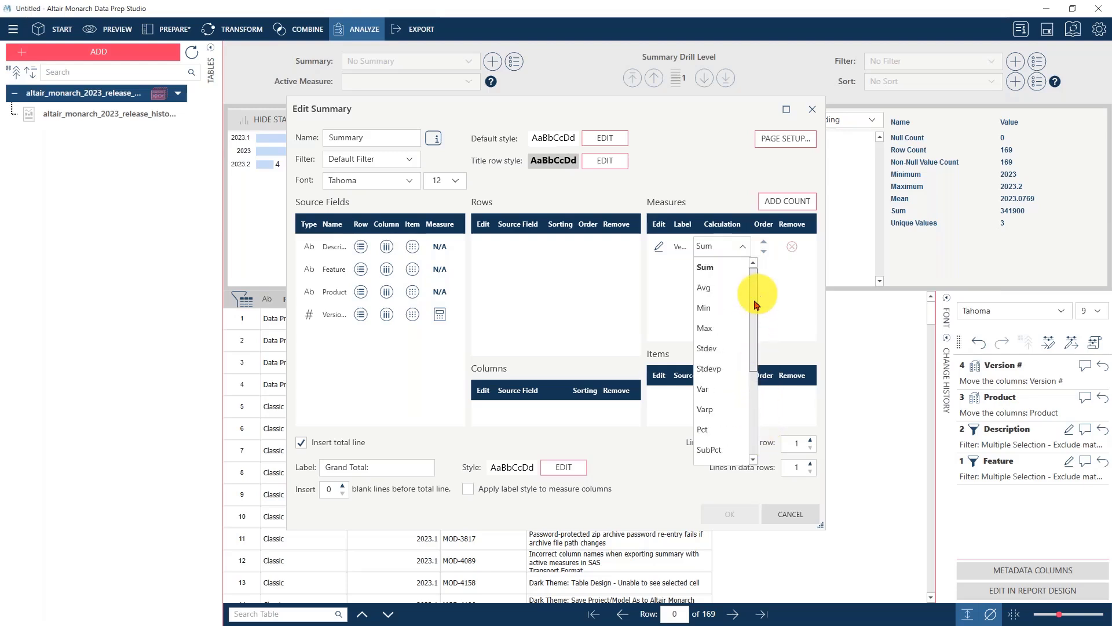
{"action": "left_click", "coordinate": [795, 513]}
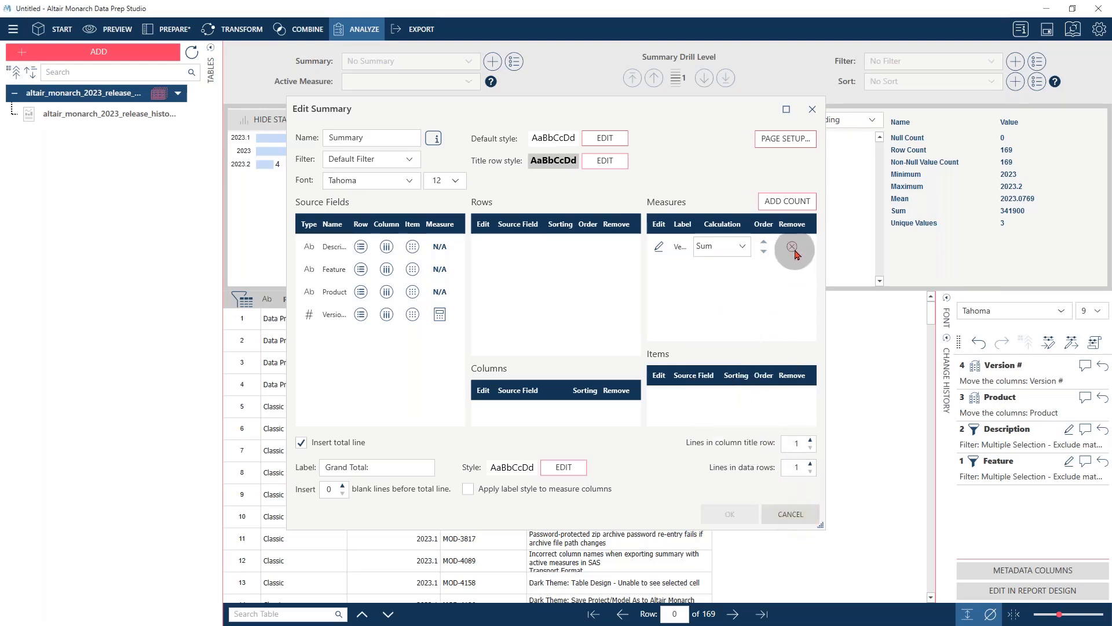
{"action": "left_click", "coordinate": [792, 246]}
{"action": "left_click", "coordinate": [554, 299]}
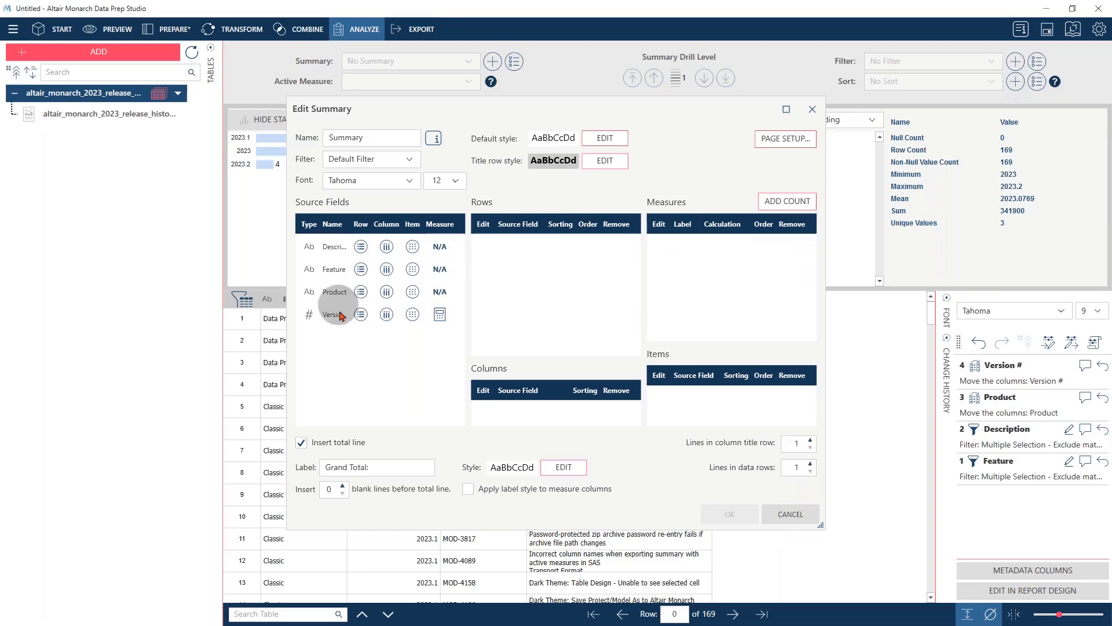
- Build the summary with Version # as the row field and a Count measure
{"action": "left_click", "coordinate": [361, 314]}
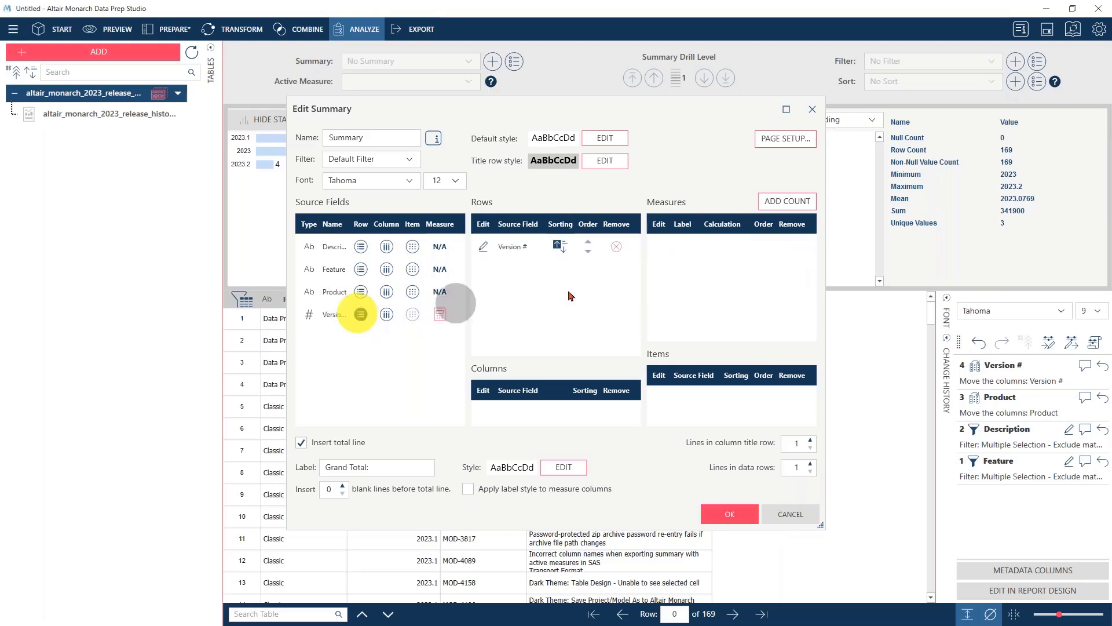
{"action": "left_click", "coordinate": [787, 201]}
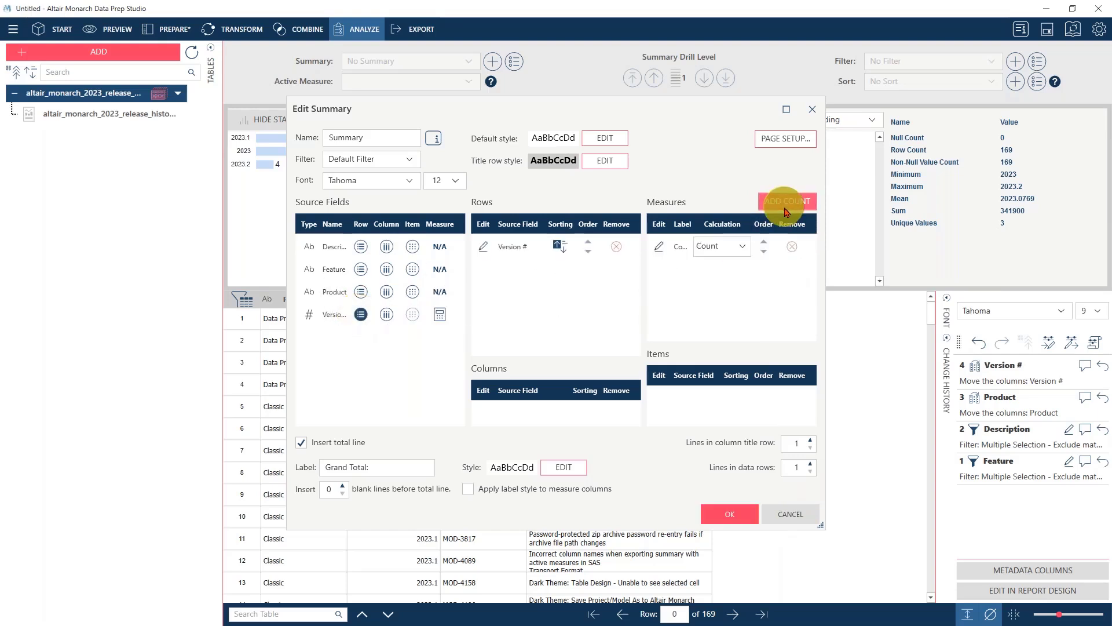
{"action": "left_click", "coordinate": [729, 513]}
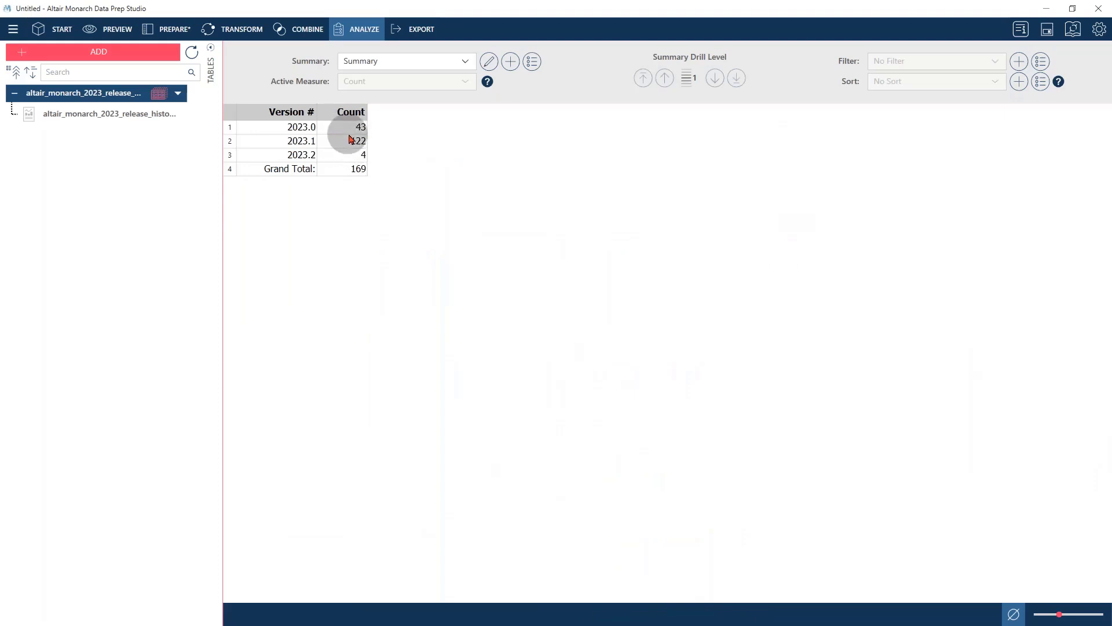
- Reopen the summary for editing and inspect the calculation types available for its Count measure
{"action": "left_click", "coordinate": [491, 61]}
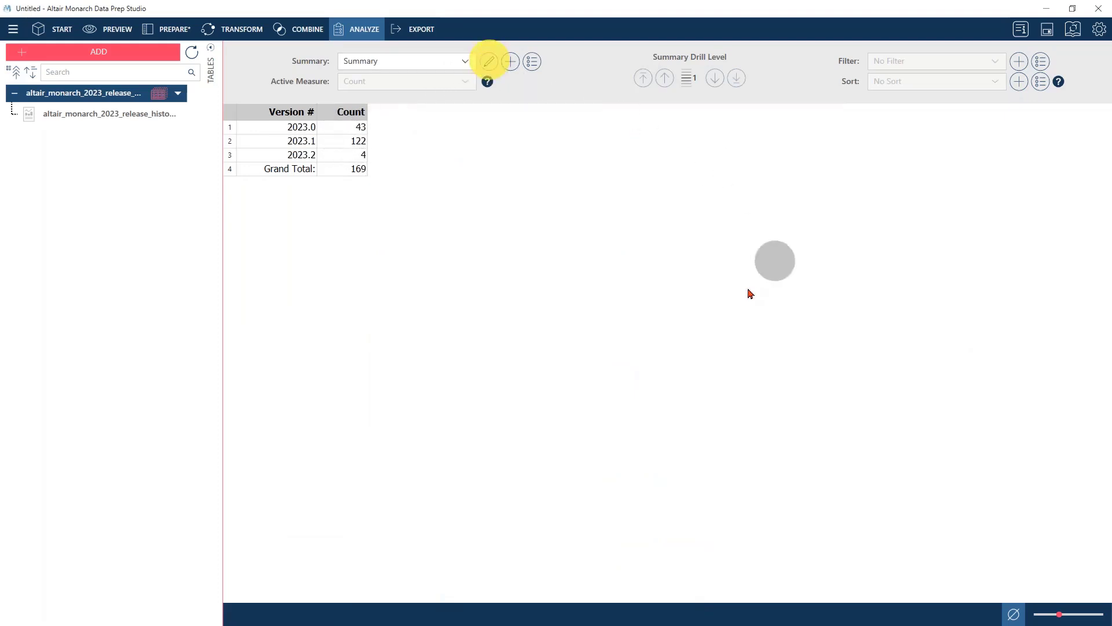
{"action": "left_click", "coordinate": [749, 245]}
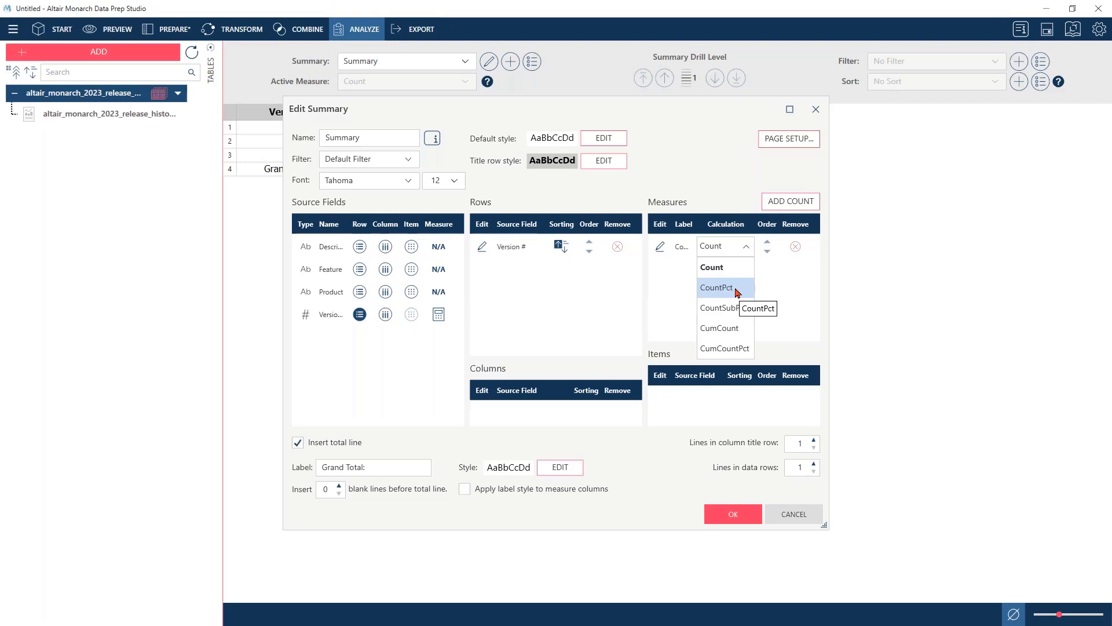
{"action": "left_click", "coordinate": [673, 256]}
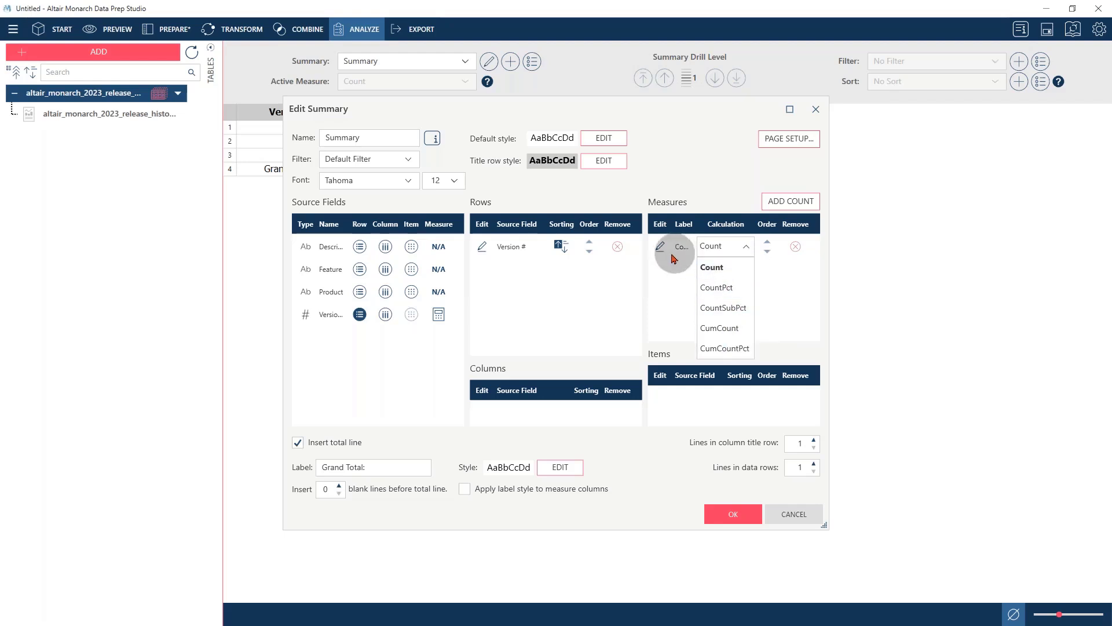
- Try to replace the Count measure's expression with the Unique() function, and cancel the measure edit
{"action": "left_click", "coordinate": [664, 248]}
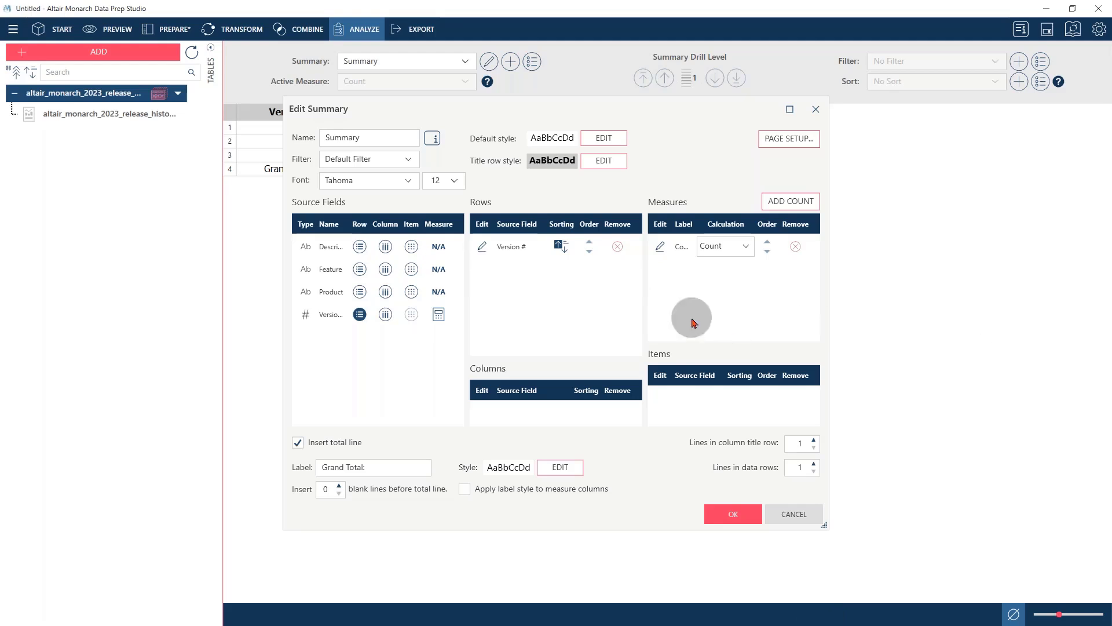
{"action": "left_click", "coordinate": [662, 248]}
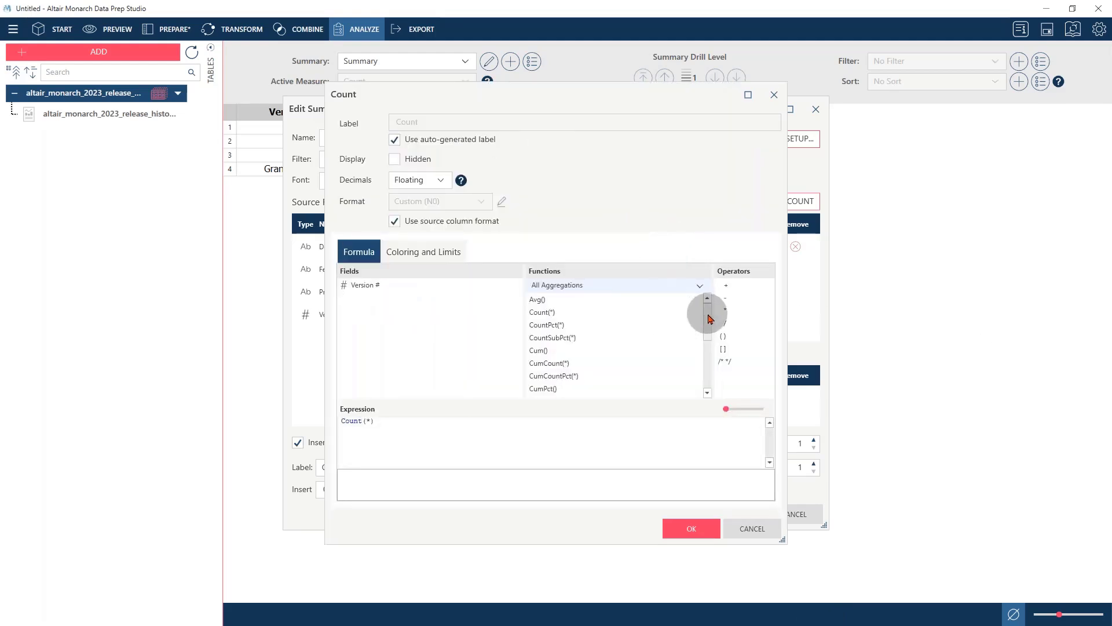
{"action": "left_click_drag", "start_coordinate": [706, 317], "coordinate": [709, 368]}
{"action": "left_click", "coordinate": [544, 363]}
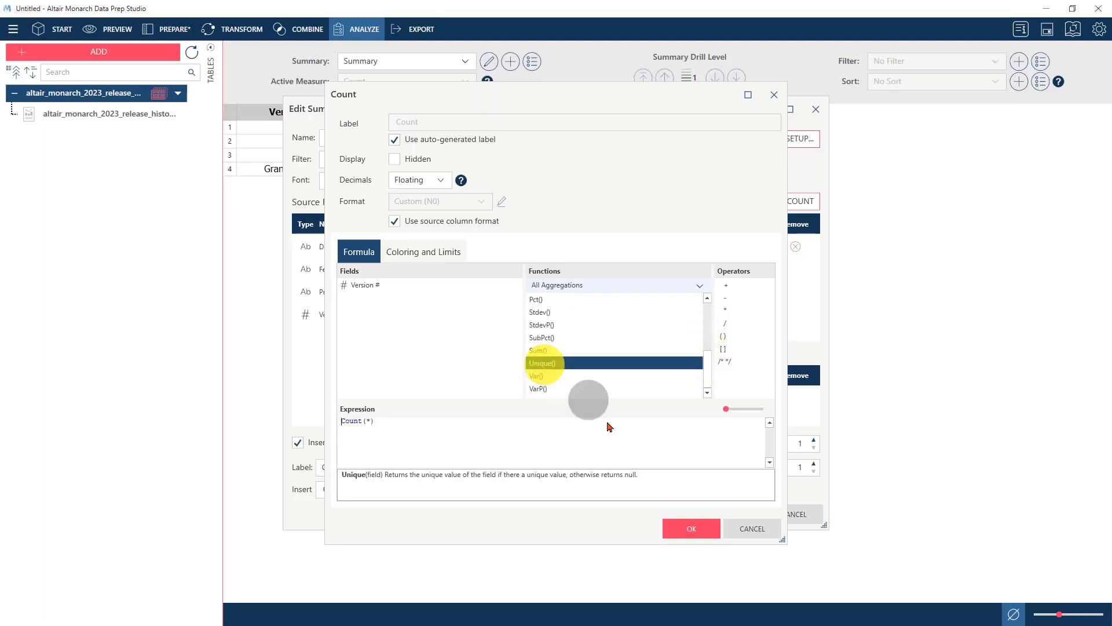
{"action": "double_click", "coordinate": [547, 363]}
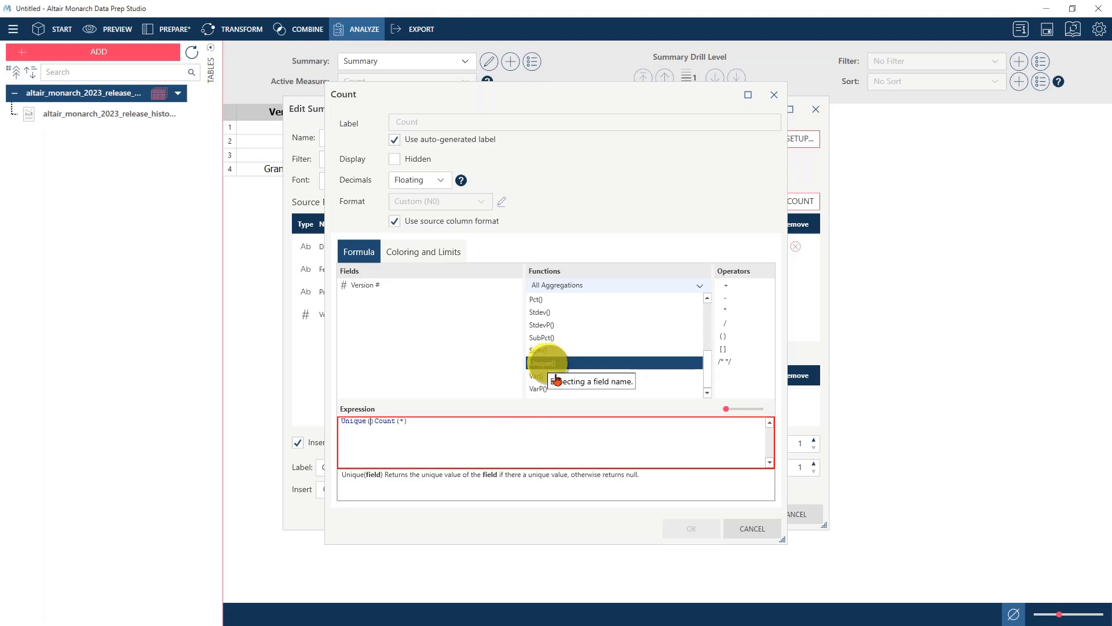
{"action": "left_click", "coordinate": [413, 424]}
{"action": "key", "text": "BackSpace"}
{"action": "key", "text": "BackSpace"}
{"action": "key", "text": "BackSpace"}
{"action": "key", "text": "BackSpace"}
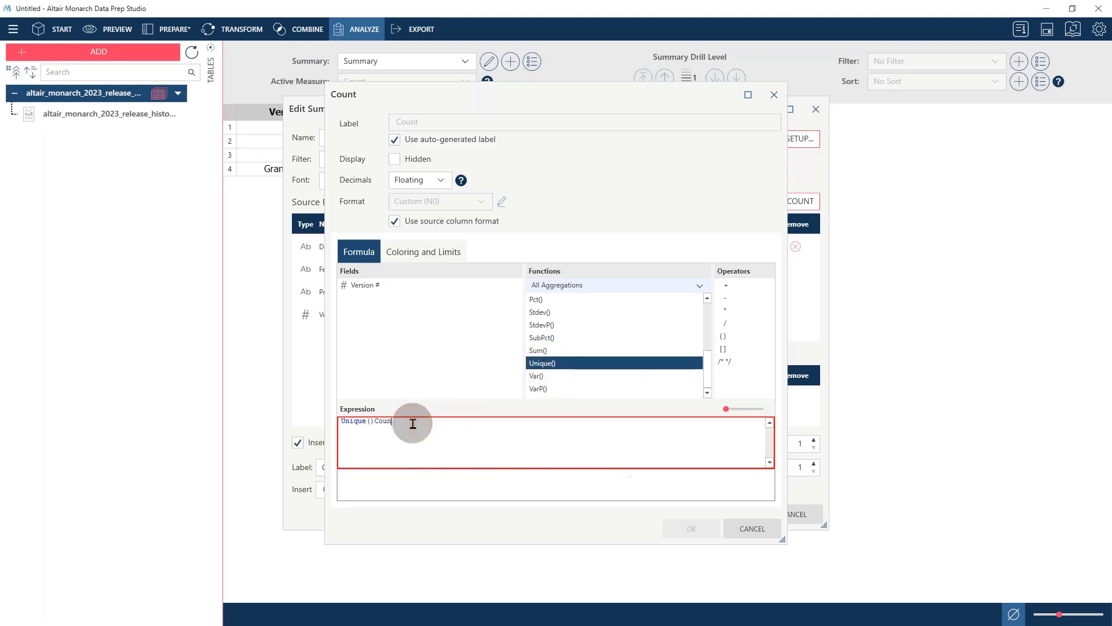
{"action": "key", "text": "Left"}
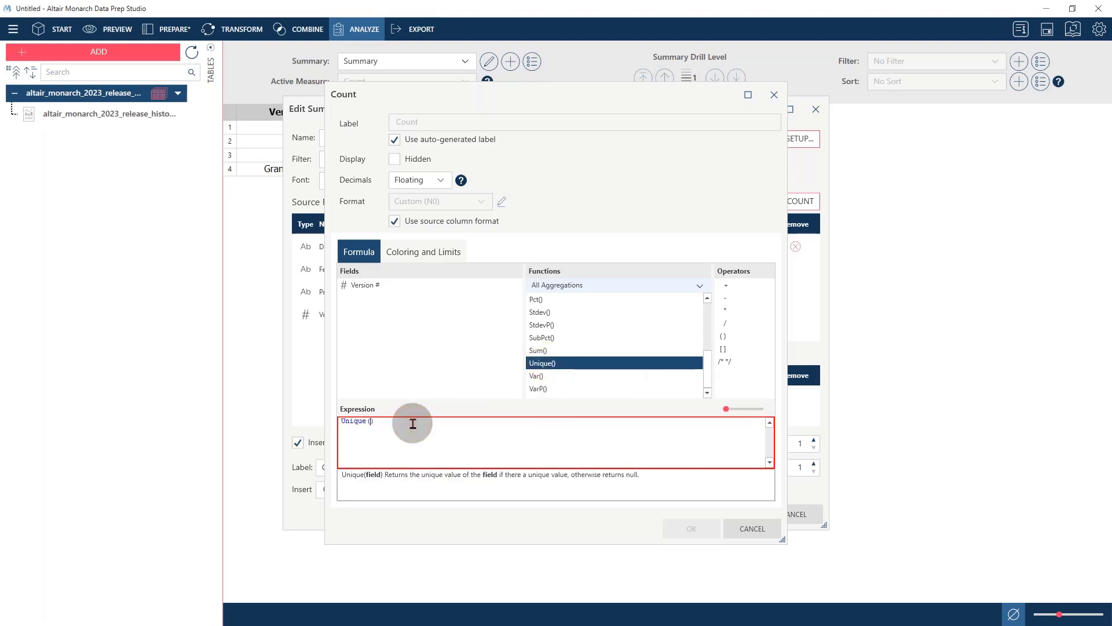
{"action": "type", "text": "*"}
{"action": "left_click", "coordinate": [694, 528]}
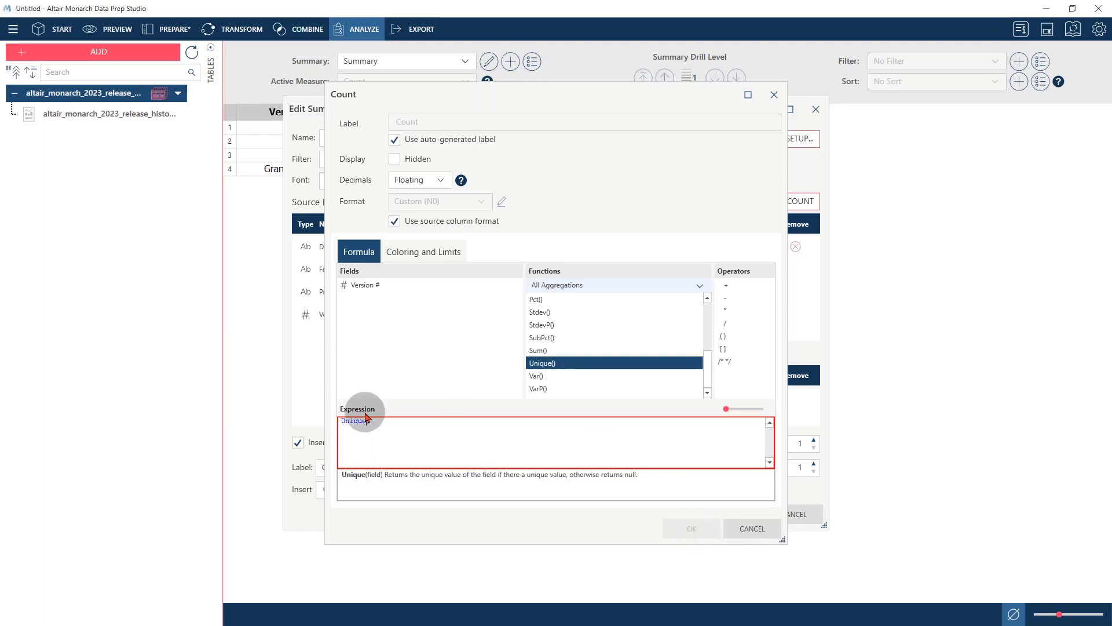
{"action": "key", "text": "BackSpace"}
{"action": "key", "text": "BackSpace"}
{"action": "key", "text": "BackSpace"}
{"action": "key", "text": "BackSpace"}
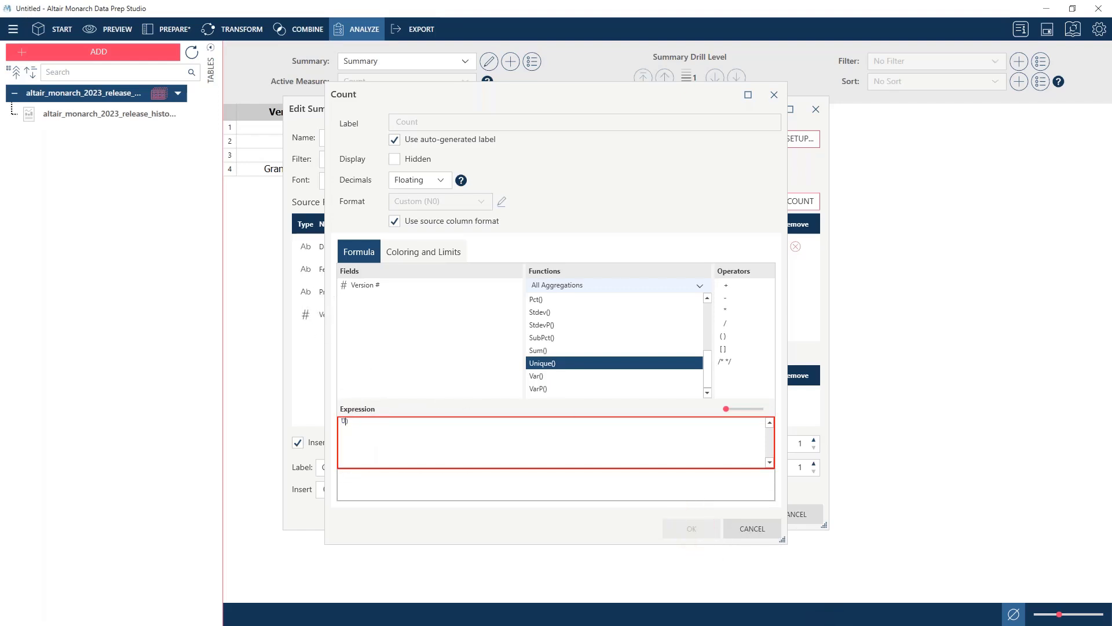
{"action": "left_click", "coordinate": [756, 529]}
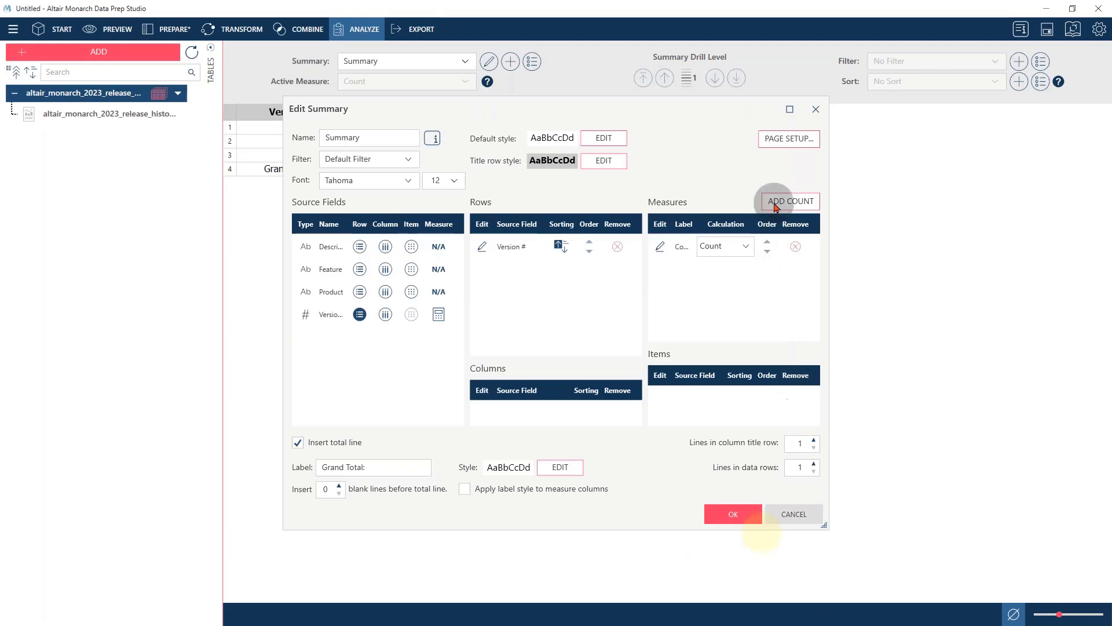
- Remove the Count measure and the Version # row field from the summary
{"action": "left_click", "coordinate": [747, 250]}
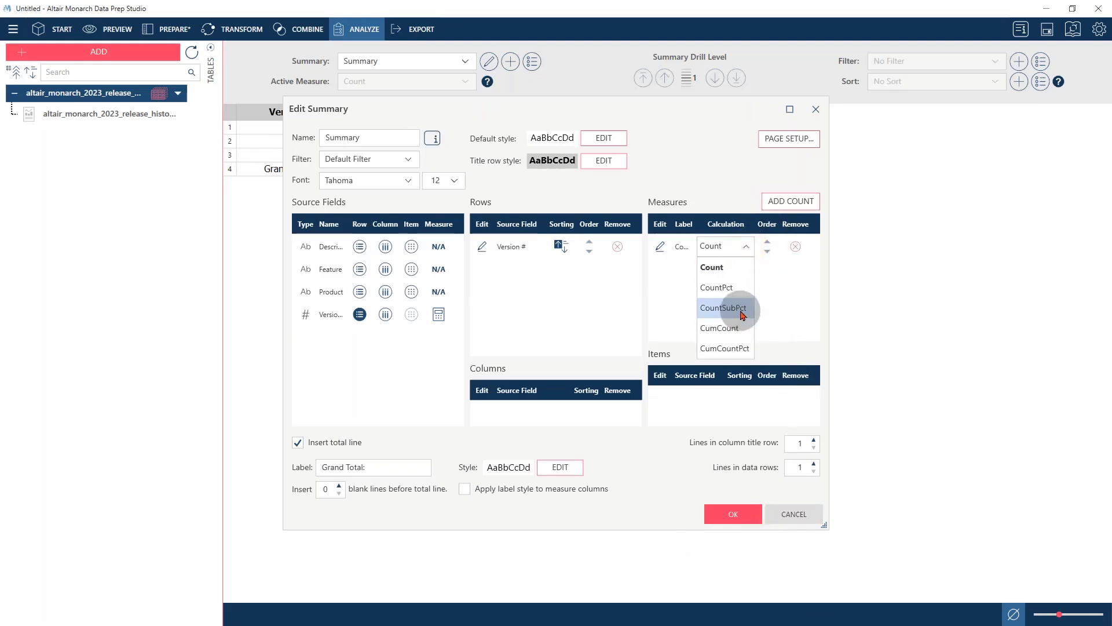
{"action": "left_click", "coordinate": [739, 308]}
{"action": "left_click", "coordinate": [795, 247]}
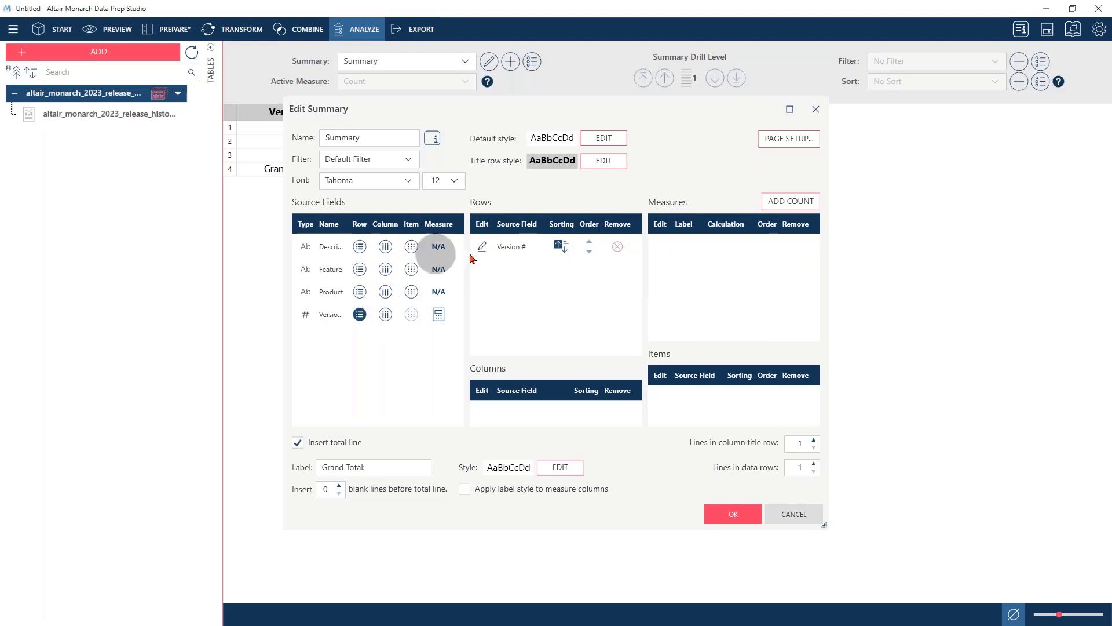
{"action": "left_click", "coordinate": [618, 246]}
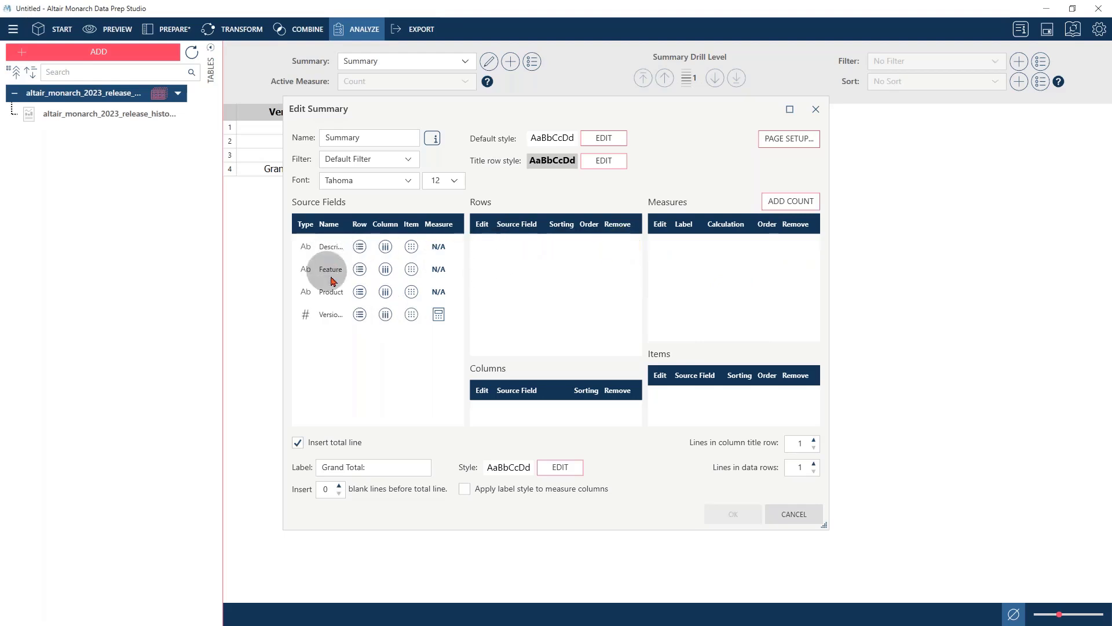
- Set Product as the summary's row field, add Version # as a measure with the Unique calculation, and apply the summary
{"action": "left_click", "coordinate": [360, 292]}
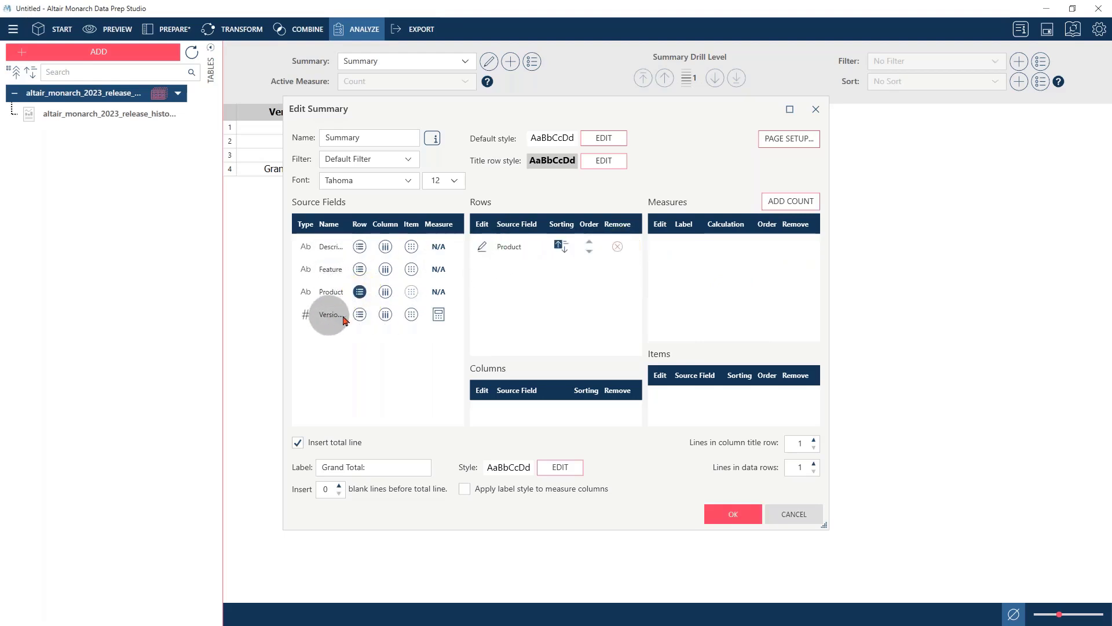
{"action": "left_click", "coordinate": [439, 314]}
{"action": "left_click", "coordinate": [747, 250]}
{"action": "left_click_drag", "start_coordinate": [756, 278], "coordinate": [756, 443]}
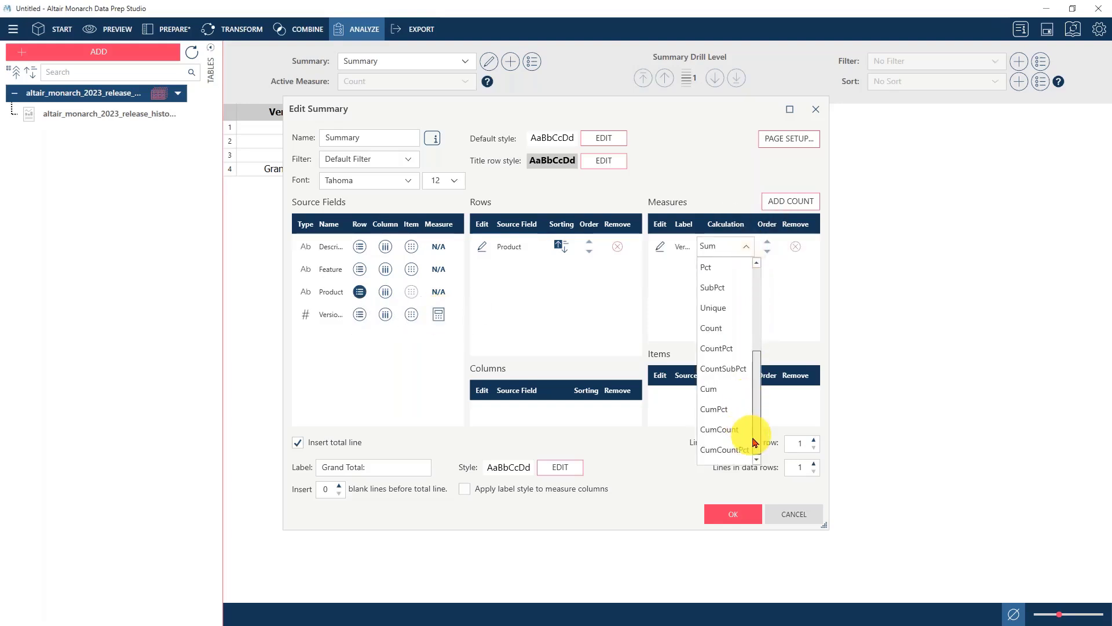
{"action": "left_click", "coordinate": [716, 308]}
{"action": "left_click", "coordinate": [725, 517]}
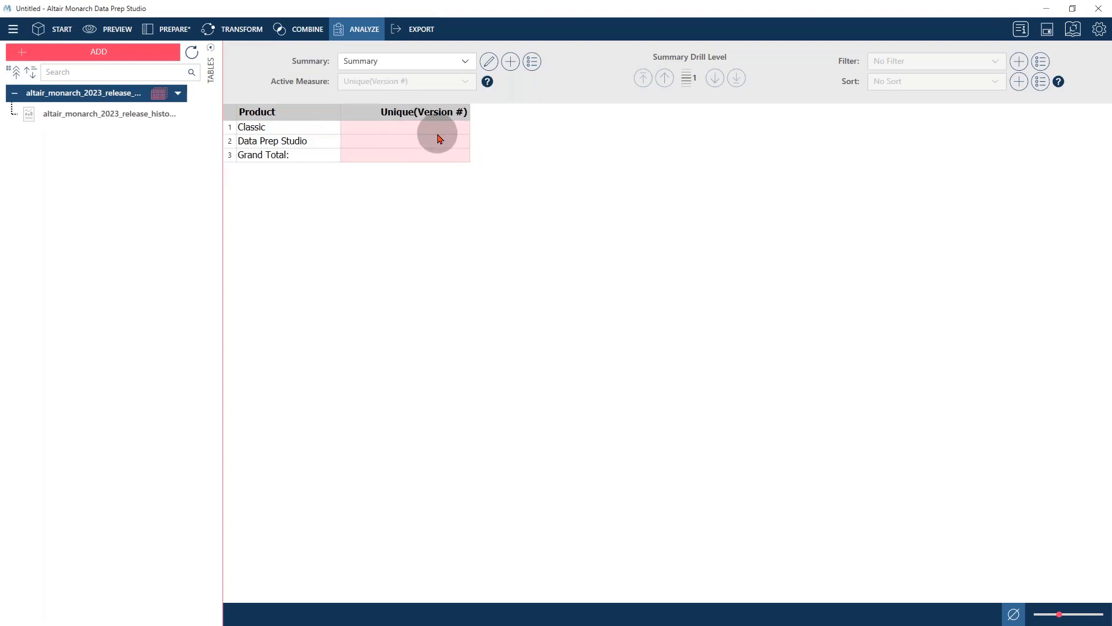
- Add a second Version # measure with the Sum calculation to the summary and apply it
{"action": "left_click", "coordinate": [488, 61]}
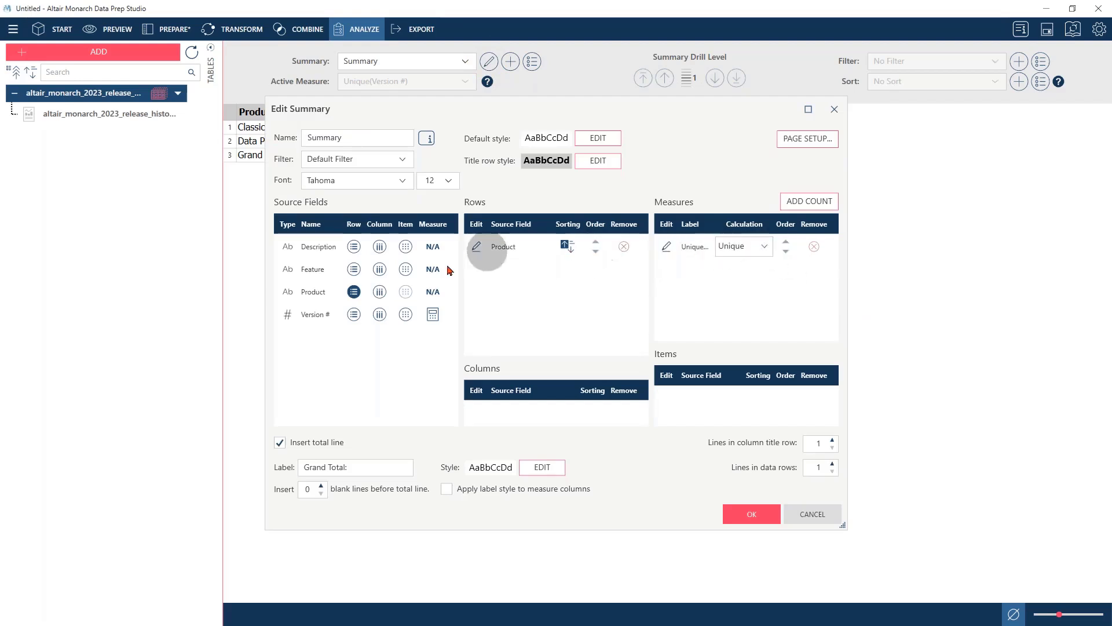
{"action": "left_click", "coordinate": [433, 314]}
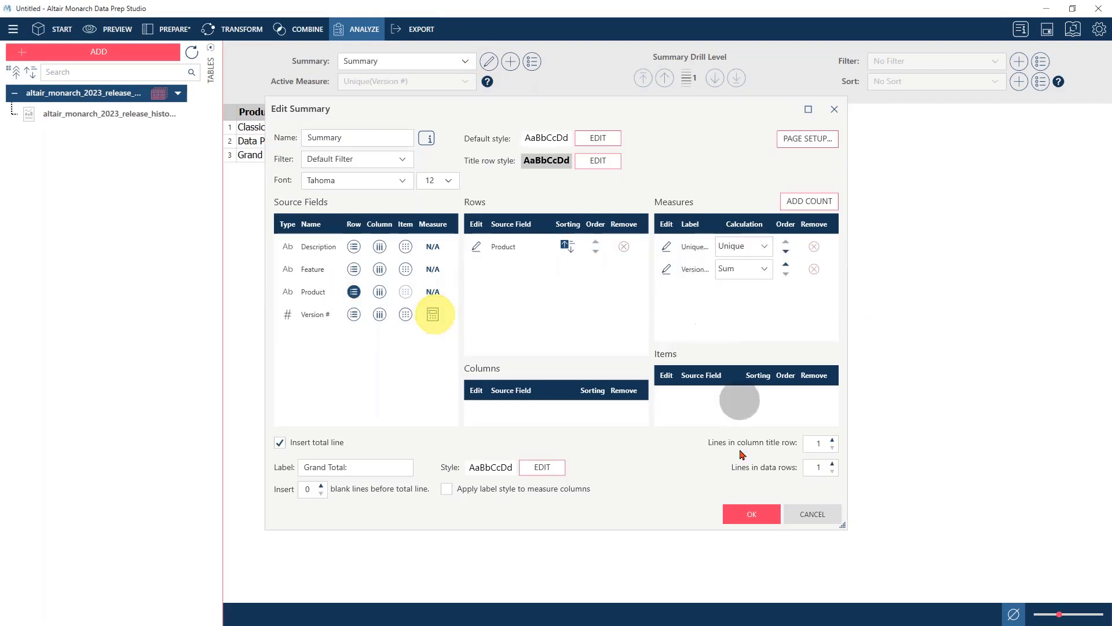
{"action": "left_click", "coordinate": [751, 514]}
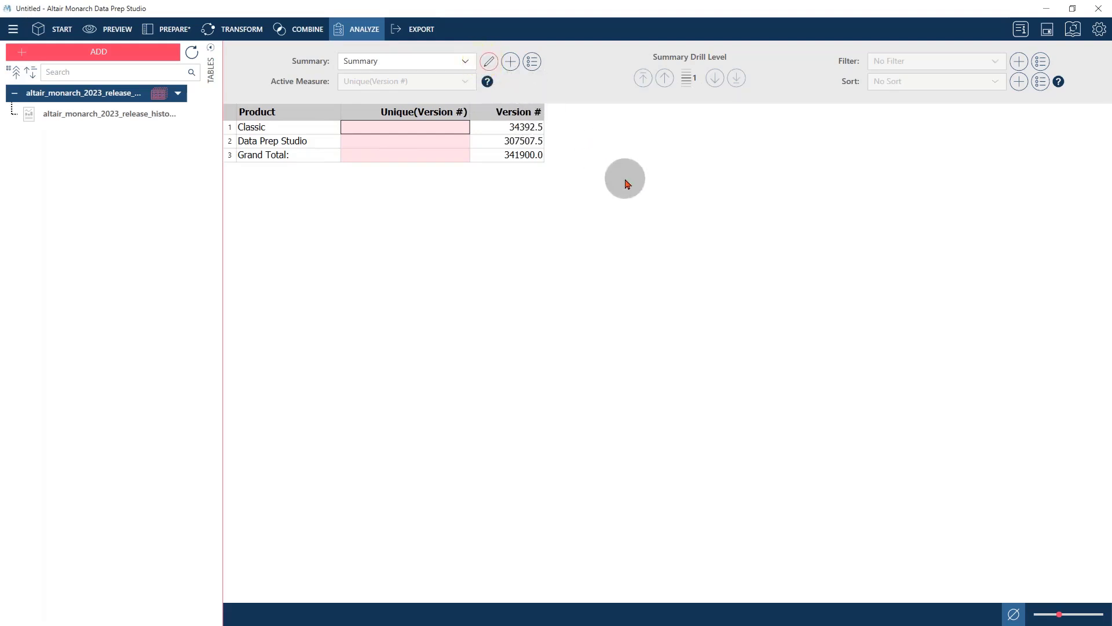
- Try to remove the Version # field from the Unique(Version #) measure's expression, and cancel the measure and summary edits
{"action": "left_click", "coordinate": [766, 248]}
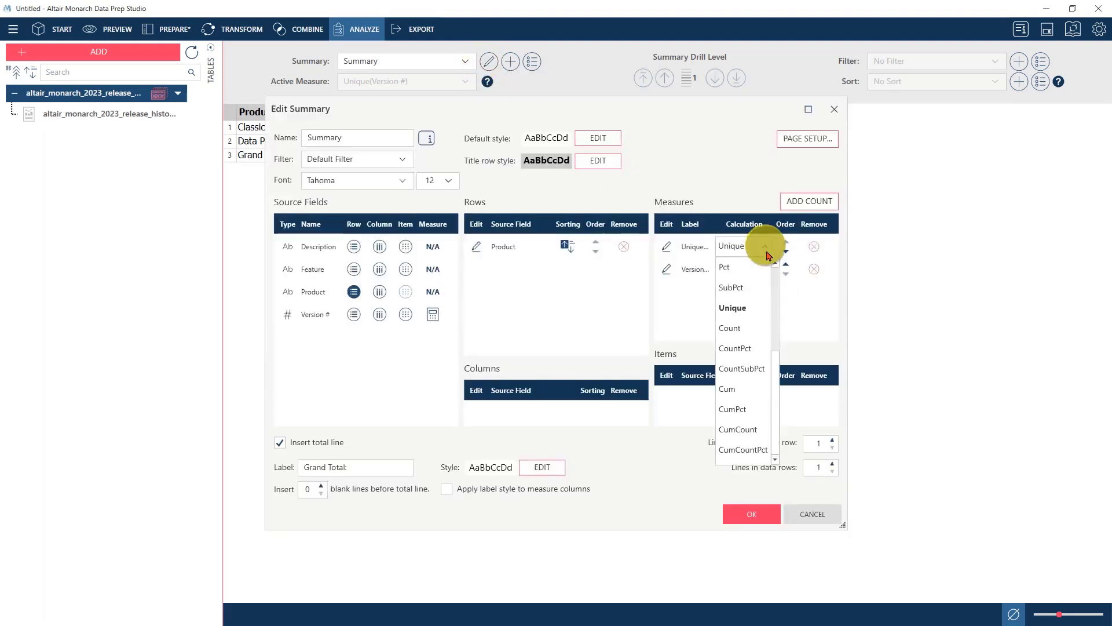
{"action": "left_click", "coordinate": [669, 249]}
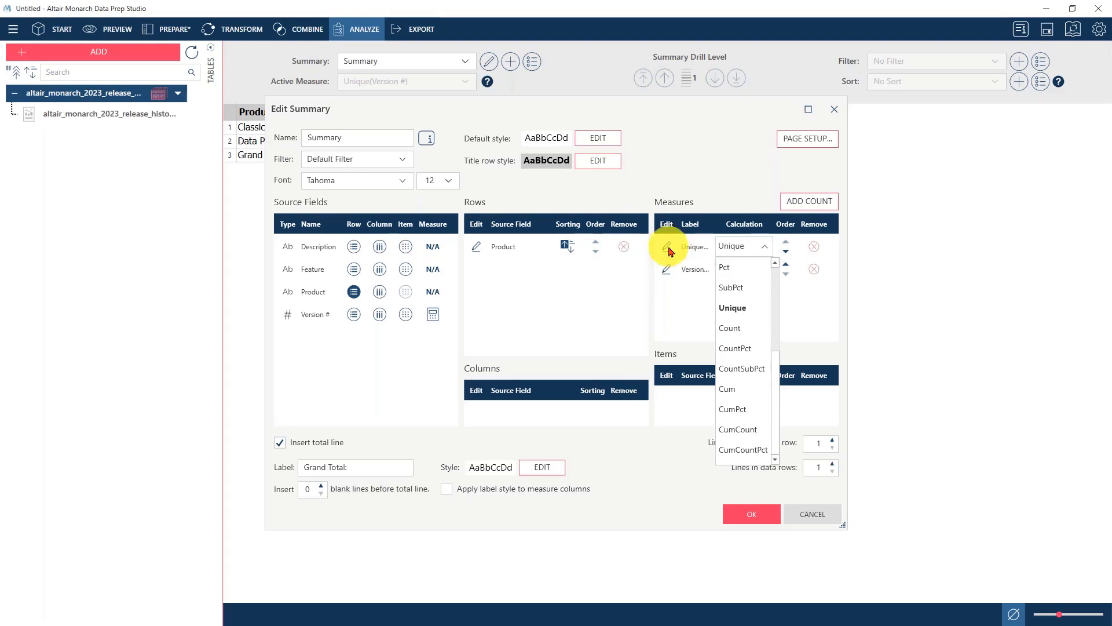
{"action": "left_click", "coordinate": [668, 249]}
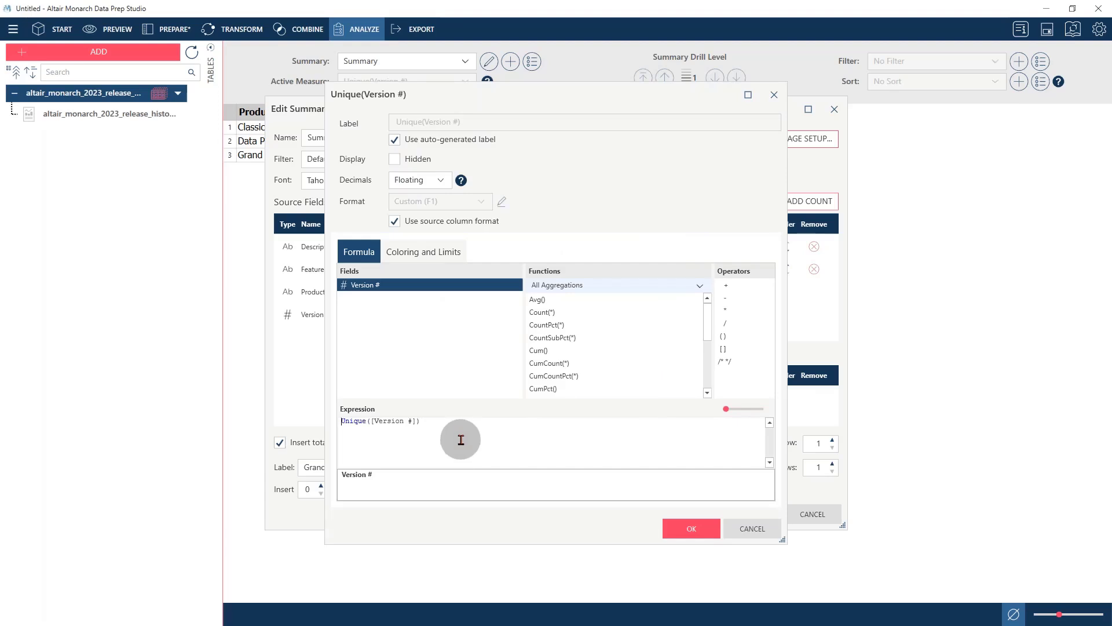
{"action": "left_click", "coordinate": [416, 421]}
{"action": "key", "text": "BackSpace"}
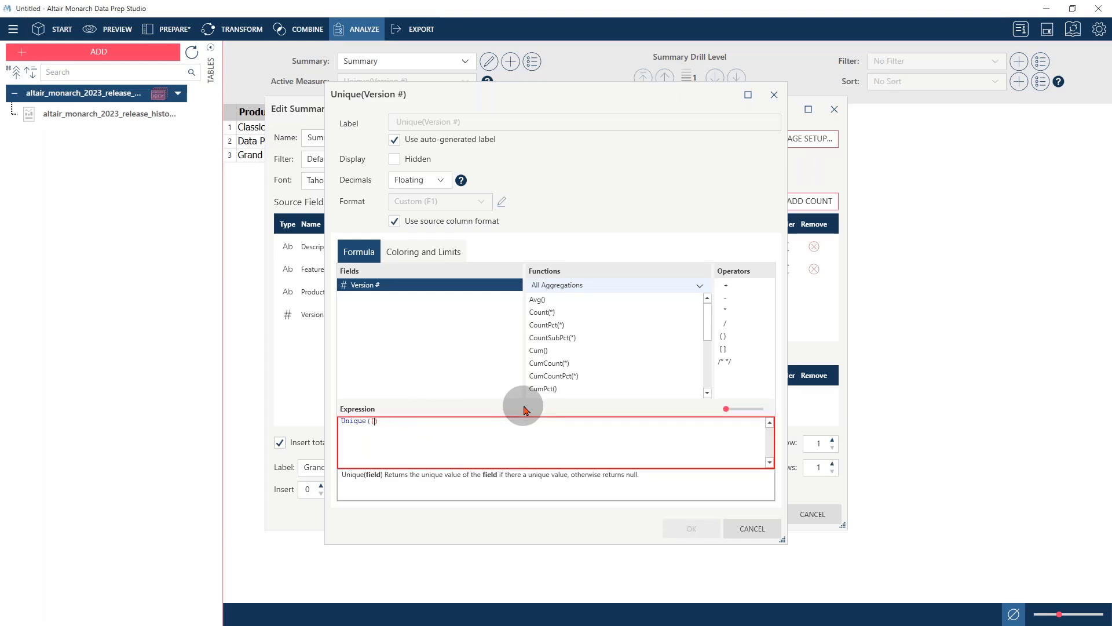
{"action": "left_click", "coordinate": [752, 528]}
{"action": "left_click", "coordinate": [813, 514]}
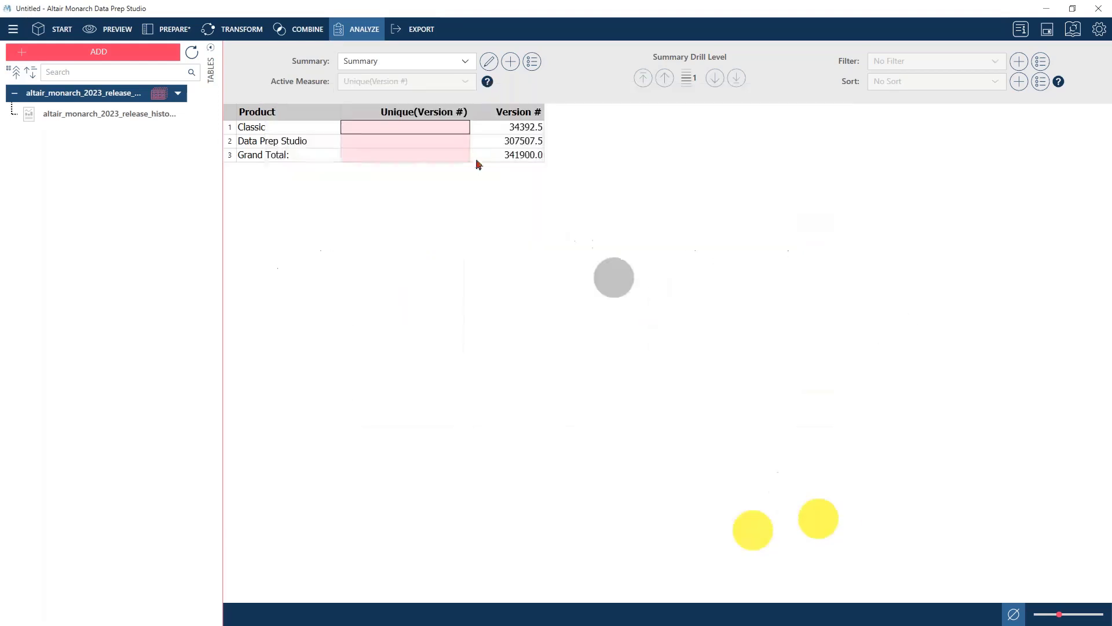
- Return to the prepared release history table, hide the statistics, and reopen them for the Version # column to check the unique values
{"action": "left_click", "coordinate": [165, 35]}
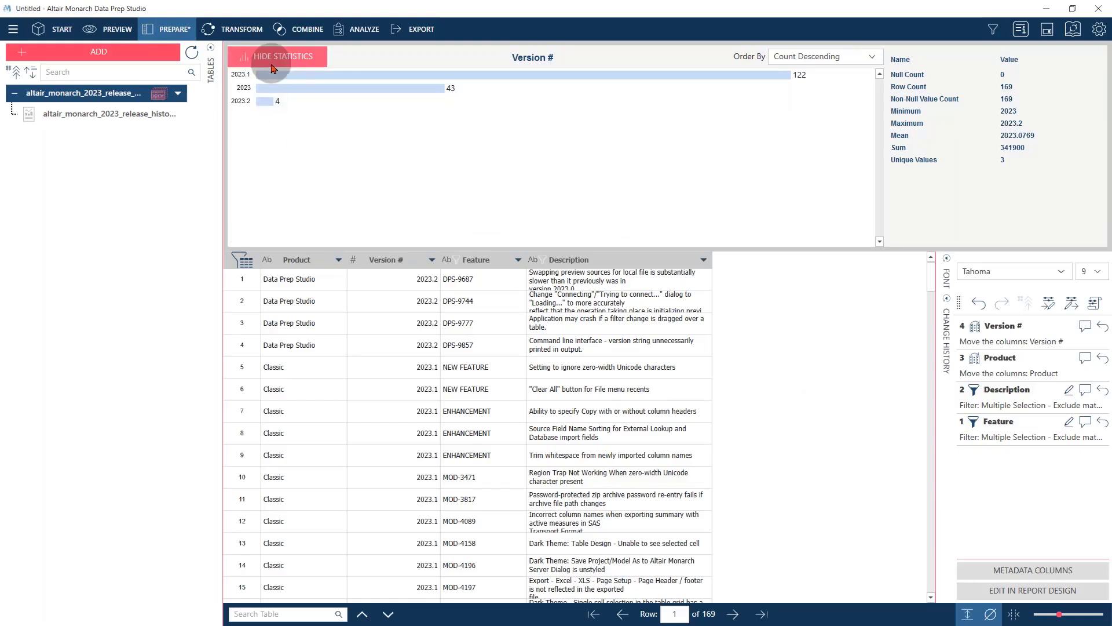
{"action": "left_click", "coordinate": [271, 64]}
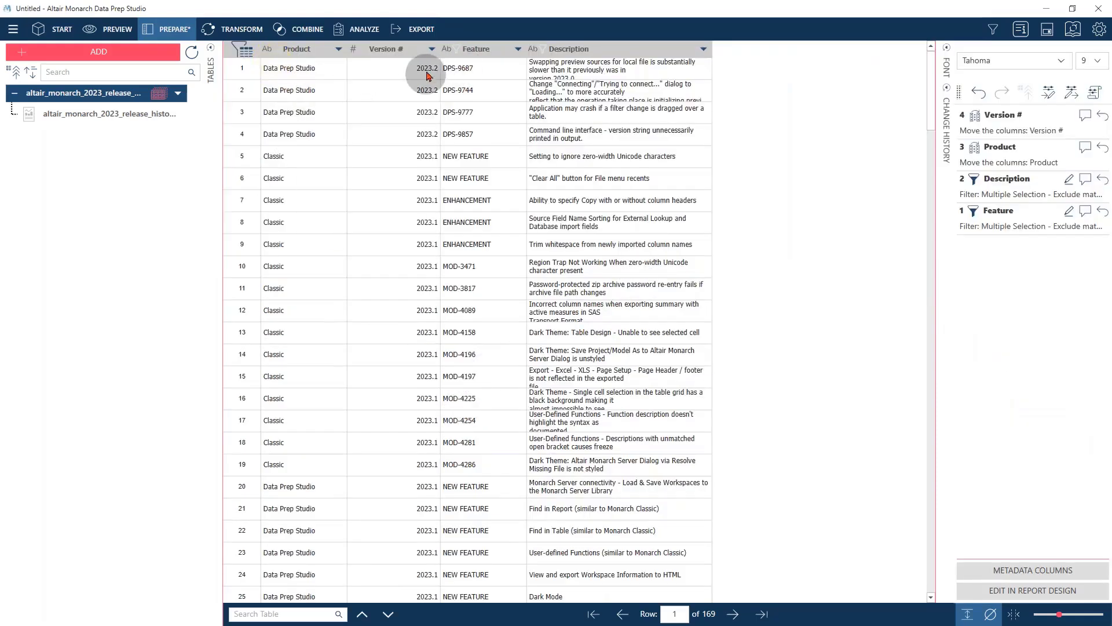
{"action": "left_click", "coordinate": [431, 49]}
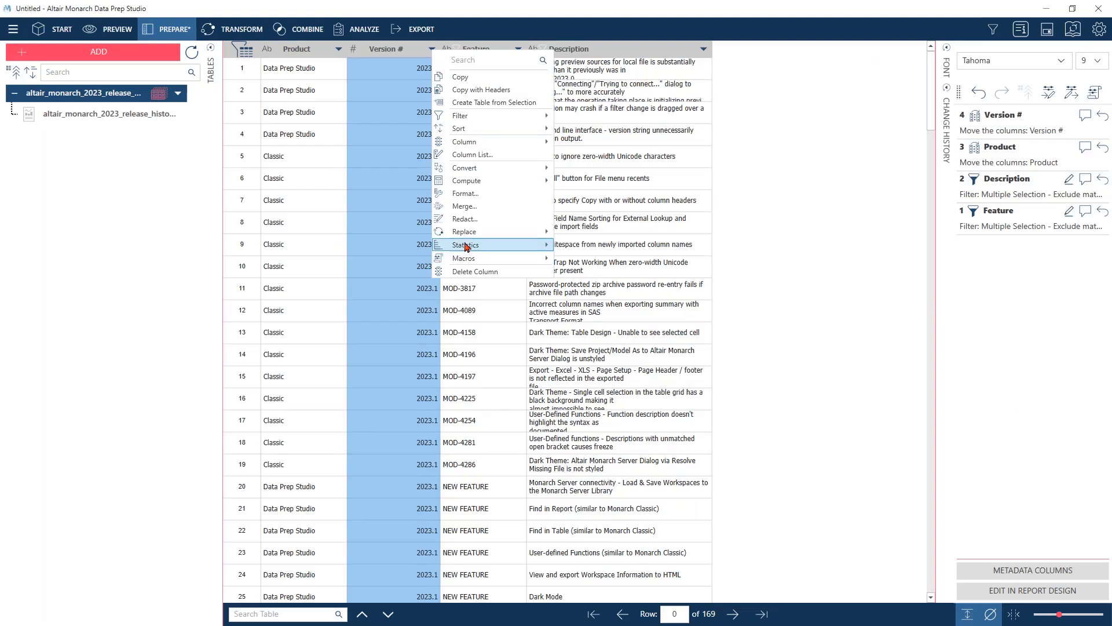
{"action": "mouse_move", "coordinate": [467, 246]}
{"action": "left_click", "coordinate": [603, 249]}
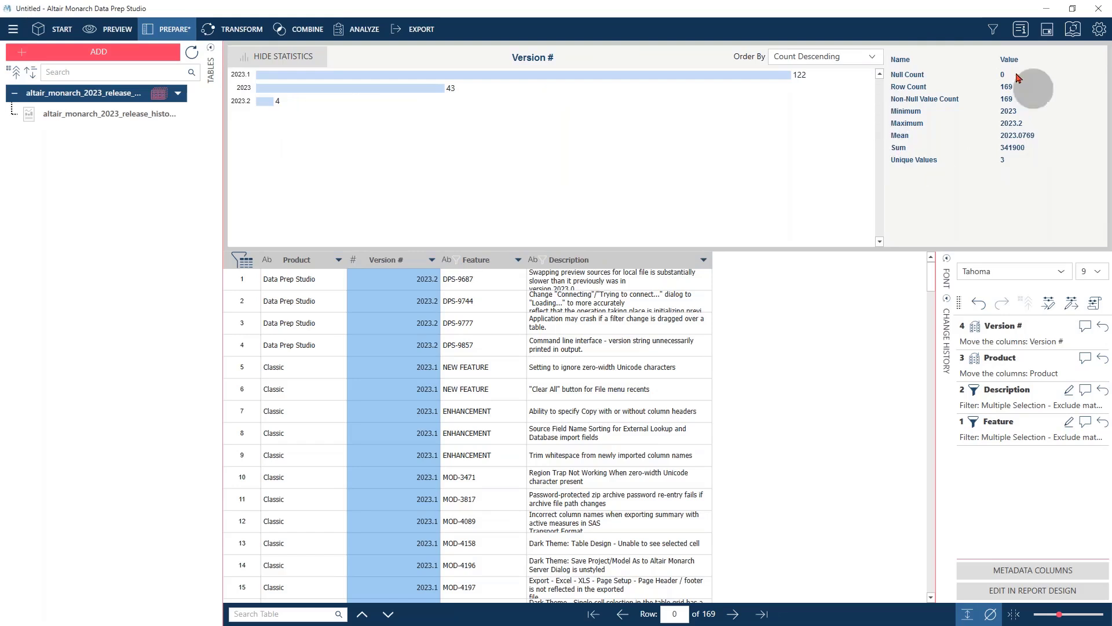
{"action": "left_click", "coordinate": [1008, 159]}
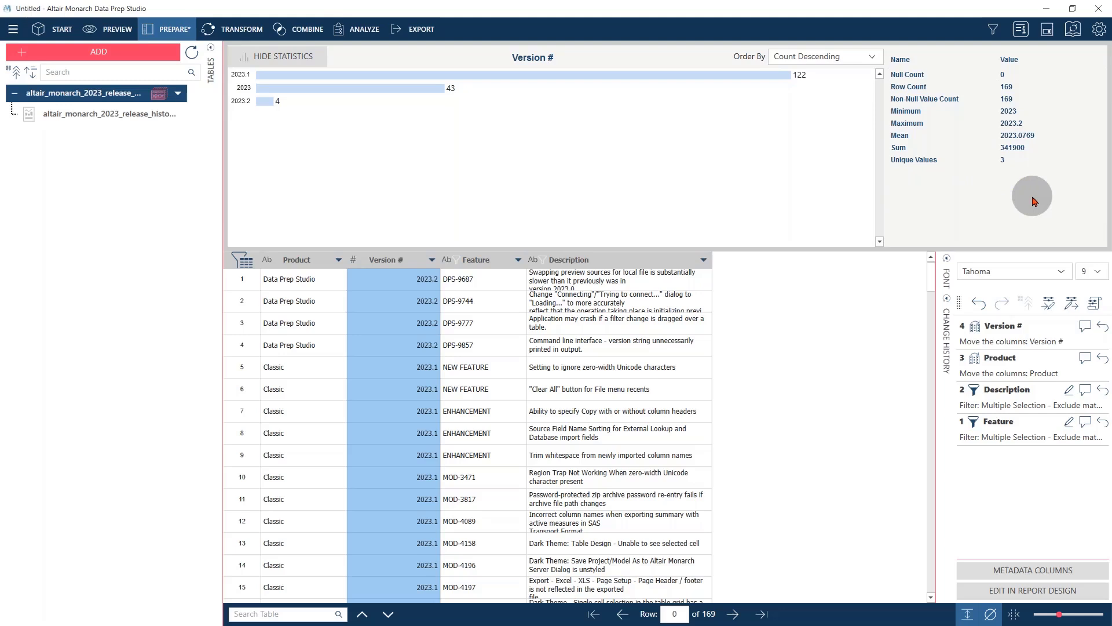
- Create a statistics snapshot containing only the Row Count of the Version # column, and delete the snapshot table
{"action": "left_click", "coordinate": [433, 264]}
{"action": "mouse_move", "coordinate": [499, 457]}
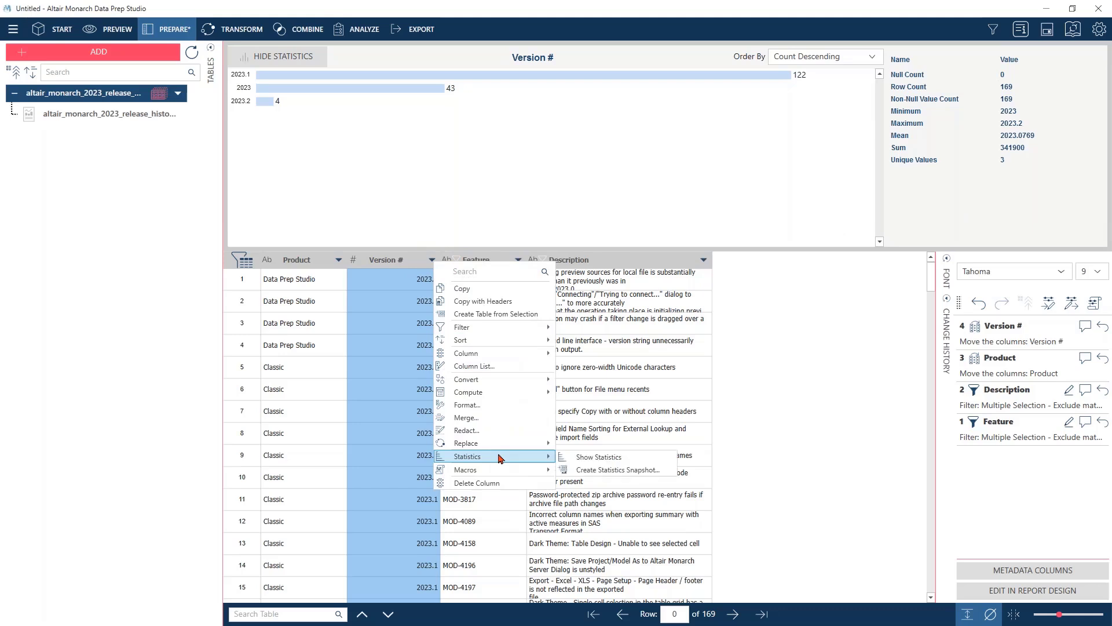
{"action": "left_click", "coordinate": [574, 469]}
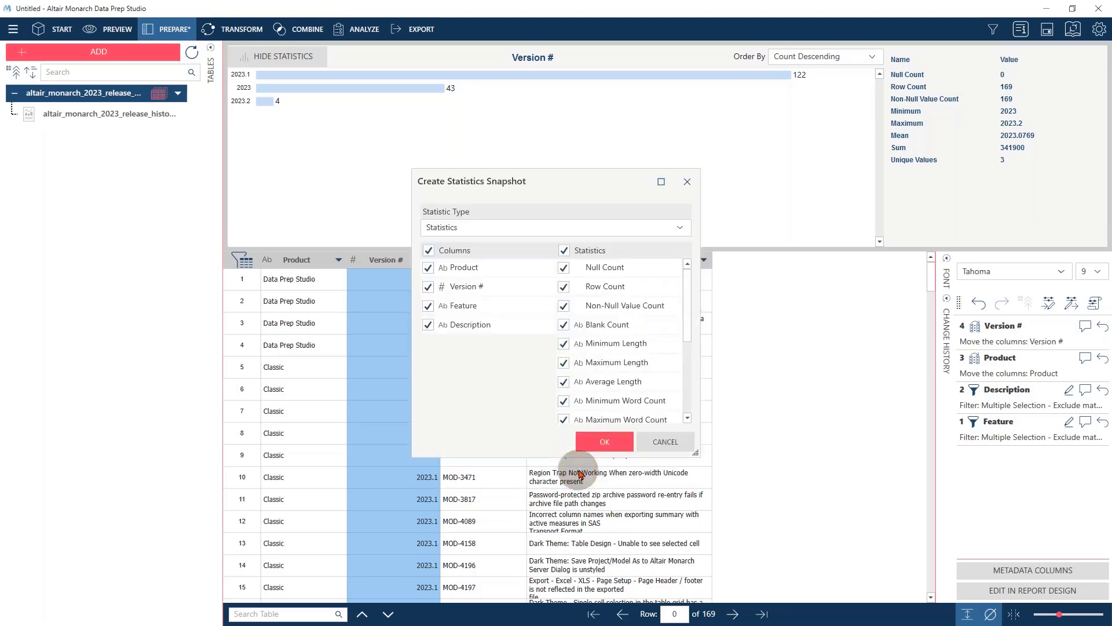
{"action": "left_click", "coordinate": [429, 251]}
{"action": "left_click", "coordinate": [428, 287]}
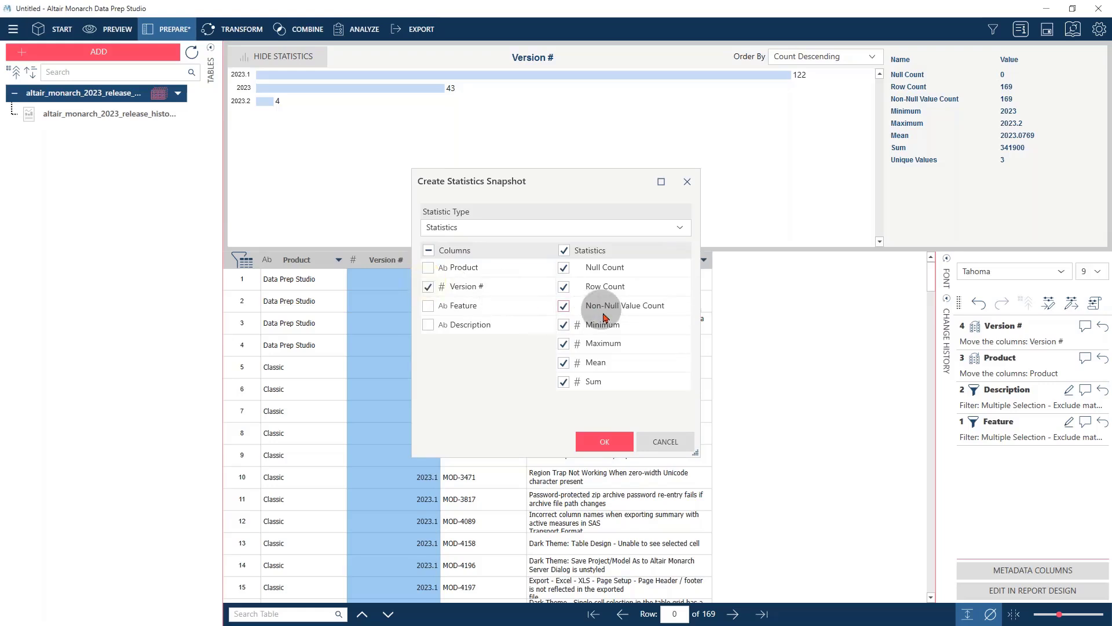
{"action": "left_click", "coordinate": [563, 250]}
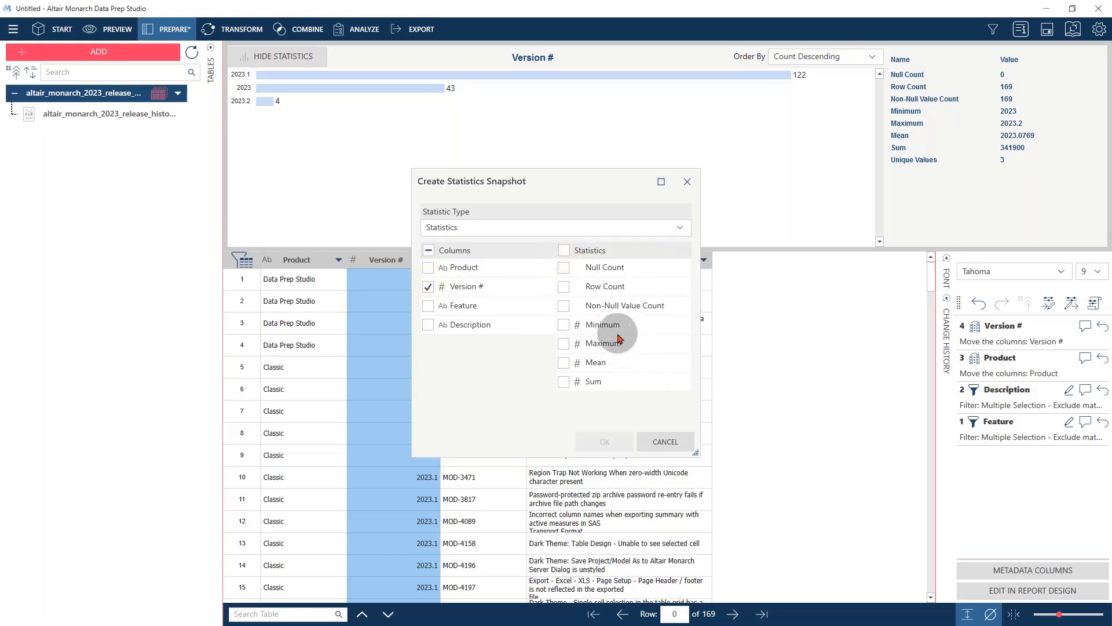
{"action": "left_click", "coordinate": [564, 287]}
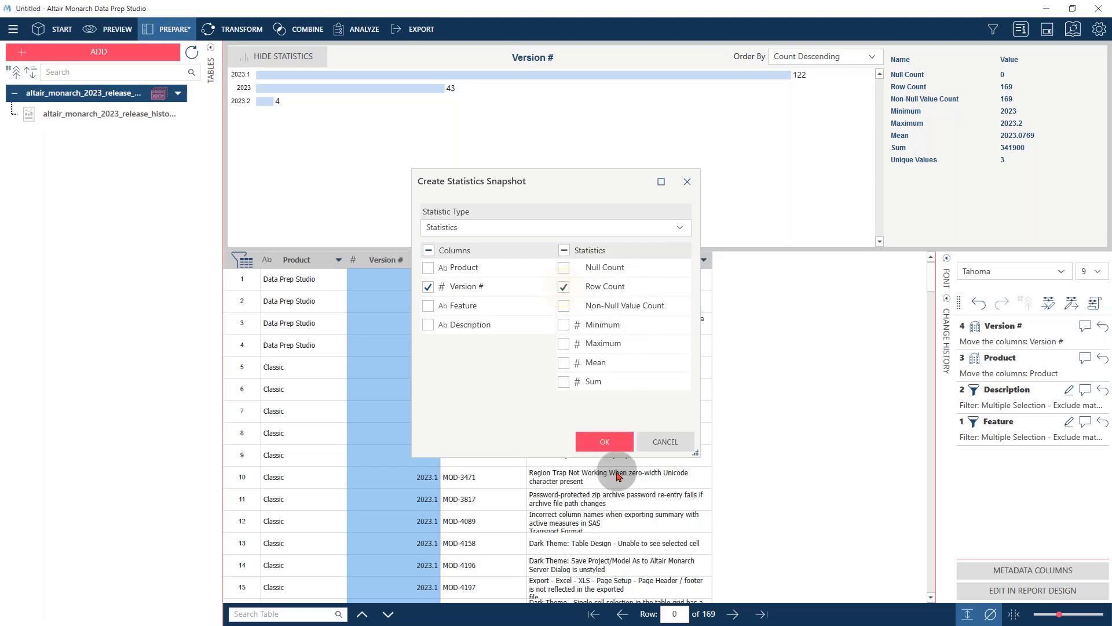
{"action": "left_click", "coordinate": [604, 441]}
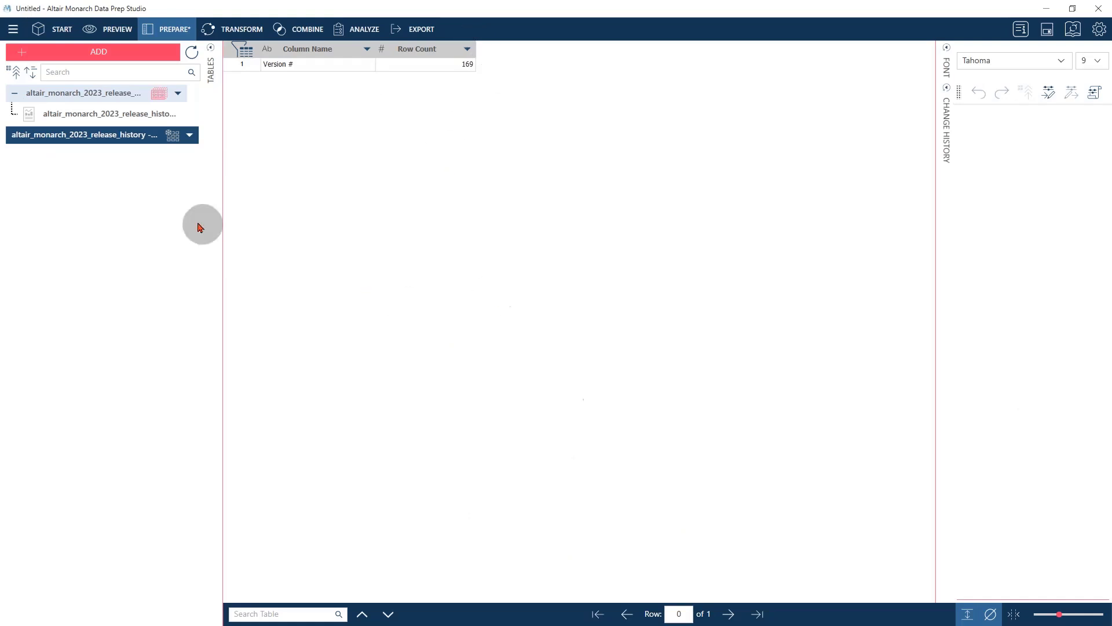
{"action": "left_click", "coordinate": [189, 135]}
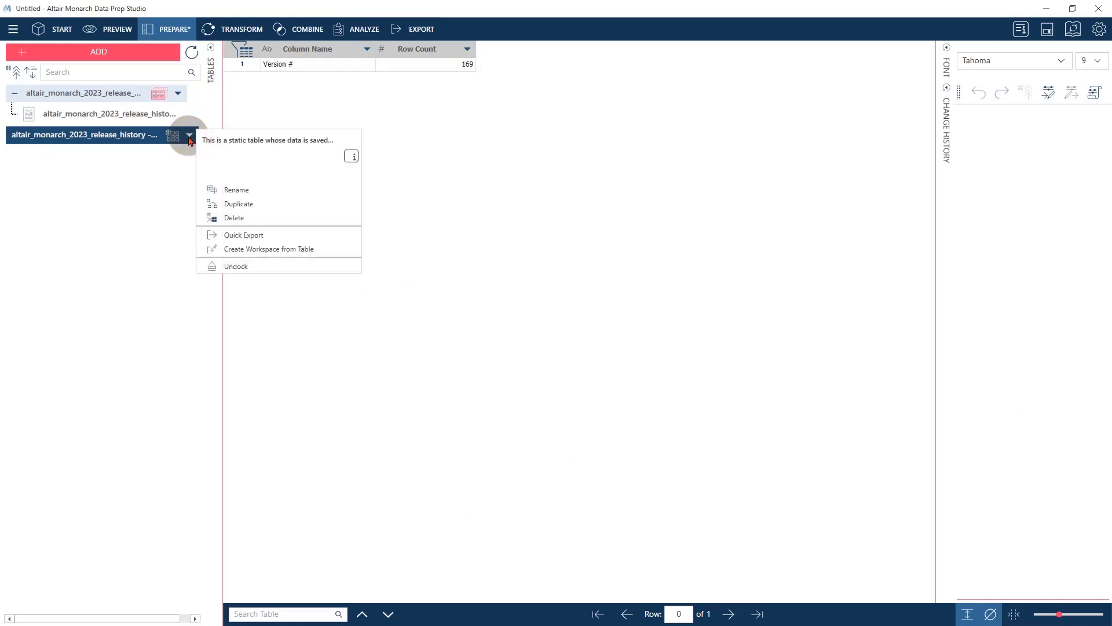
{"action": "left_click", "coordinate": [250, 218]}
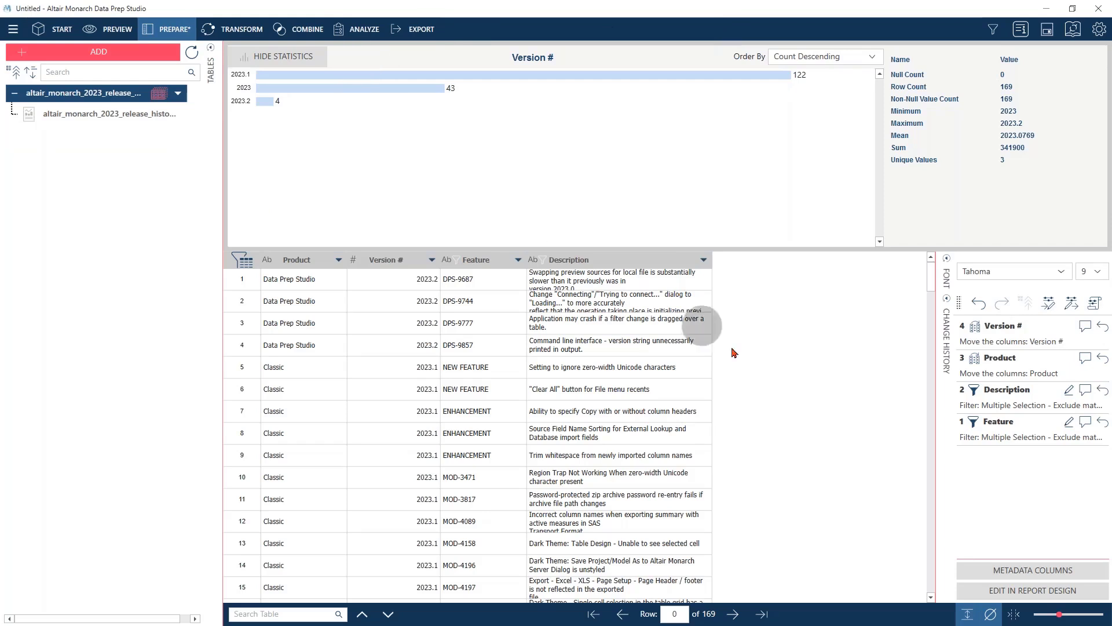
- Reload the Version # column's statistics, look over the statistics snapshot option, and hide the statistics
{"action": "left_click", "coordinate": [425, 259]}
{"action": "right_click", "coordinate": [429, 261]}
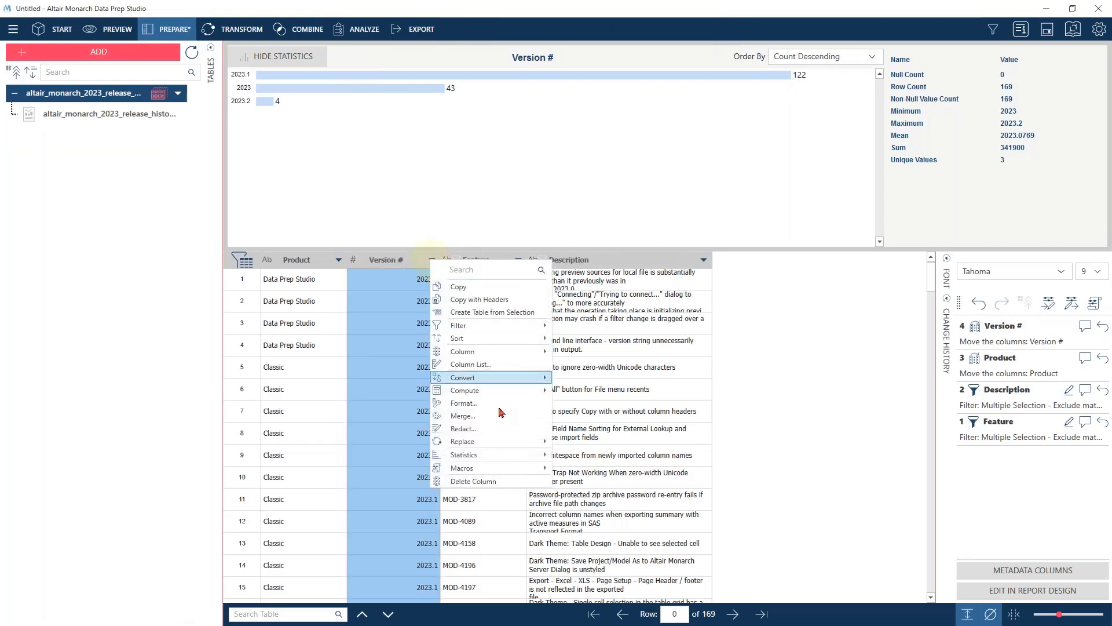
{"action": "left_click", "coordinate": [572, 458]}
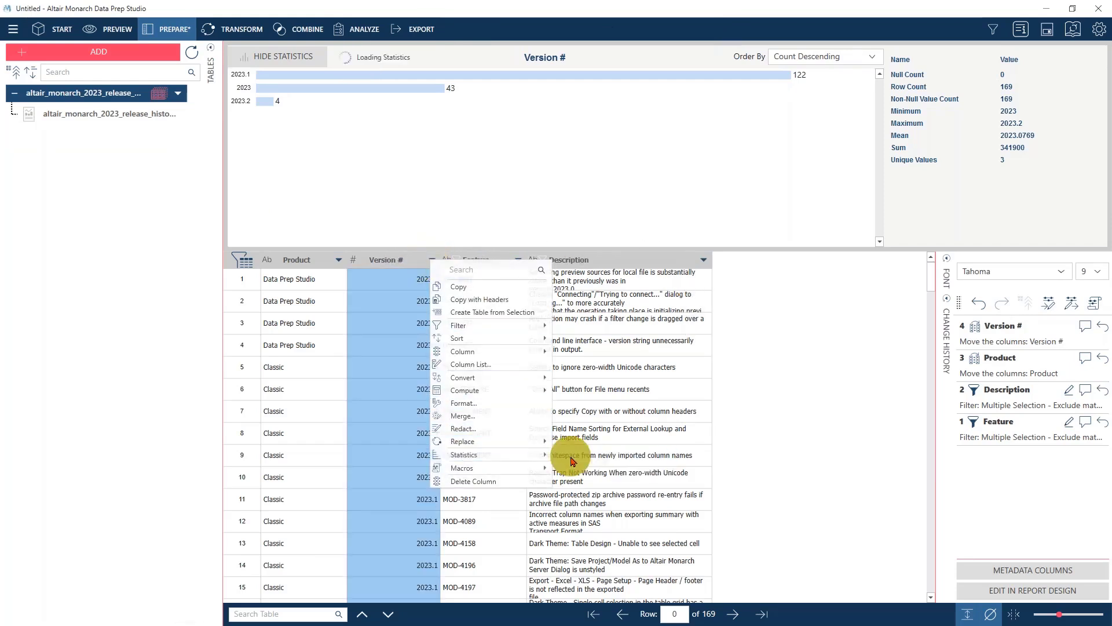
{"action": "left_click", "coordinate": [430, 261]}
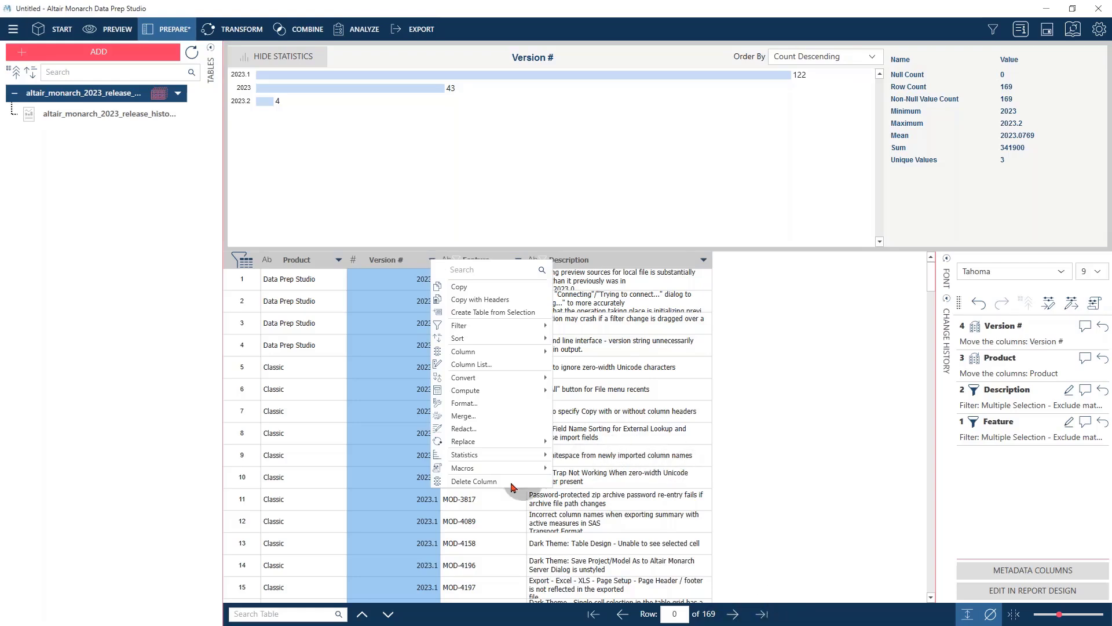
{"action": "mouse_move", "coordinate": [536, 457]}
{"action": "left_click", "coordinate": [636, 473]}
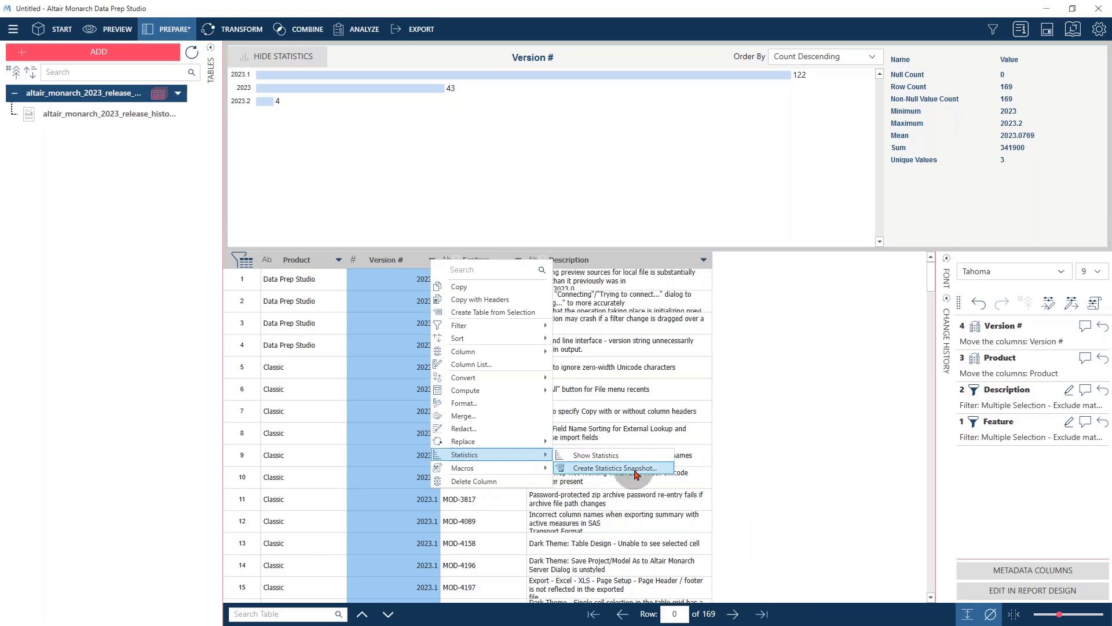
{"action": "left_click", "coordinate": [302, 60]}
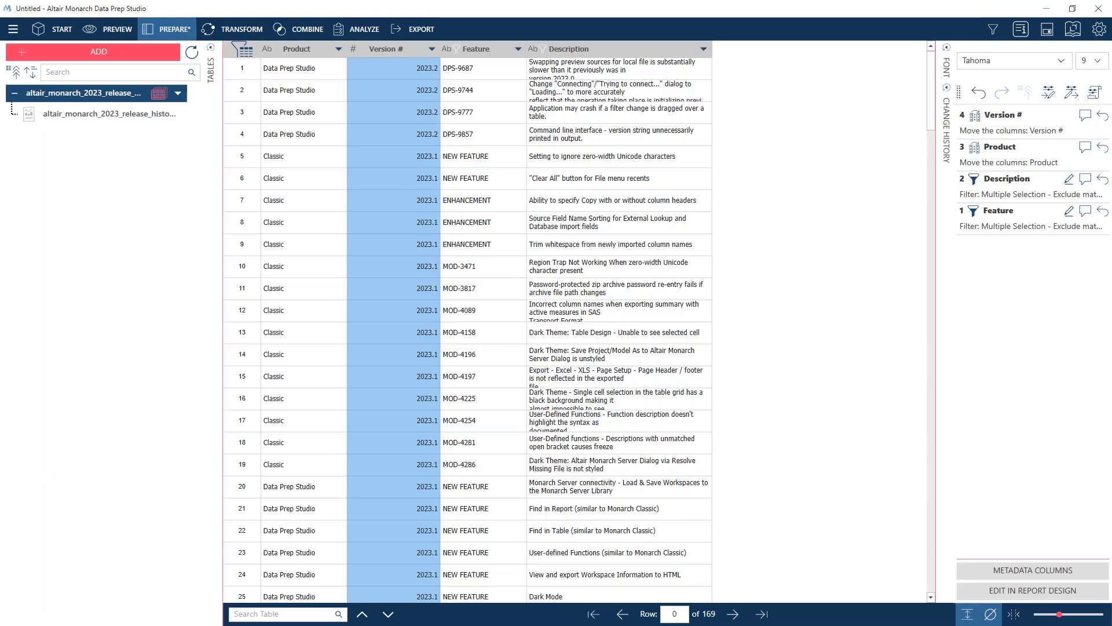
- Switch to the Everything file search, load the Lesson8.xmod model into Data Prep Studio, and look over the Lesson8 table's options
{"action": "left_click_drag", "start_coordinate": [477, 625], "coordinate": [1006, 78]}
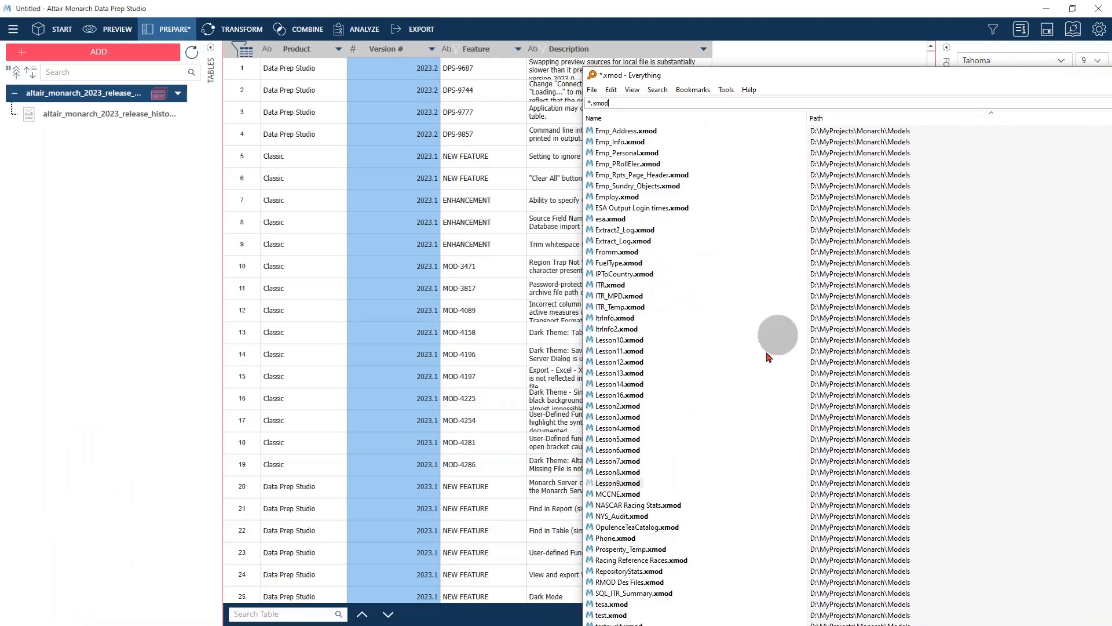
{"action": "left_click", "coordinate": [621, 473]}
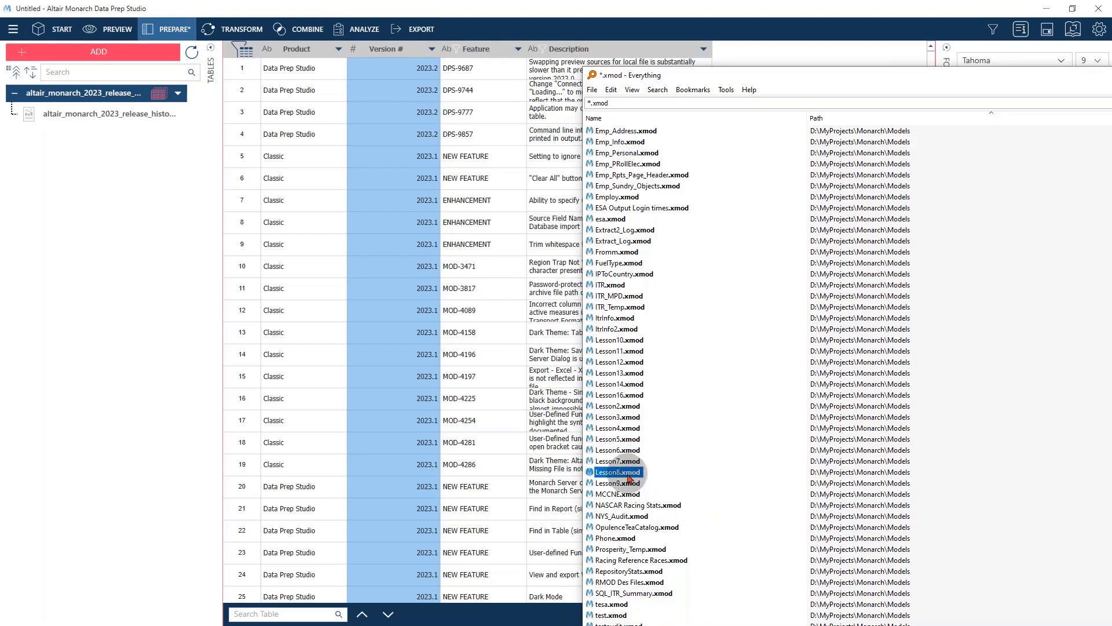
{"action": "left_click_drag", "start_coordinate": [628, 479], "coordinate": [117, 409]}
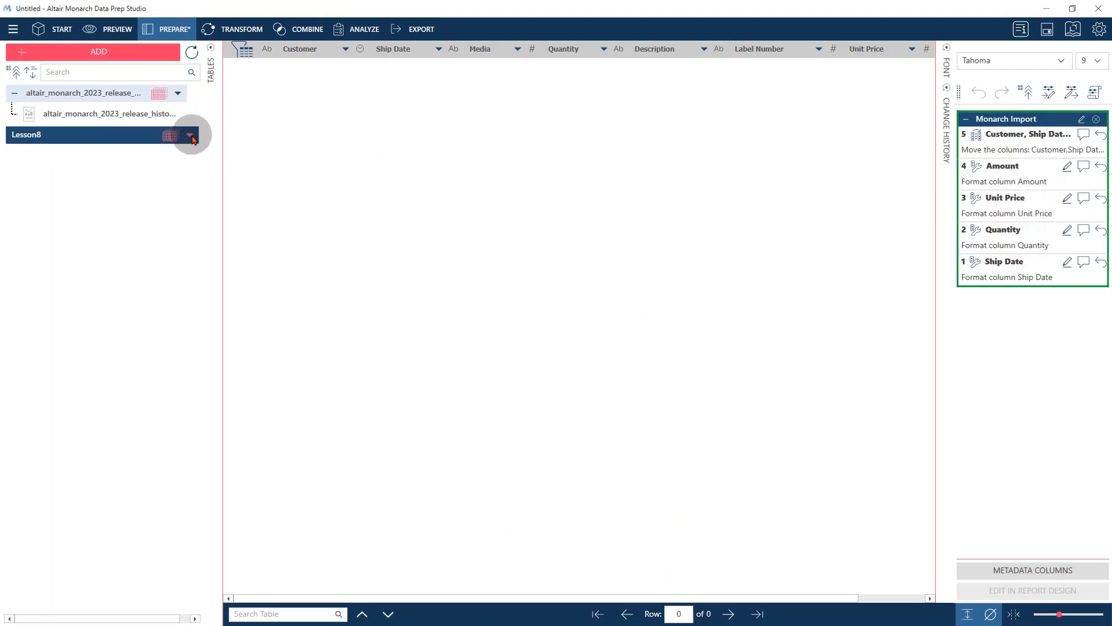
{"action": "left_click", "coordinate": [190, 135]}
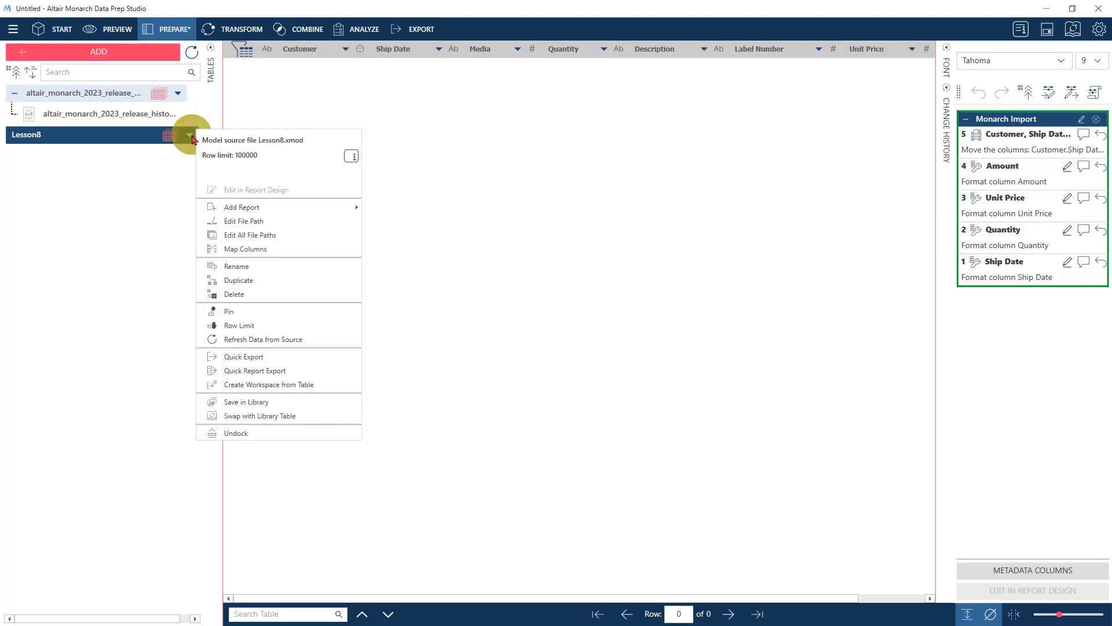
{"action": "left_click", "coordinate": [190, 136]}
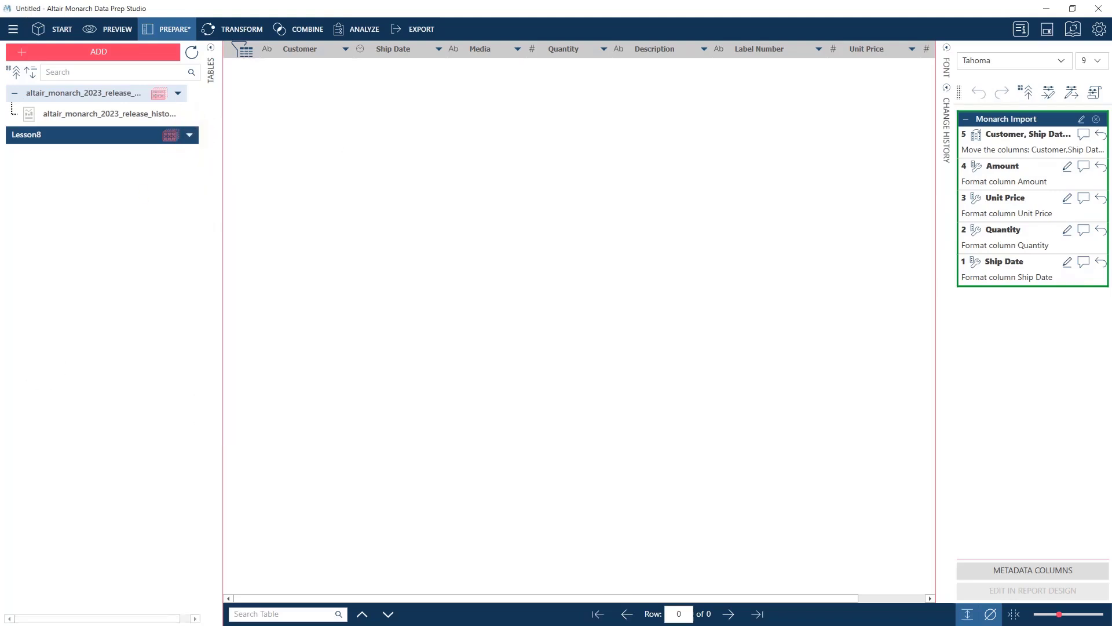
- Search Everything for classic.prn and add the first Classic.prn report to the Lesson8 table in Data Prep Studio
{"action": "key", "text": "alt+Tab"}
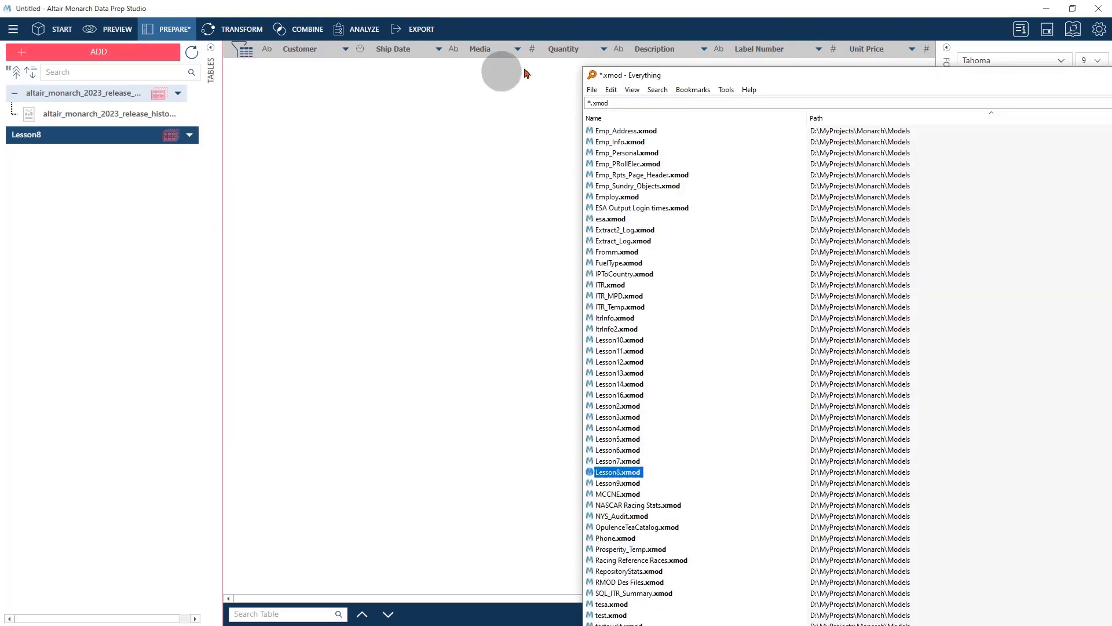
{"action": "left_click_drag", "start_coordinate": [665, 105], "coordinate": [472, 100]}
{"action": "type", "text": "c:"}
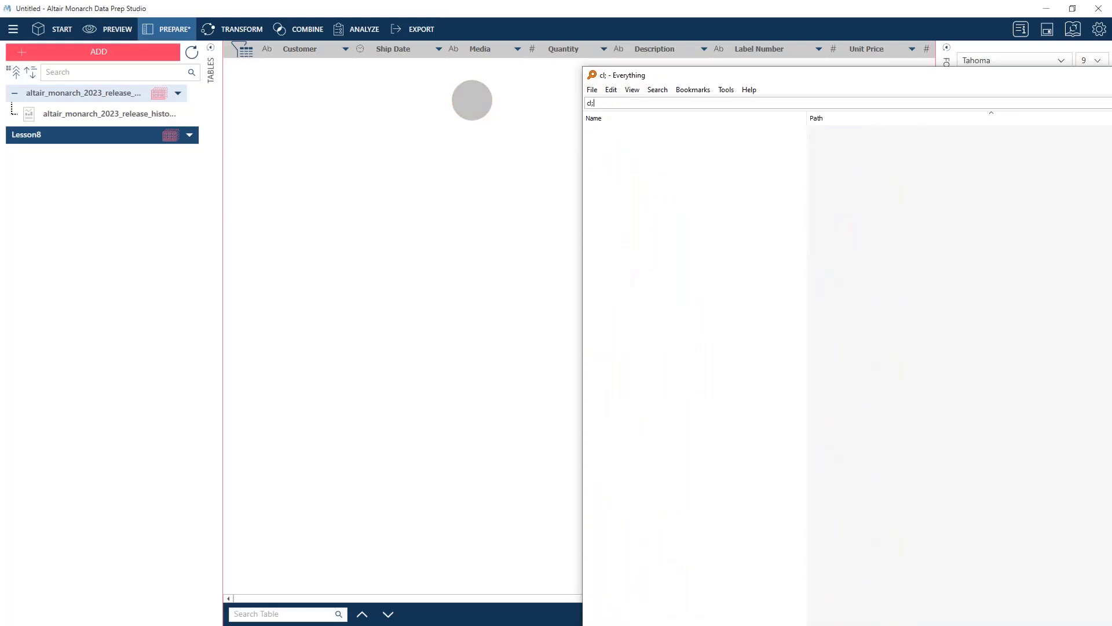
{"action": "type", "text": "assic.p"}
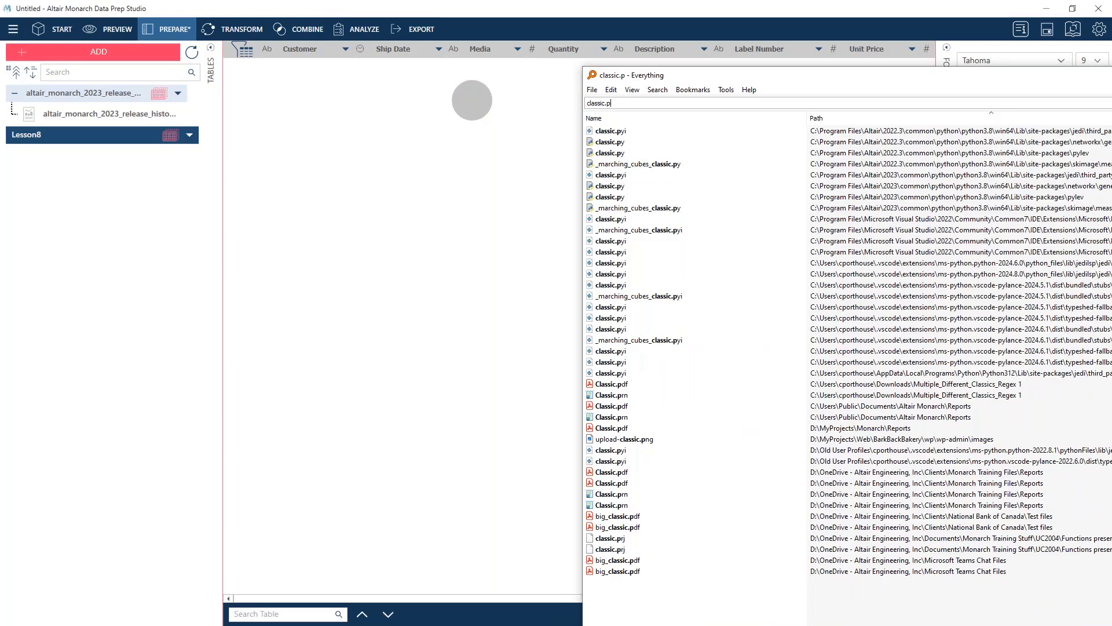
{"action": "type", "text": "rn"}
{"action": "left_click_drag", "start_coordinate": [612, 130], "coordinate": [137, 138]}
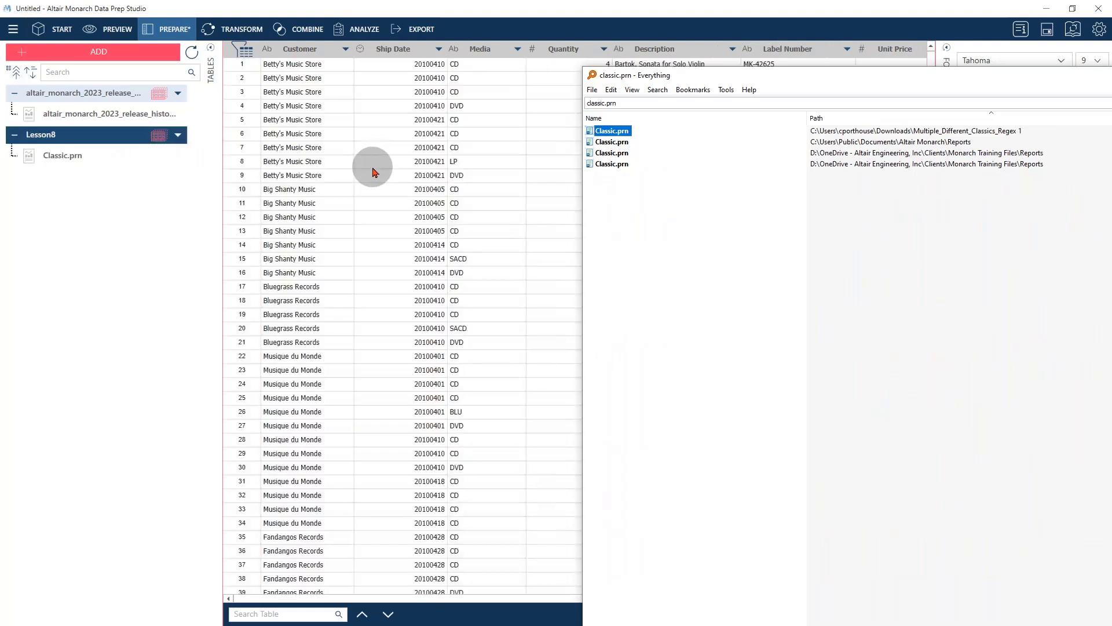
{"action": "left_click", "coordinate": [441, 174]}
{"action": "left_click", "coordinate": [90, 153]}
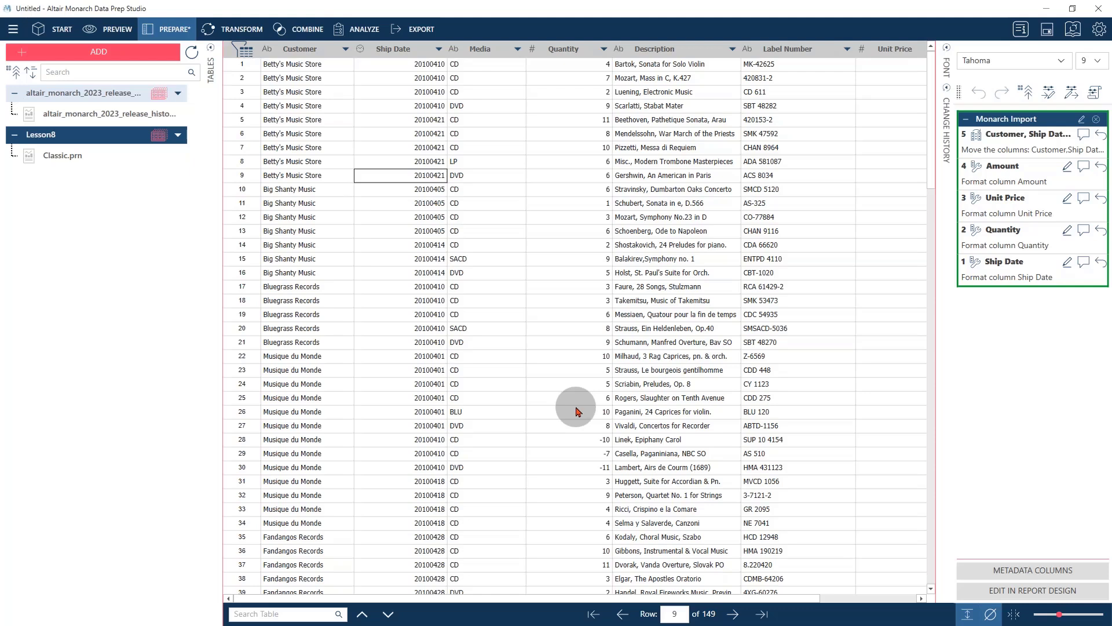
- Minimize the Data Prep Studio and Everything windows
{"action": "left_click", "coordinate": [1049, 10]}
{"action": "left_click_drag", "start_coordinate": [969, 79], "coordinate": [742, 79]}
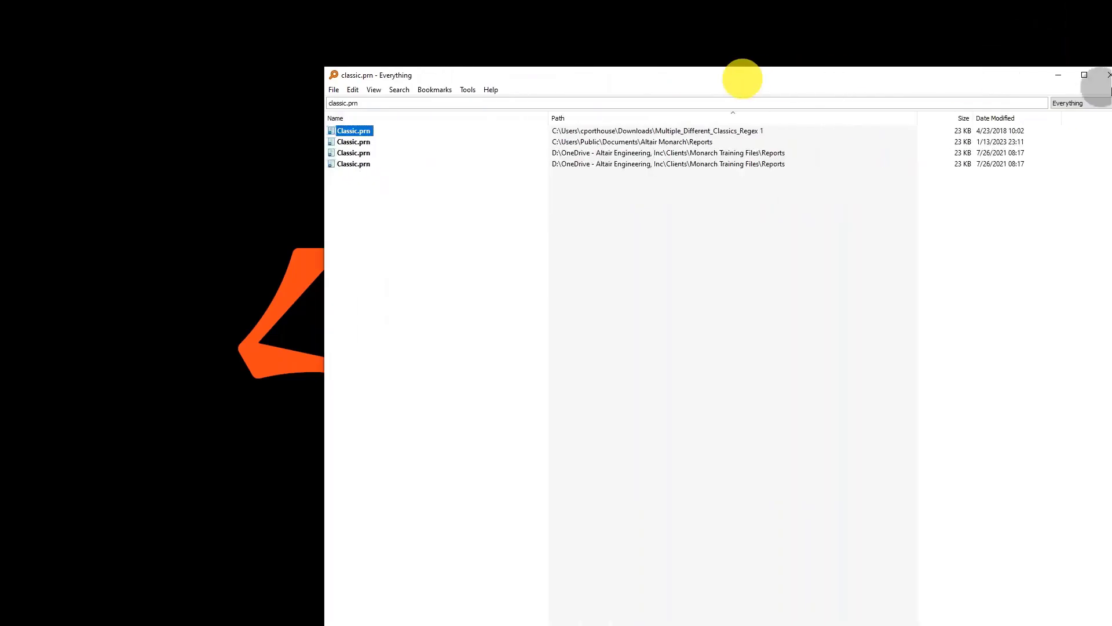
{"action": "left_click", "coordinate": [1063, 75]}
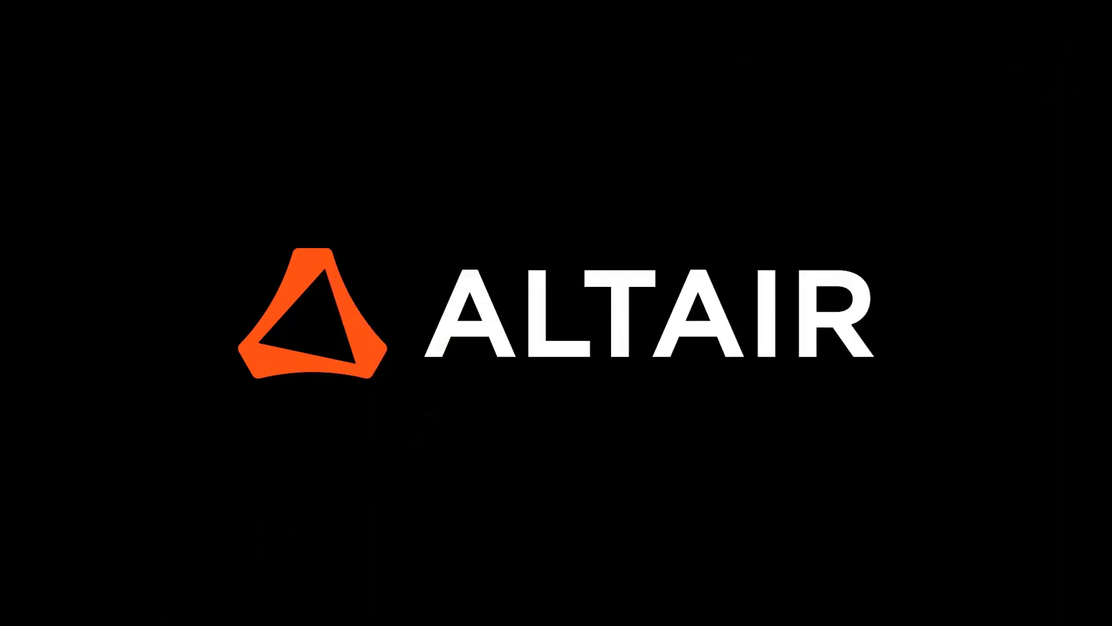
- Switch to Monarch Classic, examine the file types accepted for opening a model from the computer, and cancel
{"action": "left_click_drag", "start_coordinate": [299, 625], "coordinate": [566, 92]}
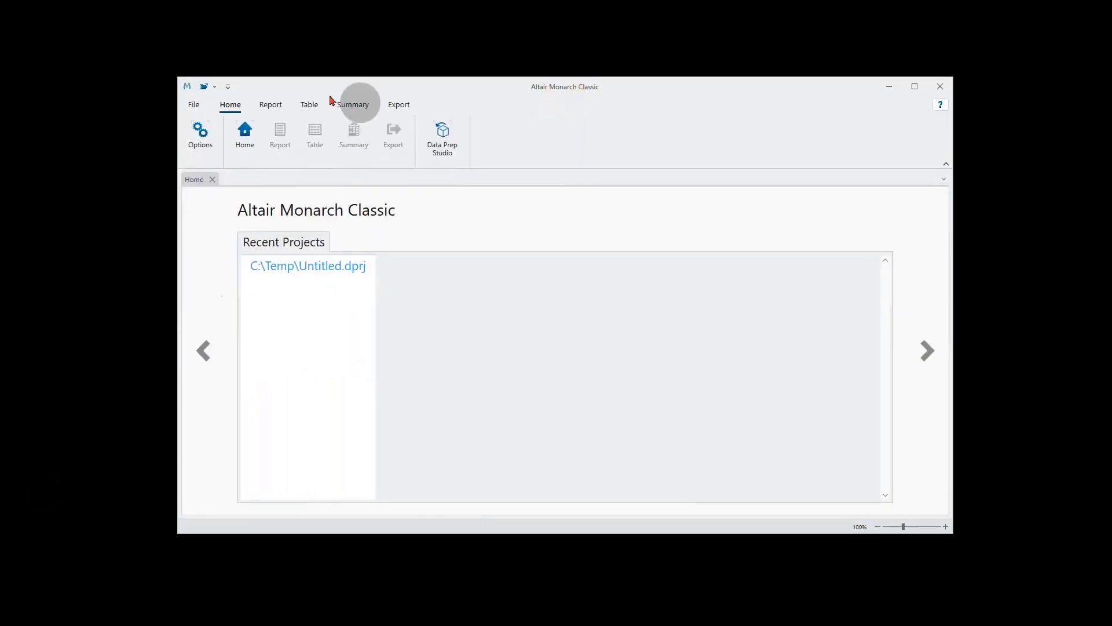
{"action": "left_click", "coordinate": [195, 104]}
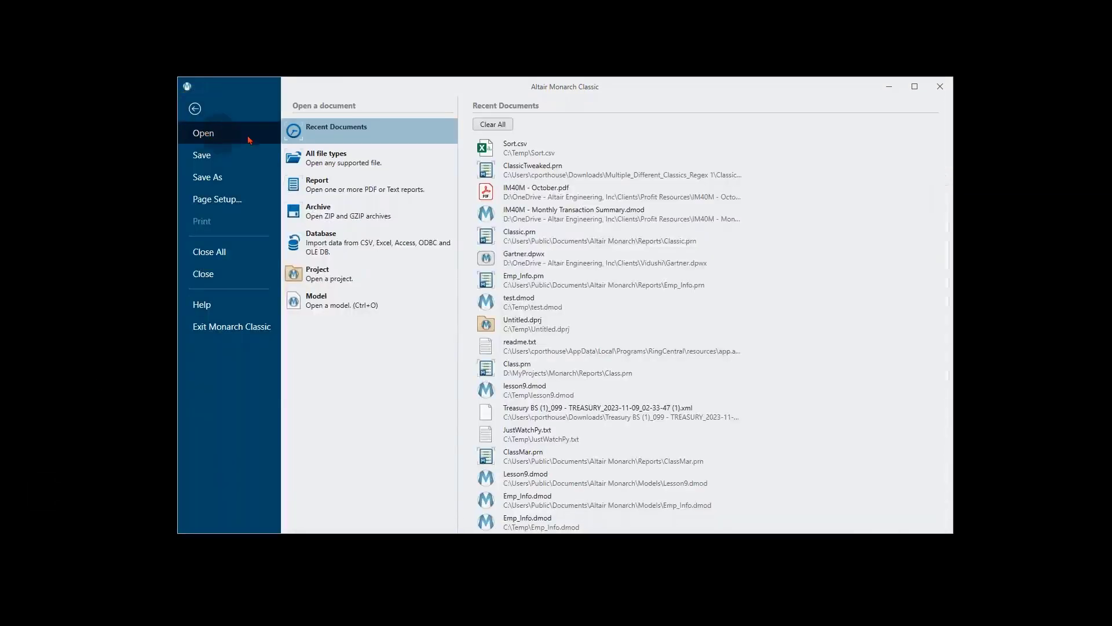
{"action": "left_click", "coordinate": [350, 303]}
{"action": "left_click", "coordinate": [509, 158]}
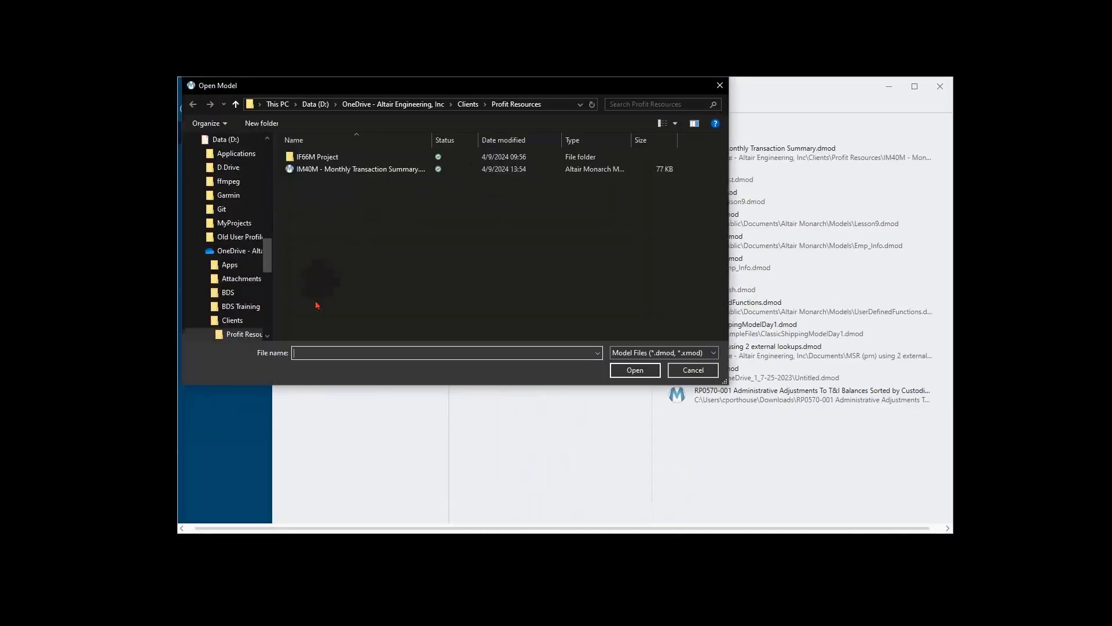
{"action": "left_click", "coordinate": [344, 351]}
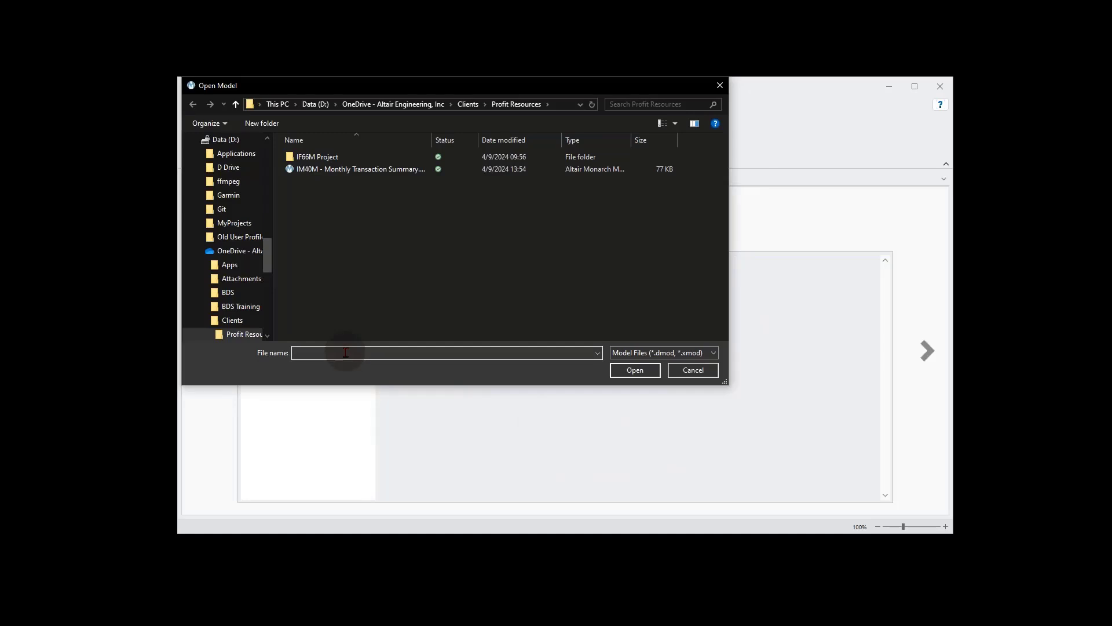
{"action": "left_click", "coordinate": [698, 353]}
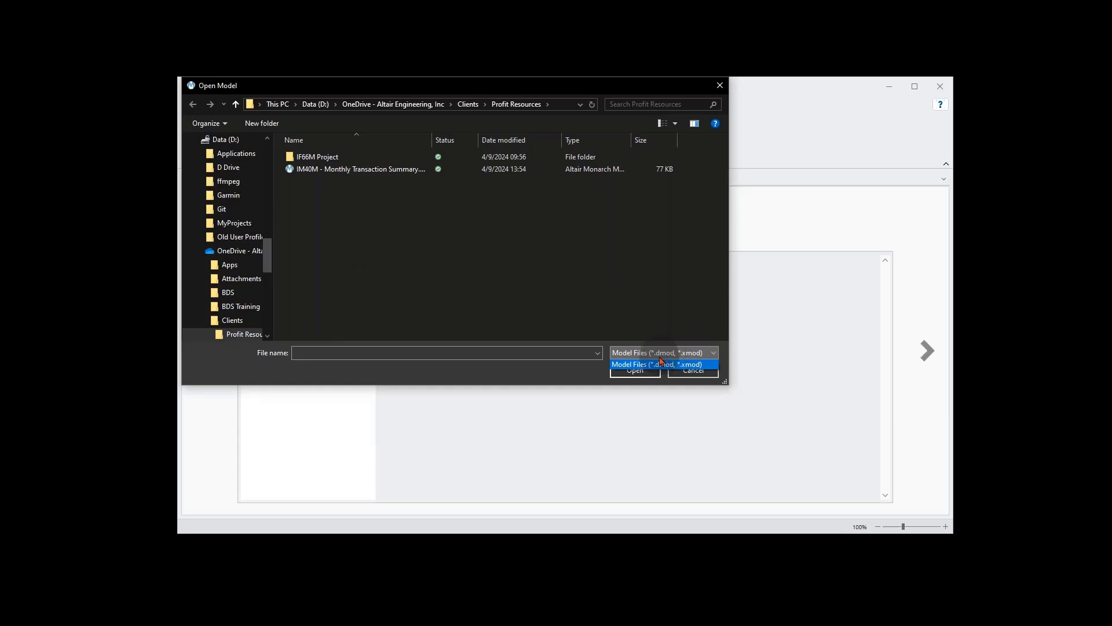
{"action": "left_click", "coordinate": [708, 300]}
{"action": "left_click", "coordinate": [698, 374]}
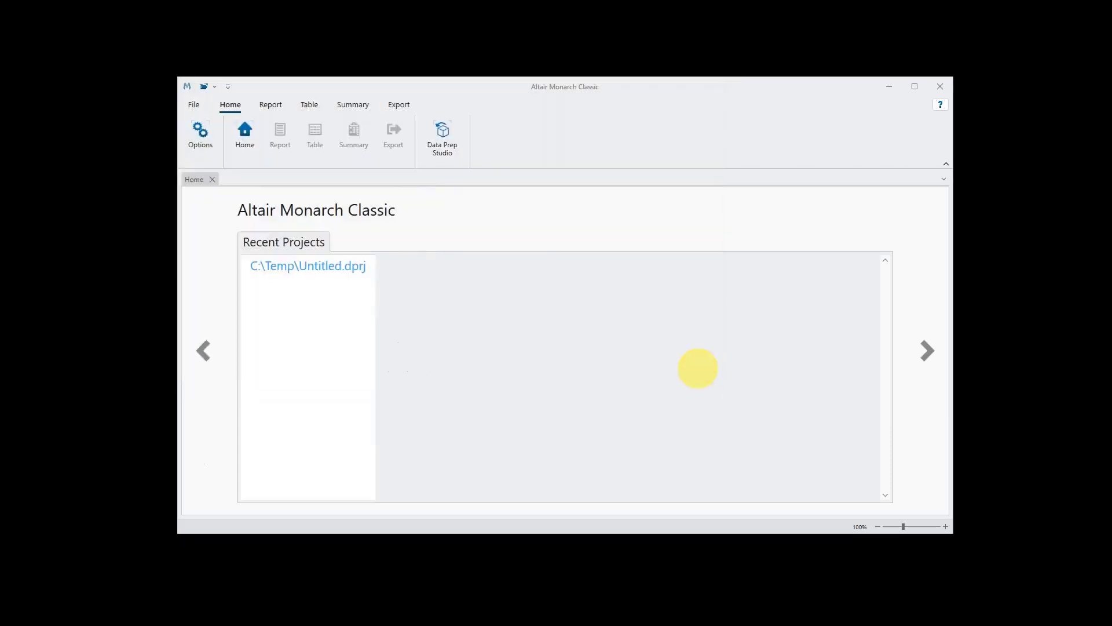
- Search Everything for *.xmod, sort the files by name, and load Lesson8.xmod into Monarch Classic
{"action": "key", "text": "alt+Tab"}
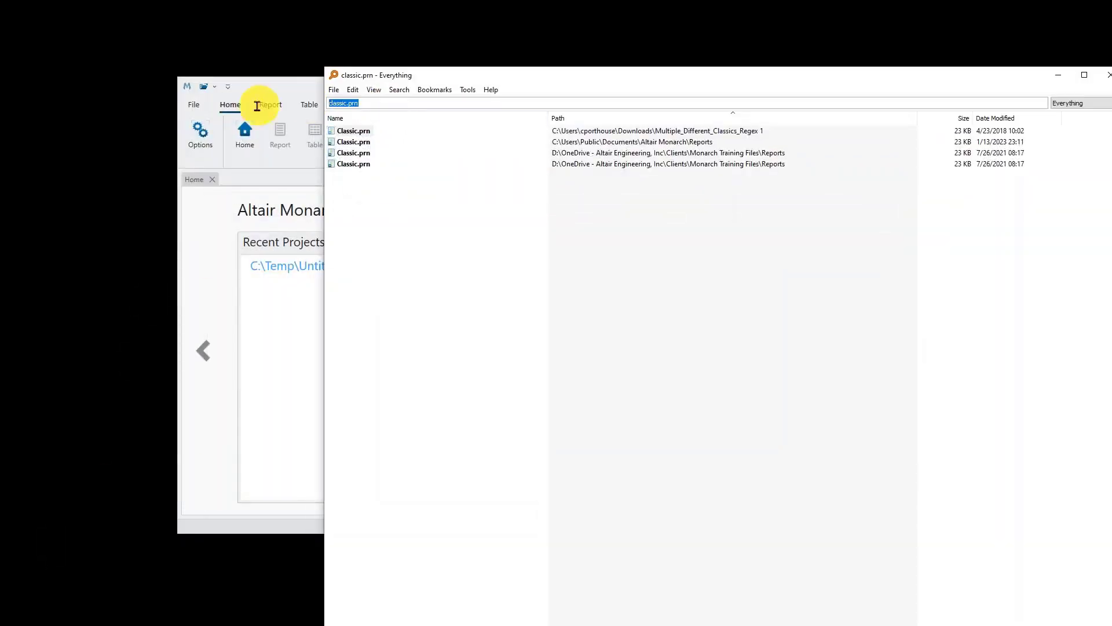
{"action": "type", "text": "*.xmod"}
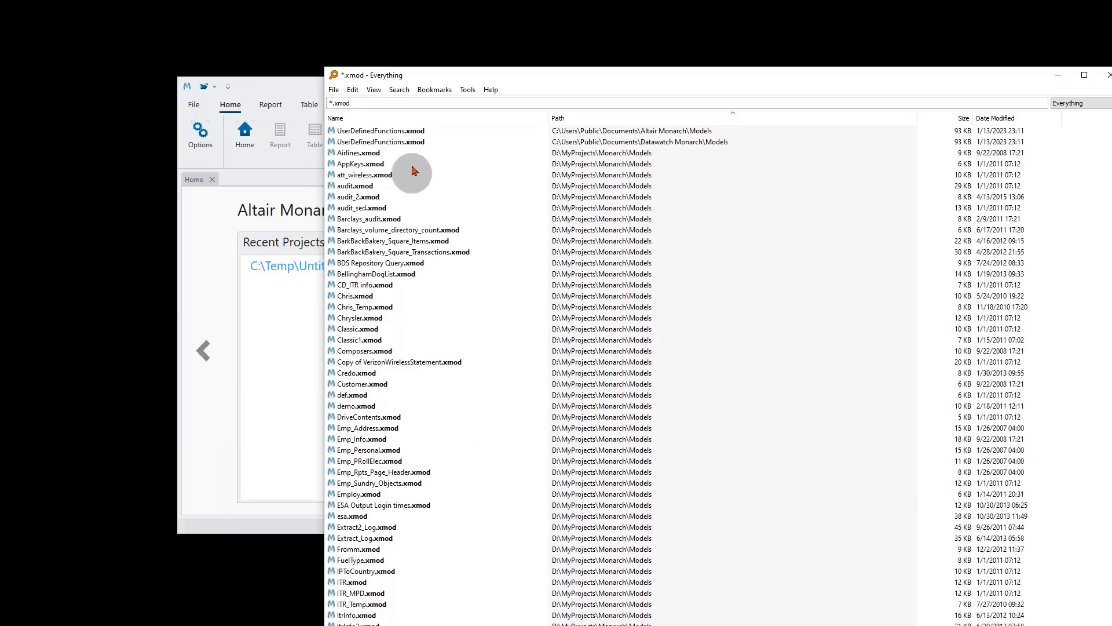
{"action": "left_click", "coordinate": [405, 118]}
{"action": "scroll", "coordinate": [397, 353], "scroll_direction": "down", "scroll_amount": 20}
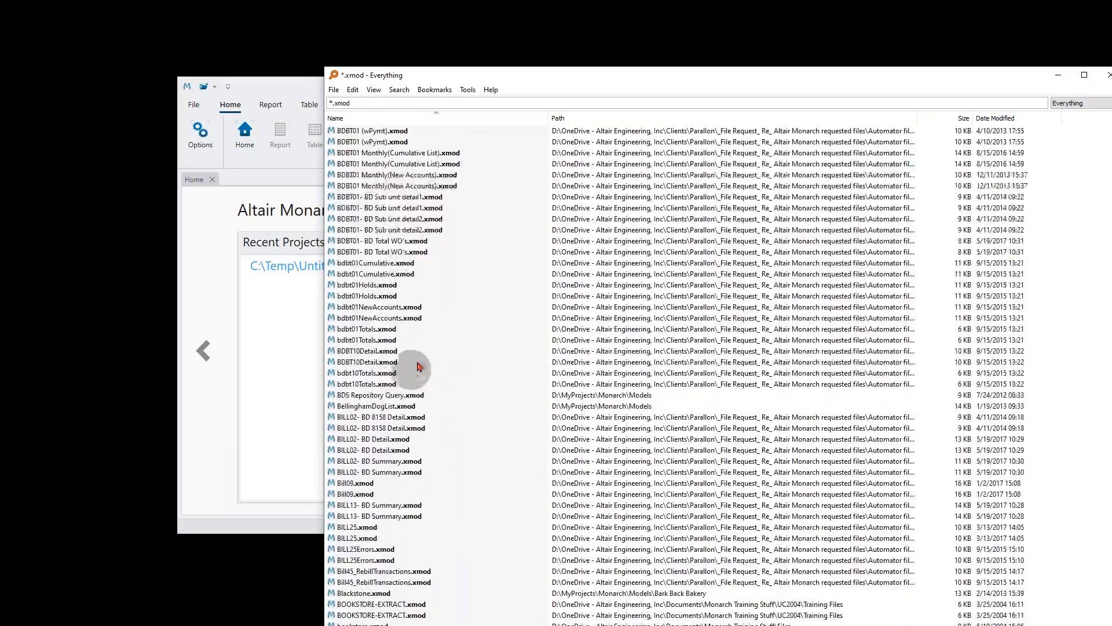
{"action": "scroll", "coordinate": [423, 352], "scroll_direction": "down", "scroll_amount": 20}
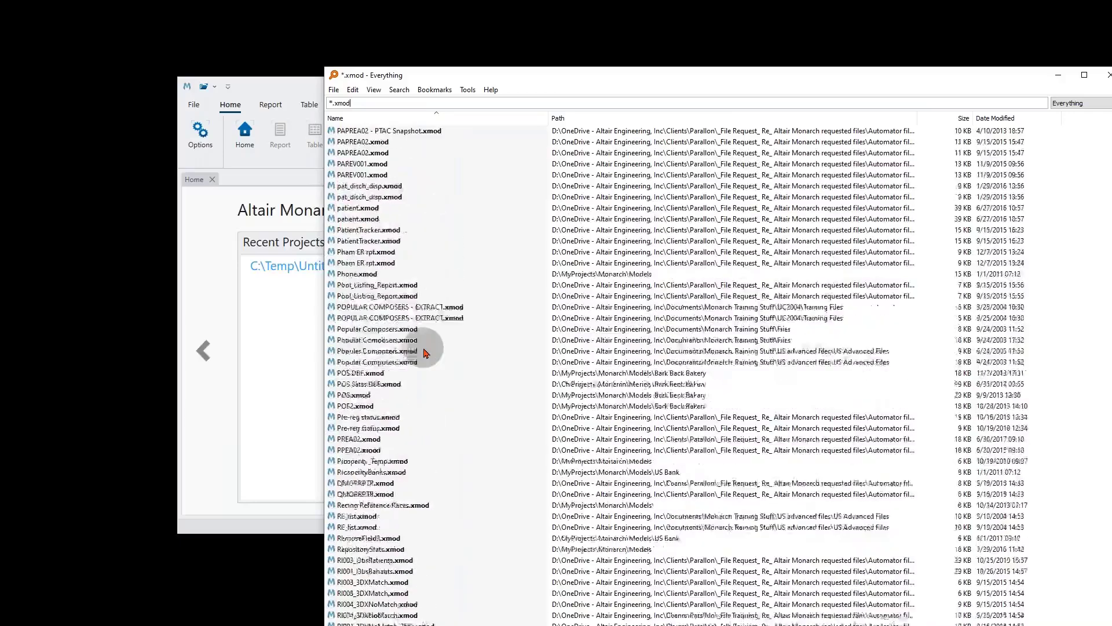
{"action": "scroll", "coordinate": [424, 352], "scroll_direction": "up", "scroll_amount": 20}
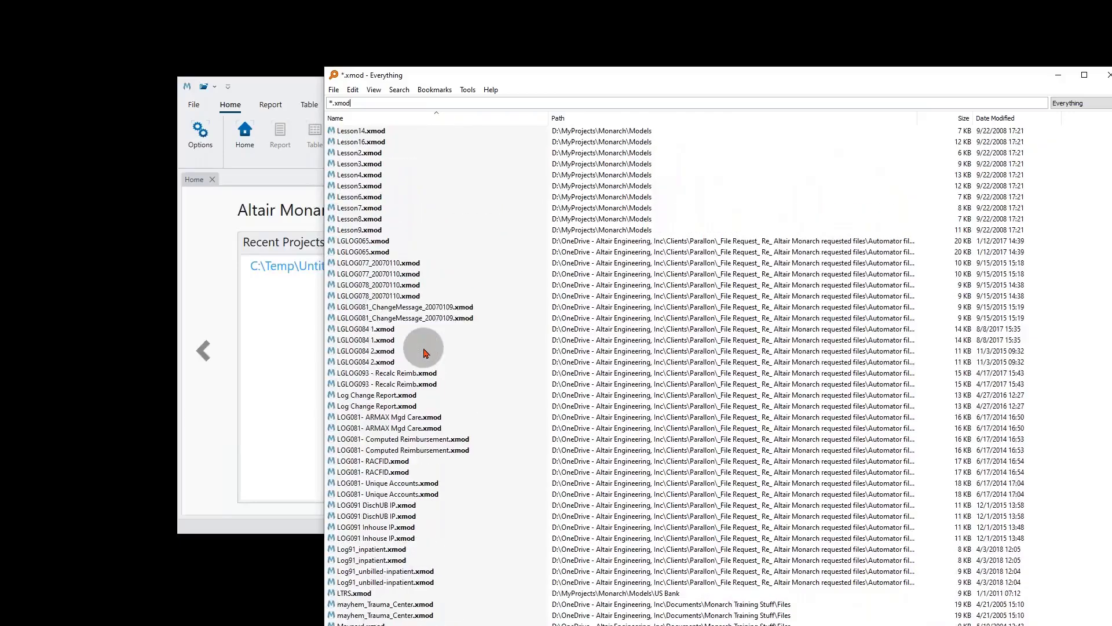
{"action": "left_click_drag", "start_coordinate": [362, 356], "coordinate": [270, 356]}
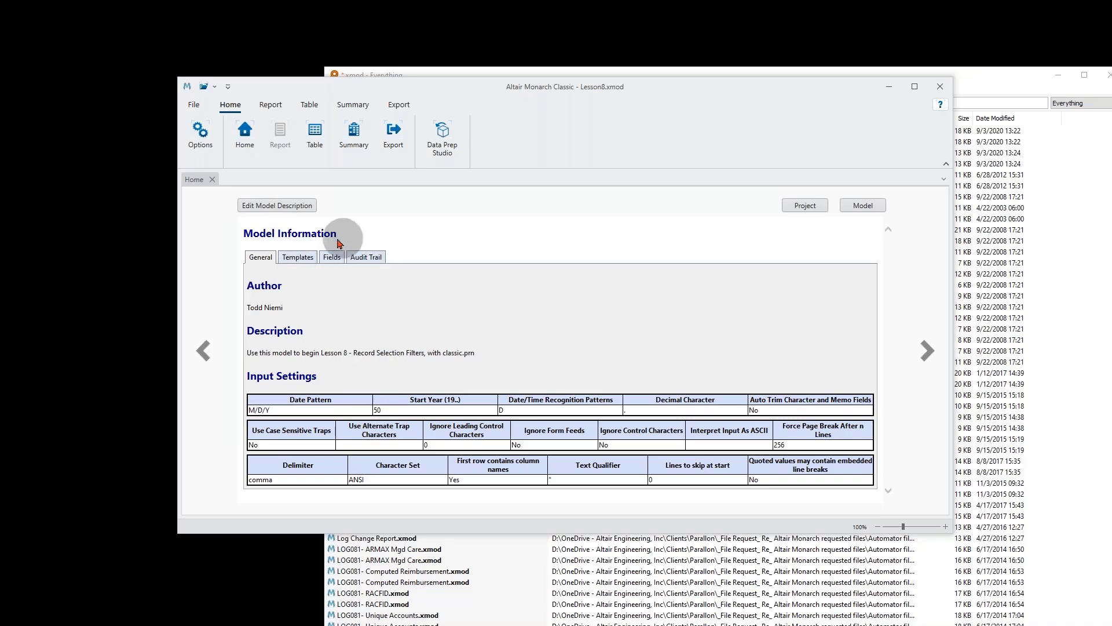
- Examine the templates, fields and audit trail of the Lesson8 model, including the Line Item Detail and Customer Level templates
{"action": "left_click", "coordinate": [297, 257]}
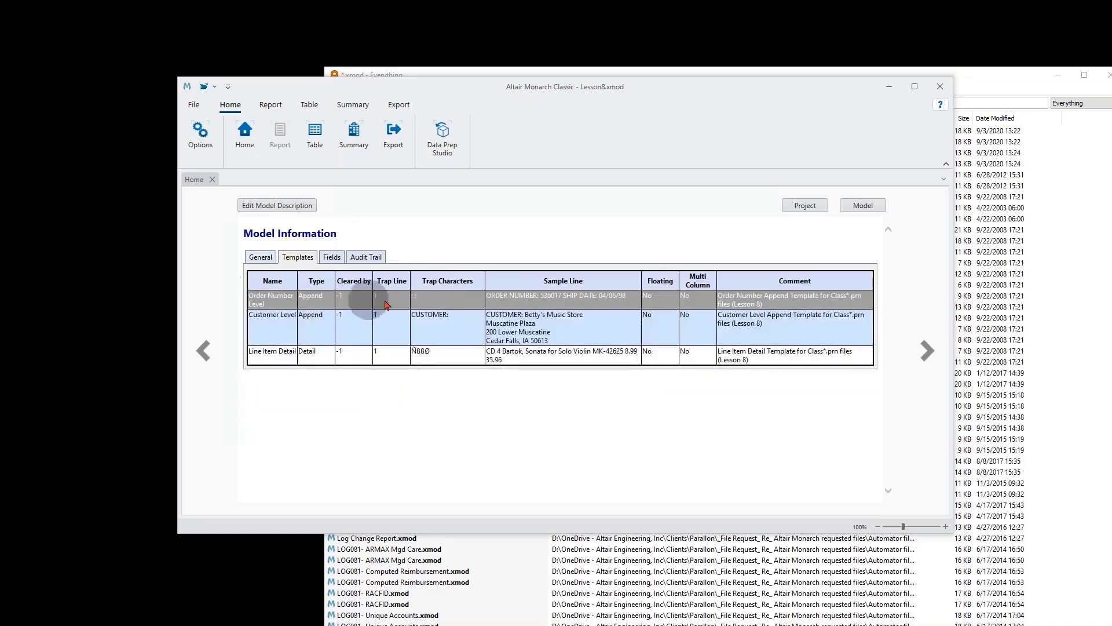
{"action": "left_click", "coordinate": [331, 256]}
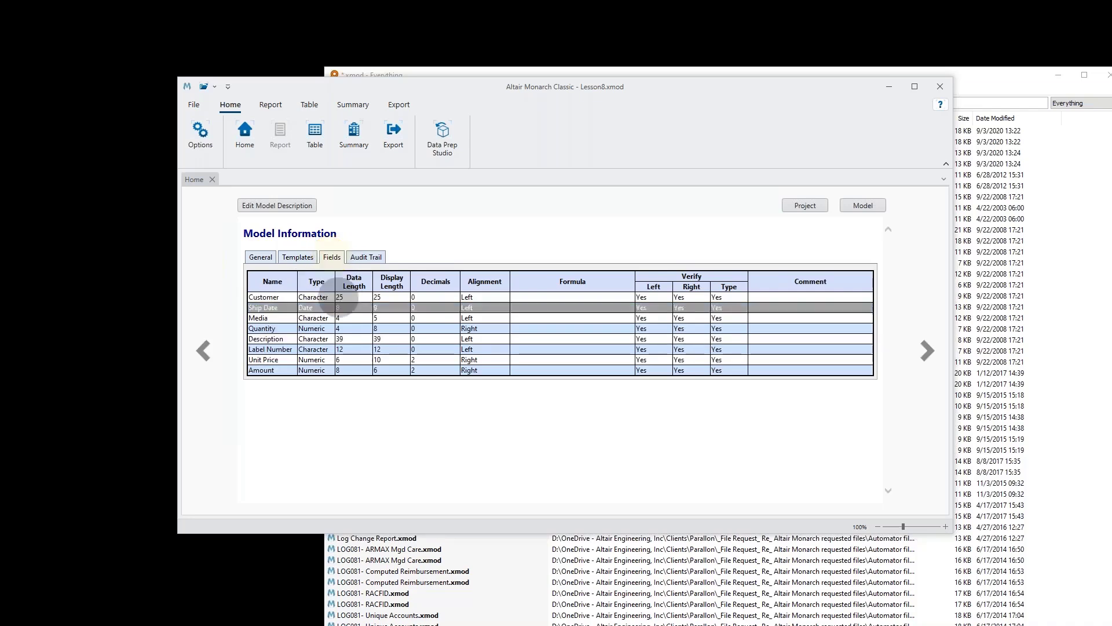
{"action": "left_click", "coordinate": [366, 257]}
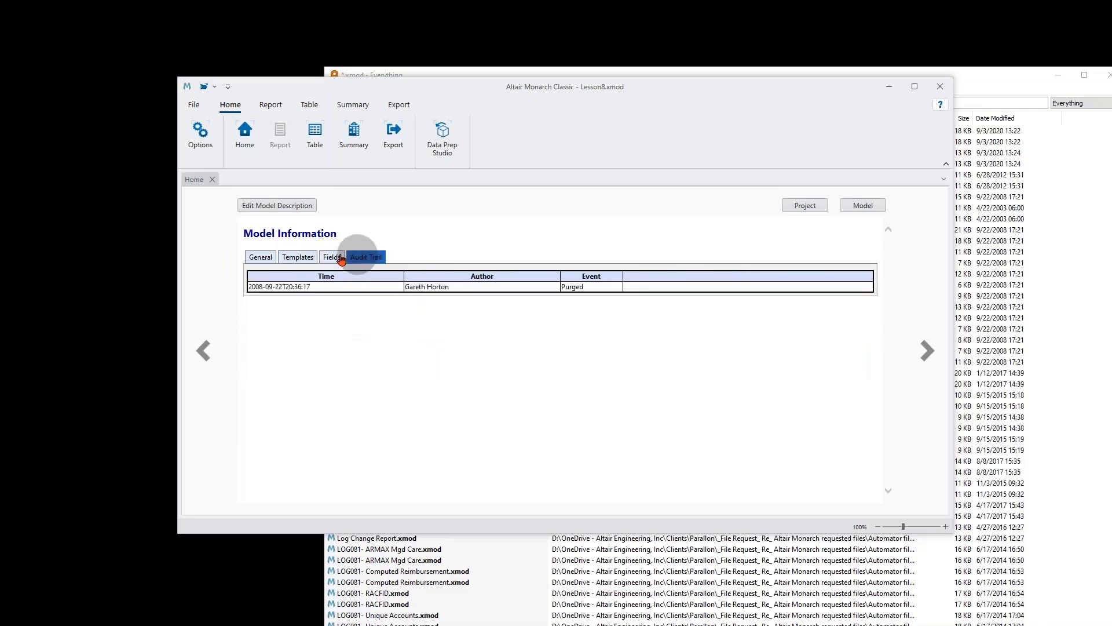
{"action": "left_click", "coordinate": [331, 257]}
{"action": "left_click", "coordinate": [293, 257]}
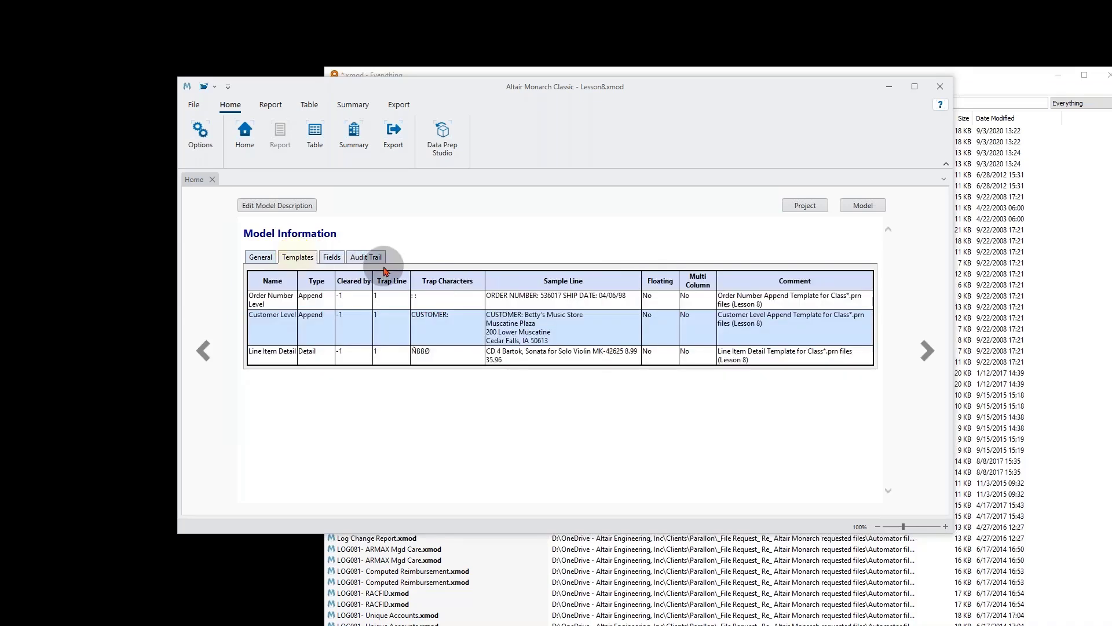
{"action": "left_click", "coordinate": [311, 352]}
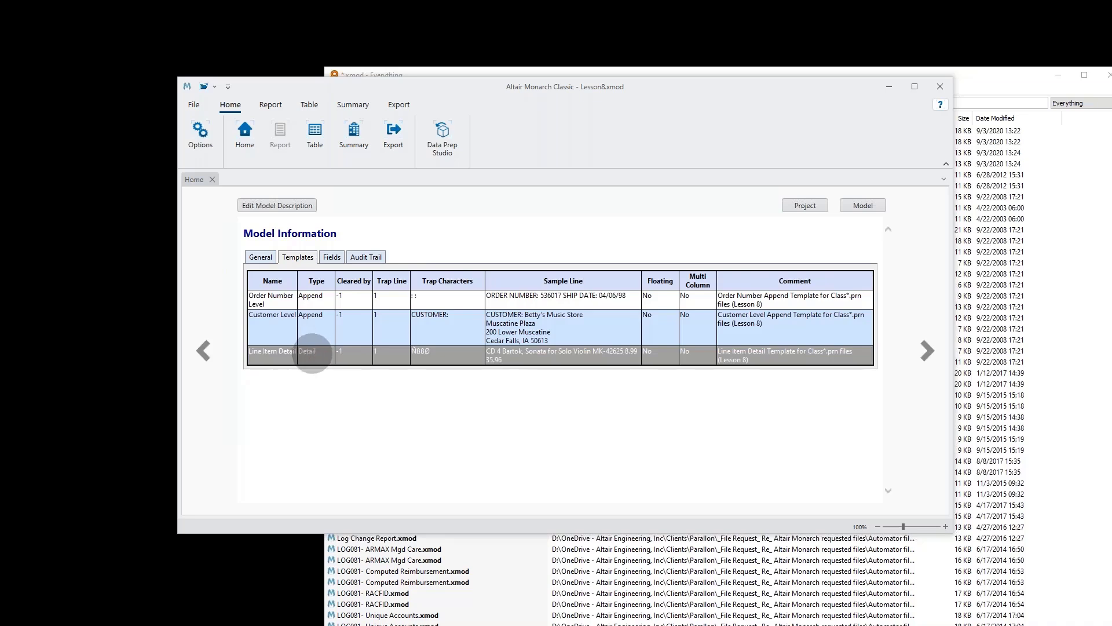
{"action": "left_click", "coordinate": [309, 316]}
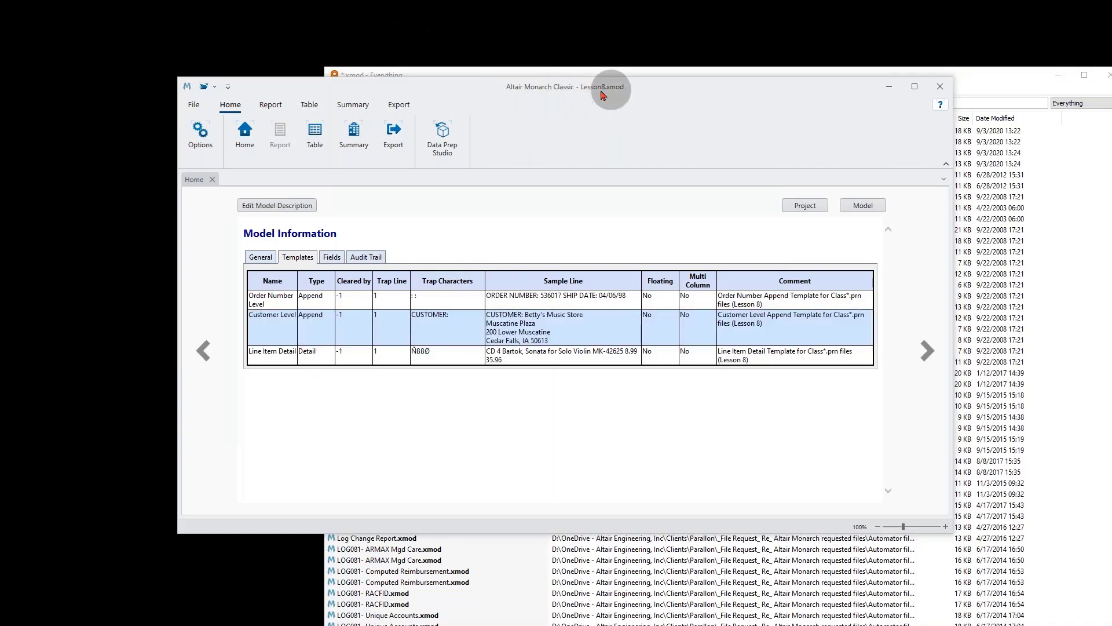
- Check which file types are offered for saving the Lesson8 model, and close the save dialog without saving
{"action": "left_click", "coordinate": [193, 107]}
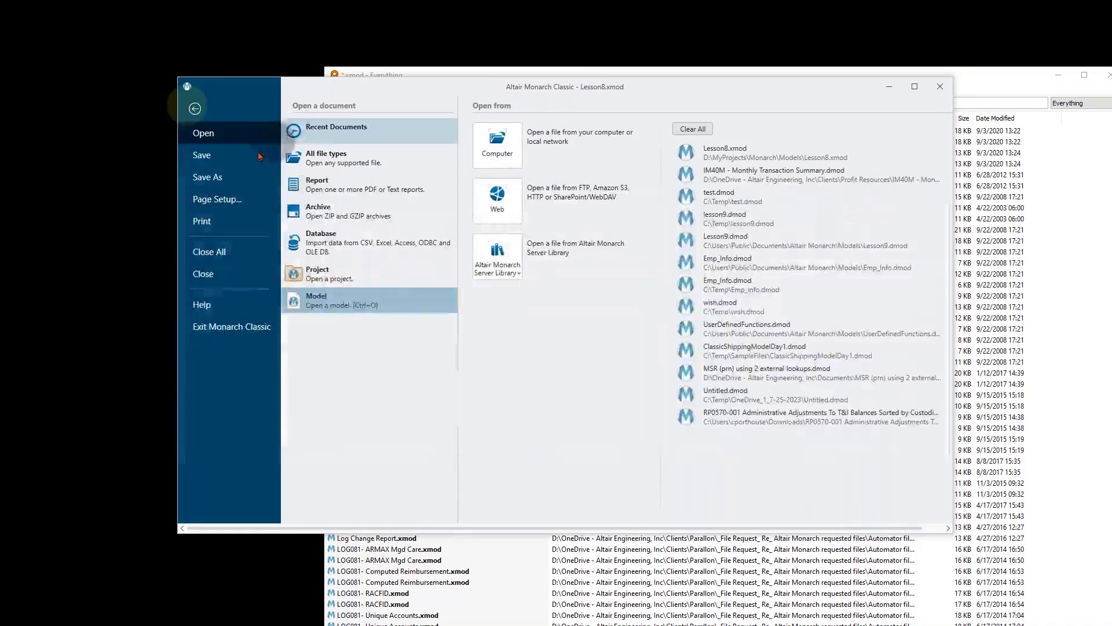
{"action": "left_click", "coordinate": [207, 160]}
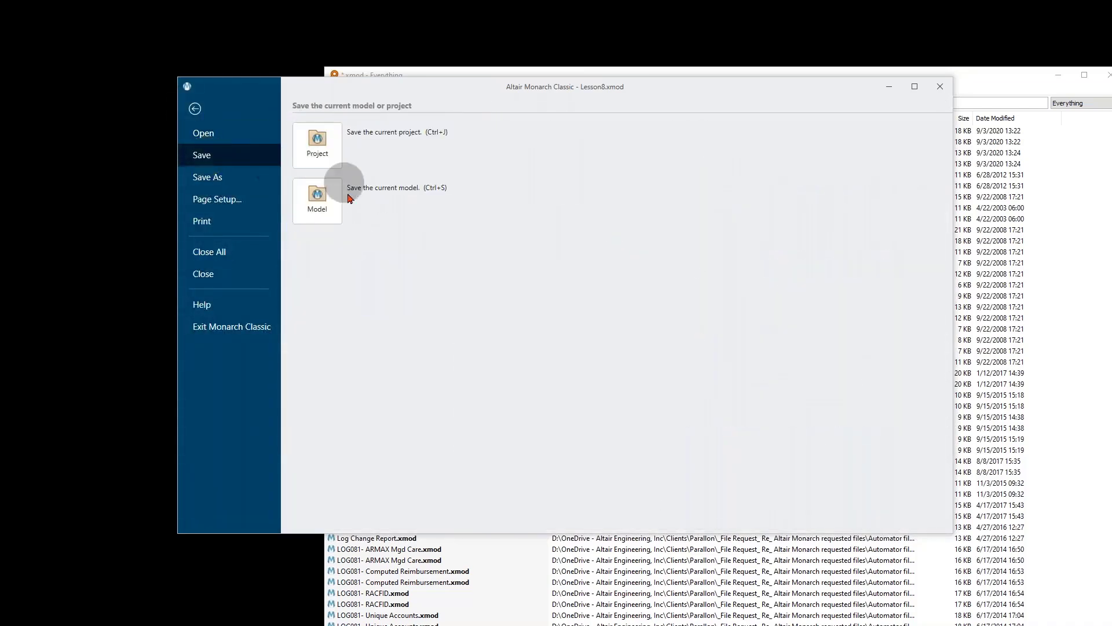
{"action": "left_click", "coordinate": [317, 200]}
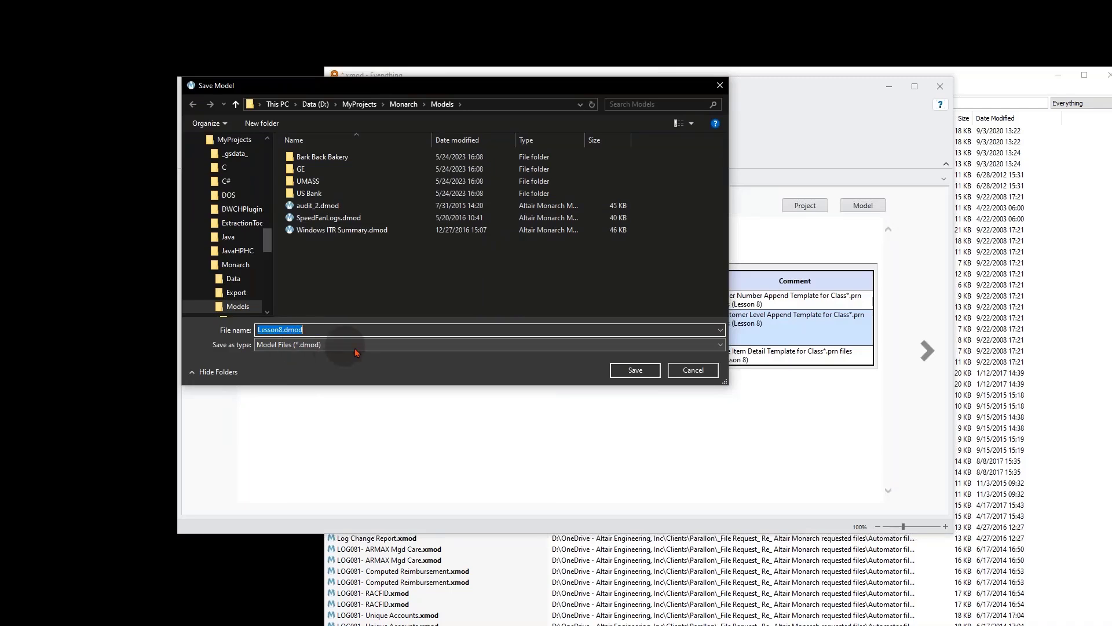
{"action": "left_click", "coordinate": [399, 346]}
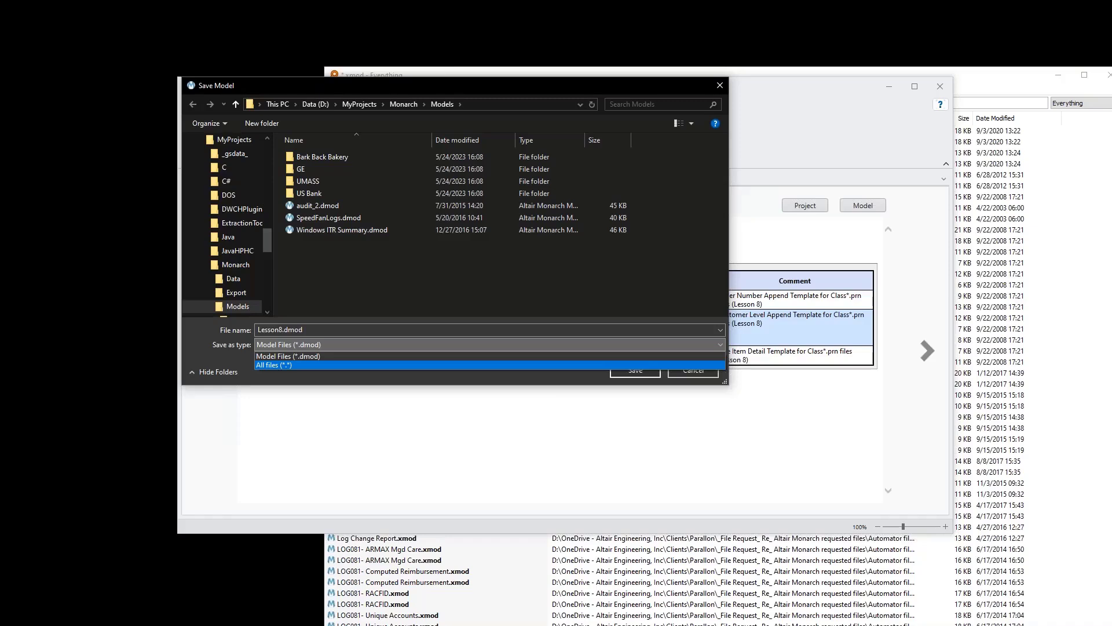
{"action": "left_click", "coordinate": [726, 84]}
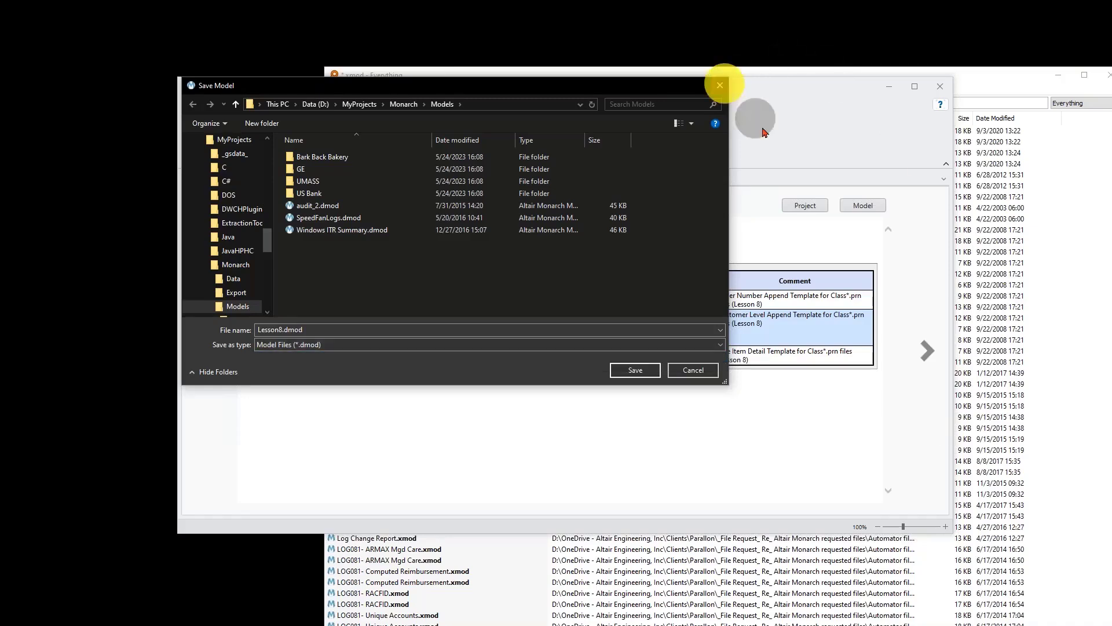